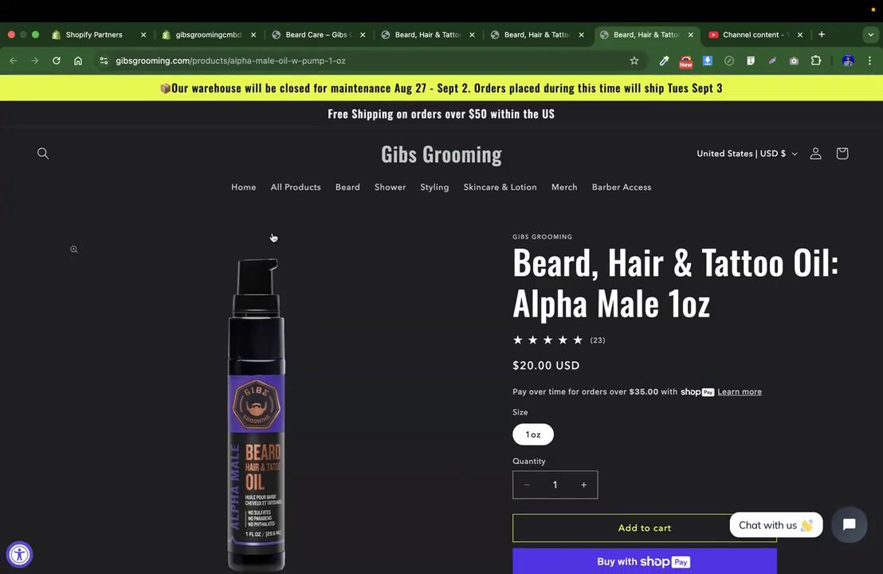
Open the Gibs Grooming store's home page and look over its sections
{"action": "left_click", "coordinate": [239, 193]}
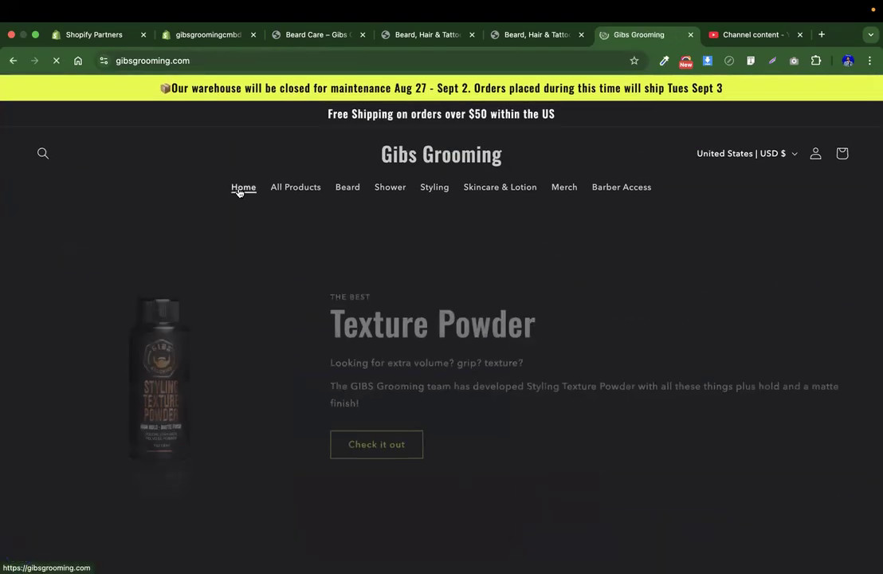
{"action": "scroll", "coordinate": [706, 368], "scroll_direction": "down", "scroll_amount": 15}
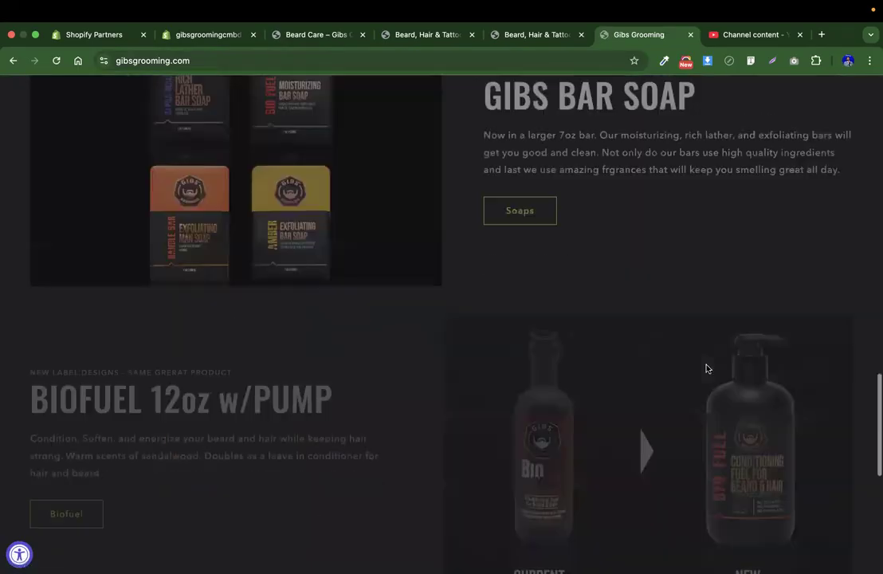
{"action": "scroll", "coordinate": [706, 368], "scroll_direction": "up", "scroll_amount": 3}
{"action": "scroll", "coordinate": [706, 368], "scroll_direction": "up", "scroll_amount": 12}
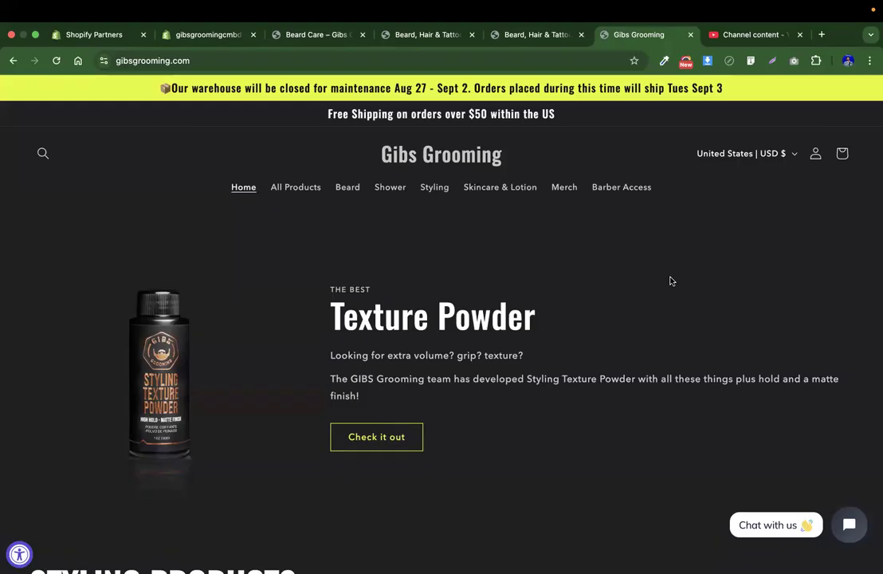
Compare the layout of the store's Skincare & Lotion, Styling, Beard, Shower and Merch collection pages
{"action": "left_click", "coordinate": [490, 187]}
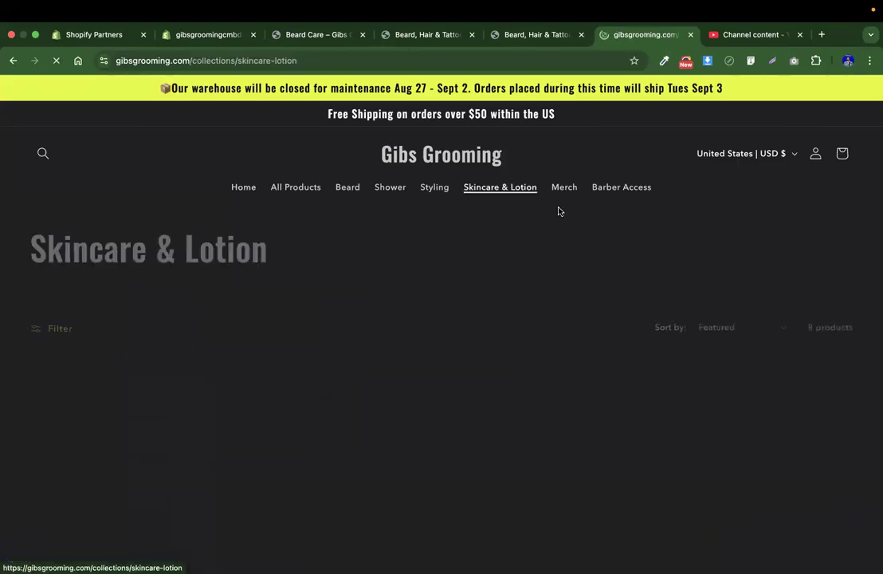
{"action": "left_click", "coordinate": [438, 189]}
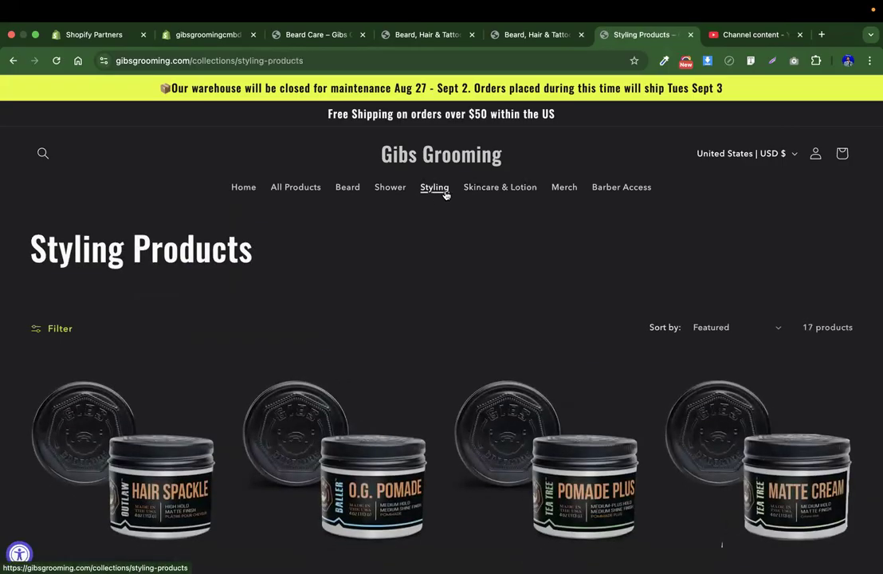
{"action": "left_click", "coordinate": [488, 189]}
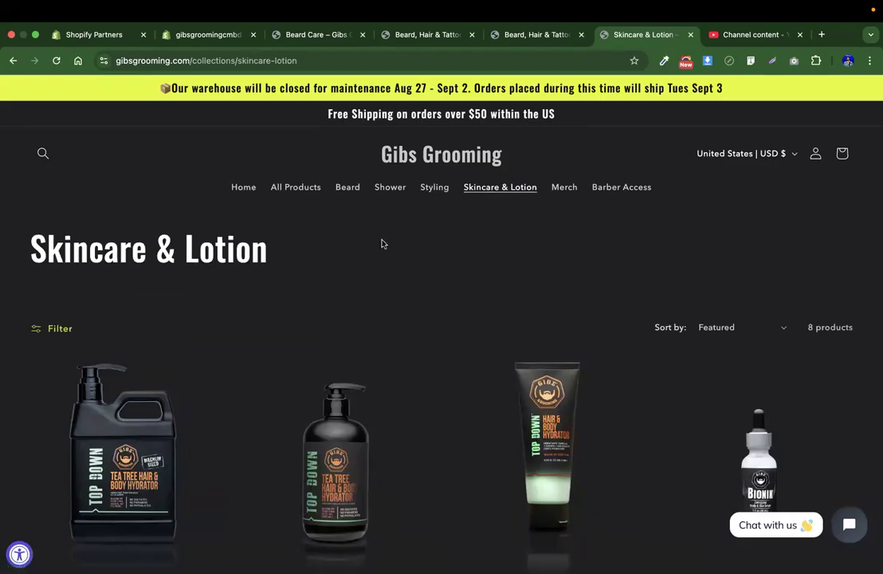
{"action": "left_click", "coordinate": [347, 188]}
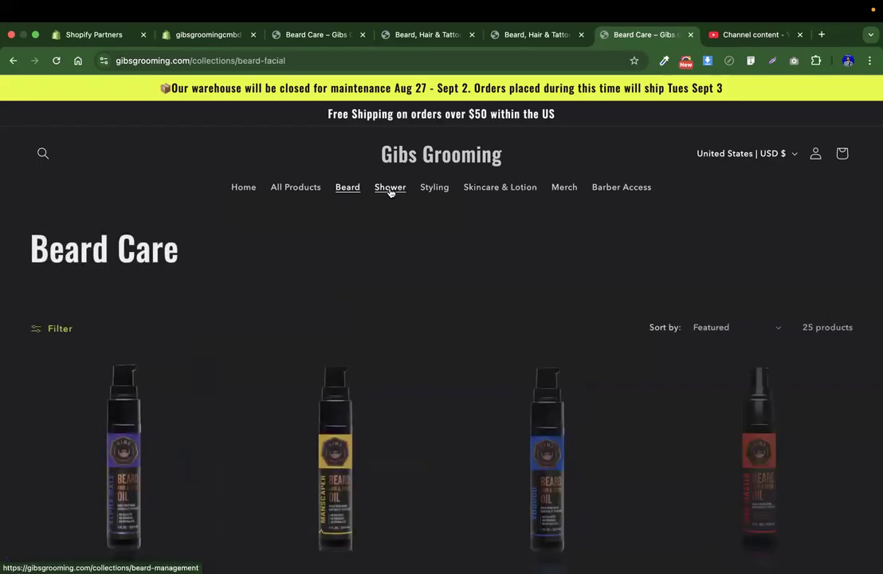
{"action": "left_click", "coordinate": [391, 190]}
{"action": "left_click", "coordinate": [438, 189]}
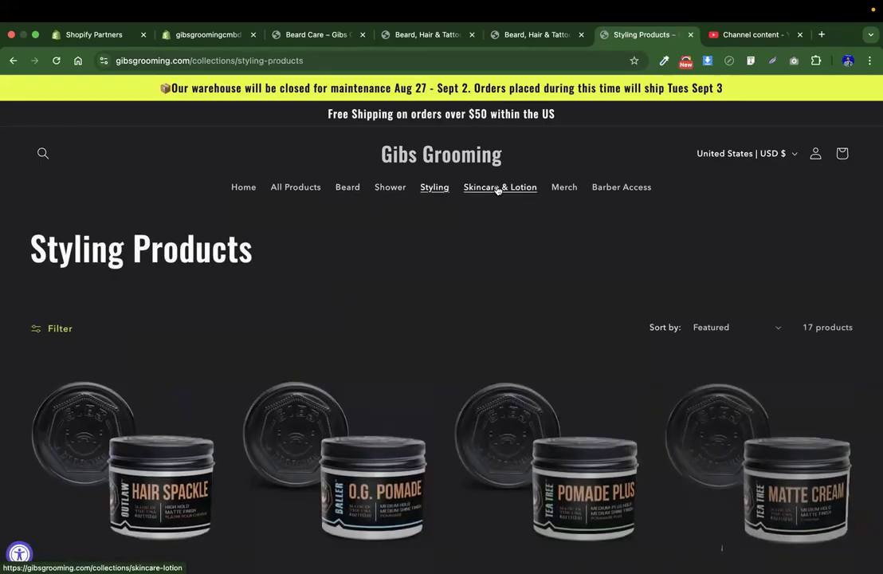
{"action": "left_click", "coordinate": [500, 189]}
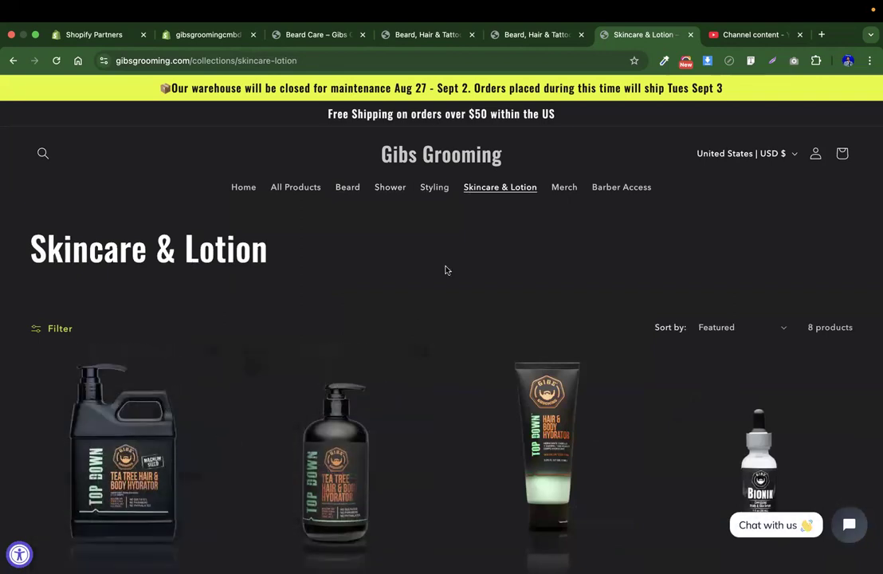
{"action": "key", "text": "XF86AudioRaiseVolume"}
{"action": "left_click", "coordinate": [390, 188]}
{"action": "left_click", "coordinate": [434, 188]}
{"action": "left_click", "coordinate": [499, 186]}
{"action": "left_click", "coordinate": [564, 188]}
{"action": "left_click", "coordinate": [390, 190]}
{"action": "left_click", "coordinate": [431, 187]}
{"action": "left_click", "coordinate": [496, 188]}
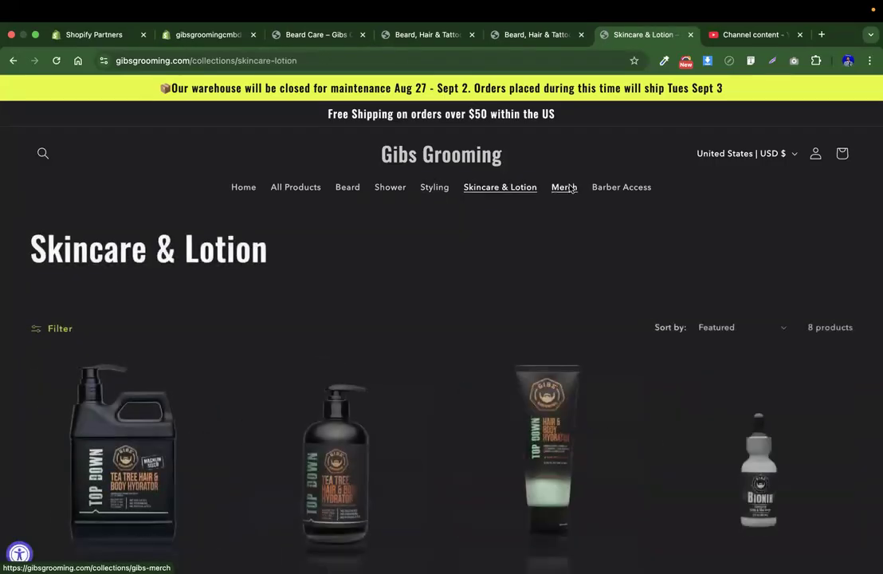
{"action": "left_click", "coordinate": [563, 188]}
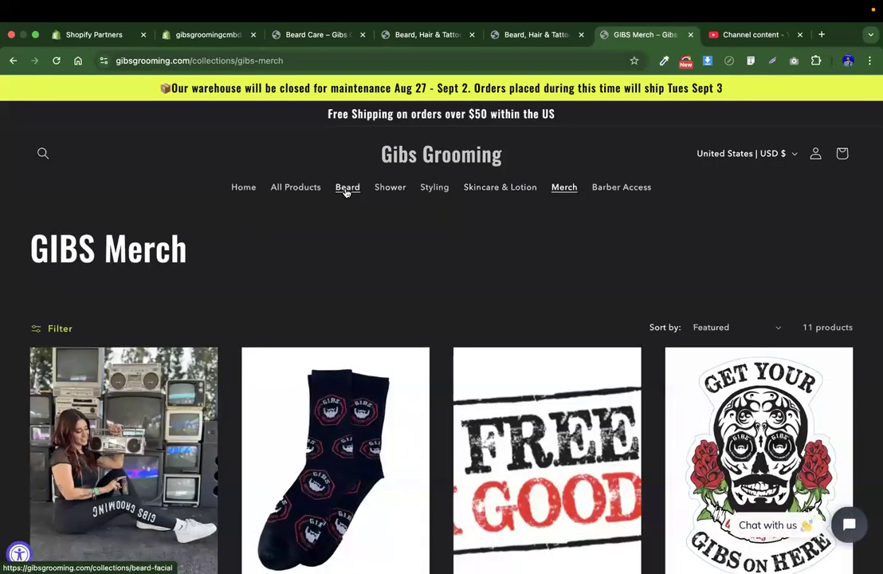
Open the Beard collection page and examine its product grid
{"action": "left_click", "coordinate": [347, 191]}
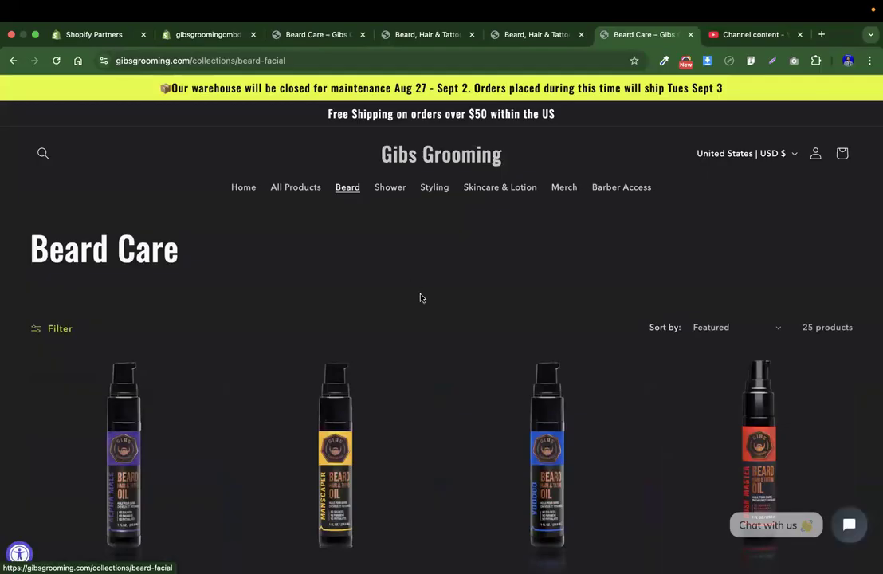
{"action": "scroll", "coordinate": [420, 295], "scroll_direction": "down", "scroll_amount": 3}
{"action": "scroll", "coordinate": [420, 295], "scroll_direction": "down", "scroll_amount": 2}
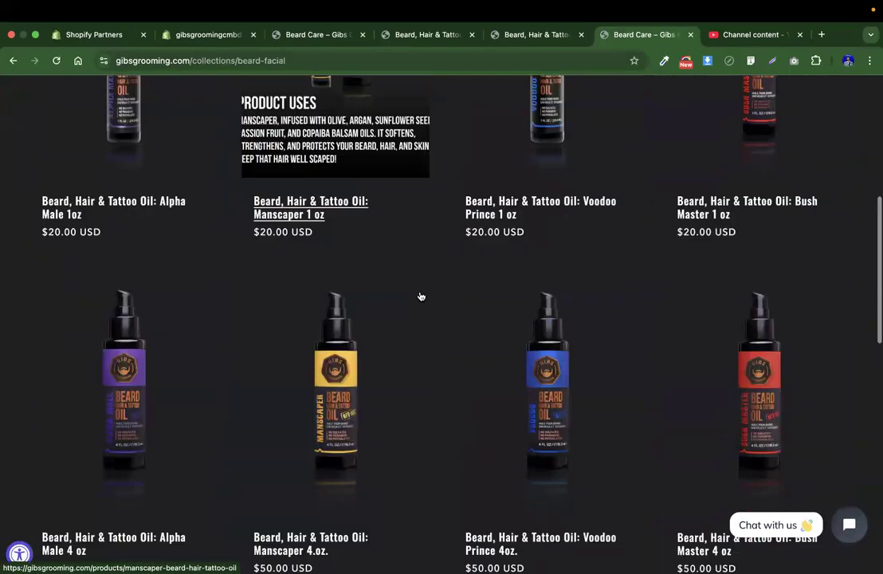
{"action": "scroll", "coordinate": [420, 295], "scroll_direction": "up", "scroll_amount": 5}
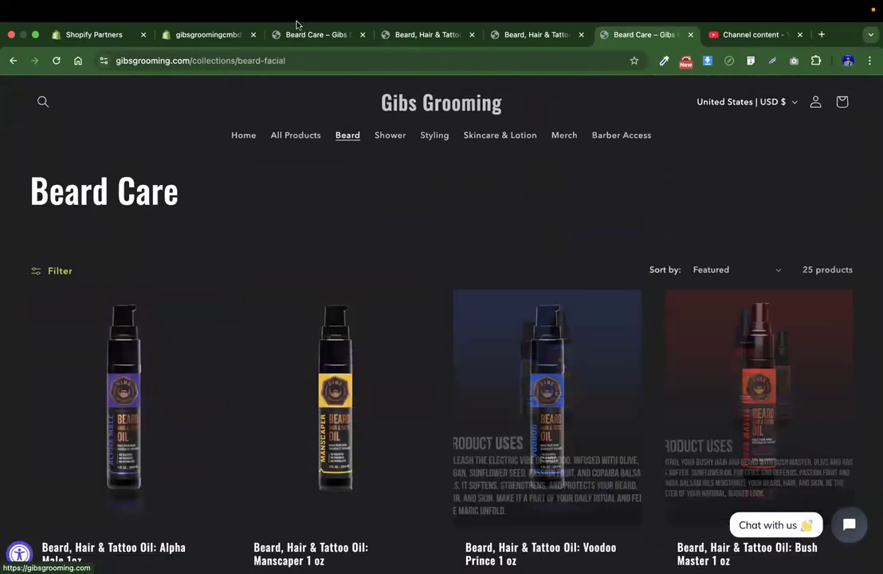
Switch to the Shopify admin and review the store's product list and collection list
{"action": "left_click", "coordinate": [214, 34]}
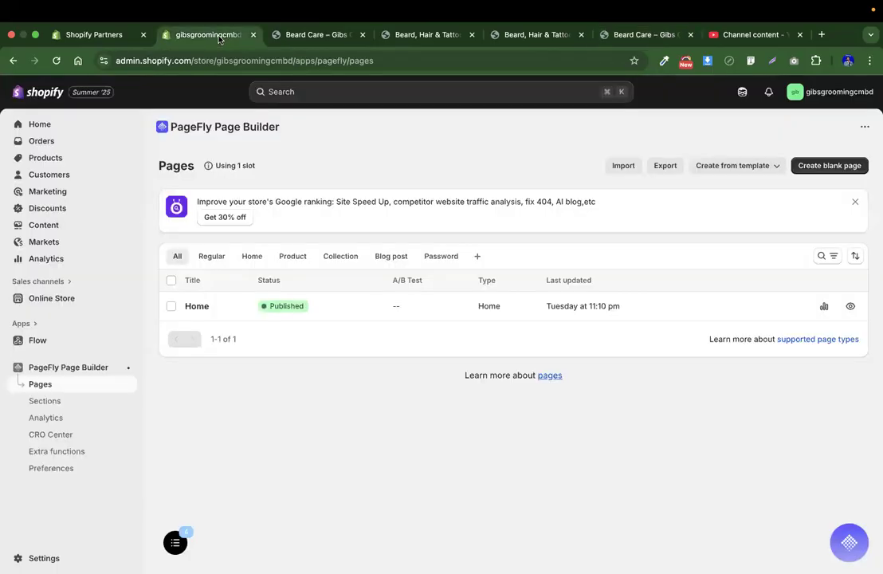
{"action": "left_click", "coordinate": [62, 163]}
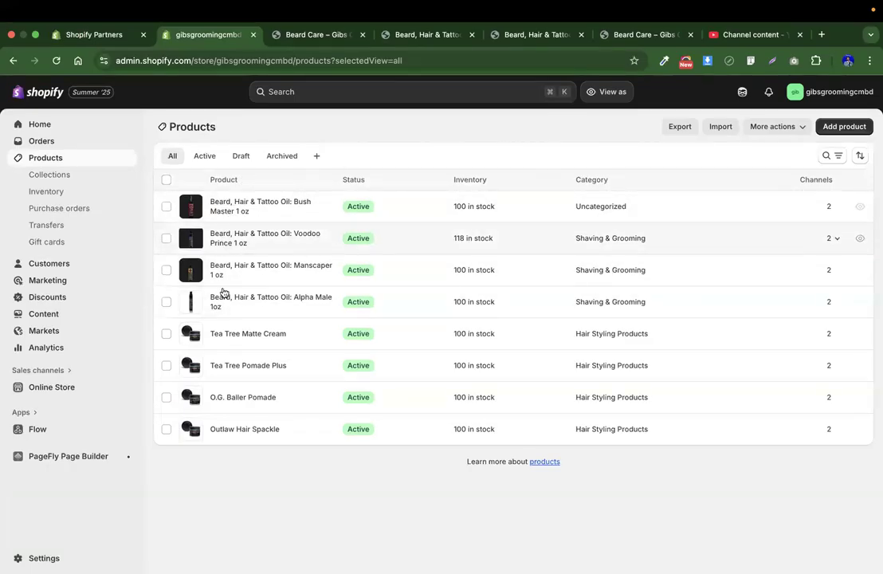
{"action": "left_click", "coordinate": [58, 176]}
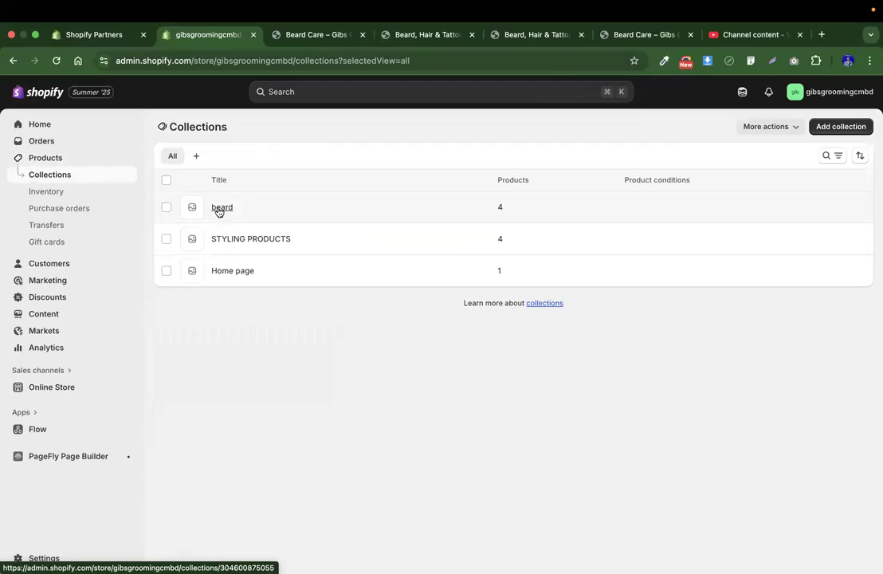
Create a blank Collection page in PageFly Page Builder and open its page template library
{"action": "left_click", "coordinate": [103, 458]}
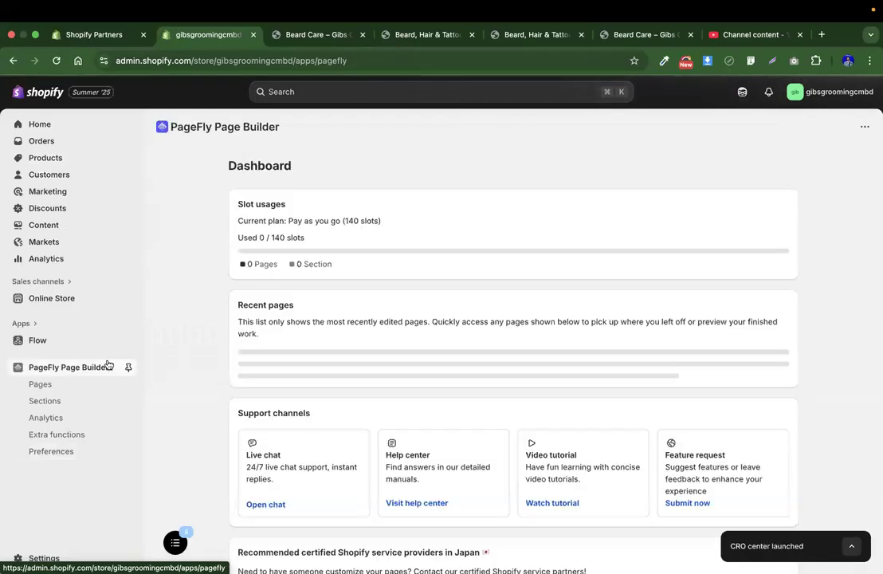
{"action": "left_click", "coordinate": [44, 385]}
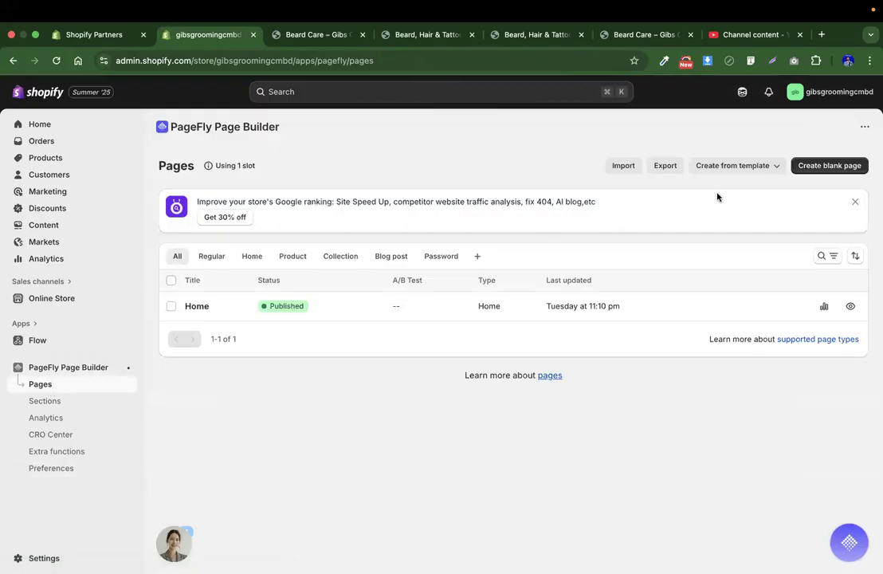
{"action": "left_click", "coordinate": [805, 169]}
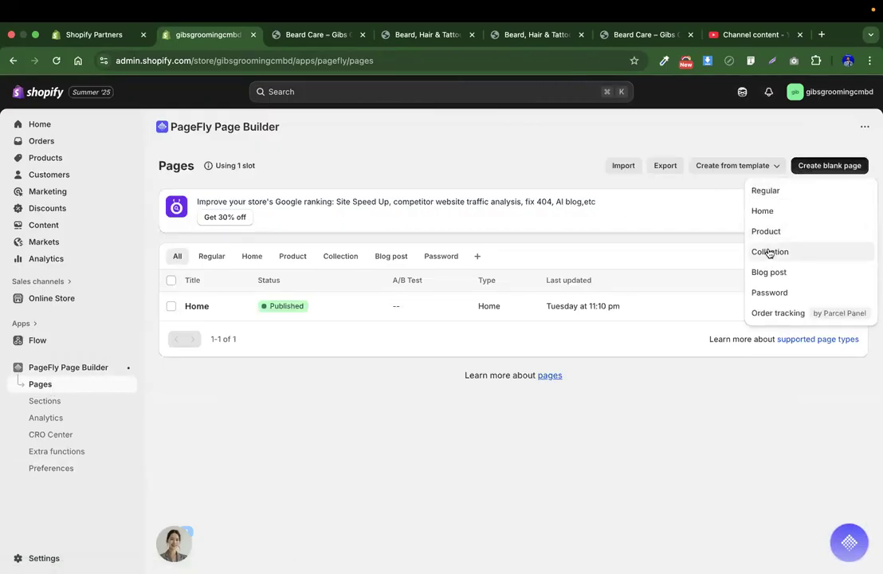
{"action": "left_click", "coordinate": [747, 144]}
{"action": "left_click", "coordinate": [801, 166]}
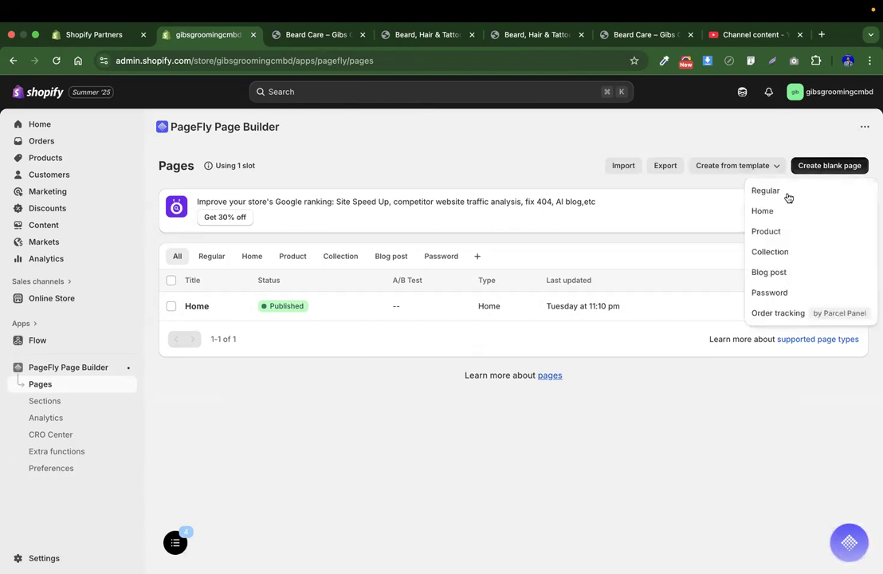
{"action": "left_click", "coordinate": [770, 252]}
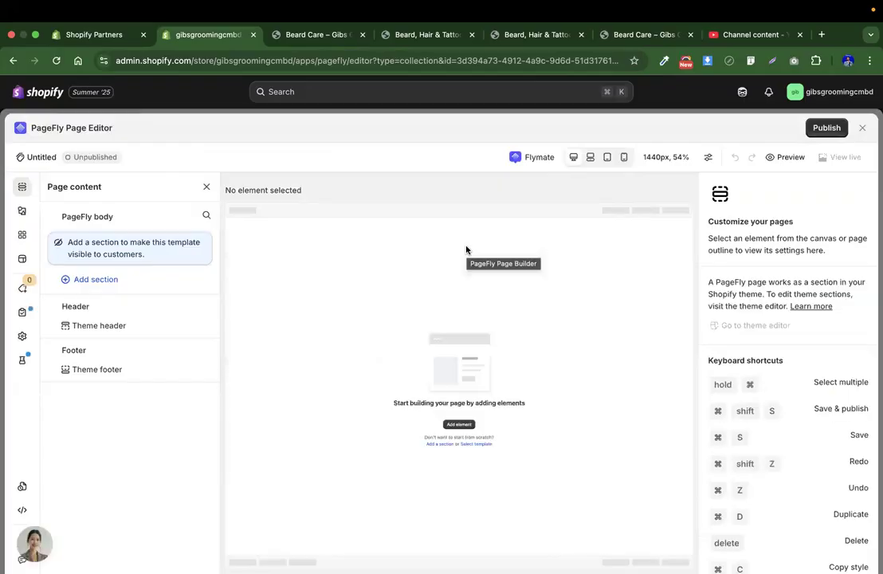
{"action": "left_click", "coordinate": [472, 446]}
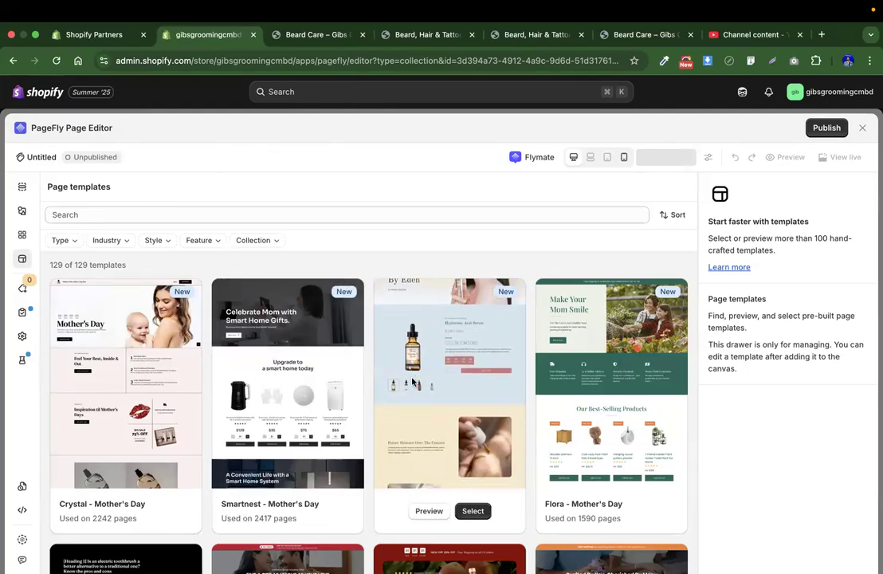
Check the heading and product grid of the Beard Care collection page on the Gibs Grooming site
{"action": "left_click", "coordinate": [435, 34]}
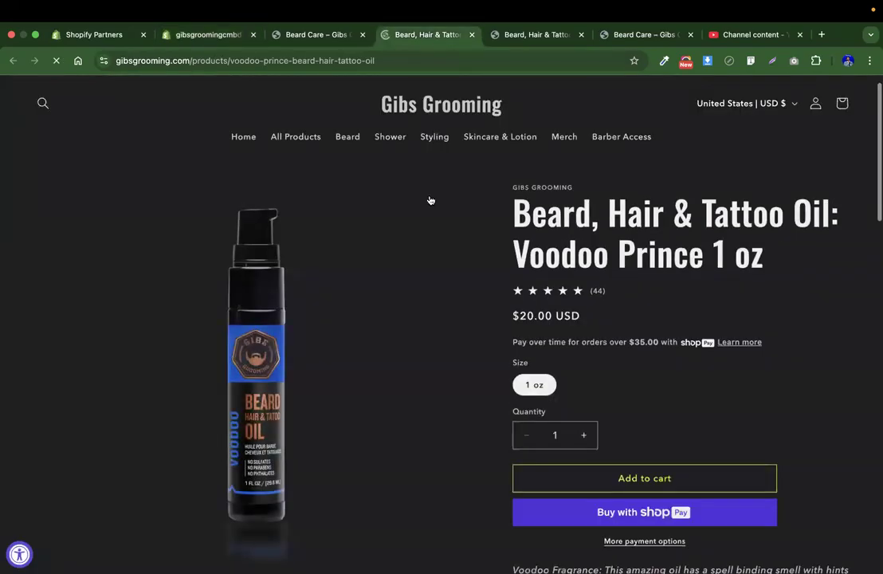
{"action": "left_click", "coordinate": [319, 36]}
{"action": "scroll", "coordinate": [281, 359], "scroll_direction": "up", "scroll_amount": 5}
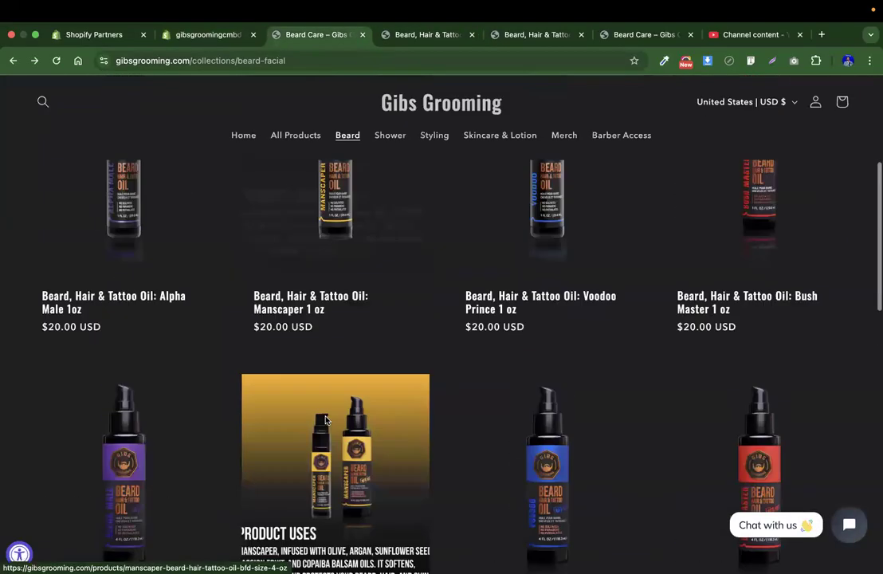
{"action": "left_click_drag", "start_coordinate": [20, 222], "coordinate": [239, 225]}
{"action": "scroll", "coordinate": [219, 263], "scroll_direction": "down", "scroll_amount": 3}
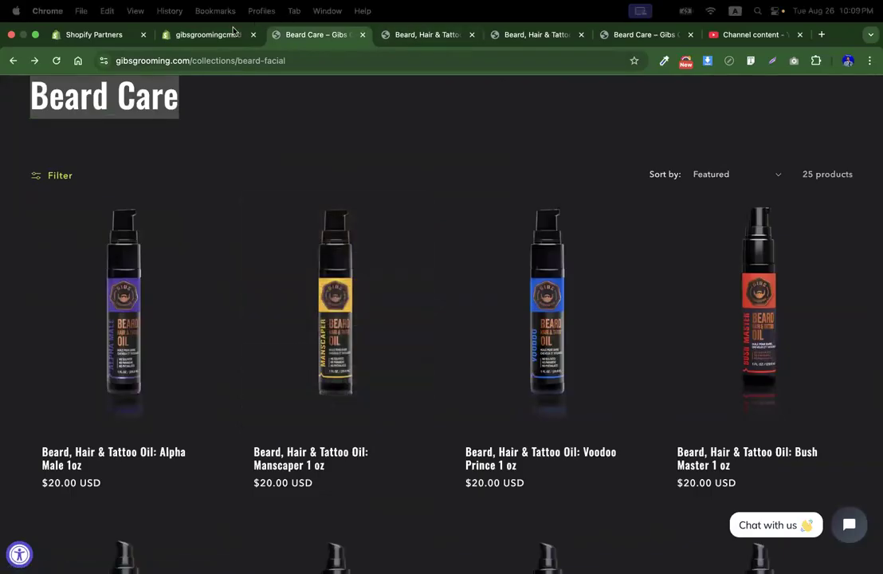
Return to the PageFly editor and apply the "Smartnest - Mother's Day" template to the page, acknowledging that it replaces all content
{"action": "left_click", "coordinate": [207, 34]}
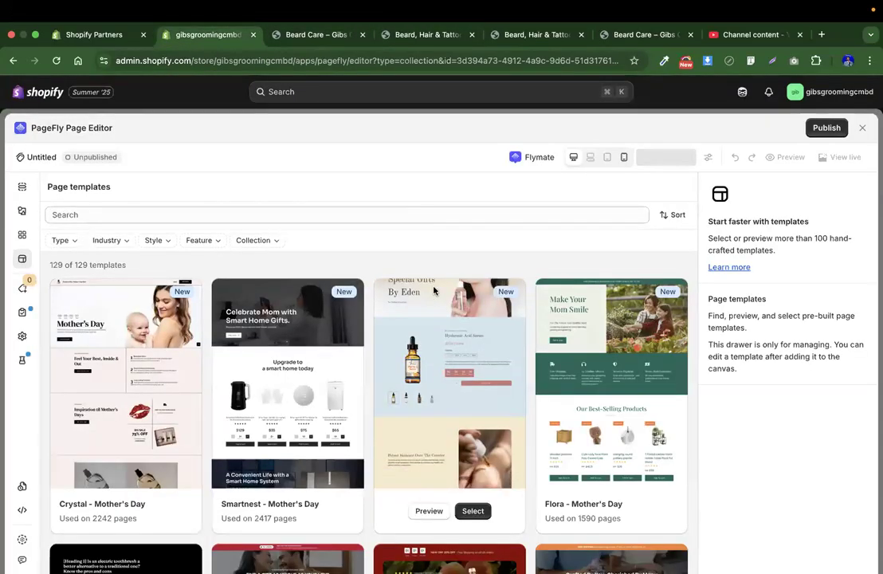
{"action": "scroll", "coordinate": [285, 357], "scroll_direction": "down", "scroll_amount": 3}
{"action": "scroll", "coordinate": [285, 357], "scroll_direction": "down", "scroll_amount": 1}
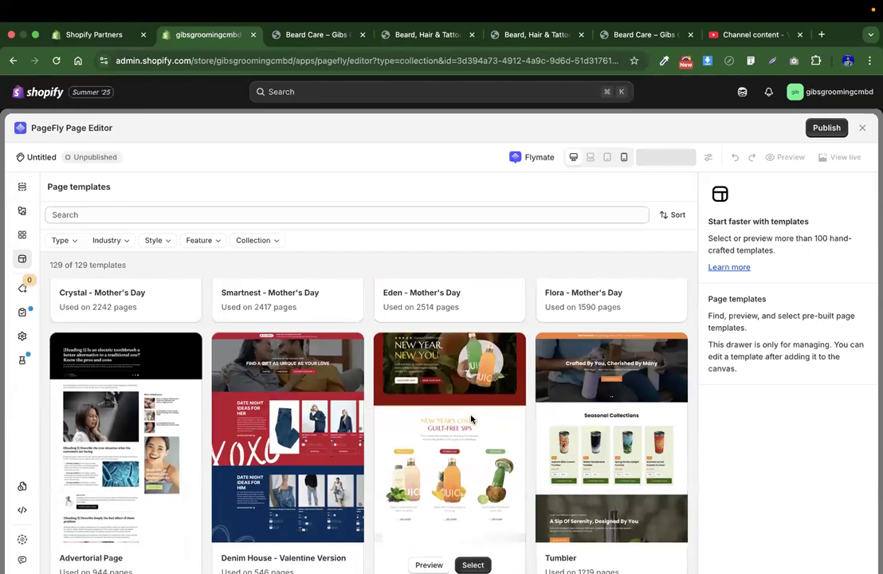
{"action": "scroll", "coordinate": [606, 425], "scroll_direction": "down", "scroll_amount": 3}
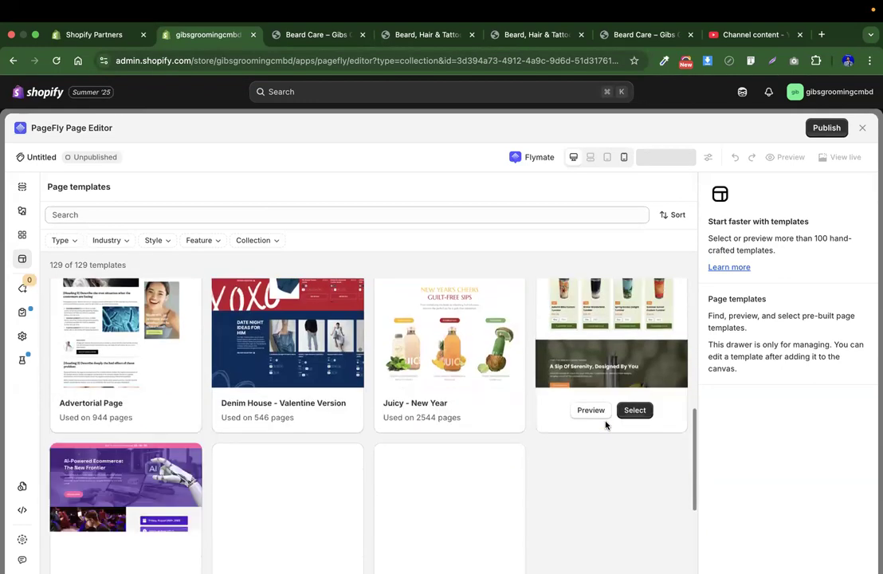
{"action": "scroll", "coordinate": [288, 474], "scroll_direction": "down", "scroll_amount": 2}
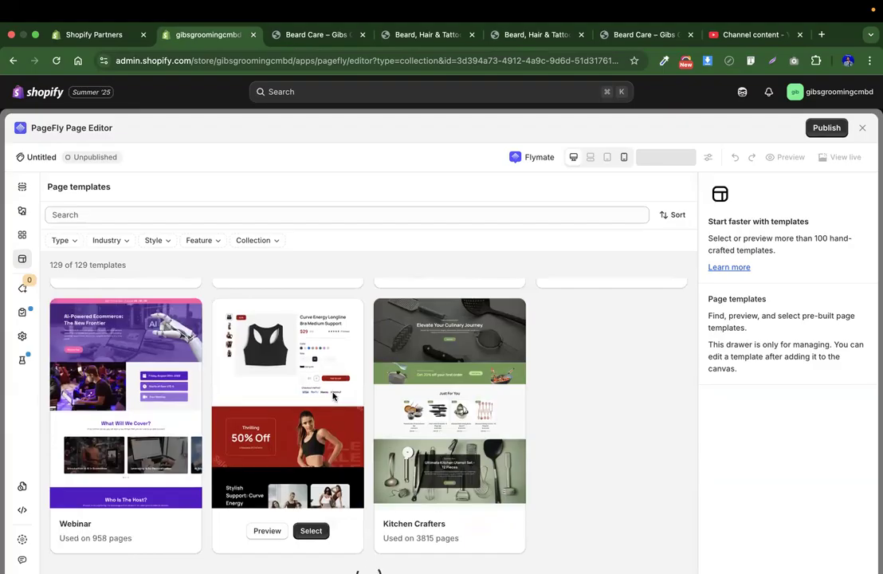
{"action": "scroll", "coordinate": [414, 378], "scroll_direction": "up", "scroll_amount": 8}
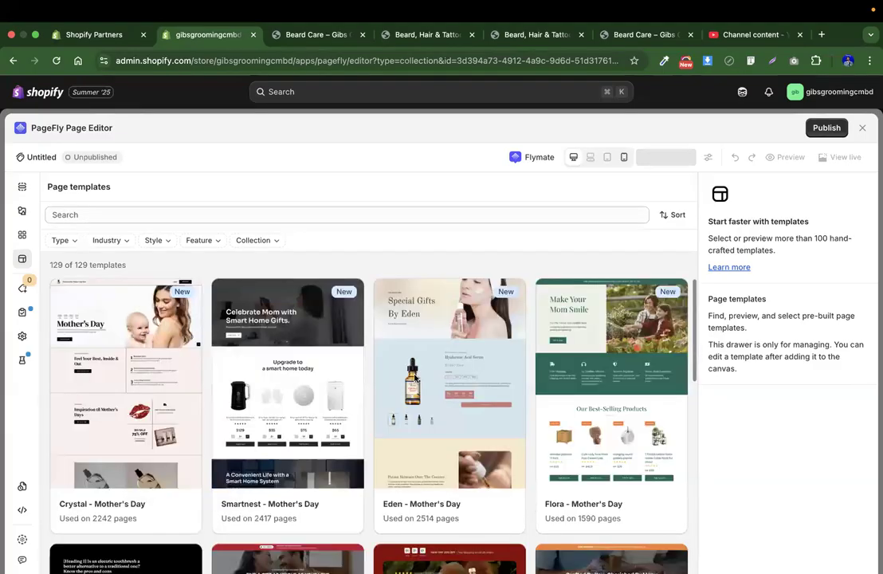
{"action": "scroll", "coordinate": [286, 358], "scroll_direction": "down", "scroll_amount": 1}
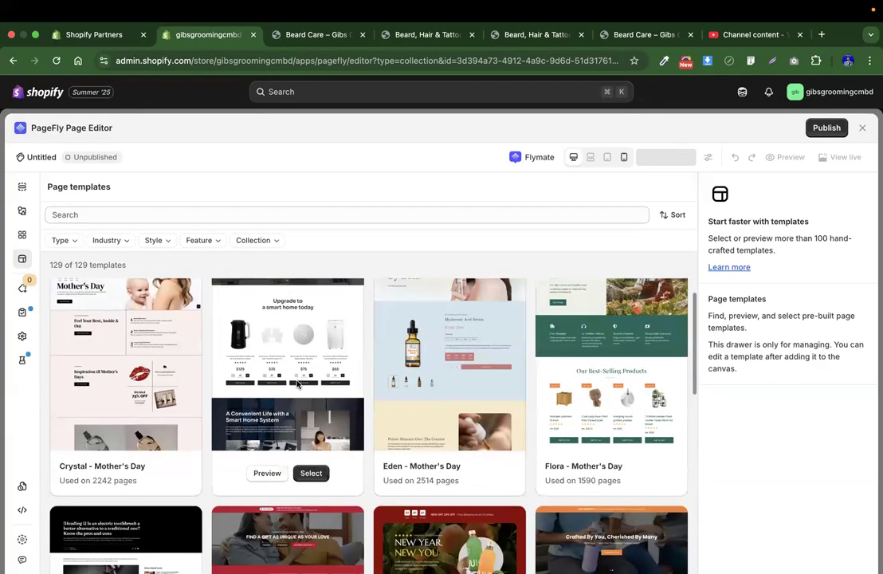
{"action": "scroll", "coordinate": [311, 430], "scroll_direction": "up", "scroll_amount": 1}
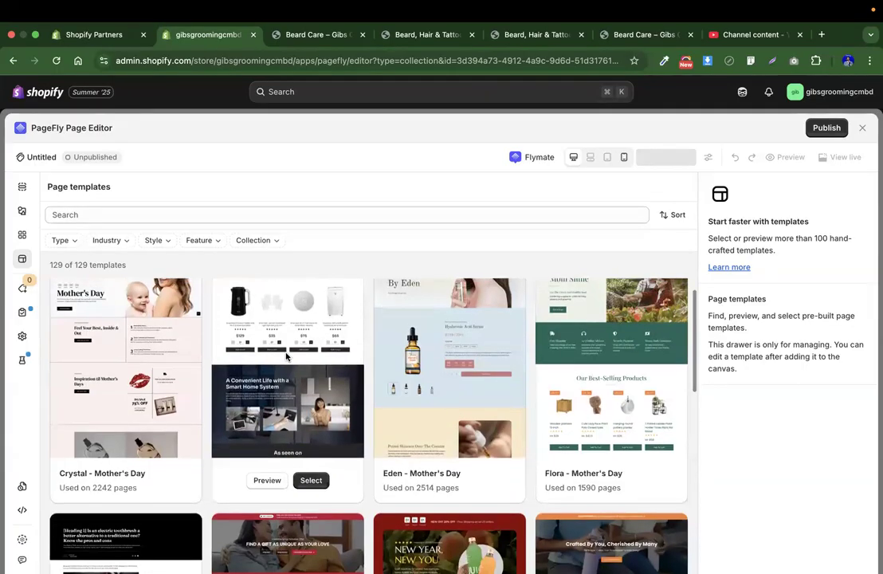
{"action": "left_click", "coordinate": [311, 485]}
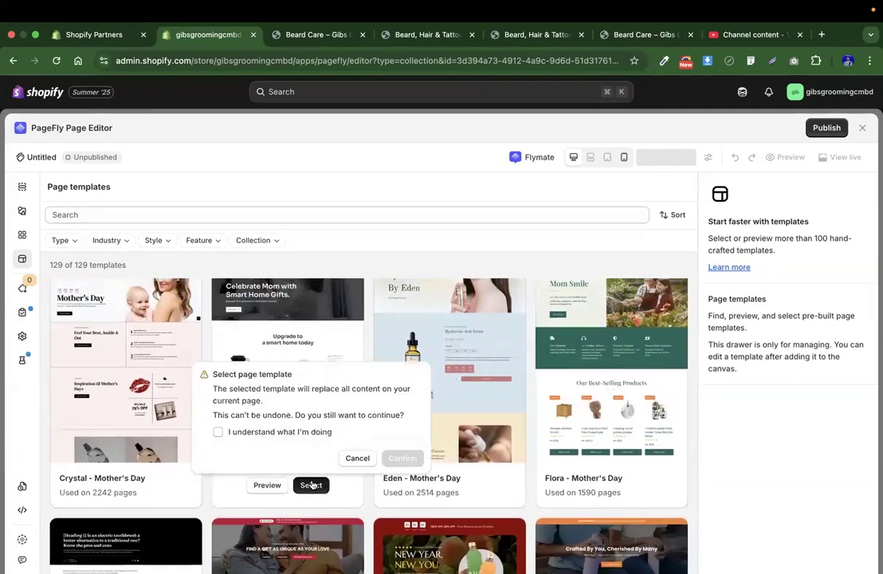
{"action": "left_click", "coordinate": [271, 432]}
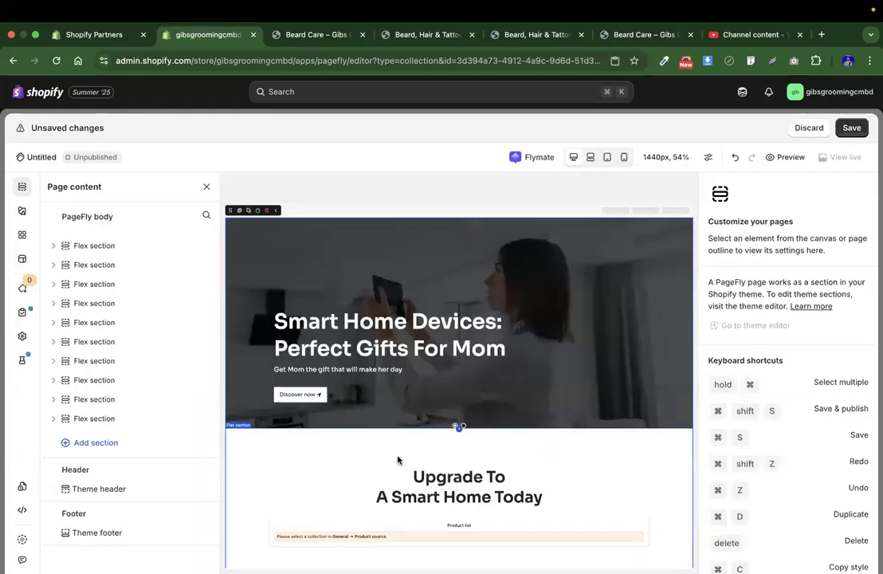
Examine the template's hero slideshow, the section below it and the first slide's layout and spacing settings
{"action": "left_click", "coordinate": [401, 37]}
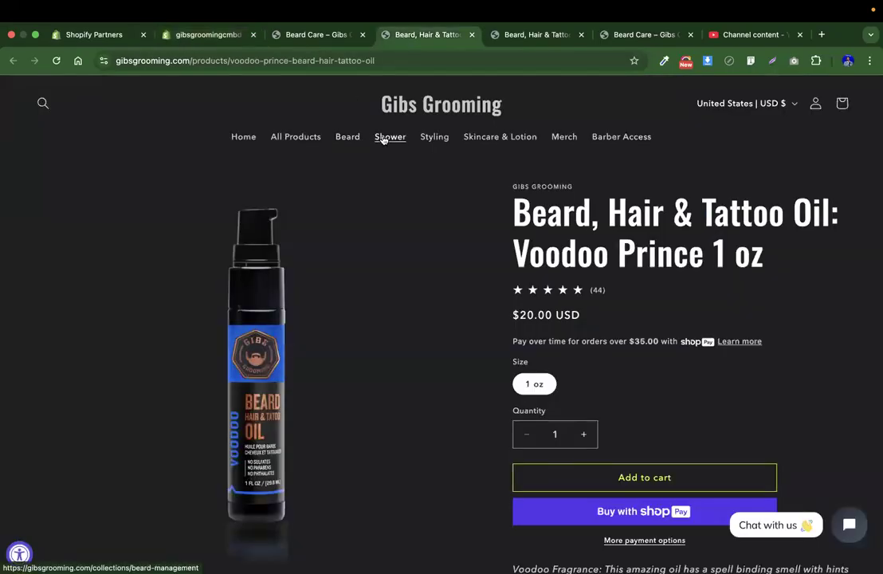
{"action": "left_click", "coordinate": [298, 36]}
{"action": "left_click", "coordinate": [211, 35]}
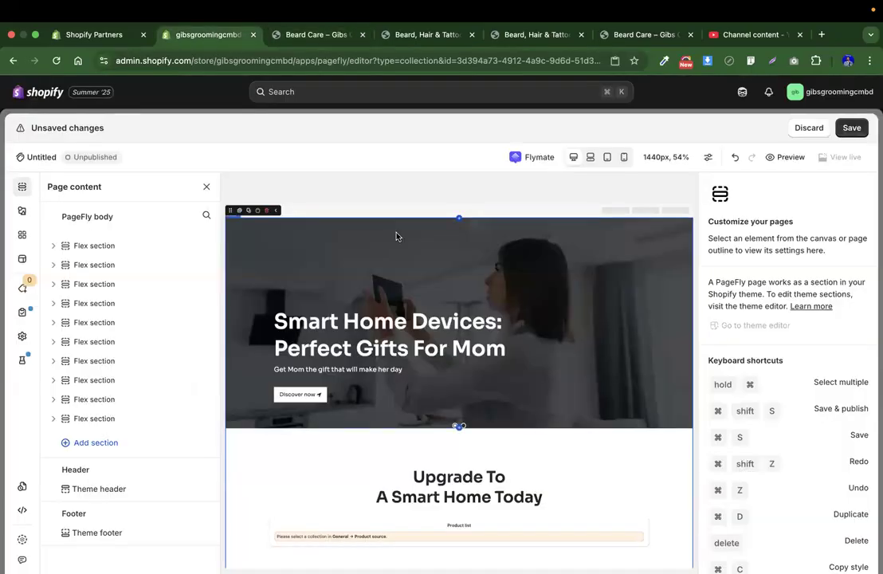
{"action": "left_click", "coordinate": [355, 234]}
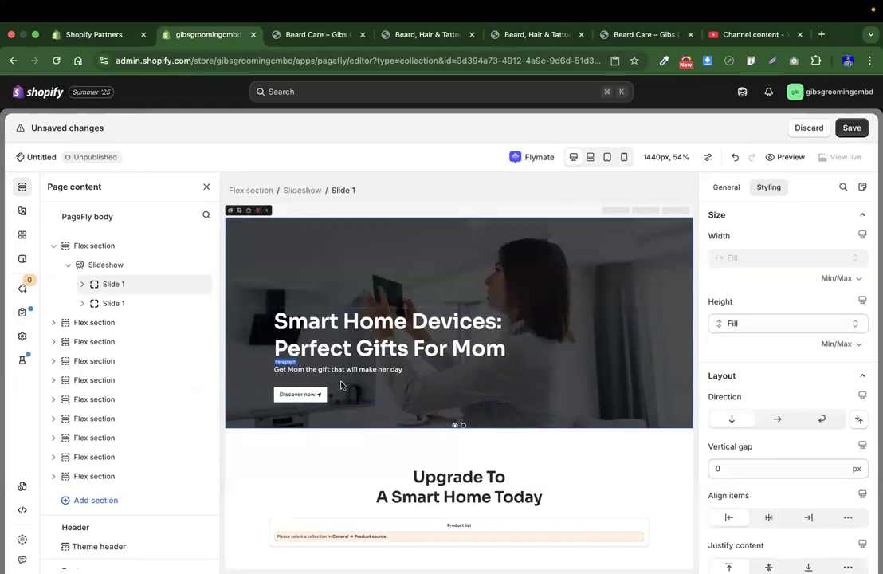
{"action": "scroll", "coordinate": [334, 390], "scroll_direction": "down", "scroll_amount": 2}
{"action": "left_click", "coordinate": [254, 386]}
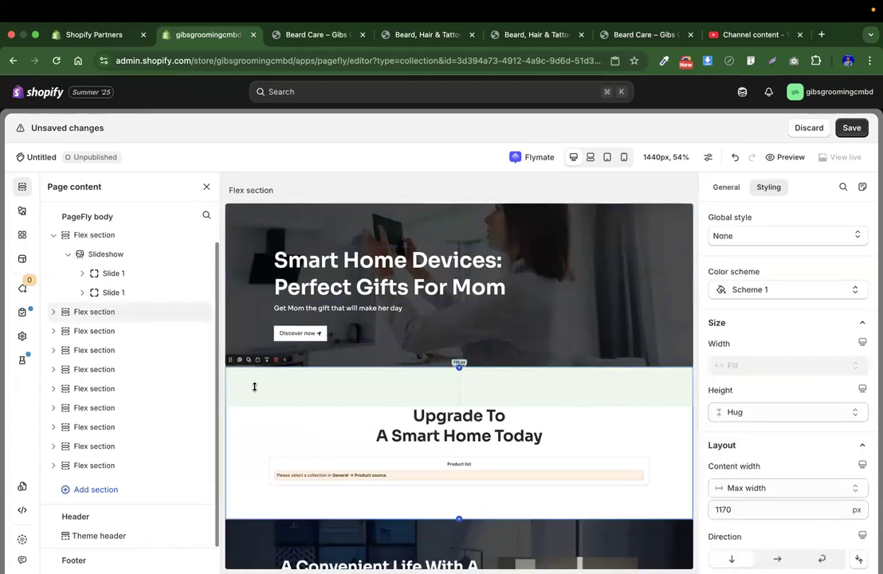
{"action": "left_click", "coordinate": [279, 249]}
{"action": "left_click", "coordinate": [548, 266]}
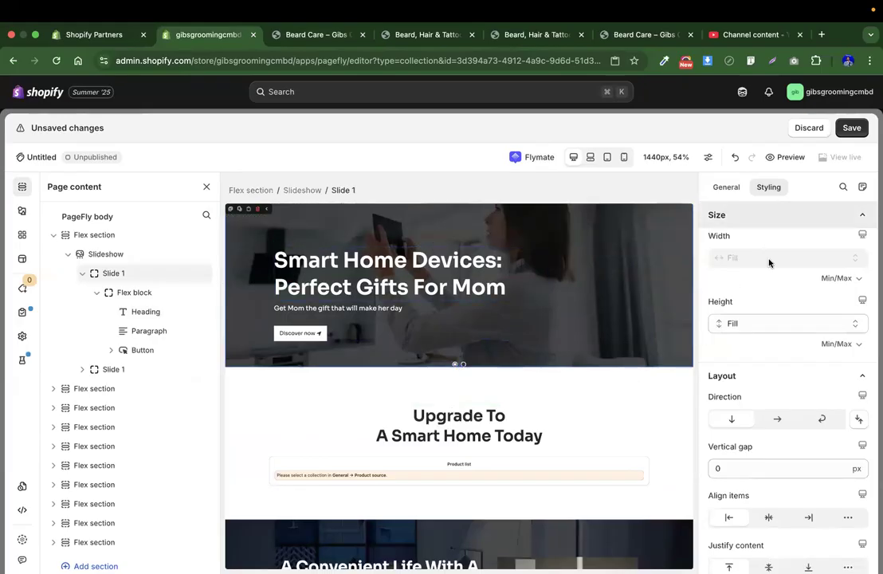
{"action": "scroll", "coordinate": [769, 316], "scroll_direction": "down", "scroll_amount": 5}
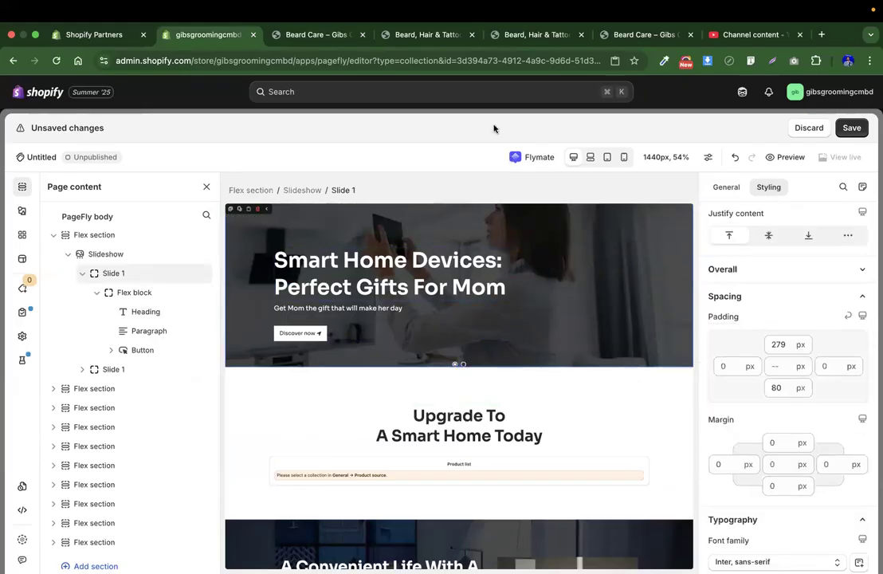
Check the Beard Care heading on the Gibs Grooming page, return to the editor and replace the first slide's heading with "Breard Care"
{"action": "left_click", "coordinate": [422, 34]}
{"action": "left_click", "coordinate": [315, 34]}
{"action": "scroll", "coordinate": [178, 224], "scroll_direction": "up", "scroll_amount": 1}
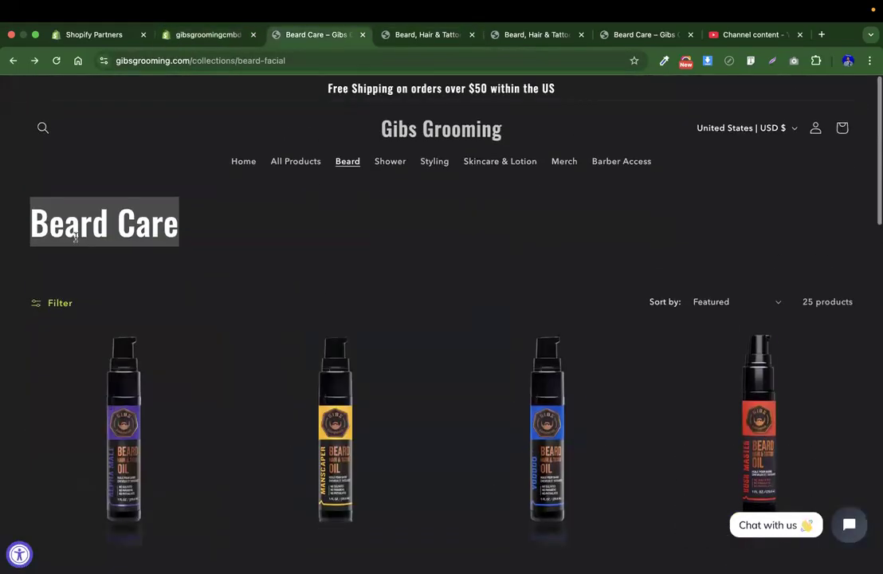
{"action": "left_click", "coordinate": [209, 35]}
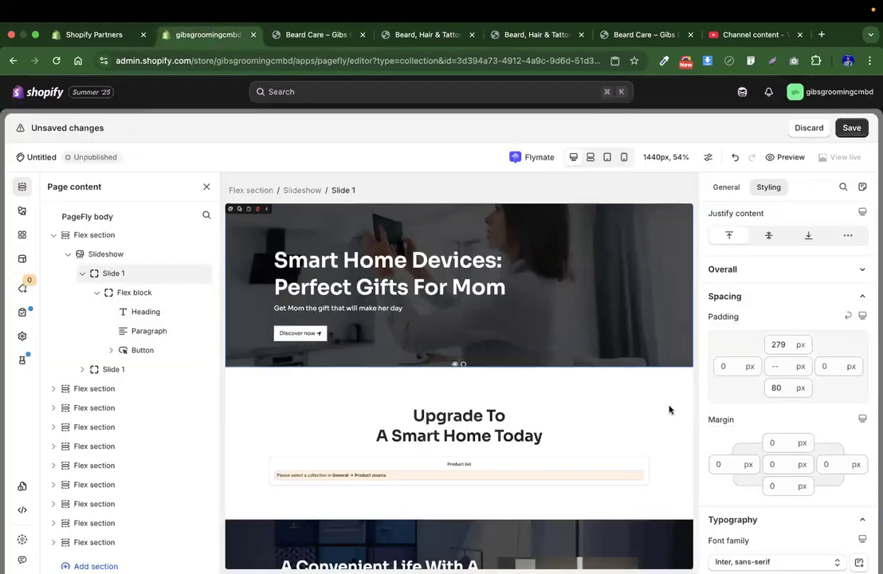
{"action": "triple_click", "coordinate": [393, 271]}
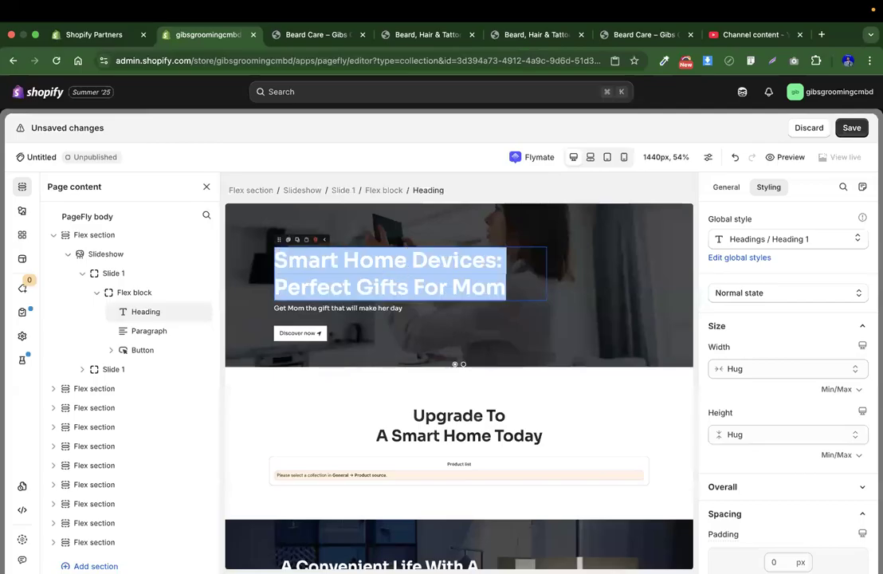
{"action": "type", "text": "Breard Care"}
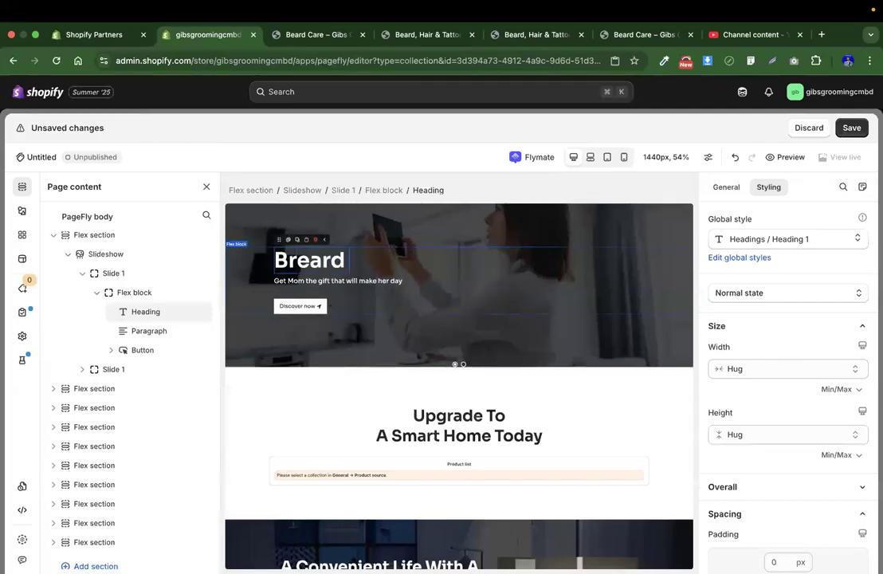
Delete the "Get Mom the gift that will make her day" paragraph and the "Discover now" button from the first slide
{"action": "left_click", "coordinate": [360, 282]}
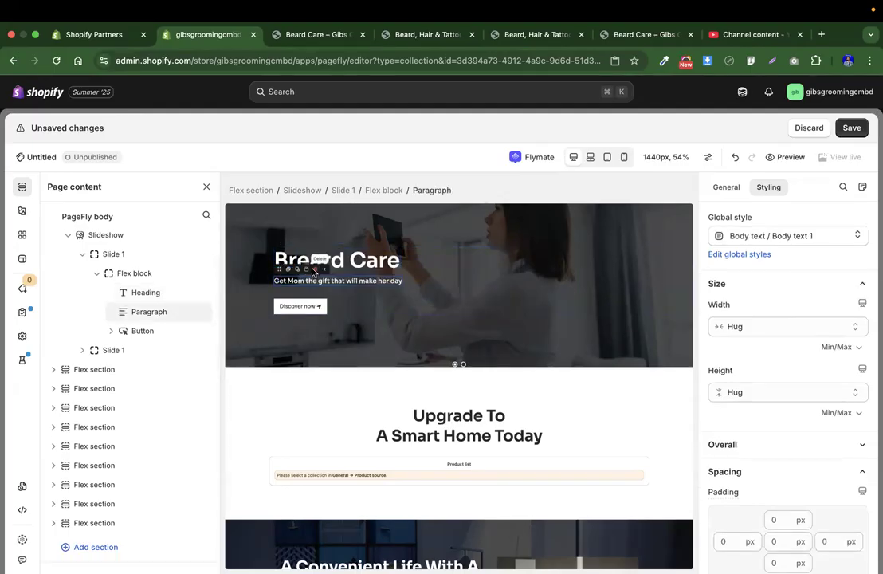
{"action": "left_click", "coordinate": [314, 272]}
{"action": "left_click", "coordinate": [312, 286]}
{"action": "left_click", "coordinate": [315, 271]}
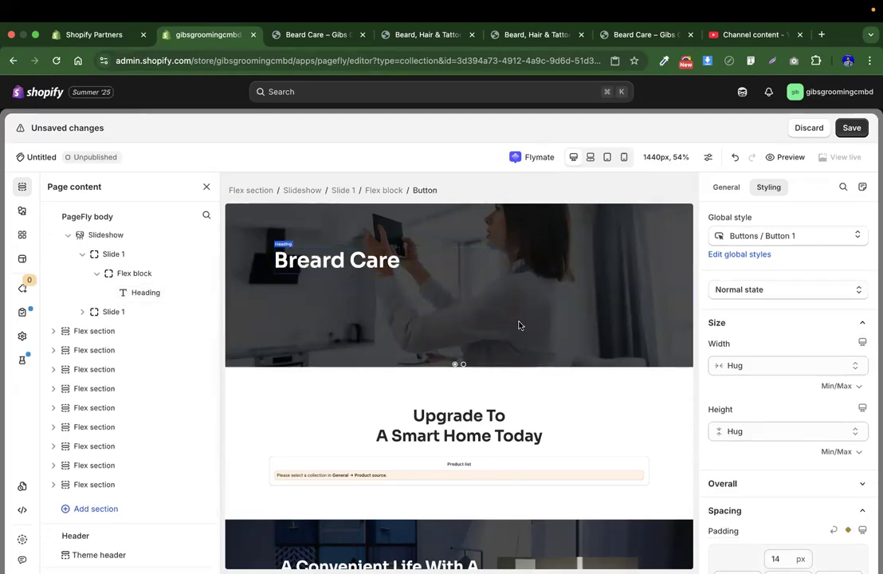
{"action": "left_click", "coordinate": [416, 275]}
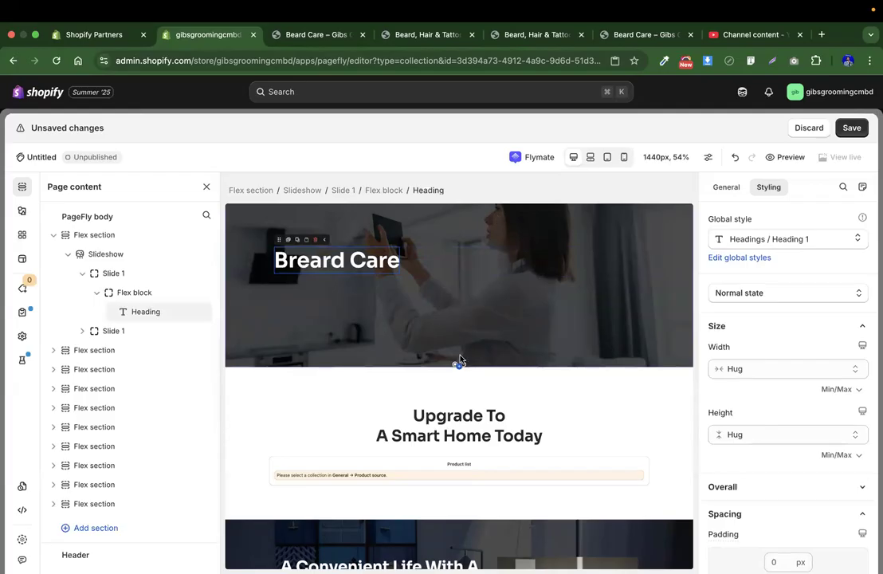
Set the first slide's bottom padding to 0 px and increase its top padding to about 319 px to lower the heading
{"action": "left_click", "coordinate": [336, 246]}
{"action": "left_click", "coordinate": [338, 256]}
{"action": "left_click", "coordinate": [446, 235]}
{"action": "mouse_move", "coordinate": [458, 353]}
{"action": "left_mouse_down"}
{"action": "mouse_move", "coordinate": [445, 292]}
{"action": "mouse_move", "coordinate": [455, 380]}
{"action": "mouse_move", "coordinate": [437, 285]}
{"action": "mouse_move", "coordinate": [442, 256]}
{"action": "left_mouse_up"}
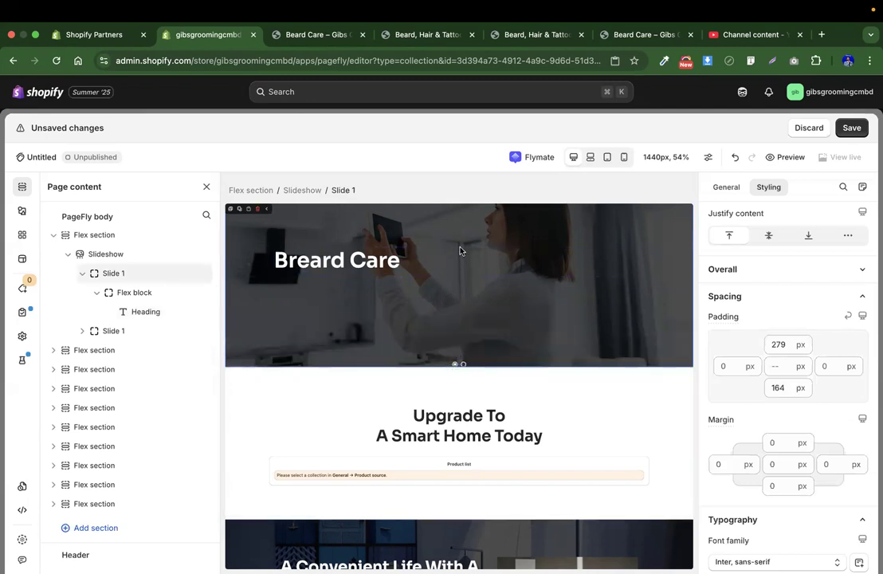
{"action": "left_click", "coordinate": [369, 256]}
{"action": "left_click", "coordinate": [391, 315]}
{"action": "left_click", "coordinate": [798, 388]}
{"action": "left_click", "coordinate": [771, 388]}
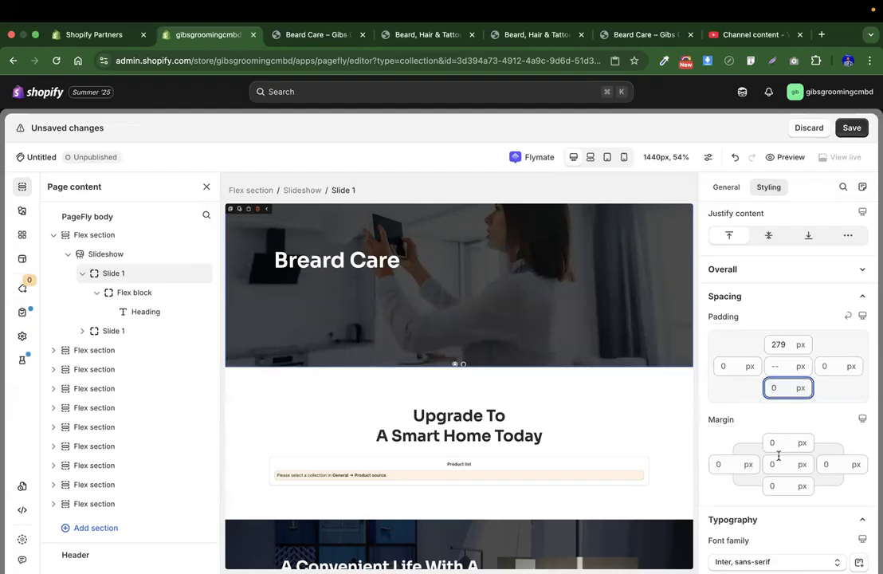
{"action": "type", "text": "0"}
{"action": "left_click", "coordinate": [491, 333]}
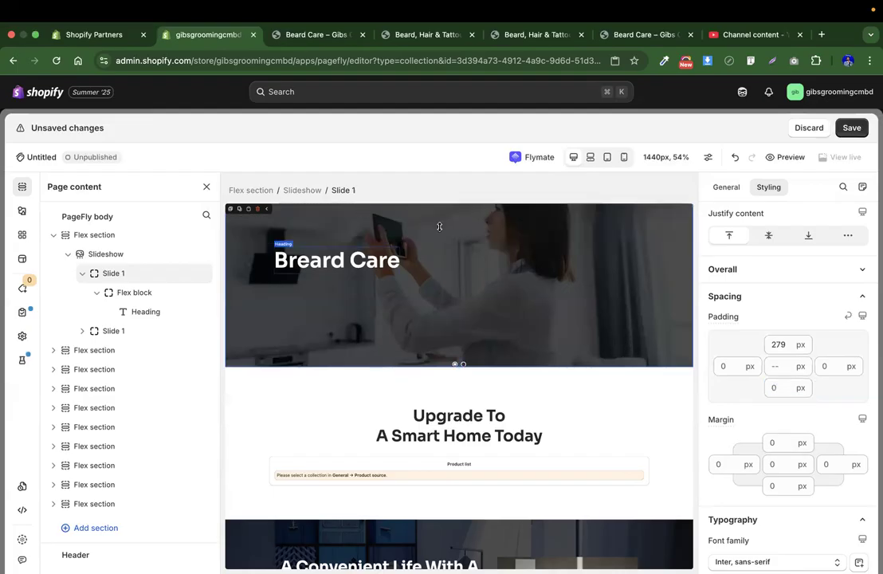
{"action": "left_click_drag", "start_coordinate": [453, 246], "coordinate": [455, 295]}
{"action": "left_click", "coordinate": [385, 276]}
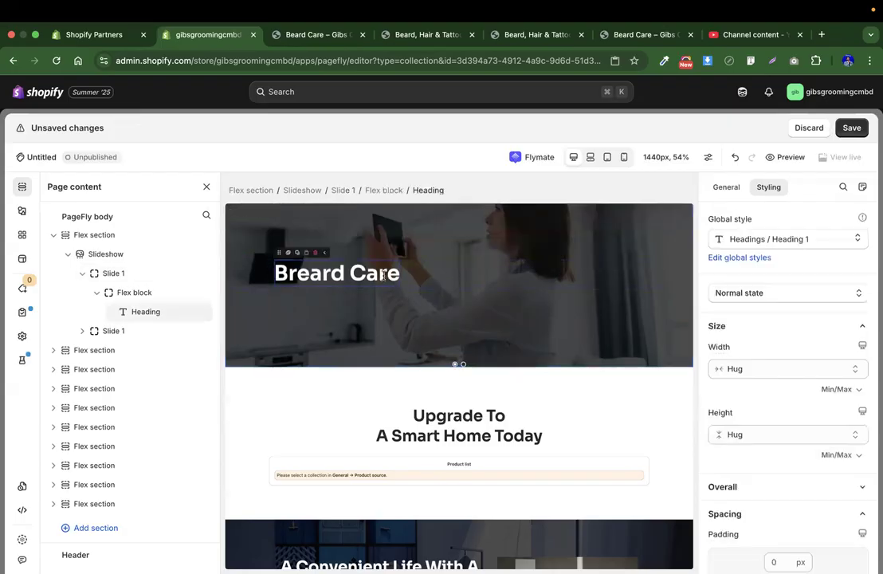
Remove the background image from the first slide
{"action": "left_click", "coordinate": [349, 221]}
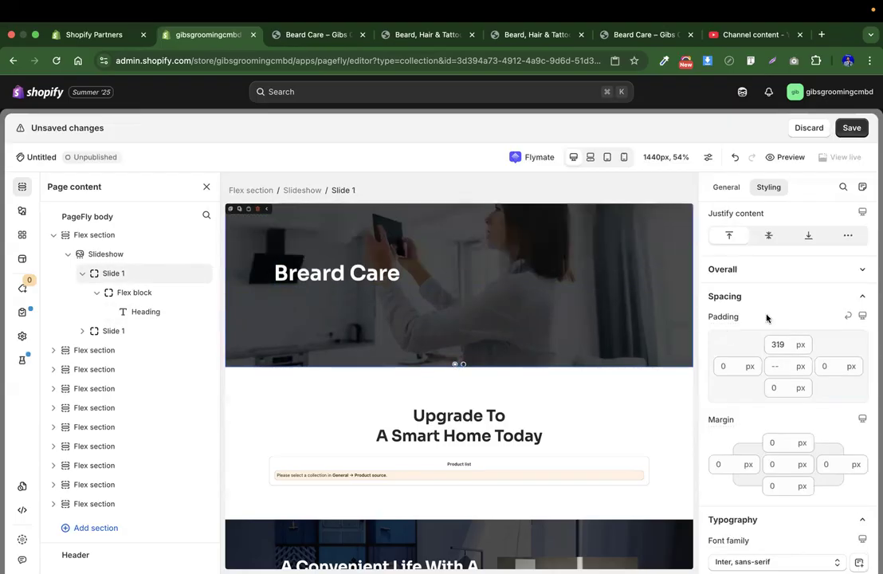
{"action": "scroll", "coordinate": [765, 334], "scroll_direction": "down", "scroll_amount": 10}
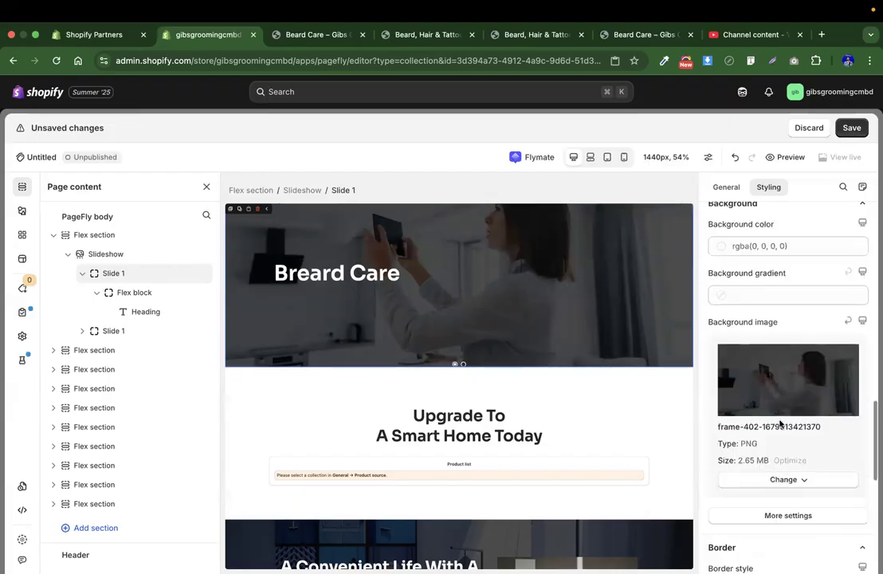
{"action": "left_click", "coordinate": [783, 480]}
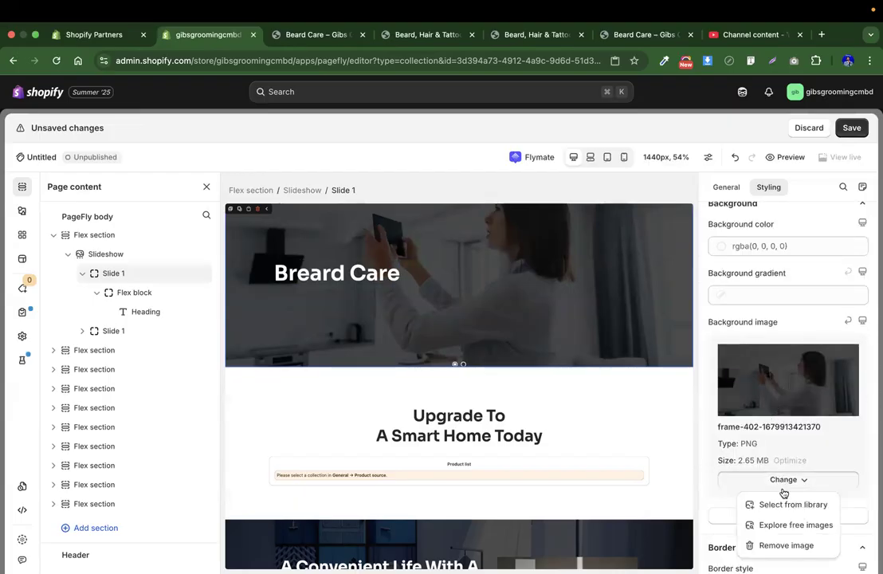
{"action": "left_click", "coordinate": [781, 545]}
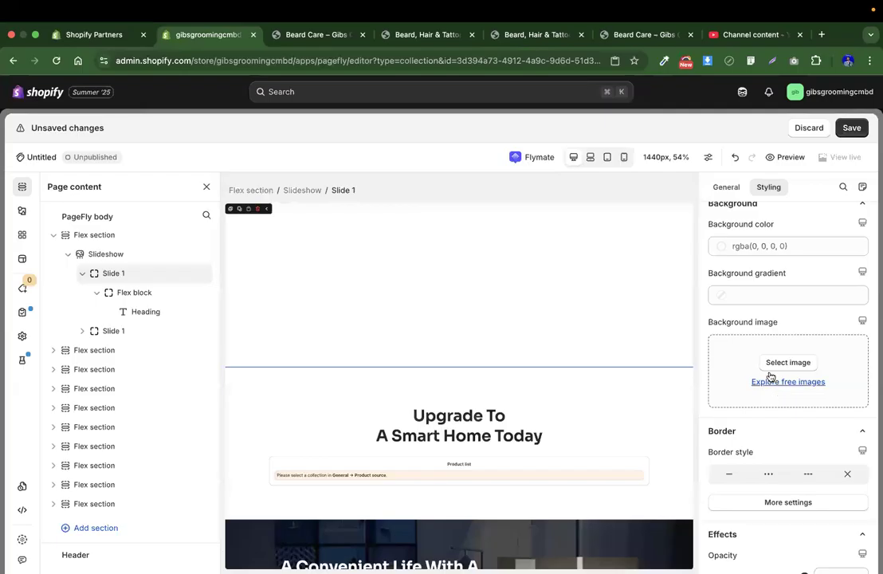
{"action": "scroll", "coordinate": [775, 393], "scroll_direction": "up", "scroll_amount": 2}
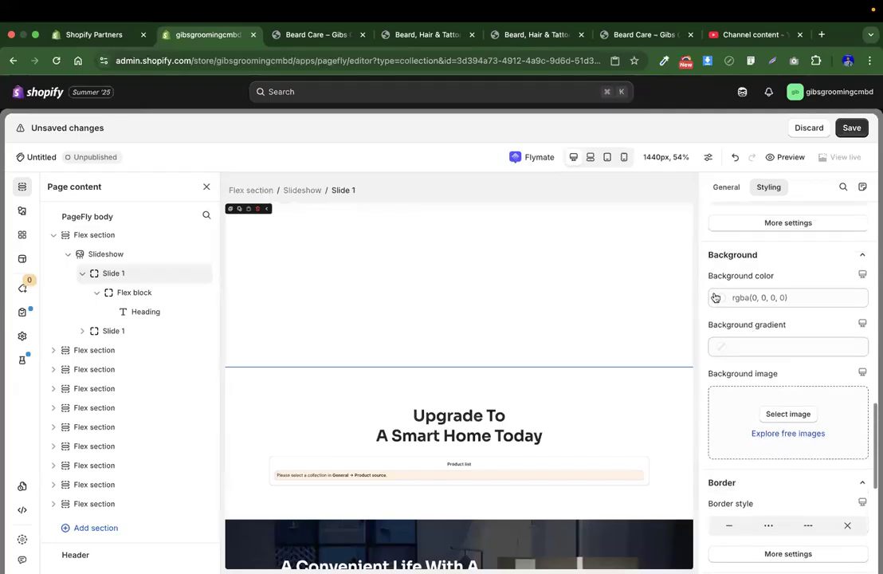
Sample the dark background colour #1F1F21 from the Gibs Grooming page and apply it as the first slide's background colour
{"action": "left_click", "coordinate": [322, 36]}
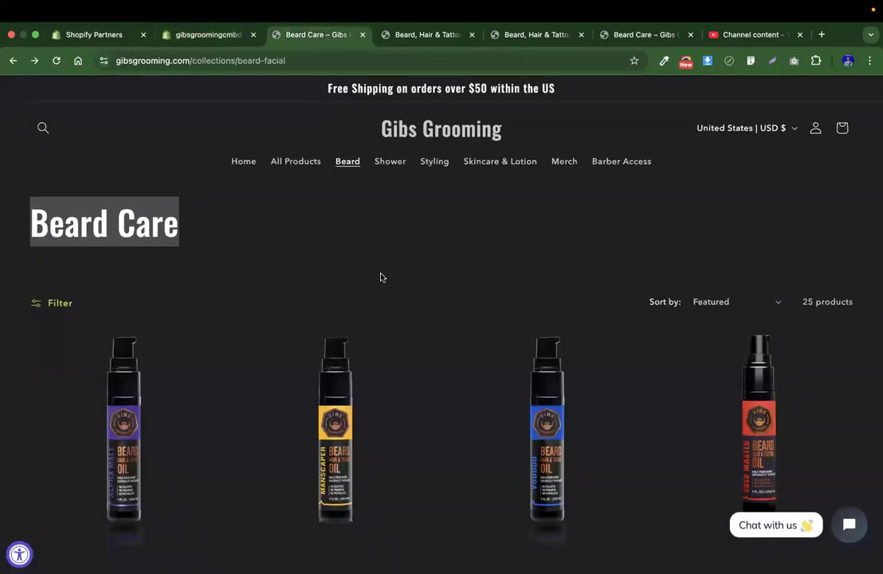
{"action": "left_click", "coordinate": [413, 264]}
{"action": "left_click", "coordinate": [662, 62]}
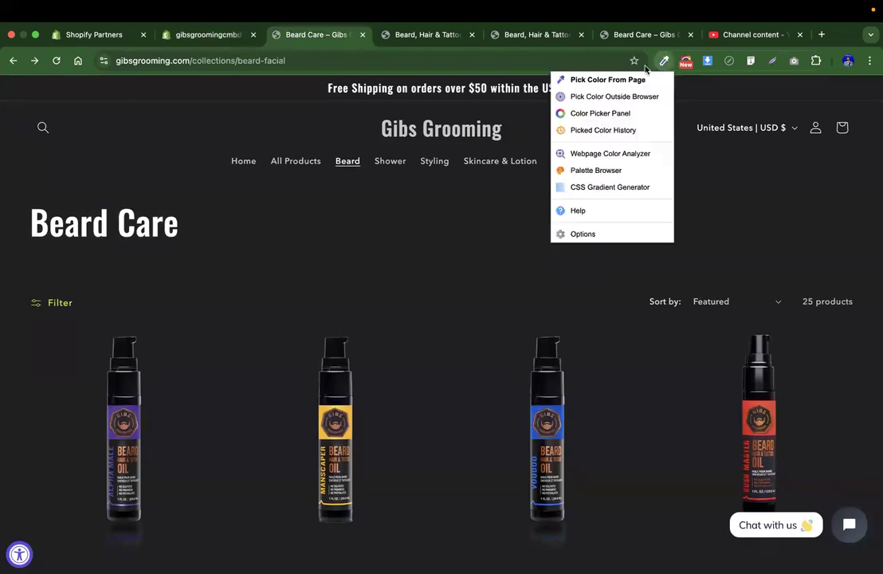
{"action": "left_click", "coordinate": [629, 79]}
{"action": "left_click", "coordinate": [409, 238]}
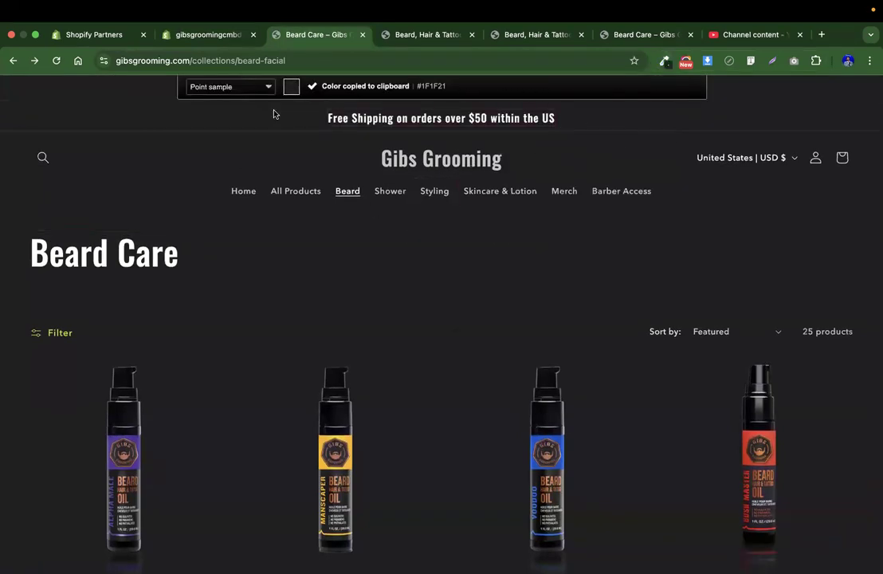
{"action": "left_click", "coordinate": [214, 35]}
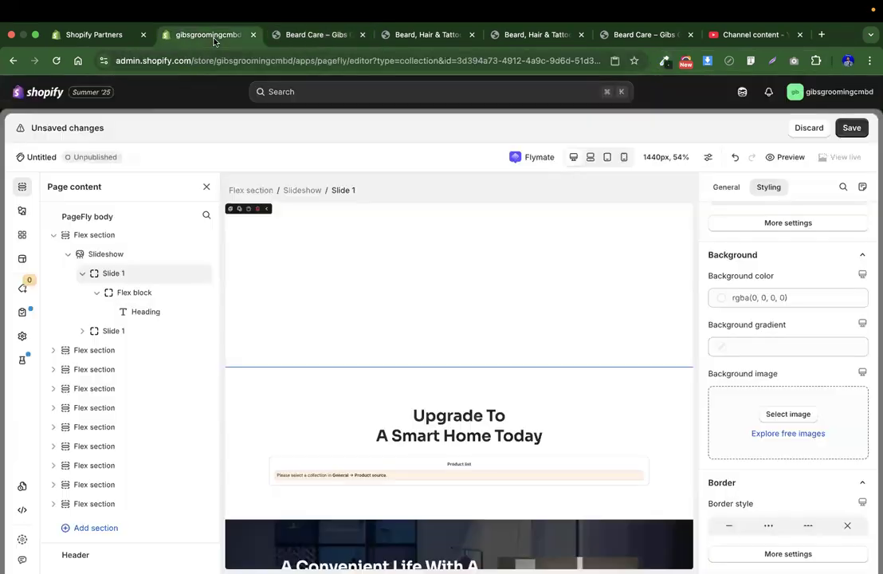
{"action": "left_click", "coordinate": [763, 299]}
{"action": "type", "text": "rgb(31, 31, 33)"}
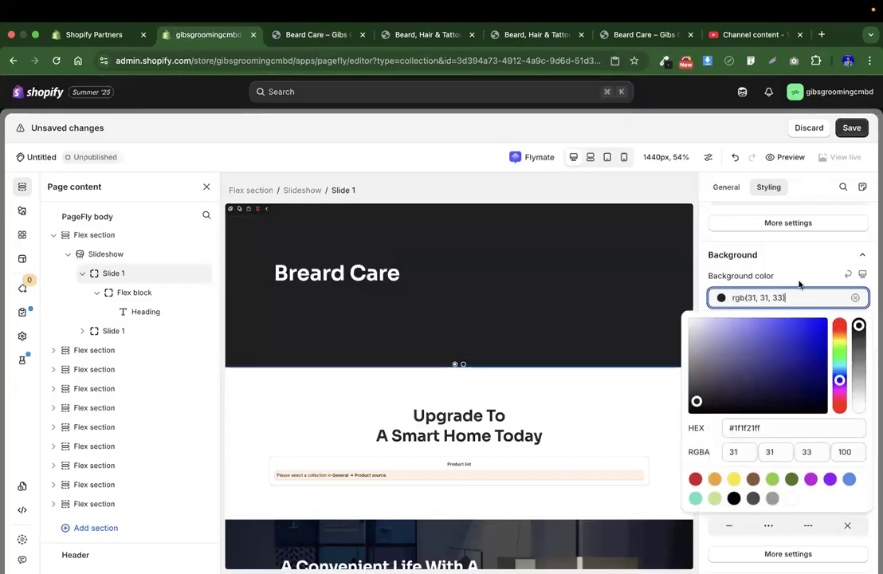
{"action": "left_click", "coordinate": [450, 344]}
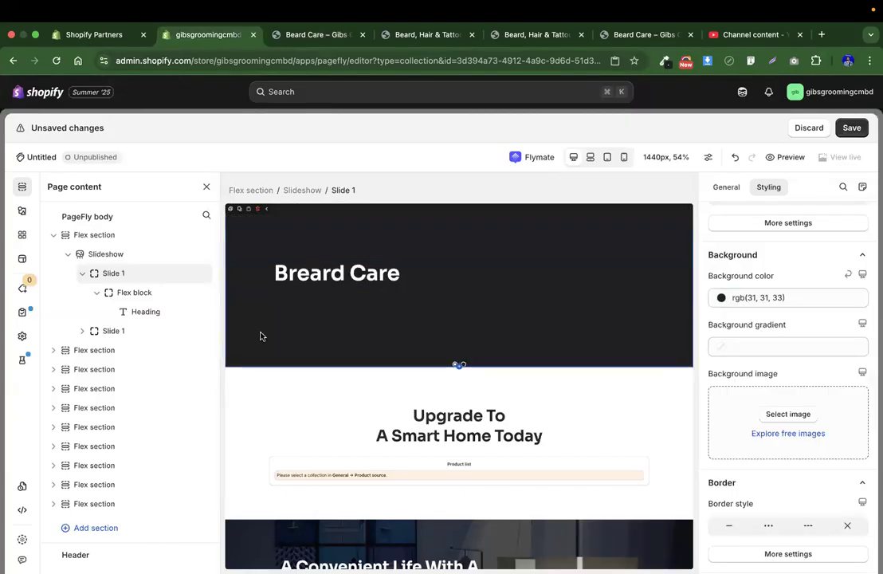
Copy the word "Beard" from the Gibs Grooming heading and replace the misspelled word so the slide heading reads "Beard Care"
{"action": "left_click", "coordinate": [339, 35]}
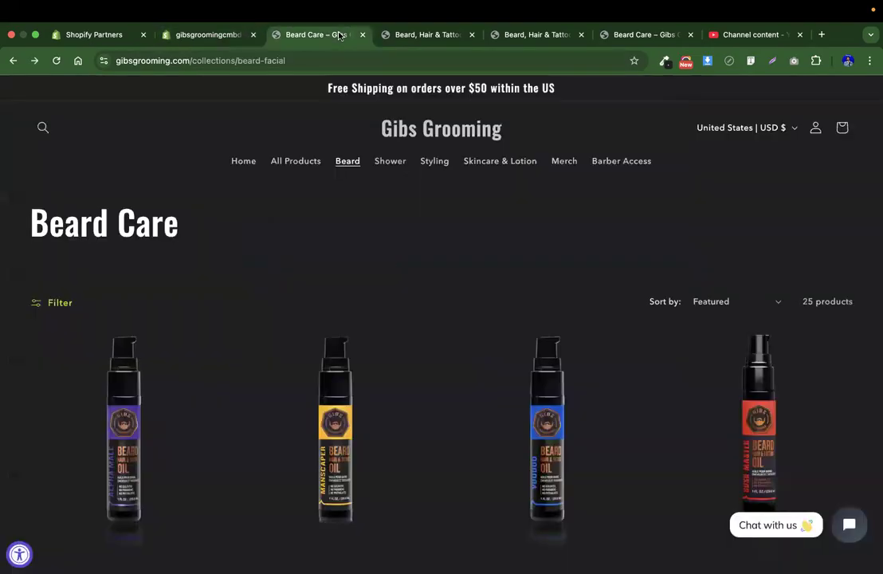
{"action": "double_click", "coordinate": [71, 223]}
{"action": "key", "text": "super+c"}
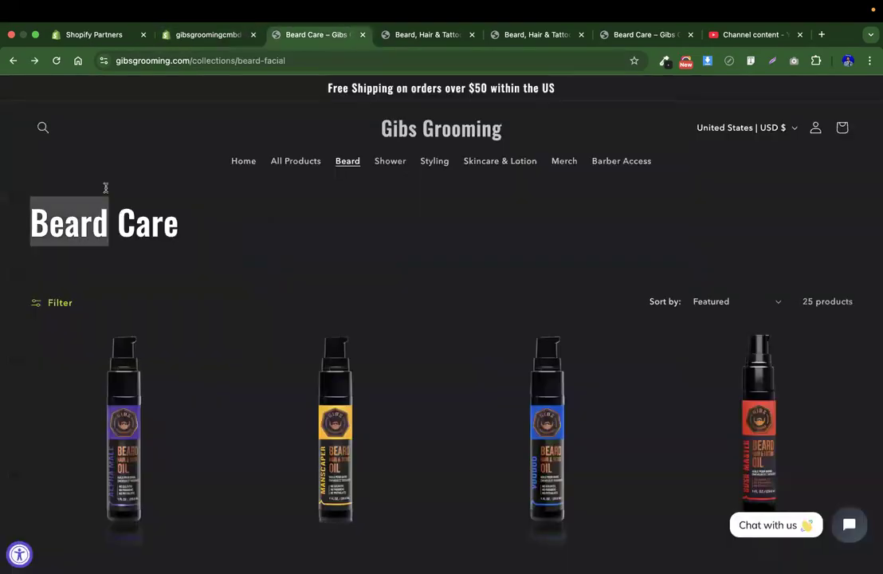
{"action": "left_click", "coordinate": [239, 35]}
{"action": "left_click", "coordinate": [329, 272]}
{"action": "double_click", "coordinate": [329, 273]}
{"action": "key", "text": "super+v"}
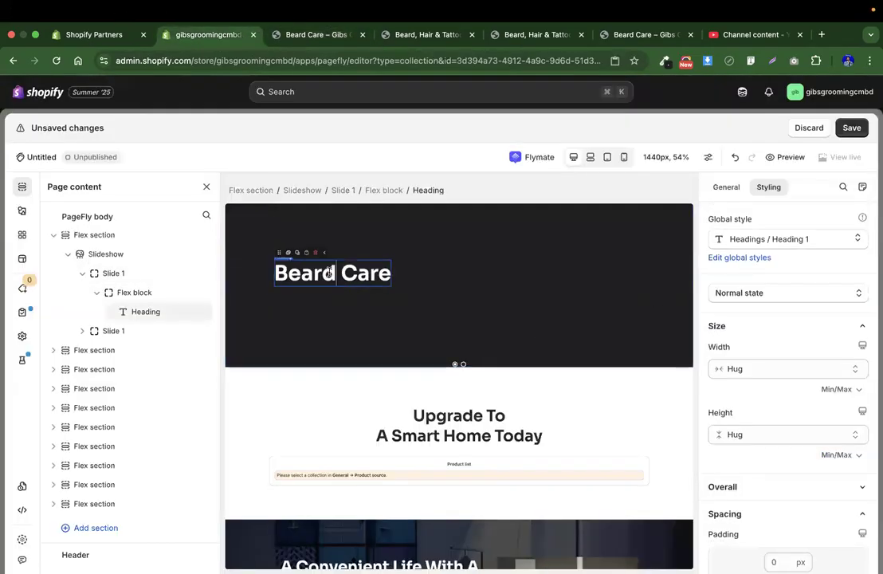
{"action": "left_click", "coordinate": [507, 285]}
Delete the "A Convenient Life With A Smart Home System" and "As Seen On" sections below the product list section
{"action": "left_click", "coordinate": [396, 349]}
{"action": "scroll", "coordinate": [399, 350], "scroll_direction": "down", "scroll_amount": 2}
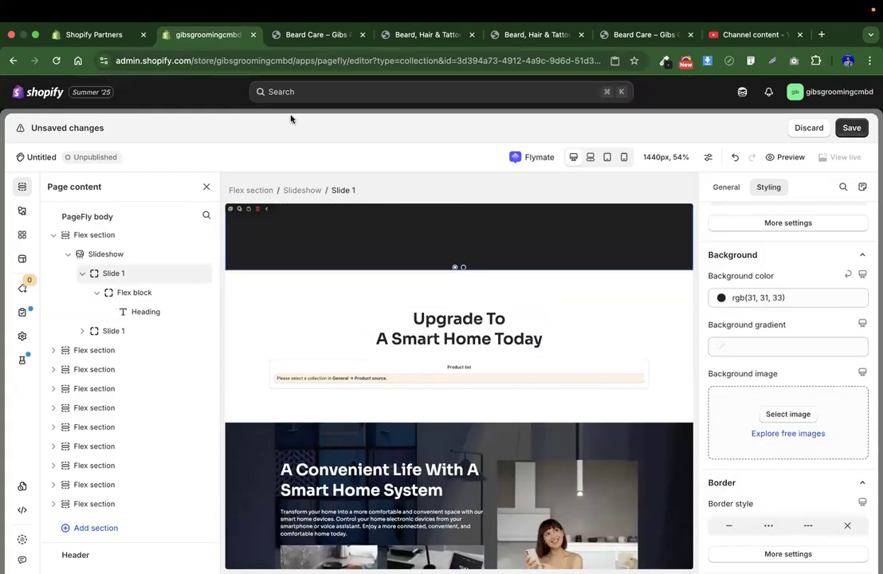
{"action": "left_click", "coordinate": [305, 36]}
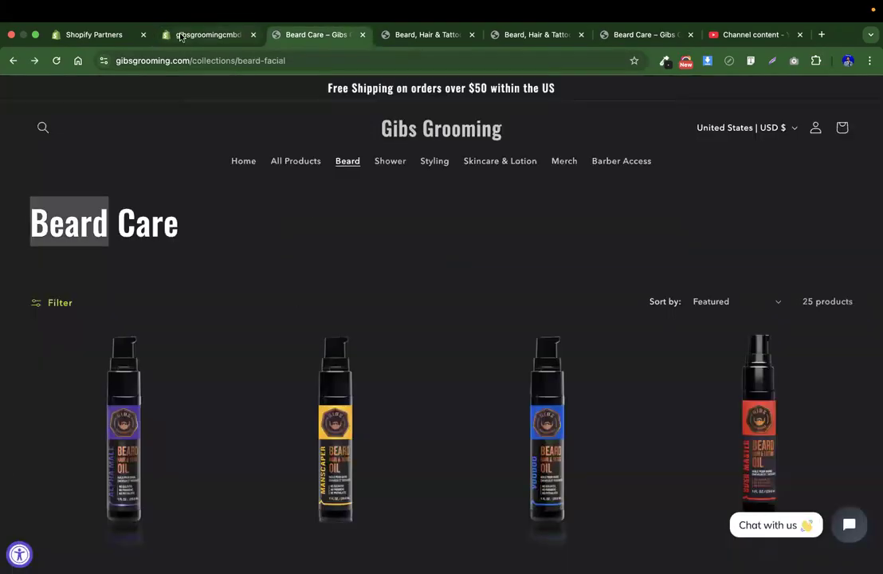
{"action": "left_click", "coordinate": [181, 36]}
{"action": "left_click", "coordinate": [303, 315]}
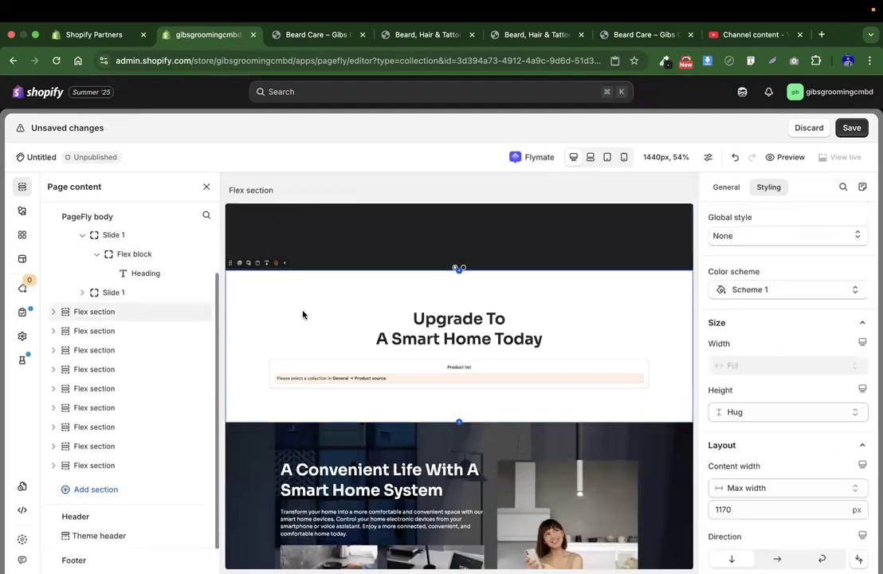
{"action": "scroll", "coordinate": [333, 395], "scroll_direction": "down", "scroll_amount": 2}
{"action": "left_click", "coordinate": [244, 352]}
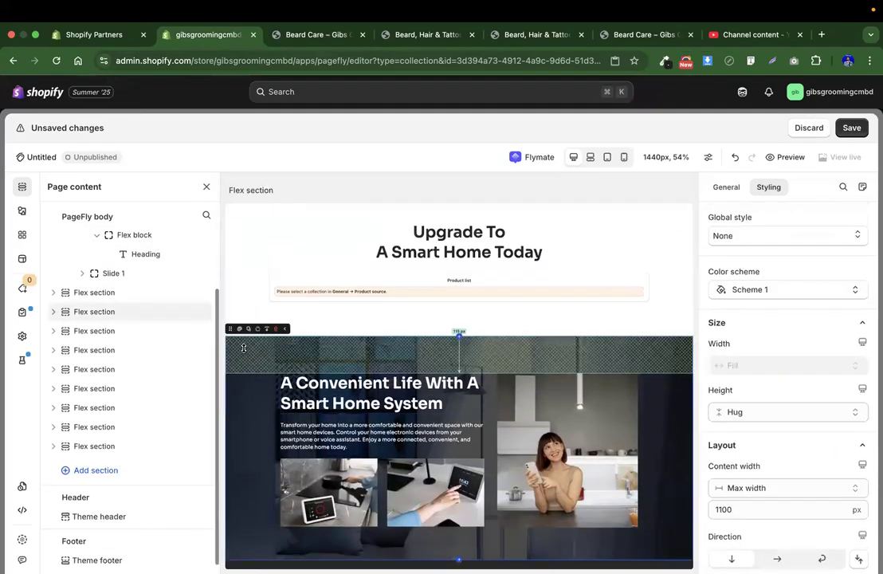
{"action": "left_click", "coordinate": [275, 329]}
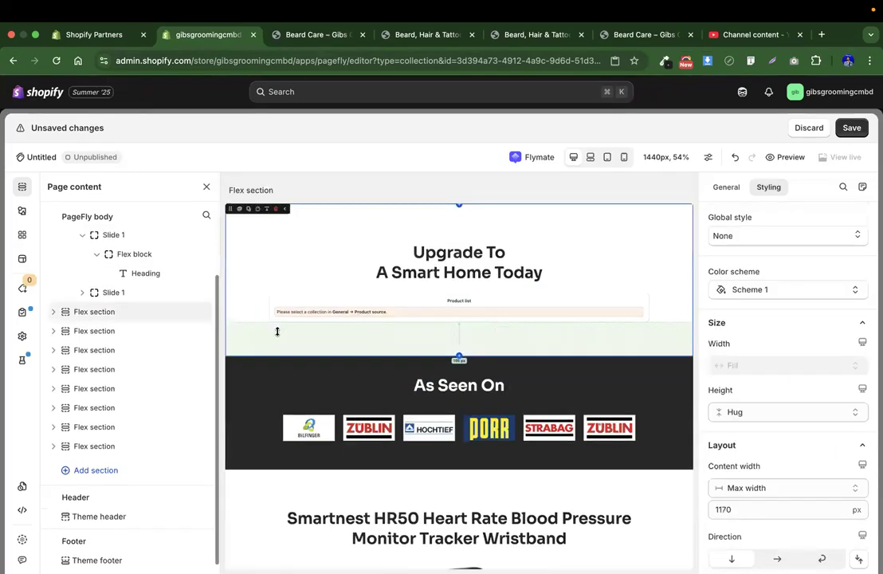
{"action": "left_click", "coordinate": [260, 382]}
{"action": "left_click", "coordinate": [276, 352]}
Delete the Smartnest HR50 wristband, "Smart Home Gifts That Show Mom You Care" and "Something Special For Every Mom" sections
{"action": "left_click", "coordinate": [257, 390]}
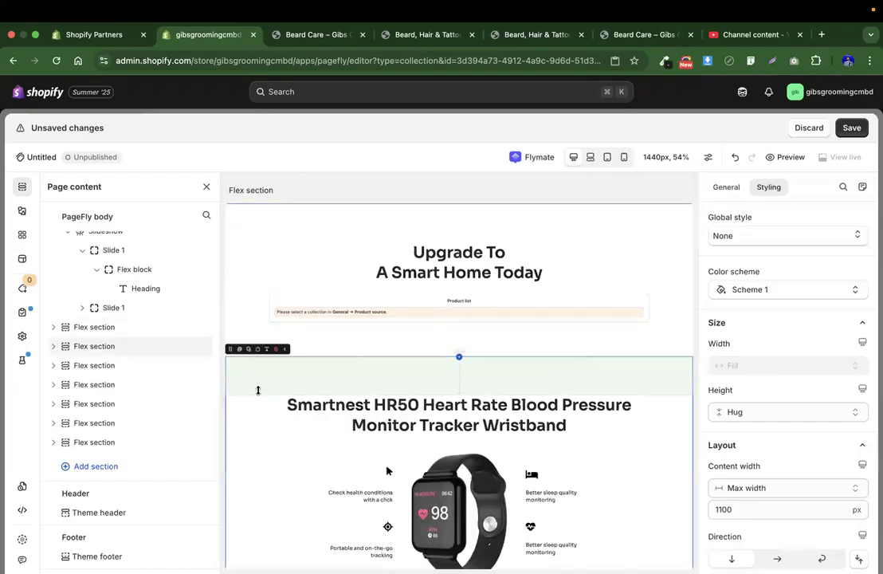
{"action": "left_click", "coordinate": [275, 351]}
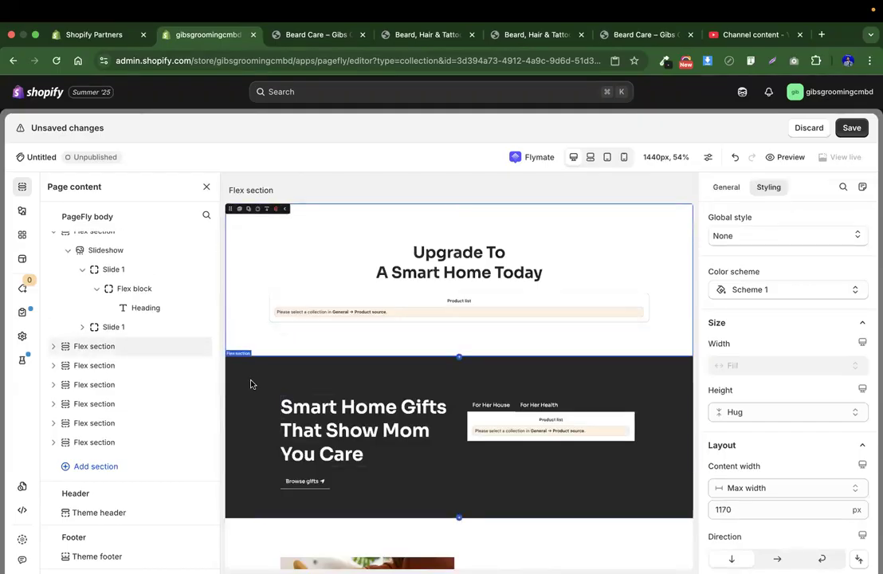
{"action": "left_click", "coordinate": [250, 384]}
{"action": "left_click", "coordinate": [276, 351]}
{"action": "left_click", "coordinate": [258, 387]}
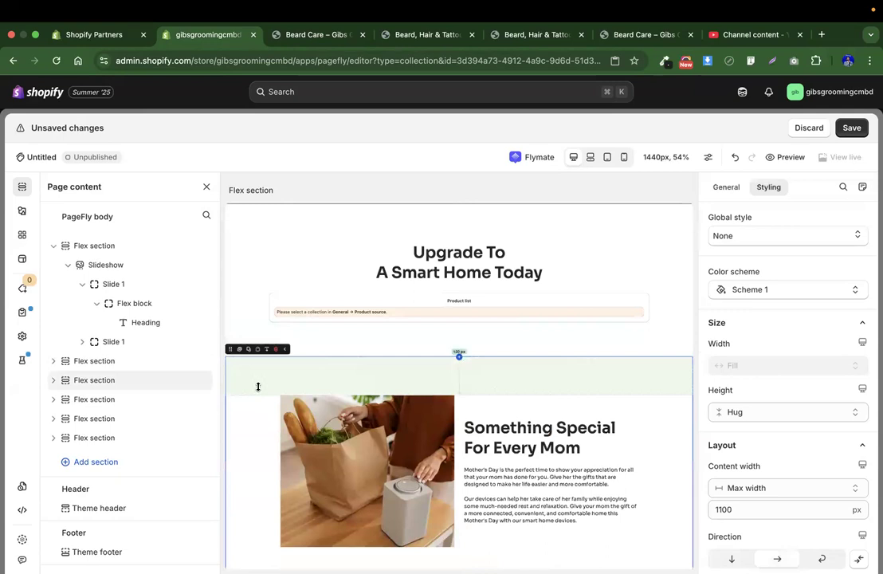
{"action": "left_click", "coordinate": [275, 350]}
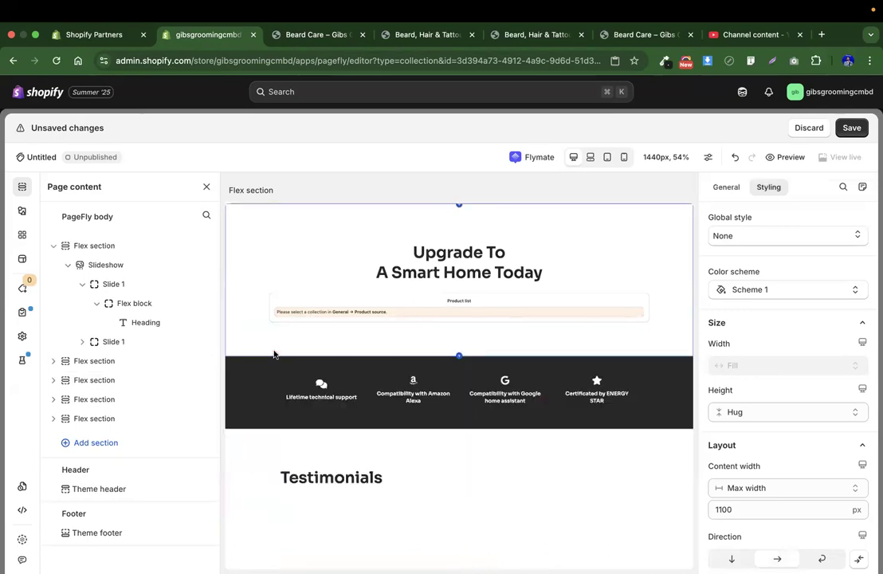
Delete the remaining support and compatibility icons, Testimonials and contact form sections below the product list section
{"action": "left_click", "coordinate": [248, 389]}
{"action": "left_click", "coordinate": [276, 350]}
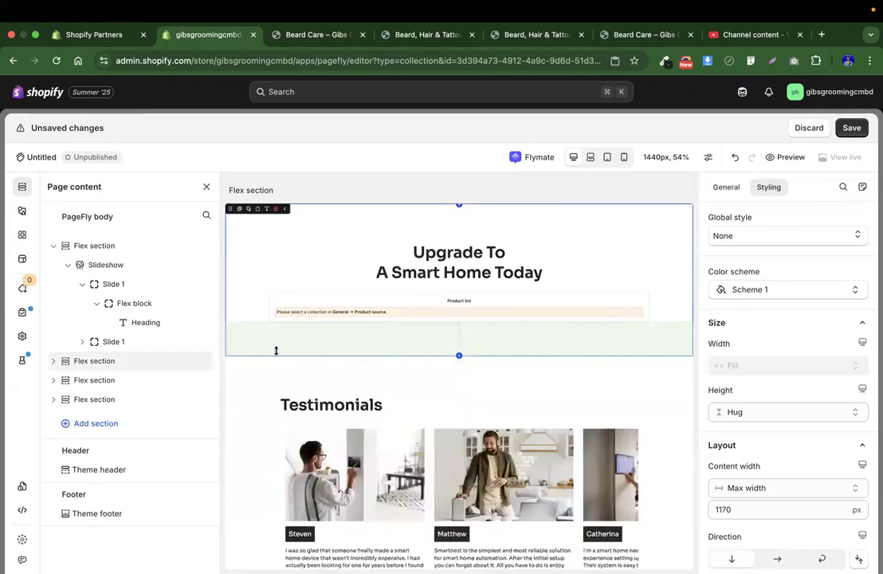
{"action": "left_click", "coordinate": [245, 373]}
{"action": "left_click", "coordinate": [275, 351]}
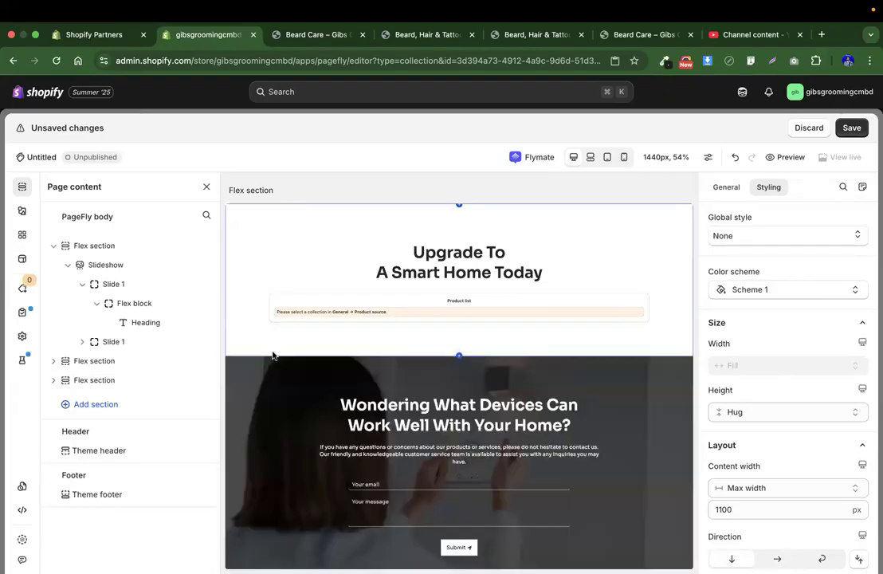
{"action": "left_click", "coordinate": [259, 384]}
{"action": "left_click", "coordinate": [276, 350]}
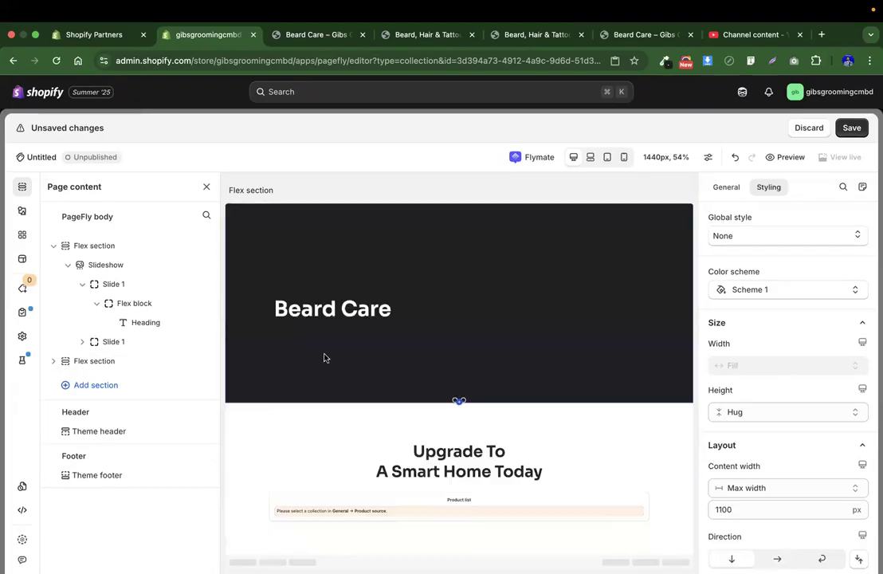
Review the product grid layout on the Gibs Grooming Beard Care page and return to the PageFly editor
{"action": "left_click", "coordinate": [318, 34]}
{"action": "scroll", "coordinate": [327, 246], "scroll_direction": "down", "scroll_amount": 15}
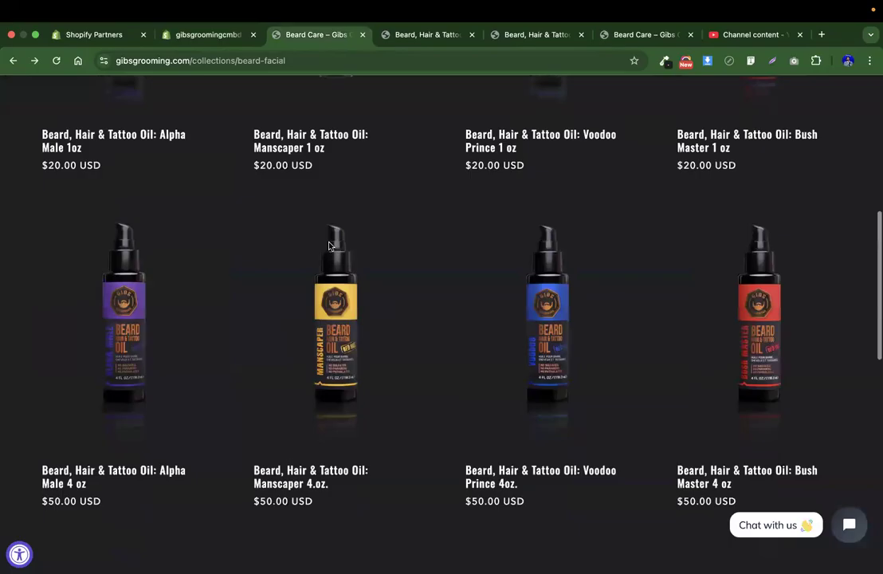
{"action": "scroll", "coordinate": [329, 247], "scroll_direction": "up", "scroll_amount": 15}
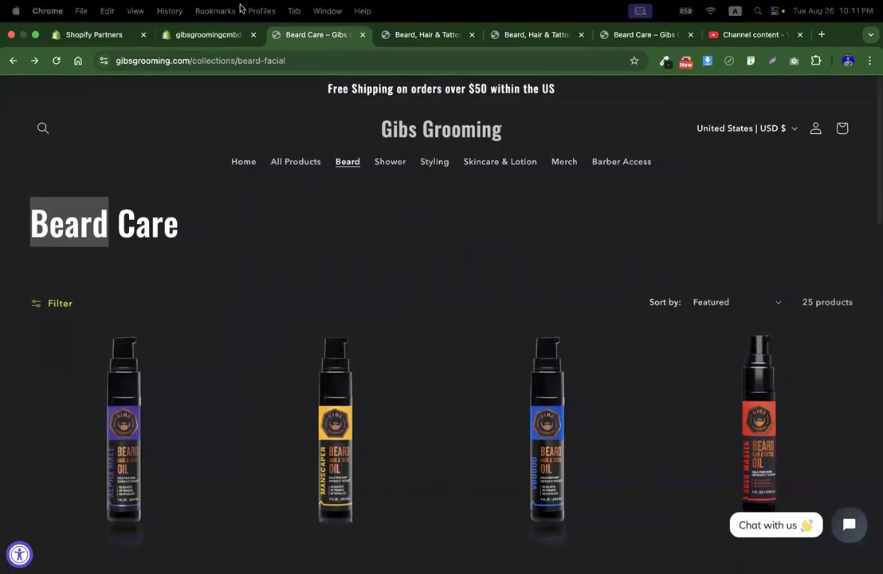
{"action": "left_click", "coordinate": [207, 34]}
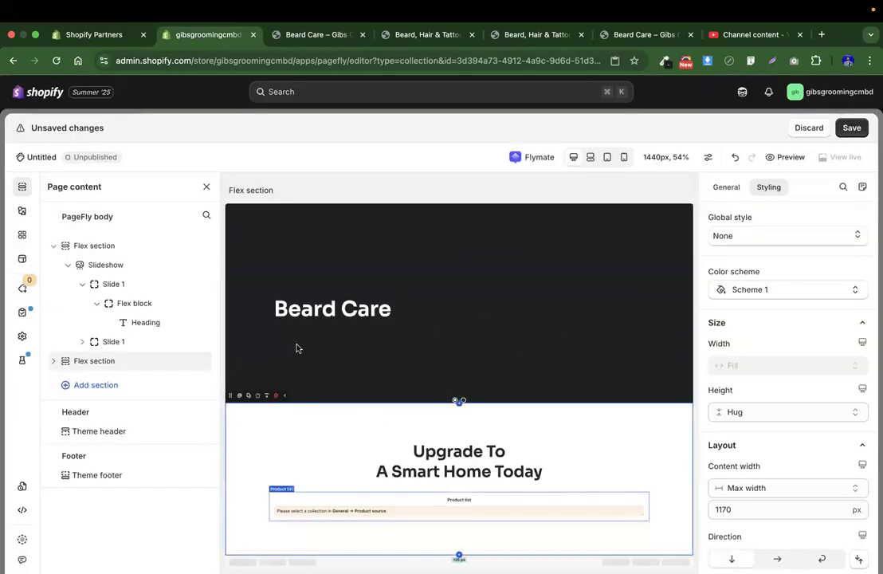
Try to insert Shopify's four-column Product list element between the slideshow and the "Upgrade To A Smart Home Today" section
{"action": "left_click", "coordinate": [21, 237]}
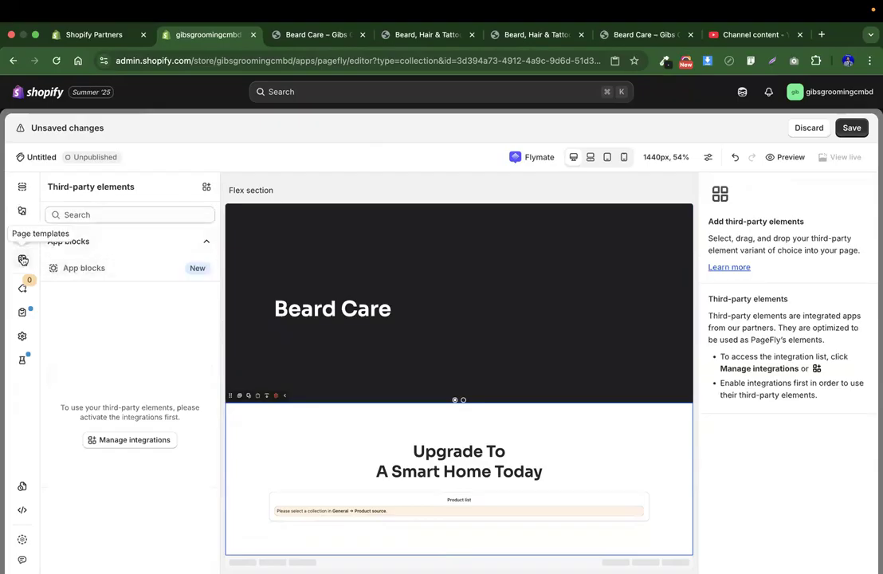
{"action": "left_click", "coordinate": [22, 213]}
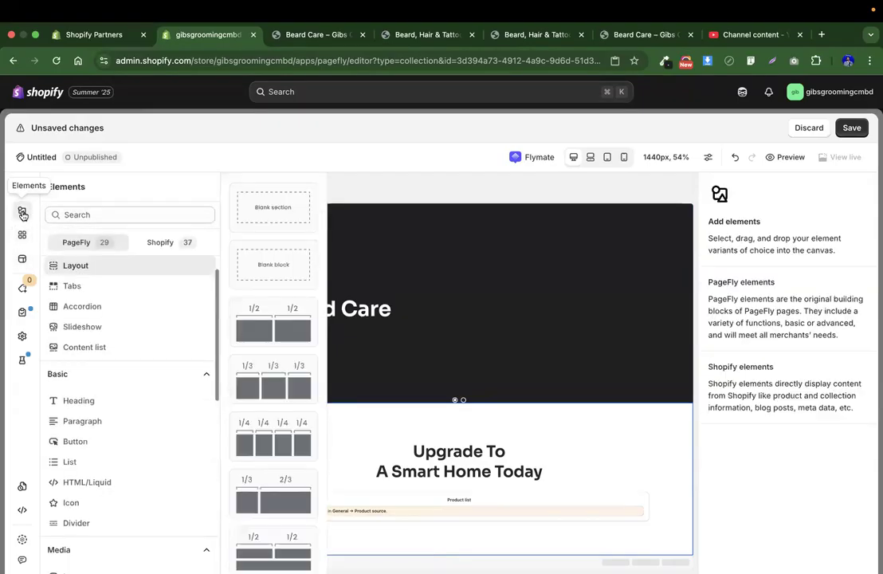
{"action": "left_click", "coordinate": [160, 244]}
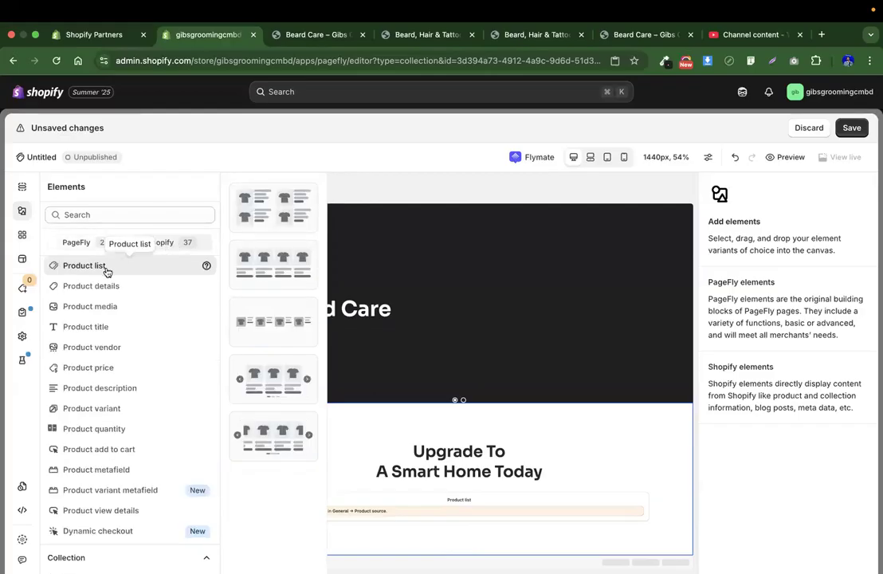
{"action": "scroll", "coordinate": [112, 286], "scroll_direction": "down", "scroll_amount": 1}
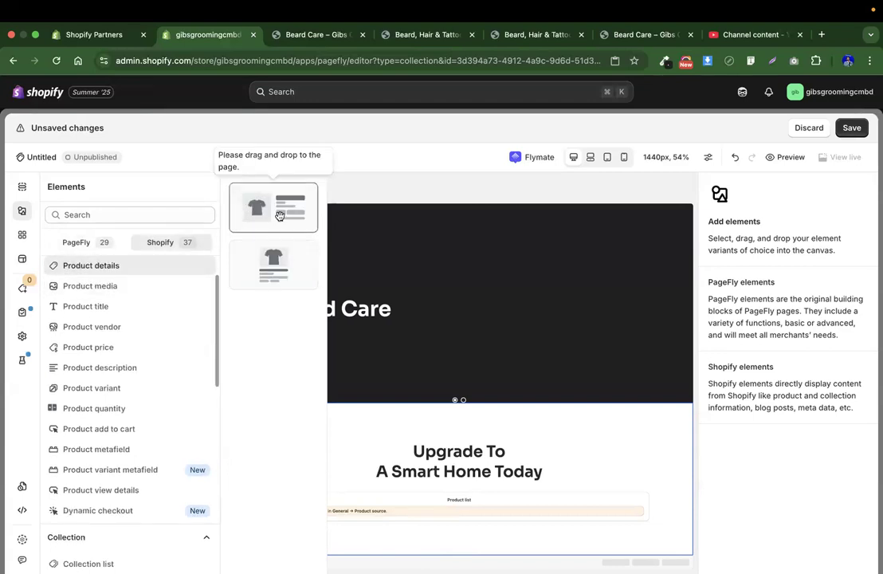
{"action": "scroll", "coordinate": [111, 296], "scroll_direction": "up", "scroll_amount": 2}
{"action": "mouse_move", "coordinate": [110, 296]}
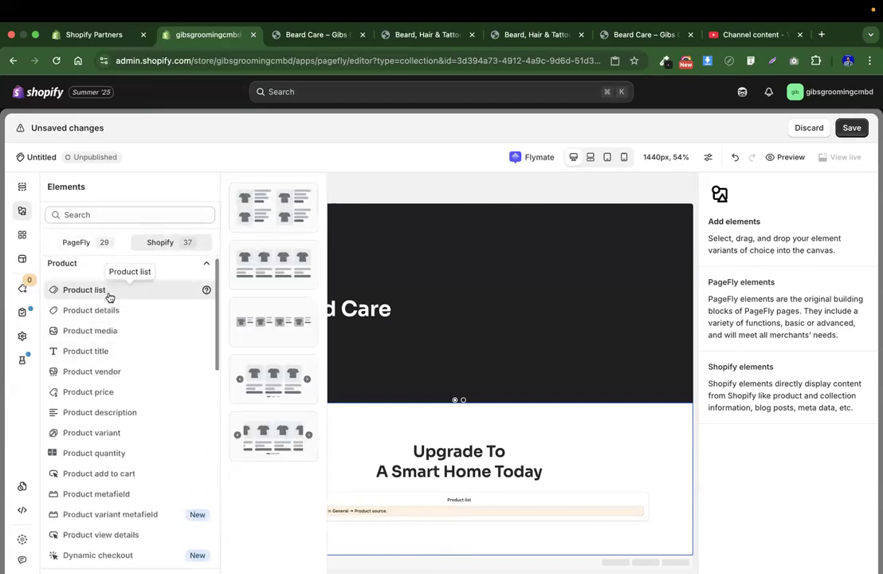
{"action": "scroll", "coordinate": [110, 296], "scroll_direction": "down", "scroll_amount": 1}
{"action": "left_click_drag", "start_coordinate": [281, 263], "coordinate": [432, 396]}
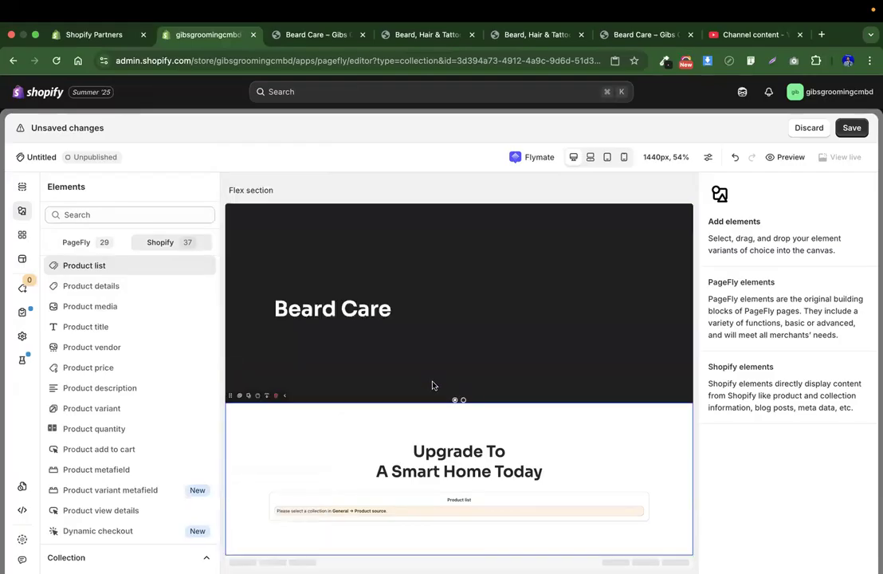
{"action": "left_click", "coordinate": [363, 396]}
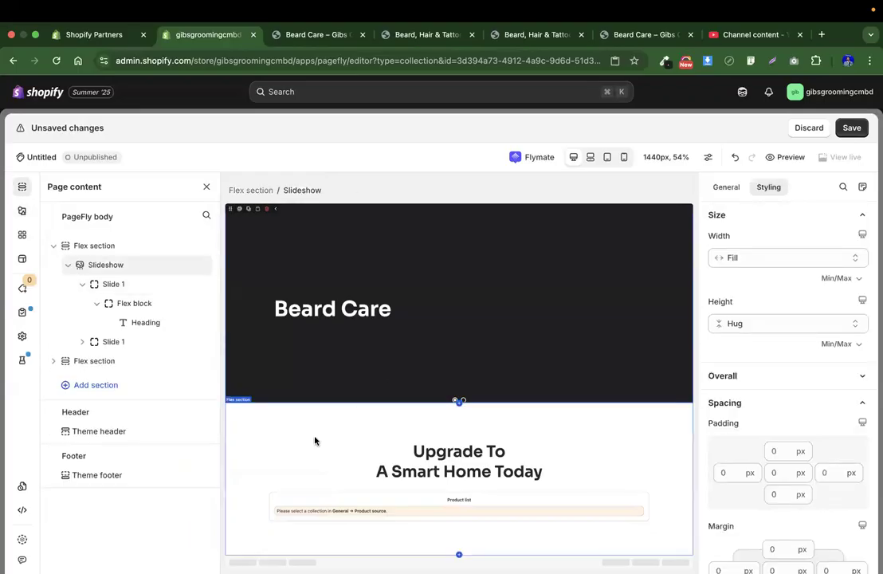
{"action": "left_click", "coordinate": [386, 433]}
{"action": "left_click", "coordinate": [458, 403]}
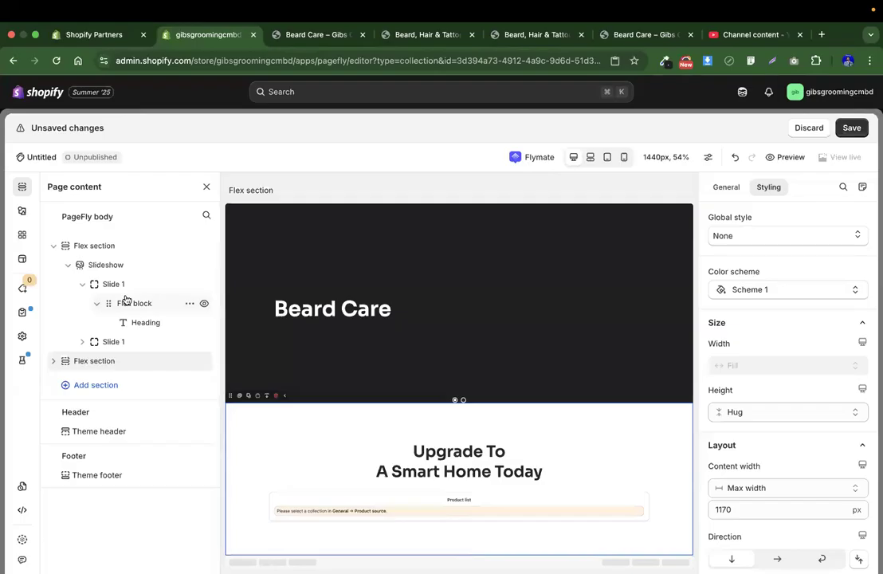
Delete the slideshow's second slide and undo the deletion
{"action": "left_click", "coordinate": [123, 343]}
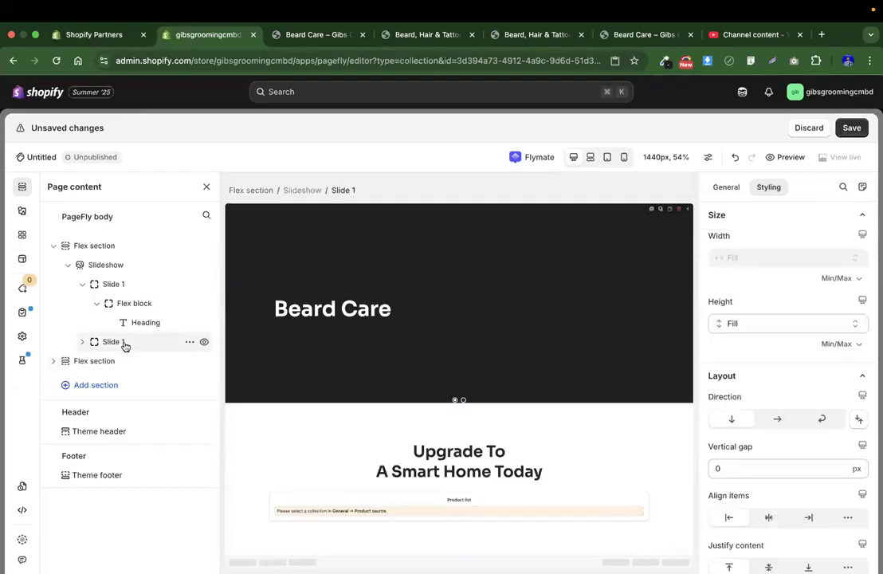
{"action": "left_click", "coordinate": [189, 342]}
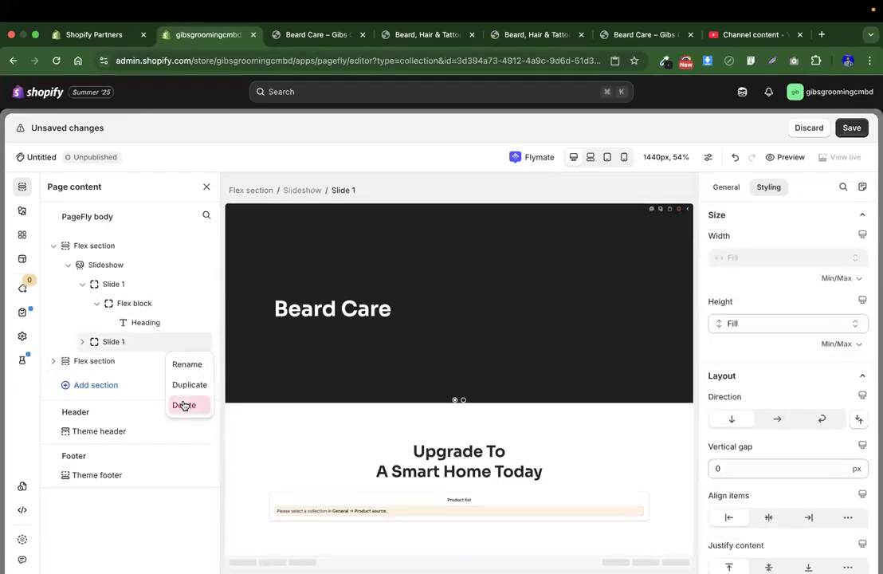
{"action": "left_click", "coordinate": [183, 405]}
{"action": "key", "text": "super+z"}
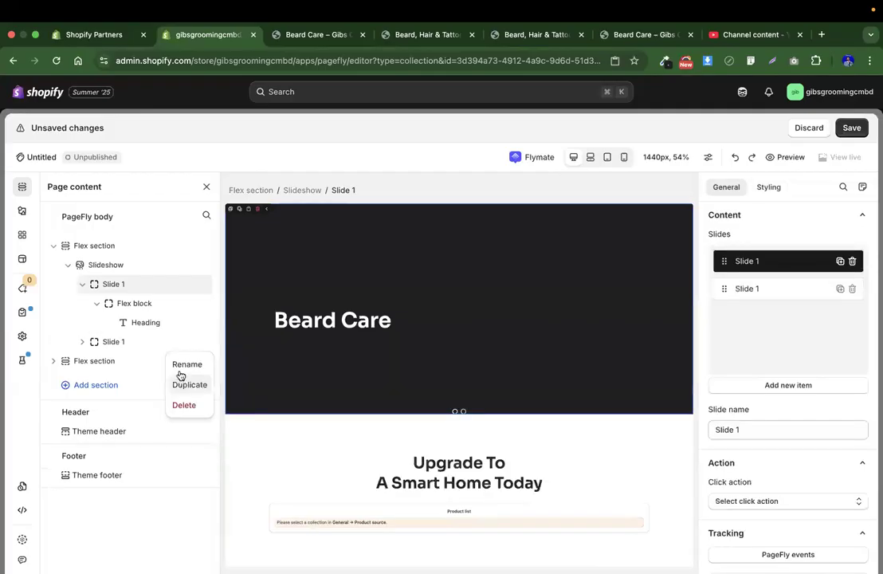
Bring up the "Celebrate Mom With Smart Home Gifts" slide and delete this second slide from the slideshow
{"action": "left_click", "coordinate": [291, 412]}
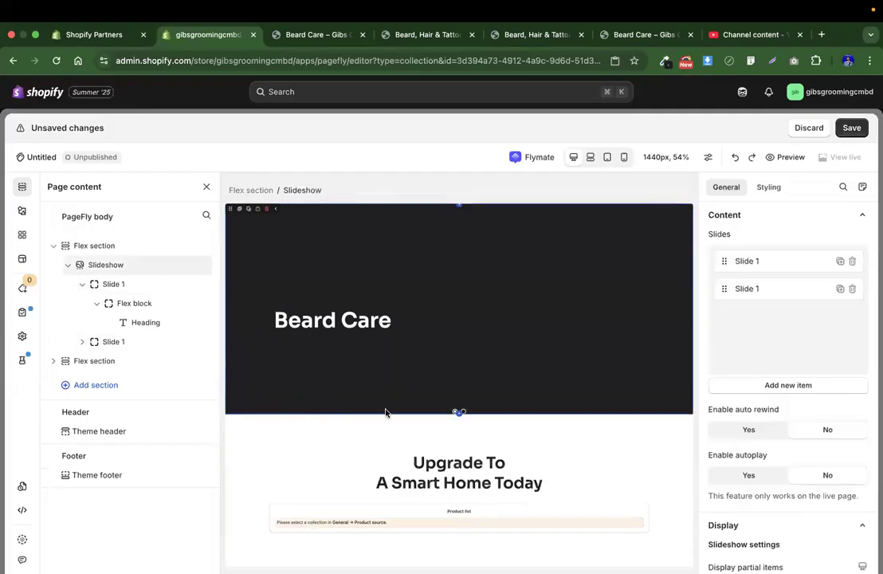
{"action": "left_click", "coordinate": [463, 412]}
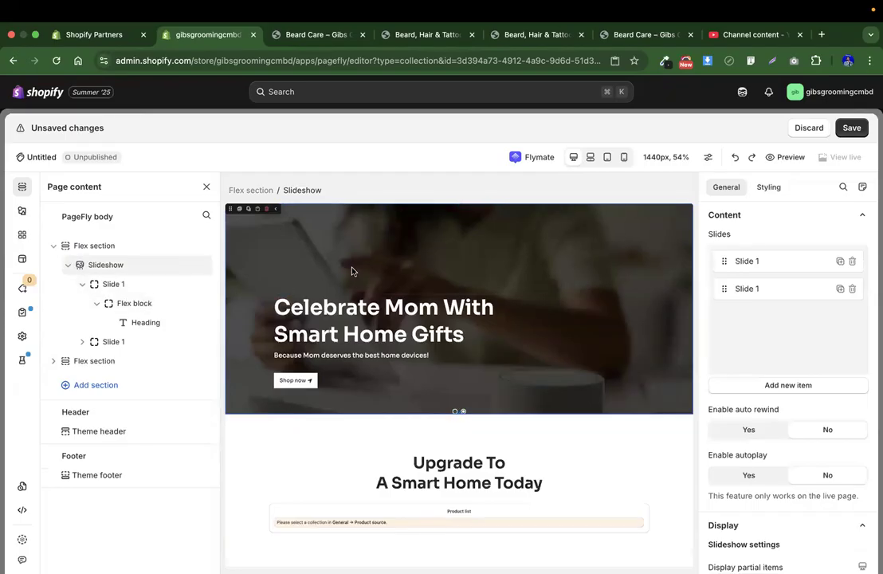
{"action": "left_click", "coordinate": [186, 342]}
{"action": "left_click", "coordinate": [184, 402]}
Reduce the remaining slide's top padding to move the "Beard Care" heading up
{"action": "left_click", "coordinate": [429, 294]}
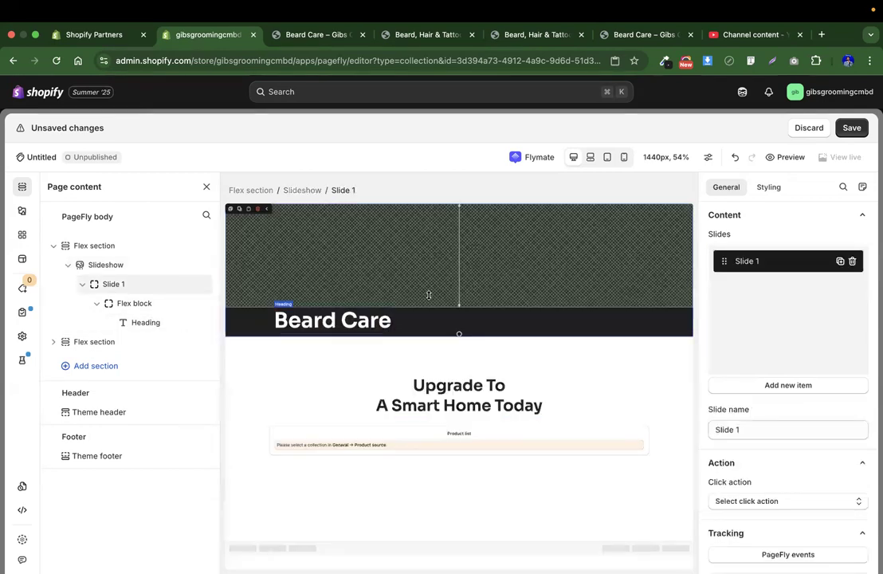
{"action": "left_click", "coordinate": [375, 312]}
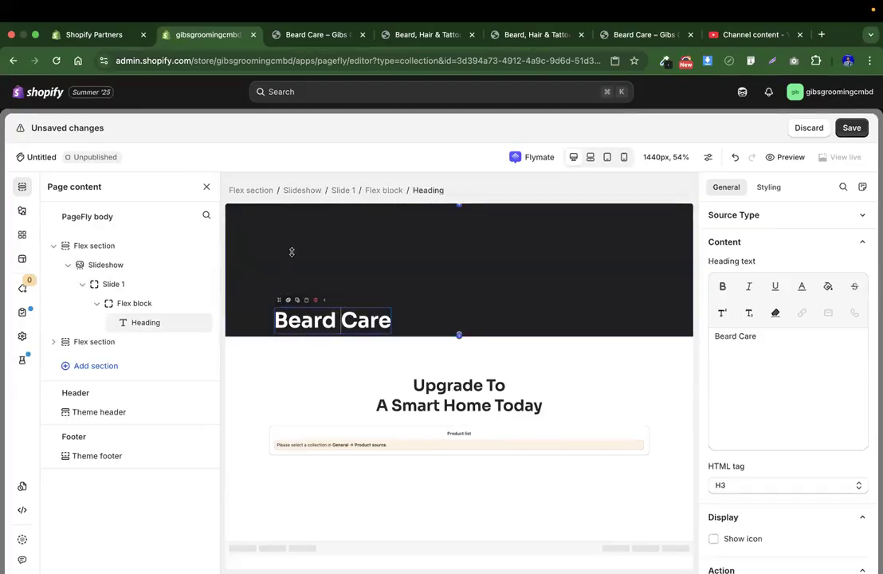
{"action": "left_click", "coordinate": [351, 250]}
{"action": "left_click_drag", "start_coordinate": [457, 306], "coordinate": [437, 161]}
{"action": "left_click", "coordinate": [414, 284]}
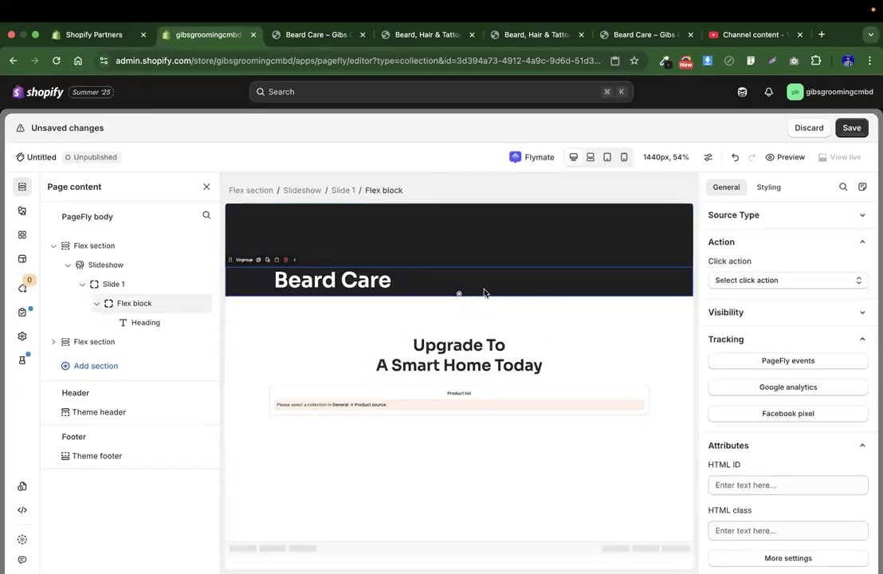
Add about 125 px of bottom padding to the flex block holding the "Beard Care" heading
{"action": "left_click_drag", "start_coordinate": [483, 296], "coordinate": [466, 188]}
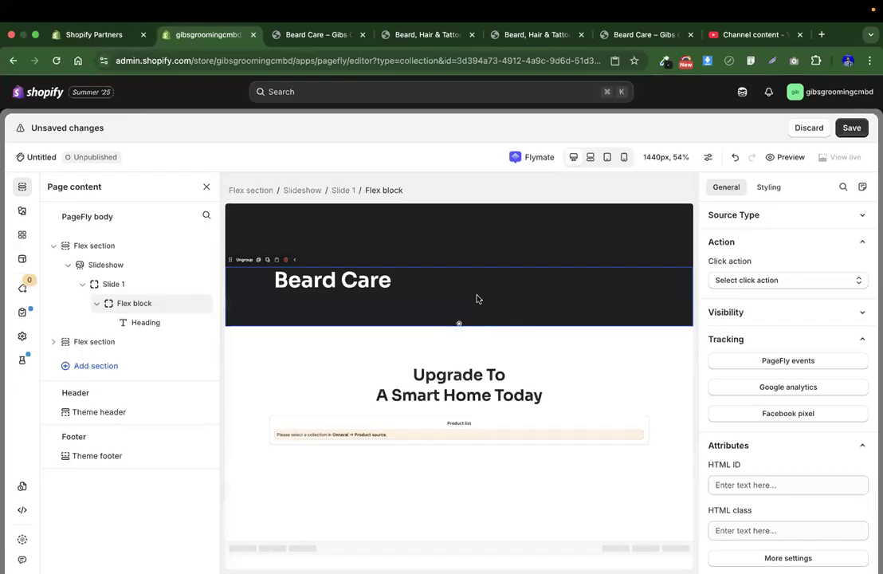
{"action": "left_click_drag", "start_coordinate": [476, 301], "coordinate": [471, 266]}
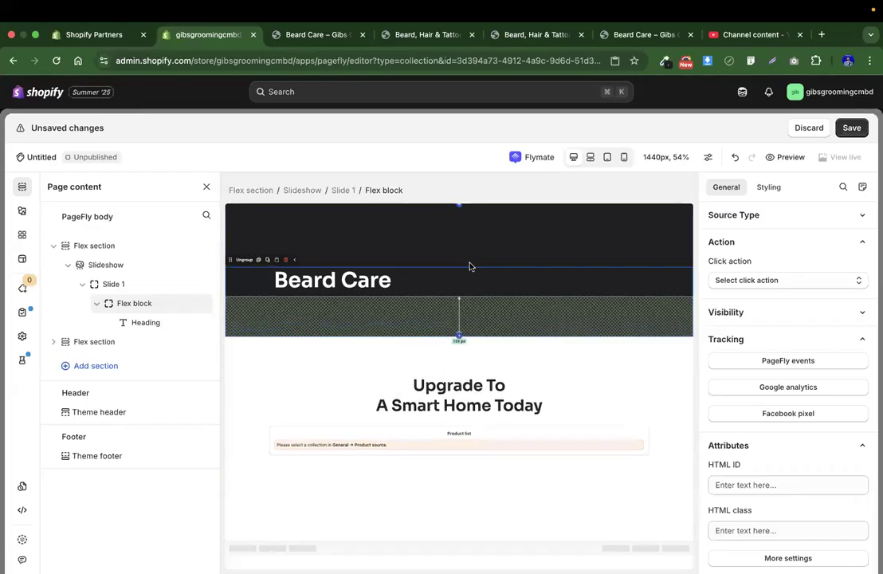
{"action": "left_click", "coordinate": [331, 373]}
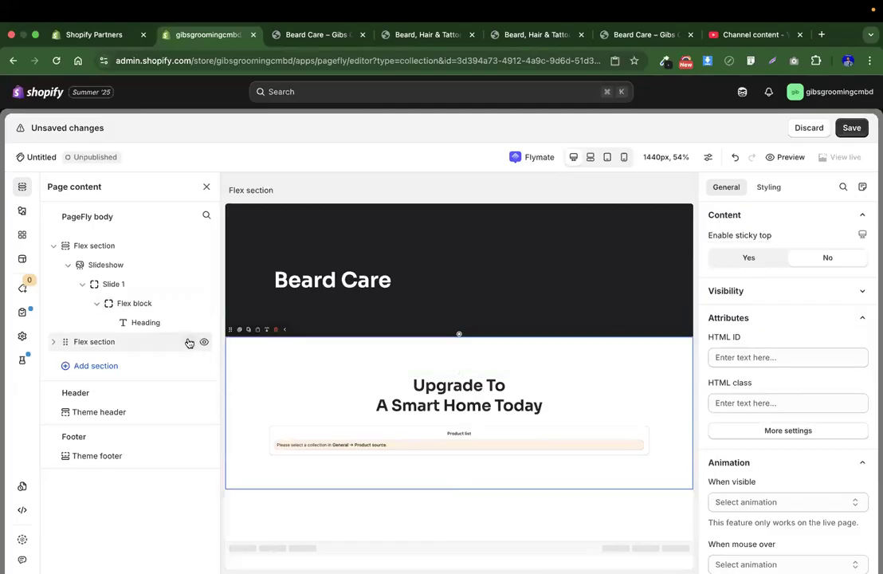
{"action": "key", "text": "ctrl+Left"}
{"action": "key", "text": "ctrl+Left"}
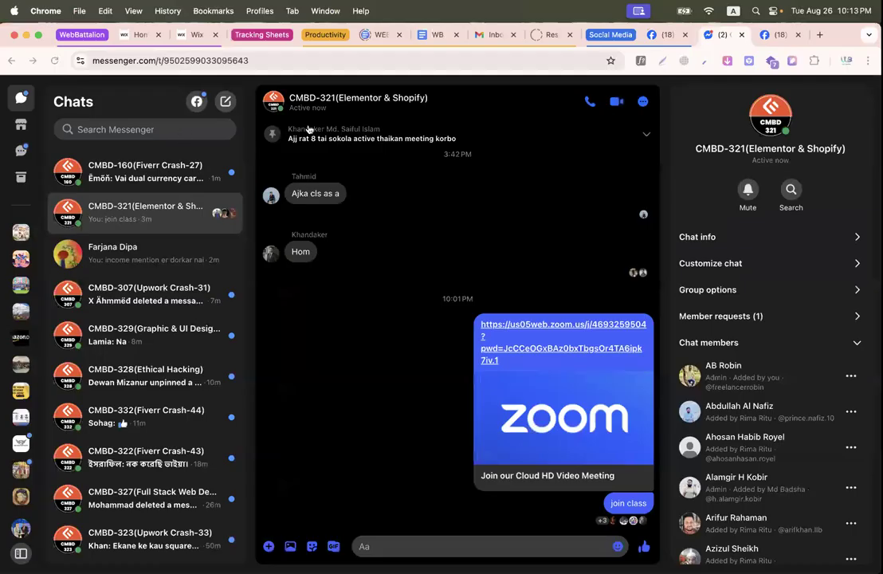
Switch to the Upwork jobs page and filter the active contracts to those with active milestones
{"action": "key", "text": "ctrl+Left"}
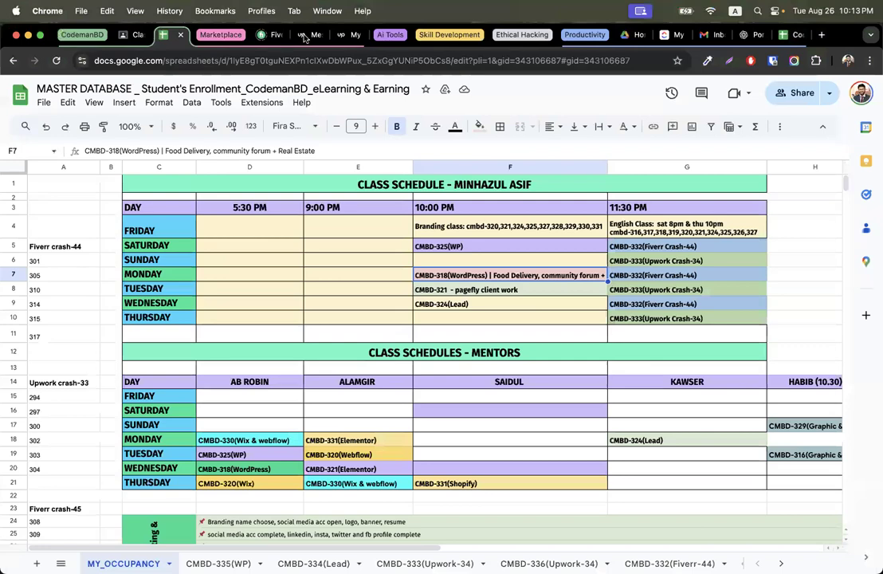
{"action": "left_click", "coordinate": [341, 36]}
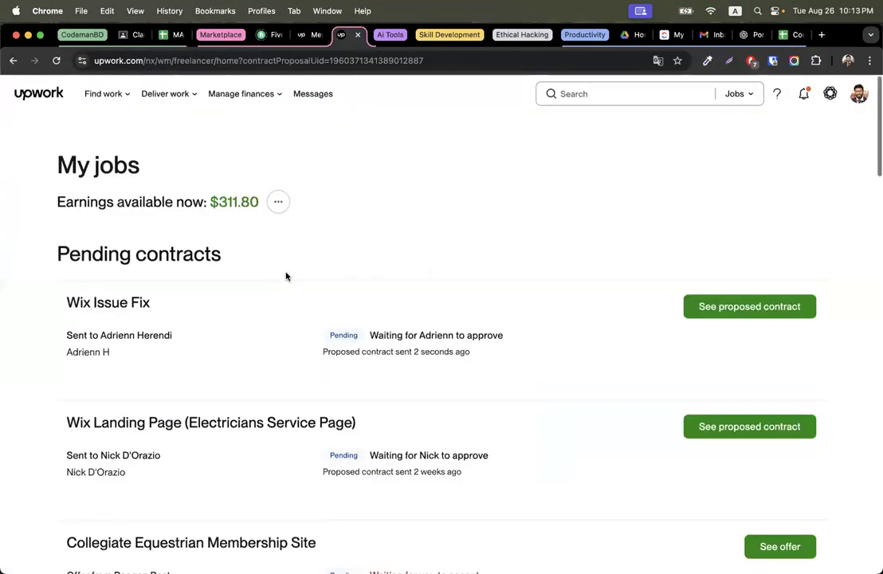
{"action": "scroll", "coordinate": [287, 277], "scroll_direction": "down", "scroll_amount": 5}
{"action": "scroll", "coordinate": [288, 276], "scroll_direction": "down", "scroll_amount": 4}
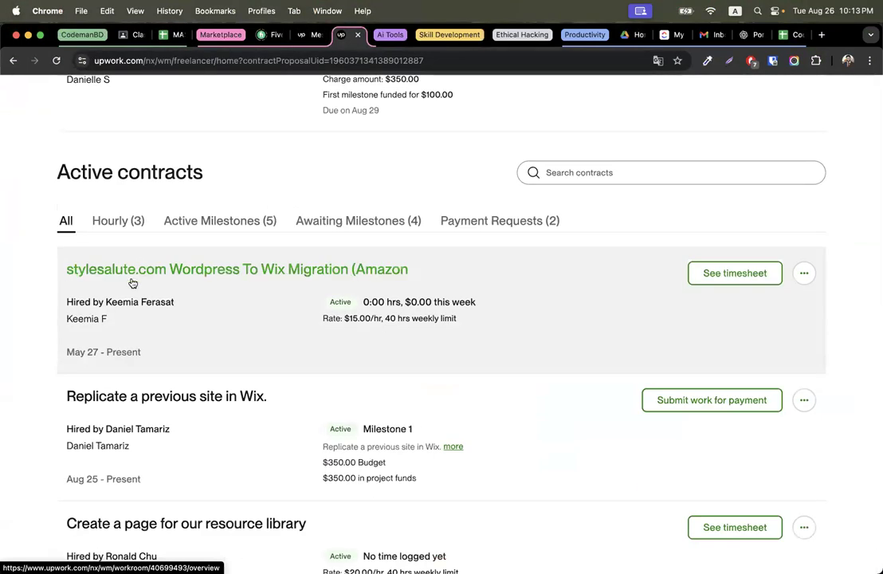
{"action": "left_click", "coordinate": [203, 222]}
{"action": "scroll", "coordinate": [130, 286], "scroll_direction": "down", "scroll_amount": 2}
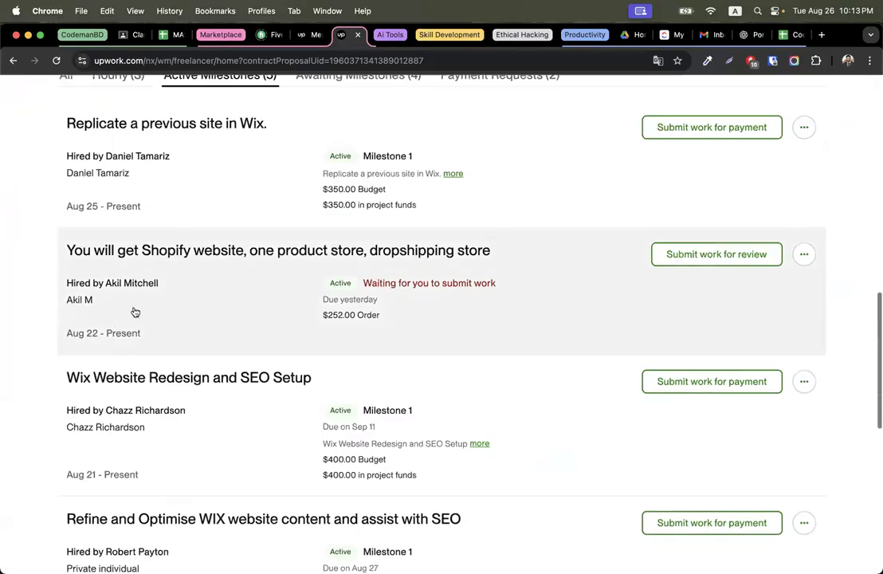
Open the "You will get Shopify website, one product store, dropshipping store" contract in a new tab and examine its timeline and order price
{"action": "right_click", "coordinate": [139, 253]}
{"action": "left_click", "coordinate": [178, 256]}
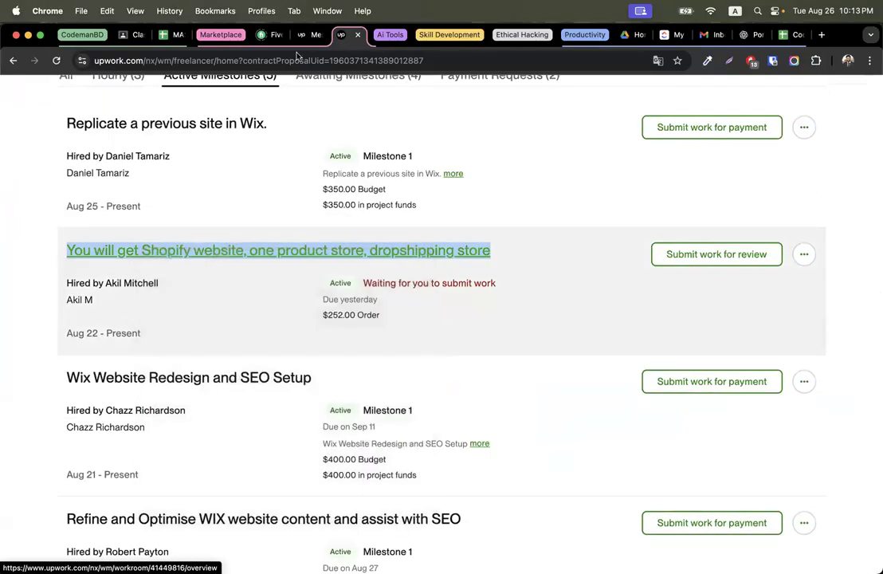
{"action": "left_click", "coordinate": [369, 34]}
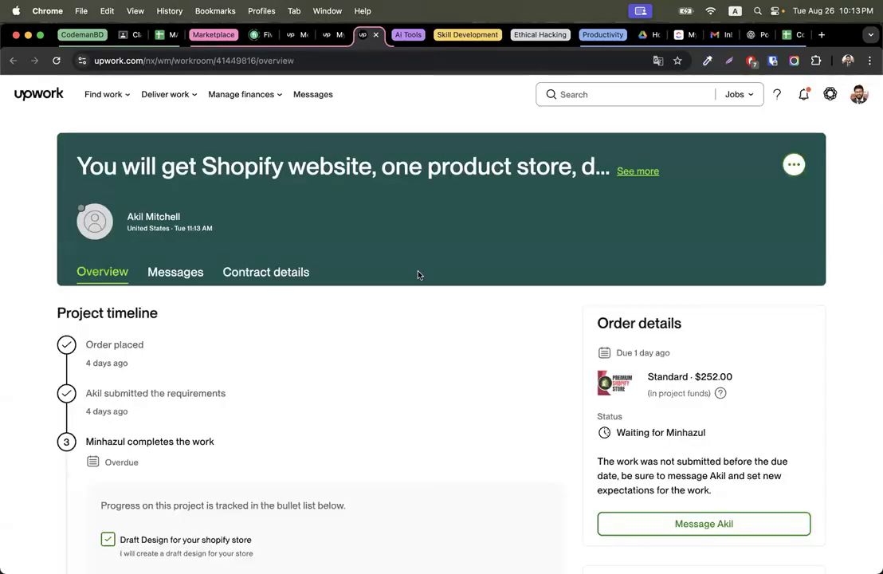
{"action": "scroll", "coordinate": [418, 274], "scroll_direction": "down", "scroll_amount": 1}
{"action": "scroll", "coordinate": [418, 275], "scroll_direction": "down", "scroll_amount": 3}
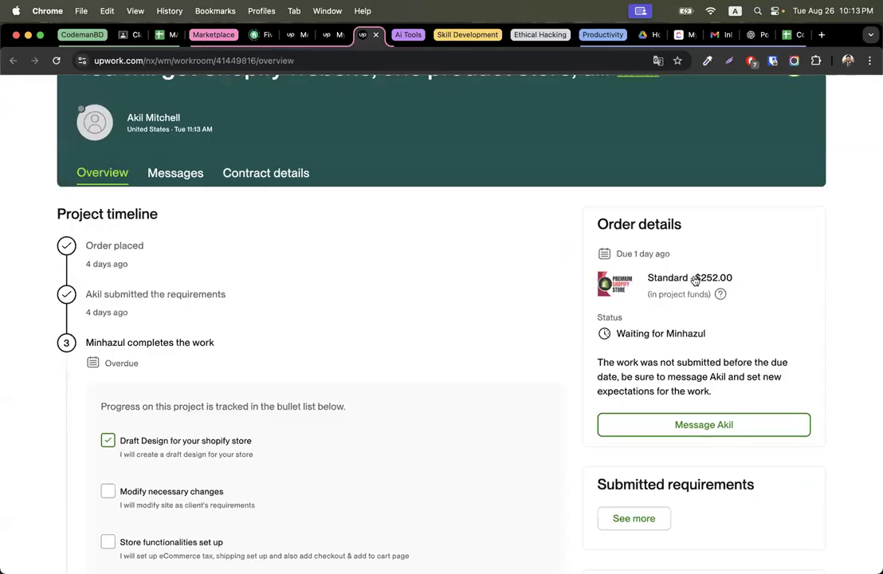
{"action": "left_click_drag", "start_coordinate": [694, 278], "coordinate": [735, 279]}
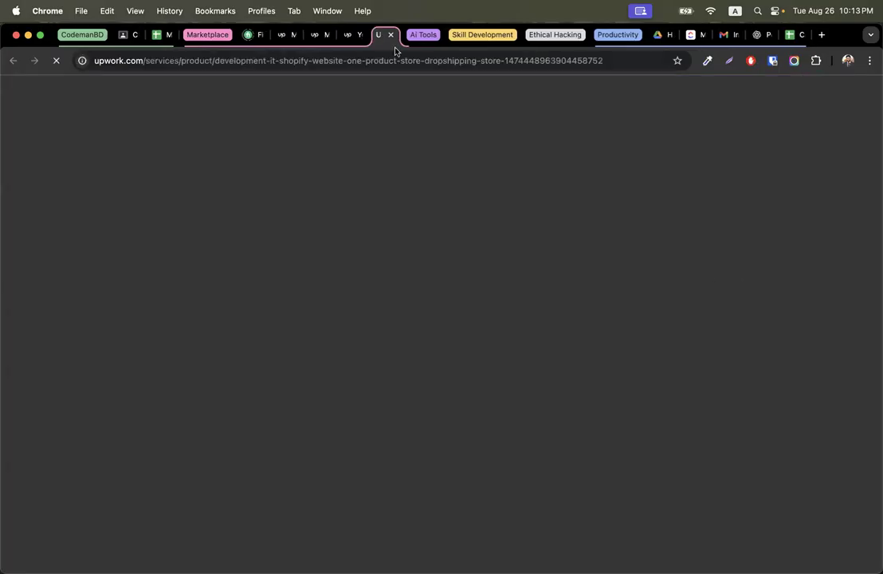
{"action": "left_click", "coordinate": [391, 35]}
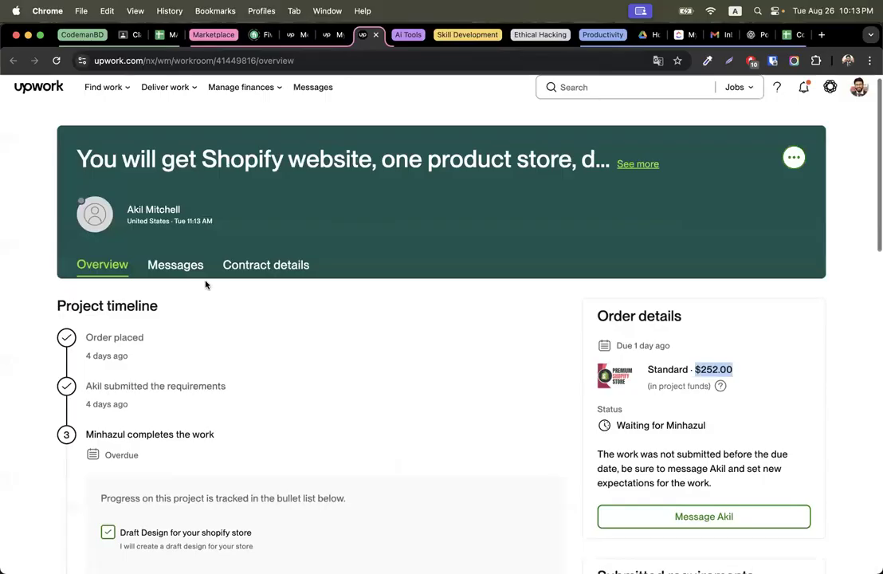
Open the contract's messages and look through the conversation for the client's preferred reference site
{"action": "left_click", "coordinate": [177, 265]}
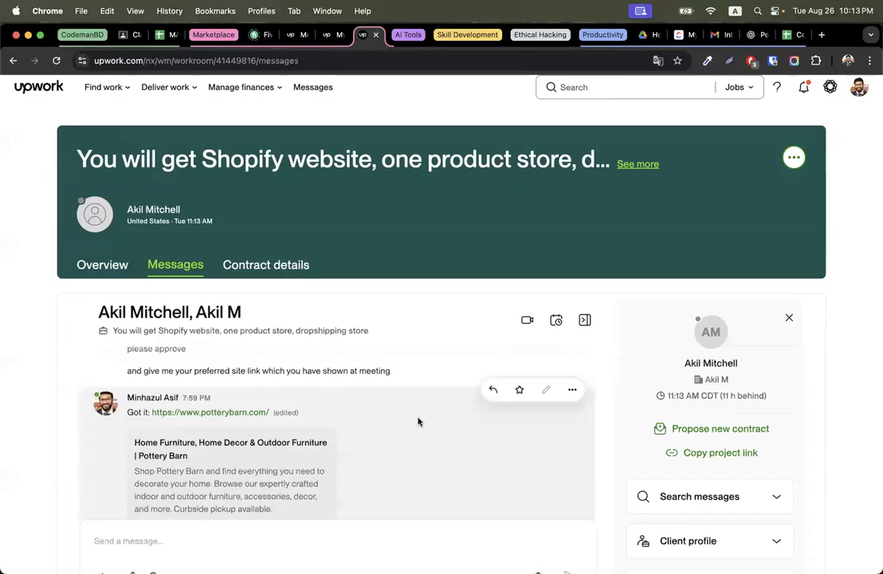
{"action": "scroll", "coordinate": [418, 421], "scroll_direction": "up", "scroll_amount": 10}
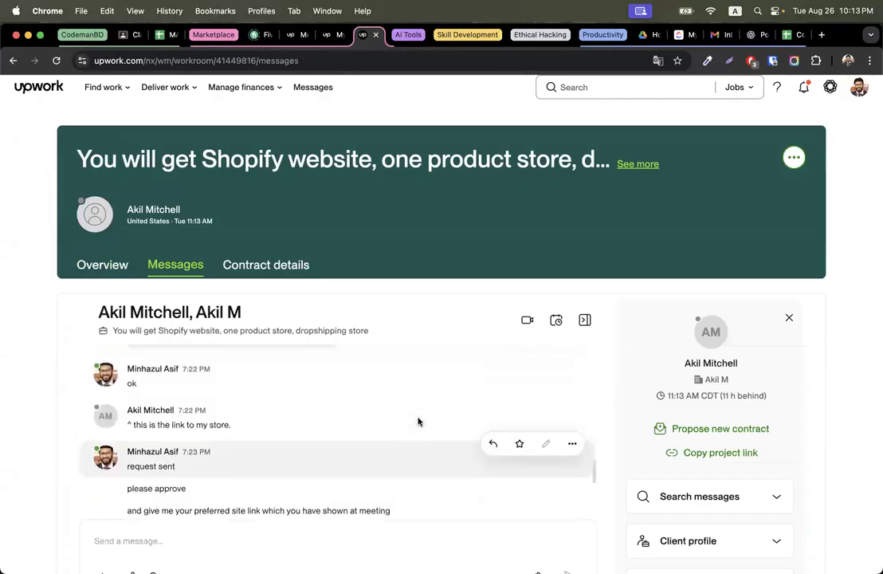
{"action": "scroll", "coordinate": [418, 421], "scroll_direction": "down", "scroll_amount": 2}
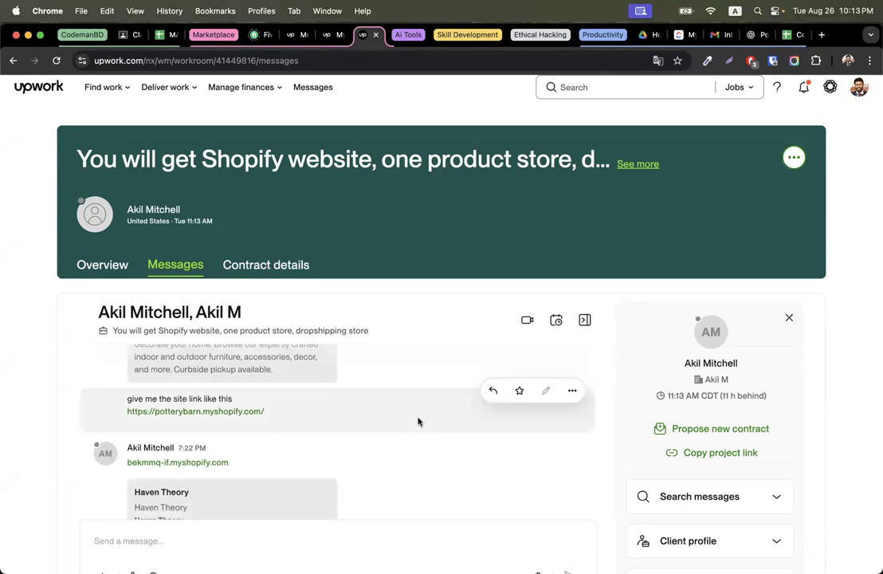
{"action": "scroll", "coordinate": [317, 441], "scroll_direction": "down", "scroll_amount": 5}
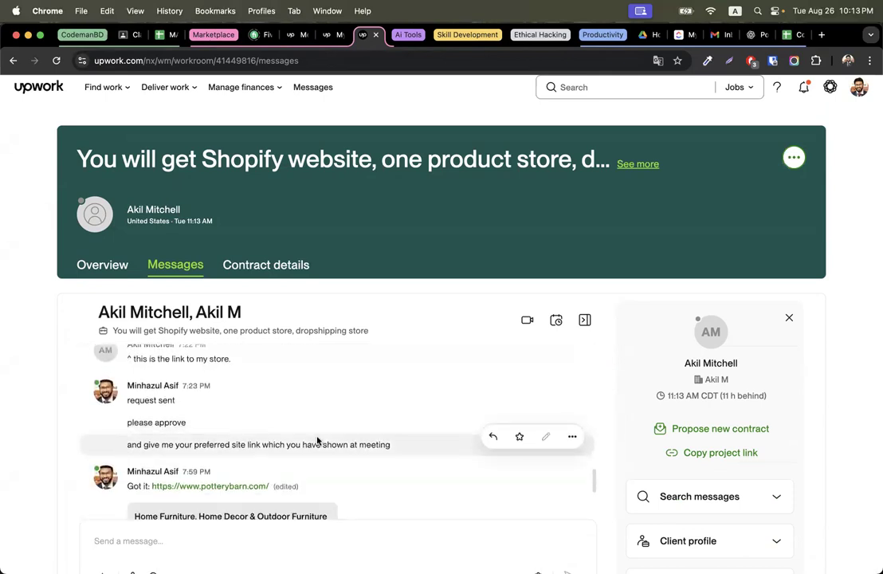
Open the Pottery Barn link from the conversation and hide the page's "Looks like you're in" dialog by adding display: none to its element style
{"action": "left_click", "coordinate": [230, 486]}
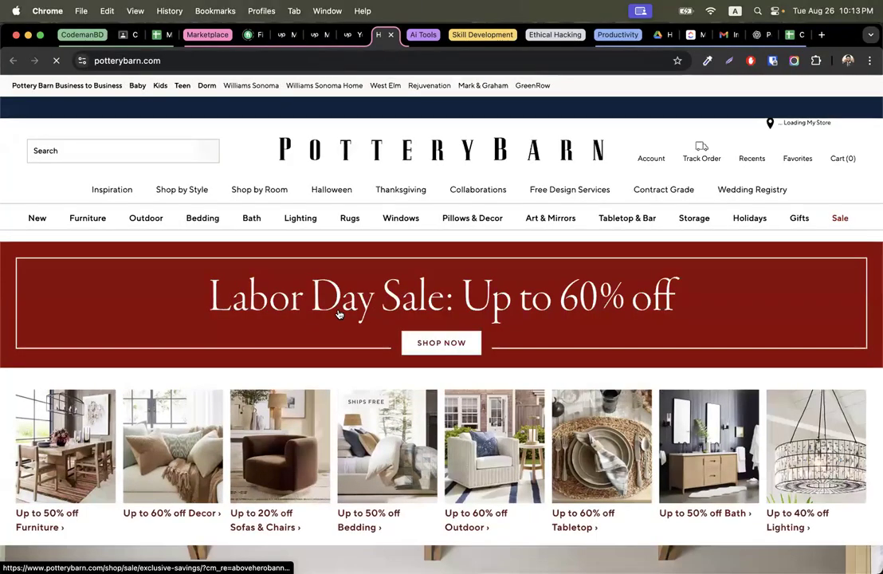
{"action": "scroll", "coordinate": [489, 256], "scroll_direction": "down", "scroll_amount": 5}
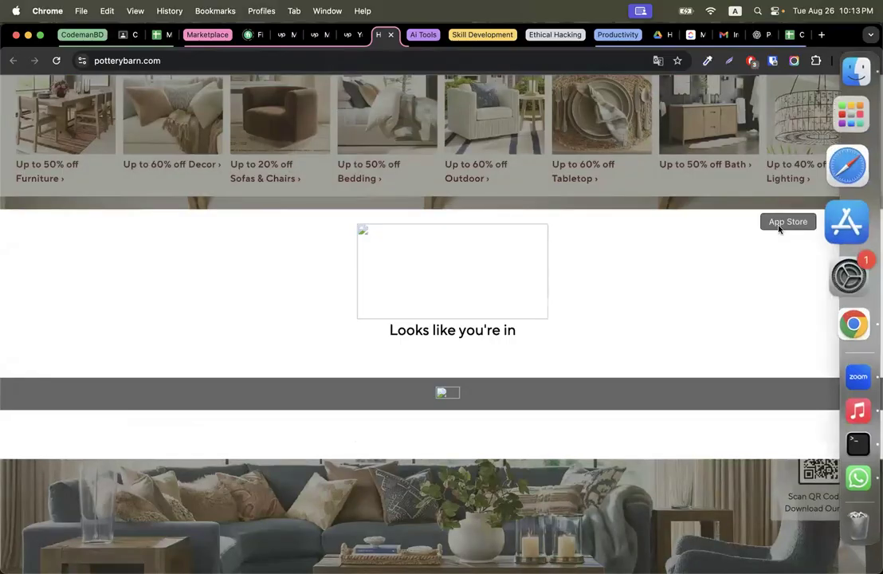
{"action": "right_click", "coordinate": [642, 232]}
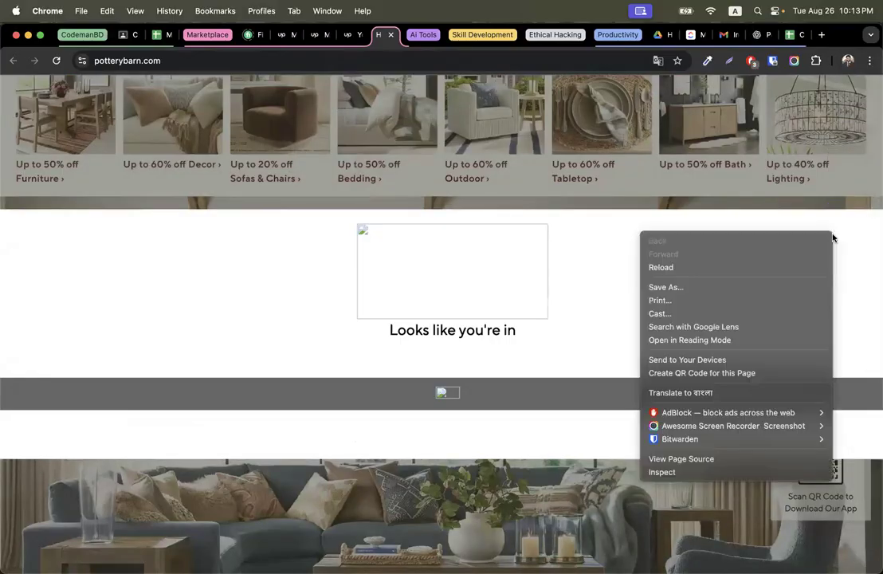
{"action": "left_click", "coordinate": [660, 471]}
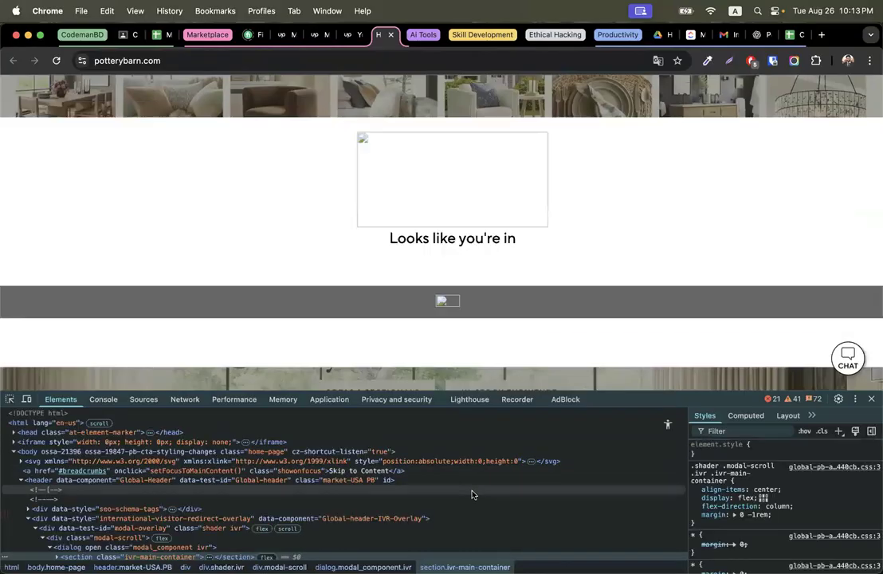
{"action": "left_click", "coordinate": [10, 399]}
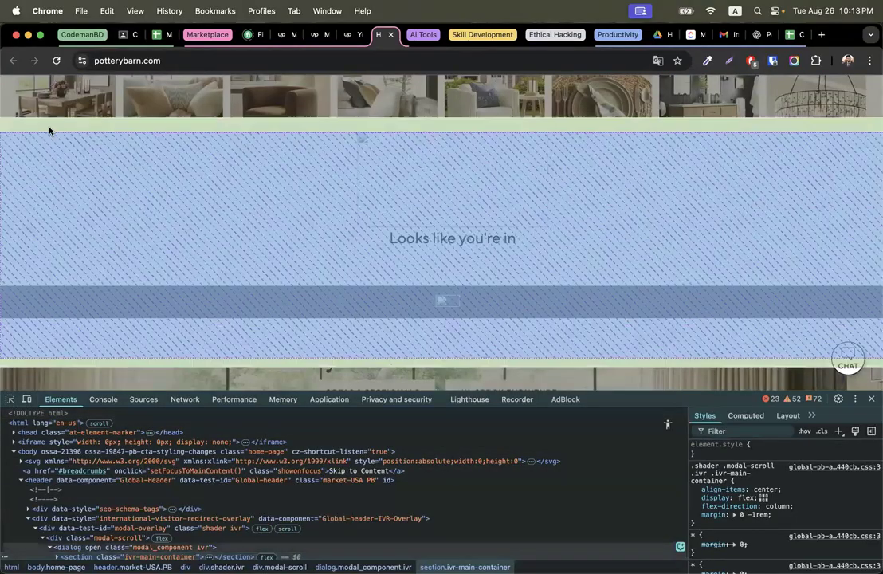
{"action": "left_click", "coordinate": [367, 353]}
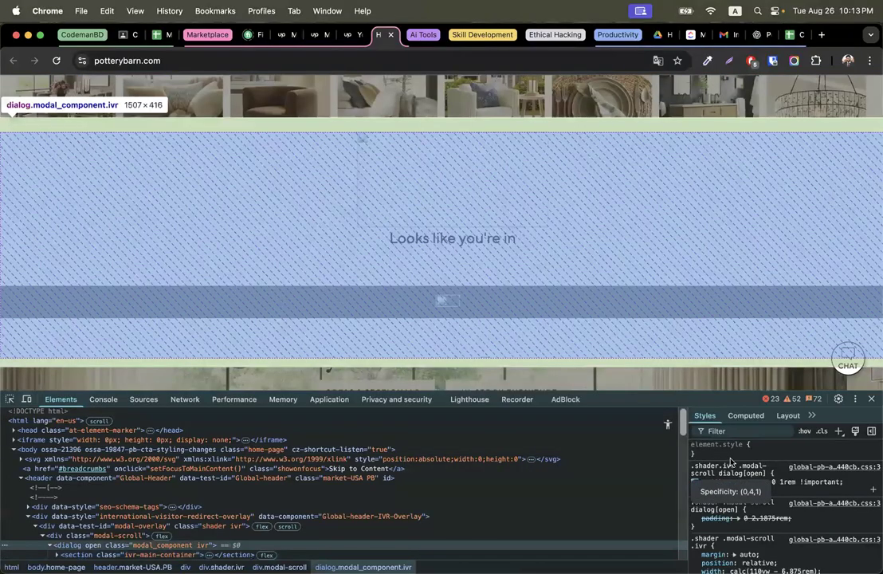
{"action": "left_click", "coordinate": [730, 460]}
{"action": "type", "text": "display:none;"}
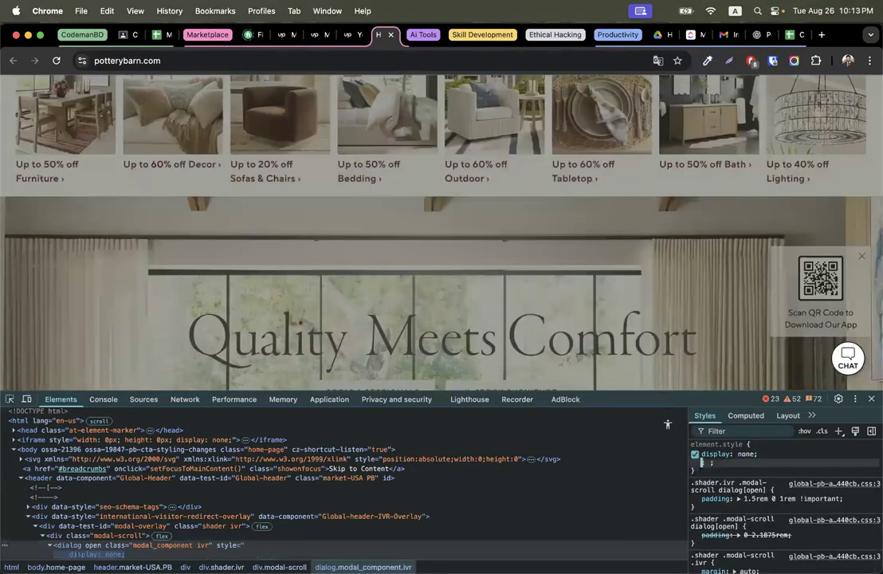
{"action": "key", "text": "super+alt+i"}
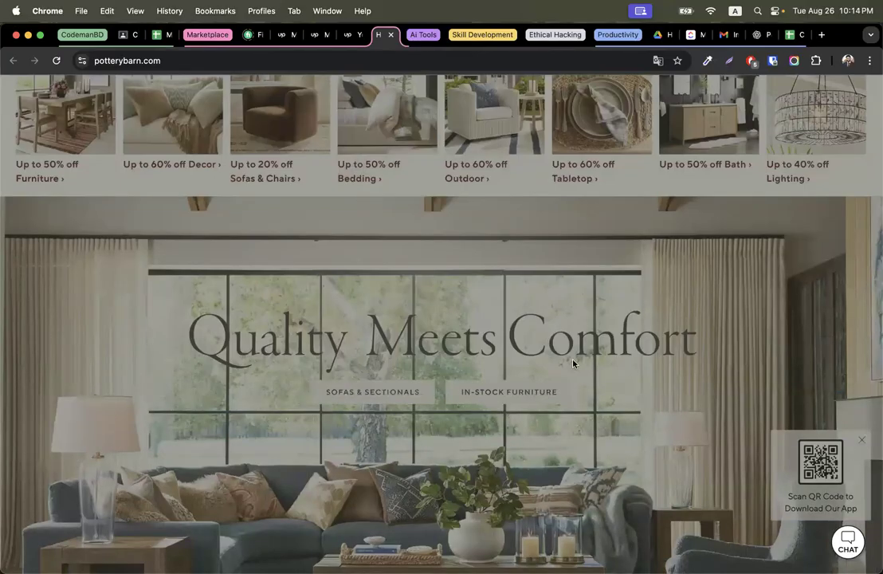
Examine the layout of the Pottery Barn home page, including its hero banners, featured categories and collection sections
{"action": "scroll", "coordinate": [573, 363], "scroll_direction": "down", "scroll_amount": 15}
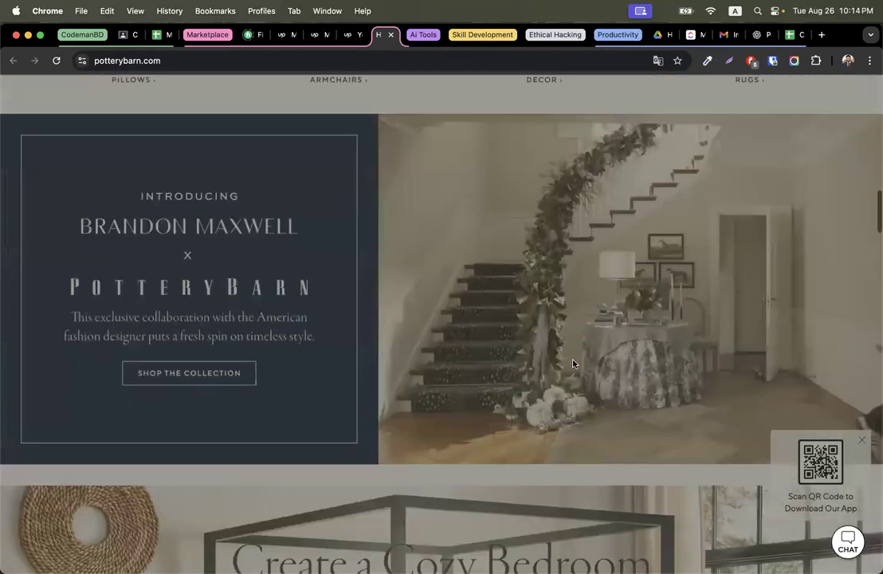
{"action": "scroll", "coordinate": [572, 363], "scroll_direction": "down", "scroll_amount": 12}
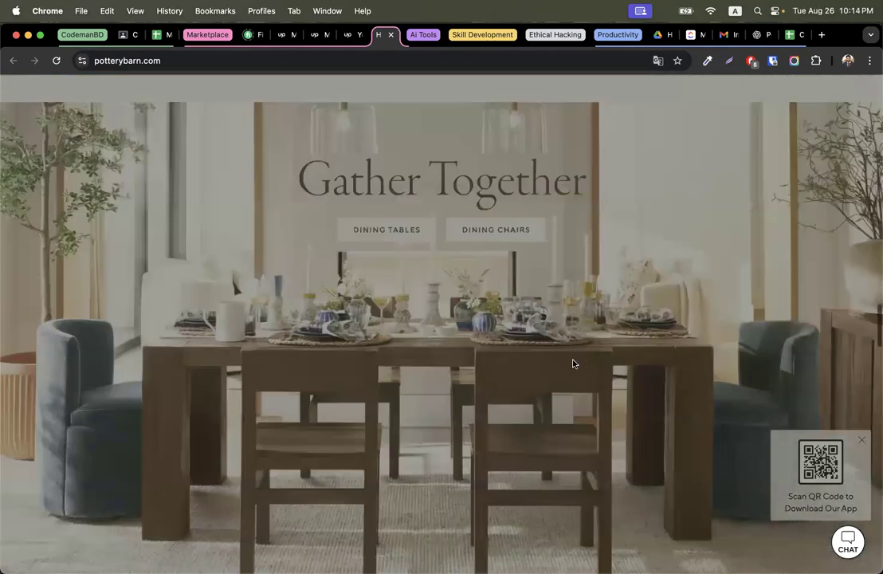
{"action": "scroll", "coordinate": [573, 363], "scroll_direction": "up", "scroll_amount": 20}
{"action": "scroll", "coordinate": [572, 363], "scroll_direction": "down", "scroll_amount": 6}
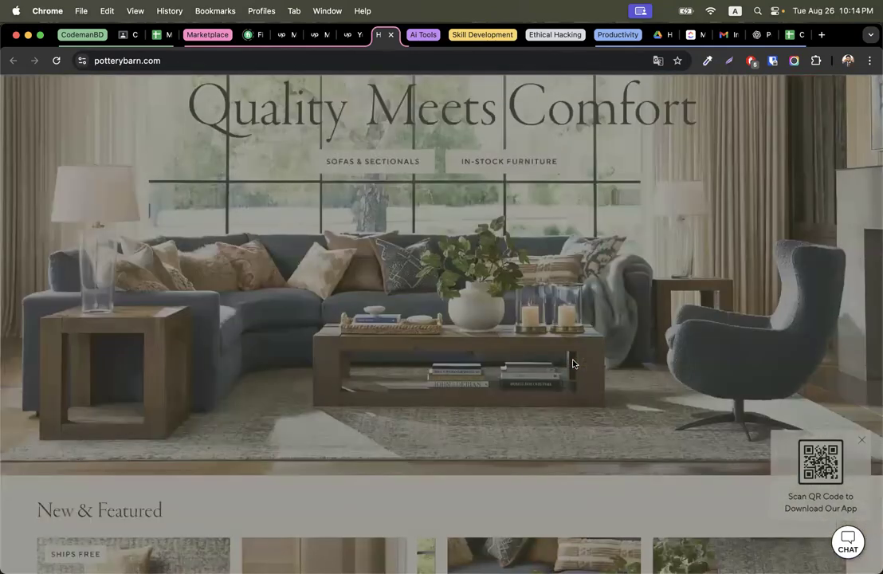
{"action": "scroll", "coordinate": [572, 364], "scroll_direction": "up", "scroll_amount": 3}
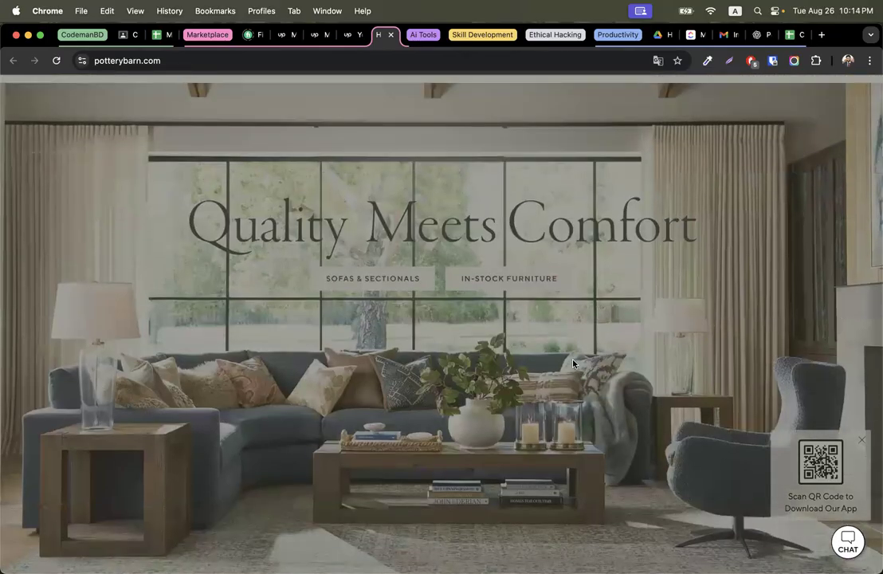
{"action": "scroll", "coordinate": [322, 312], "scroll_direction": "down", "scroll_amount": 10}
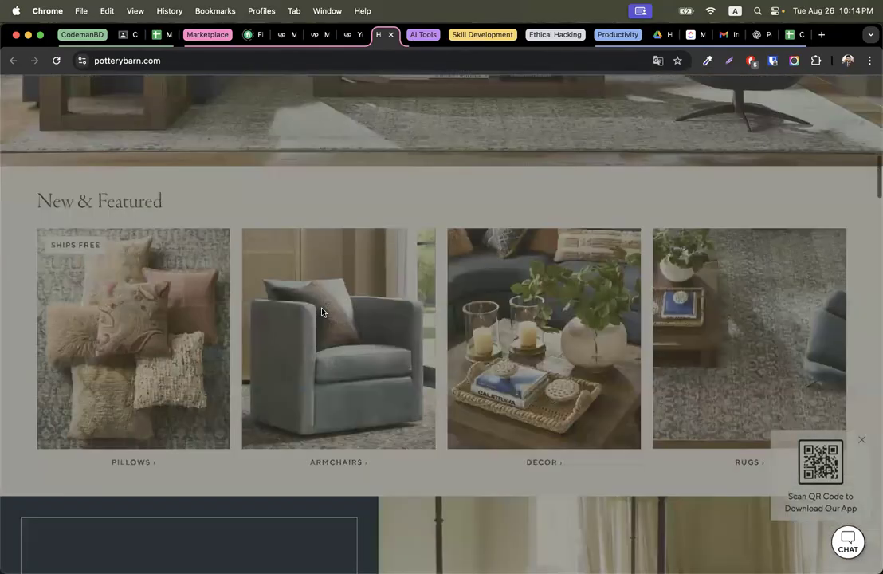
{"action": "scroll", "coordinate": [669, 368], "scroll_direction": "down", "scroll_amount": 13}
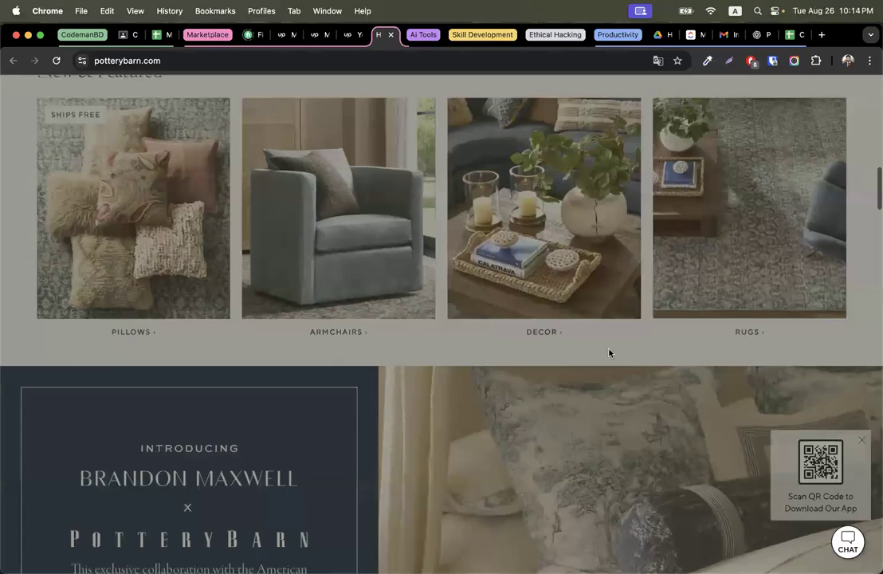
{"action": "scroll", "coordinate": [410, 369], "scroll_direction": "down", "scroll_amount": 20}
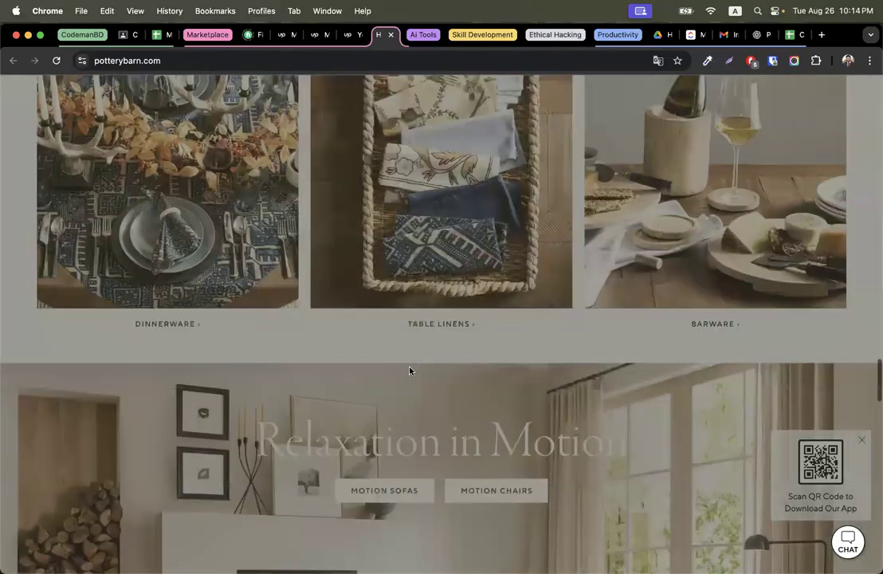
{"action": "scroll", "coordinate": [409, 370], "scroll_direction": "up", "scroll_amount": 20}
{"action": "scroll", "coordinate": [410, 370], "scroll_direction": "up", "scroll_amount": 15}
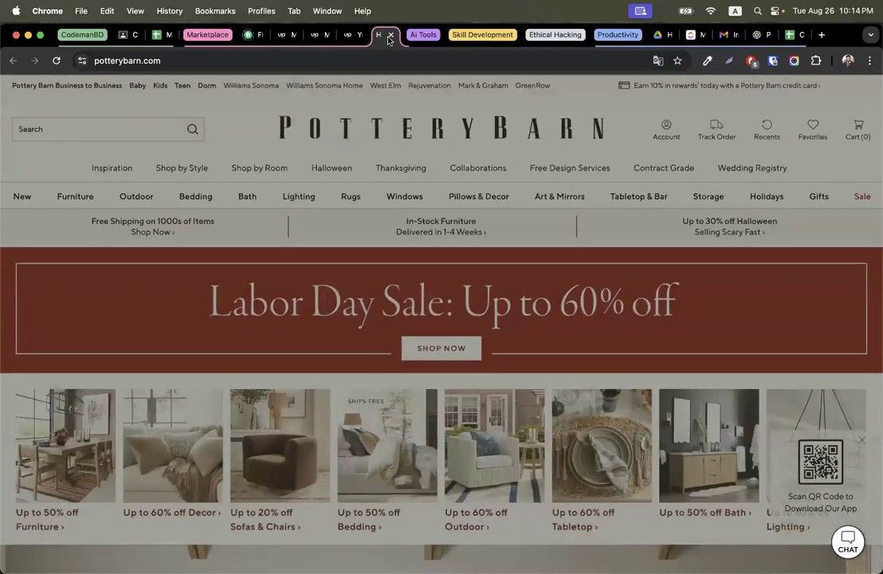
Close the Pottery Barn page and switch back to the PageFly editor with the Beard Care collection page
{"action": "left_click", "coordinate": [390, 35]}
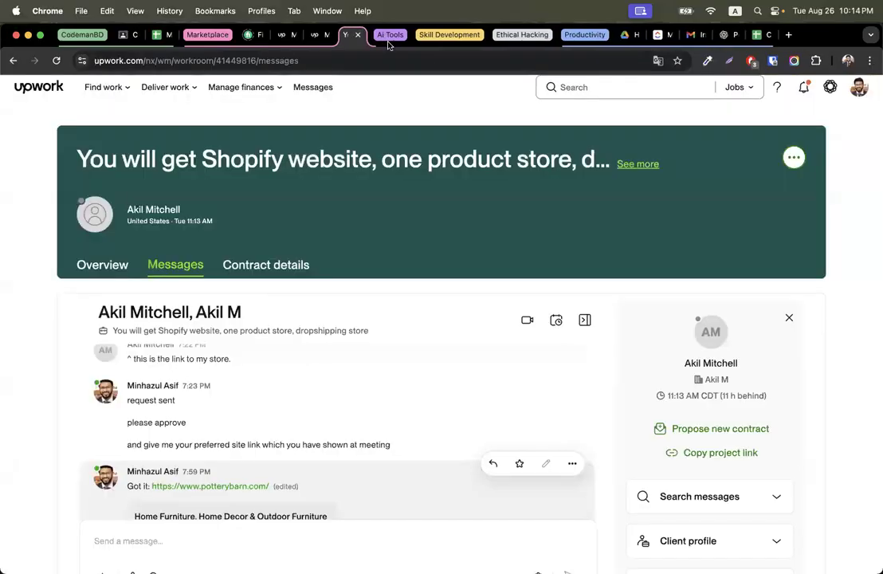
{"action": "triple_click", "coordinate": [321, 156]}
{"action": "key", "text": "ctrl+Right"}
{"action": "key", "text": "ctrl+Right"}
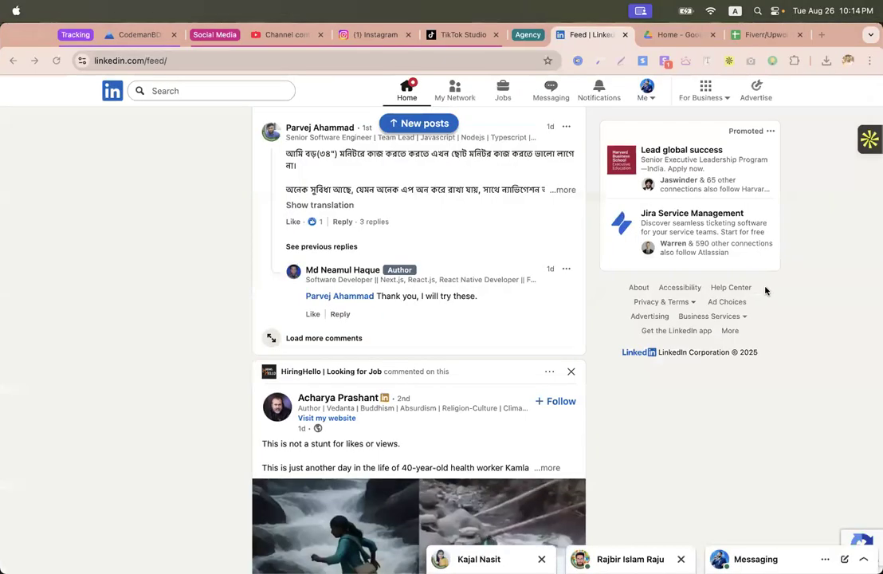
{"action": "key", "text": "ctrl+Right"}
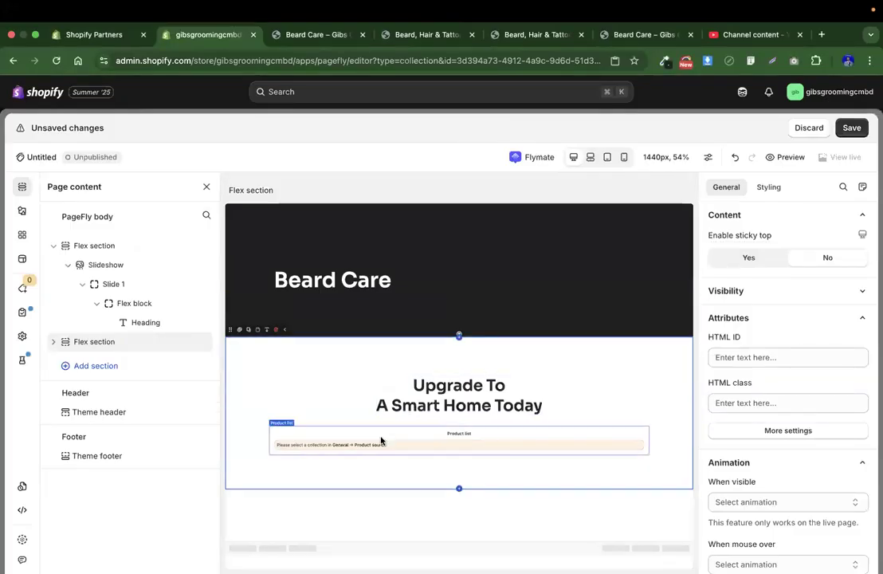
Add the four-column grid variant of the Shopify product list element in a new section below "Upgrade To A Smart Home Today"
{"action": "left_click", "coordinate": [451, 516]}
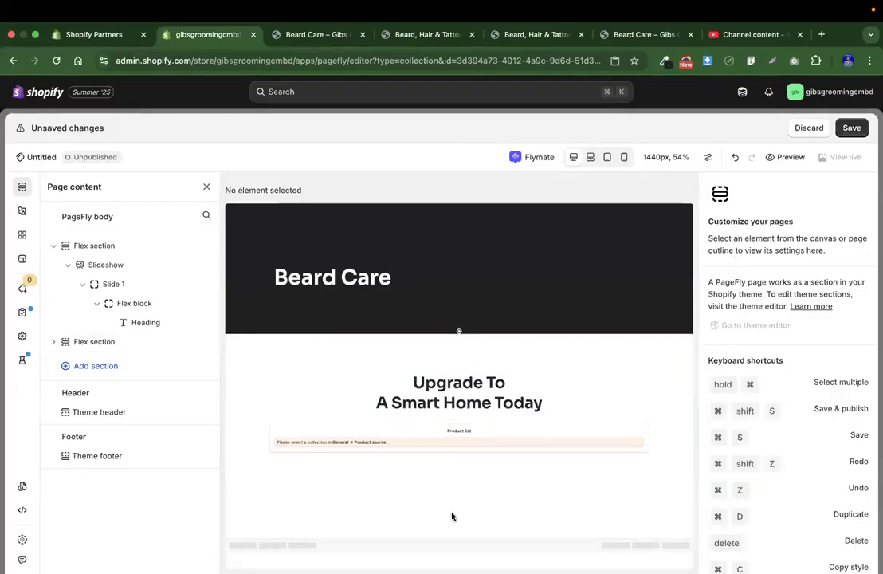
{"action": "left_click", "coordinate": [23, 210]}
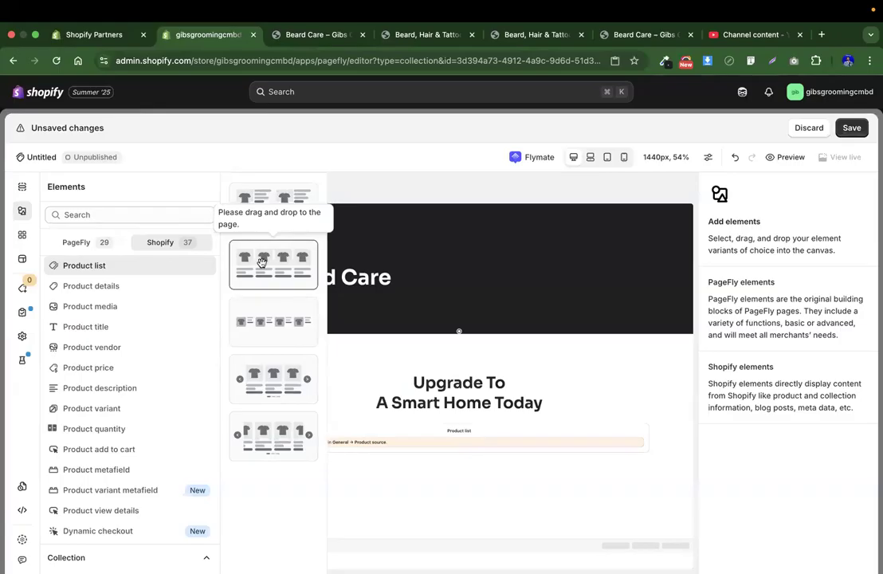
{"action": "scroll", "coordinate": [203, 371], "scroll_direction": "down", "scroll_amount": 2}
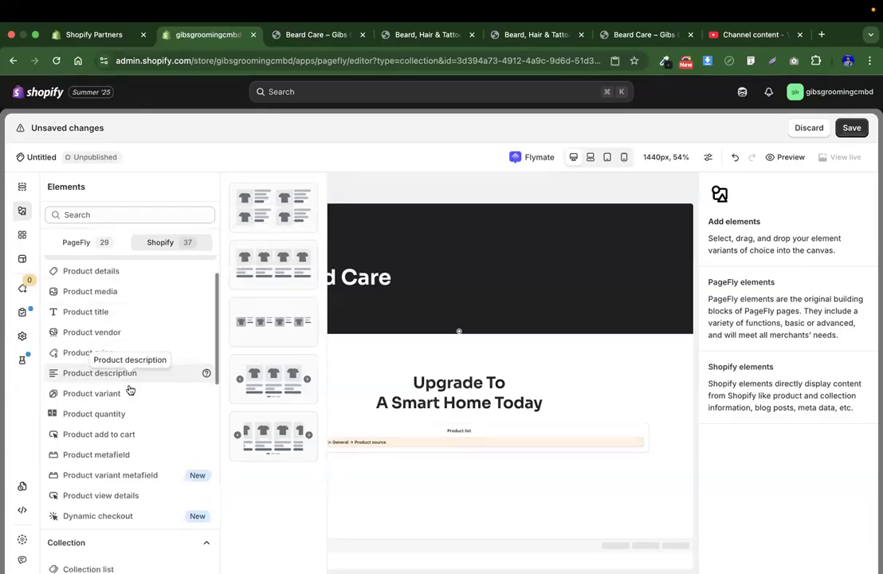
{"action": "left_click_drag", "start_coordinate": [282, 276], "coordinate": [451, 530]}
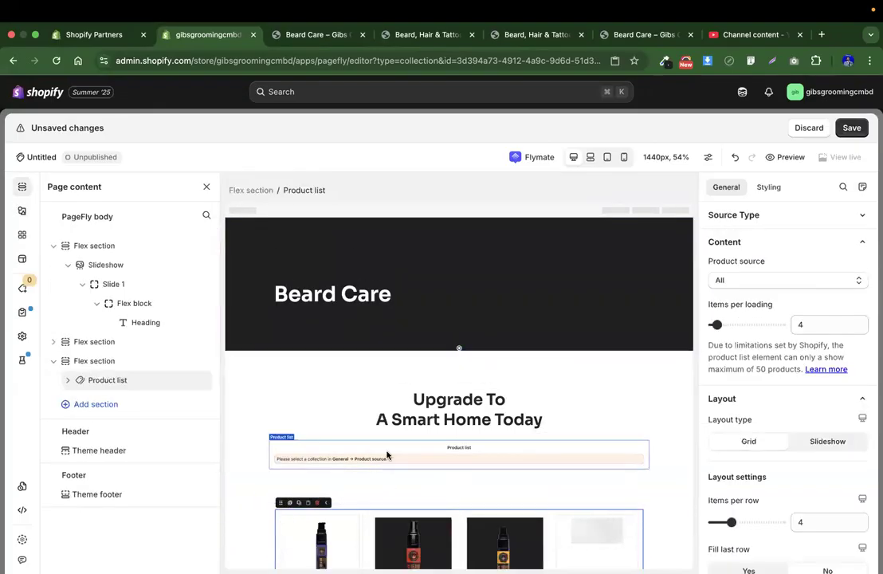
{"action": "scroll", "coordinate": [382, 474], "scroll_direction": "down", "scroll_amount": 2}
{"action": "scroll", "coordinate": [542, 486], "scroll_direction": "down", "scroll_amount": 1}
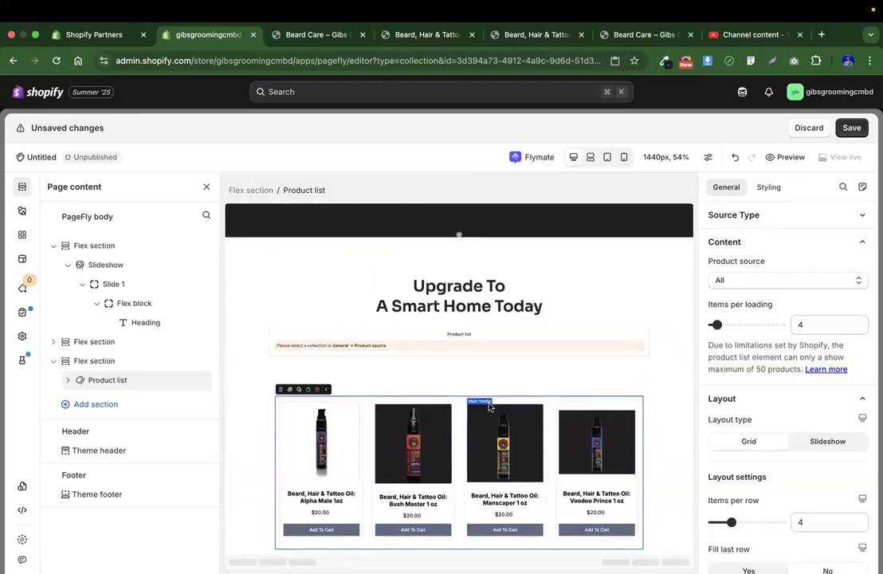
Set the product list under the "Upgrade To A Smart Home Today" heading to the "beard" collection and compare it with the list below
{"action": "left_click", "coordinate": [429, 336]}
{"action": "left_click", "coordinate": [775, 324]}
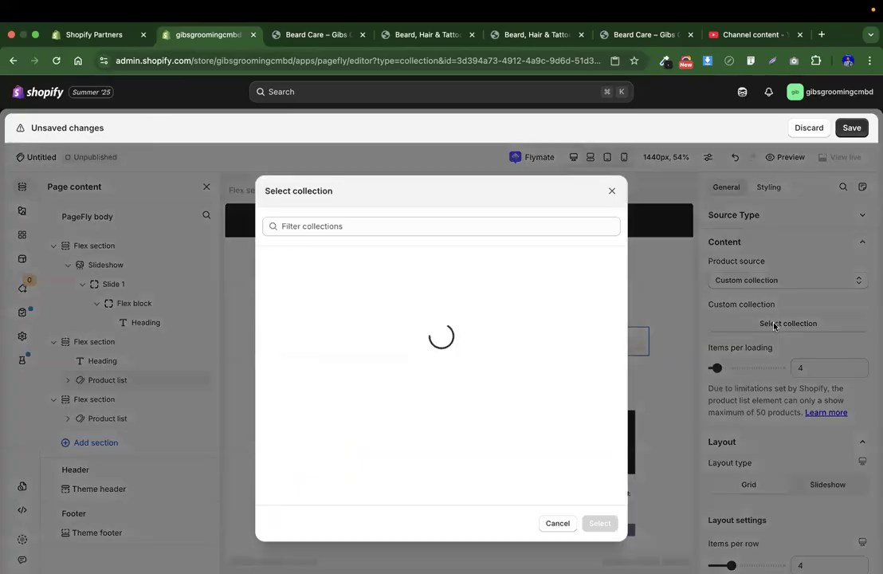
{"action": "left_click", "coordinate": [320, 267]}
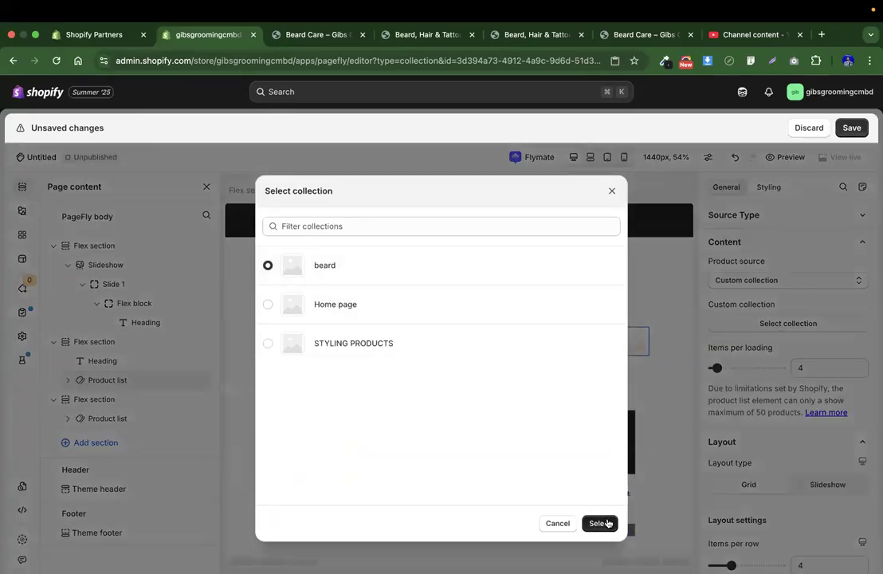
{"action": "left_click", "coordinate": [599, 523]}
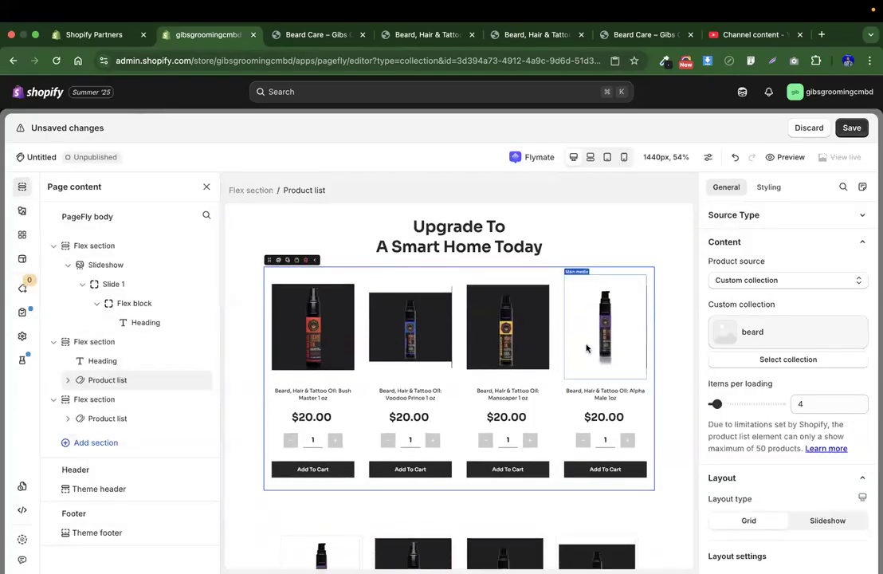
{"action": "scroll", "coordinate": [587, 349], "scroll_direction": "down", "scroll_amount": 4}
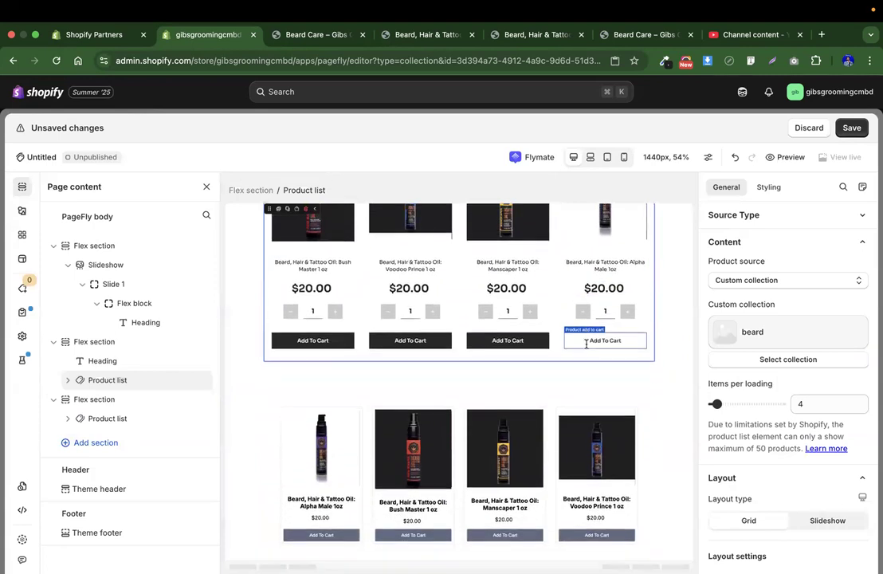
{"action": "scroll", "coordinate": [338, 279], "scroll_direction": "up", "scroll_amount": 2}
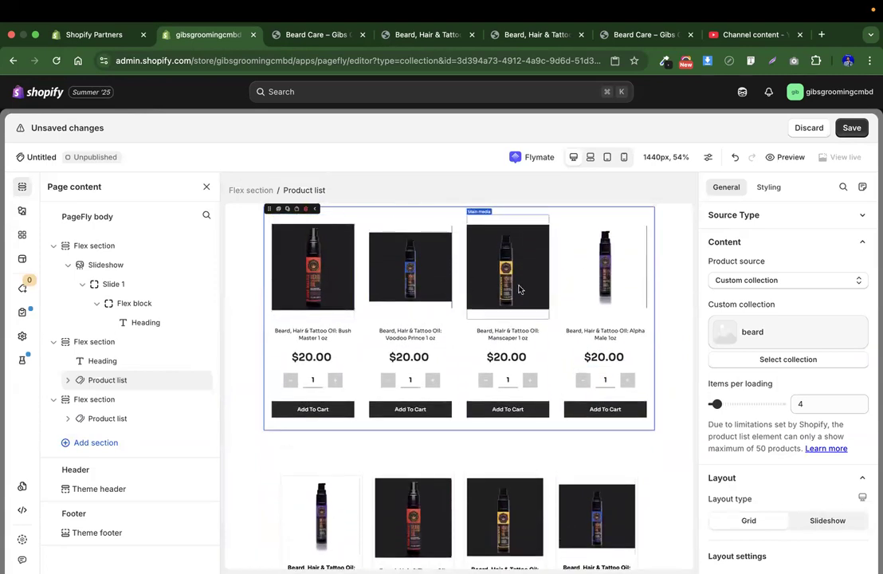
{"action": "scroll", "coordinate": [588, 339], "scroll_direction": "down", "scroll_amount": 1}
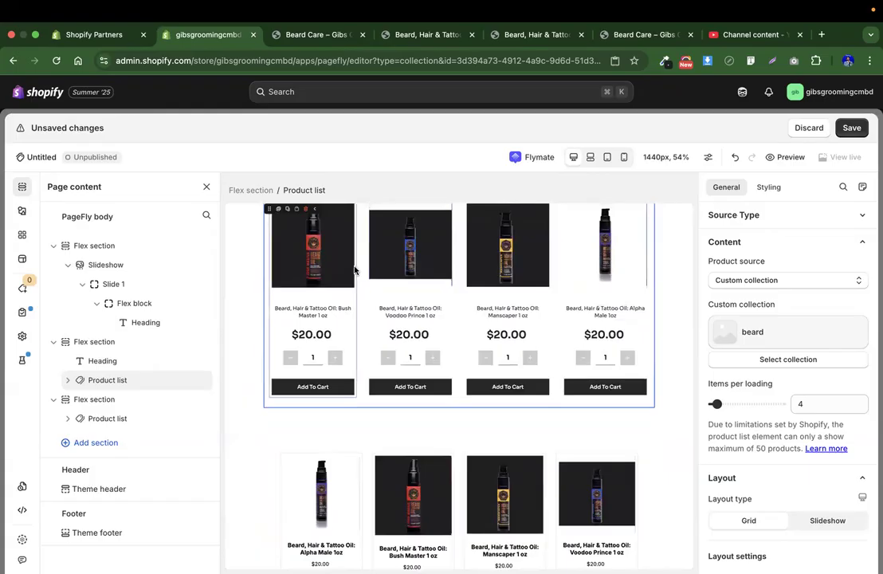
{"action": "scroll", "coordinate": [455, 336], "scroll_direction": "down", "scroll_amount": 2}
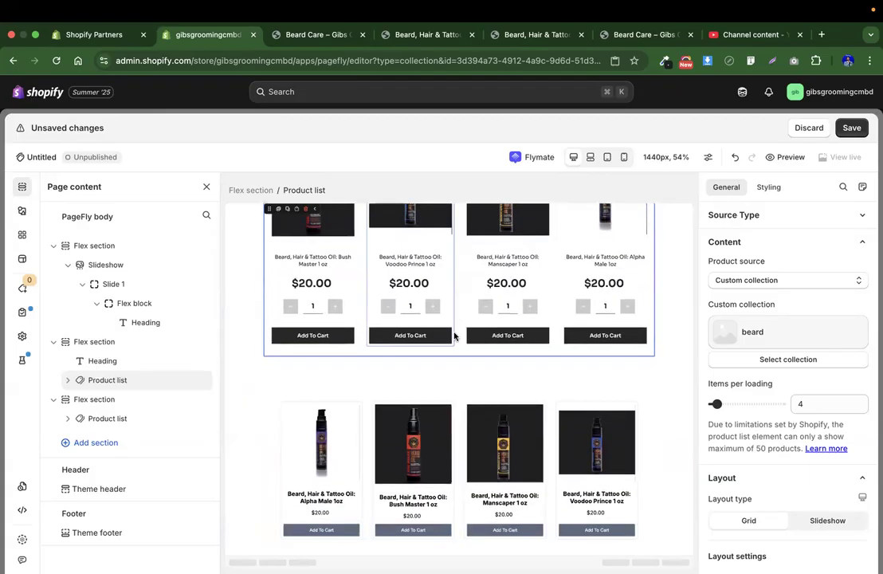
Switch to the browser window with the contract messages, load canva.com in a new tab and open the recent 300 × 300 px bottle design
{"action": "key", "text": "ctrl+Left"}
{"action": "key", "text": "ctrl+Left"}
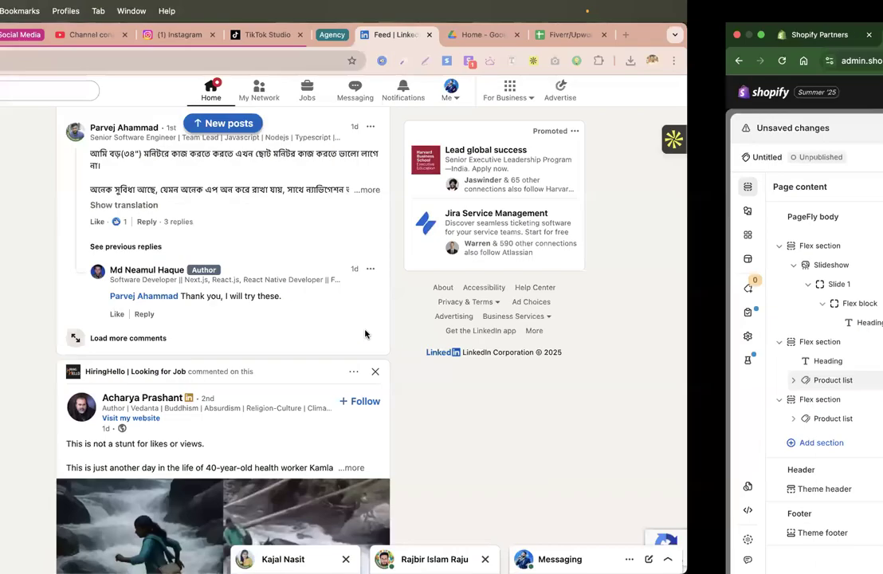
{"action": "key", "text": "ctrl+Left"}
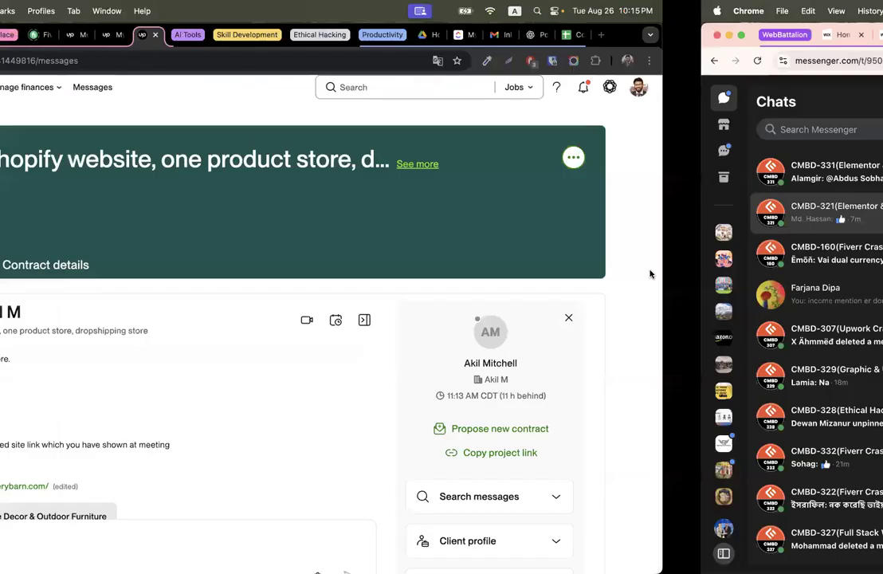
{"action": "left_click", "coordinate": [821, 36]}
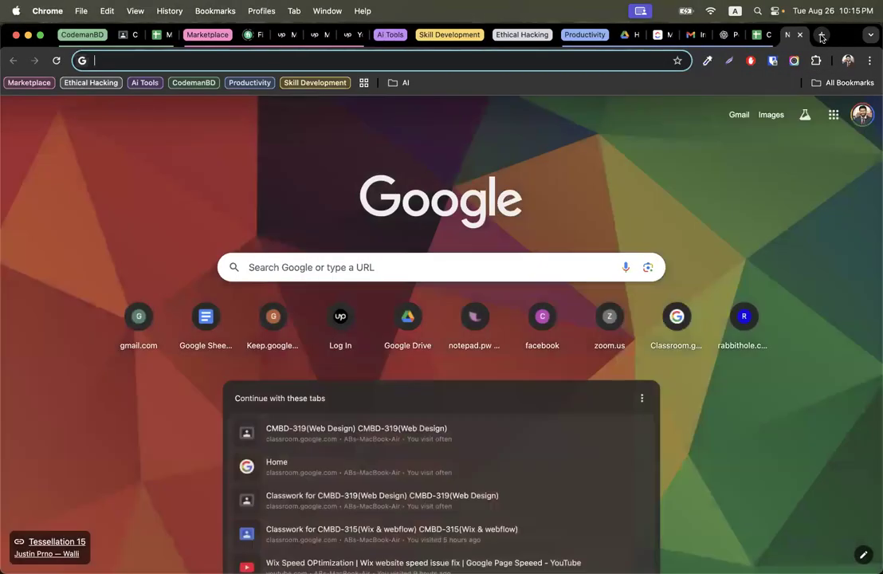
{"action": "type", "text": "canva.com"}
{"action": "key", "text": "Return"}
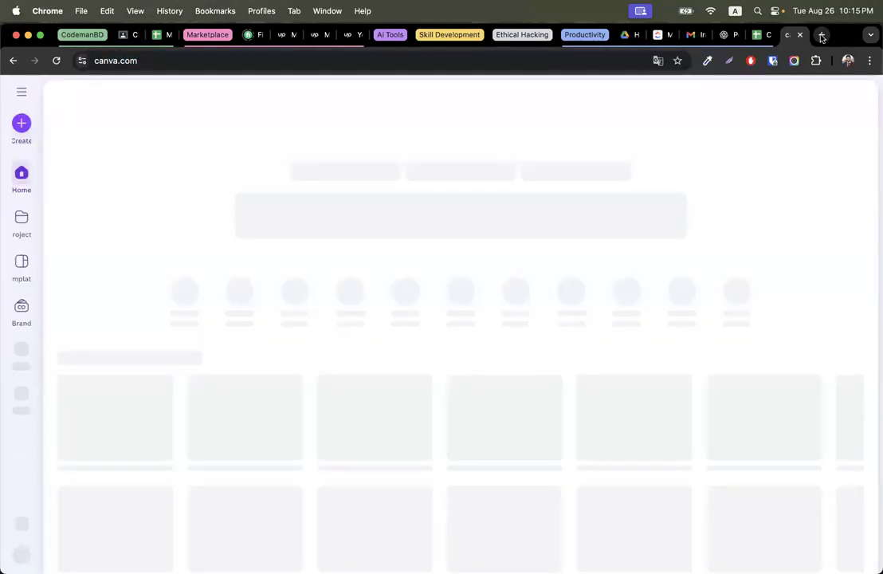
{"action": "scroll", "coordinate": [164, 256], "scroll_direction": "down", "scroll_amount": 3}
{"action": "left_click", "coordinate": [114, 331]}
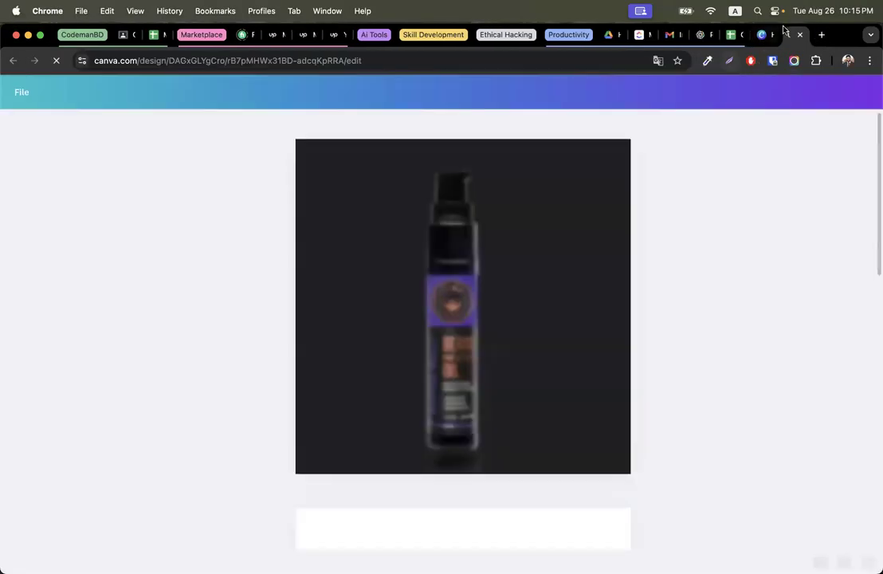
{"action": "left_click", "coordinate": [761, 35]}
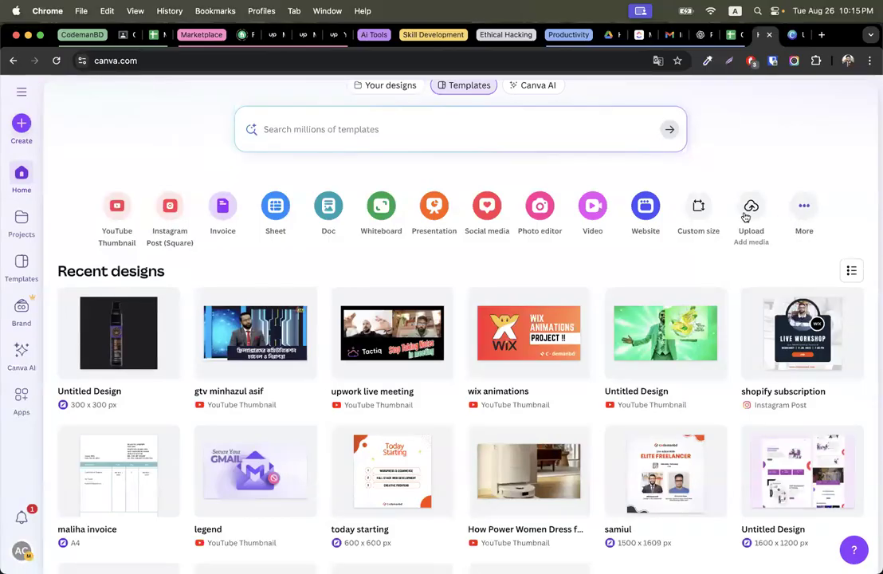
{"action": "left_click", "coordinate": [703, 208]}
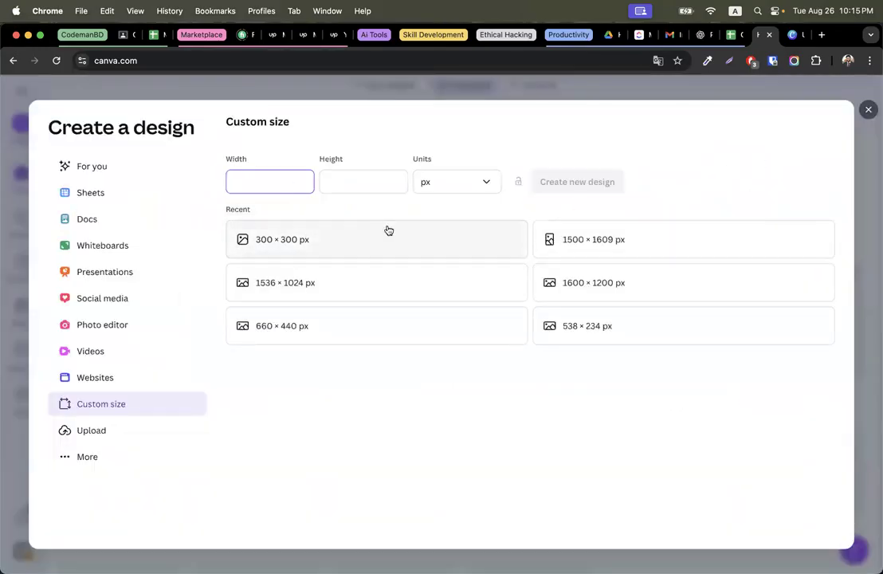
{"action": "key", "text": "Escape"}
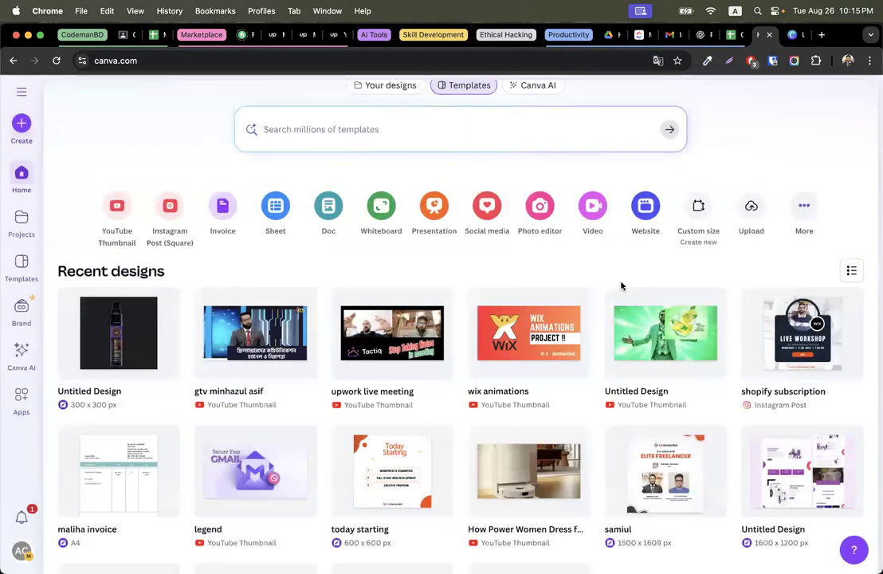
Open the 300 × 300 px bottle design from Canva's recent designs again, go to blank page 3 and show the uploaded files
{"action": "left_click", "coordinate": [111, 345]}
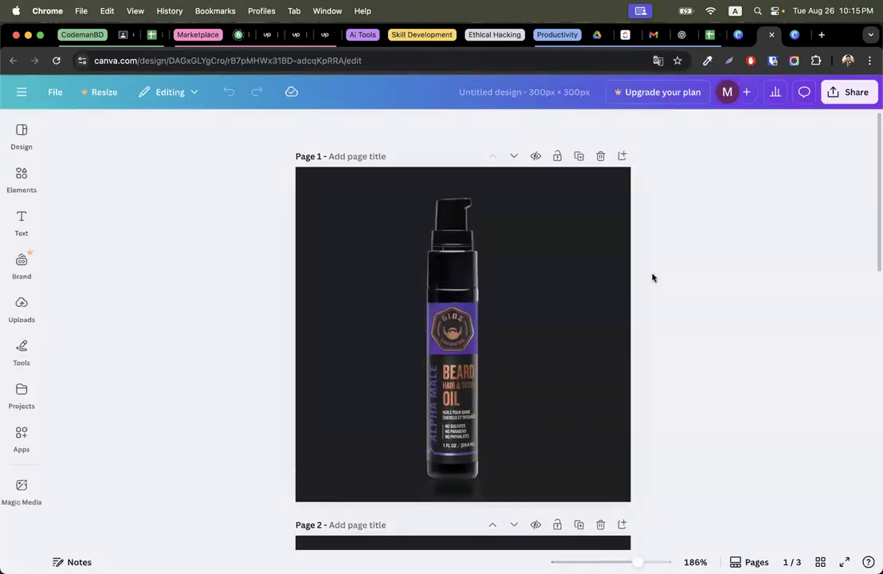
{"action": "left_click", "coordinate": [479, 299]}
{"action": "scroll", "coordinate": [779, 273], "scroll_direction": "down", "scroll_amount": 10}
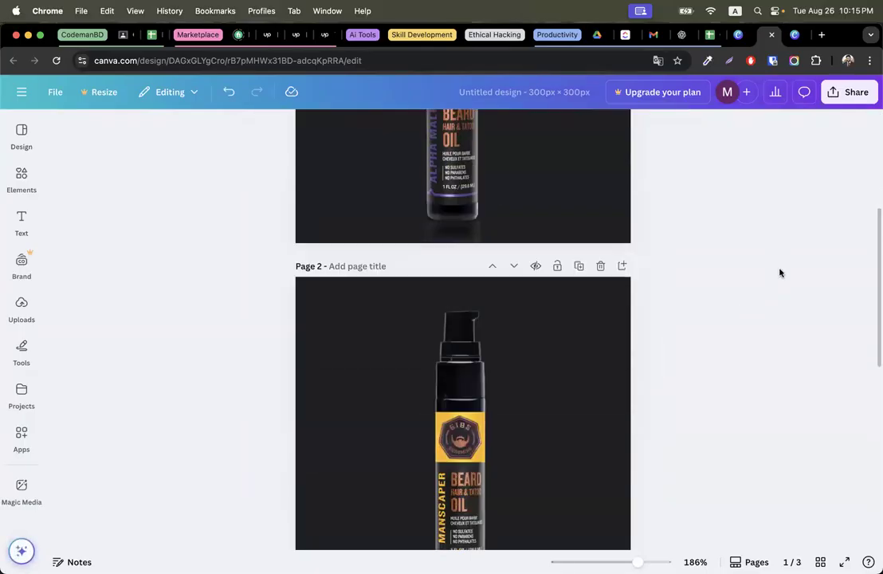
{"action": "scroll", "coordinate": [780, 272], "scroll_direction": "up", "scroll_amount": 3}
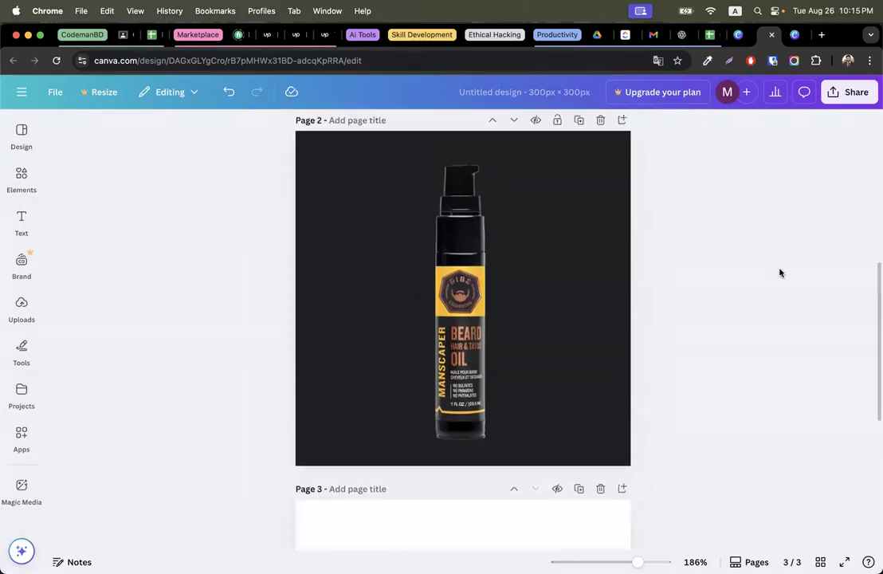
{"action": "scroll", "coordinate": [779, 272], "scroll_direction": "down", "scroll_amount": 2}
{"action": "left_click", "coordinate": [22, 301]}
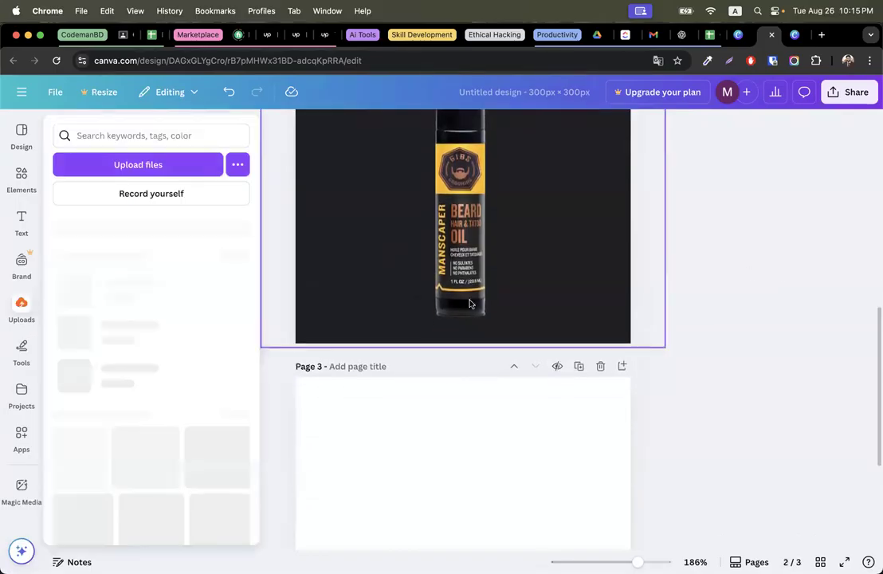
Switch back to the Shopify browser window and open the Alpha Male 1oz product from the Gibs Grooming Beard Care collection
{"action": "key", "text": "ctrl+Right"}
{"action": "key", "text": "ctrl+Right"}
{"action": "key", "text": "ctrl+Right"}
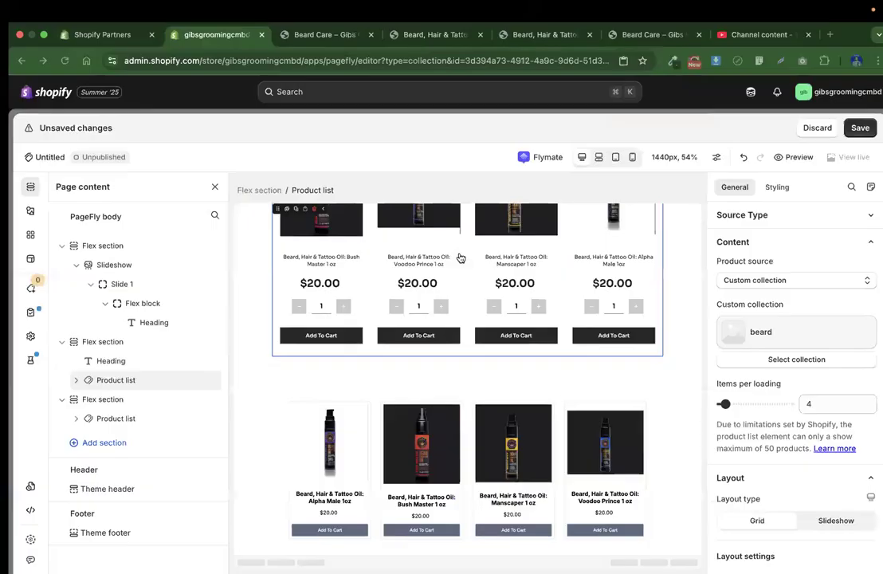
{"action": "left_click", "coordinate": [642, 35]}
{"action": "left_click", "coordinate": [542, 35]}
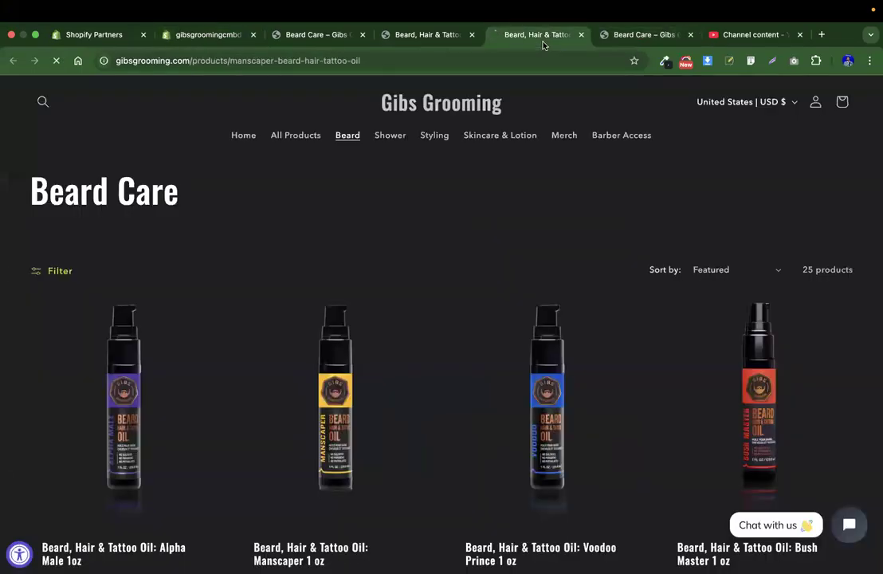
{"action": "left_click", "coordinate": [407, 35]}
{"action": "left_click", "coordinate": [311, 35]}
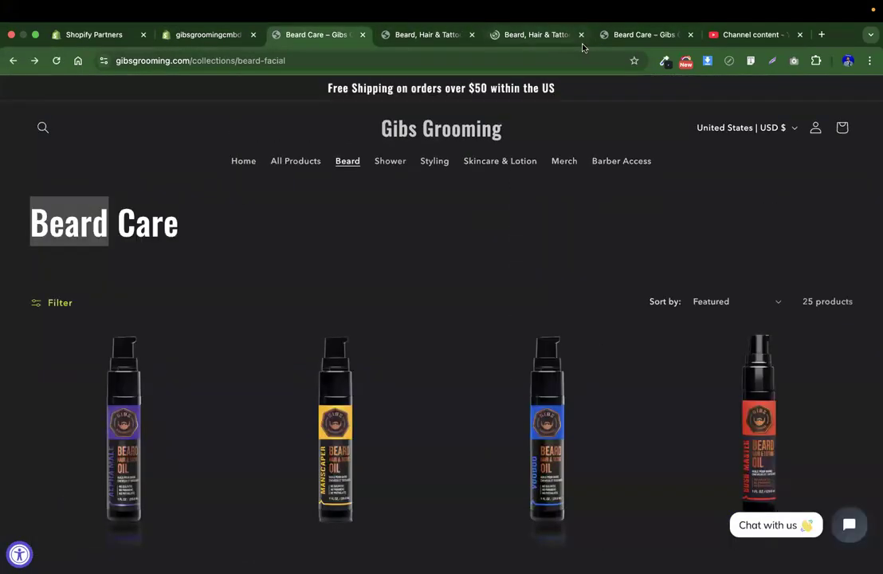
{"action": "left_click", "coordinate": [606, 35]}
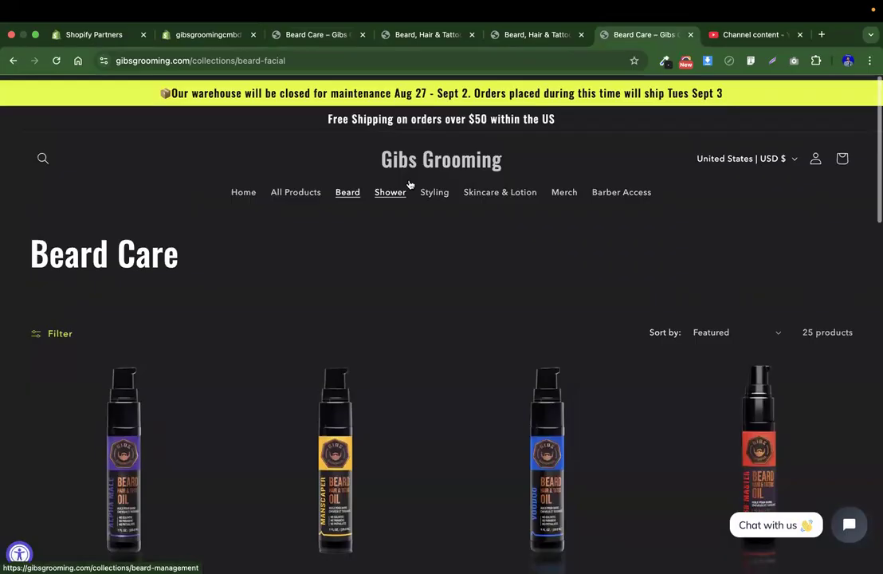
{"action": "scroll", "coordinate": [409, 184], "scroll_direction": "down", "scroll_amount": 2}
{"action": "left_click", "coordinate": [137, 267]}
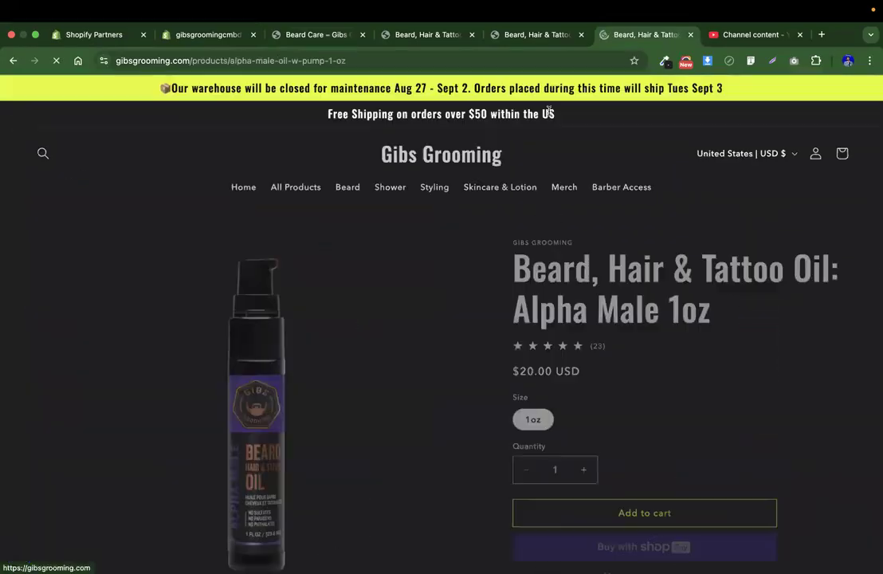
Return to the other Beard Care collection page and open the Bush Master 1 oz product
{"action": "left_click", "coordinate": [502, 35]}
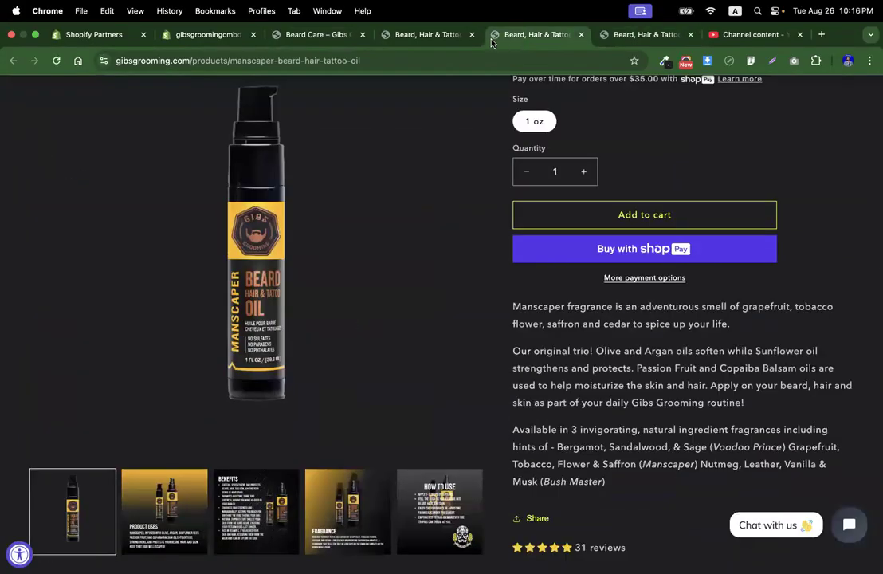
{"action": "left_click", "coordinate": [431, 35]}
{"action": "left_click", "coordinate": [321, 35]}
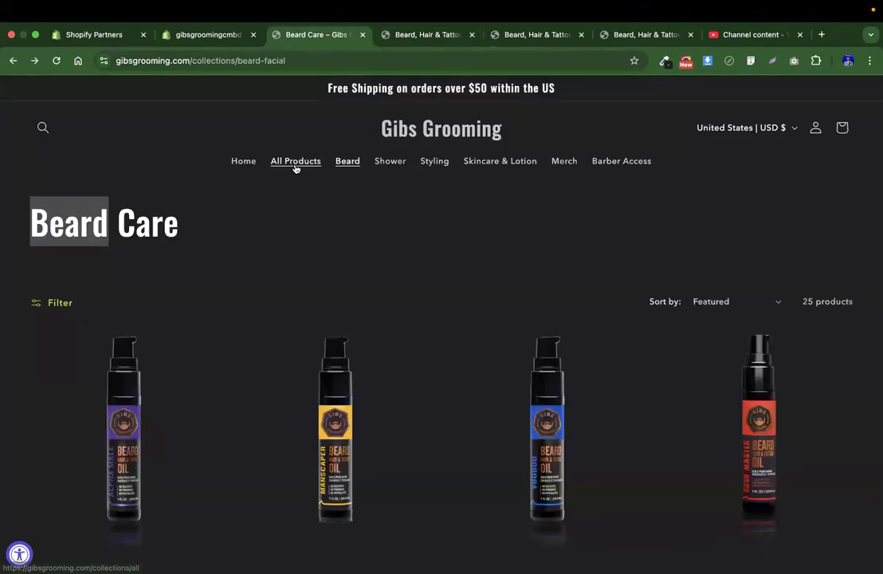
{"action": "scroll", "coordinate": [345, 302], "scroll_direction": "down", "scroll_amount": 1}
{"action": "scroll", "coordinate": [345, 303], "scroll_direction": "down", "scroll_amount": 1}
{"action": "left_click", "coordinate": [719, 312]}
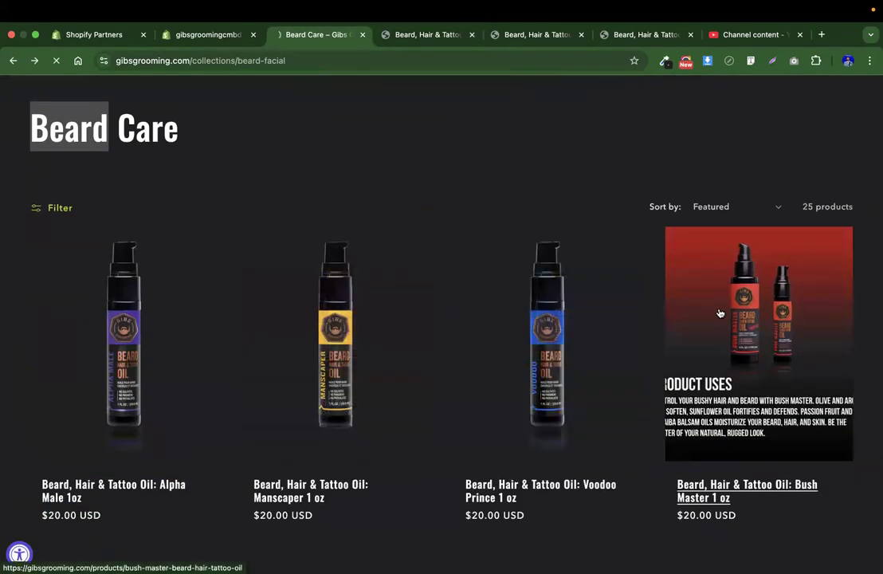
Switch back to the Canva bottle design at its blank third page
{"action": "key", "text": "ctrl+Left"}
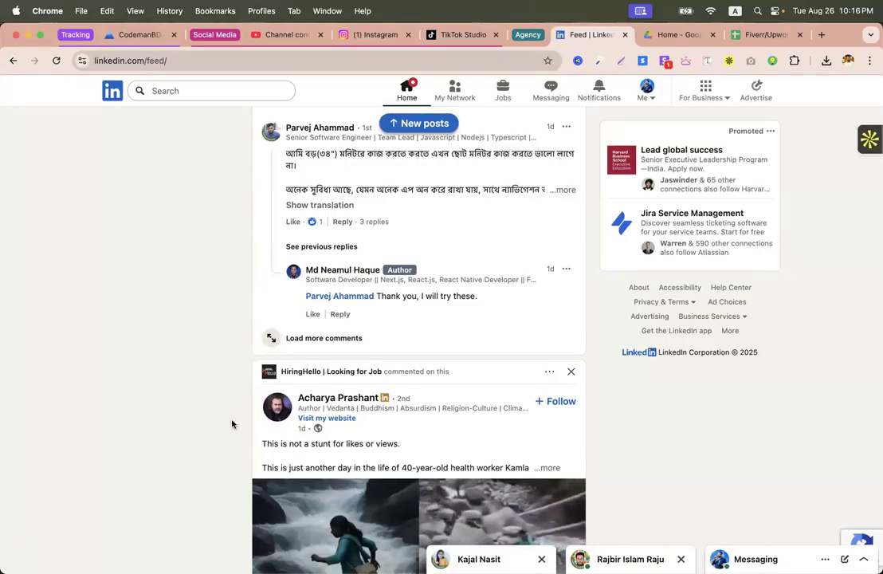
{"action": "key", "text": "ctrl+Right"}
{"action": "key", "text": "ctrl+Left"}
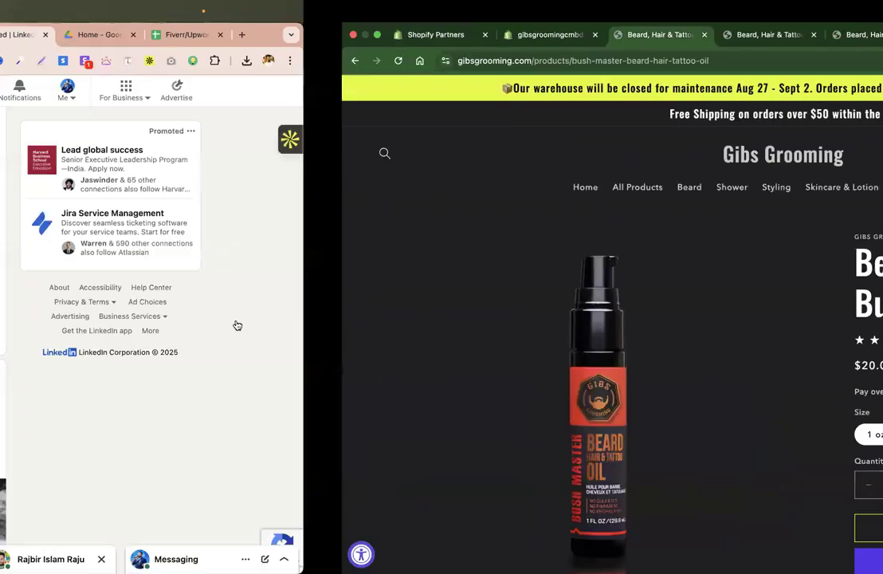
{"action": "key", "text": "ctrl+Left"}
{"action": "key", "text": "ctrl+Left"}
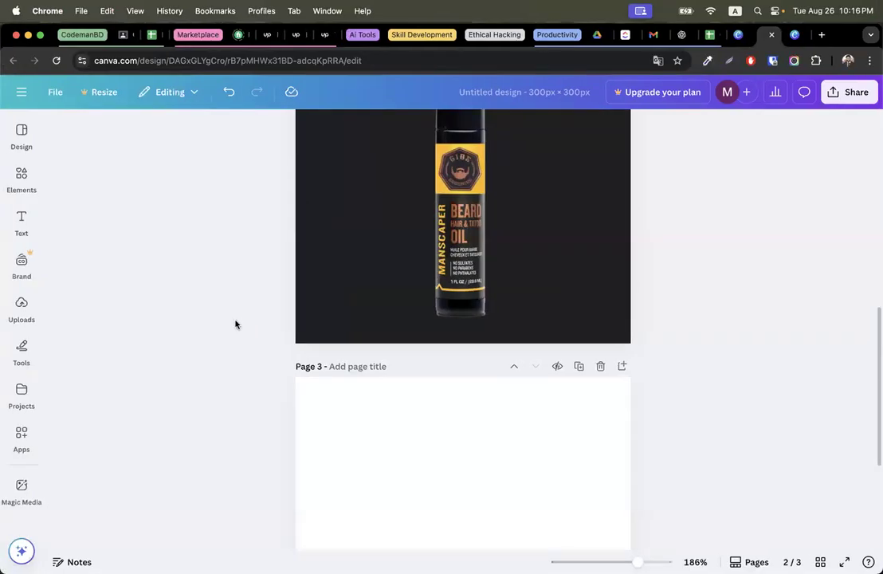
Show Canva's uploaded files, check the Manscaper product page in the Shopify browser window against them, and return to Canva
{"action": "left_click", "coordinate": [22, 306]}
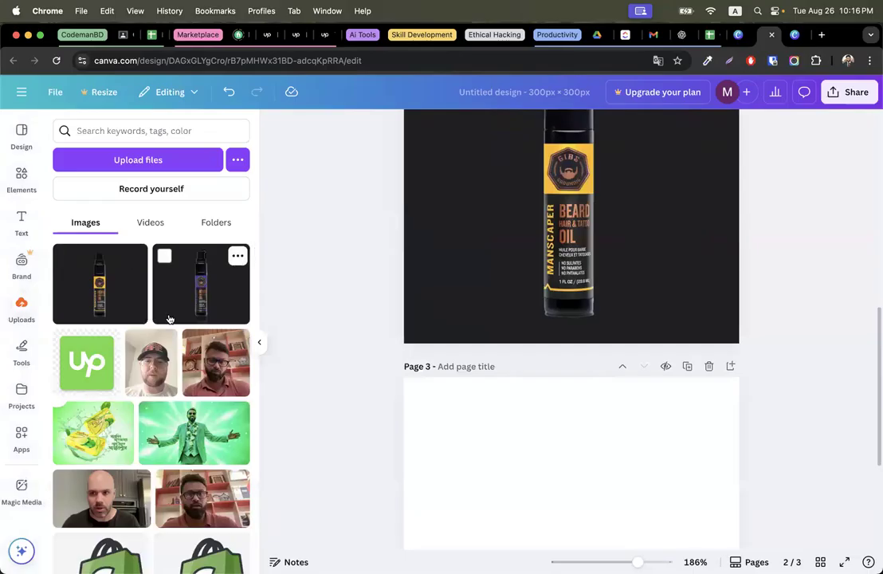
{"action": "key", "text": "ctrl+Right"}
{"action": "key", "text": "ctrl+Right"}
{"action": "key", "text": "ctrl+Right"}
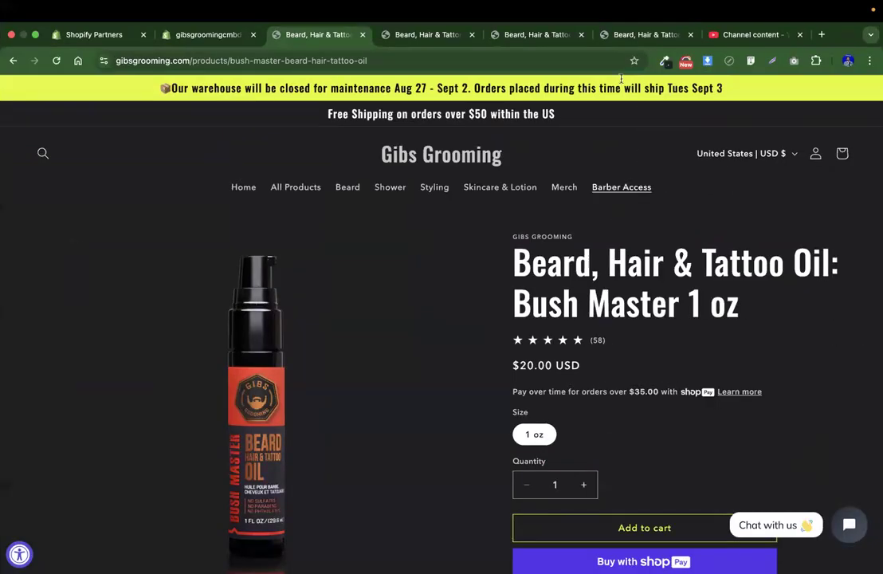
{"action": "left_click", "coordinate": [504, 38]}
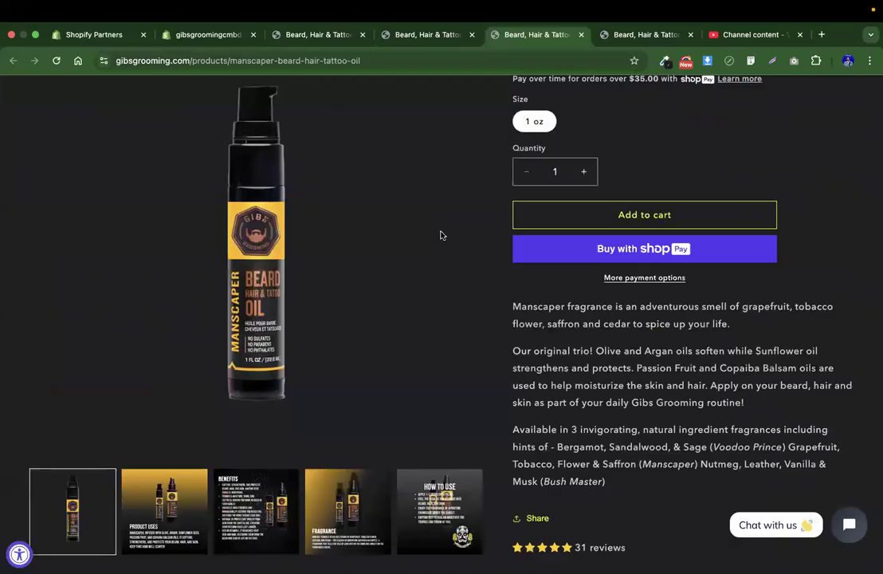
{"action": "key", "text": "ctrl+Left"}
{"action": "key", "text": "ctrl+Left"}
{"action": "key", "text": "ctrl+Left"}
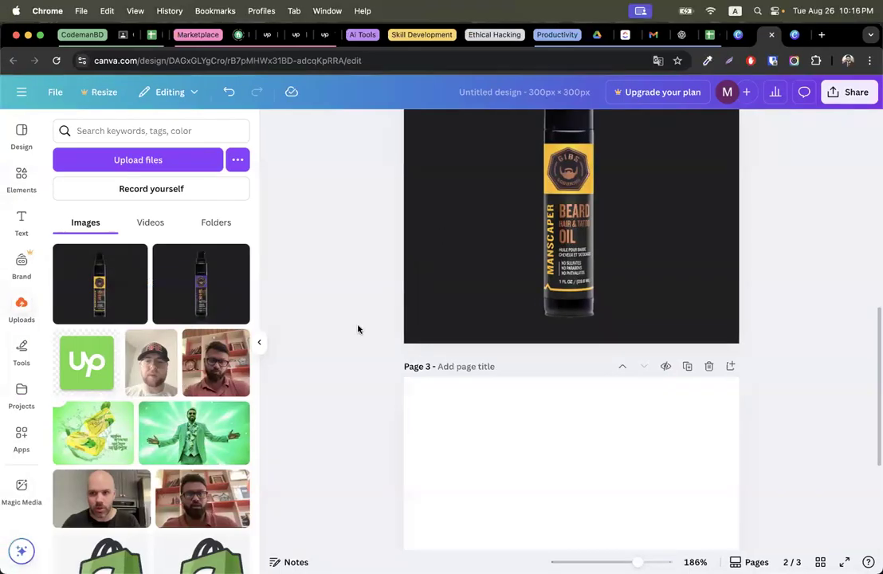
Switch back to the Shopify browser window and go through the open product pages to the Voodoo Prince 1 oz oil
{"action": "key", "text": "ctrl+Right"}
{"action": "key", "text": "ctrl+Right"}
{"action": "key", "text": "ctrl+Right"}
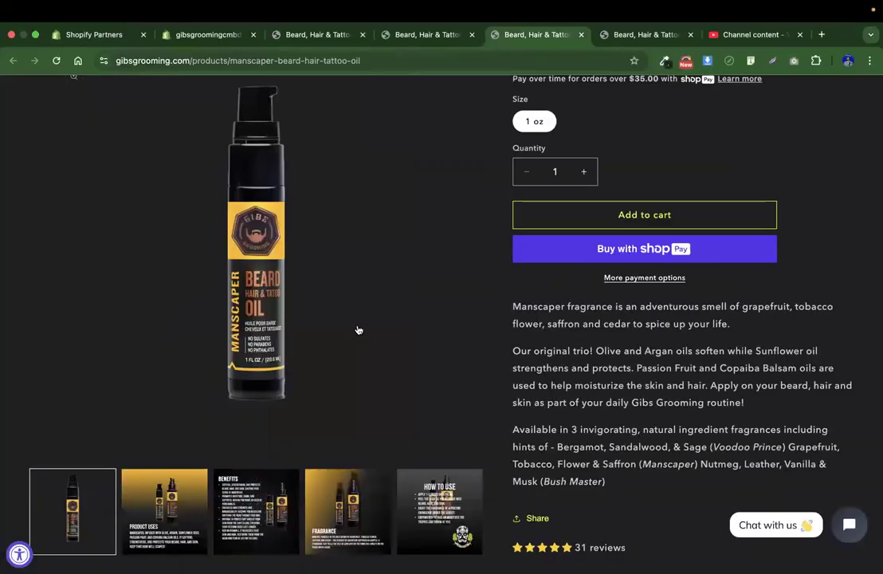
{"action": "scroll", "coordinate": [357, 330], "scroll_direction": "up", "scroll_amount": 5}
{"action": "left_click", "coordinate": [629, 39]}
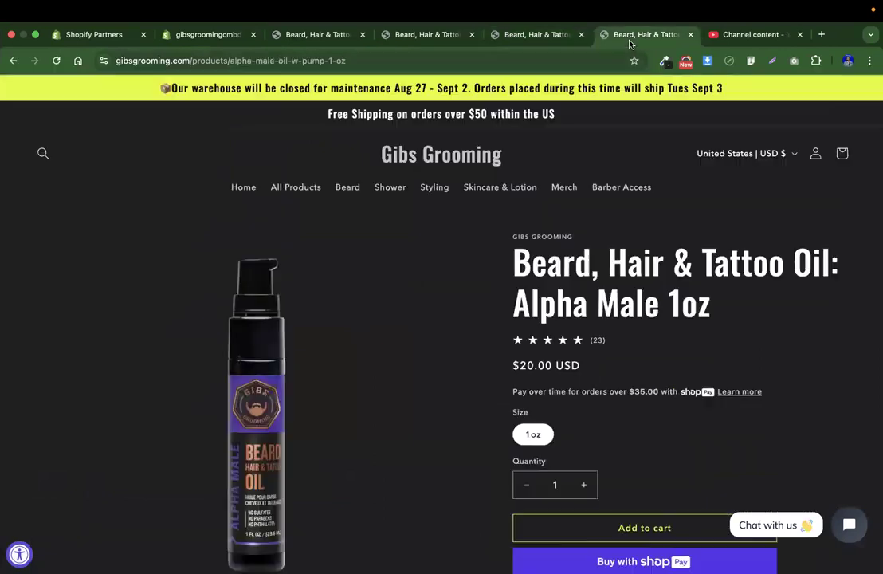
{"action": "left_click", "coordinate": [522, 35]}
{"action": "left_click", "coordinate": [460, 36]}
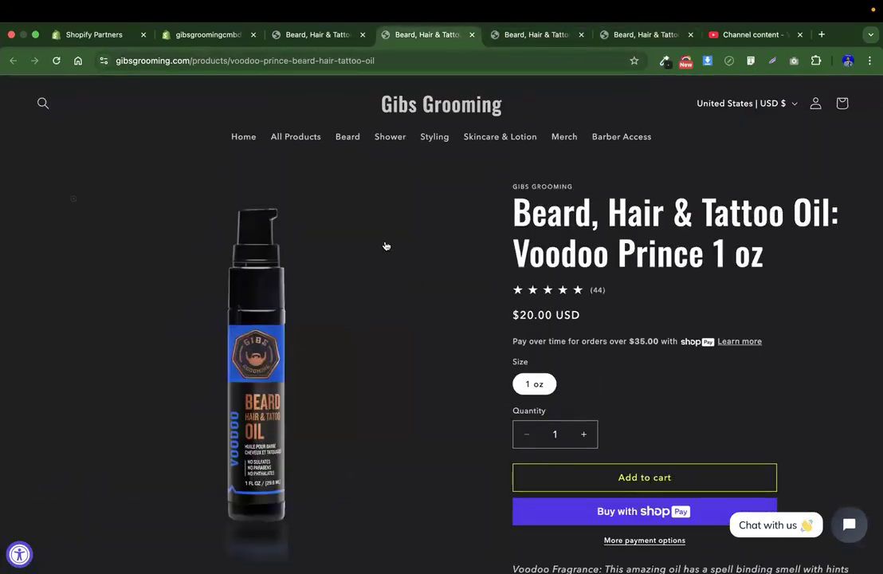
Capture the bottle image area of the Voodoo Prince page with the Lightshot screenshot tool and copy it to the clipboard
{"action": "scroll", "coordinate": [386, 246], "scroll_direction": "down", "scroll_amount": 1}
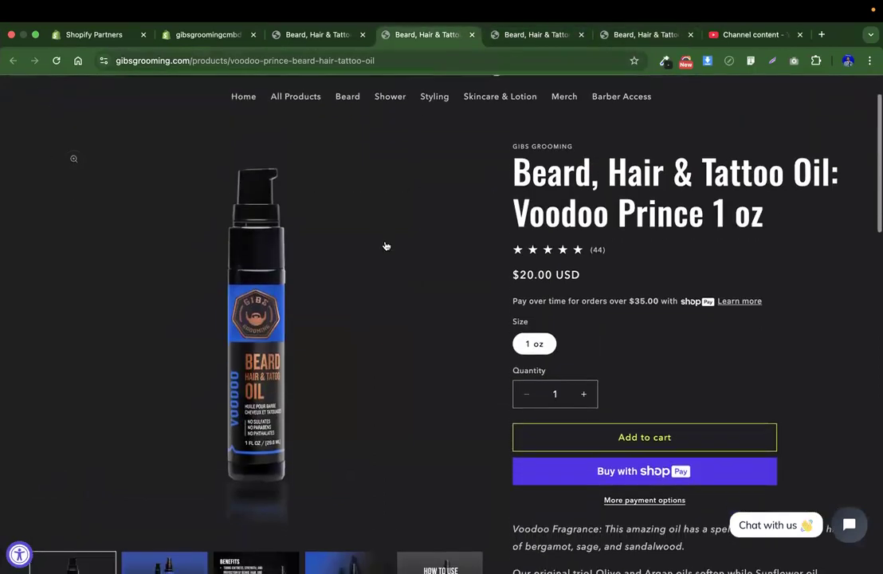
{"action": "left_click", "coordinate": [769, 60]}
{"action": "mouse_move", "coordinate": [44, 138]}
{"action": "left_mouse_down"}
{"action": "mouse_move", "coordinate": [436, 457]}
{"action": "mouse_move", "coordinate": [480, 510]}
{"action": "left_mouse_up"}
{"action": "left_click", "coordinate": [434, 521]}
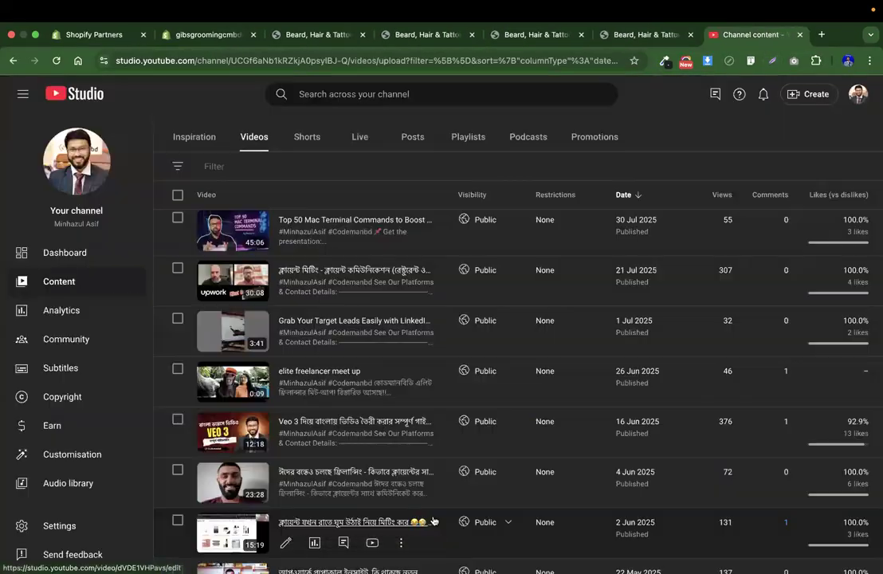
Switch to the Canva bottle design and paste the copied Voodoo Prince screenshot onto blank page 3
{"action": "key", "text": "ctrl+Left"}
{"action": "key", "text": "ctrl+Left"}
{"action": "key", "text": "ctrl+Left"}
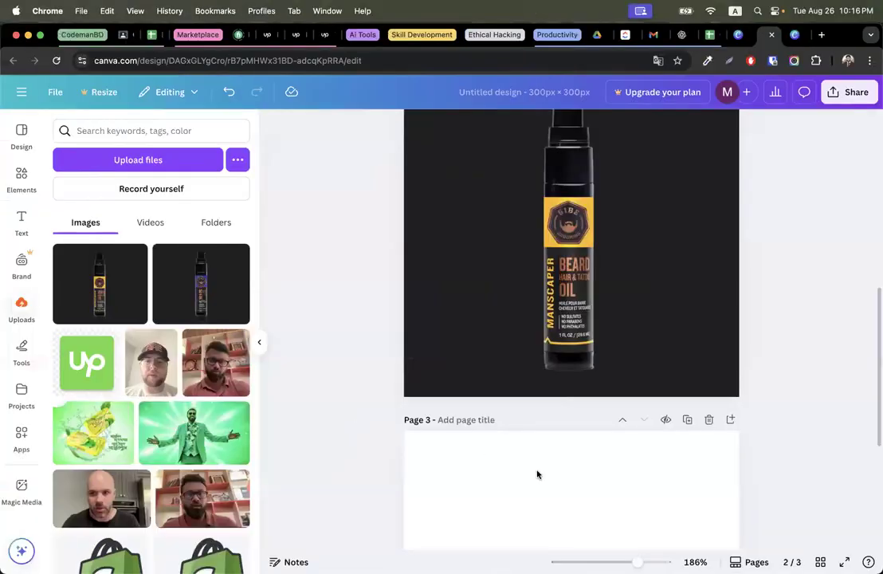
{"action": "left_click", "coordinate": [550, 488]}
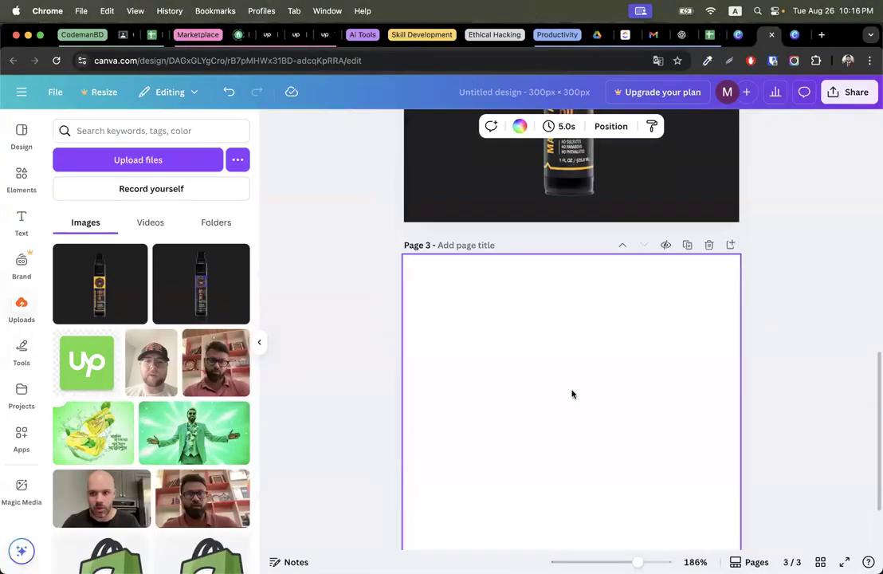
{"action": "key", "text": "super+v"}
{"action": "scroll", "coordinate": [557, 375], "scroll_direction": "down", "scroll_amount": 2}
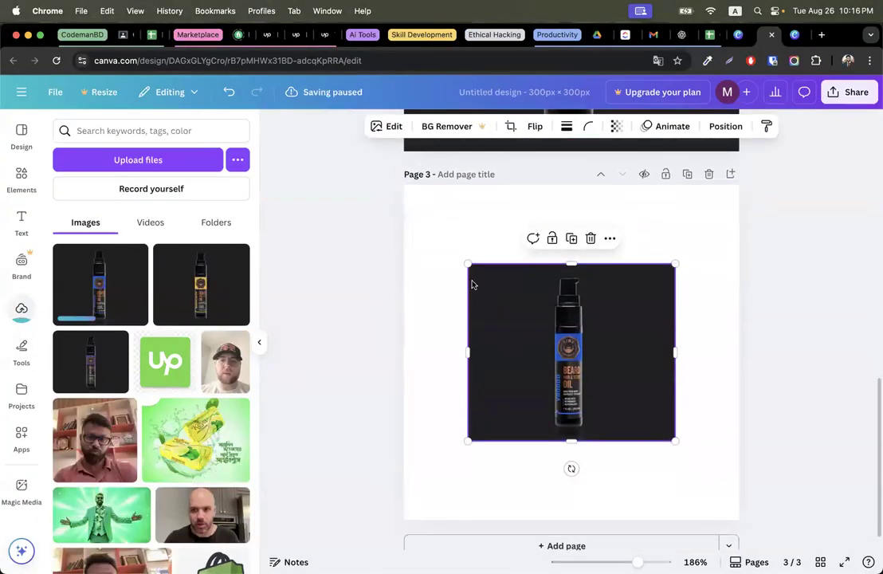
Enlarge the Voodoo Prince image to about 352 × 302 px to cover page 3 and align it to the page's center and middle
{"action": "left_click_drag", "start_coordinate": [468, 264], "coordinate": [400, 186]}
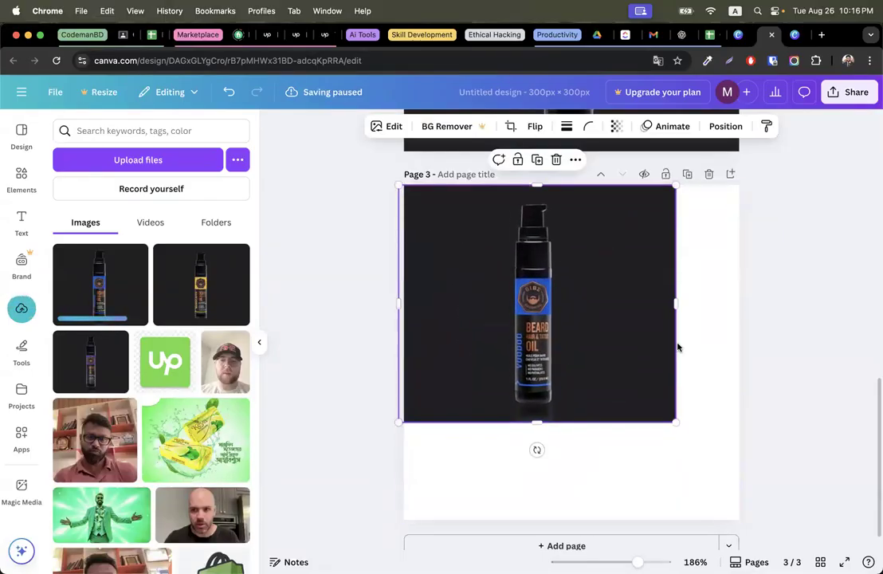
{"action": "left_click_drag", "start_coordinate": [676, 422], "coordinate": [775, 549]}
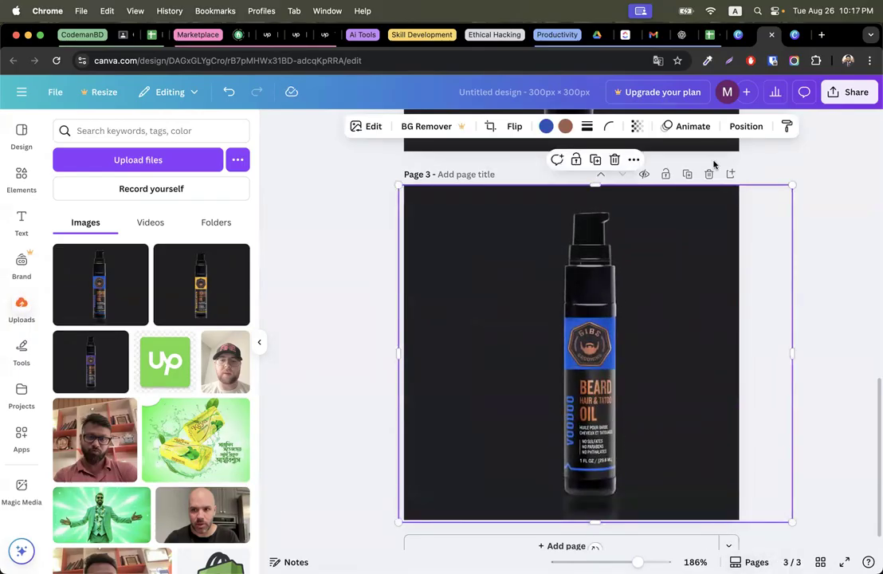
{"action": "left_click", "coordinate": [743, 127]}
{"action": "left_click", "coordinate": [205, 308]}
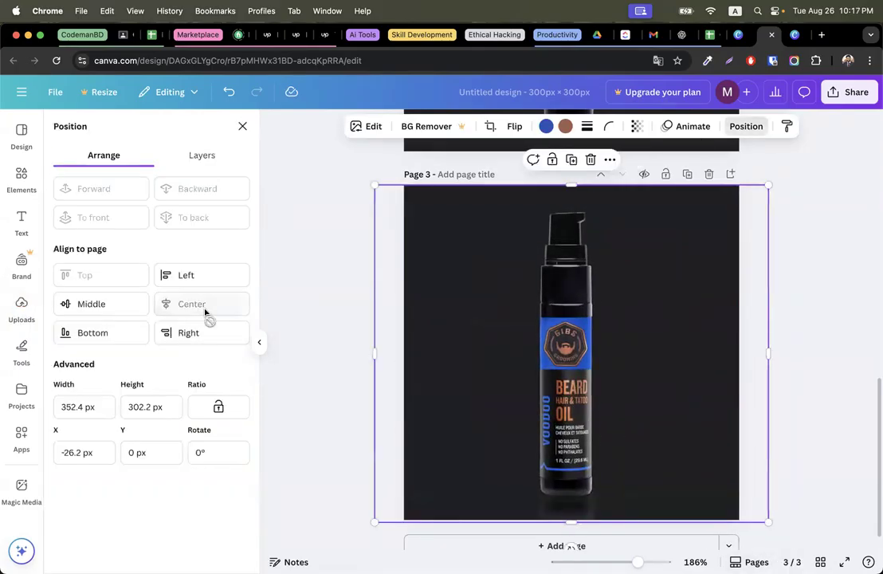
{"action": "left_click", "coordinate": [118, 308]}
{"action": "key", "text": "Escape"}
Check the page alignment of the Manscaper image on page 2 and return to page 3
{"action": "scroll", "coordinate": [325, 340], "scroll_direction": "up", "scroll_amount": 3}
{"action": "left_click", "coordinate": [505, 309]}
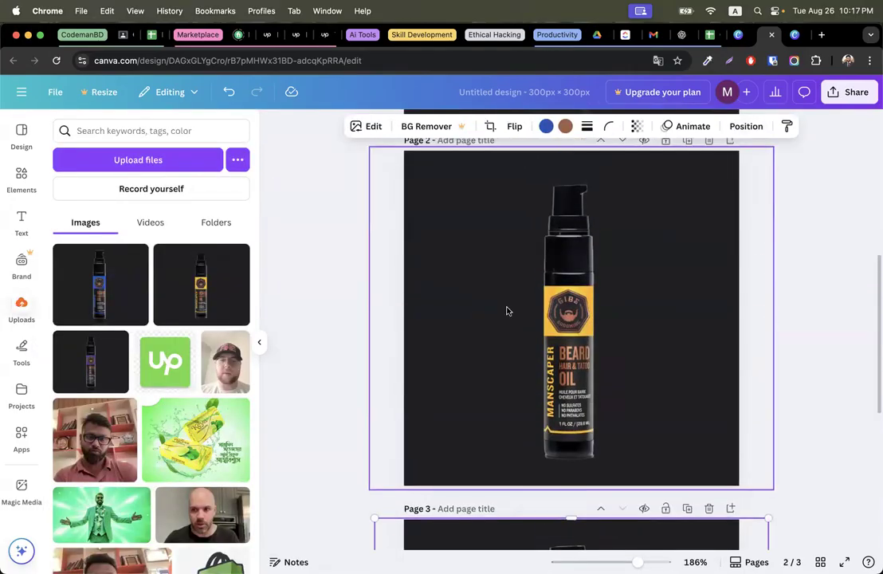
{"action": "left_click", "coordinate": [729, 132]}
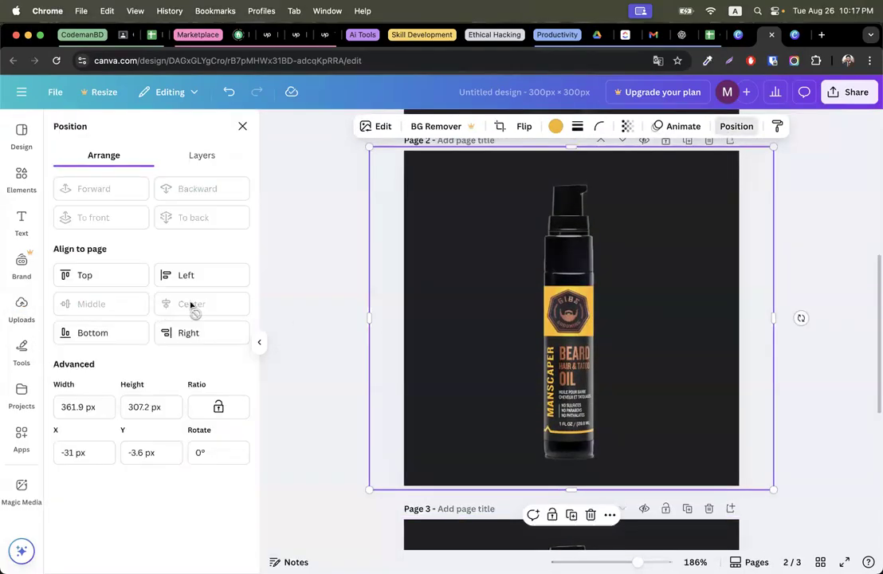
{"action": "scroll", "coordinate": [341, 280], "scroll_direction": "down", "scroll_amount": 5}
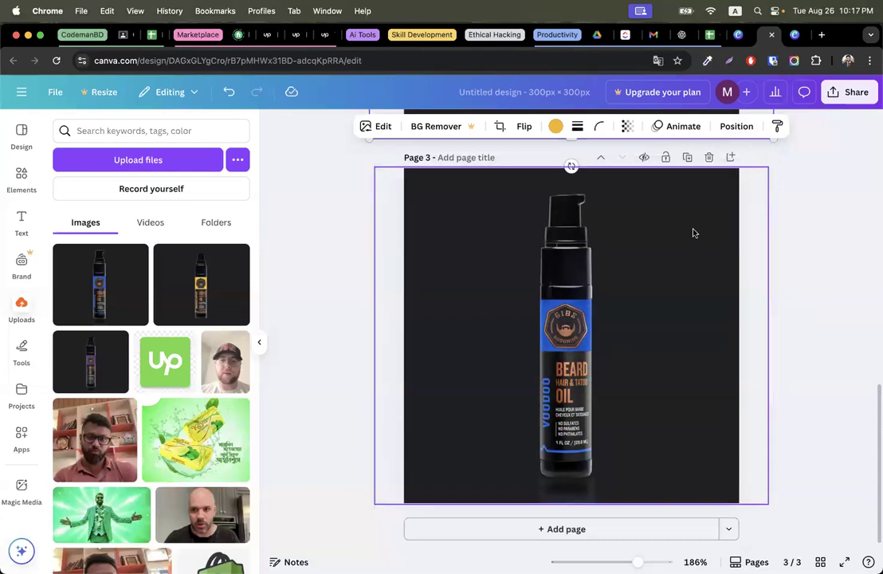
Add a blank fourth page to the design, and switch to the Bush Master 1 oz product page in the Shopify browser window
{"action": "left_click", "coordinate": [542, 528]}
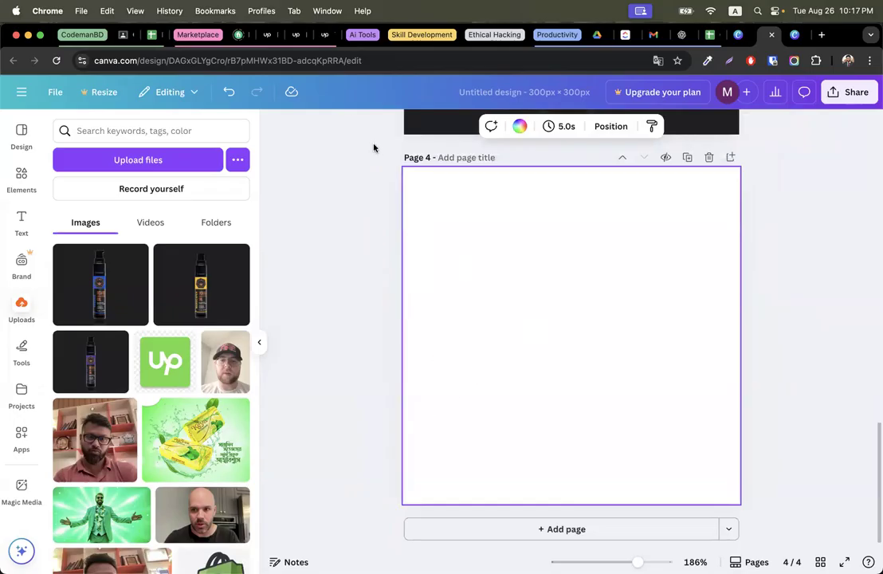
{"action": "key", "text": "ctrl+Right"}
{"action": "key", "text": "ctrl+Right"}
{"action": "key", "text": "ctrl+Right"}
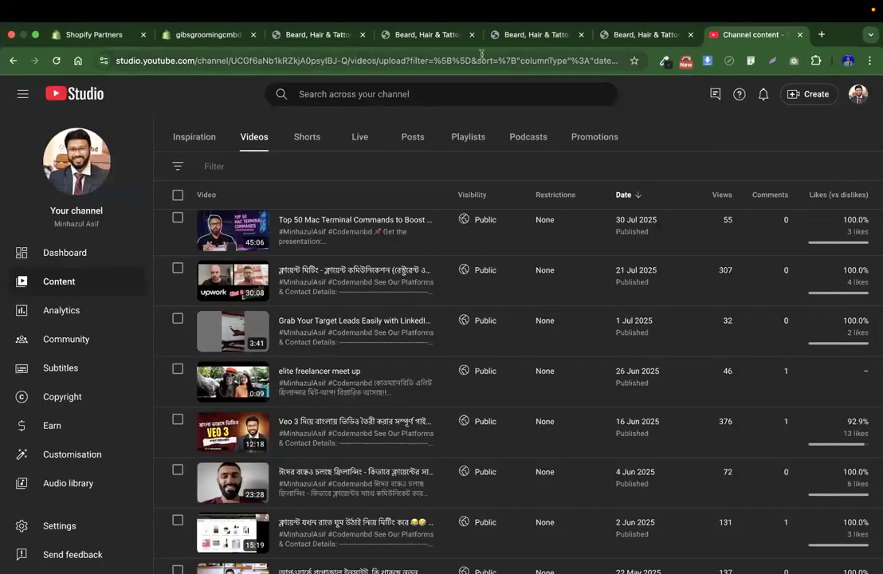
{"action": "left_click", "coordinate": [318, 36]}
{"action": "scroll", "coordinate": [455, 296], "scroll_direction": "down", "scroll_amount": 2}
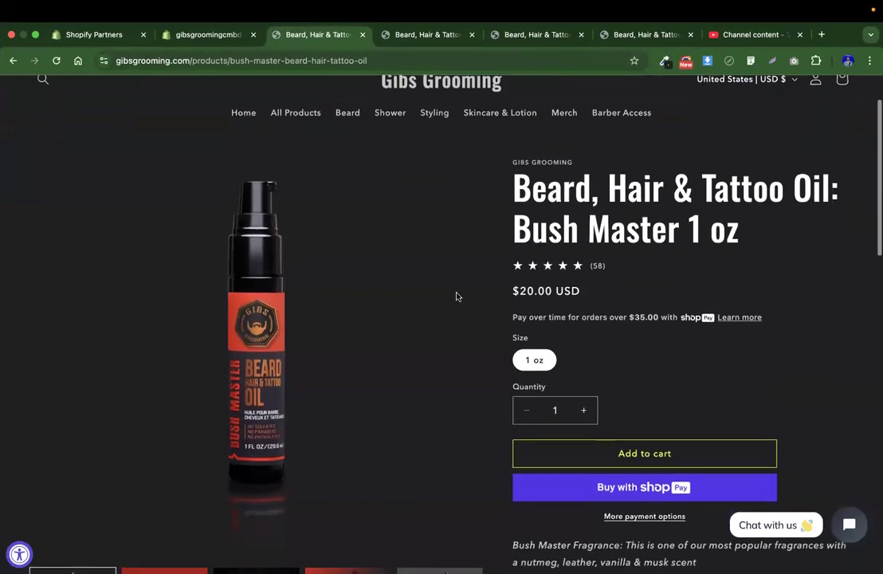
Capture the Bush Master bottle image area, about 1444 × 1248 px, with Lightshot and copy it to the clipboard
{"action": "left_click", "coordinate": [771, 62]}
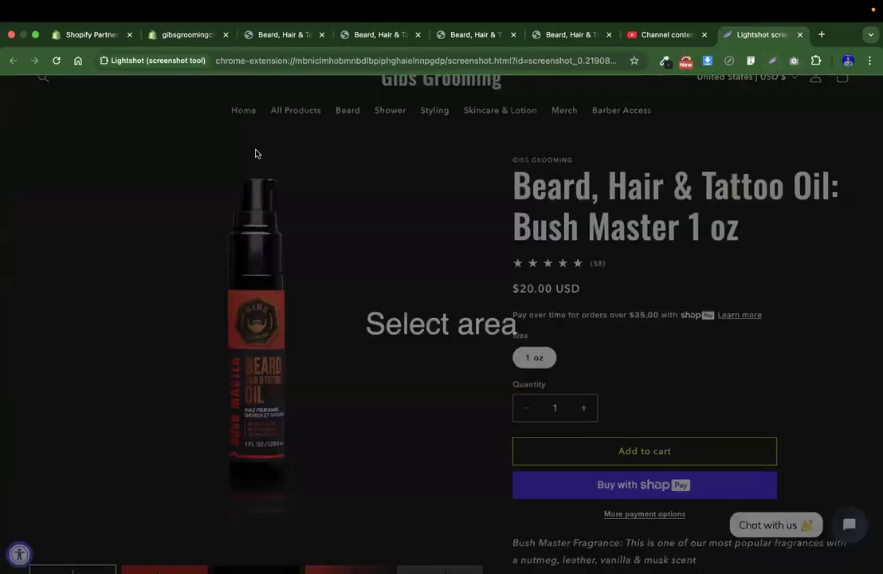
{"action": "mouse_move", "coordinate": [42, 139]}
{"action": "left_mouse_down"}
{"action": "mouse_move", "coordinate": [417, 428]}
{"action": "mouse_move", "coordinate": [475, 513]}
{"action": "left_mouse_up"}
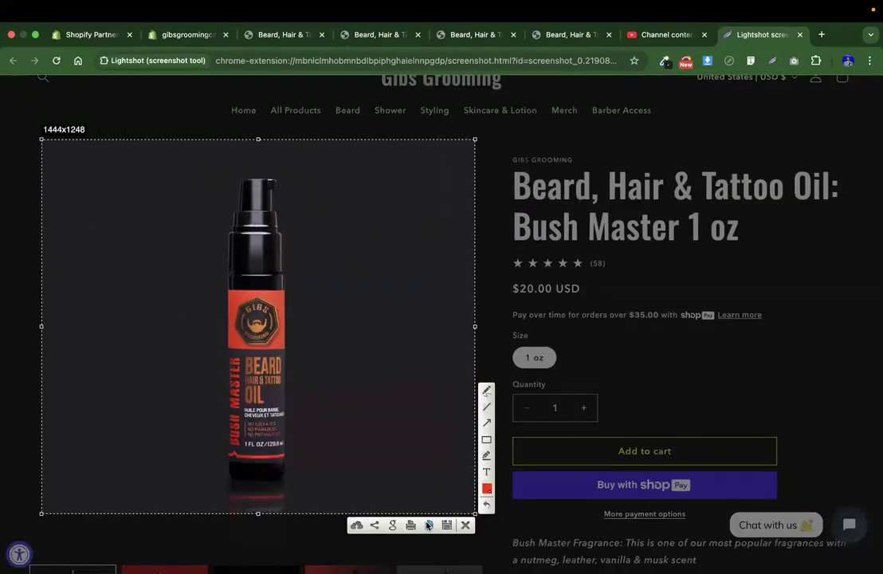
{"action": "left_click", "coordinate": [428, 525]}
Switch back to Canva and paste the copied Bush Master screenshot onto page 4
{"action": "key", "text": "ctrl+Left"}
{"action": "key", "text": "ctrl+Left"}
{"action": "key", "text": "ctrl+Left"}
{"action": "key", "text": "super+v"}
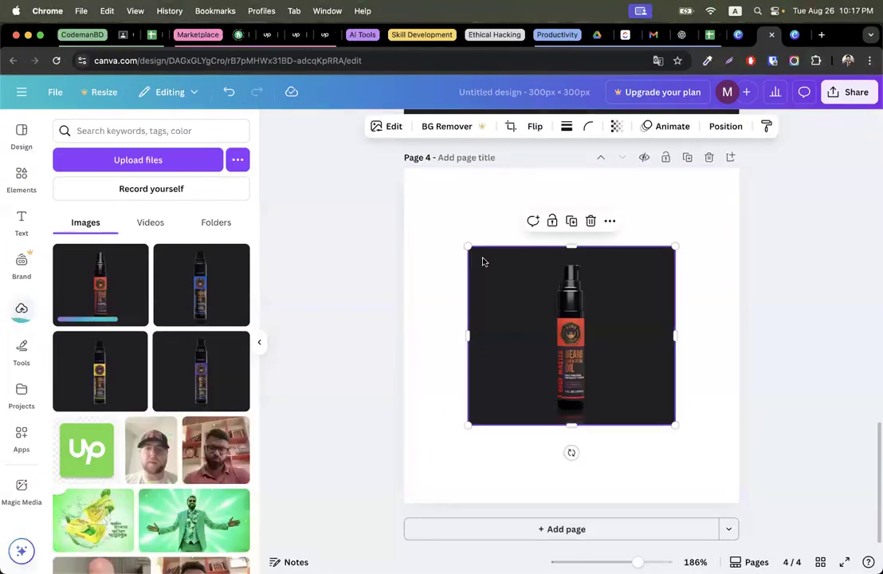
Enlarge the Bush Master image to about 347 × 300 px, centered over page 4, and check its alignment to the page
{"action": "left_click_drag", "start_coordinate": [470, 247], "coordinate": [391, 180]}
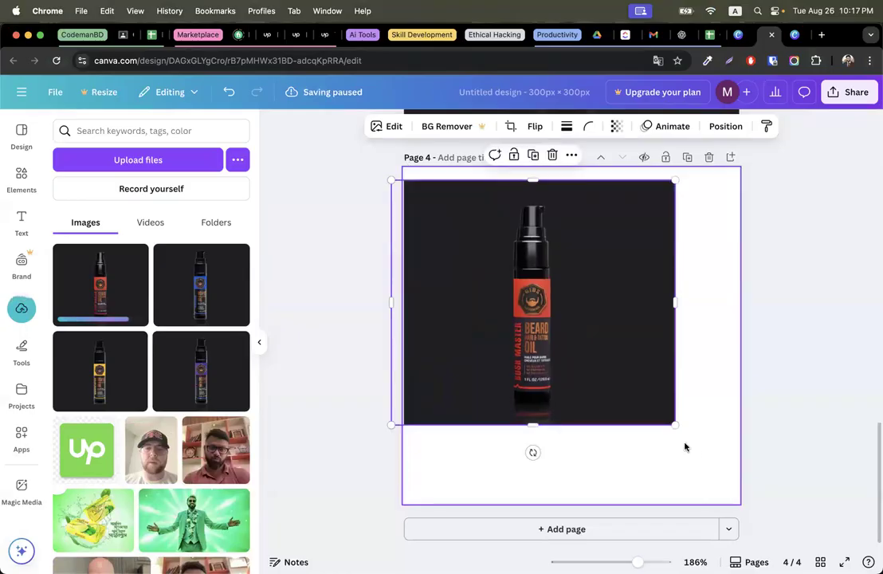
{"action": "left_click_drag", "start_coordinate": [675, 424], "coordinate": [743, 528]}
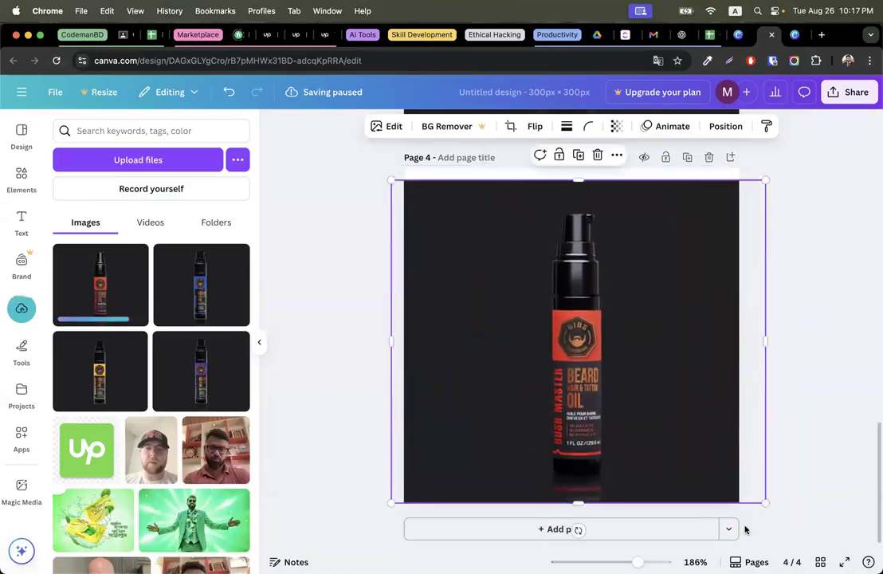
{"action": "left_click_drag", "start_coordinate": [391, 180], "coordinate": [380, 166]}
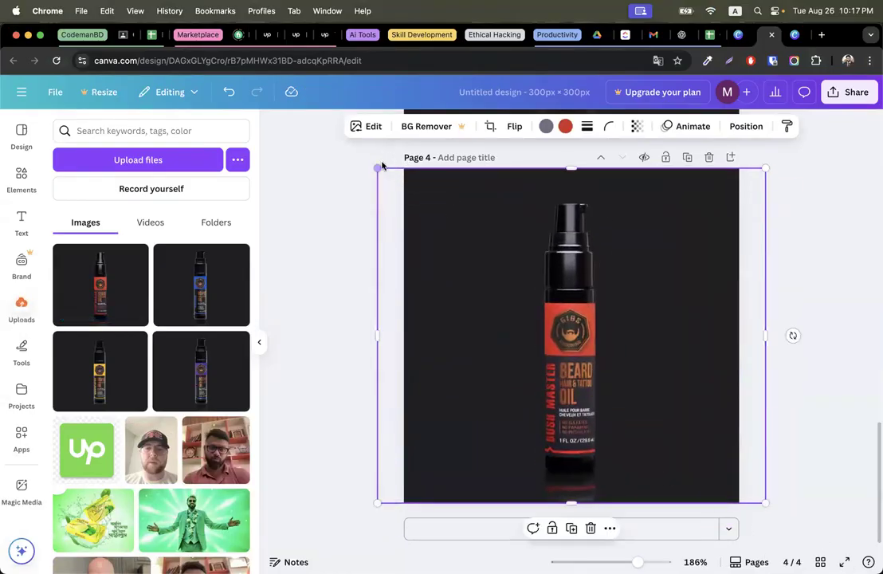
{"action": "left_click", "coordinate": [746, 126]}
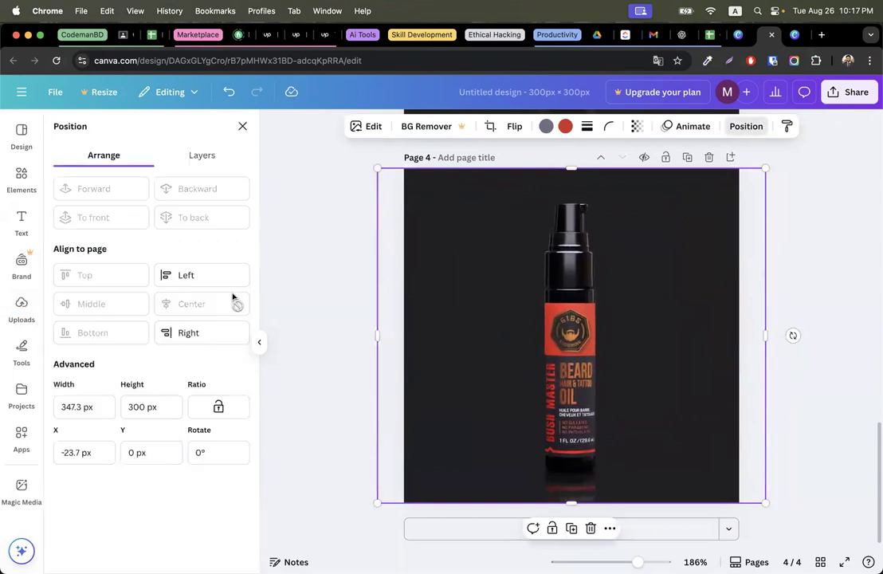
{"action": "left_click", "coordinate": [343, 279]}
Return to page 1 and title the design "beard"
{"action": "scroll", "coordinate": [656, 329], "scroll_direction": "up", "scroll_amount": 10}
{"action": "scroll", "coordinate": [657, 329], "scroll_direction": "up", "scroll_amount": 5}
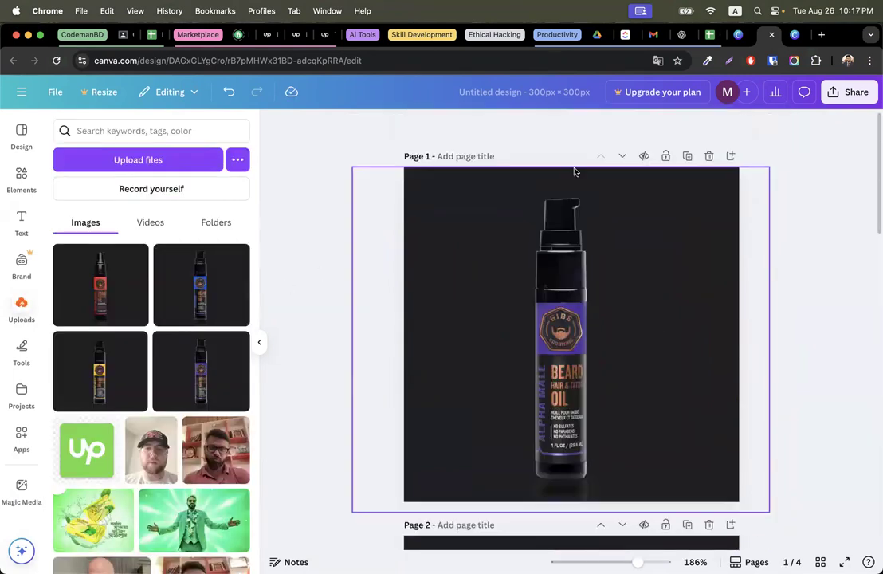
{"action": "type", "text": "beard"}
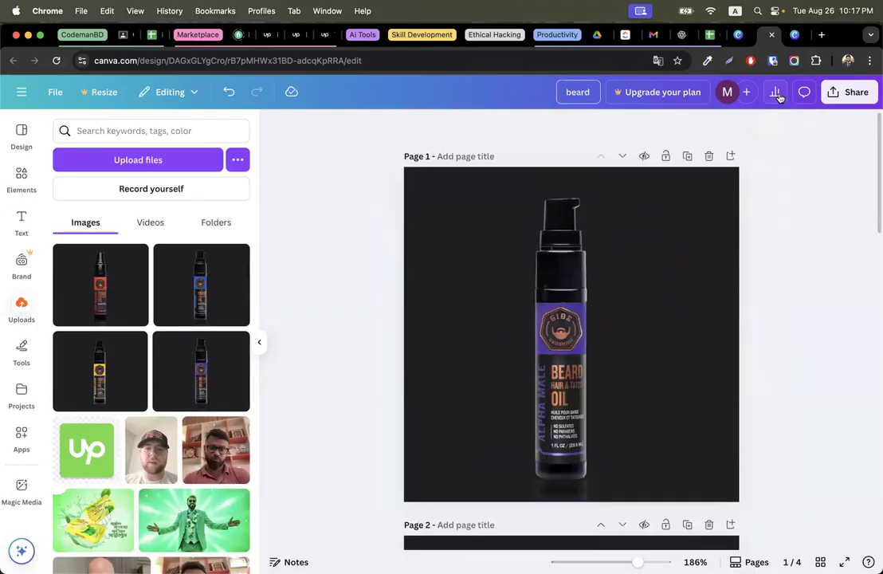
Download pages 1–4 of the design as JPG files at 300 × 300 px
{"action": "left_click", "coordinate": [853, 91]}
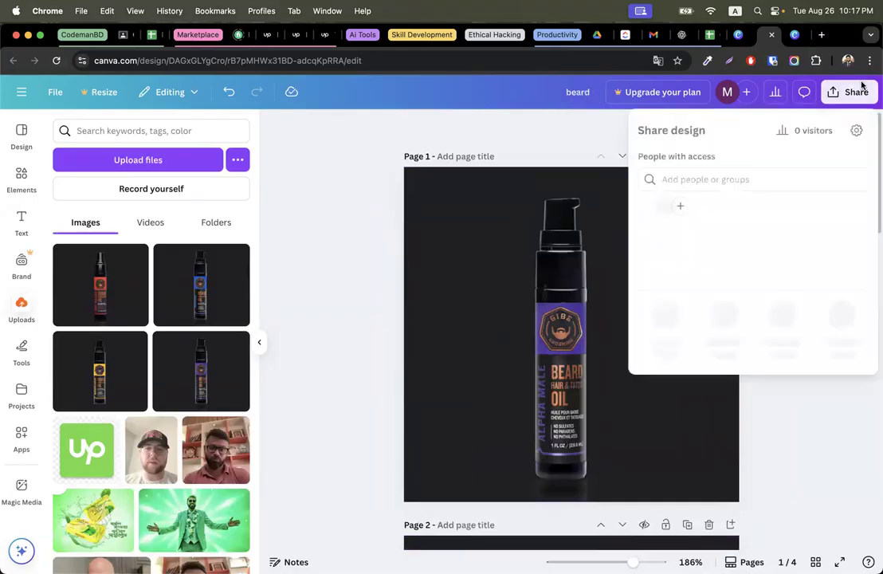
{"action": "left_click", "coordinate": [676, 340]}
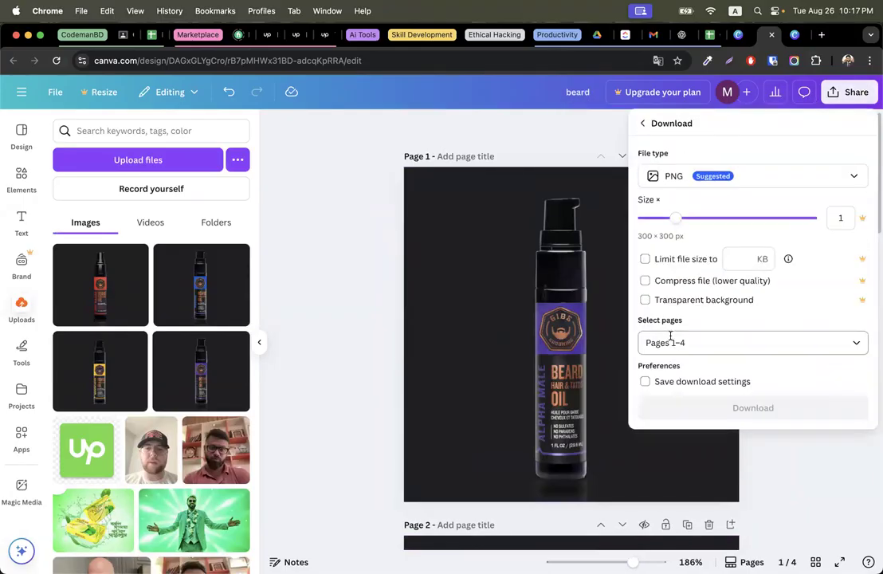
{"action": "left_click", "coordinate": [730, 177]}
{"action": "left_click", "coordinate": [729, 177]}
{"action": "left_click", "coordinate": [729, 176]}
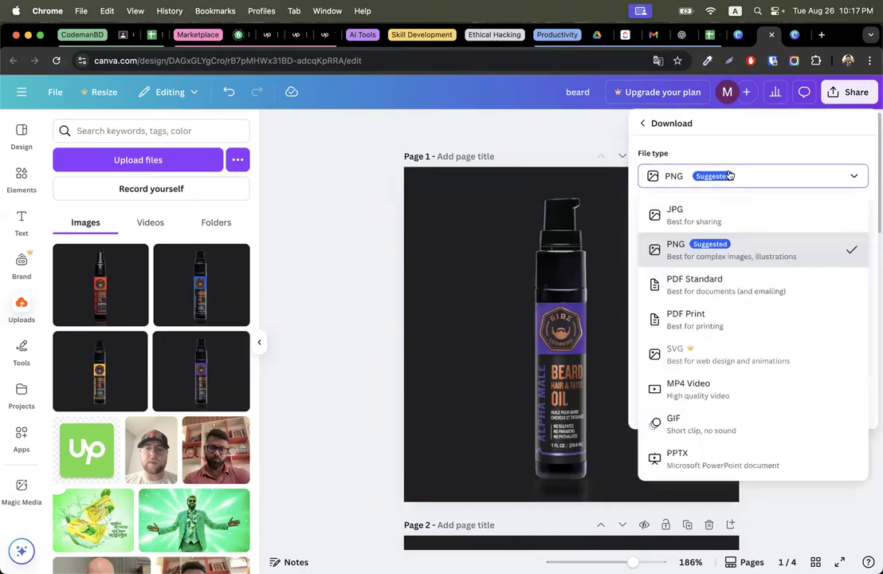
{"action": "left_click", "coordinate": [683, 226]}
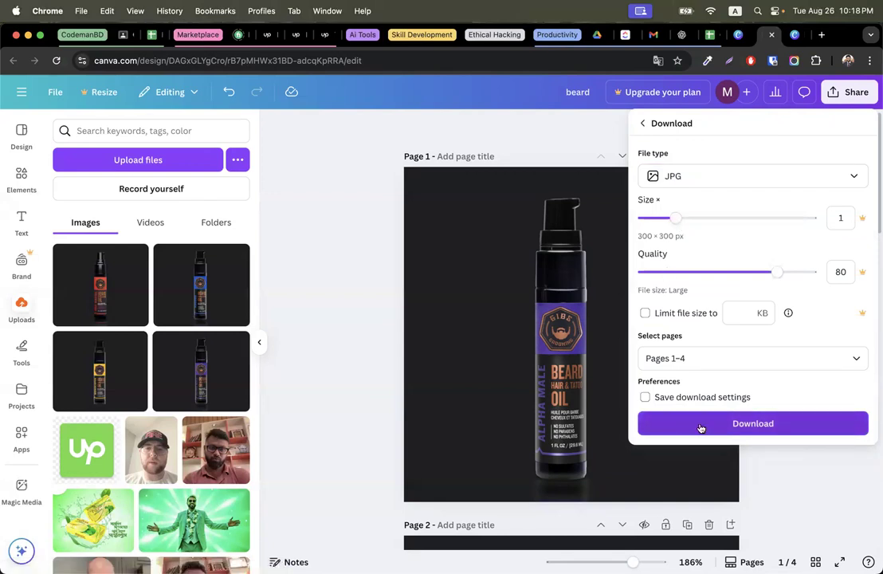
{"action": "left_click", "coordinate": [700, 427]}
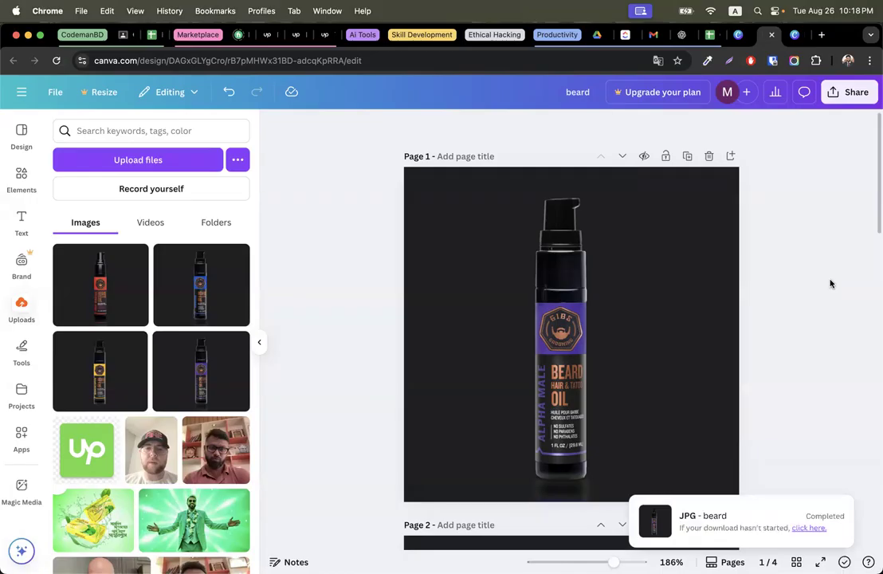
Show the downloaded beard.zip in the Downloads folder, extract it and preview the extracted JPG images
{"action": "key", "text": "Return"}
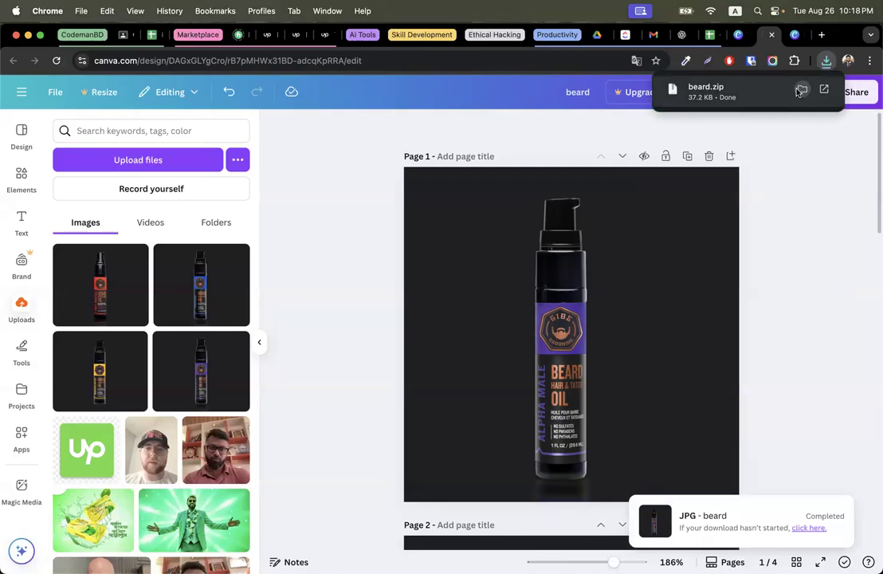
{"action": "left_click", "coordinate": [802, 91]}
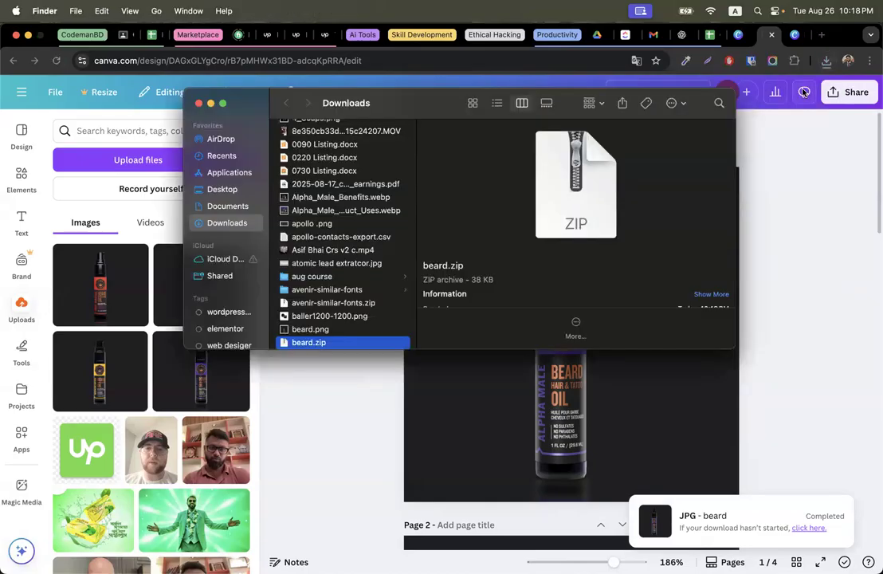
{"action": "scroll", "coordinate": [392, 285], "scroll_direction": "down", "scroll_amount": 2}
{"action": "double_click", "coordinate": [316, 290]}
{"action": "left_click", "coordinate": [455, 130]}
{"action": "key", "text": "Down"}
{"action": "key", "text": "Down"}
{"action": "key", "text": "Down"}
{"action": "key", "text": "super+h"}
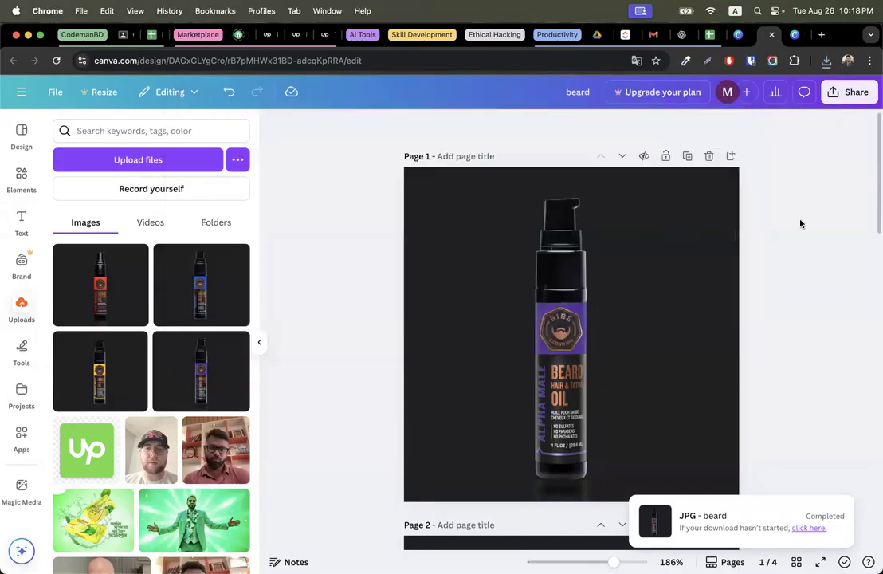
Switch to the Shopify Partners store list and log in to the gibsgroomingcmbd store
{"action": "key", "text": "ctrl+Right"}
{"action": "key", "text": "ctrl+Right"}
{"action": "key", "text": "ctrl+Right"}
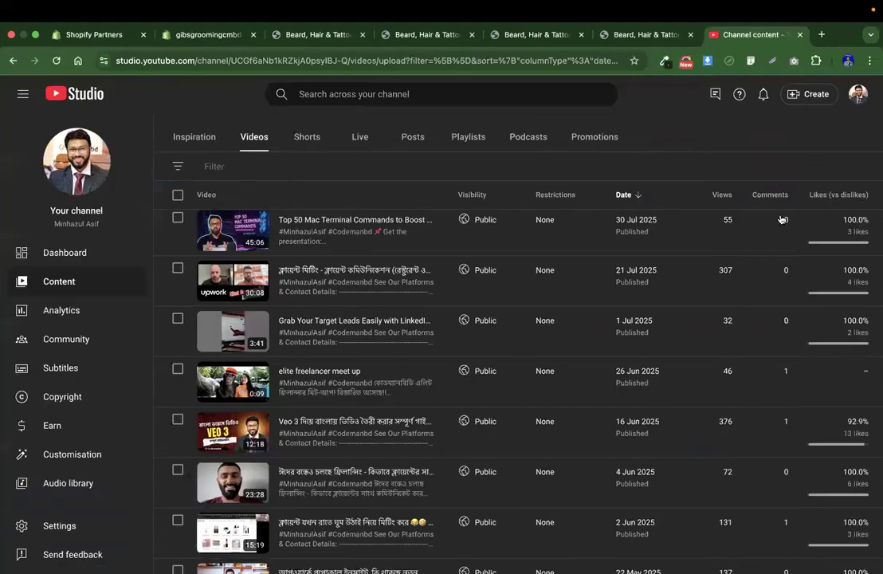
{"action": "left_click", "coordinate": [277, 34]}
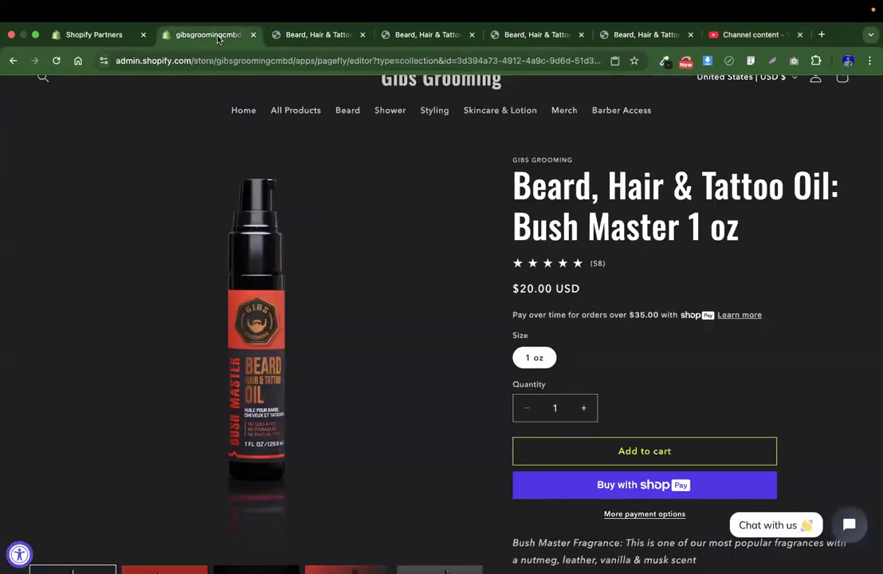
{"action": "left_click", "coordinate": [216, 35]}
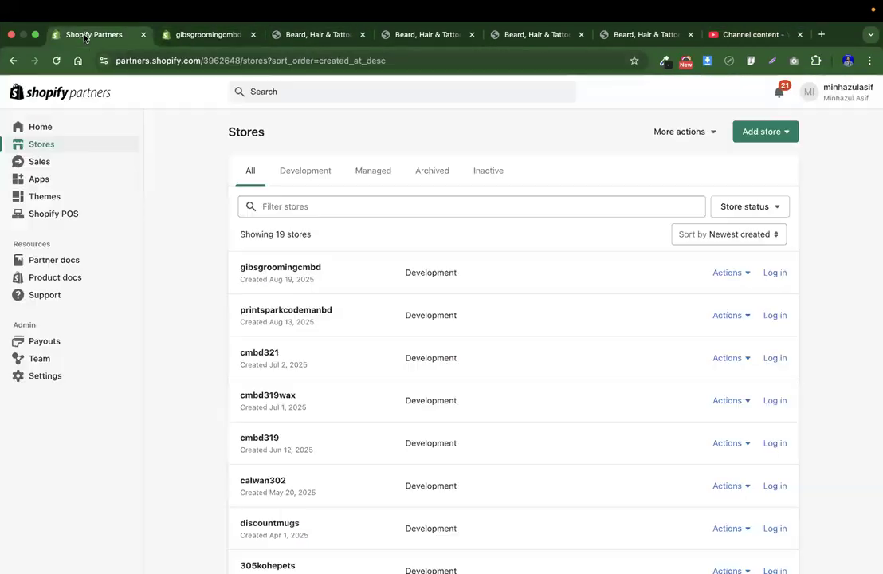
{"action": "left_click", "coordinate": [100, 36]}
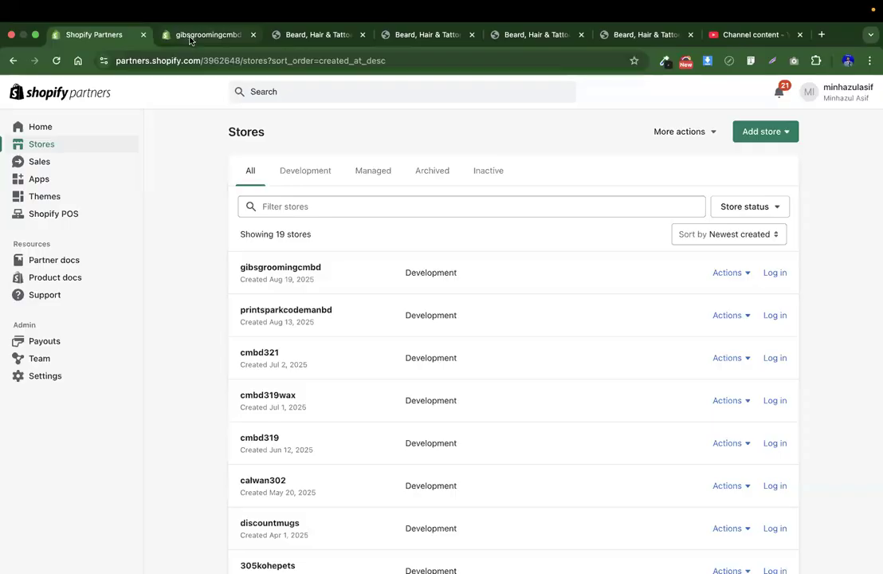
{"action": "left_click", "coordinate": [775, 273]}
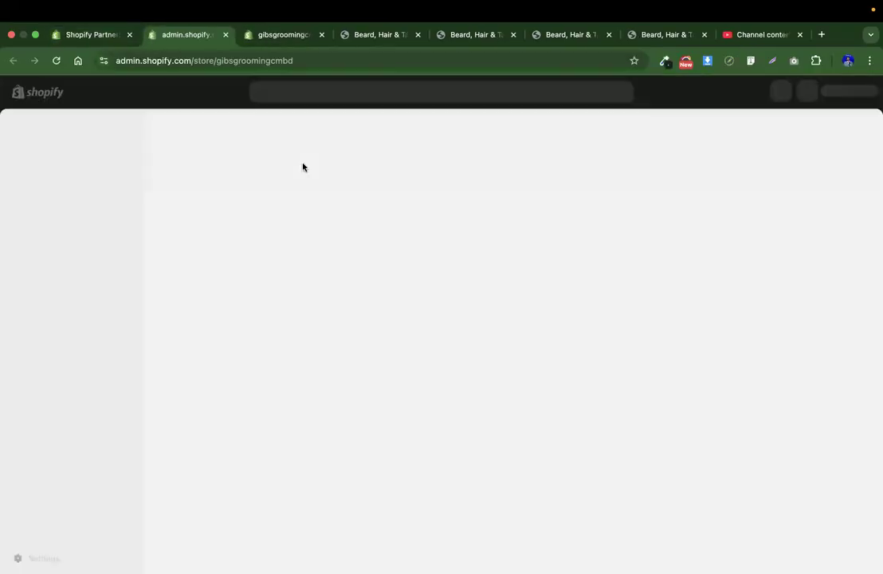
Open the Beard, Hair & Tattoo Oil: Bush Master 1 oz product and remove its main bottle image
{"action": "left_click", "coordinate": [56, 161]}
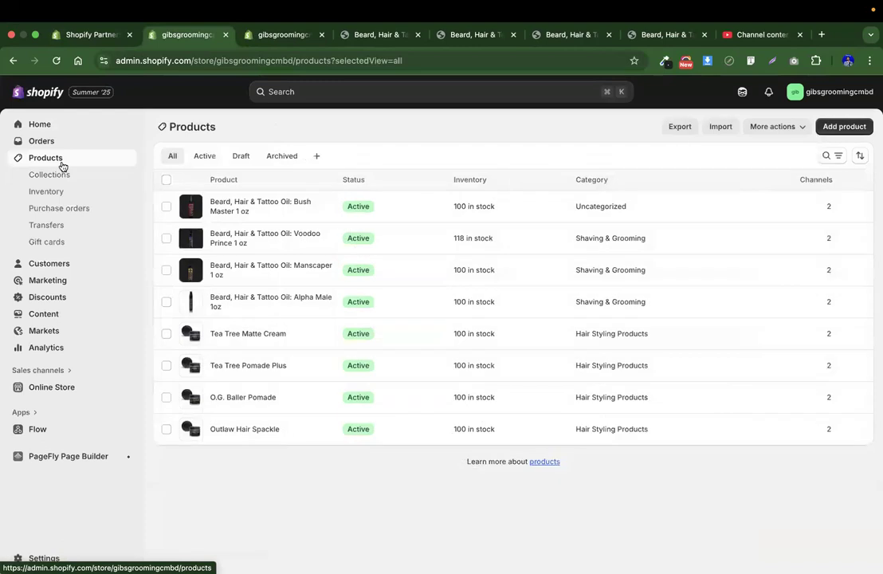
{"action": "left_click", "coordinate": [232, 212]}
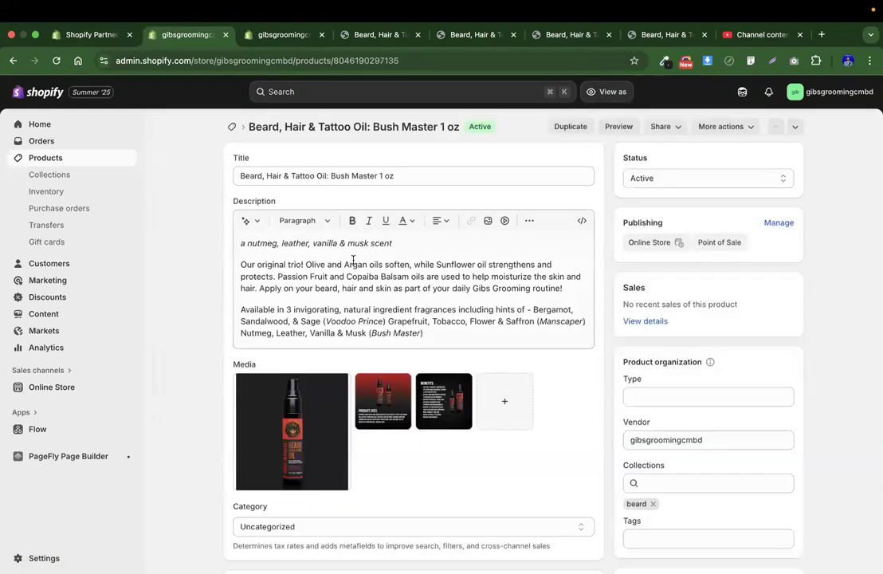
{"action": "scroll", "coordinate": [313, 408], "scroll_direction": "down", "scroll_amount": 3}
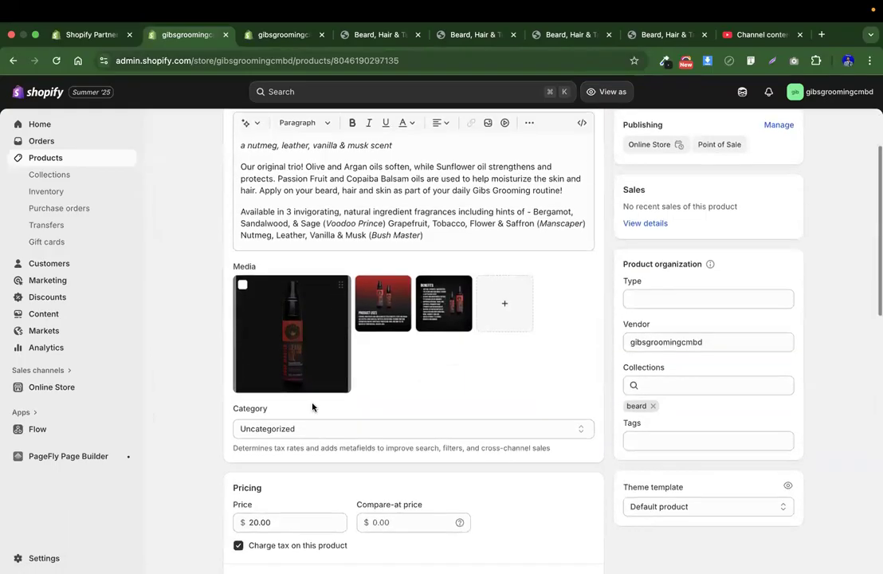
{"action": "left_click", "coordinate": [243, 285]}
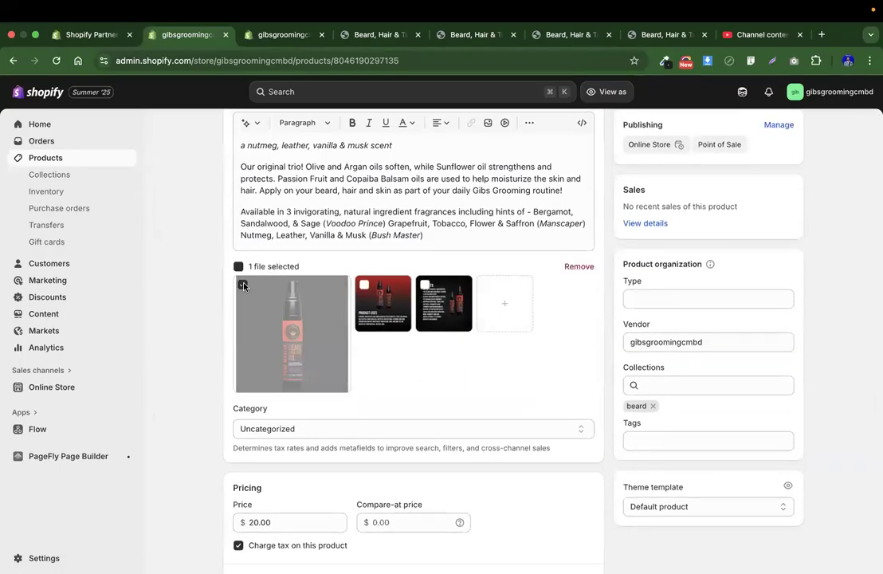
{"action": "left_click", "coordinate": [577, 268]}
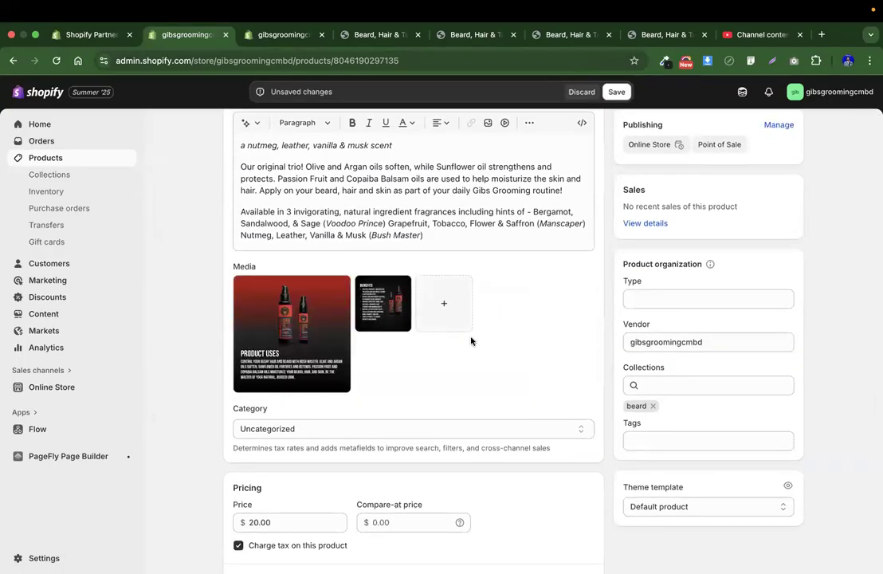
Start adding media to the Bush Master product and browse to the beard folder in Downloads
{"action": "scroll", "coordinate": [471, 338], "scroll_direction": "down", "scroll_amount": 1}
{"action": "left_click", "coordinate": [448, 278]}
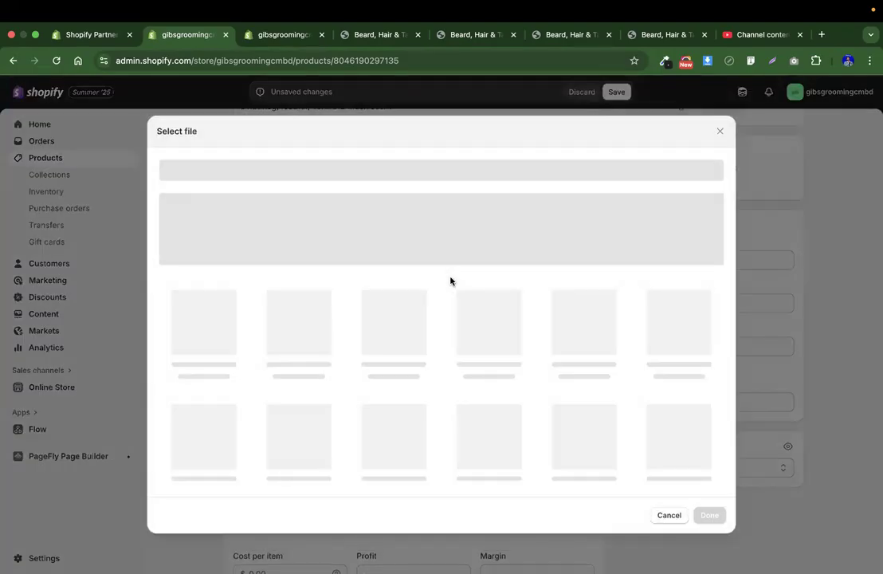
{"action": "left_click", "coordinate": [389, 243]}
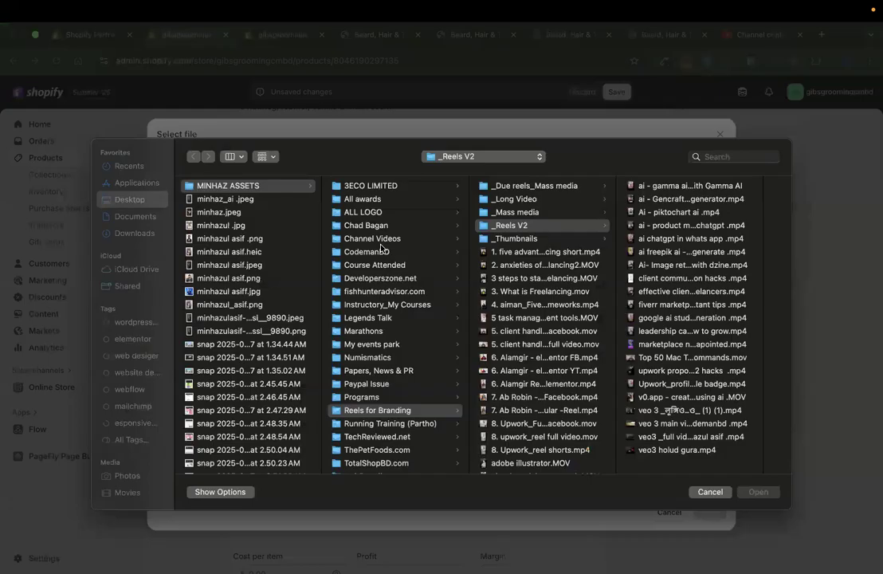
{"action": "left_click", "coordinate": [112, 235]}
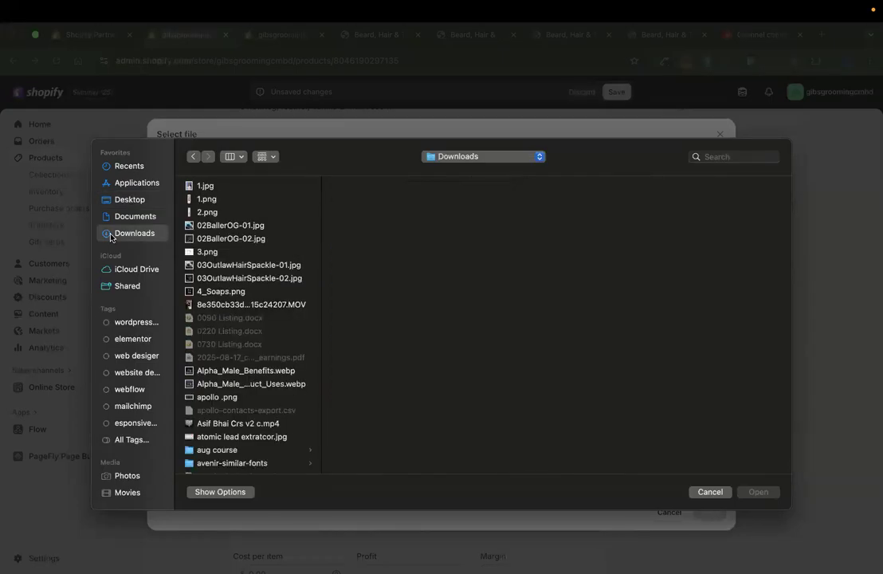
{"action": "type", "text": "brian"}
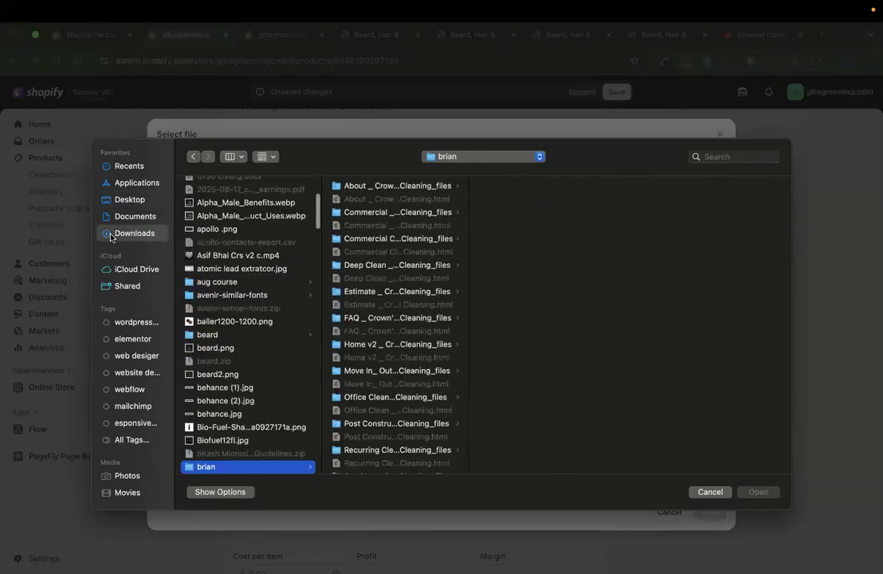
{"action": "scroll", "coordinate": [257, 338], "scroll_direction": "down", "scroll_amount": 3}
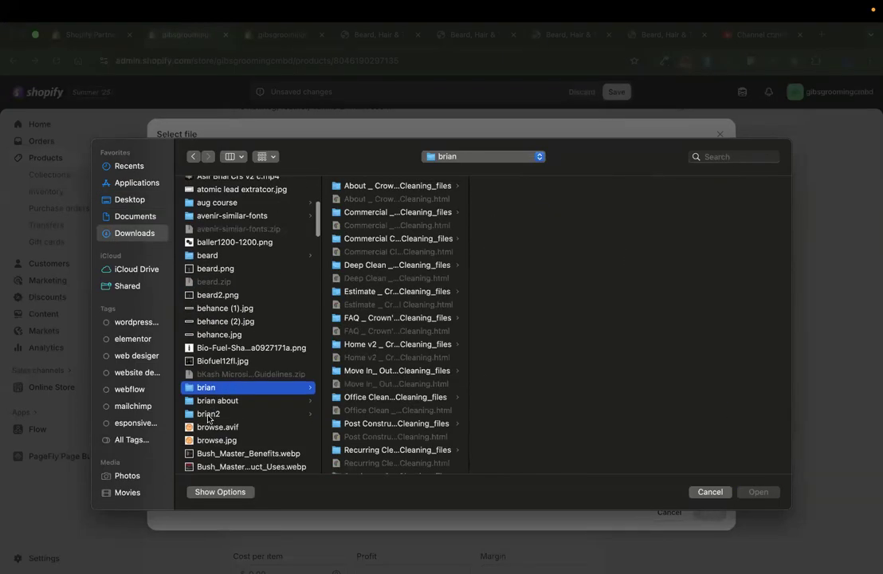
{"action": "type", "text": "beard"}
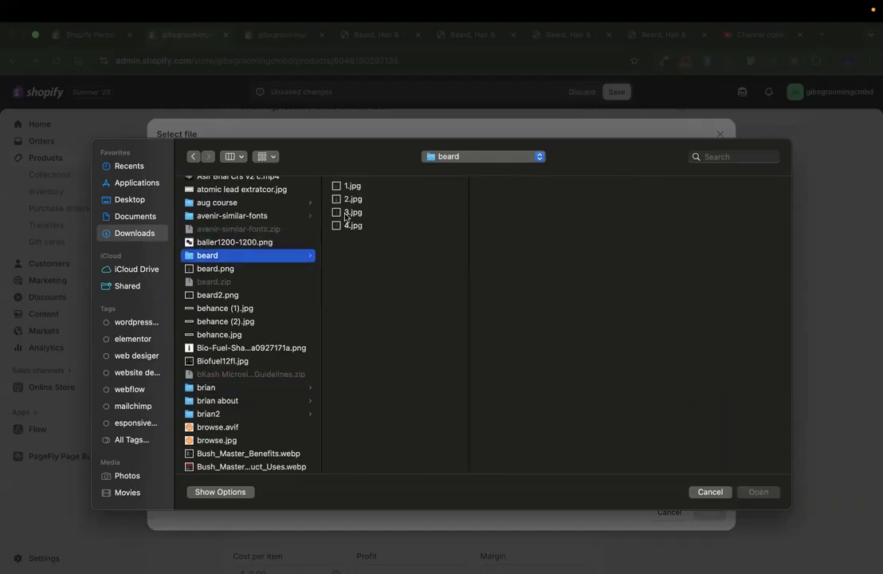
Upload 4.jpg as the first media image of the Bush Master product and save the product
{"action": "key", "text": "Right"}
{"action": "key", "text": "Down"}
{"action": "key", "text": "Down"}
{"action": "key", "text": "Down"}
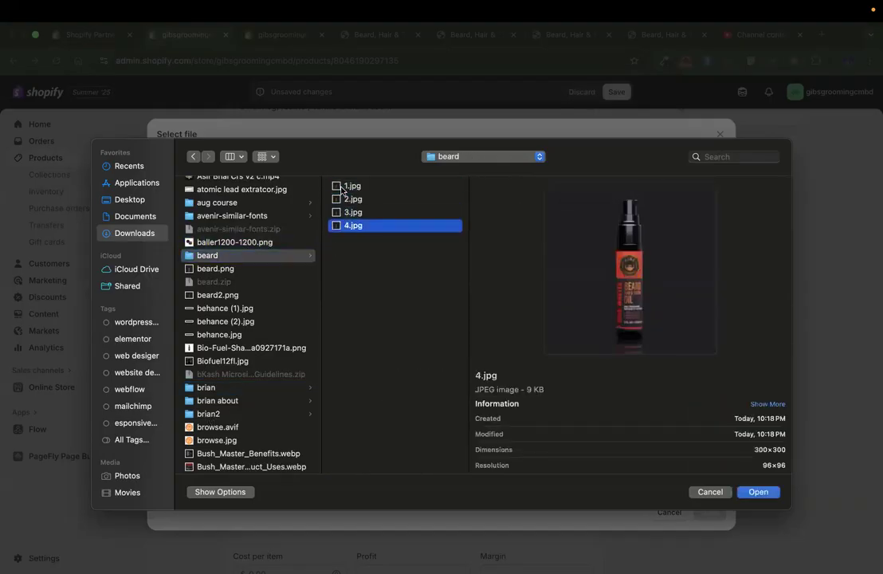
{"action": "key", "text": "Return"}
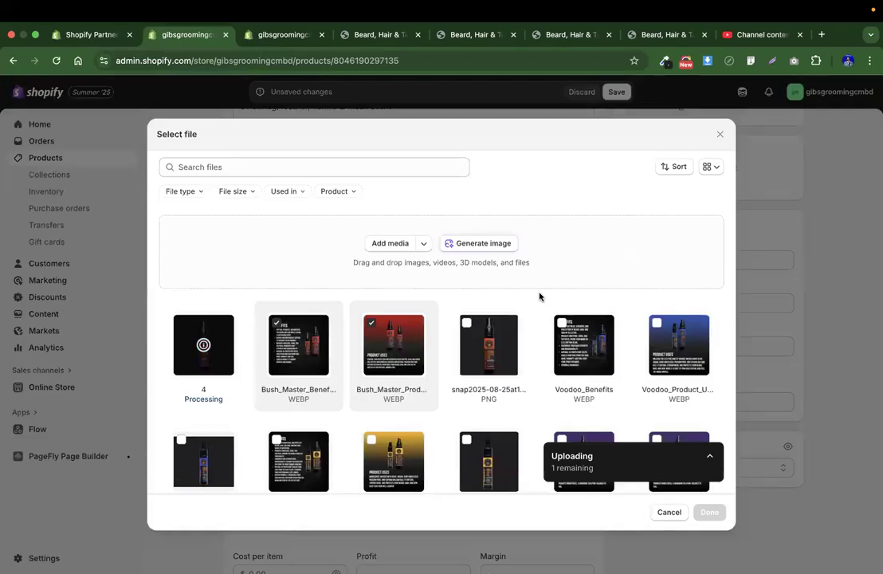
{"action": "left_click", "coordinate": [718, 517]}
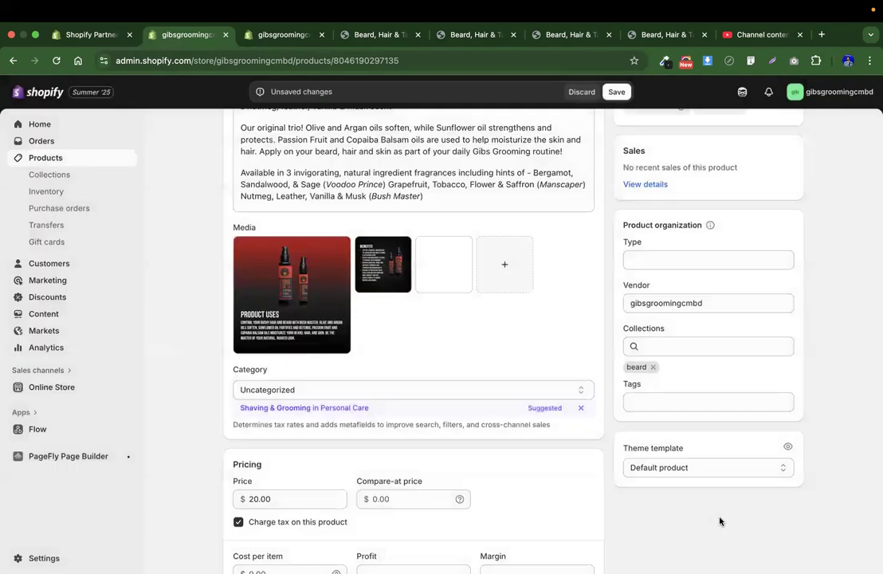
{"action": "left_click_drag", "start_coordinate": [438, 267], "coordinate": [259, 266]}
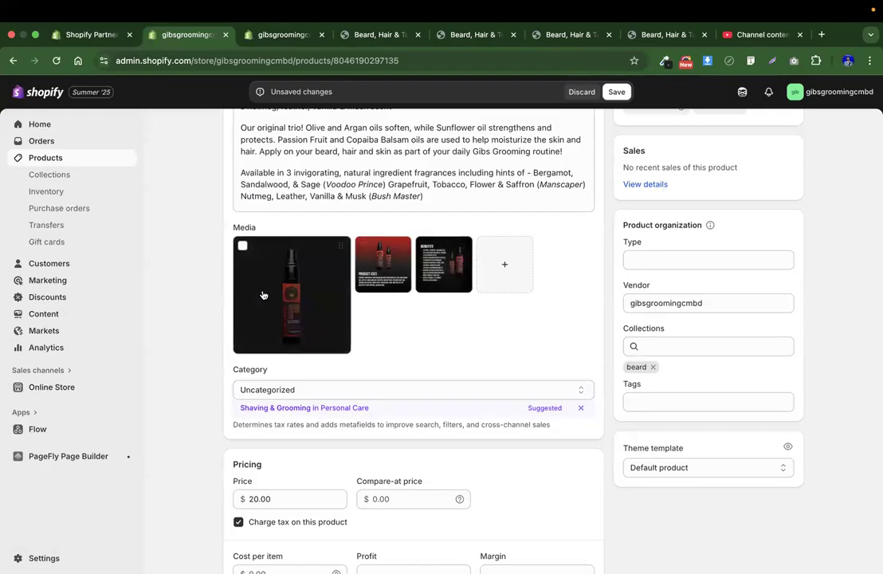
{"action": "left_click", "coordinate": [616, 92]}
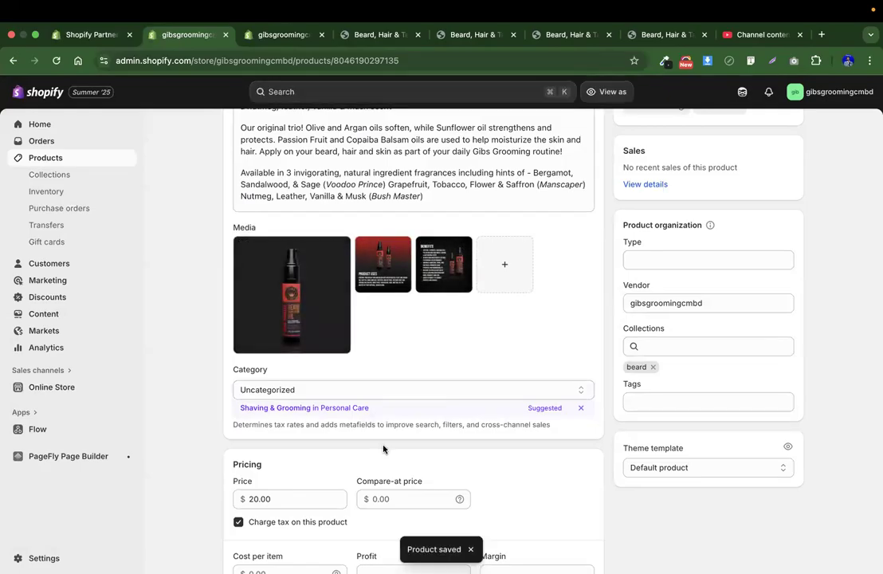
Open the Beard, Hair & Tattoo Oil: Voodoo Prince 1 oz product and remove its main bottle image
{"action": "left_click", "coordinate": [50, 159]}
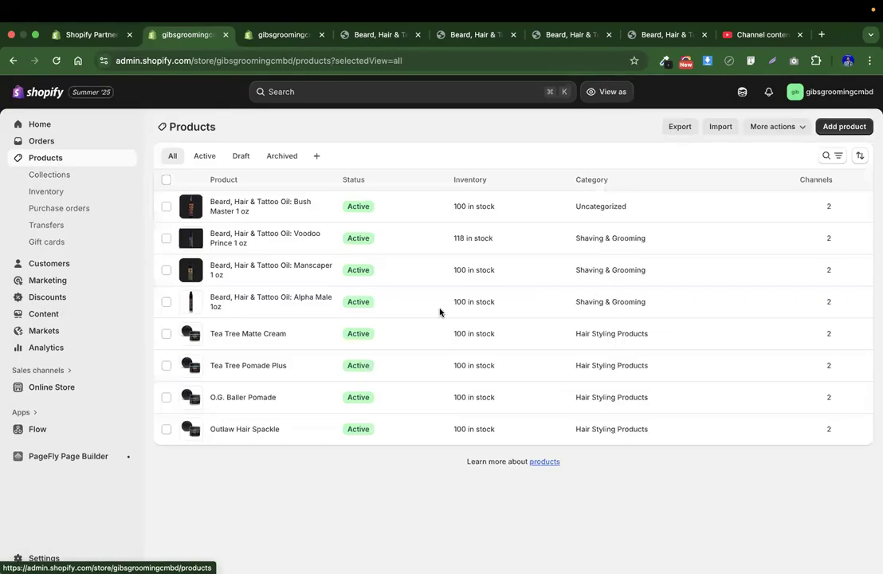
{"action": "left_click", "coordinate": [239, 233]}
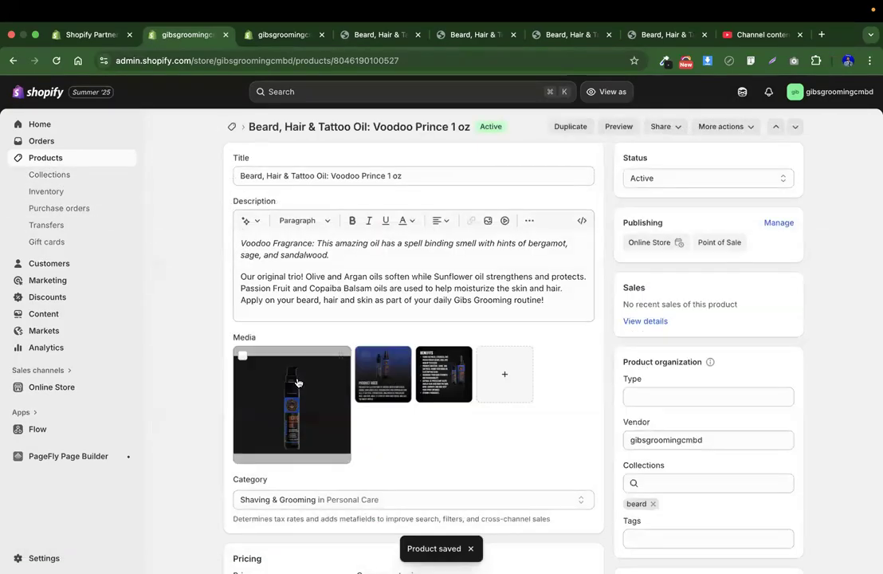
{"action": "left_click", "coordinate": [242, 356]}
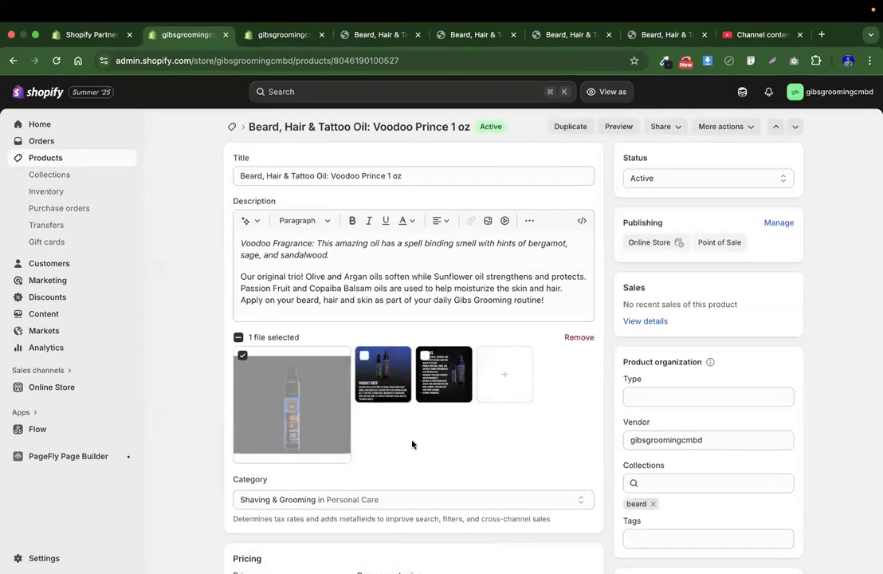
{"action": "left_click", "coordinate": [572, 336]}
Upload 3.jpg from the beard folder as the first media image of the Voodoo Prince product and save the product
{"action": "left_click", "coordinate": [438, 378]}
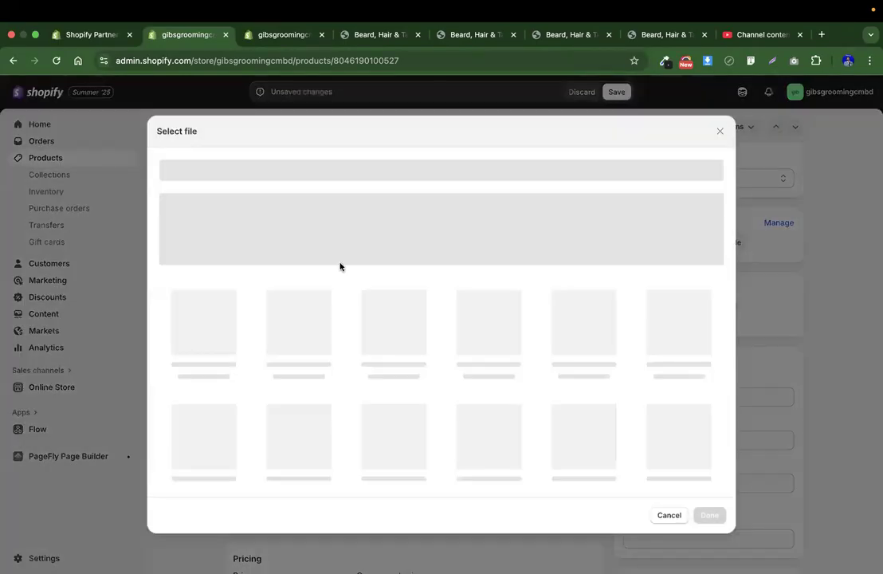
{"action": "left_click", "coordinate": [398, 243]}
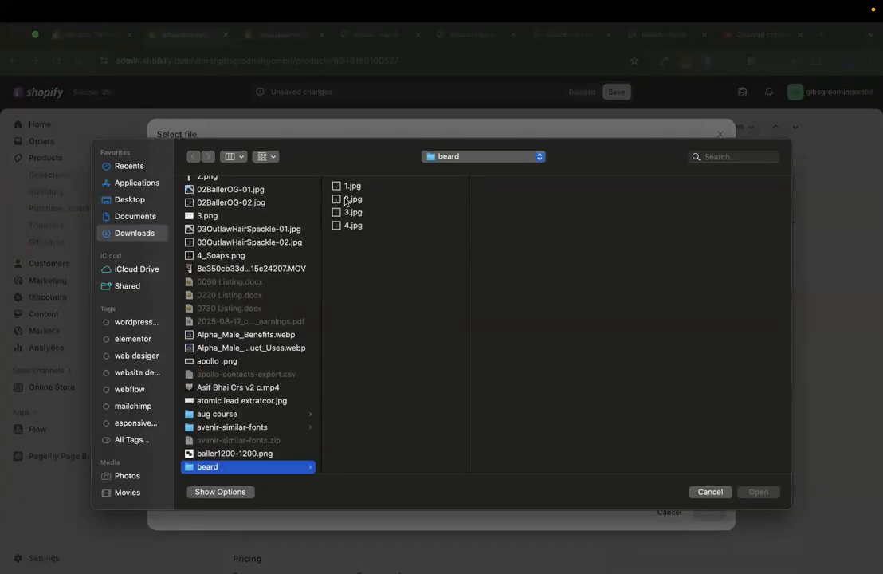
{"action": "key", "text": "Down"}
{"action": "key", "text": "Down"}
{"action": "key", "text": "Down"}
{"action": "key", "text": "Down"}
{"action": "key", "text": "Up"}
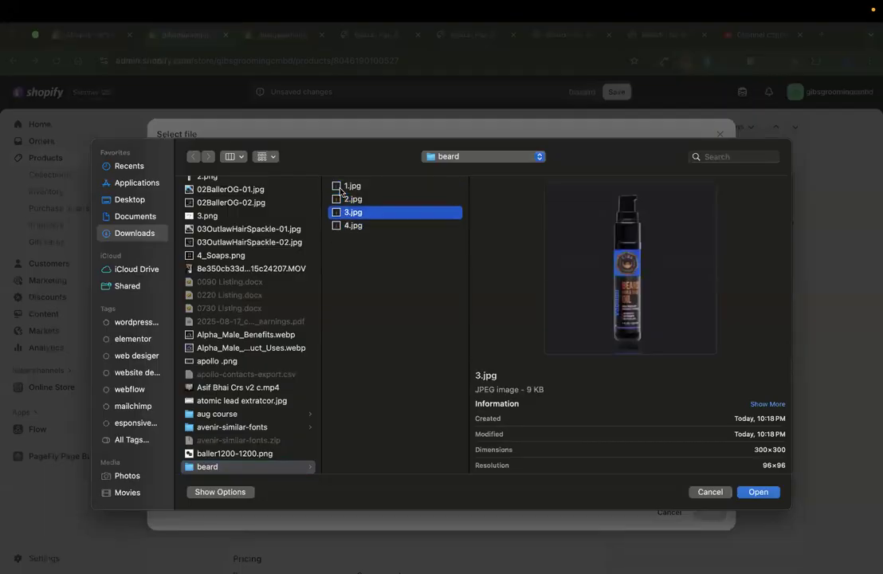
{"action": "key", "text": "Return"}
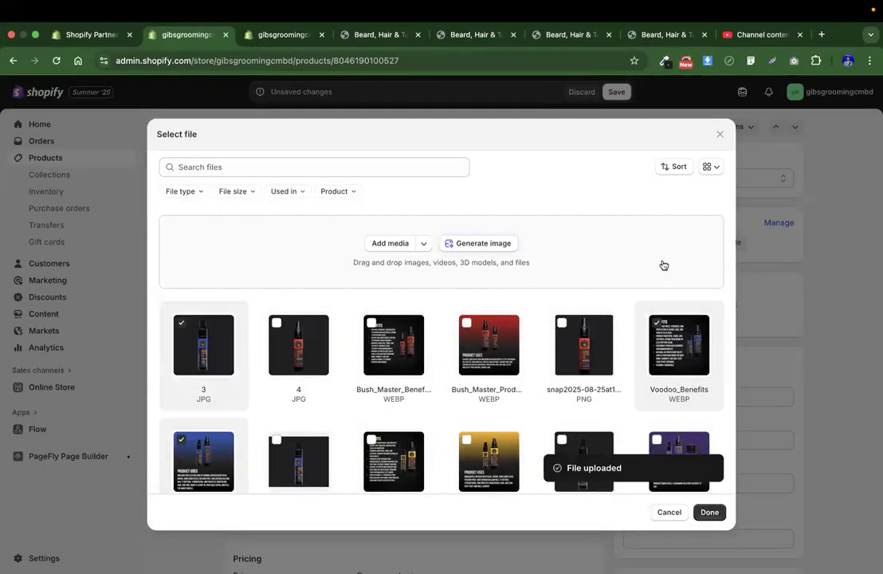
{"action": "left_click", "coordinate": [709, 512]}
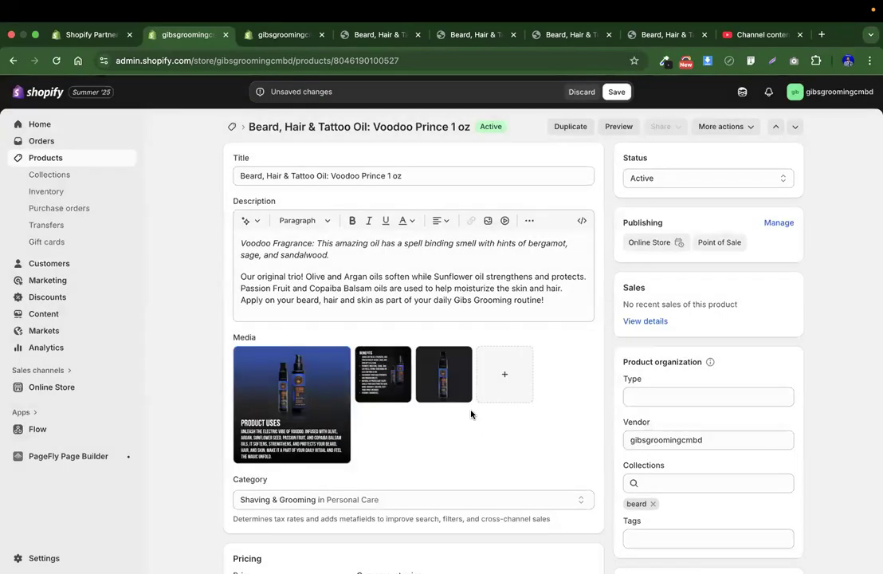
{"action": "left_click_drag", "start_coordinate": [444, 371], "coordinate": [267, 386]}
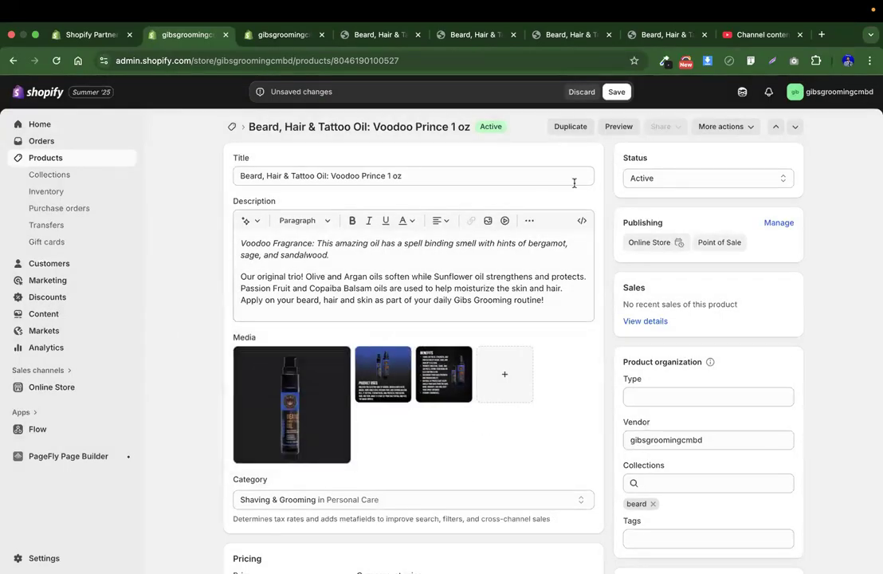
{"action": "left_click", "coordinate": [618, 93]}
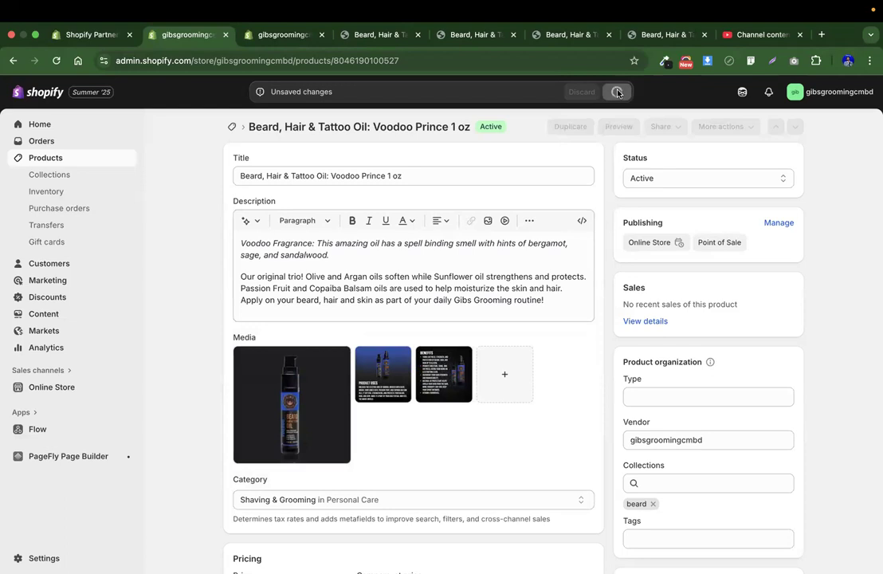
Open the Beard, Hair & Tattoo Oil: Manscaper 1 oz product and remove its main bottle image
{"action": "left_click", "coordinate": [48, 160]}
{"action": "left_click", "coordinate": [249, 271]}
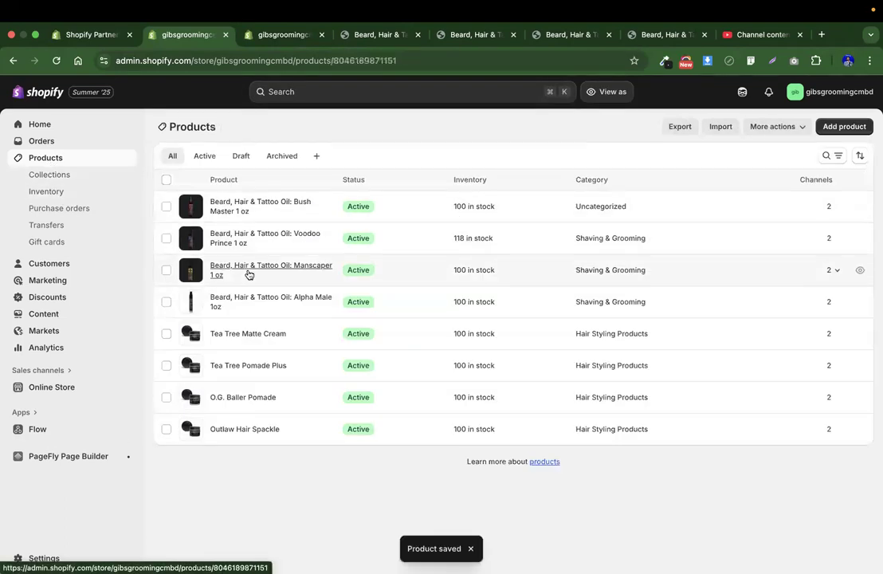
{"action": "scroll", "coordinate": [505, 359], "scroll_direction": "down", "scroll_amount": 2}
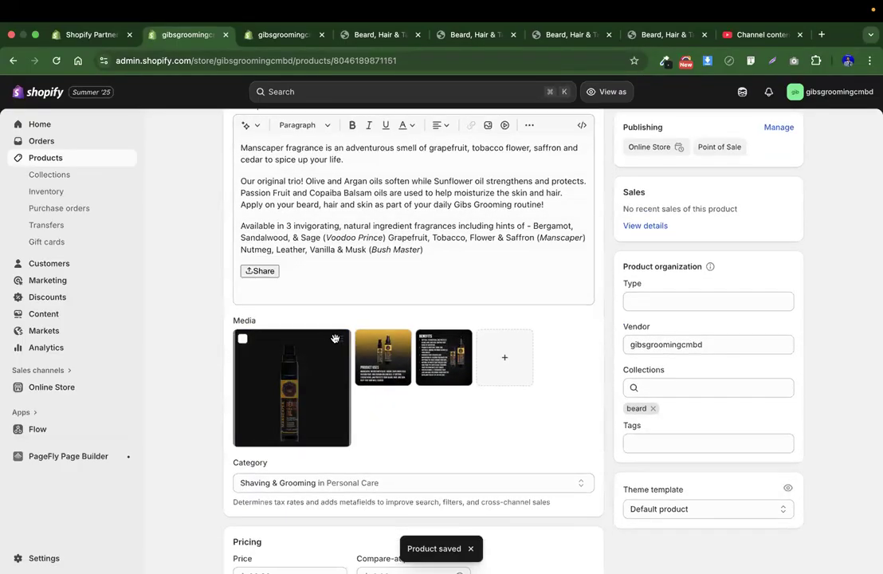
{"action": "left_click", "coordinate": [243, 339]}
{"action": "left_click", "coordinate": [578, 322]}
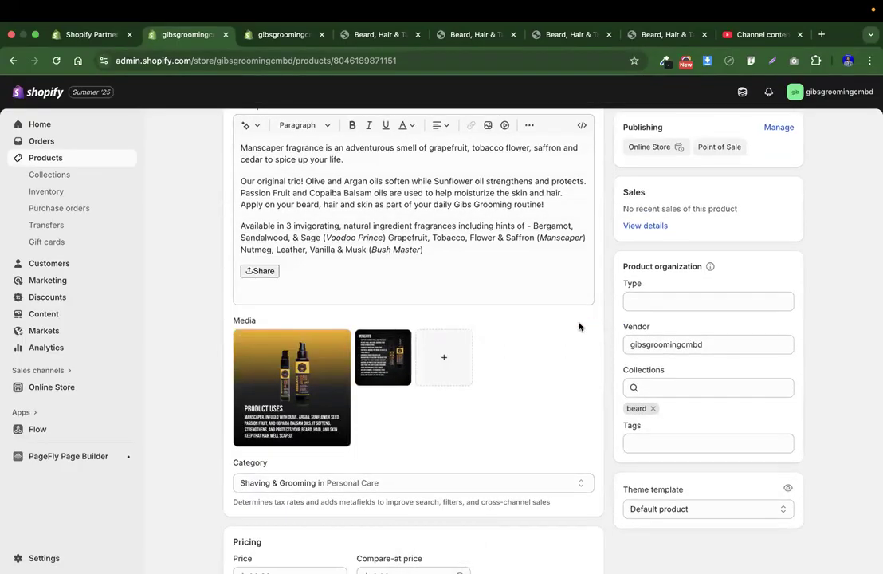
Upload 2.jpg from the beard folder as the first media image of the Manscaper product and save the product
{"action": "left_click", "coordinate": [441, 358]}
{"action": "left_click", "coordinate": [376, 241]}
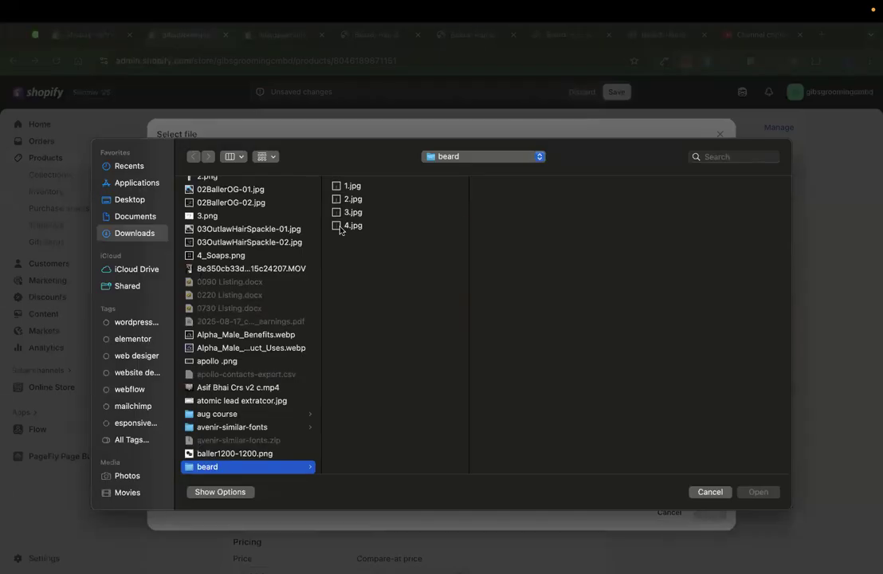
{"action": "left_click", "coordinate": [340, 227]}
{"action": "key", "text": "Up"}
{"action": "key", "text": "Up"}
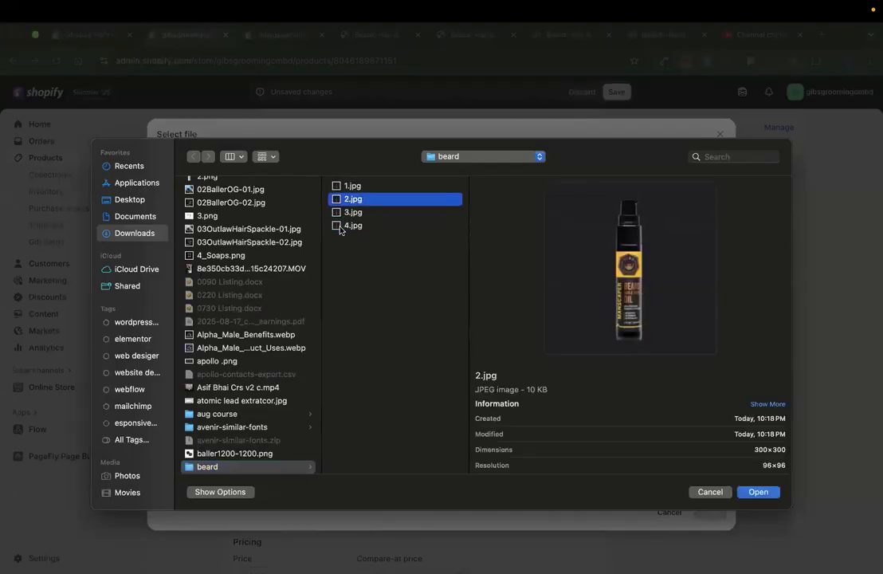
{"action": "key", "text": "Return"}
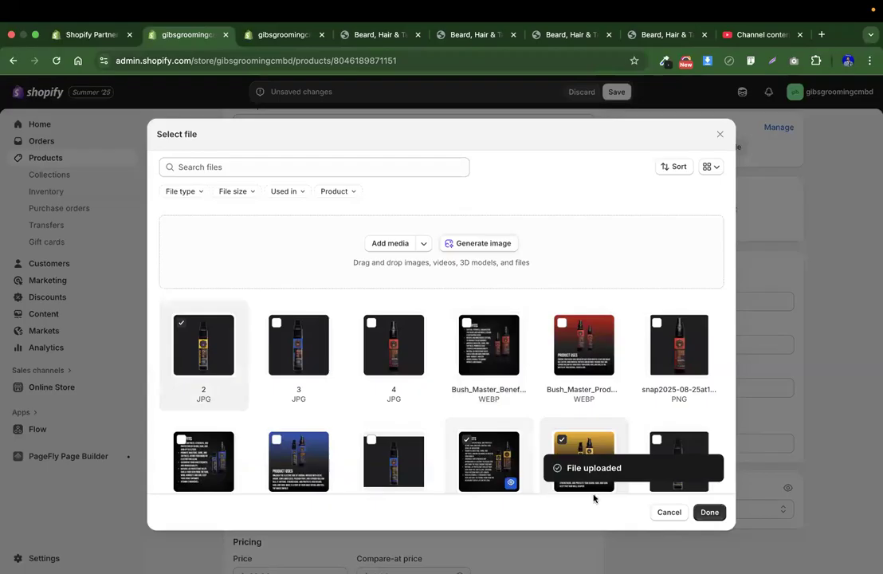
{"action": "left_click", "coordinate": [709, 512]}
{"action": "left_click_drag", "start_coordinate": [444, 359], "coordinate": [257, 359]}
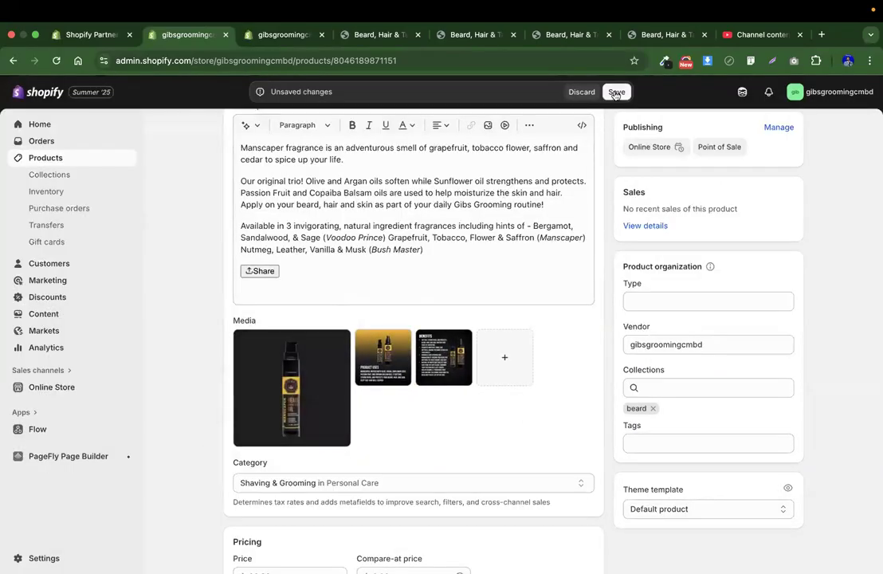
{"action": "left_click", "coordinate": [616, 92]}
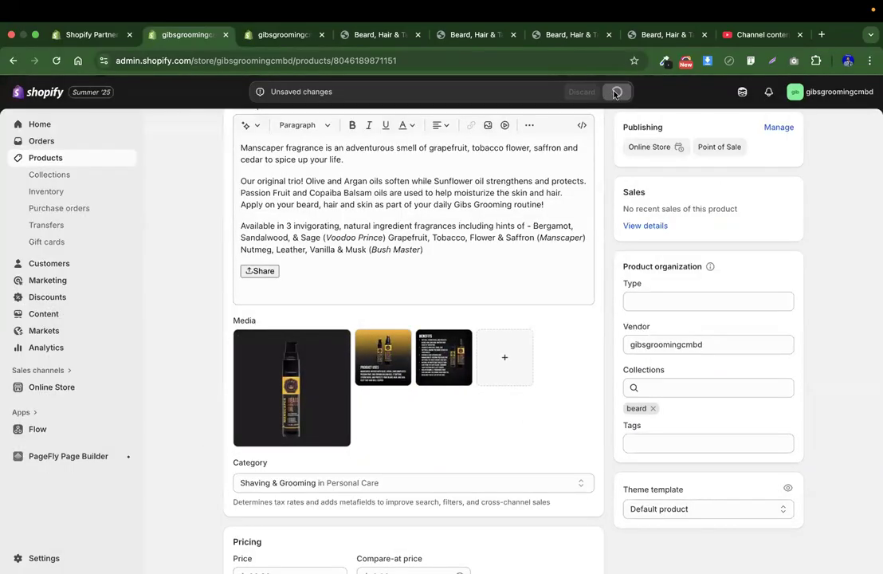
Open the Beard, Hair & Tattoo Oil: Alpha Male 1oz product and remove its main bottle image
{"action": "left_click", "coordinate": [68, 160]}
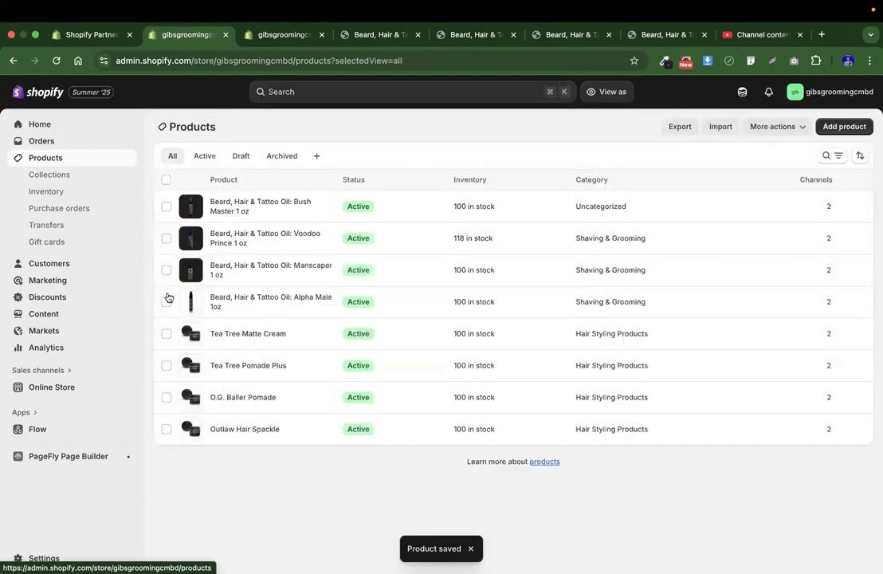
{"action": "left_click", "coordinate": [250, 302]}
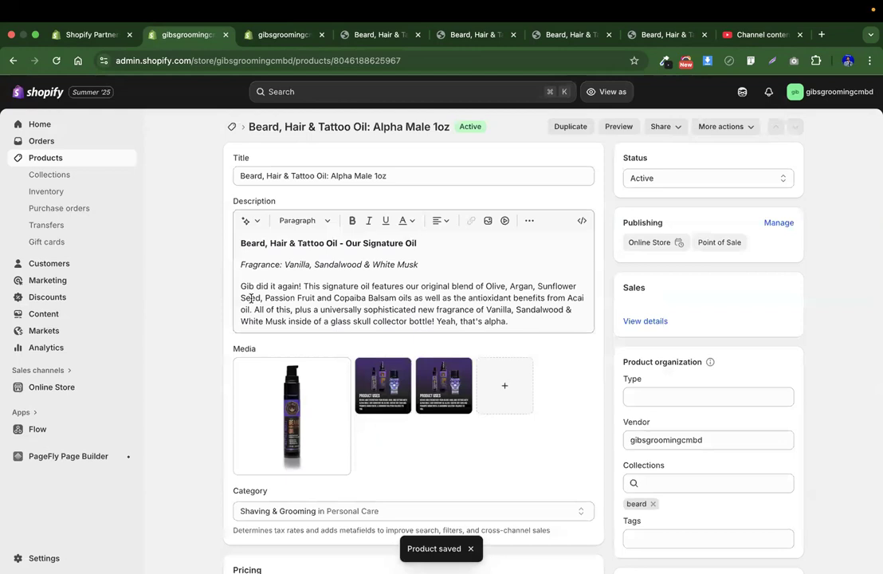
{"action": "left_click", "coordinate": [242, 367]}
{"action": "left_click", "coordinate": [576, 351]}
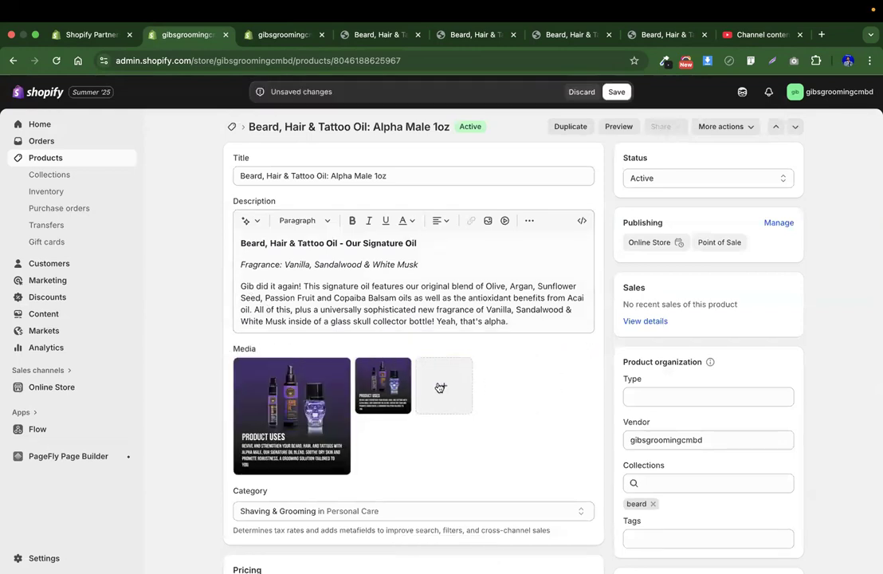
Upload 1.jpg from the beard folder as the first media image of the Alpha Male product and save the product
{"action": "left_click", "coordinate": [437, 384]}
{"action": "left_click", "coordinate": [388, 242]}
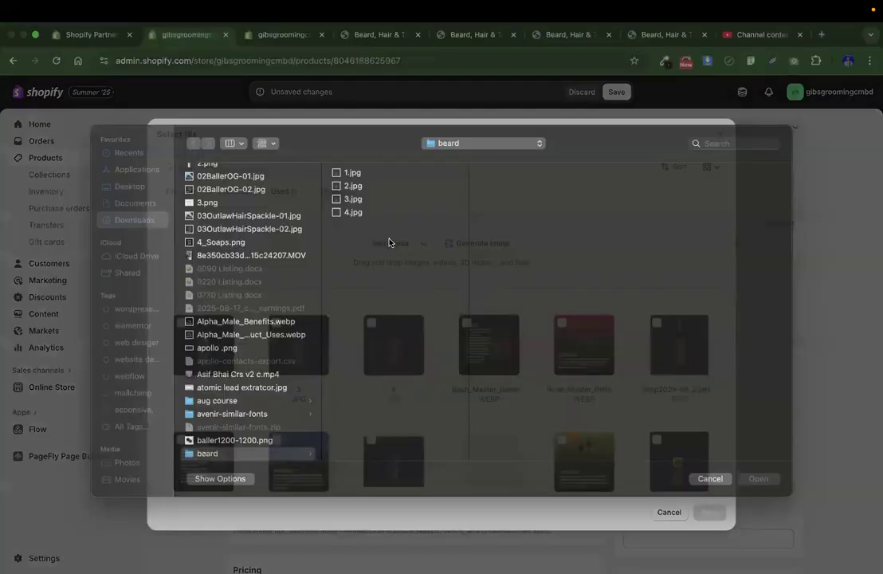
{"action": "left_click", "coordinate": [350, 186]}
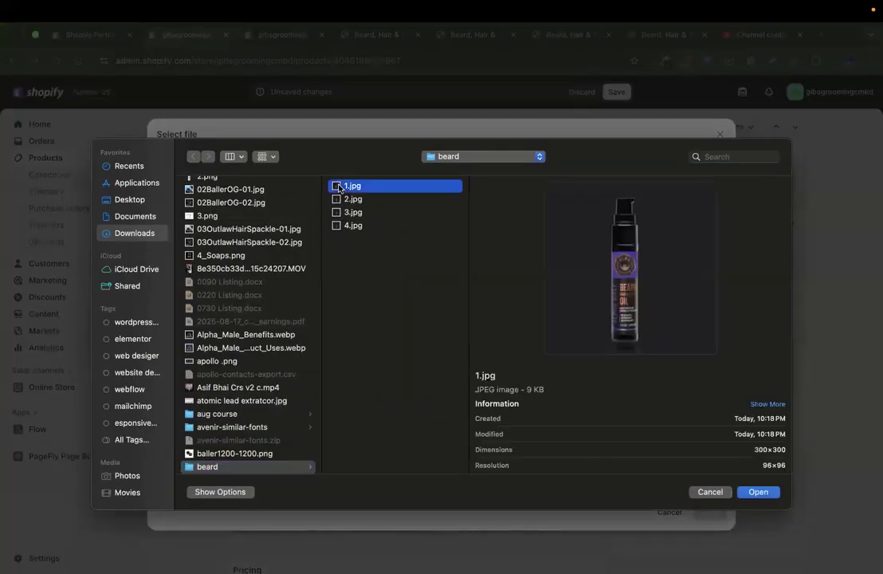
{"action": "double_click", "coordinate": [338, 186]}
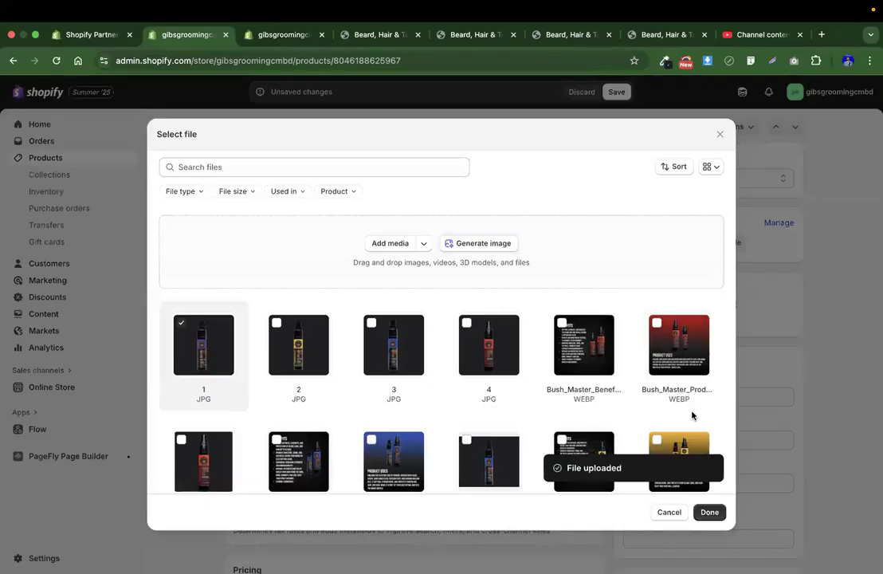
{"action": "left_click", "coordinate": [717, 510]}
{"action": "left_click_drag", "start_coordinate": [449, 395], "coordinate": [279, 399]}
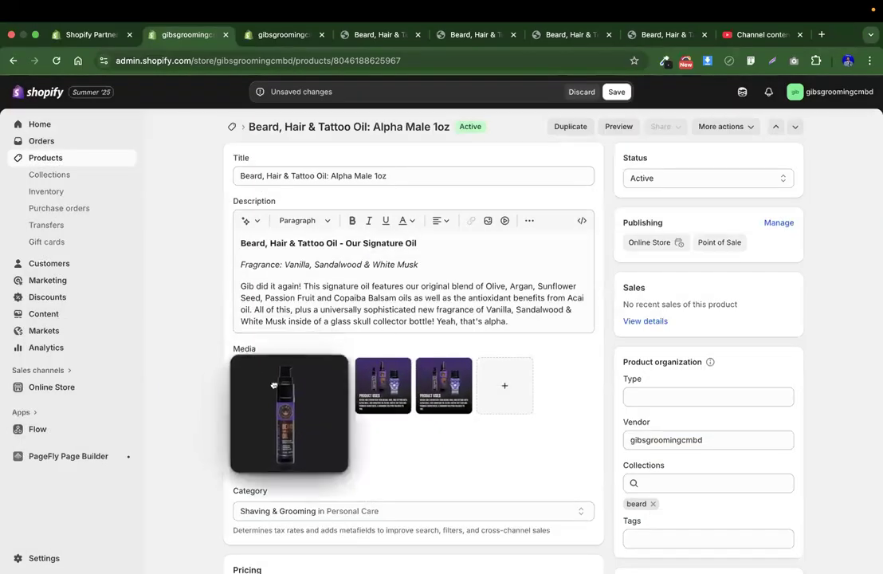
{"action": "left_click", "coordinate": [616, 92]}
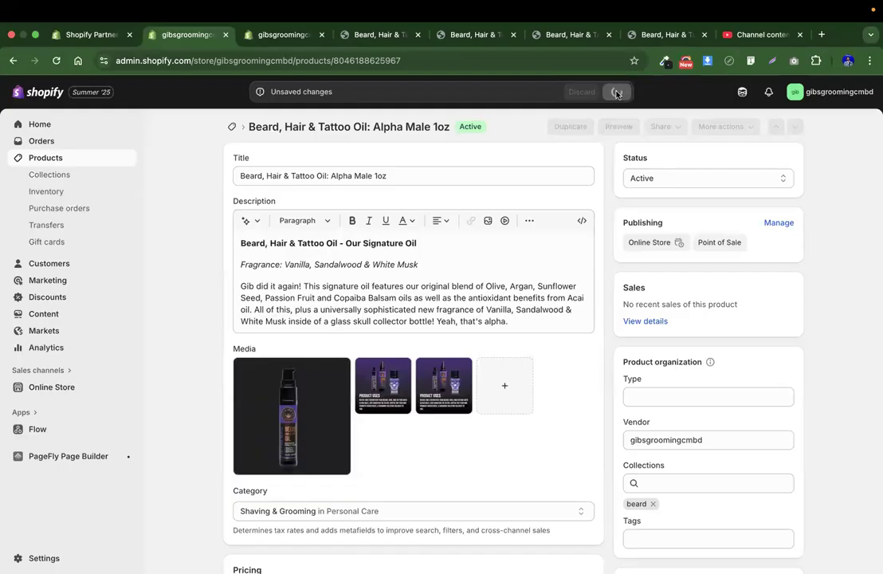
Return to the PageFly editor and delete the product list with quantity selectors beneath the "Upgrade To A Smart Home Today" heading
{"action": "left_click", "coordinate": [62, 159]}
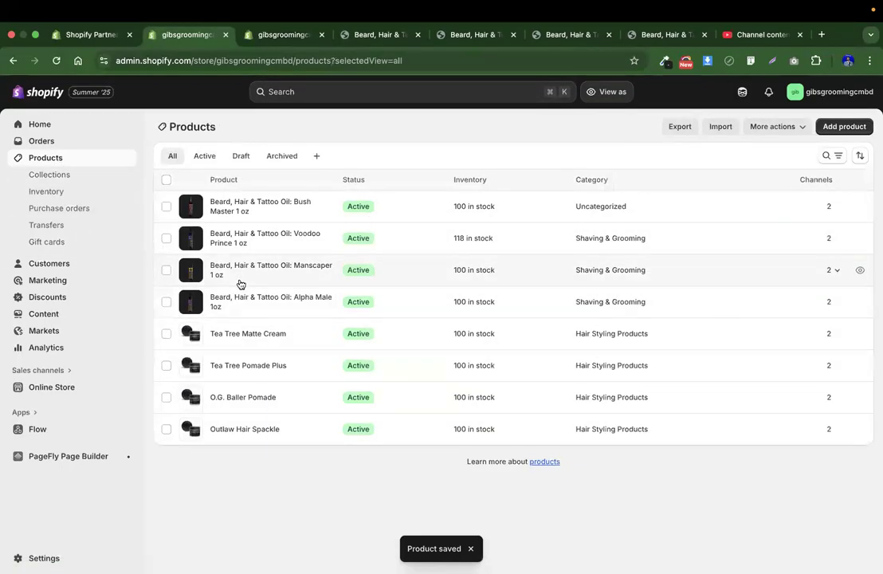
{"action": "left_click", "coordinate": [285, 36]}
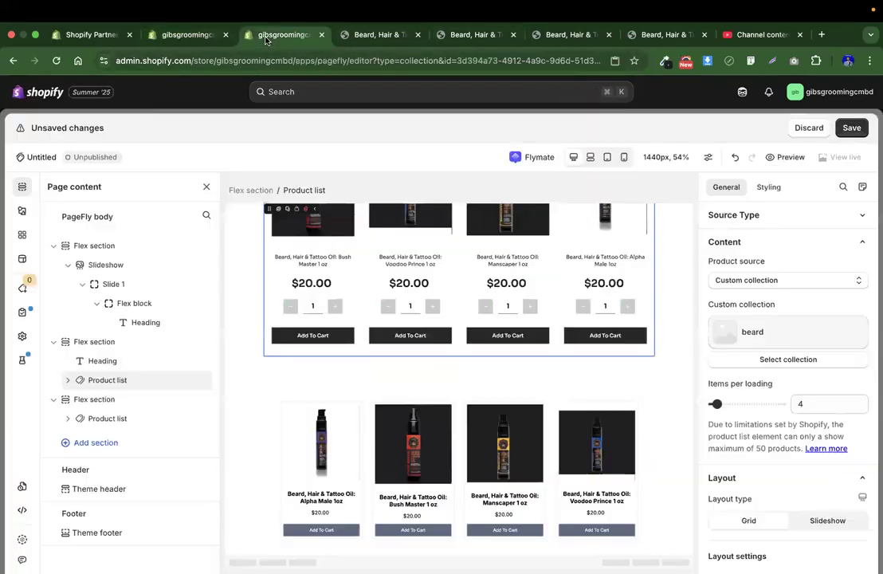
{"action": "scroll", "coordinate": [423, 373], "scroll_direction": "up", "scroll_amount": 1}
{"action": "scroll", "coordinate": [422, 366], "scroll_direction": "down", "scroll_amount": 1}
{"action": "scroll", "coordinate": [476, 445], "scroll_direction": "up", "scroll_amount": 1}
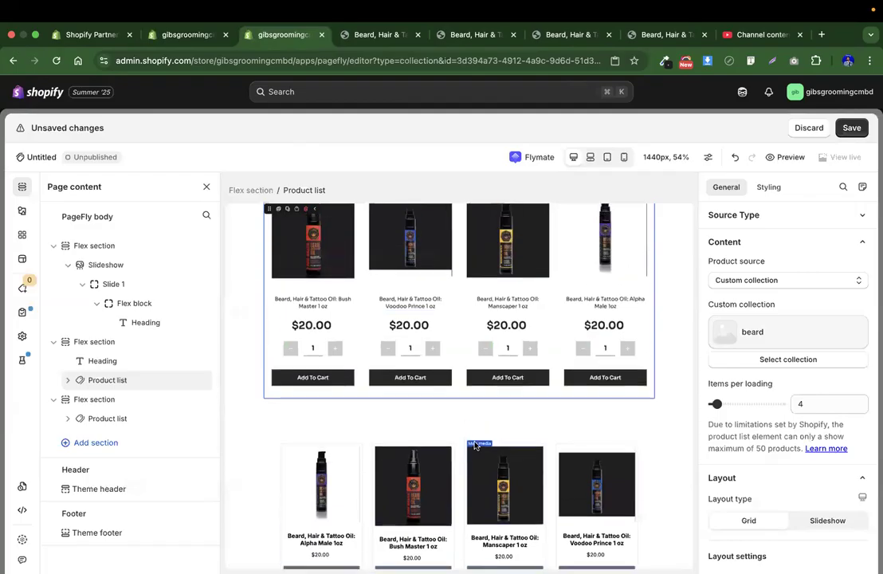
{"action": "scroll", "coordinate": [475, 444], "scroll_direction": "up", "scroll_amount": 1}
{"action": "left_click", "coordinate": [307, 245]}
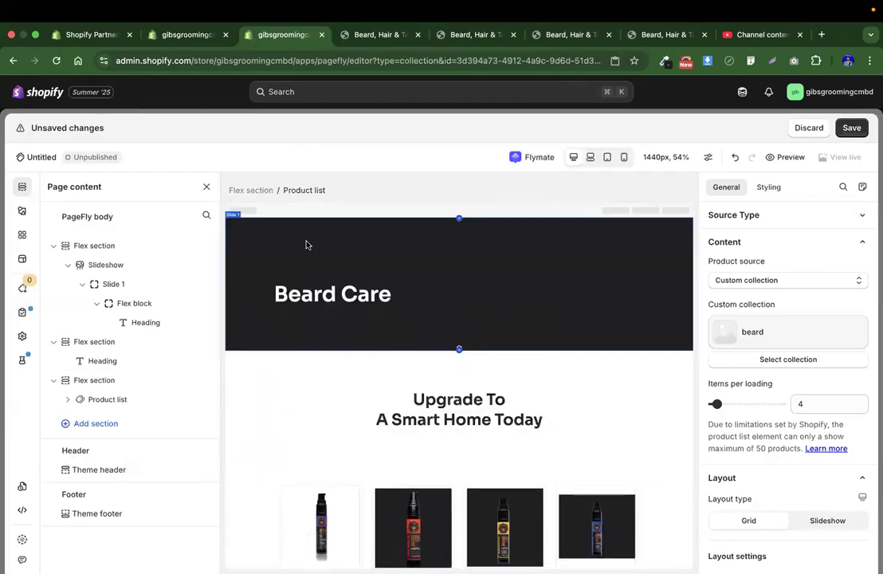
Delete the flex section containing the "Upgrade To A Smart Home Today" heading
{"action": "left_click", "coordinate": [415, 399]}
{"action": "left_click", "coordinate": [323, 411]}
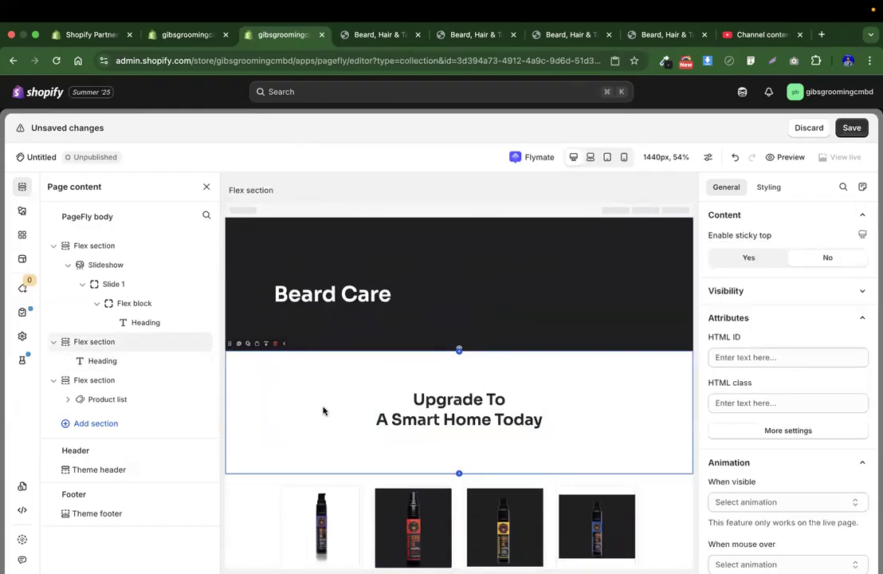
{"action": "left_click", "coordinate": [278, 346]}
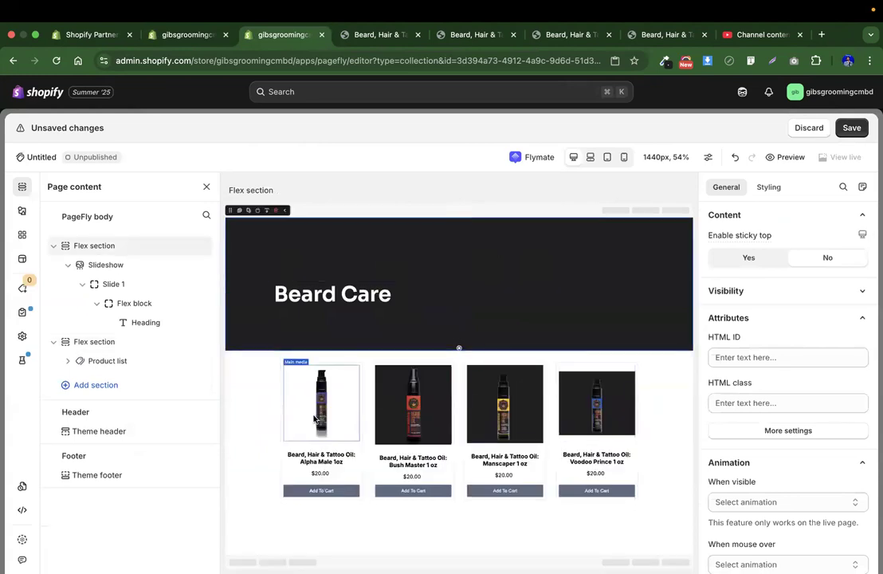
Set the top and bottom padding of the remaining product list's flex section to 100 px
{"action": "left_click", "coordinate": [771, 189]}
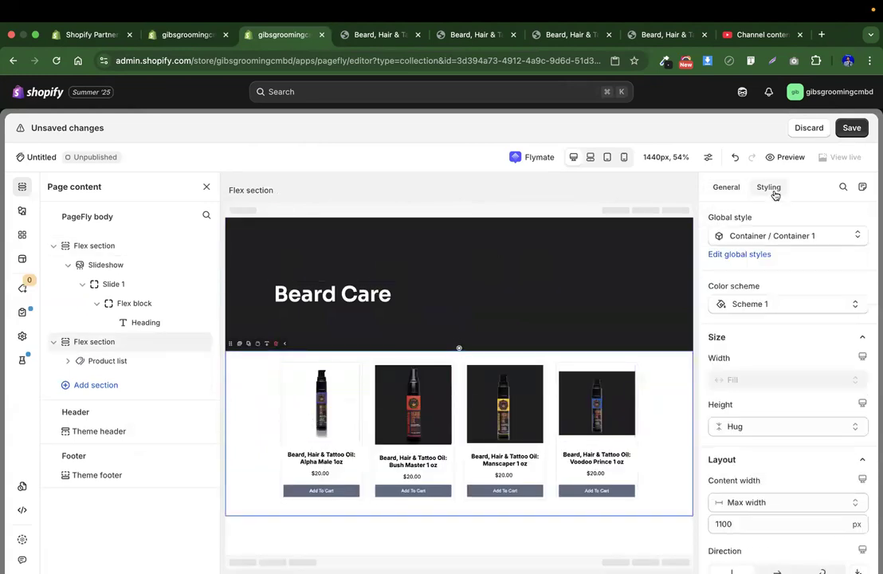
{"action": "scroll", "coordinate": [785, 386], "scroll_direction": "down", "scroll_amount": 10}
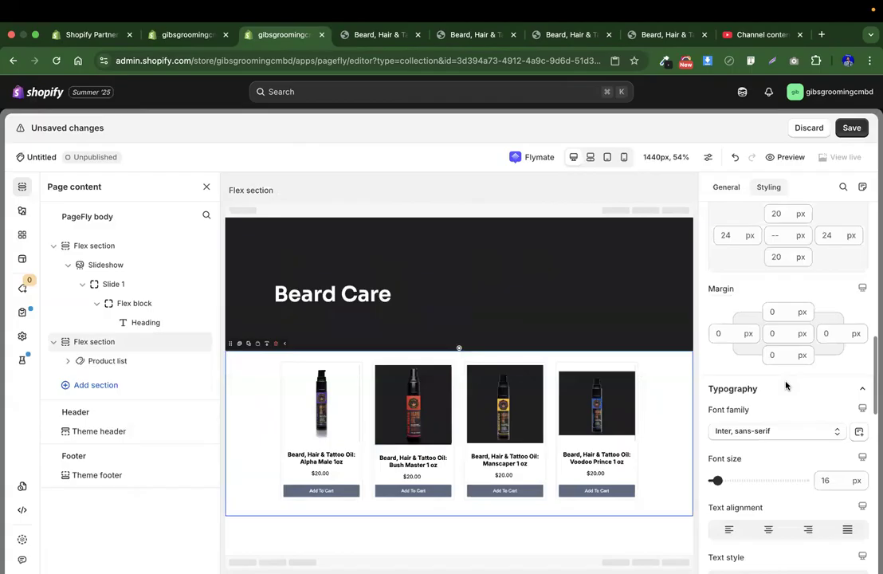
{"action": "scroll", "coordinate": [785, 386], "scroll_direction": "up", "scroll_amount": 1}
{"action": "left_click", "coordinate": [781, 310]}
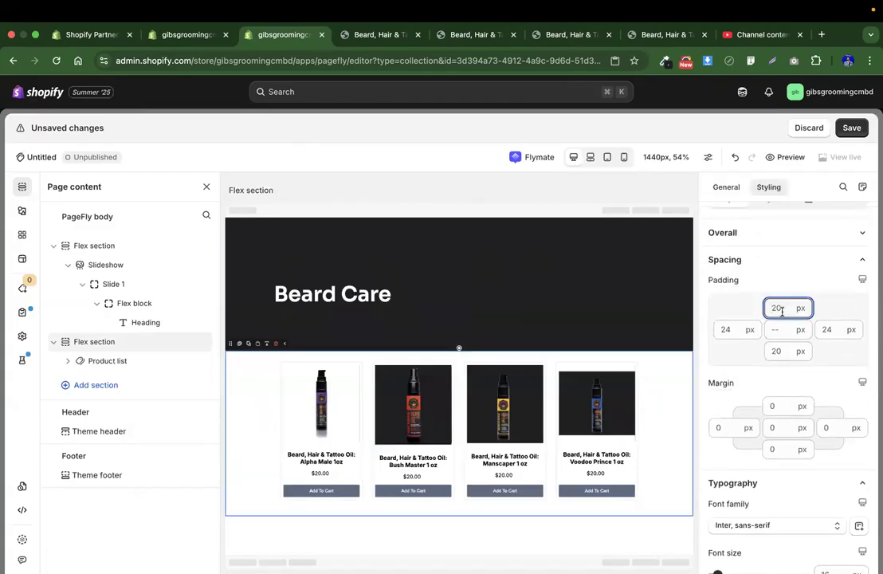
{"action": "key", "text": "BackSpace"}
{"action": "key", "text": "BackSpace"}
{"action": "type", "text": "100"}
{"action": "left_click", "coordinate": [799, 349]}
{"action": "key", "text": "BackSpace"}
{"action": "key", "text": "BackSpace"}
{"action": "type", "text": "100"}
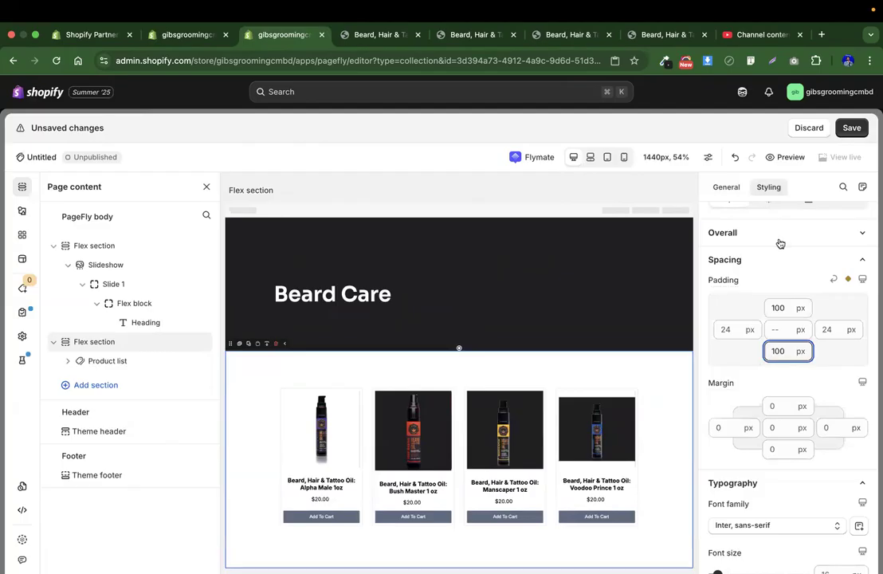
Save the collection page with the title "Beard"
{"action": "left_click", "coordinate": [852, 129]}
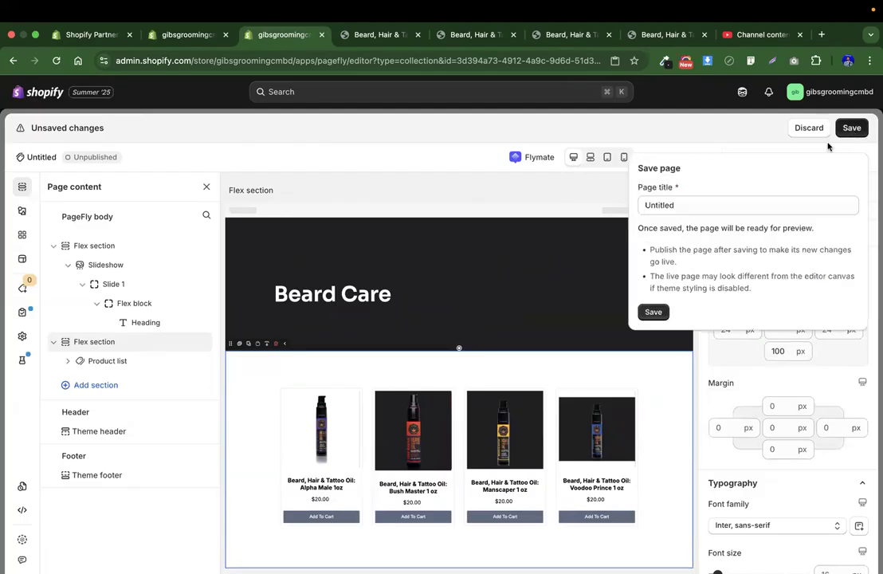
{"action": "triple_click", "coordinate": [734, 206]}
{"action": "left_click", "coordinate": [338, 34]}
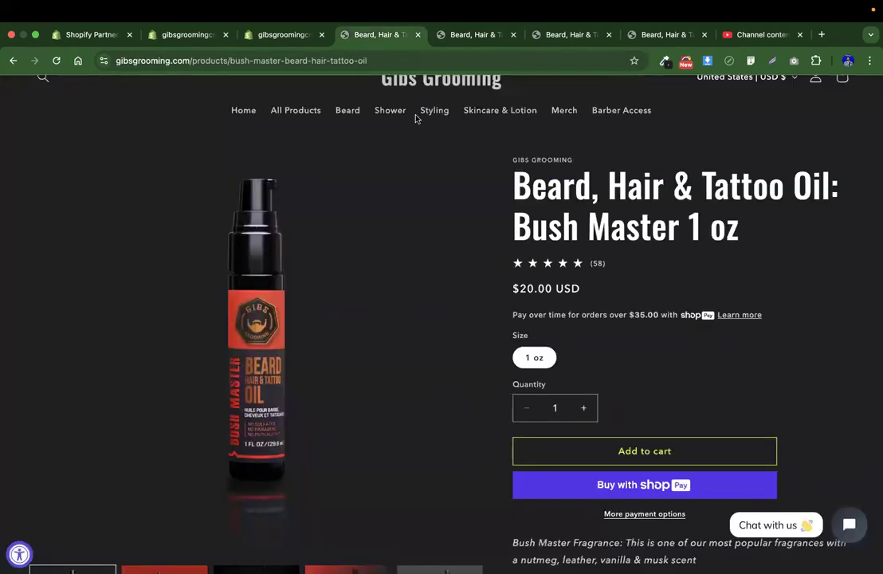
{"action": "left_click", "coordinate": [278, 34]}
{"action": "type", "text": "Brea"}
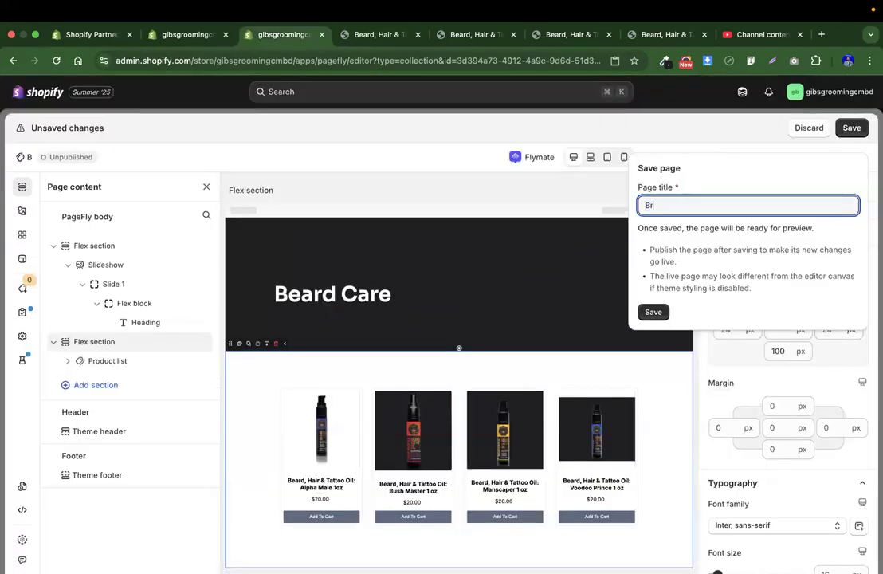
{"action": "key", "text": "BackSpace"}
{"action": "key", "text": "BackSpace"}
{"action": "key", "text": "BackSpace"}
{"action": "type", "text": "eard"}
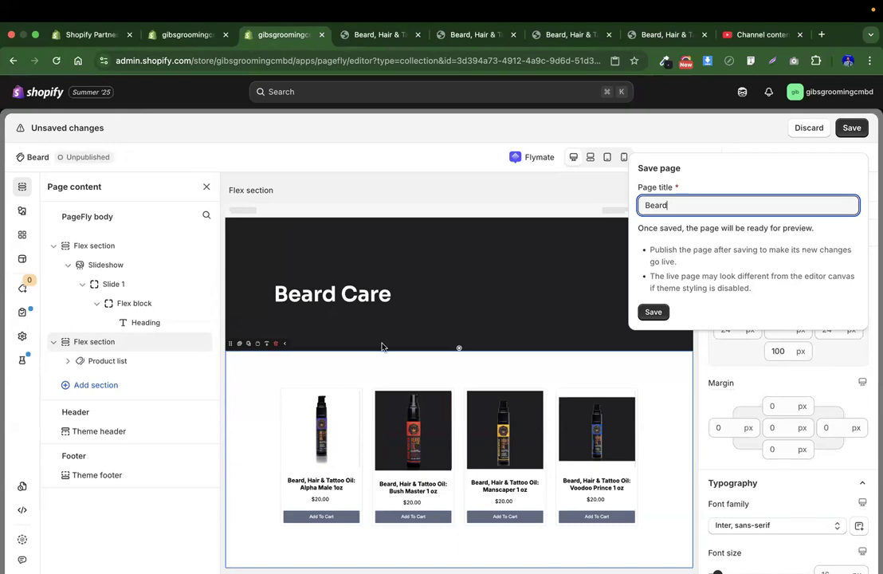
{"action": "left_click", "coordinate": [652, 312]}
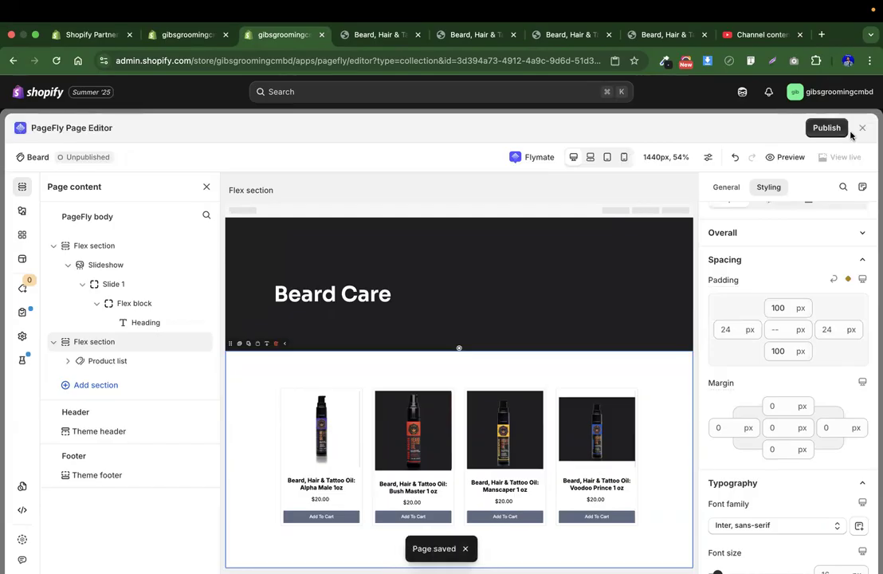
Assign the page to the beard collection and publish it
{"action": "left_click", "coordinate": [829, 127]}
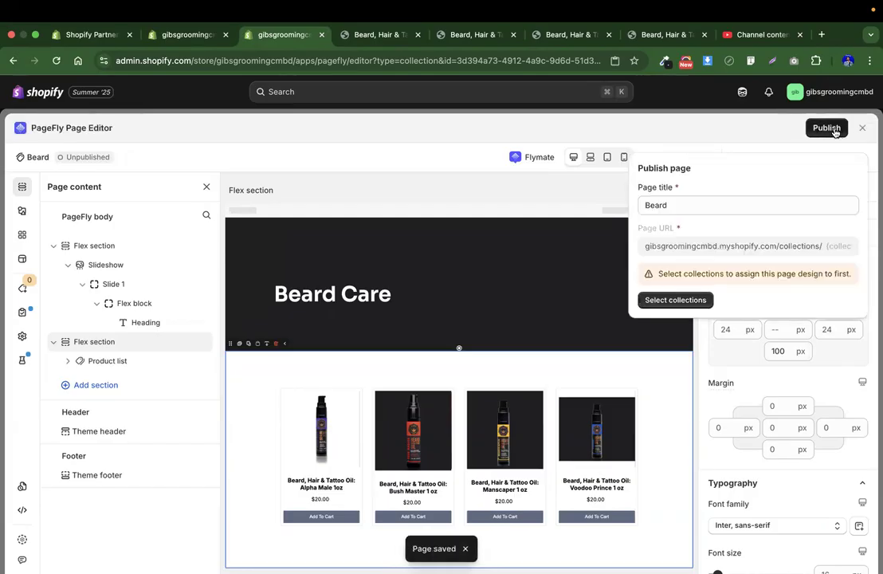
{"action": "left_click", "coordinate": [675, 301]}
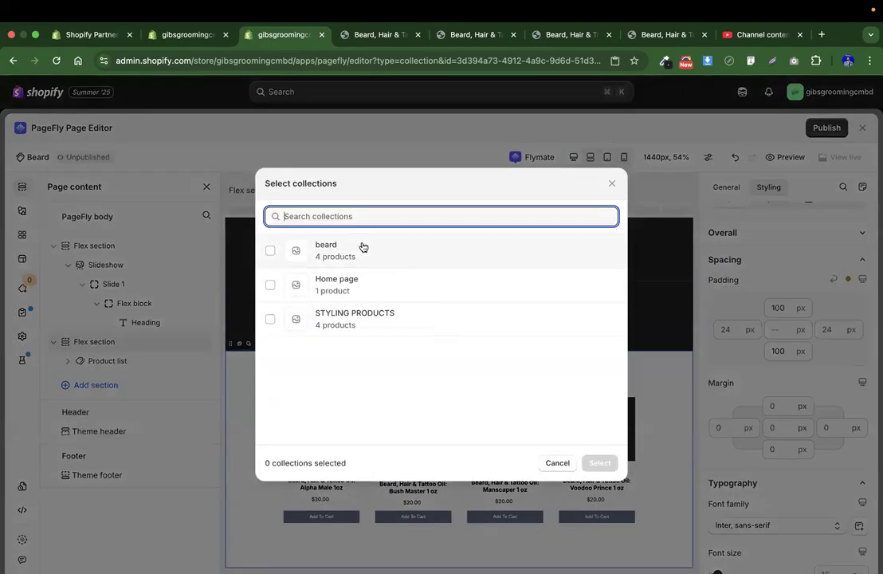
{"action": "left_click", "coordinate": [362, 249]}
{"action": "left_click", "coordinate": [599, 463]}
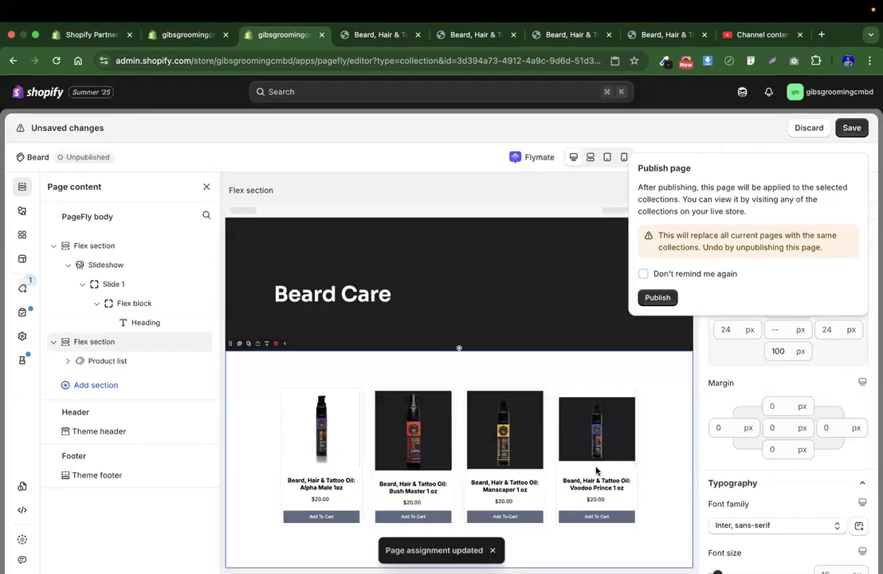
{"action": "left_click", "coordinate": [658, 299]}
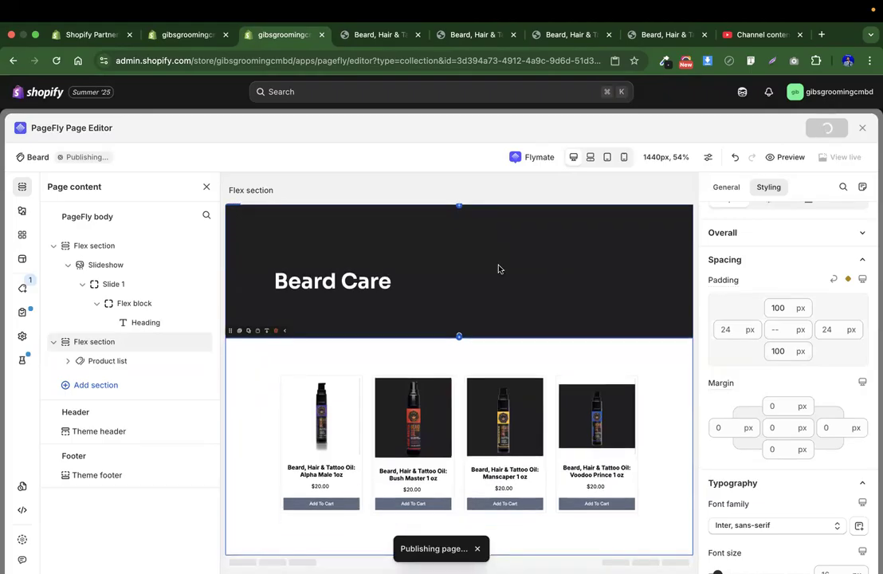
Open the Beard collection on the Gibs Grooming site for reference, and reload the PageFly editor of the Beard page
{"action": "left_click", "coordinate": [372, 35]}
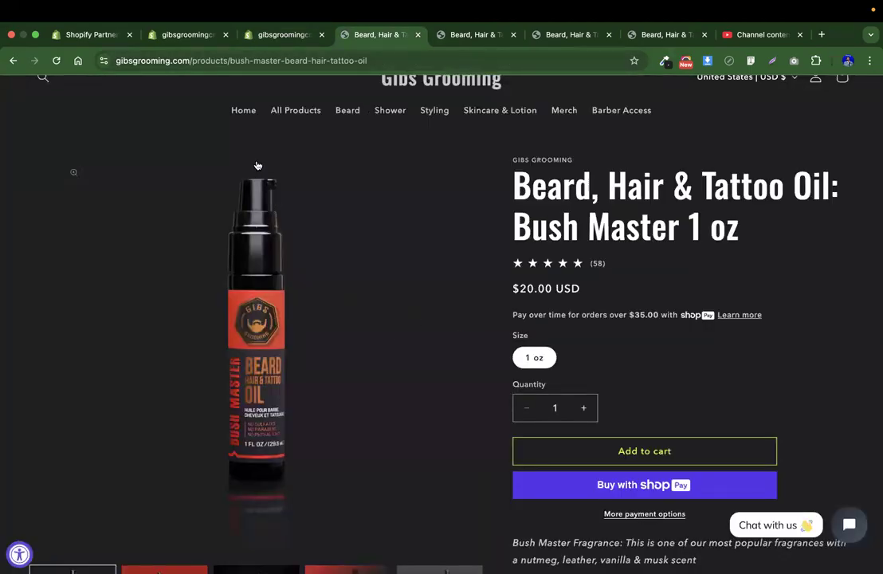
{"action": "left_click", "coordinate": [348, 111]}
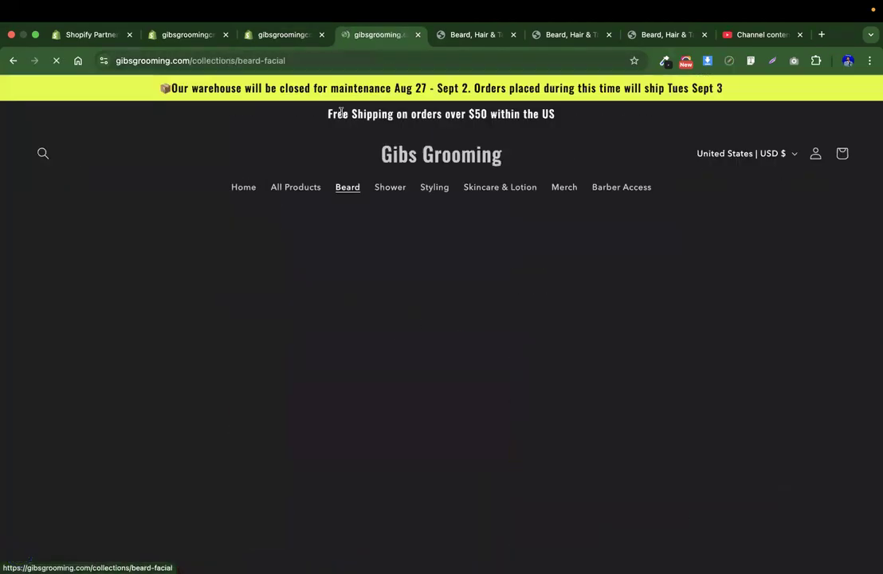
{"action": "scroll", "coordinate": [219, 282], "scroll_direction": "down", "scroll_amount": 3}
{"action": "scroll", "coordinate": [219, 276], "scroll_direction": "up", "scroll_amount": 3}
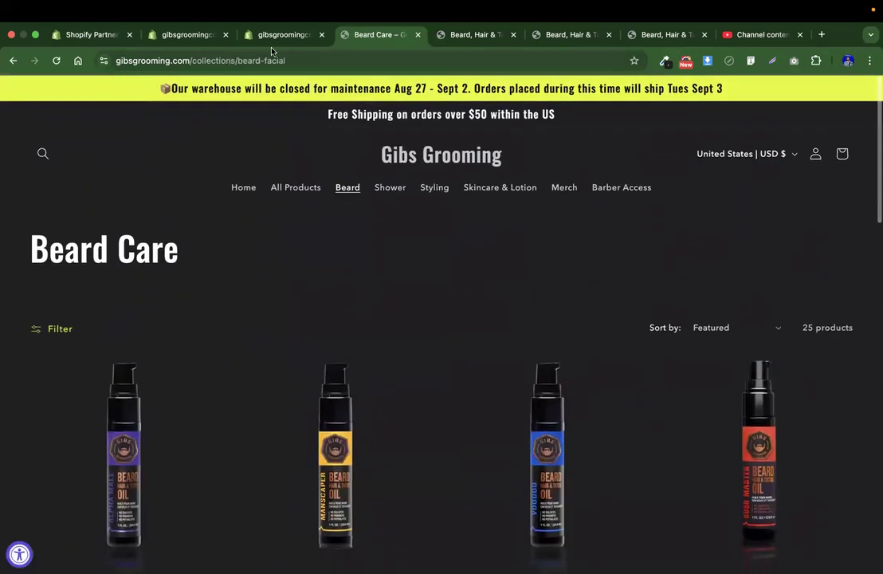
{"action": "left_click", "coordinate": [278, 34]}
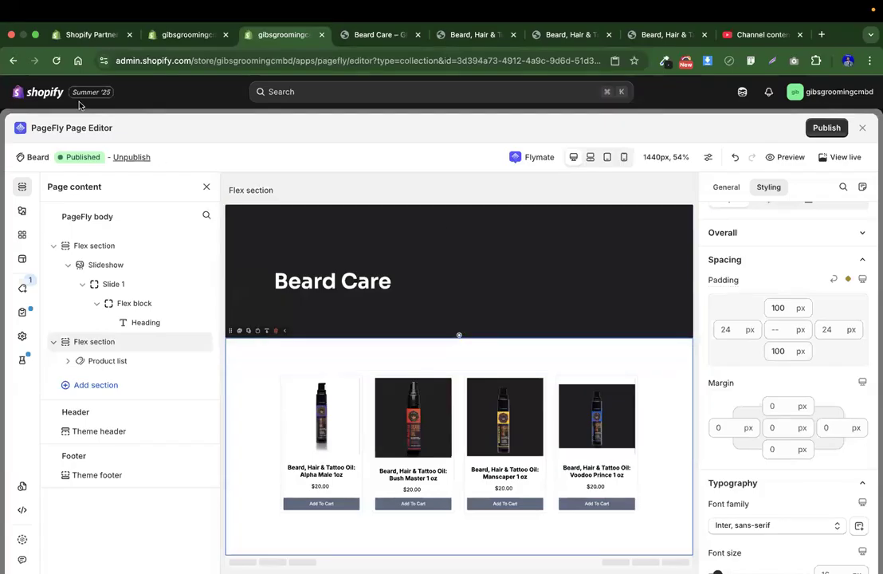
{"action": "left_click", "coordinate": [56, 61]}
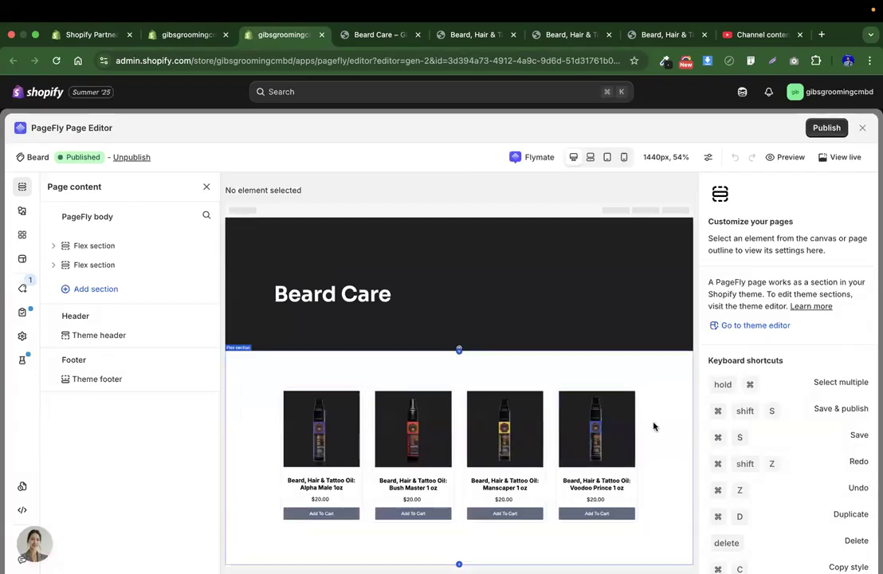
Copy the sampled dark colour's hex code 1f1f21 from the color picker extension
{"action": "left_click", "coordinate": [252, 373]}
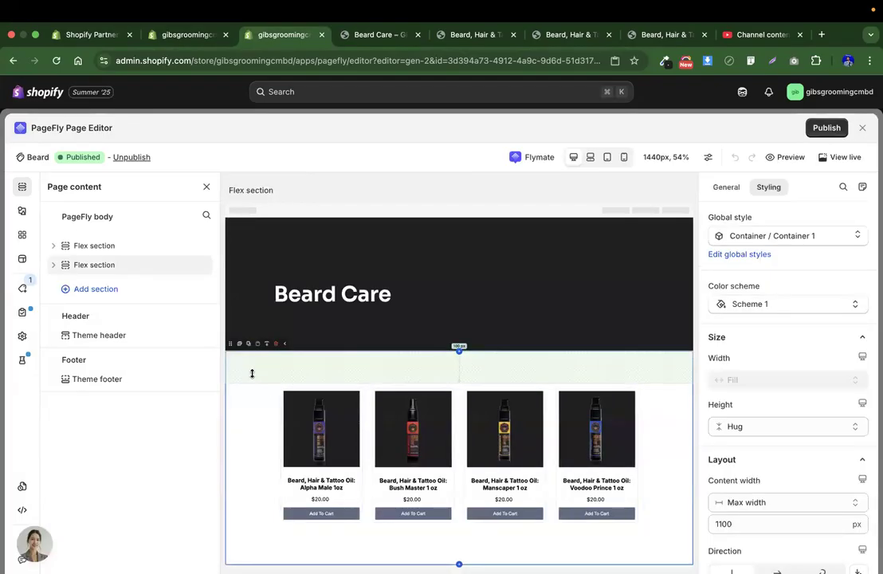
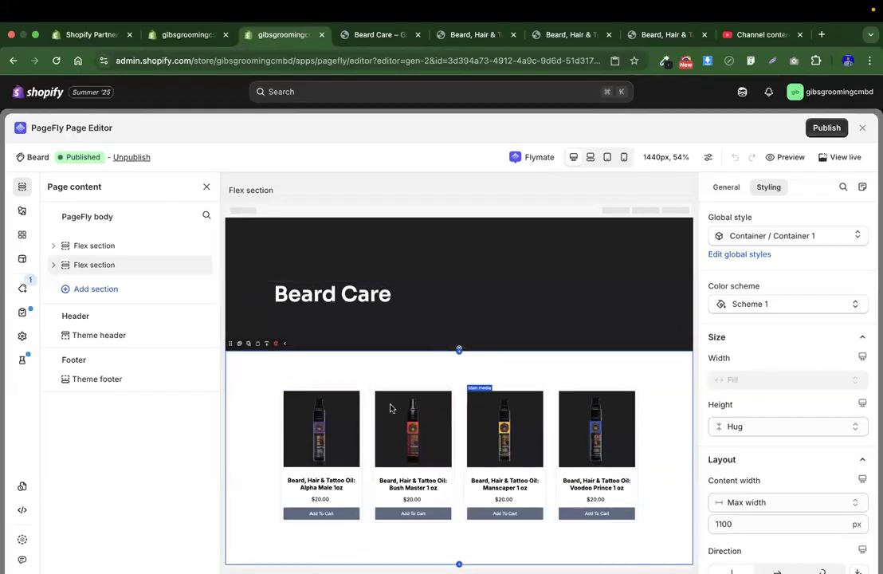
{"action": "left_click", "coordinate": [666, 61]}
{"action": "left_click", "coordinate": [632, 120]}
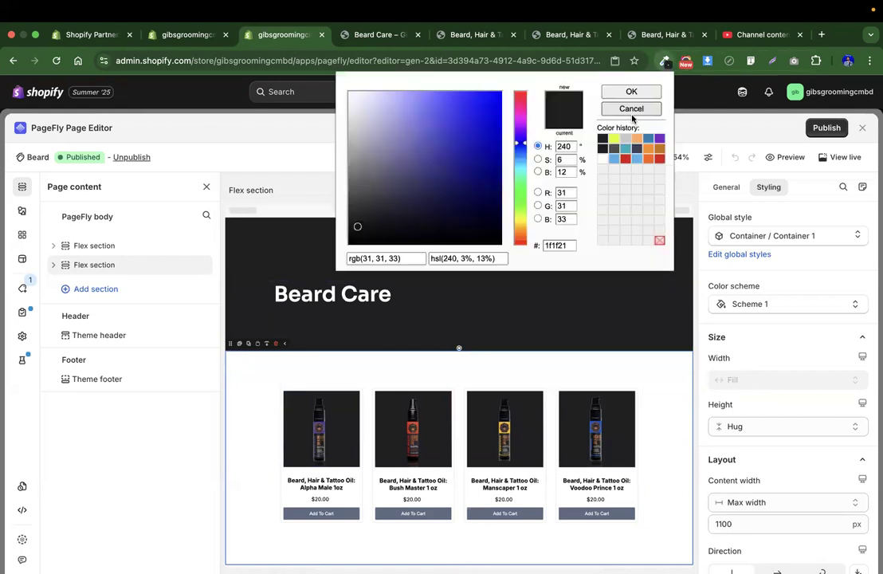
{"action": "double_click", "coordinate": [558, 245]}
{"action": "key", "text": "super+c"}
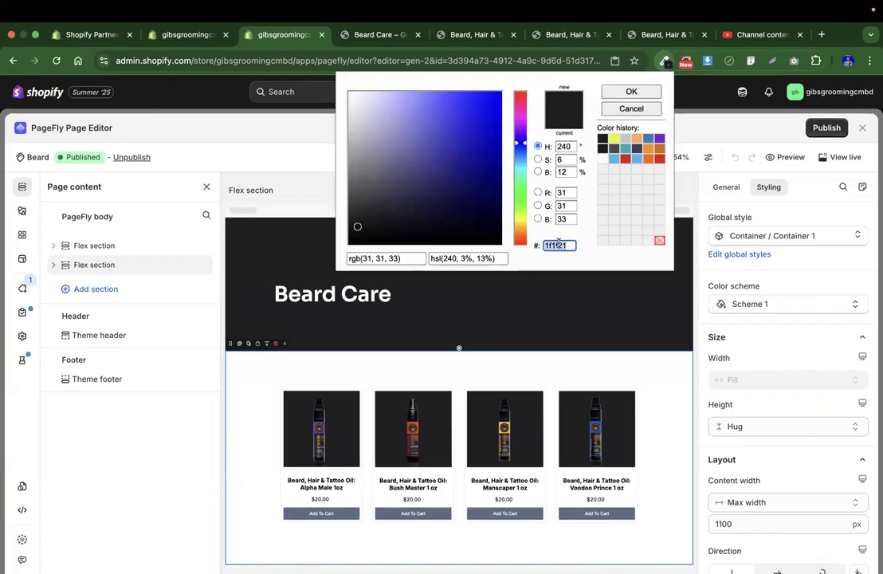
{"action": "left_click", "coordinate": [637, 110]}
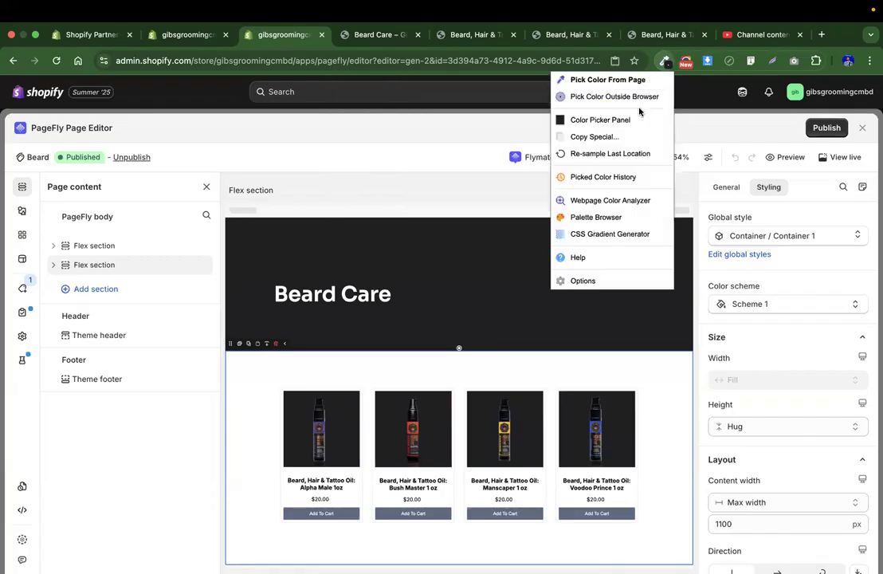
Set the background color of the product list's flex section to the copied hex value 1f1f21
{"action": "left_click", "coordinate": [258, 407]}
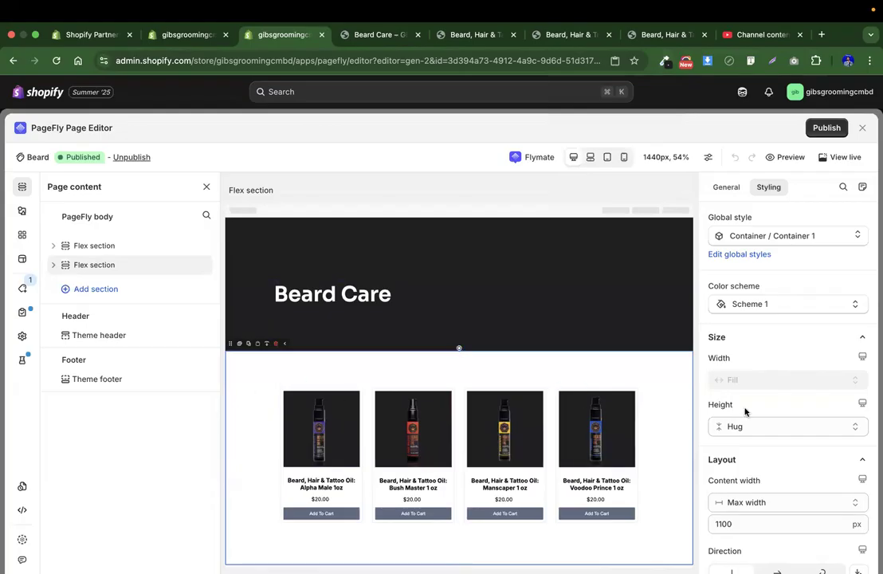
{"action": "scroll", "coordinate": [745, 410], "scroll_direction": "down", "scroll_amount": 6}
{"action": "scroll", "coordinate": [750, 326], "scroll_direction": "down", "scroll_amount": 10}
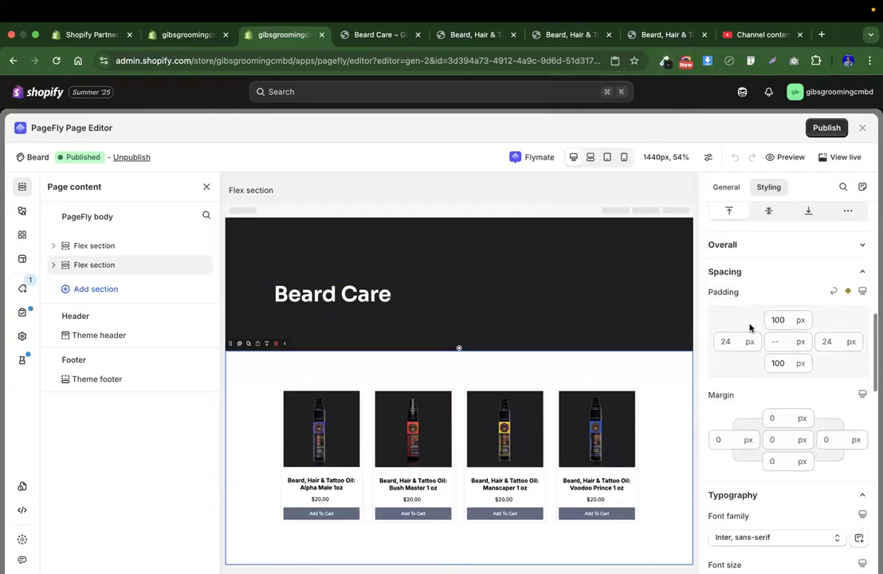
{"action": "scroll", "coordinate": [750, 326], "scroll_direction": "down", "scroll_amount": 3}
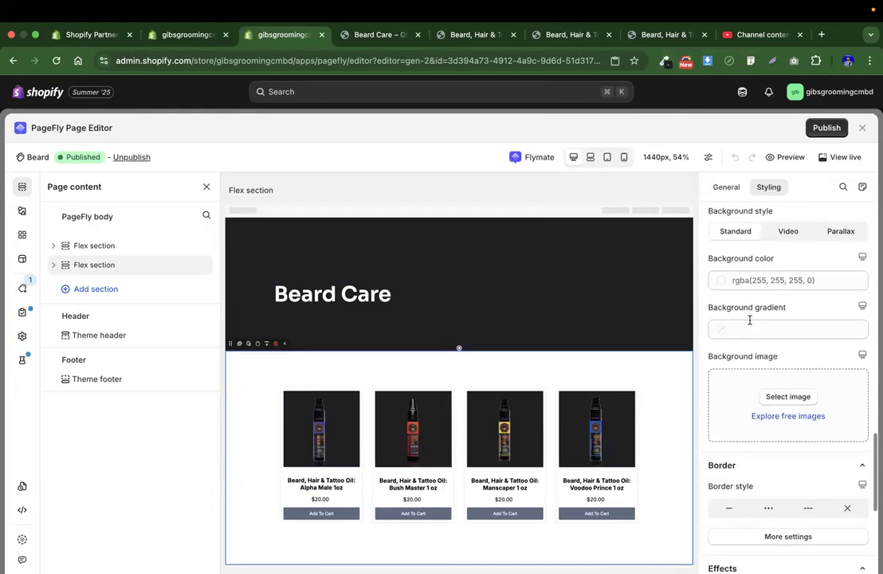
{"action": "left_click", "coordinate": [749, 278]}
{"action": "key", "text": "super+v"}
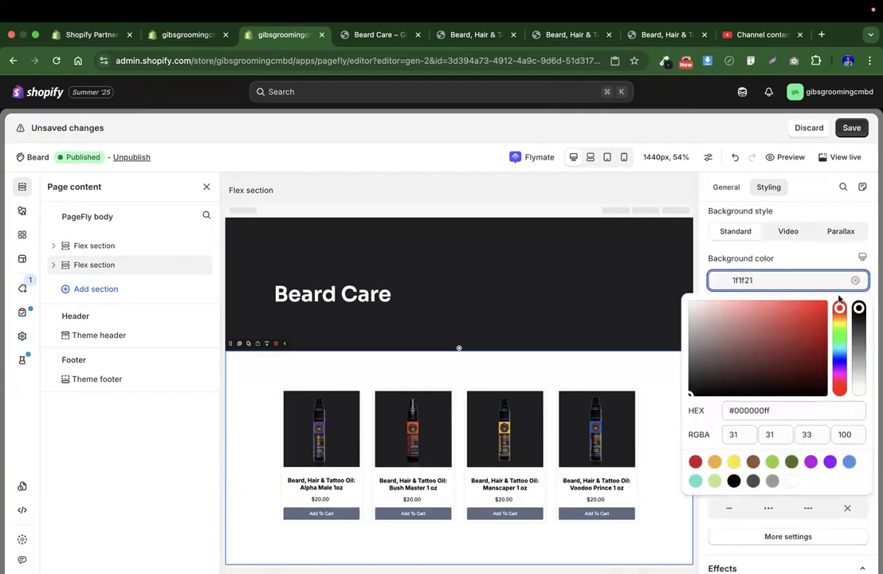
{"action": "left_click", "coordinate": [801, 408]}
{"action": "key", "text": "super+a"}
{"action": "key", "text": "super+v"}
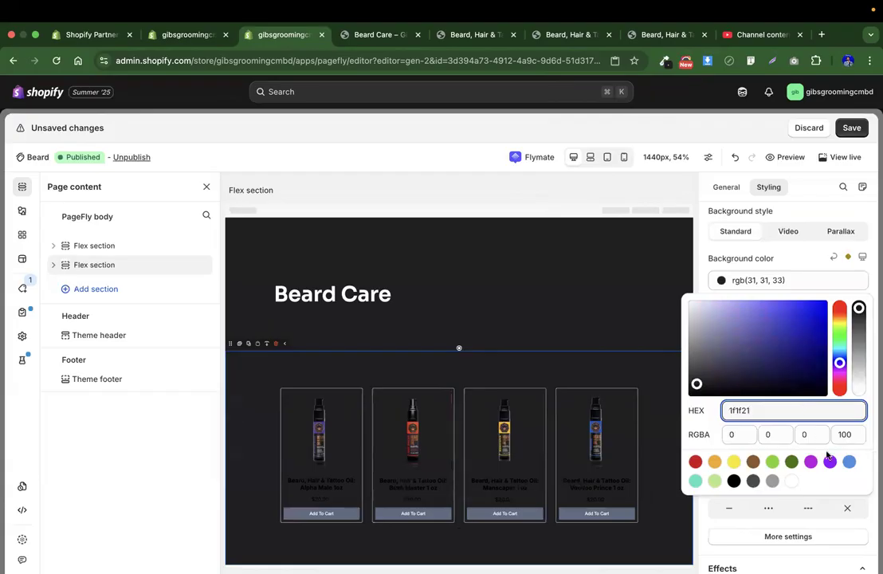
{"action": "left_click", "coordinate": [257, 404]}
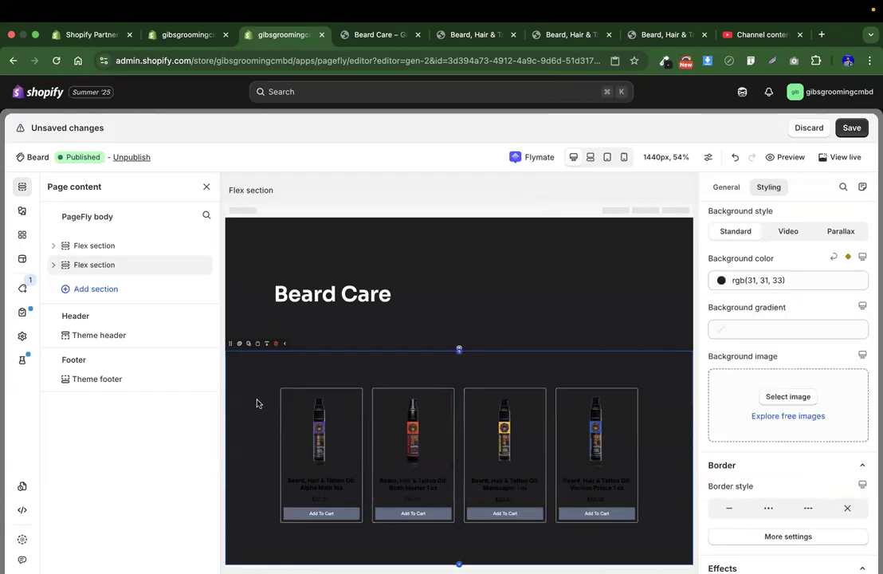
Select the product title in the product list and check the title styling on the Gibs Grooming Beard Care page
{"action": "scroll", "coordinate": [256, 404], "scroll_direction": "down", "scroll_amount": 1}
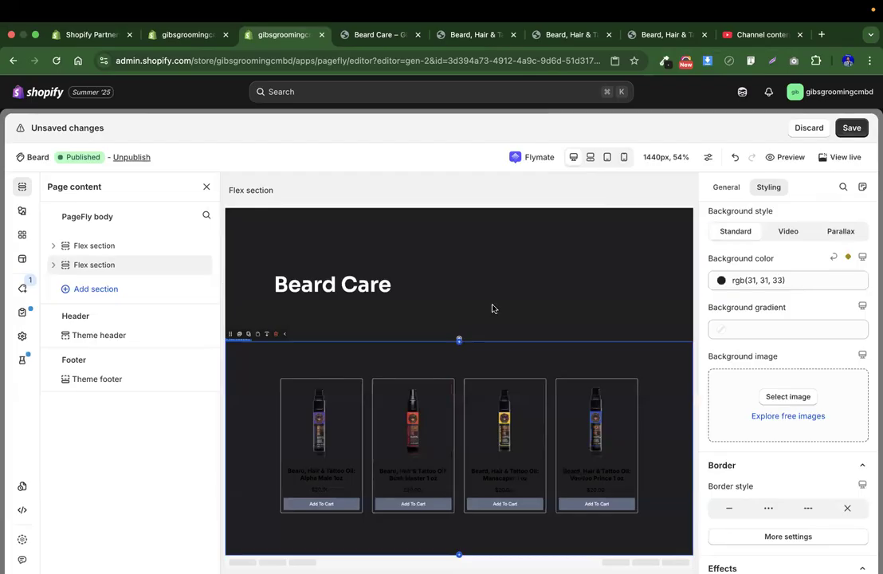
{"action": "left_click", "coordinate": [312, 477]}
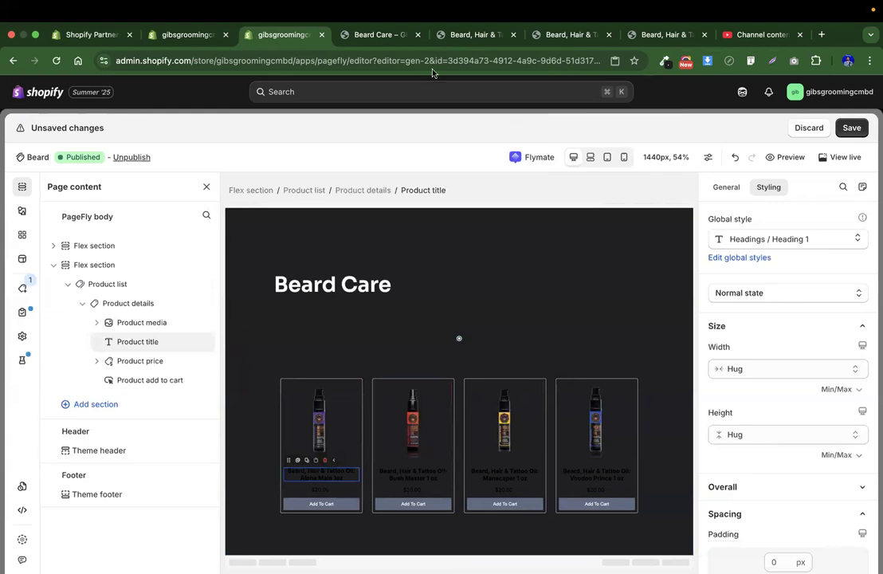
{"action": "left_click", "coordinate": [400, 45]}
{"action": "scroll", "coordinate": [336, 247], "scroll_direction": "down", "scroll_amount": 5}
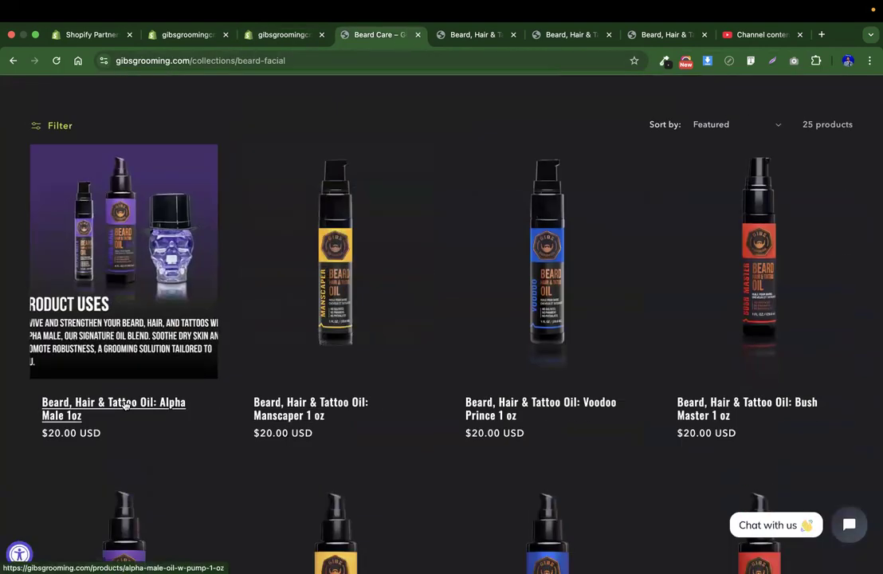
{"action": "left_click", "coordinate": [283, 35]}
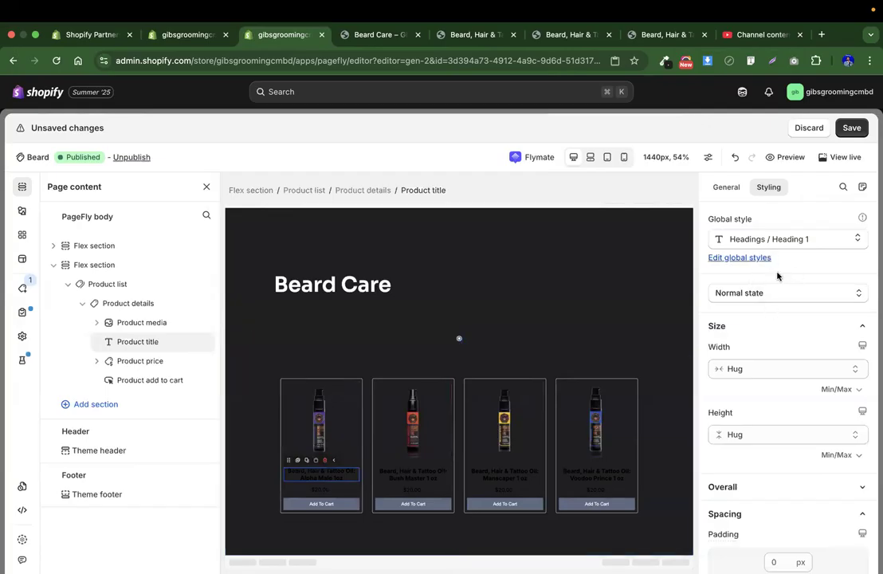
Set the content color of the product titles to white, rgb(255, 255, 255)
{"action": "scroll", "coordinate": [769, 368], "scroll_direction": "down", "scroll_amount": 3}
{"action": "scroll", "coordinate": [770, 367], "scroll_direction": "down", "scroll_amount": 7}
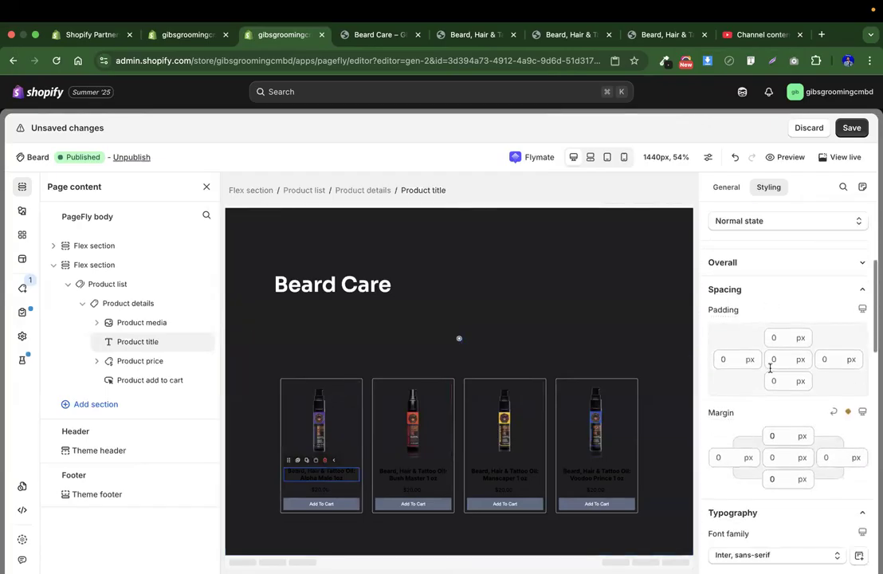
{"action": "scroll", "coordinate": [804, 401], "scroll_direction": "down", "scroll_amount": 4}
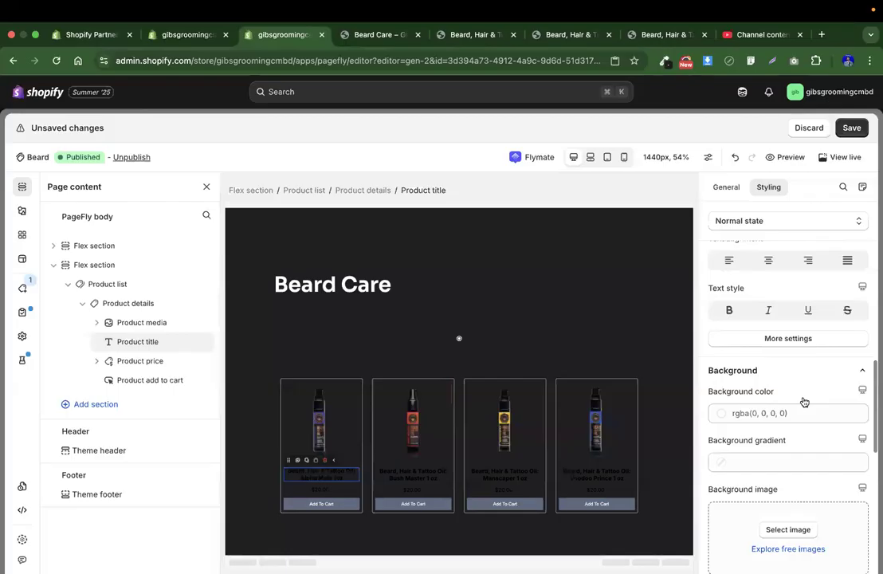
{"action": "scroll", "coordinate": [784, 411], "scroll_direction": "up", "scroll_amount": 14}
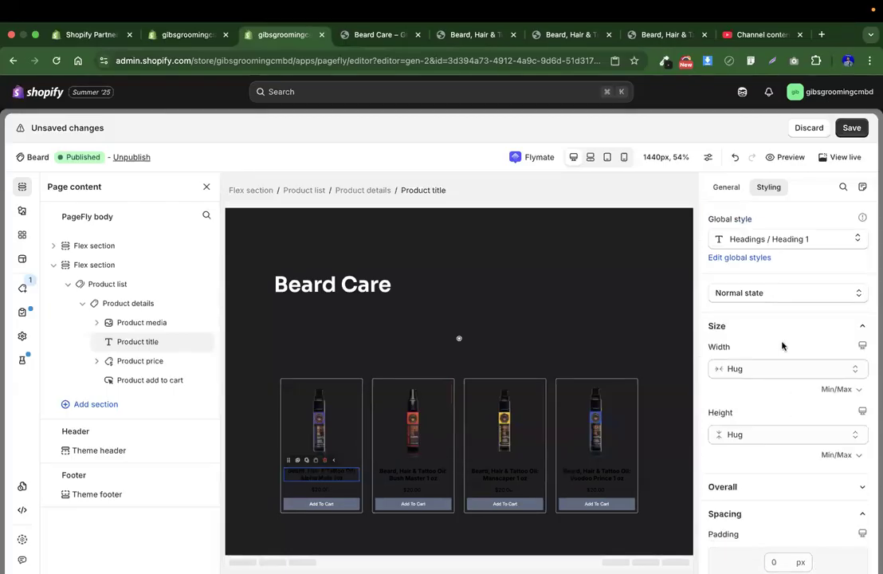
{"action": "scroll", "coordinate": [776, 281], "scroll_direction": "down", "scroll_amount": 4}
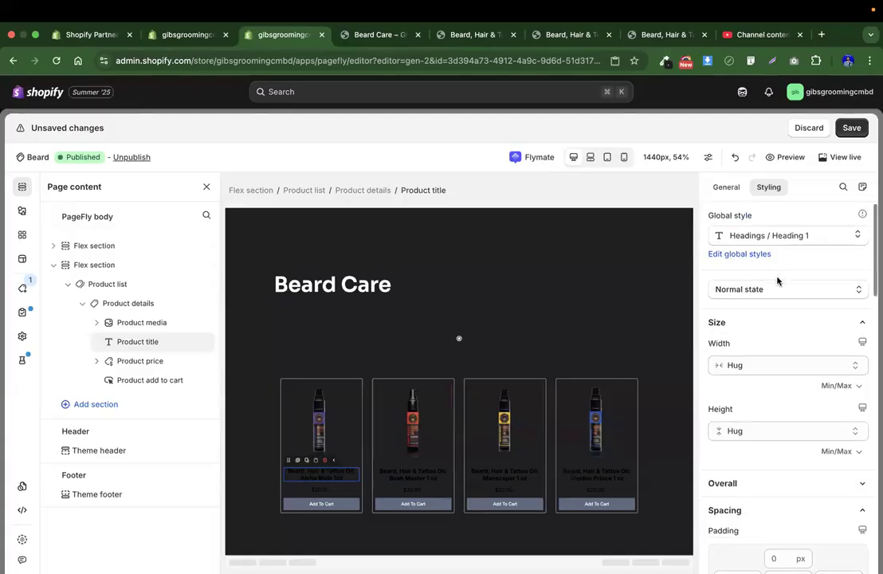
{"action": "scroll", "coordinate": [777, 280], "scroll_direction": "down", "scroll_amount": 7}
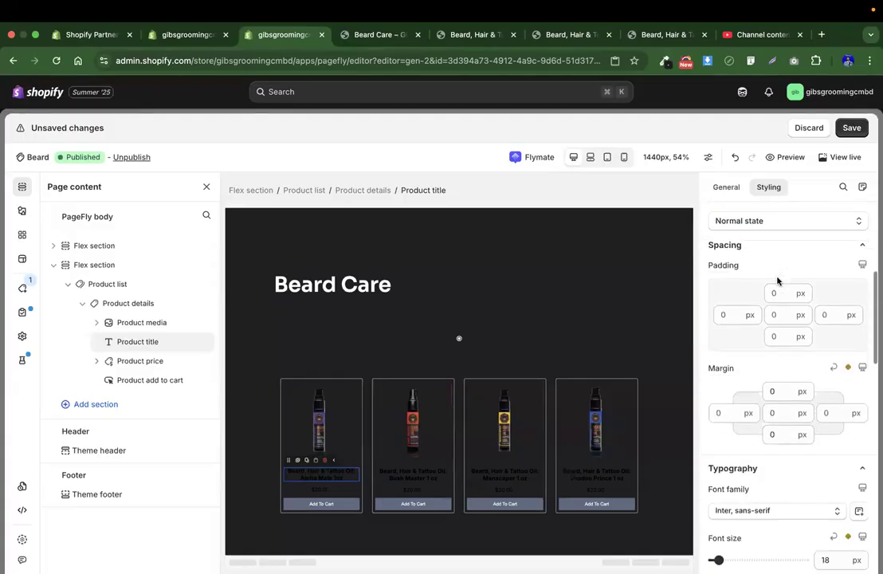
{"action": "scroll", "coordinate": [776, 308], "scroll_direction": "up", "scroll_amount": 1}
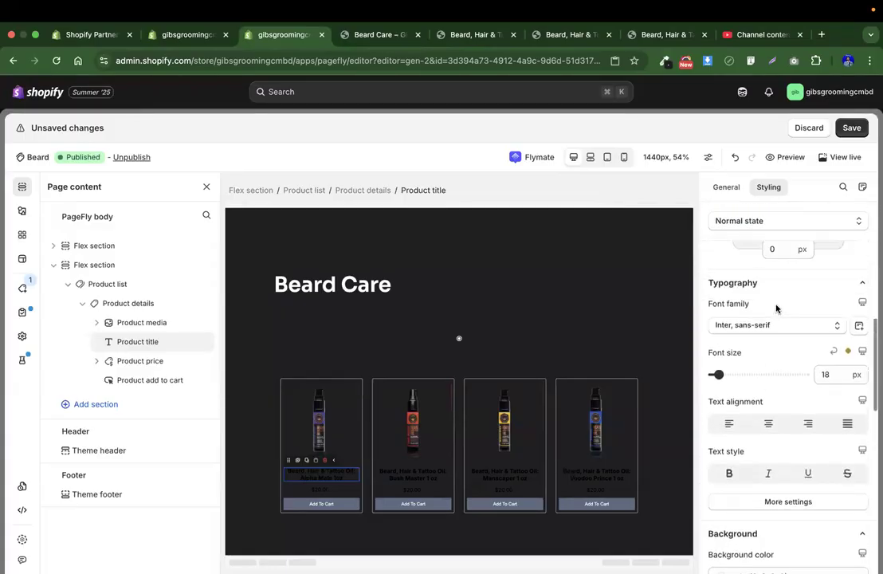
{"action": "scroll", "coordinate": [792, 334], "scroll_direction": "down", "scroll_amount": 4}
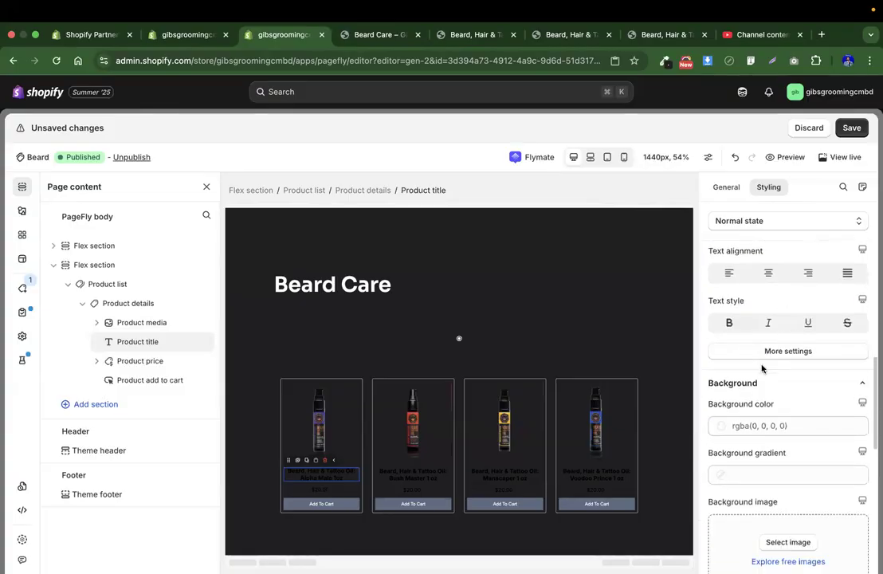
{"action": "scroll", "coordinate": [765, 363], "scroll_direction": "down", "scroll_amount": 1}
{"action": "scroll", "coordinate": [761, 368], "scroll_direction": "down", "scroll_amount": 5}
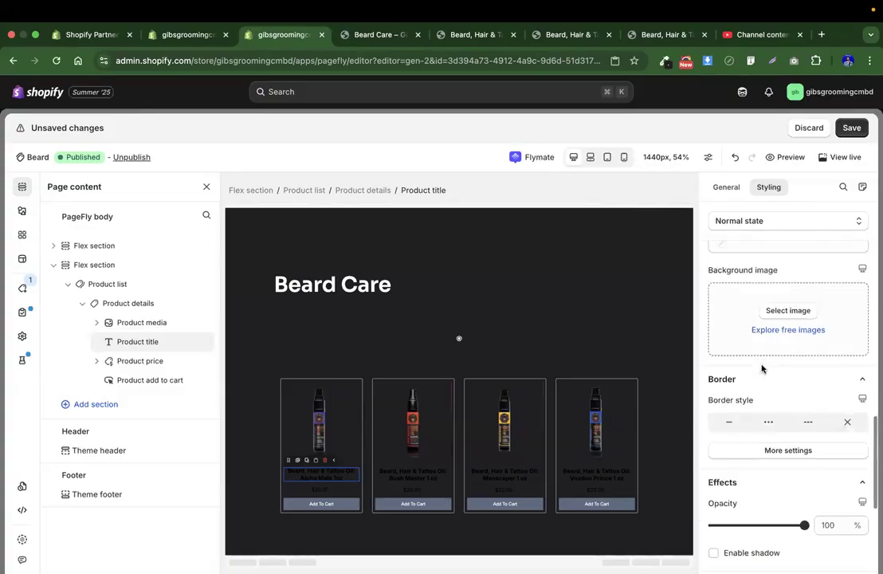
{"action": "scroll", "coordinate": [753, 331], "scroll_direction": "up", "scroll_amount": 10}
{"action": "scroll", "coordinate": [753, 333], "scroll_direction": "up", "scroll_amount": 5}
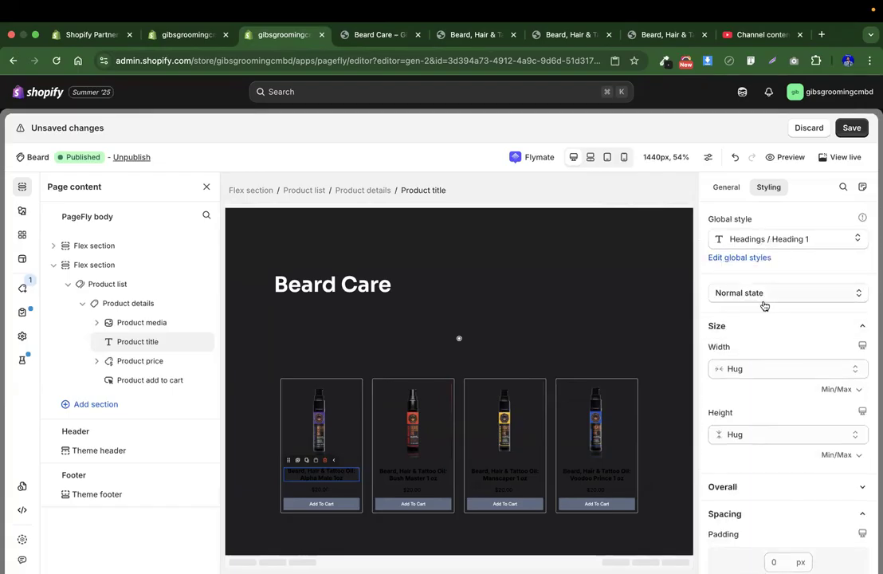
{"action": "scroll", "coordinate": [764, 304], "scroll_direction": "down", "scroll_amount": 2}
{"action": "left_click", "coordinate": [761, 397]}
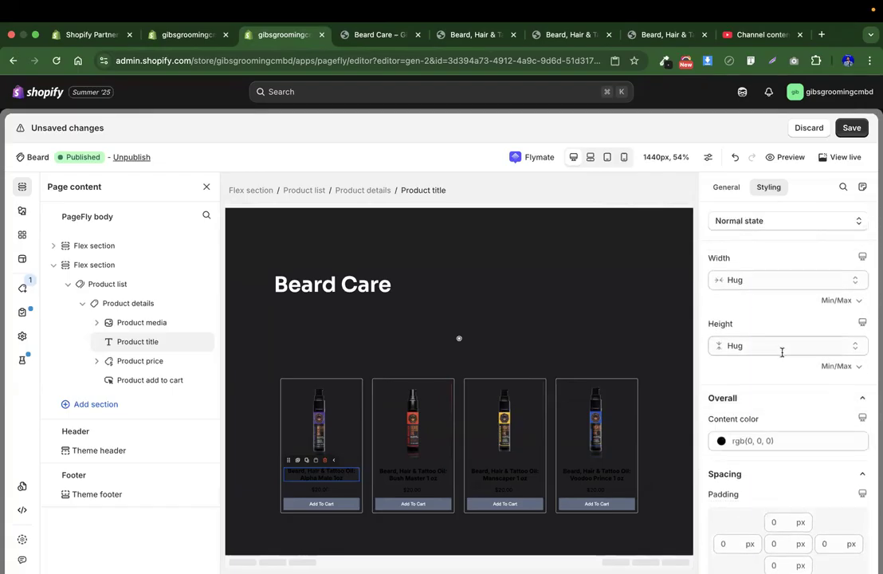
{"action": "scroll", "coordinate": [777, 342], "scroll_direction": "down", "scroll_amount": 3}
{"action": "left_click", "coordinate": [749, 326]}
{"action": "left_click", "coordinate": [791, 528]}
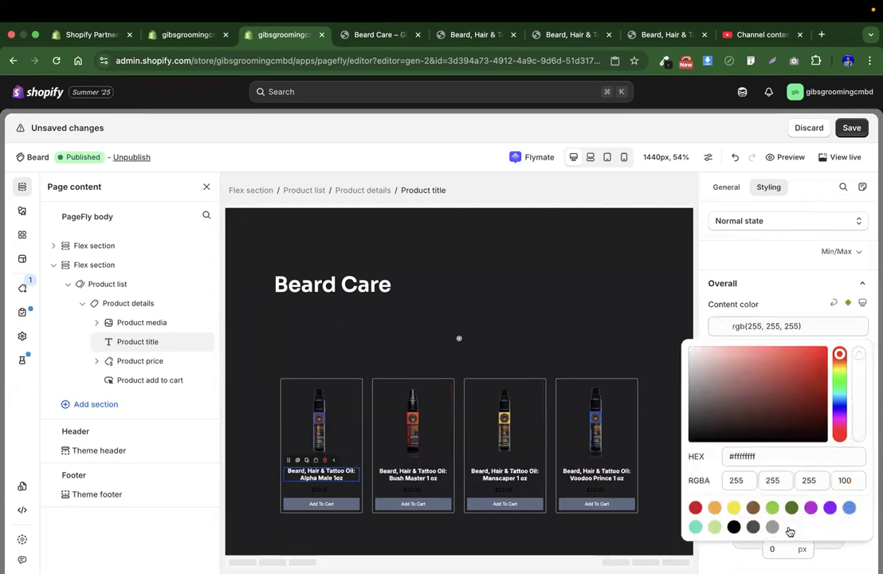
Left-align the product titles' text to match the Gibs Grooming Beard Care page
{"action": "left_click", "coordinate": [382, 36]}
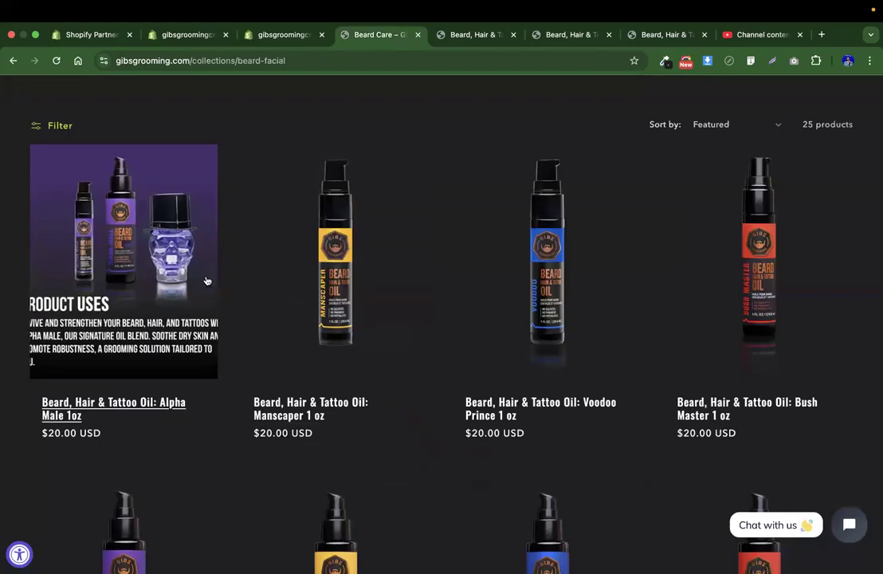
{"action": "left_click", "coordinate": [291, 35]}
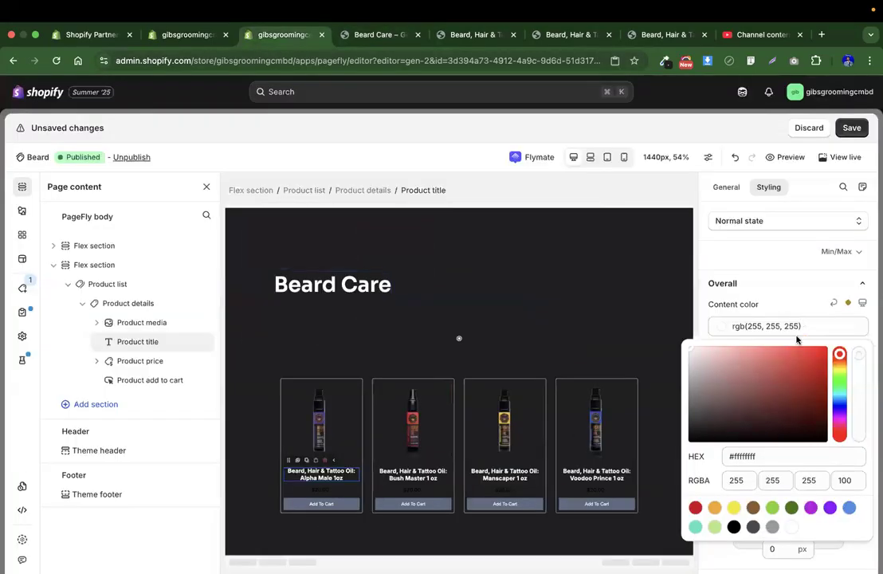
{"action": "left_click", "coordinate": [792, 301]}
{"action": "scroll", "coordinate": [782, 367], "scroll_direction": "down", "scroll_amount": 5}
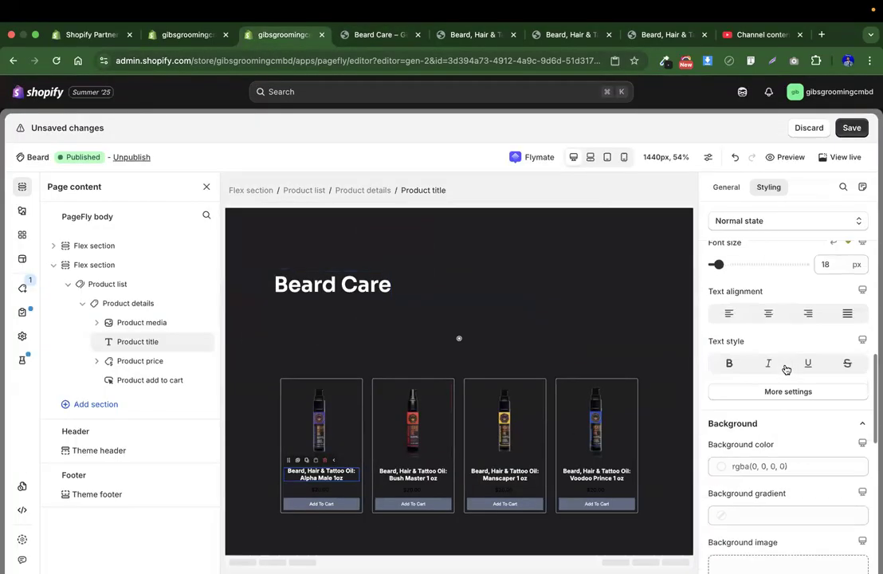
{"action": "left_click", "coordinate": [733, 316]}
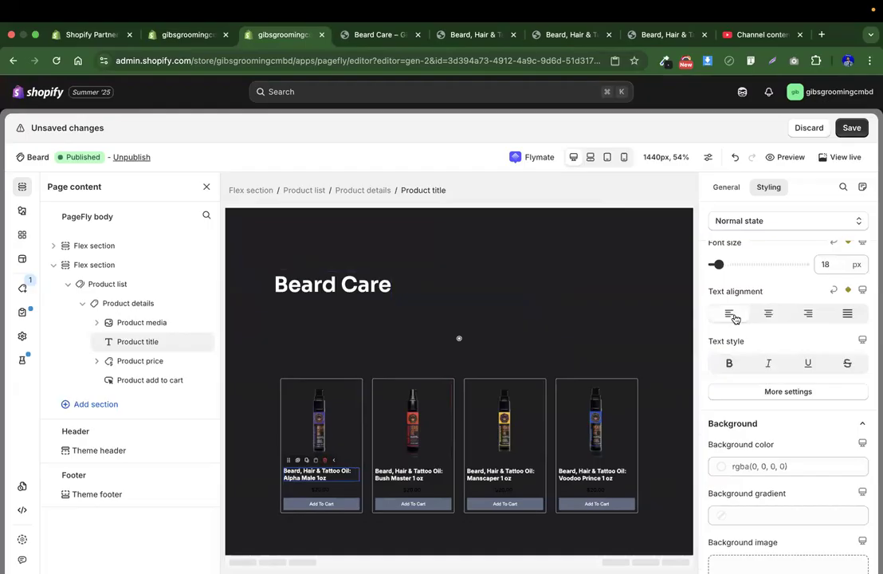
Compare the product cards' title and price layout with the Gibs Grooming Beard Care page
{"action": "left_click", "coordinate": [359, 35]}
{"action": "left_click", "coordinate": [285, 34]}
{"action": "left_click", "coordinate": [365, 36]}
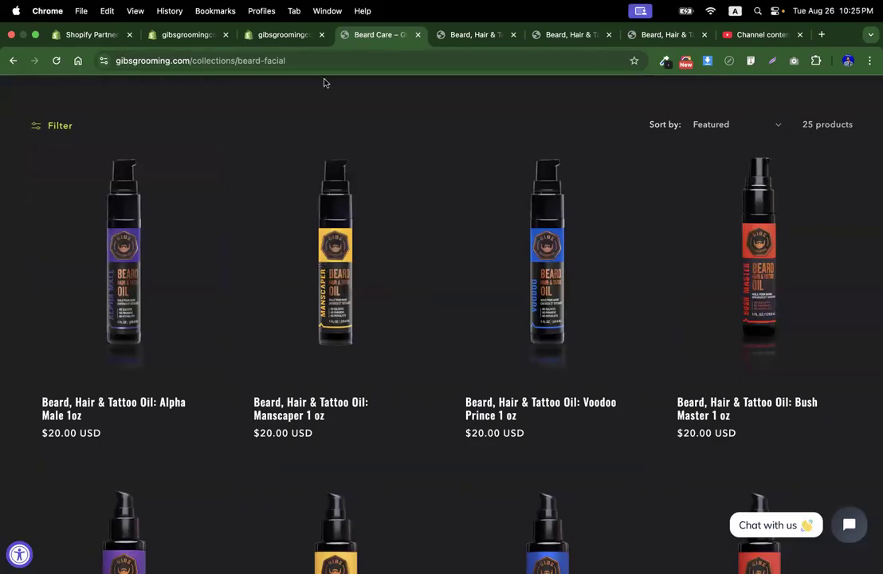
Inspect the font styling of the Alpha Male oil title on the live Beard Care collection page
{"action": "left_click", "coordinate": [279, 38]}
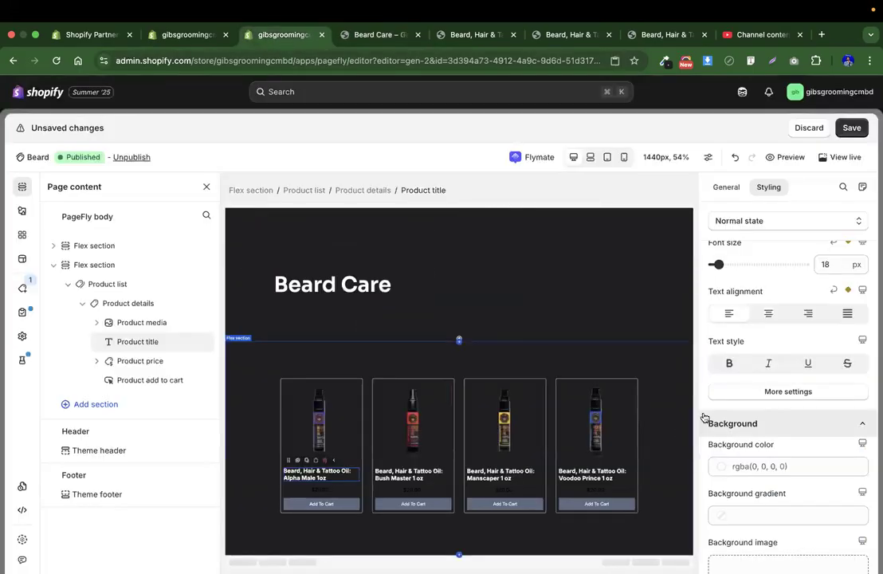
{"action": "left_click", "coordinate": [369, 35]}
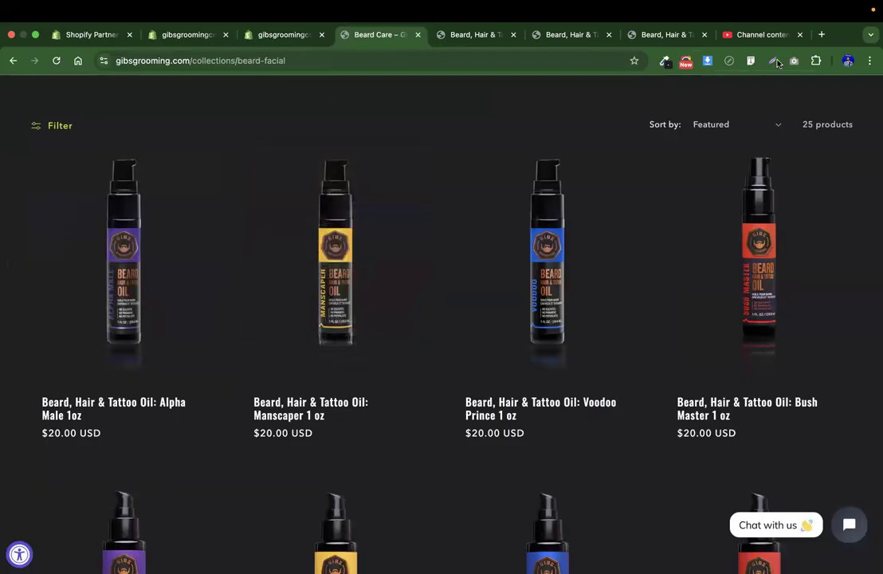
{"action": "left_click", "coordinate": [751, 62]}
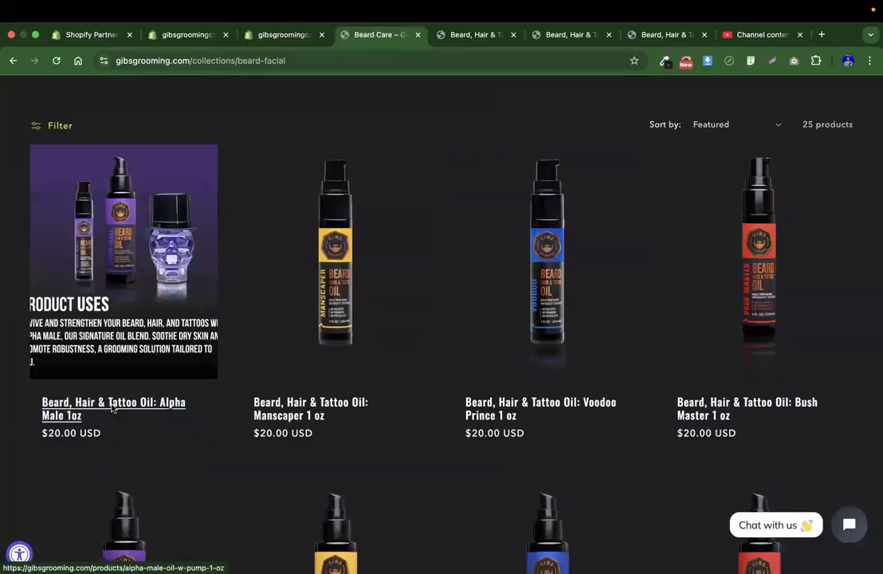
{"action": "left_click", "coordinate": [112, 408]}
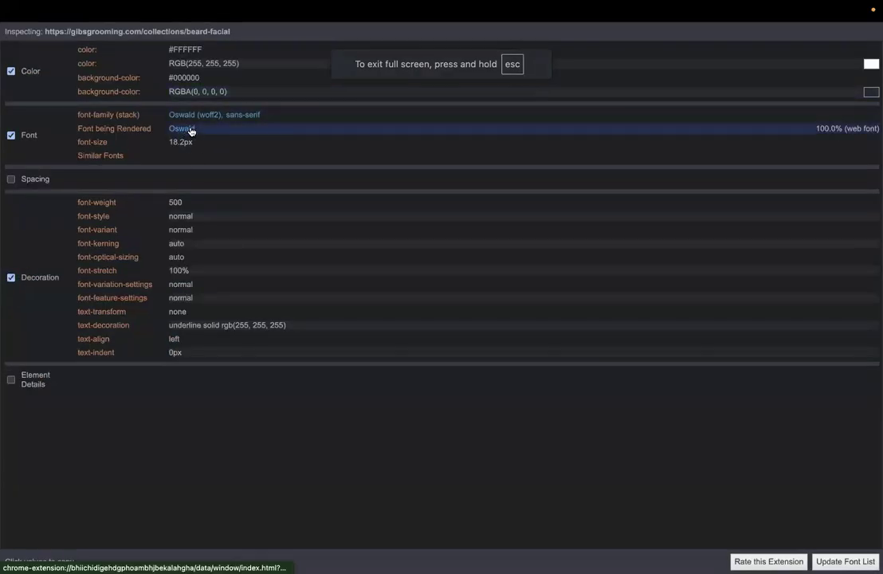
{"action": "mouse_move", "coordinate": [129, 6]}
{"action": "left_click", "coordinate": [9, 31]}
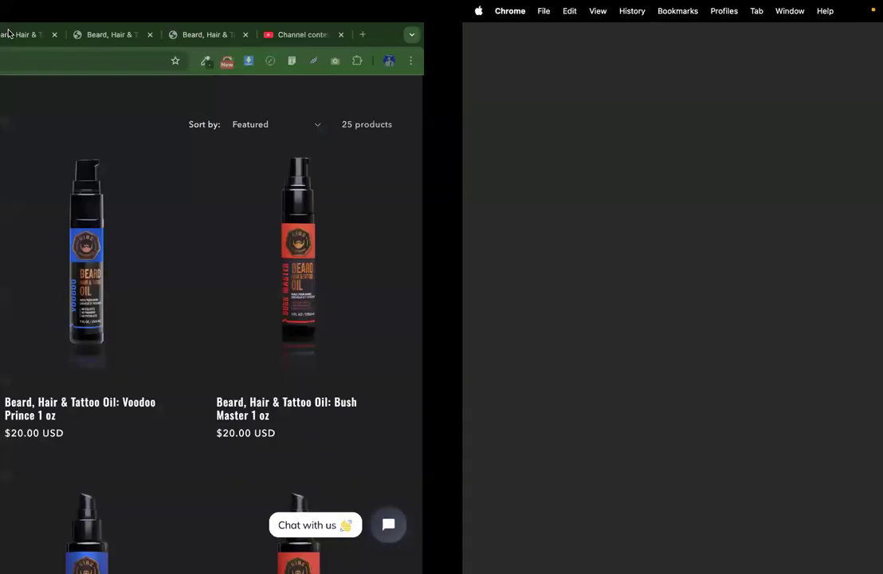
Switch back to the PageFly editor and set the product title's font family to Oswald and its size to 27 px
{"action": "left_click", "coordinate": [283, 34]}
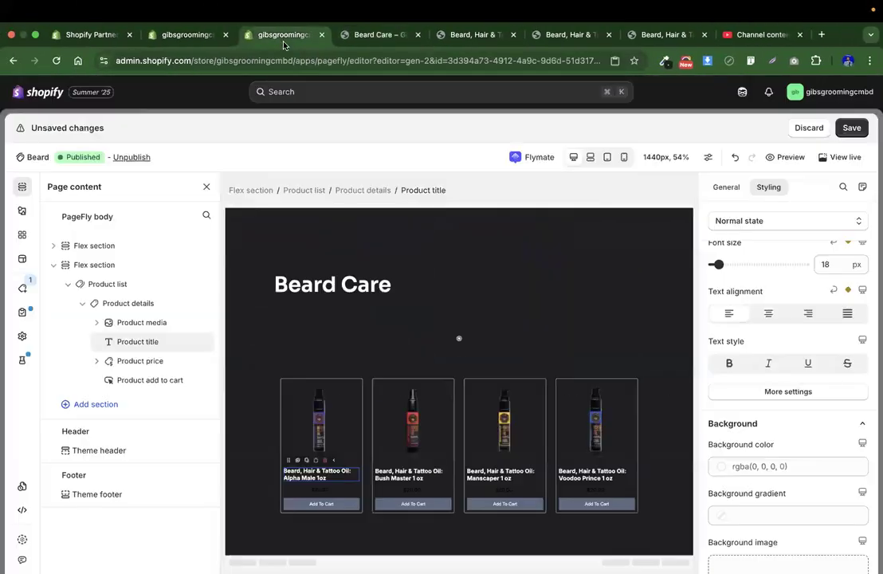
{"action": "scroll", "coordinate": [772, 440], "scroll_direction": "down", "scroll_amount": 5}
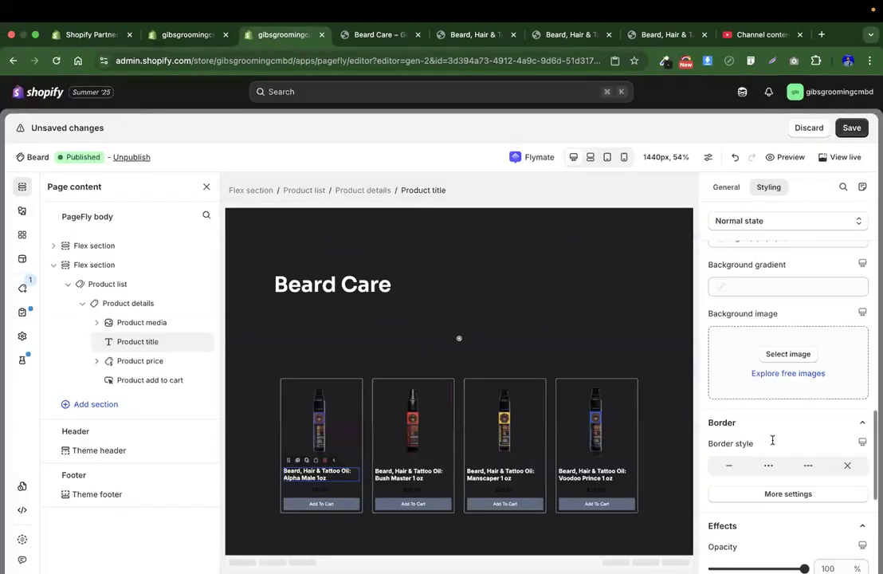
{"action": "scroll", "coordinate": [772, 439], "scroll_direction": "up", "scroll_amount": 2}
{"action": "scroll", "coordinate": [772, 439], "scroll_direction": "down", "scroll_amount": 4}
{"action": "scroll", "coordinate": [772, 440], "scroll_direction": "up", "scroll_amount": 4}
{"action": "scroll", "coordinate": [772, 440], "scroll_direction": "up", "scroll_amount": 5}
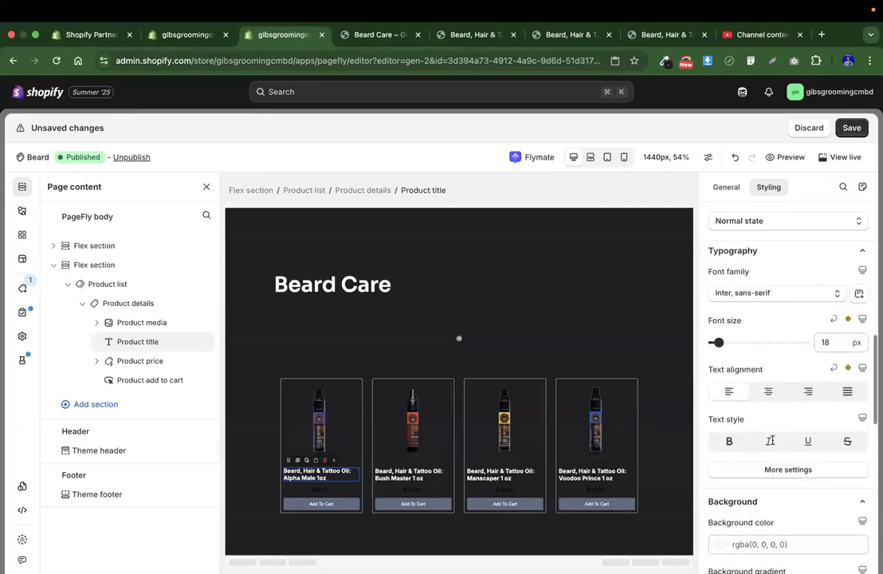
{"action": "left_click", "coordinate": [760, 353]}
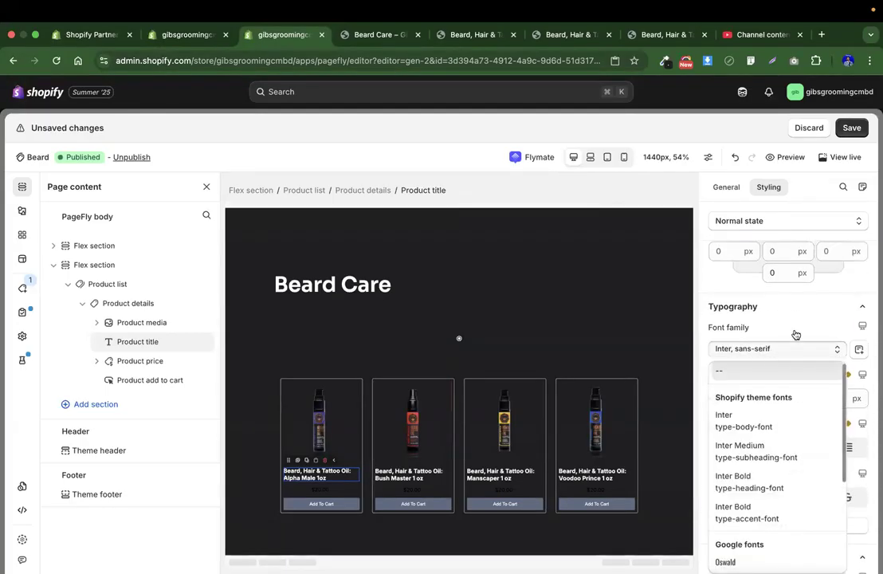
{"action": "left_click", "coordinate": [726, 562]}
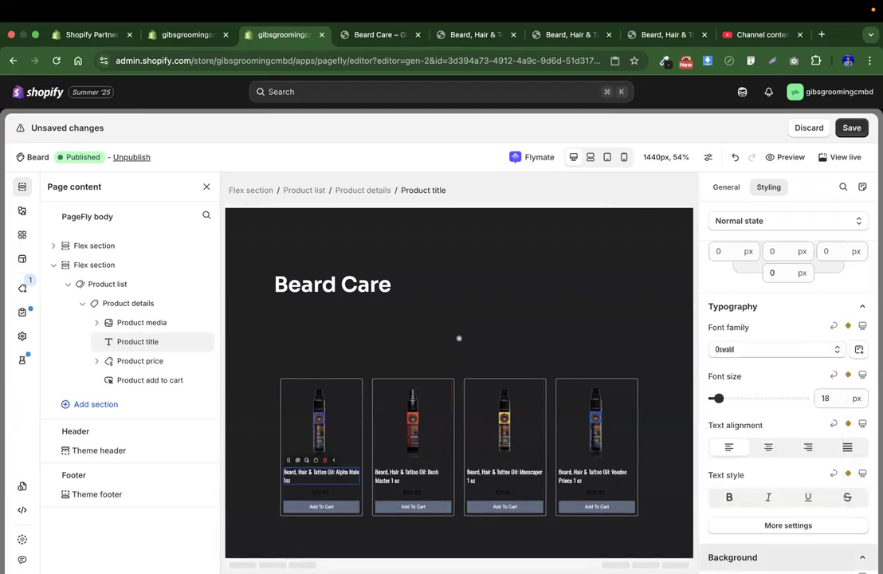
{"action": "left_click_drag", "start_coordinate": [719, 400], "coordinate": [723, 397]}
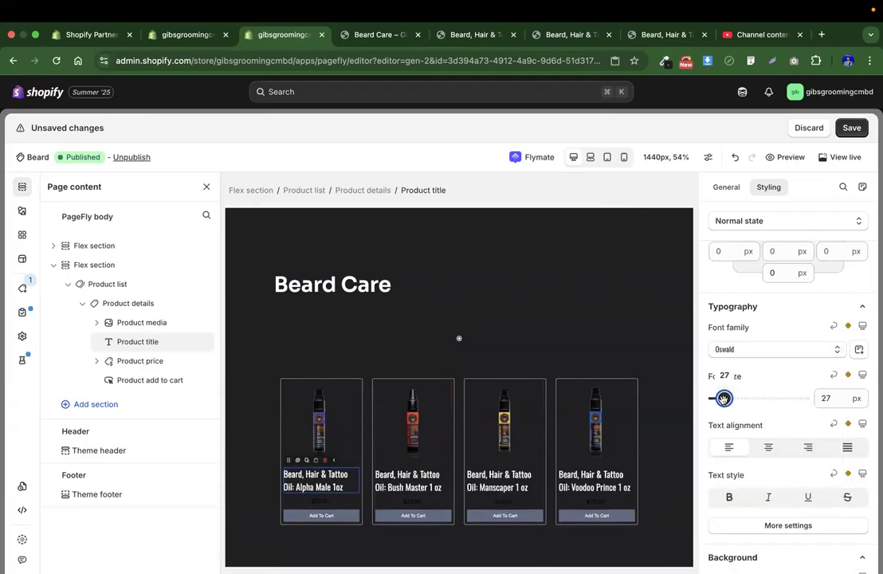
Change the product price's content color to white, rgb(255, 255, 255)
{"action": "scroll", "coordinate": [349, 493], "scroll_direction": "down", "scroll_amount": 1}
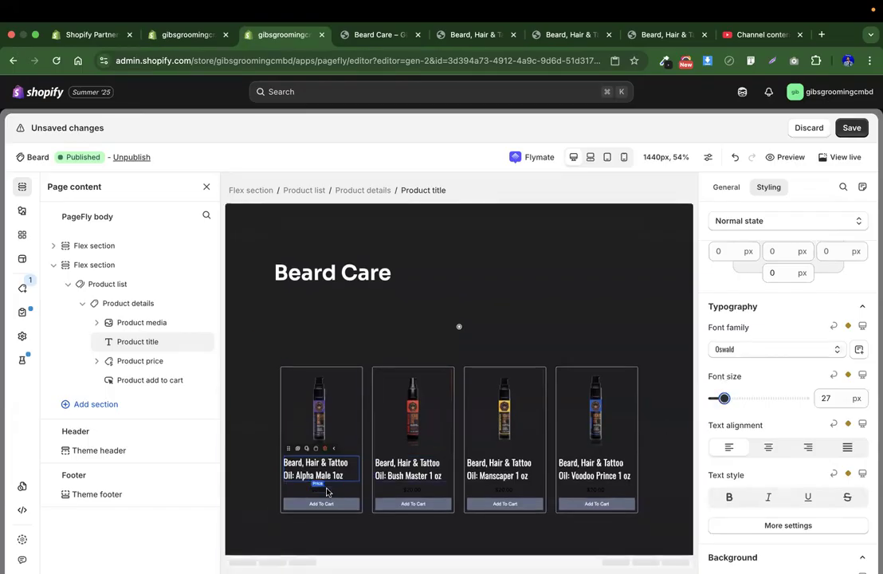
{"action": "left_click", "coordinate": [326, 491]}
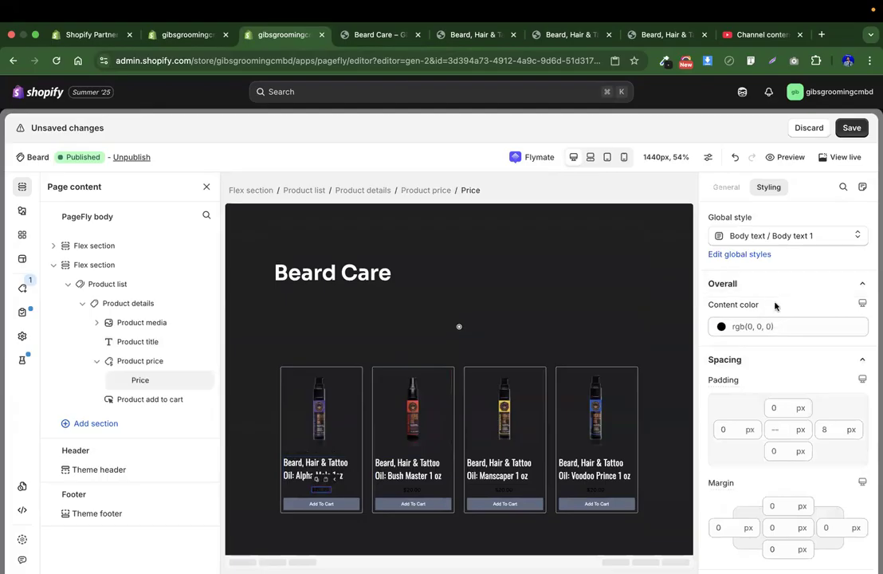
{"action": "scroll", "coordinate": [775, 305], "scroll_direction": "down", "scroll_amount": 1}
{"action": "left_click", "coordinate": [768, 272]}
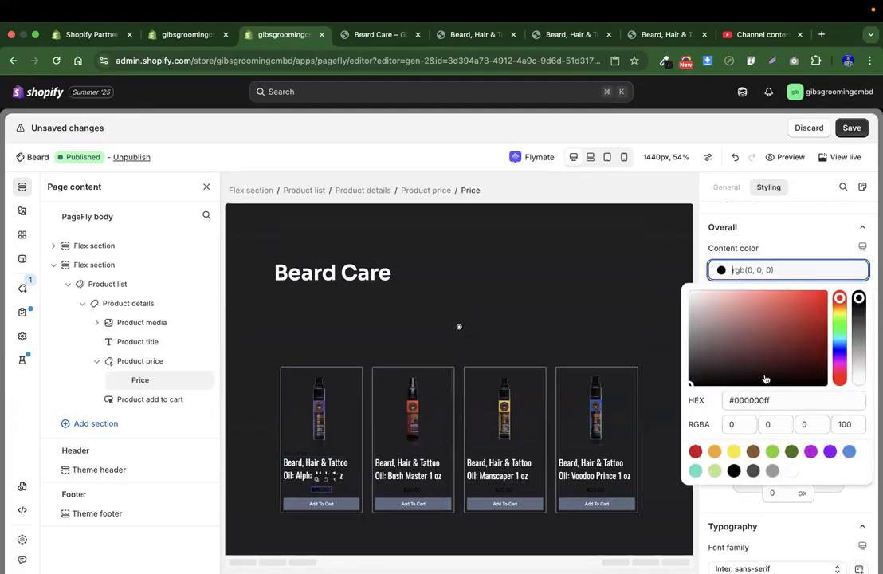
{"action": "left_click", "coordinate": [796, 468]}
{"action": "left_click", "coordinate": [798, 231]}
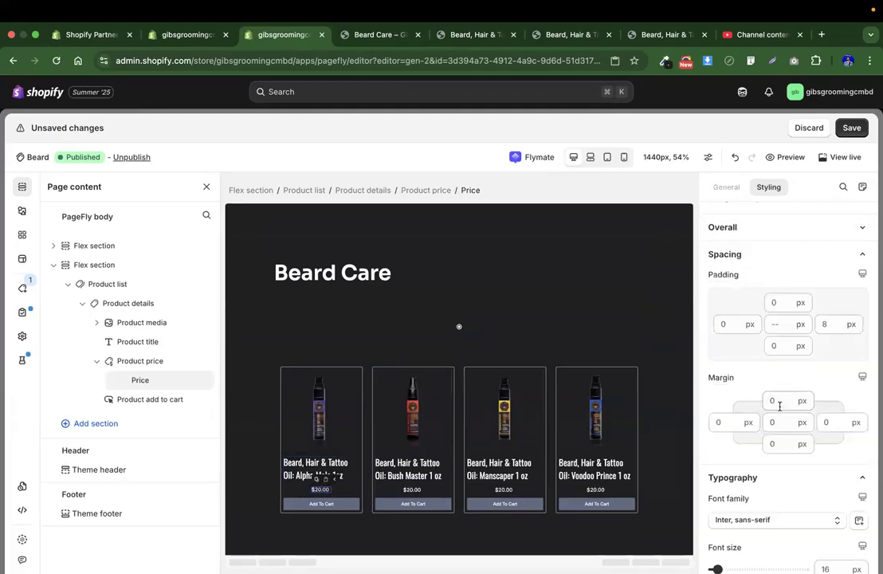
Set the product price's font family to Oswald and its font size to 36 px
{"action": "scroll", "coordinate": [781, 413], "scroll_direction": "down", "scroll_amount": 3}
{"action": "left_click", "coordinate": [761, 343]}
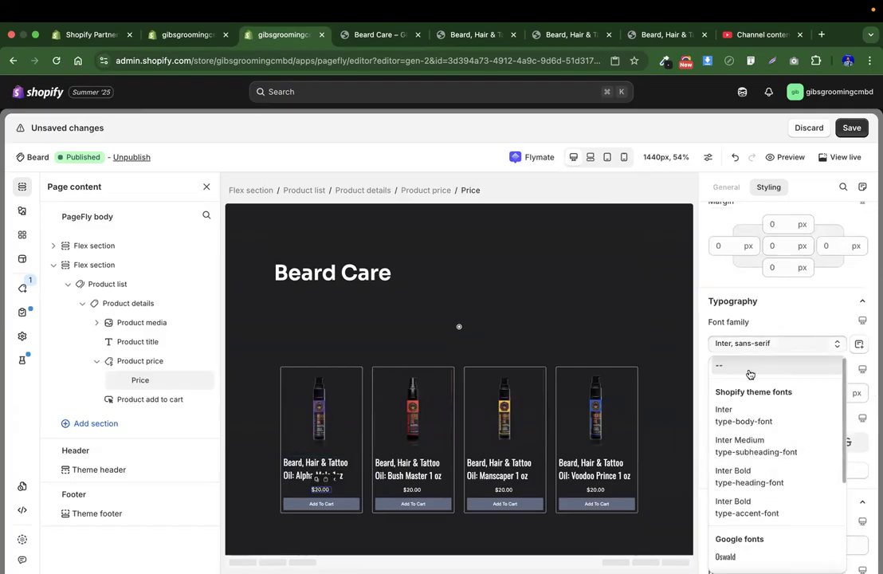
{"action": "left_click", "coordinate": [734, 556]}
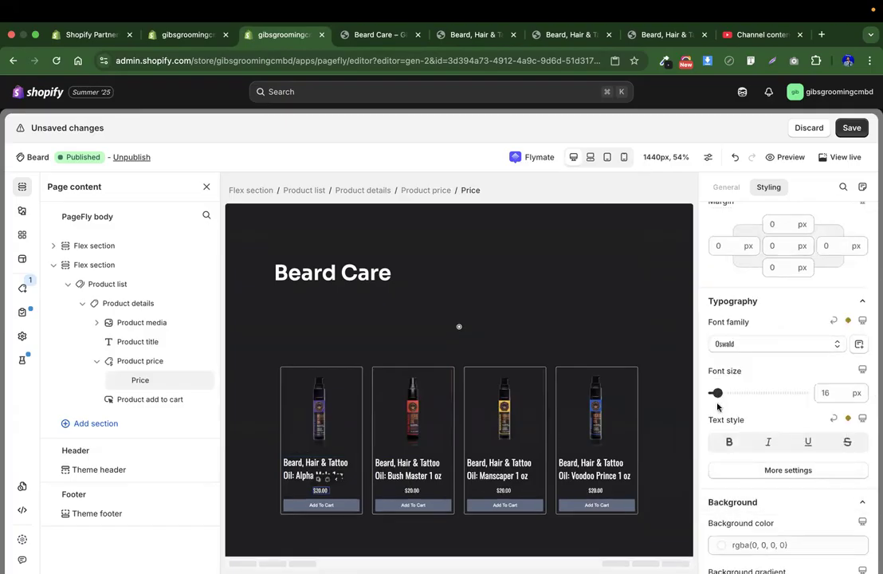
{"action": "left_click_drag", "start_coordinate": [715, 394], "coordinate": [730, 393]}
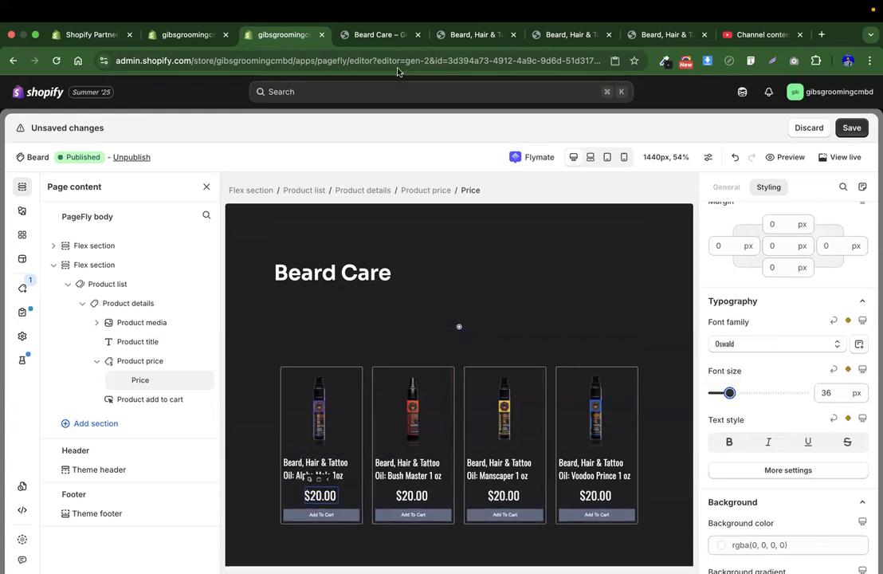
Check the live Beard Care page and examine the price's styling settings, including the extra typography settings, for a text alignment option
{"action": "left_click", "coordinate": [374, 35]}
{"action": "left_click", "coordinate": [285, 36]}
{"action": "scroll", "coordinate": [772, 383], "scroll_direction": "down", "scroll_amount": 10}
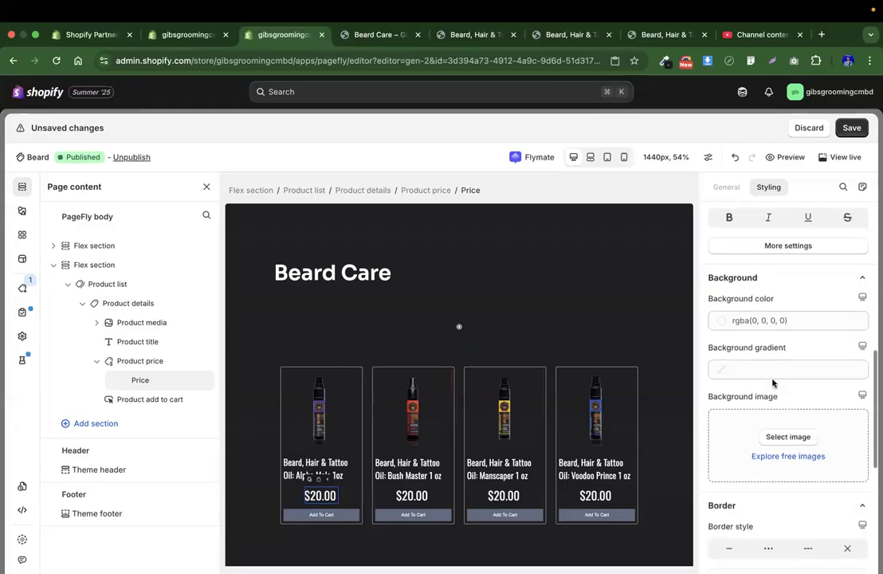
{"action": "scroll", "coordinate": [772, 381], "scroll_direction": "up", "scroll_amount": 8}
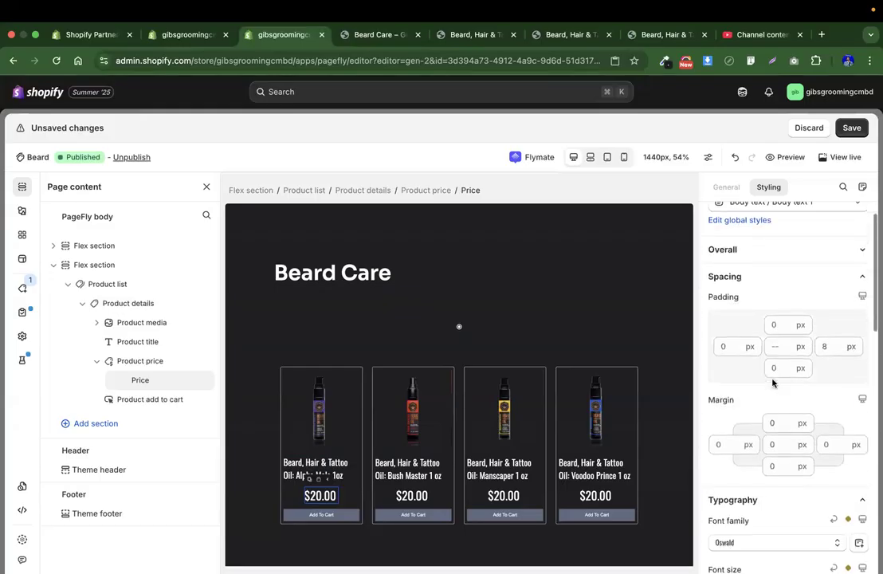
{"action": "scroll", "coordinate": [757, 419], "scroll_direction": "down", "scroll_amount": 1}
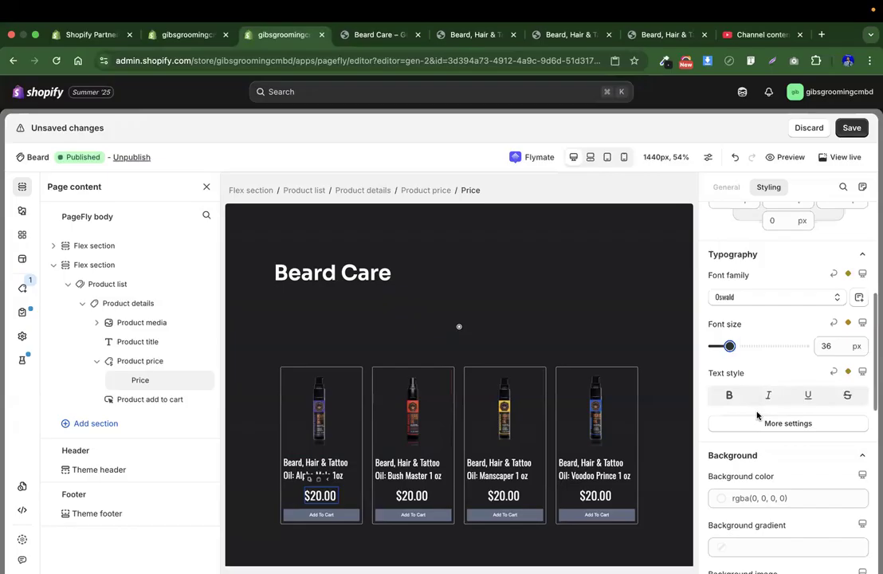
{"action": "left_click", "coordinate": [756, 424]}
{"action": "scroll", "coordinate": [763, 388], "scroll_direction": "up", "scroll_amount": 7}
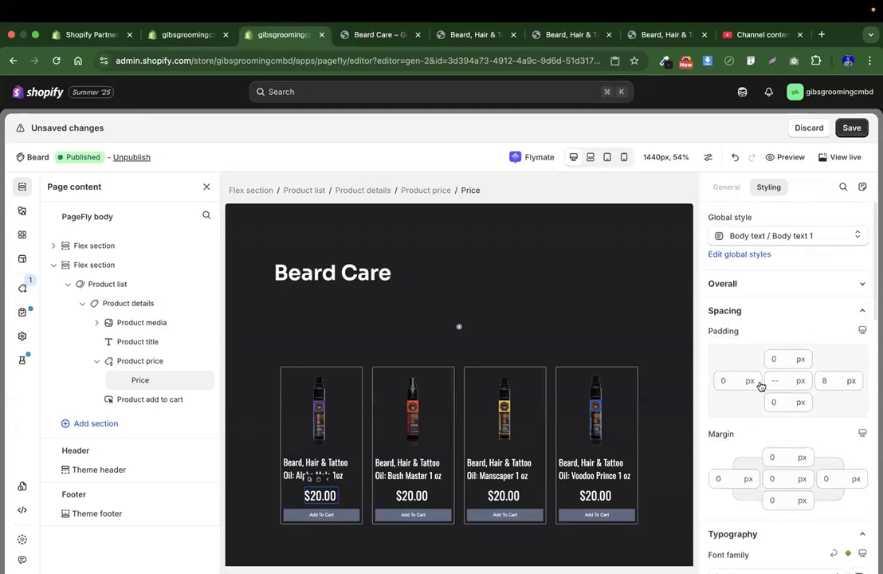
{"action": "left_click", "coordinate": [745, 284]}
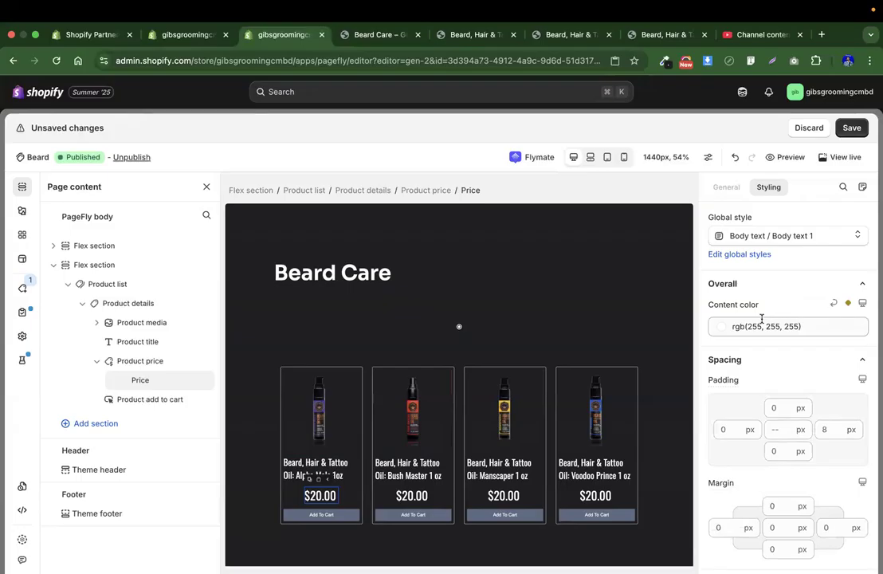
{"action": "scroll", "coordinate": [786, 363], "scroll_direction": "down", "scroll_amount": 5}
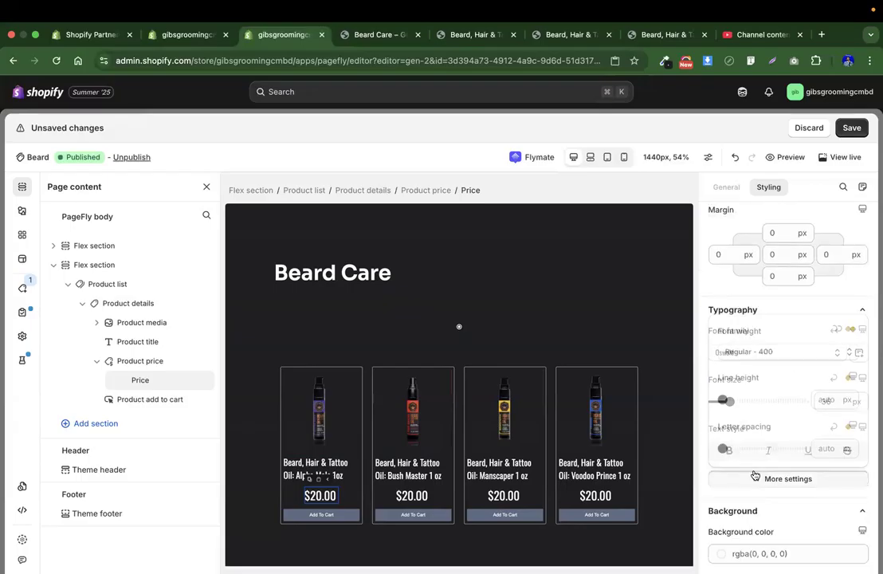
{"action": "scroll", "coordinate": [761, 389], "scroll_direction": "down", "scroll_amount": 4}
{"action": "scroll", "coordinate": [761, 389], "scroll_direction": "down", "scroll_amount": 6}
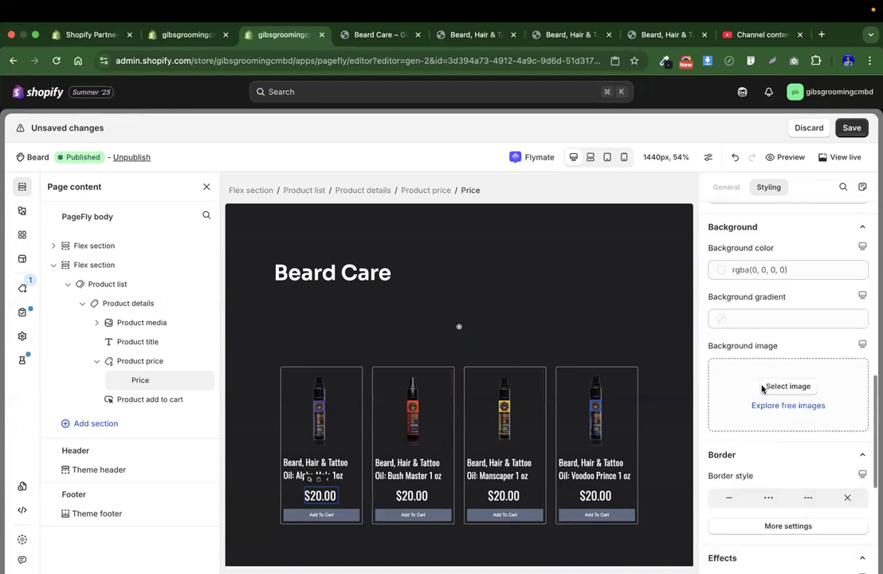
{"action": "scroll", "coordinate": [761, 389], "scroll_direction": "up", "scroll_amount": 15}
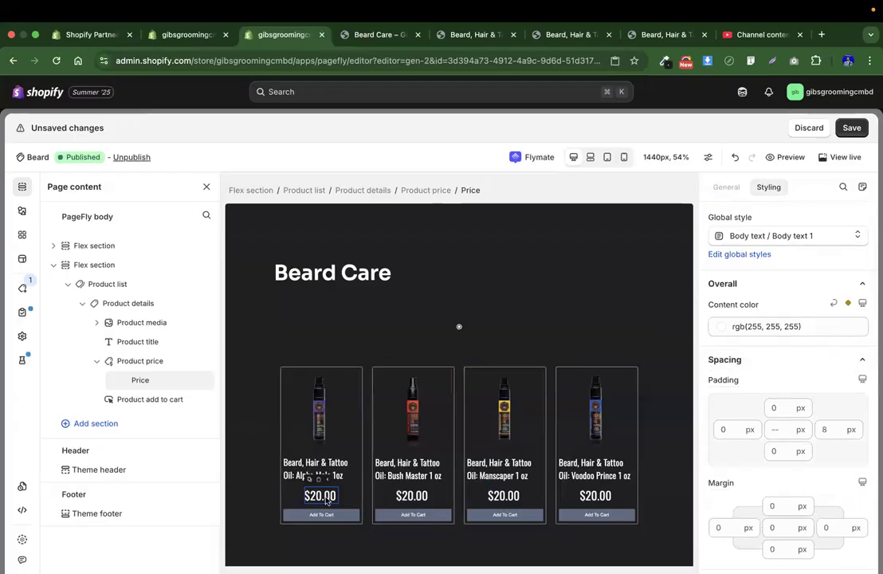
{"action": "scroll", "coordinate": [751, 398], "scroll_direction": "down", "scroll_amount": 5}
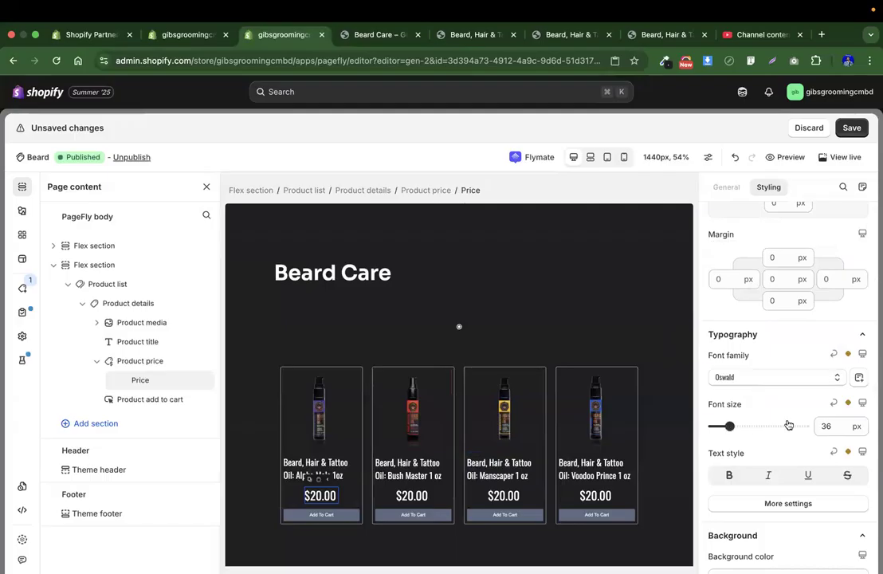
{"action": "scroll", "coordinate": [788, 425], "scroll_direction": "up", "scroll_amount": 5}
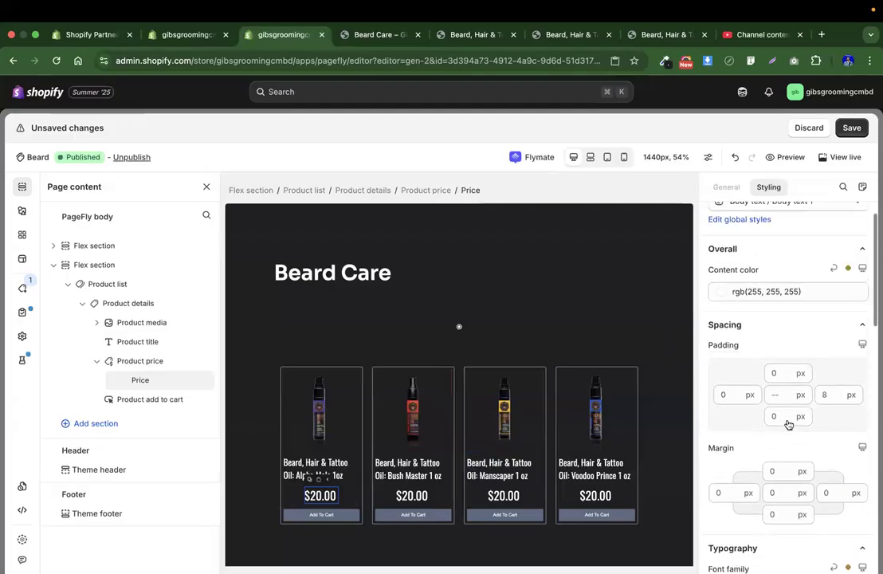
{"action": "scroll", "coordinate": [788, 424], "scroll_direction": "down", "scroll_amount": 10}
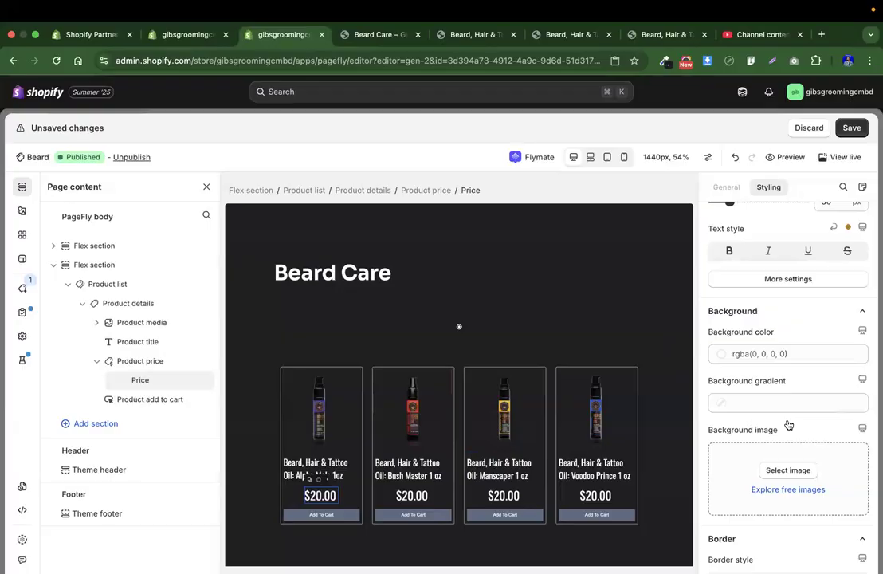
Try to left-align the price by adding "text-align: left;" to its CSS code, and remove that line again
{"action": "scroll", "coordinate": [788, 425], "scroll_direction": "down", "scroll_amount": 6}
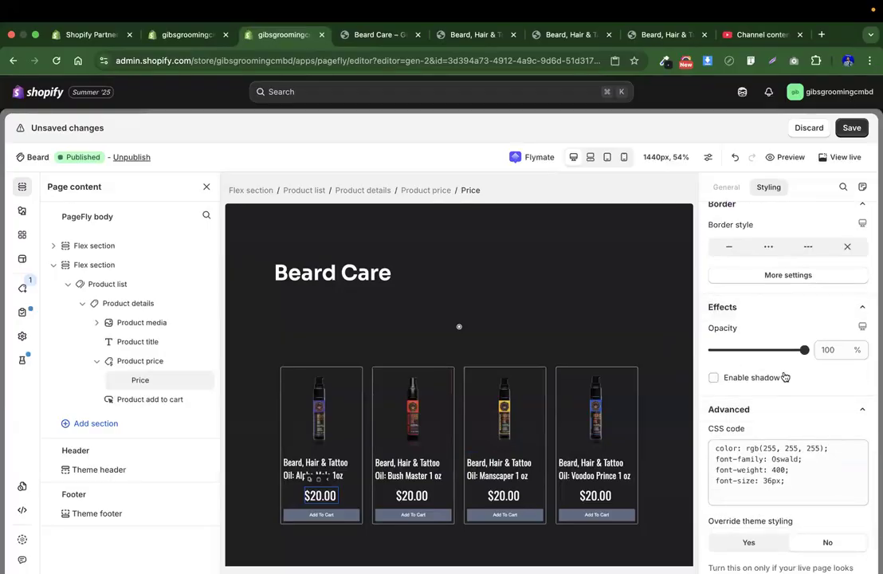
{"action": "scroll", "coordinate": [789, 382], "scroll_direction": "down", "scroll_amount": 1}
{"action": "left_click", "coordinate": [806, 455]}
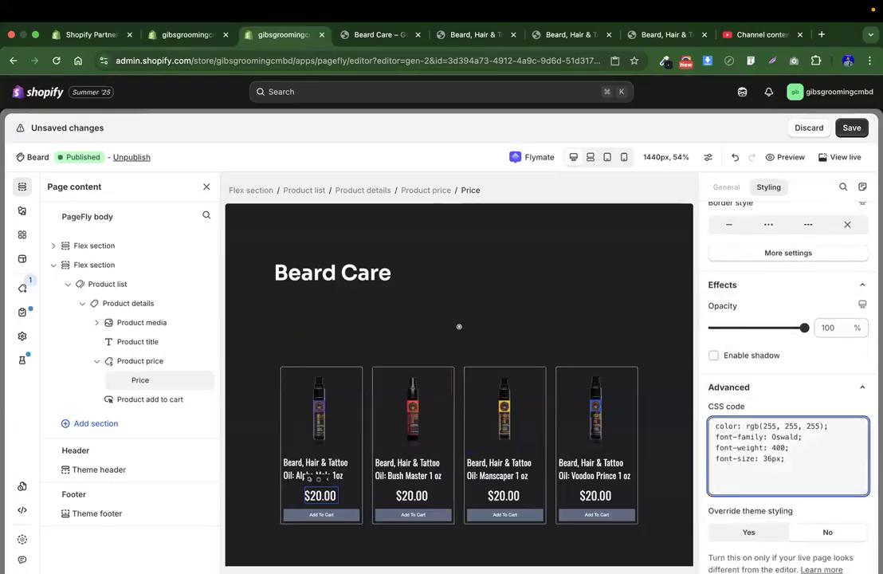
{"action": "type", "text": "text-align: left"}
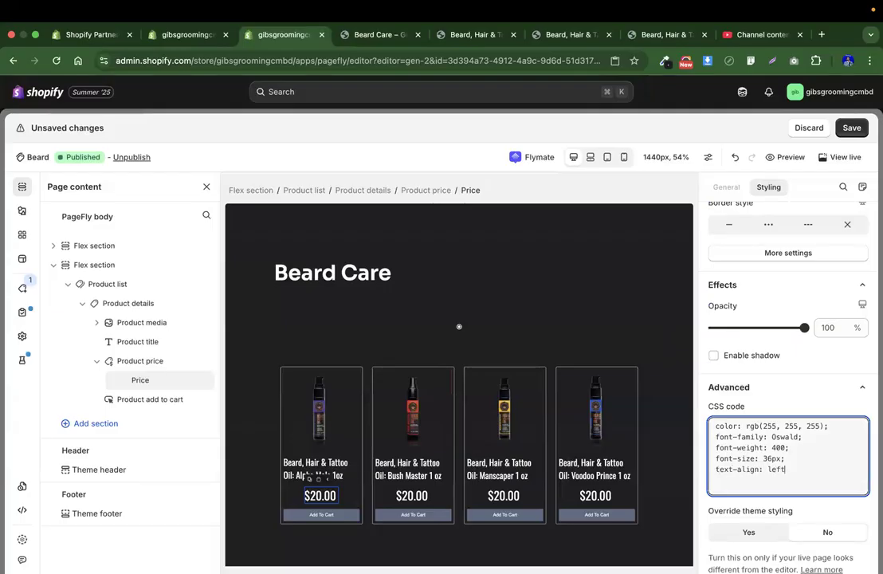
{"action": "triple_click", "coordinate": [819, 472]}
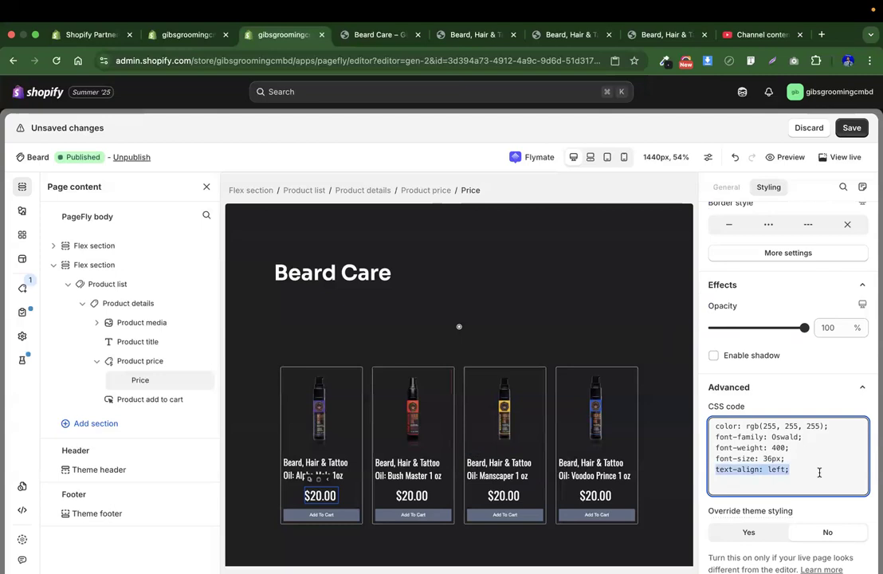
{"action": "key", "text": "BackSpace"}
{"action": "scroll", "coordinate": [795, 384], "scroll_direction": "up", "scroll_amount": 10}
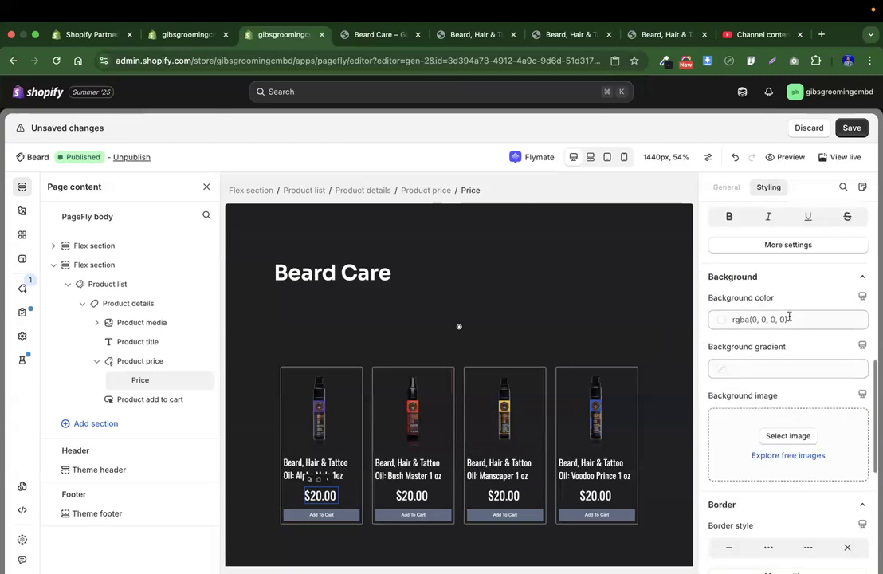
{"action": "scroll", "coordinate": [789, 319], "scroll_direction": "up", "scroll_amount": 5}
{"action": "scroll", "coordinate": [789, 318], "scroll_direction": "down", "scroll_amount": 4}
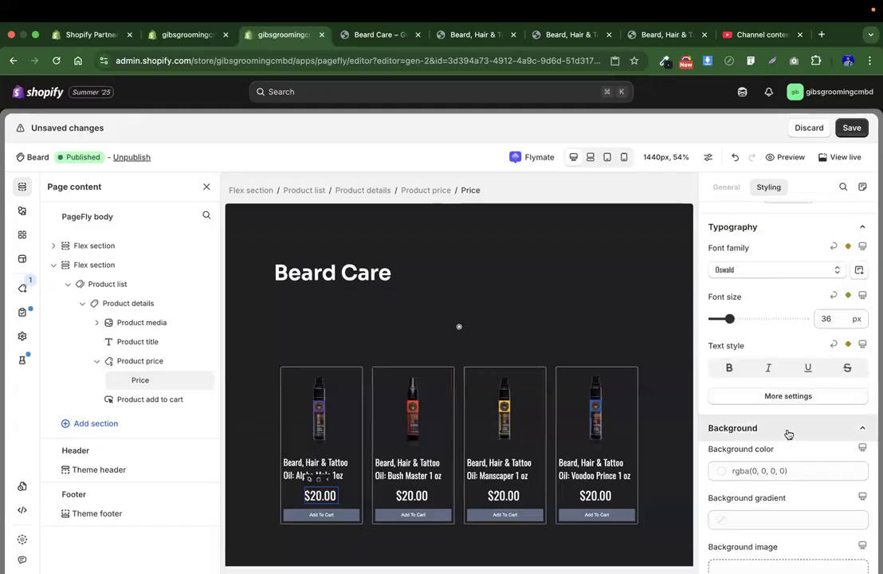
Check the live Beard Care page and examine the product details container's layout, spacing and typography settings
{"action": "scroll", "coordinate": [788, 433], "scroll_direction": "down", "scroll_amount": 8}
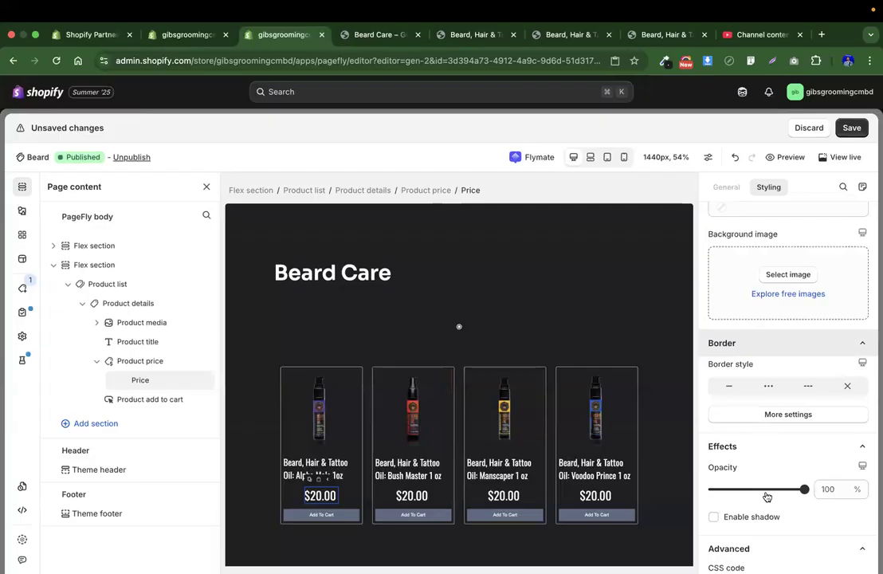
{"action": "left_click", "coordinate": [368, 36]}
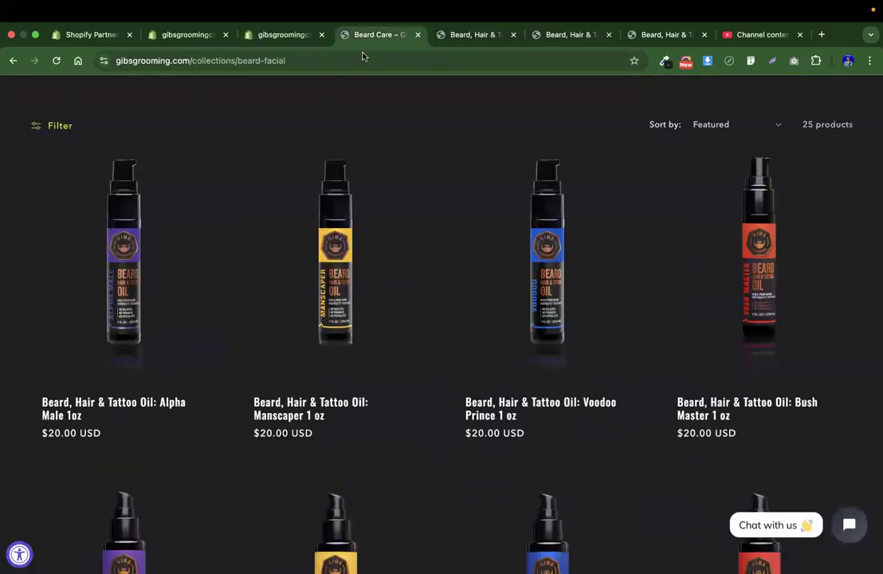
{"action": "left_click", "coordinate": [279, 35]}
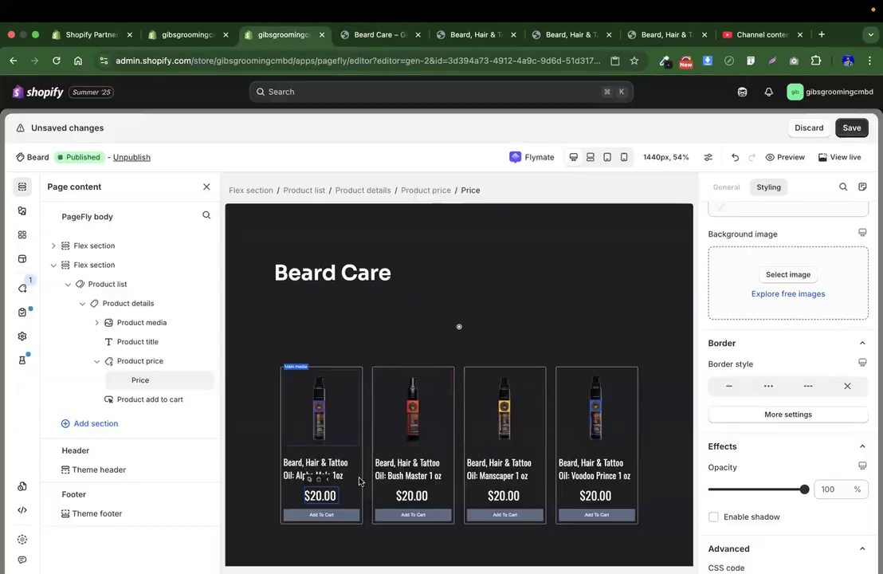
{"action": "left_click", "coordinate": [282, 370]}
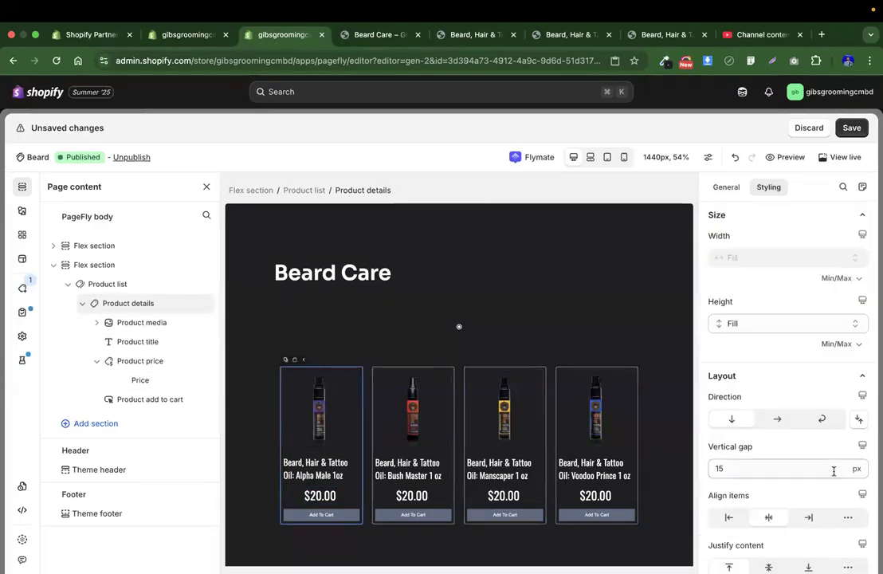
{"action": "scroll", "coordinate": [795, 386], "scroll_direction": "down", "scroll_amount": 6}
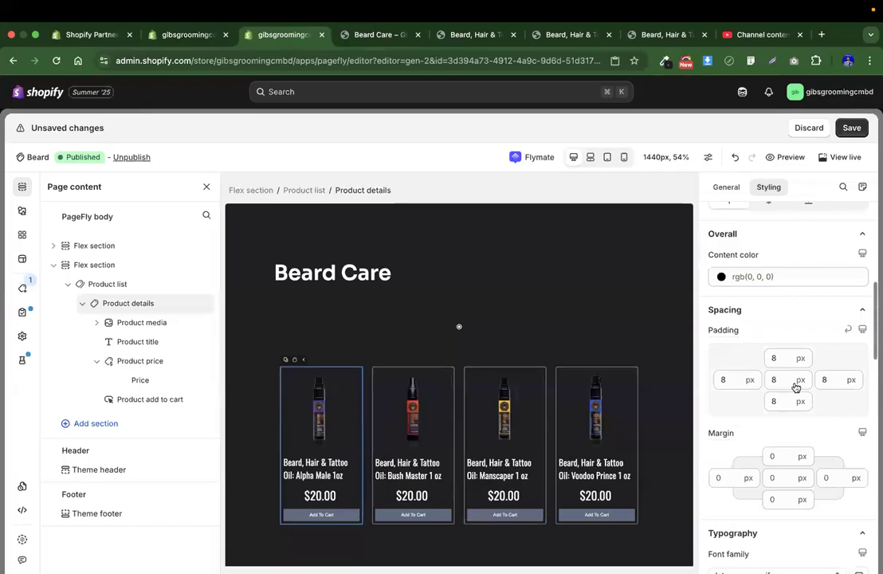
{"action": "scroll", "coordinate": [811, 453], "scroll_direction": "down", "scroll_amount": 2}
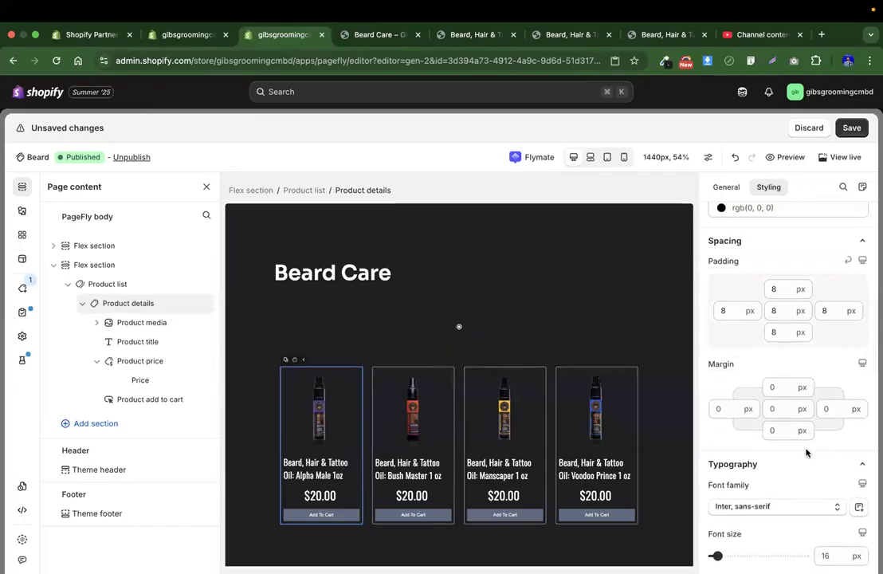
{"action": "scroll", "coordinate": [792, 455], "scroll_direction": "down", "scroll_amount": 5}
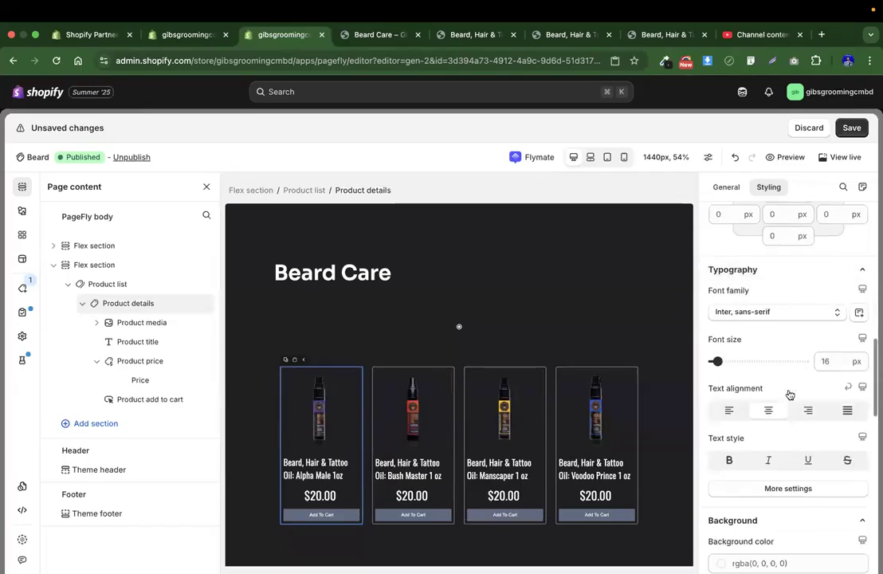
{"action": "left_click", "coordinate": [780, 337]}
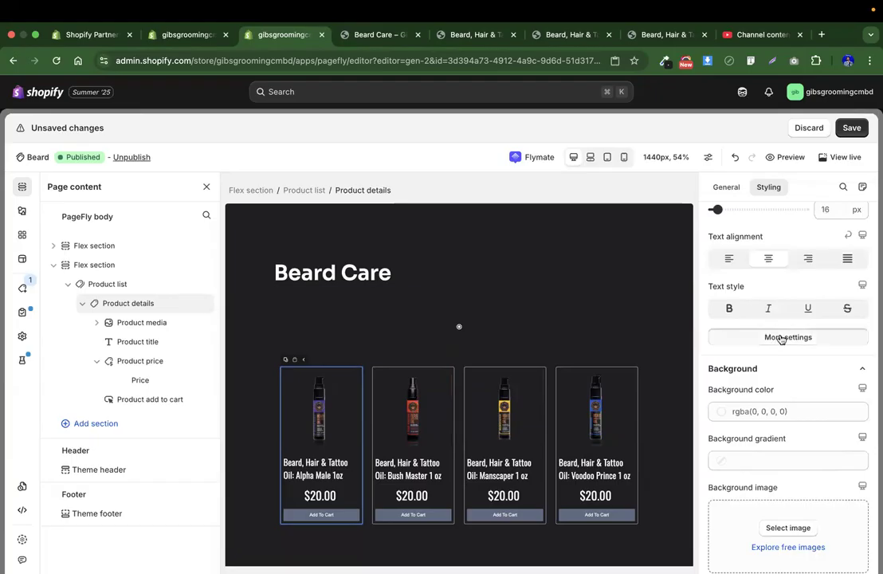
{"action": "scroll", "coordinate": [779, 437], "scroll_direction": "down", "scroll_amount": 10}
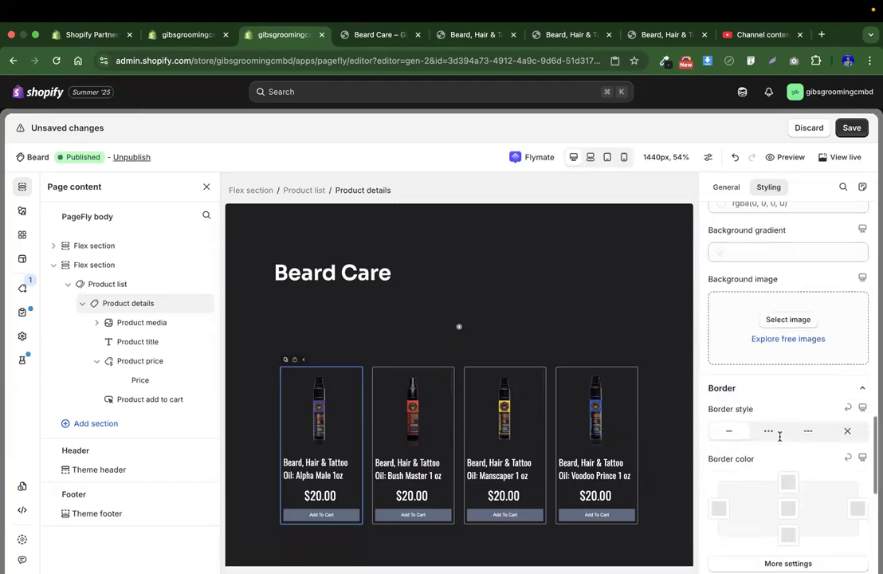
Examine the product details container's border settings and compare the product cards with those on the live Beard Care page
{"action": "left_click", "coordinate": [785, 298]}
{"action": "left_click", "coordinate": [785, 298]}
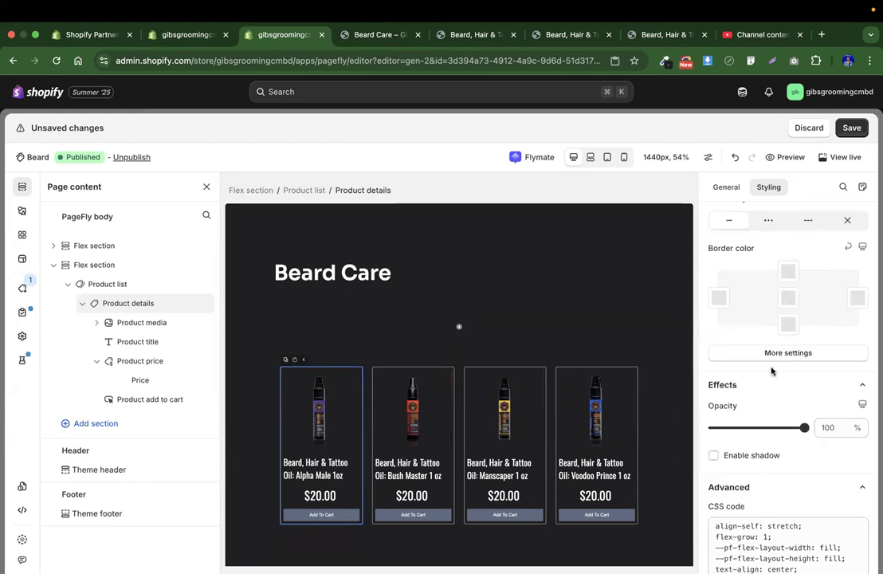
{"action": "scroll", "coordinate": [771, 368], "scroll_direction": "up", "scroll_amount": 3}
{"action": "left_click", "coordinate": [374, 35]}
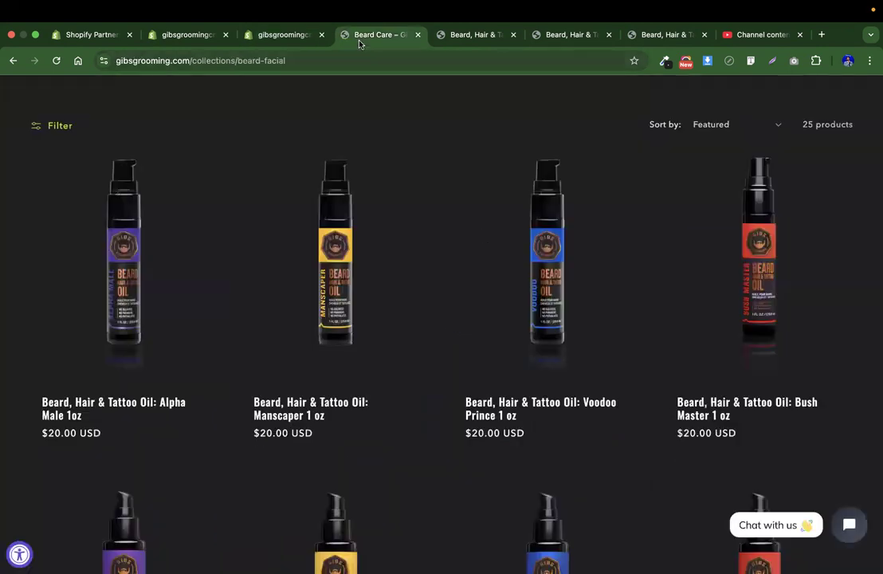
{"action": "left_click", "coordinate": [271, 38]}
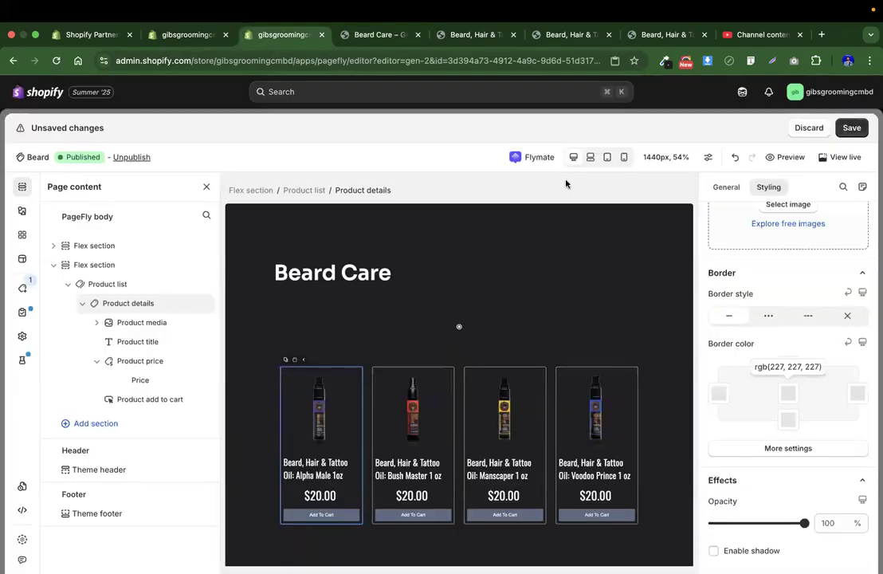
{"action": "left_click", "coordinate": [370, 35]}
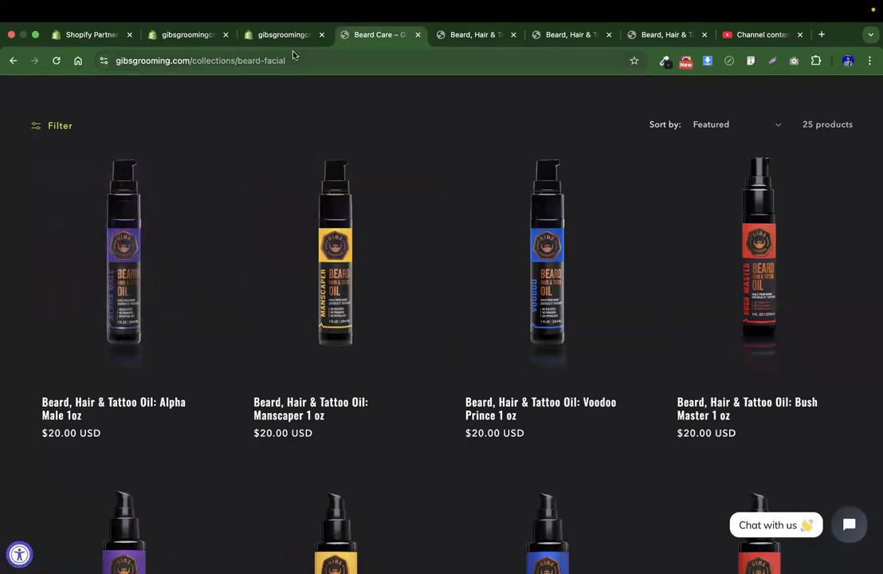
{"action": "scroll", "coordinate": [203, 202], "scroll_direction": "up", "scroll_amount": 2}
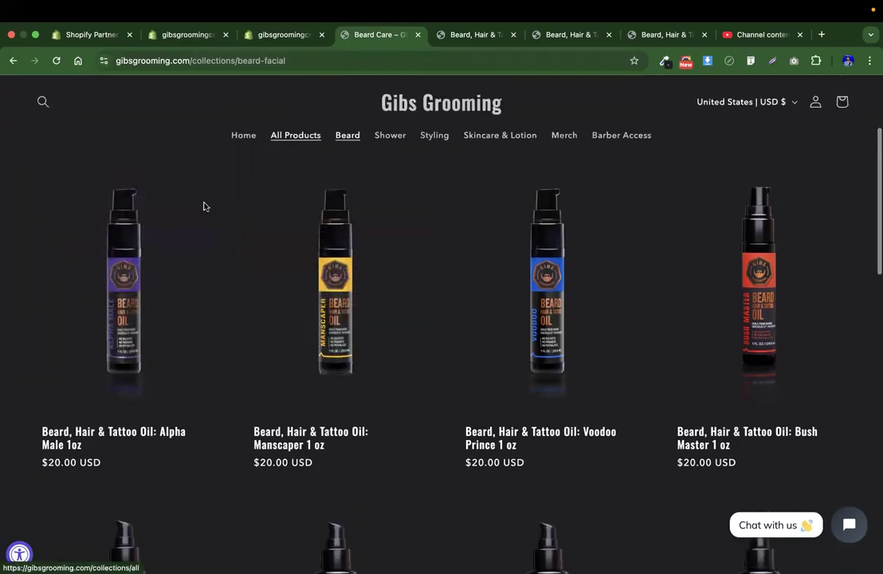
{"action": "left_click", "coordinate": [268, 35]}
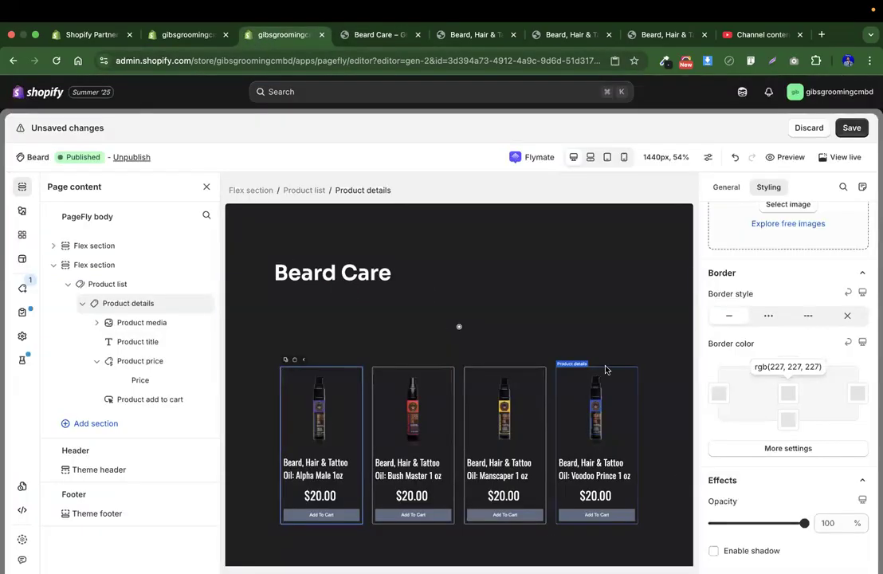
Remove the outline around the product cards by setting the product details' border width to 0 px on all sides
{"action": "left_click", "coordinate": [785, 449]}
{"action": "left_click", "coordinate": [739, 374]}
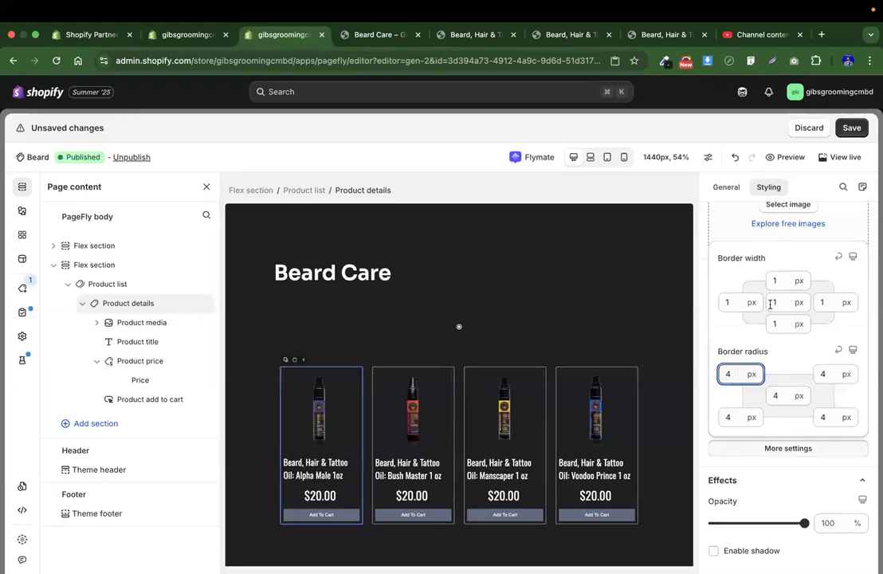
{"action": "left_click", "coordinate": [735, 302]}
{"action": "key", "text": "BackSpace"}
{"action": "type", "text": "0"}
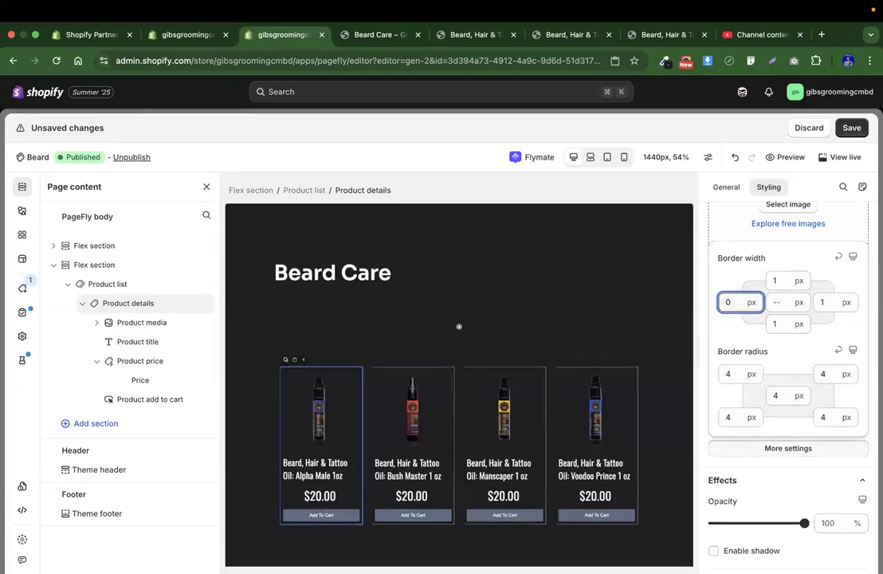
{"action": "left_click", "coordinate": [781, 302]}
{"action": "type", "text": "0"}
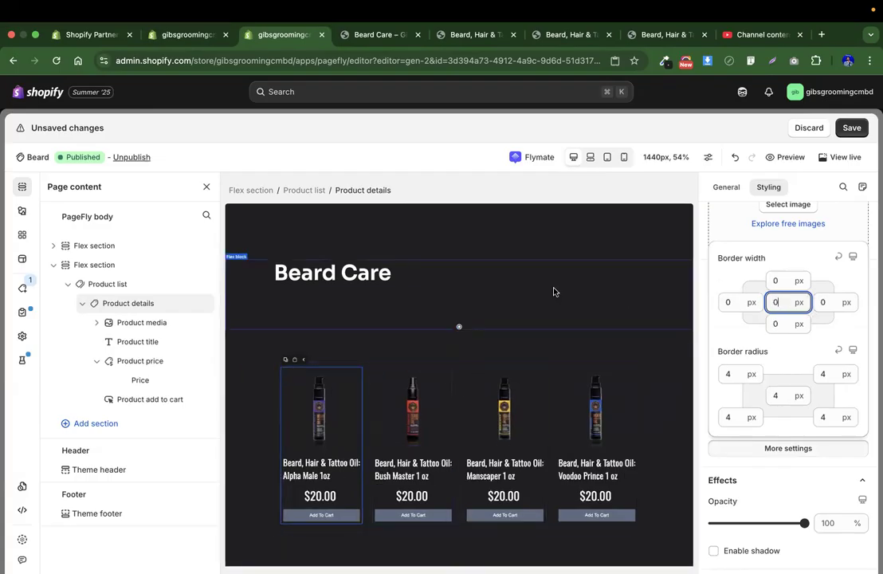
Review the product image pages of the beard design in Canva and return to the PageFly editor
{"action": "key", "text": "ctrl+Left"}
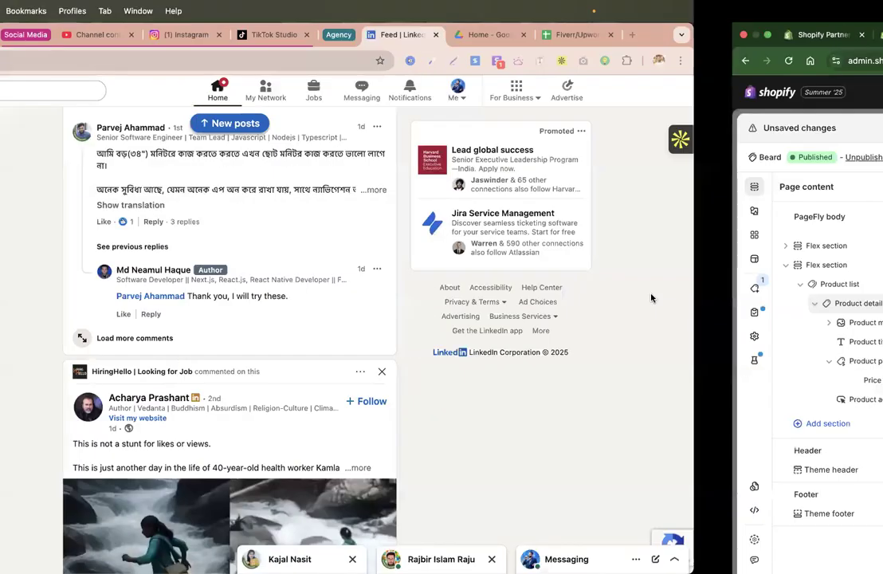
{"action": "key", "text": "ctrl+Left"}
{"action": "key", "text": "ctrl+Left"}
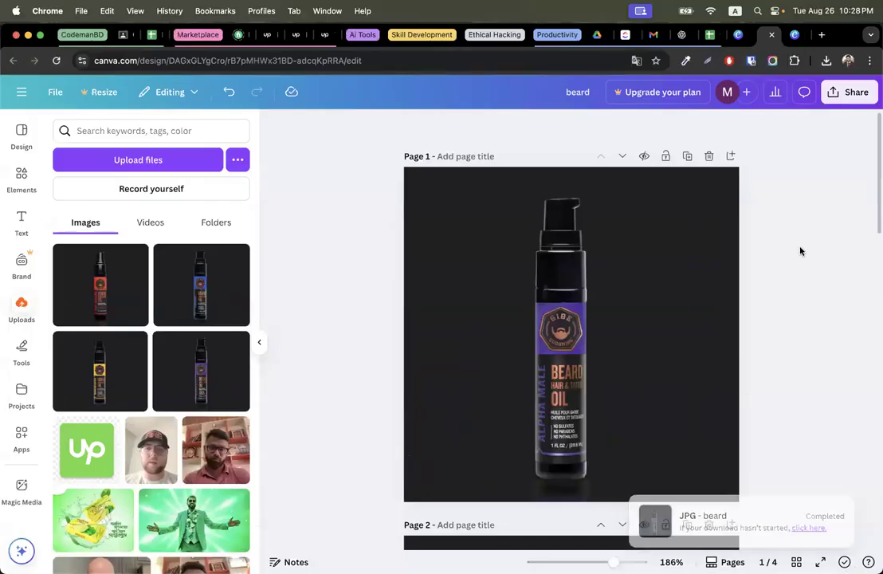
{"action": "scroll", "coordinate": [801, 251], "scroll_direction": "down", "scroll_amount": 15}
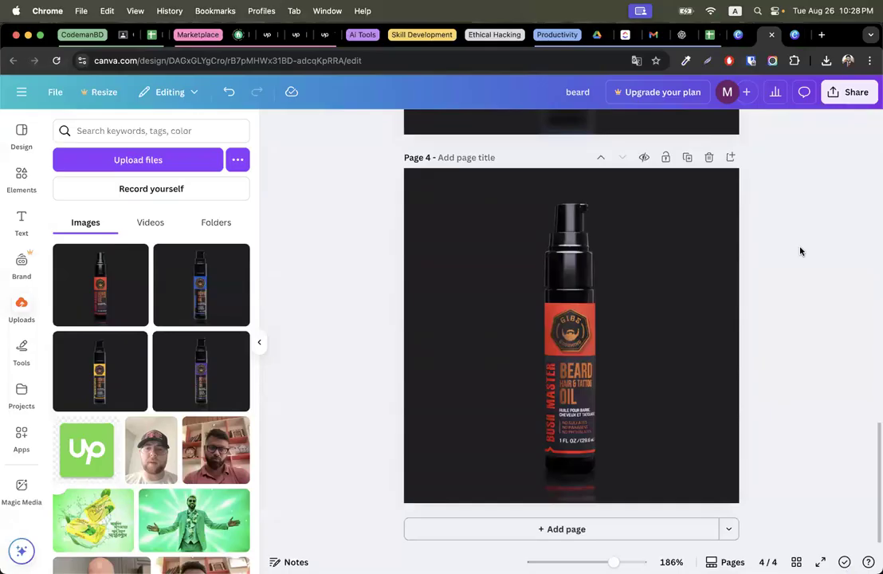
{"action": "scroll", "coordinate": [801, 251], "scroll_direction": "up", "scroll_amount": 3}
{"action": "scroll", "coordinate": [801, 251], "scroll_direction": "down", "scroll_amount": 3}
{"action": "key", "text": "ctrl+Right"}
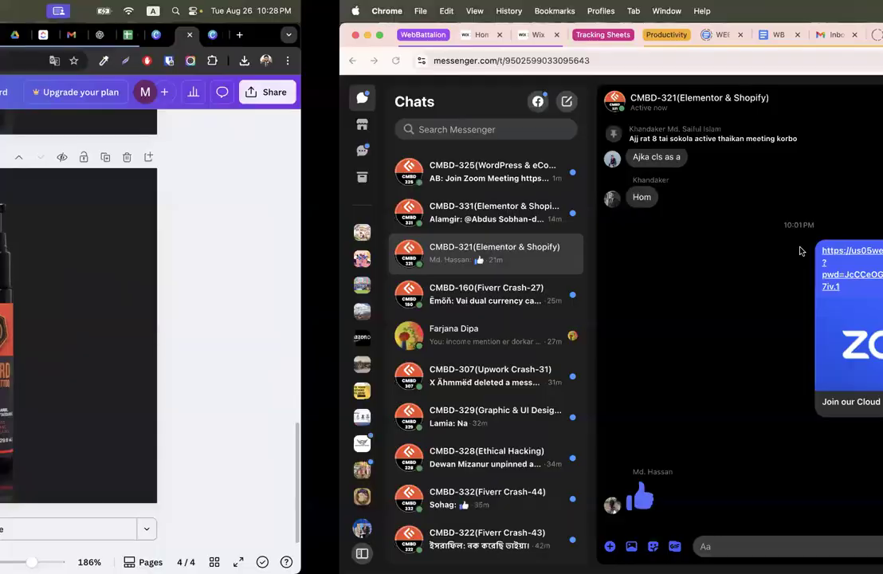
{"action": "key", "text": "ctrl+Right"}
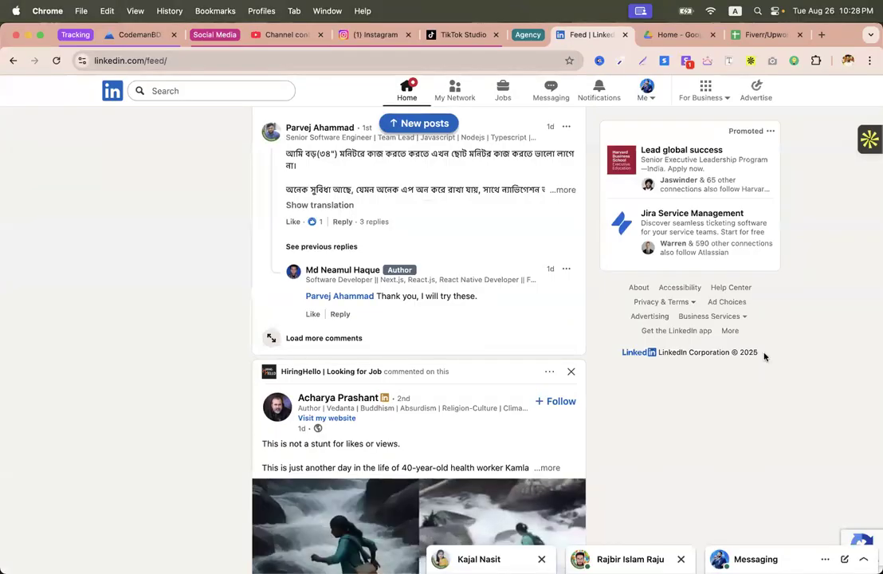
{"action": "key", "text": "ctrl+Right"}
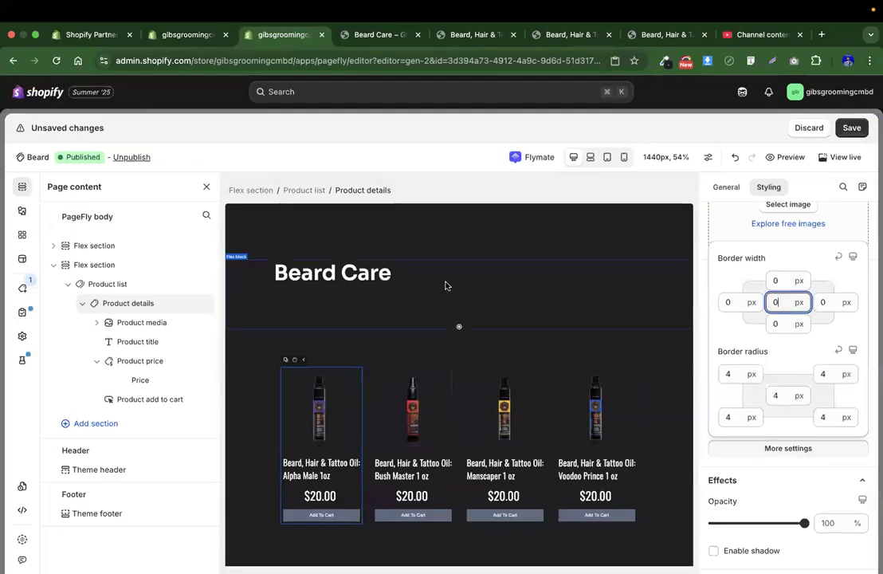
Set the product add to cart button's font family to Oswald and its font size to 22 px
{"action": "scroll", "coordinate": [640, 284], "scroll_direction": "down", "scroll_amount": 1}
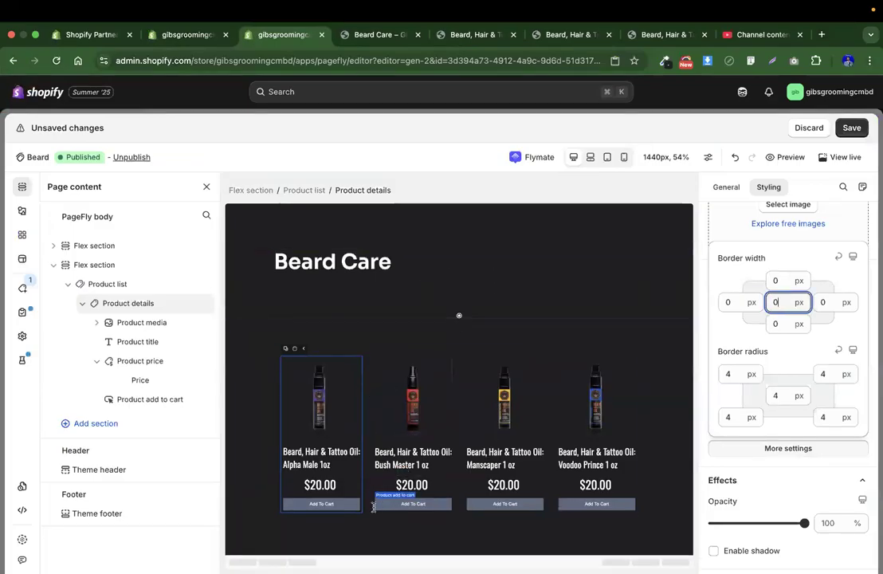
{"action": "left_click", "coordinate": [330, 506]}
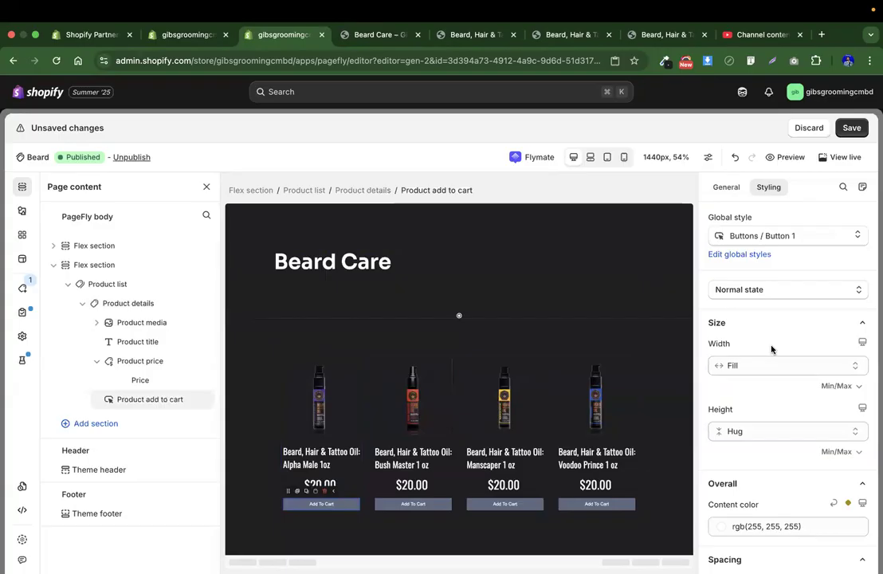
{"action": "scroll", "coordinate": [787, 379], "scroll_direction": "down", "scroll_amount": 10}
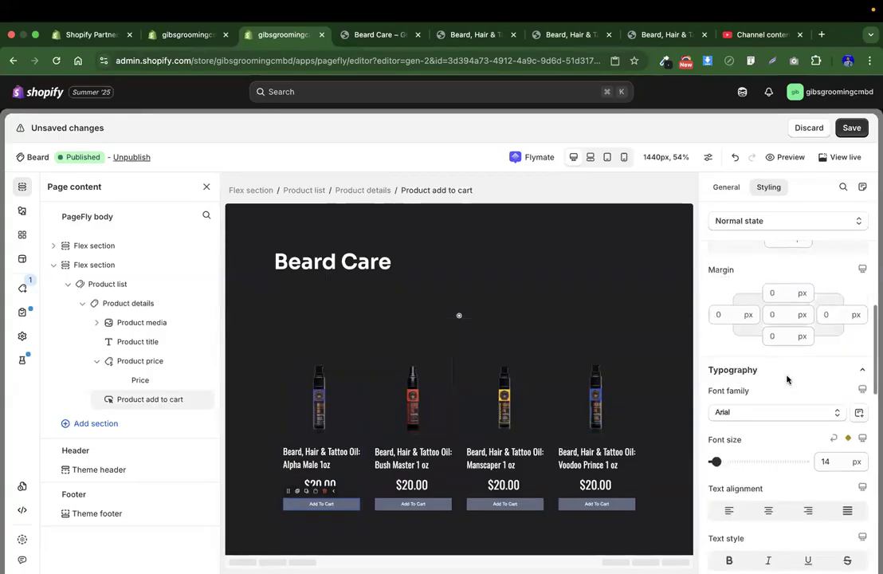
{"action": "left_click", "coordinate": [739, 351]}
{"action": "left_click", "coordinate": [729, 498]}
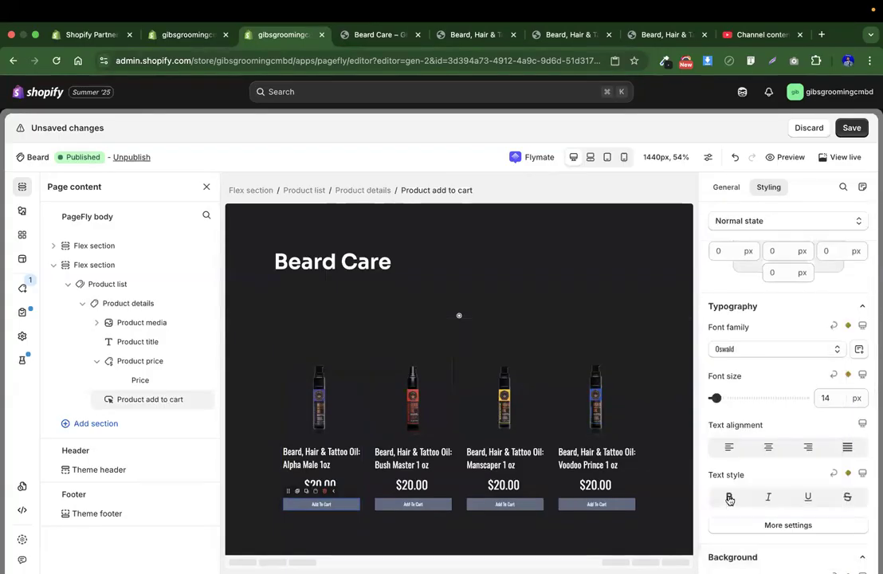
{"action": "left_click_drag", "start_coordinate": [716, 397], "coordinate": [722, 396]}
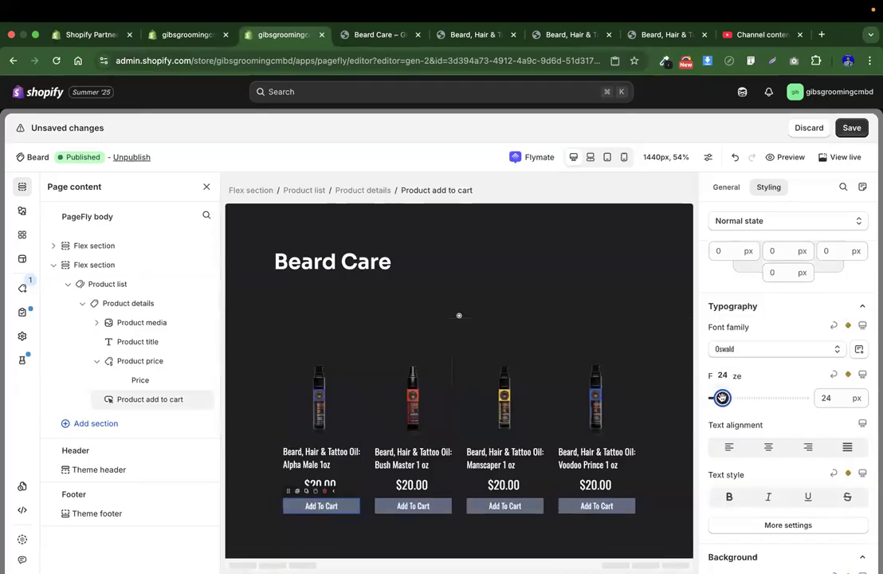
Compare the live Beard Care page with the product list and examine the product title's general settings, including HTML tag and visibility
{"action": "left_click", "coordinate": [379, 38]}
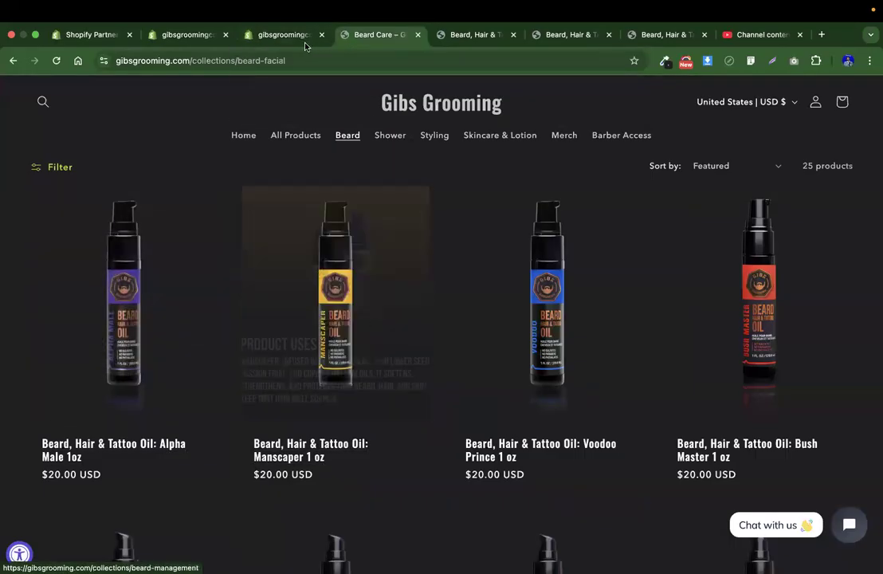
{"action": "left_click", "coordinate": [295, 36]}
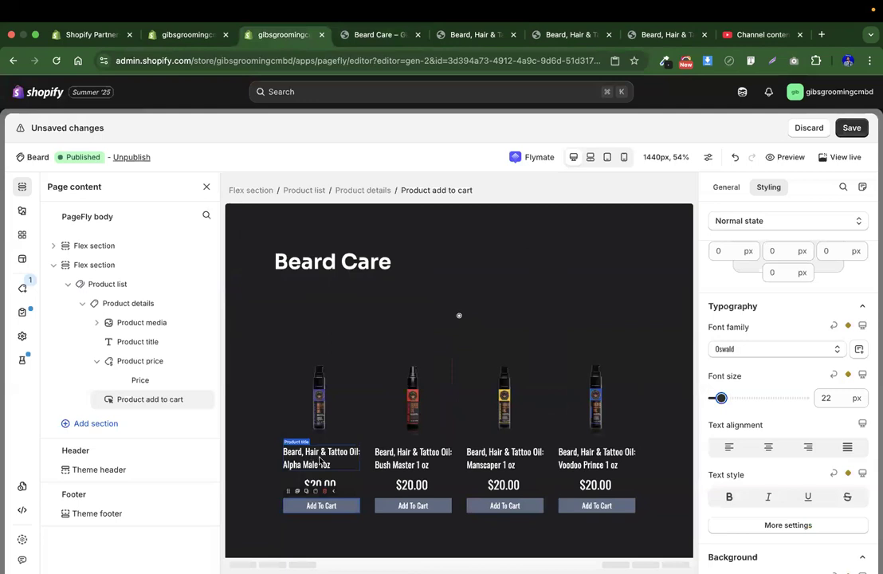
{"action": "left_click", "coordinate": [318, 461]}
{"action": "left_click", "coordinate": [723, 186]}
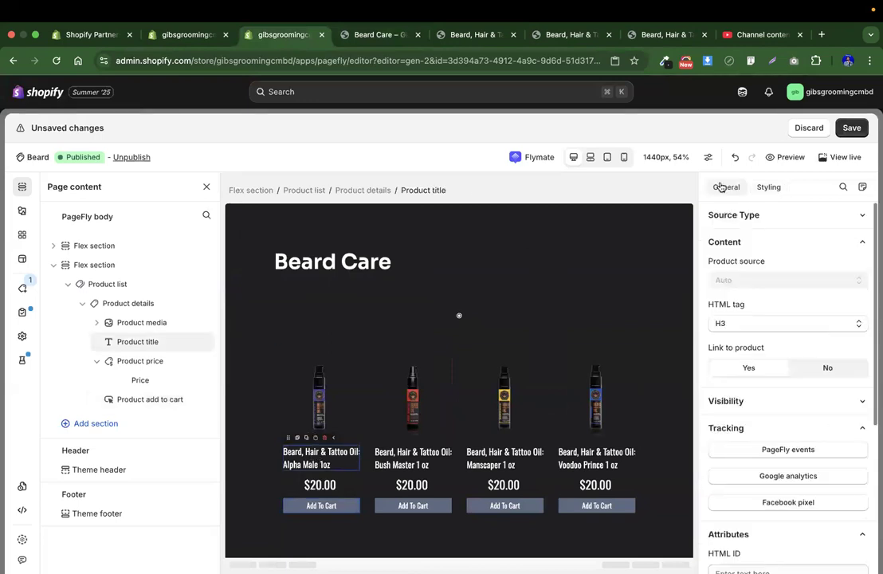
{"action": "left_click", "coordinate": [776, 225]}
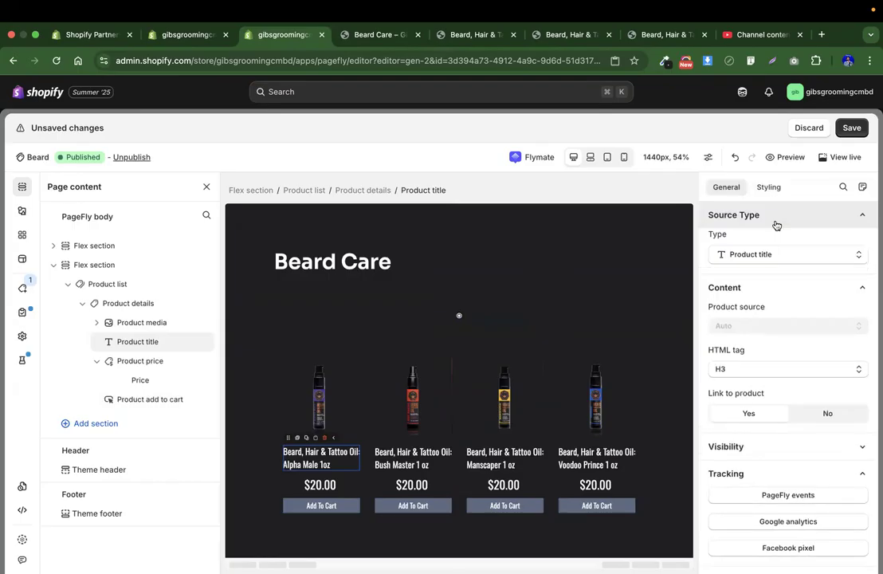
{"action": "left_click", "coordinate": [776, 226]}
{"action": "scroll", "coordinate": [770, 301], "scroll_direction": "down", "scroll_amount": 5}
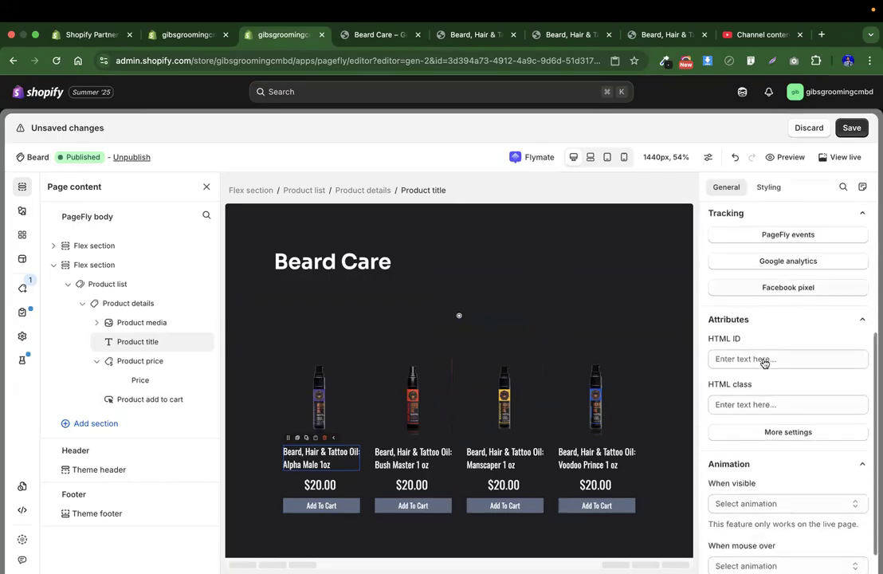
{"action": "scroll", "coordinate": [763, 363], "scroll_direction": "up", "scroll_amount": 3}
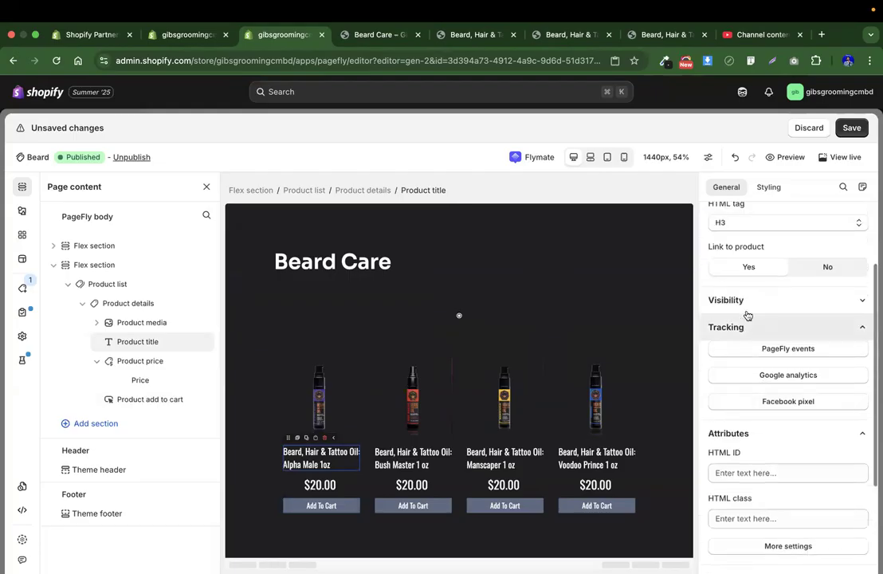
{"action": "left_click", "coordinate": [747, 307]}
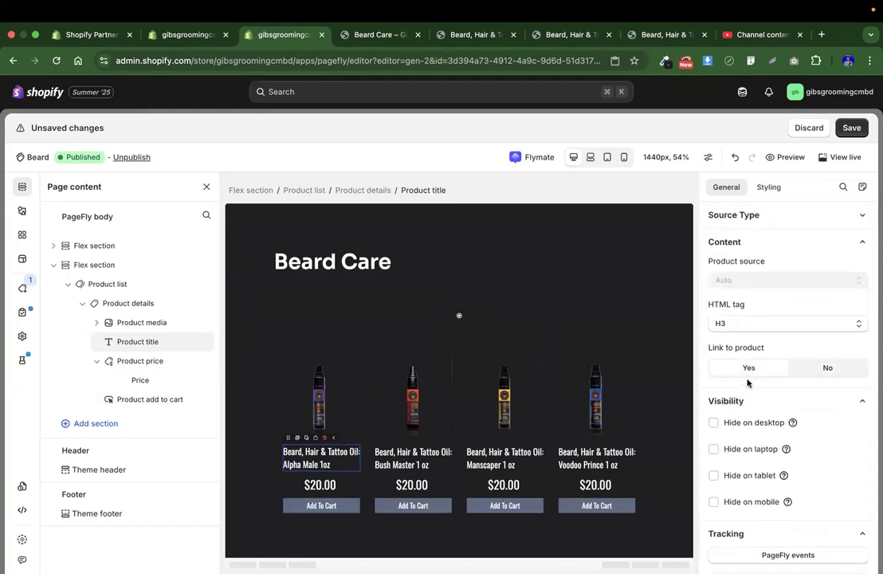
Save the changes to the Beard page and publish it to its selected collections
{"action": "left_click", "coordinate": [852, 127]}
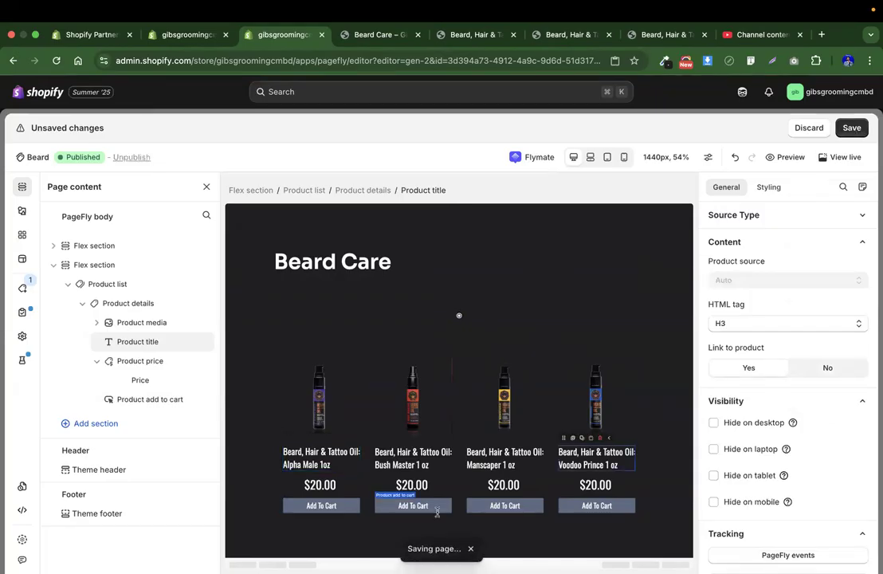
{"action": "left_click", "coordinate": [322, 507]}
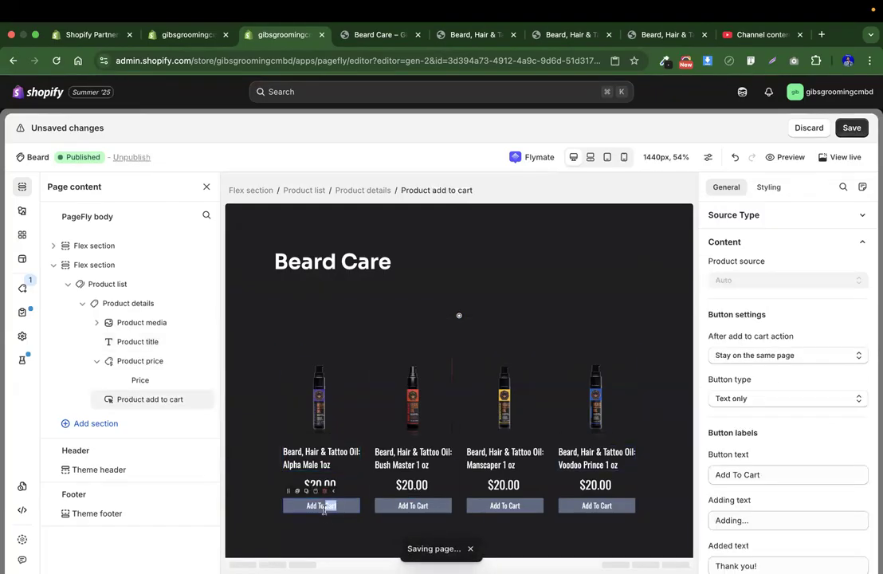
{"action": "left_click", "coordinate": [278, 347]}
{"action": "left_click", "coordinate": [826, 127]}
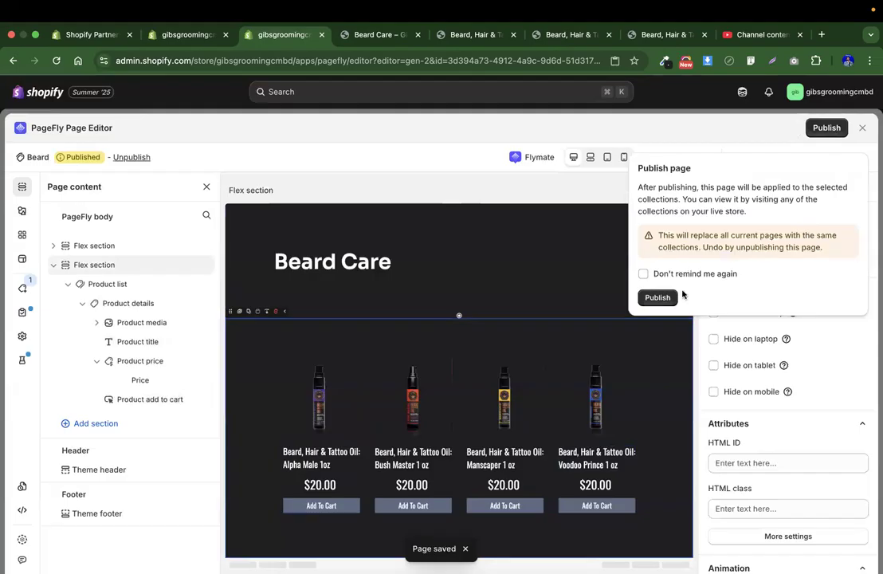
{"action": "left_click", "coordinate": [658, 299]}
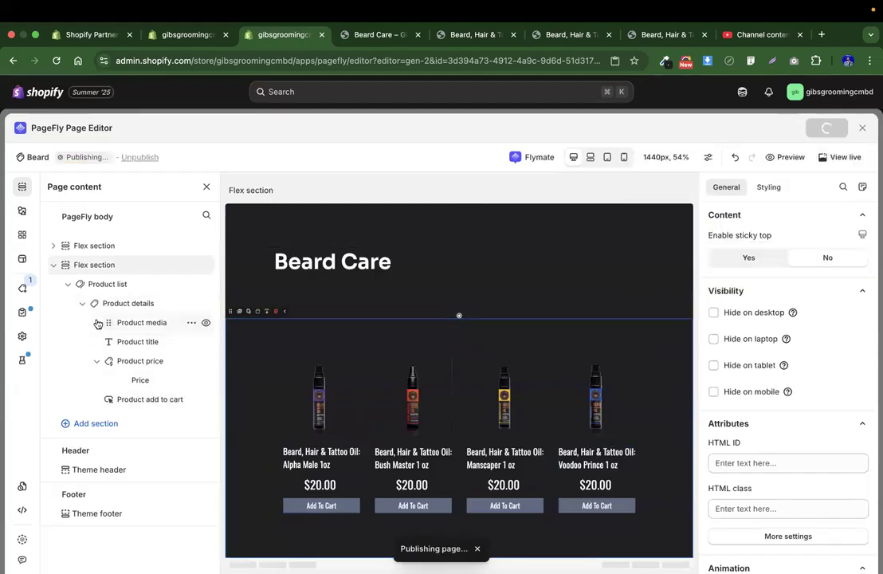
Look through the available Shopify elements, from the product and collection elements to the form and blog post ones
{"action": "left_click", "coordinate": [22, 234]}
{"action": "left_click", "coordinate": [21, 213]}
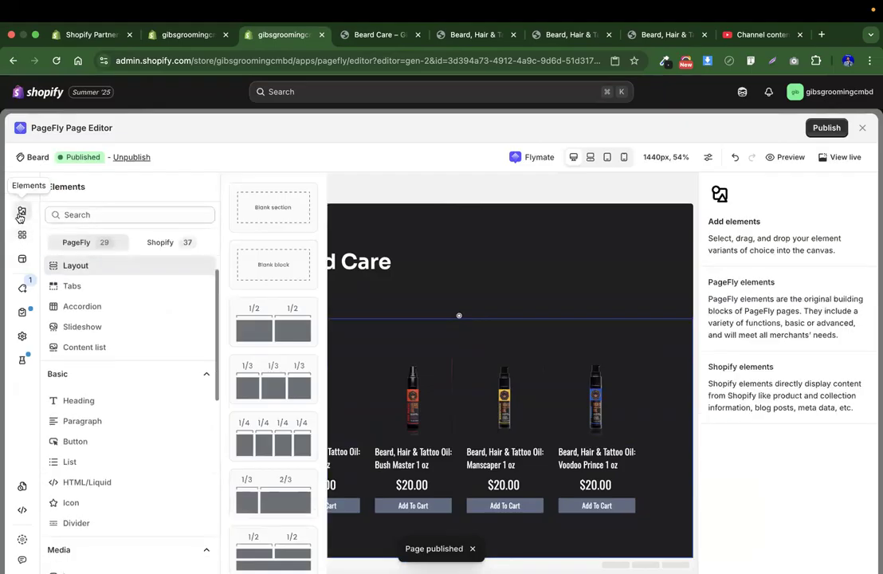
{"action": "left_click", "coordinate": [154, 244]}
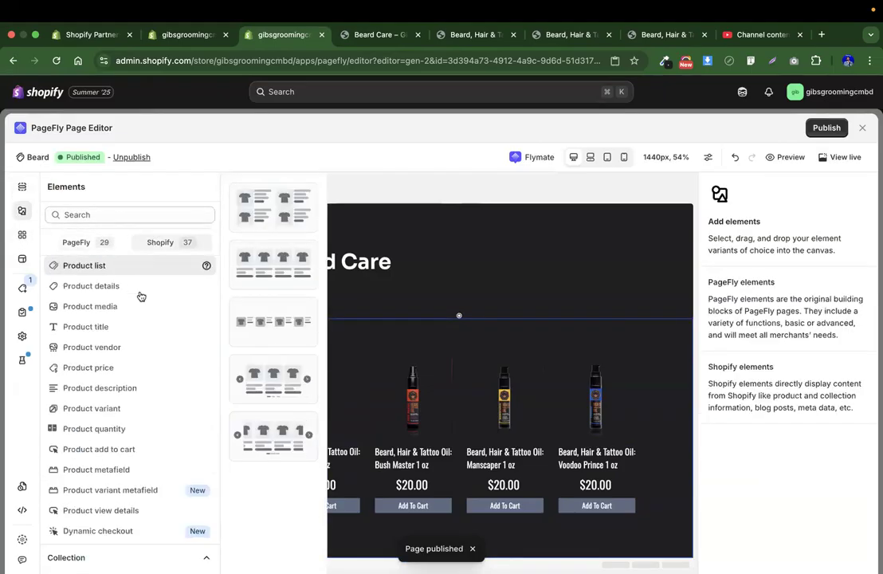
{"action": "scroll", "coordinate": [126, 358], "scroll_direction": "down", "scroll_amount": 3}
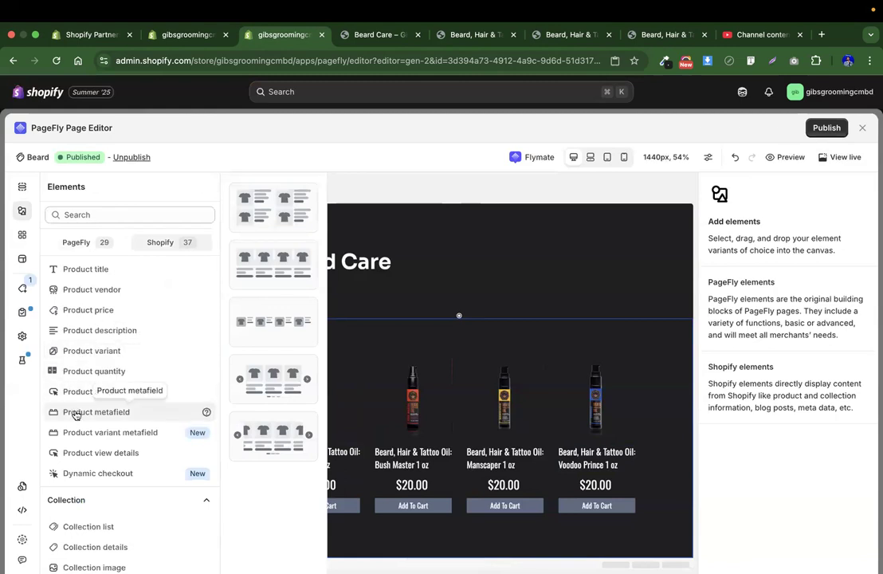
{"action": "scroll", "coordinate": [118, 414], "scroll_direction": "down", "scroll_amount": 2}
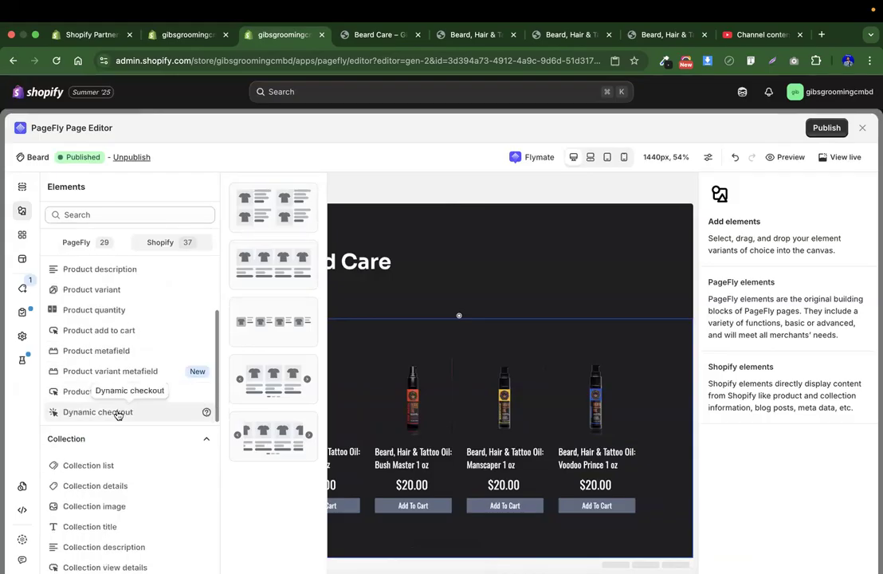
{"action": "scroll", "coordinate": [118, 414], "scroll_direction": "down", "scroll_amount": 3}
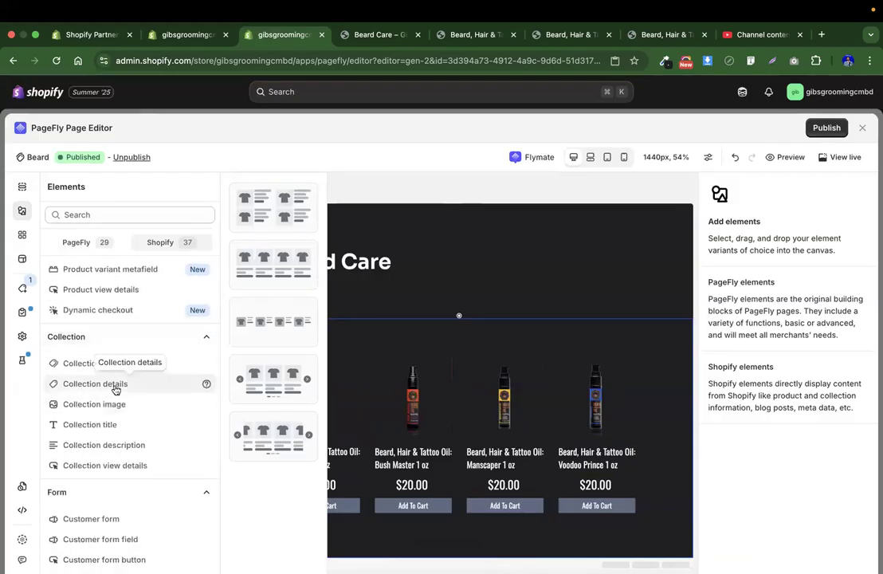
{"action": "scroll", "coordinate": [104, 370], "scroll_direction": "down", "scroll_amount": 3}
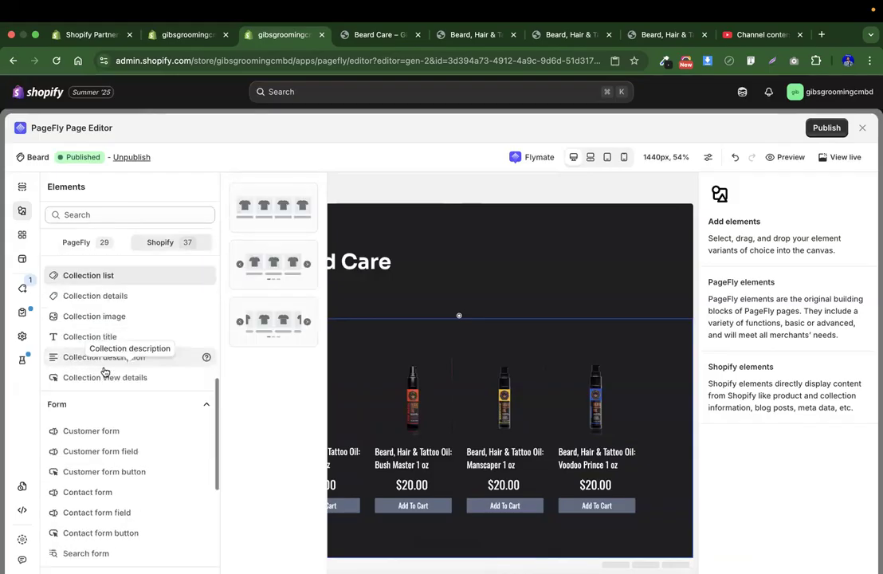
{"action": "scroll", "coordinate": [116, 424], "scroll_direction": "down", "scroll_amount": 6}
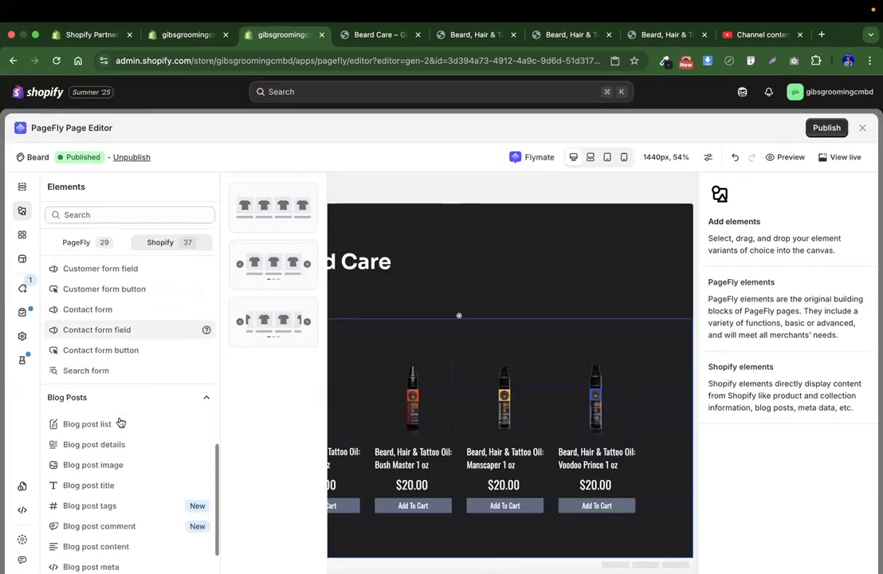
{"action": "scroll", "coordinate": [119, 420], "scroll_direction": "up", "scroll_amount": 10}
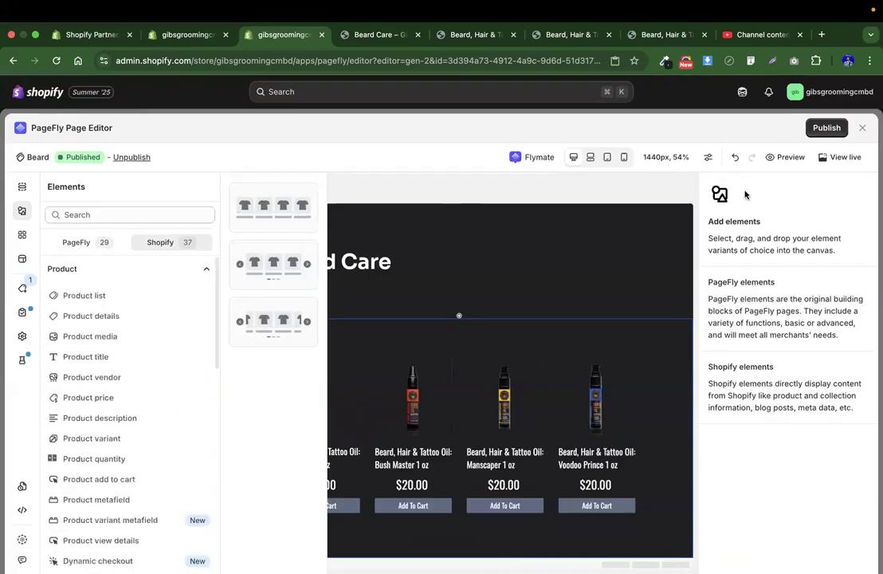
Publish the Beard page again and open the pf-3d394a73 collection template in the Horizon theme's editor
{"action": "left_click", "coordinate": [817, 130]}
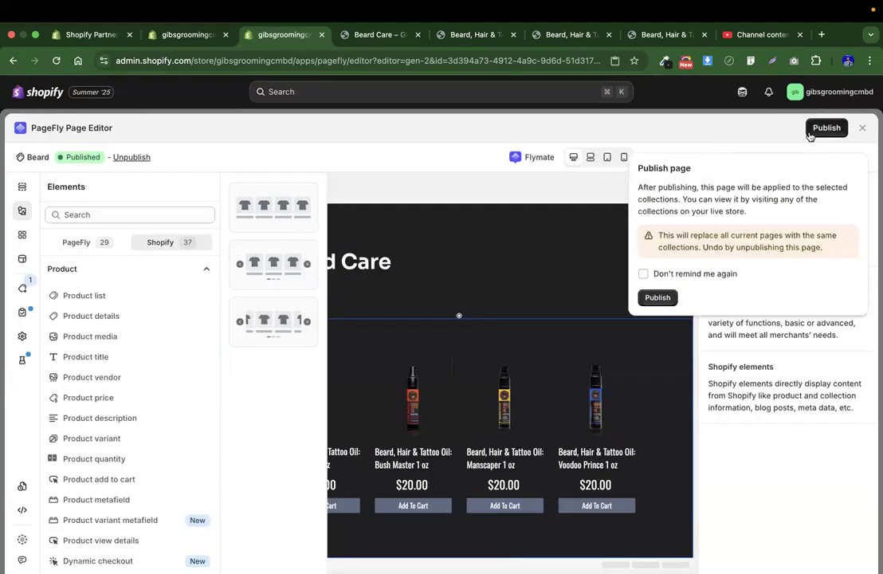
{"action": "left_click", "coordinate": [655, 299]}
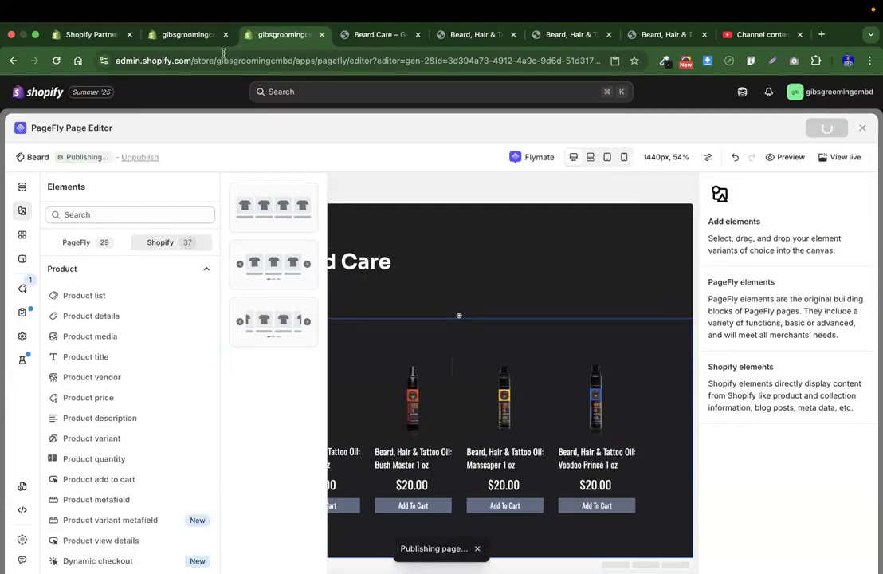
{"action": "left_click", "coordinate": [200, 37]}
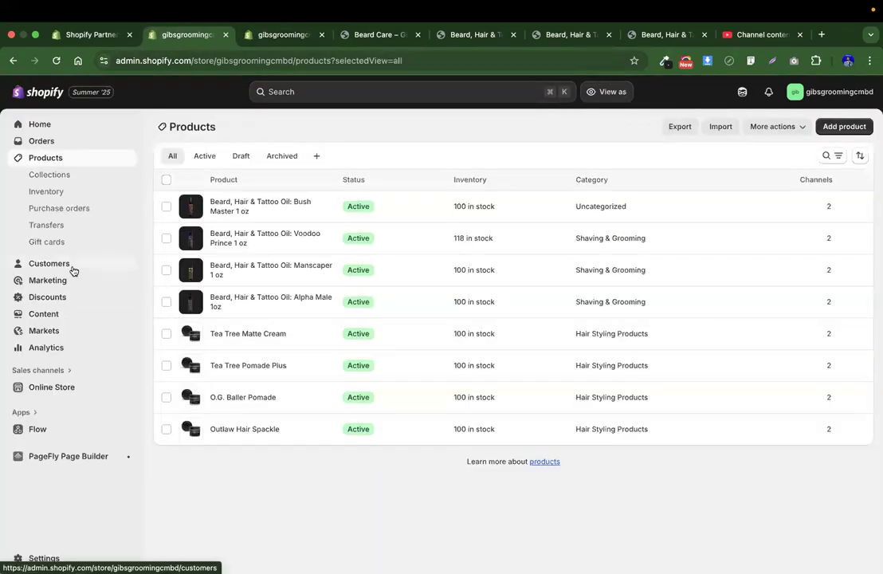
{"action": "left_click", "coordinate": [63, 389]}
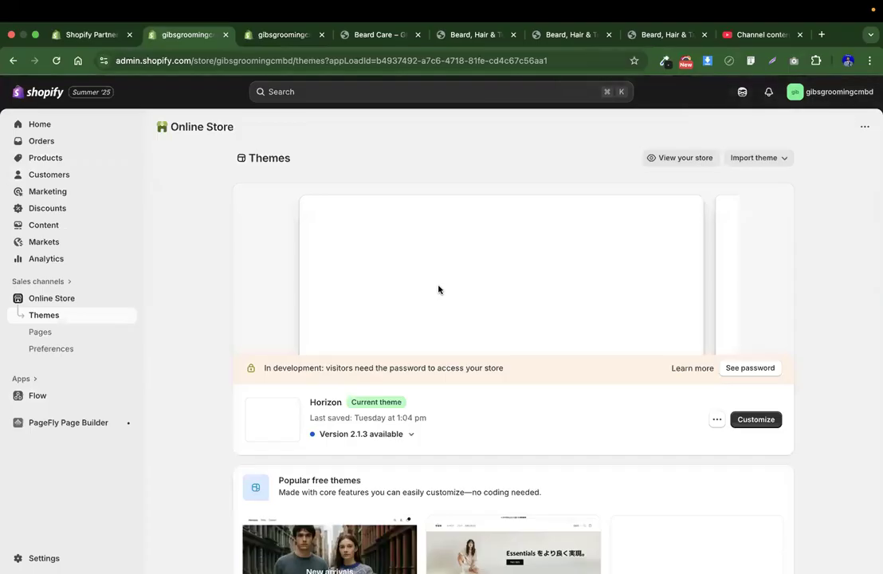
{"action": "left_click", "coordinate": [754, 419]}
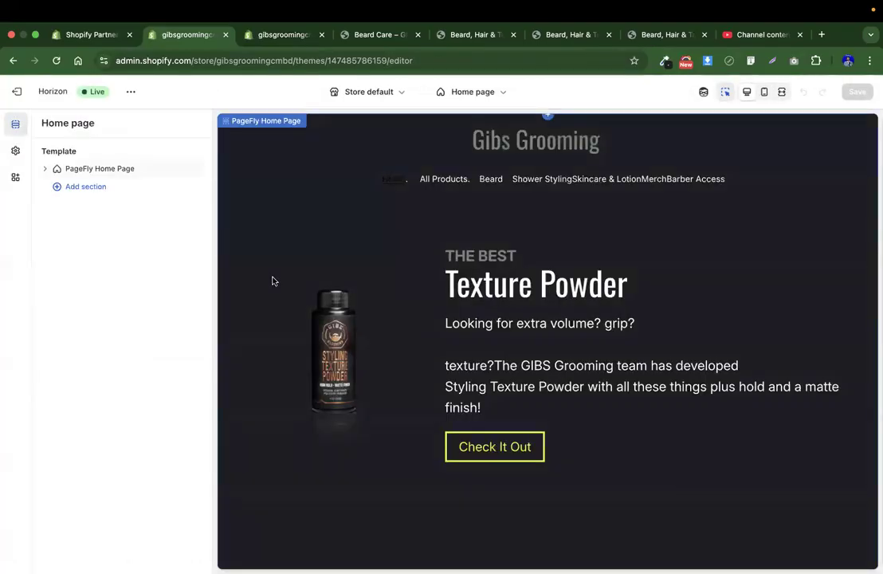
{"action": "left_click", "coordinate": [459, 92]}
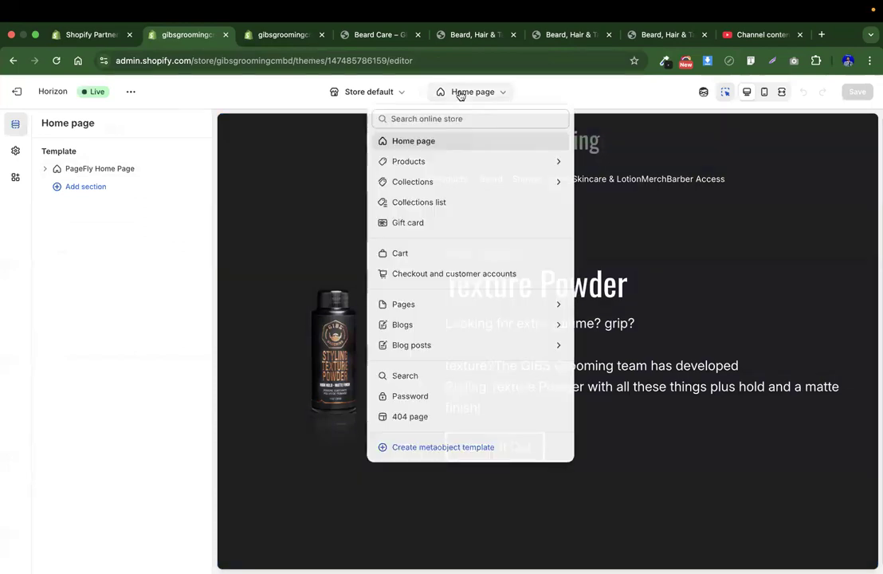
{"action": "left_click", "coordinate": [423, 184]}
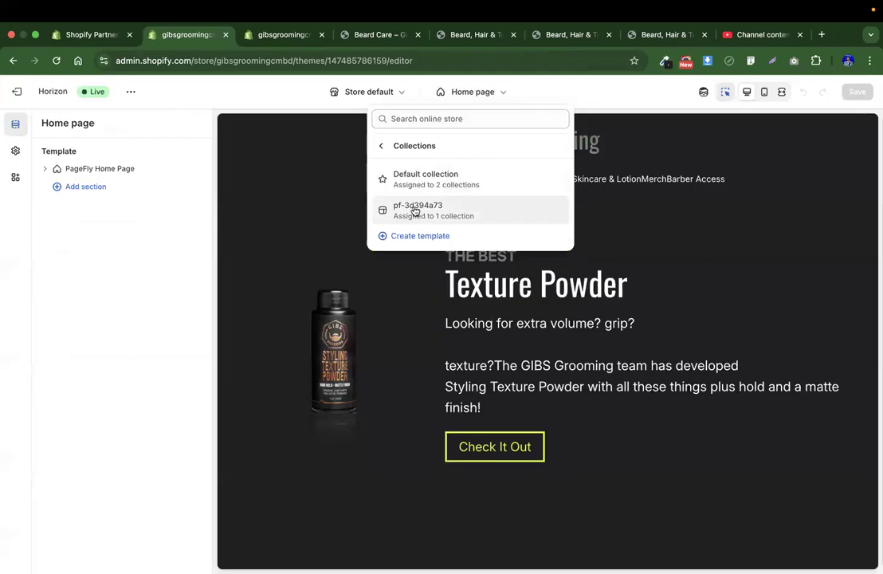
{"action": "left_click", "coordinate": [415, 210]}
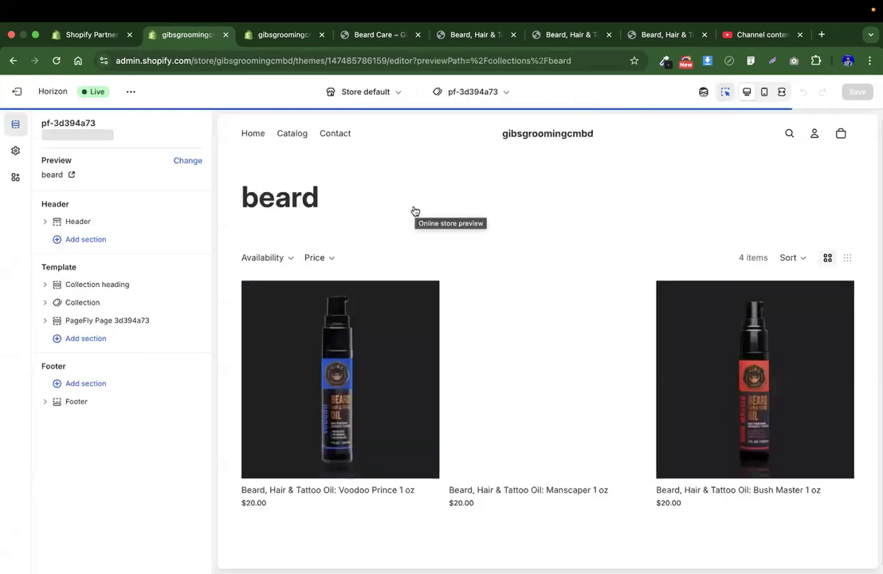
Examine the beard collection preview from its heading and default product grid down to the PageFly Beard Care section
{"action": "scroll", "coordinate": [397, 317], "scroll_direction": "down", "scroll_amount": 10}
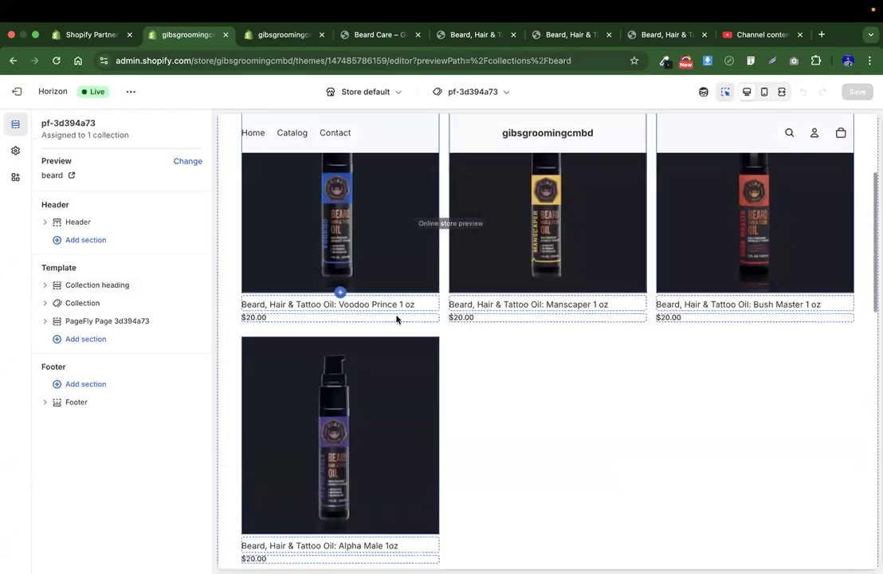
{"action": "scroll", "coordinate": [397, 319], "scroll_direction": "up", "scroll_amount": 10}
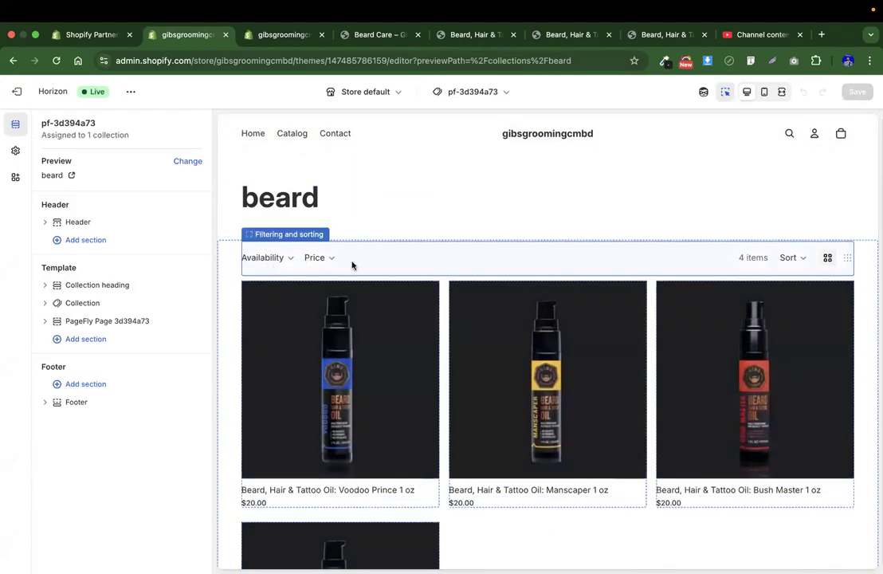
{"action": "scroll", "coordinate": [611, 254], "scroll_direction": "down", "scroll_amount": 3}
{"action": "scroll", "coordinate": [611, 253], "scroll_direction": "up", "scroll_amount": 3}
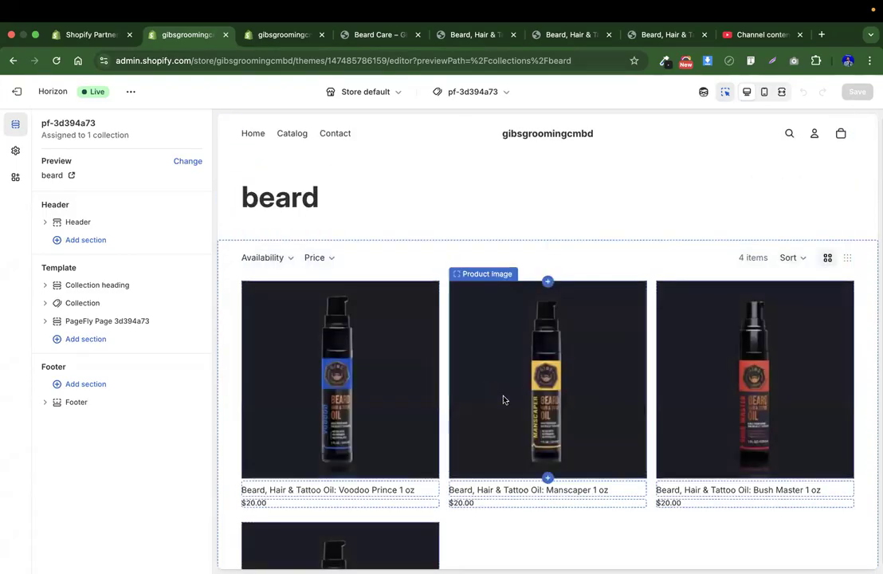
{"action": "scroll", "coordinate": [595, 460], "scroll_direction": "down", "scroll_amount": 5}
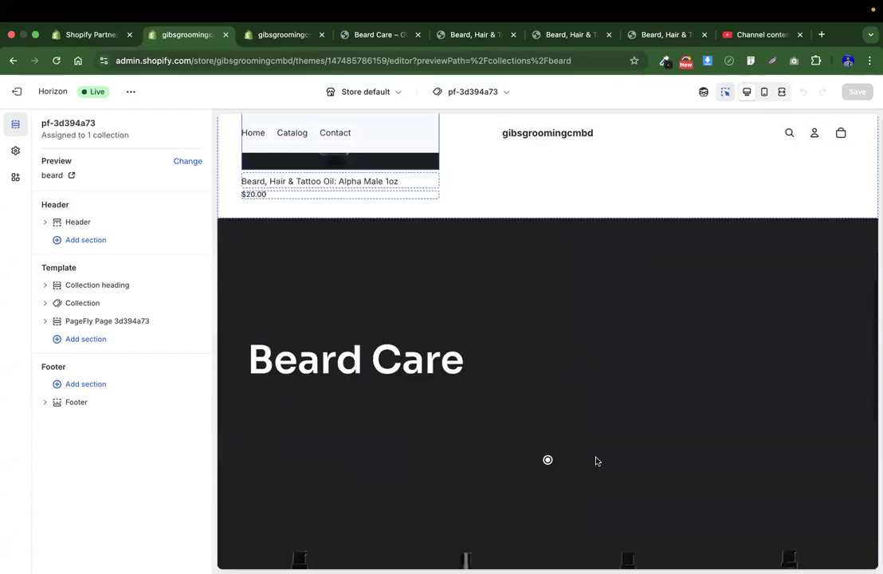
{"action": "scroll", "coordinate": [595, 461], "scroll_direction": "up", "scroll_amount": 3}
{"action": "scroll", "coordinate": [595, 461], "scroll_direction": "up", "scroll_amount": 2}
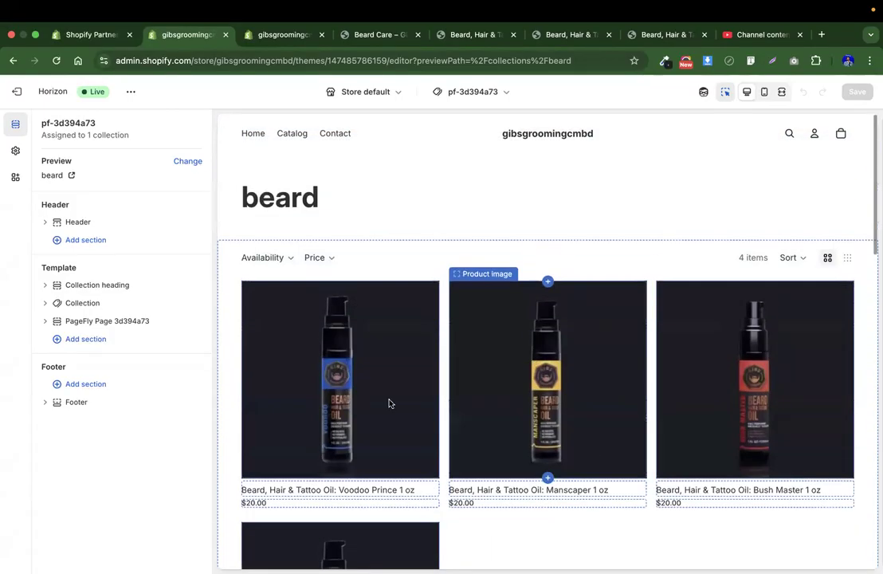
Inspect the settings of the product image block and the collection heading section in the beard template
{"action": "left_click", "coordinate": [226, 321]}
{"action": "left_click", "coordinate": [279, 299]}
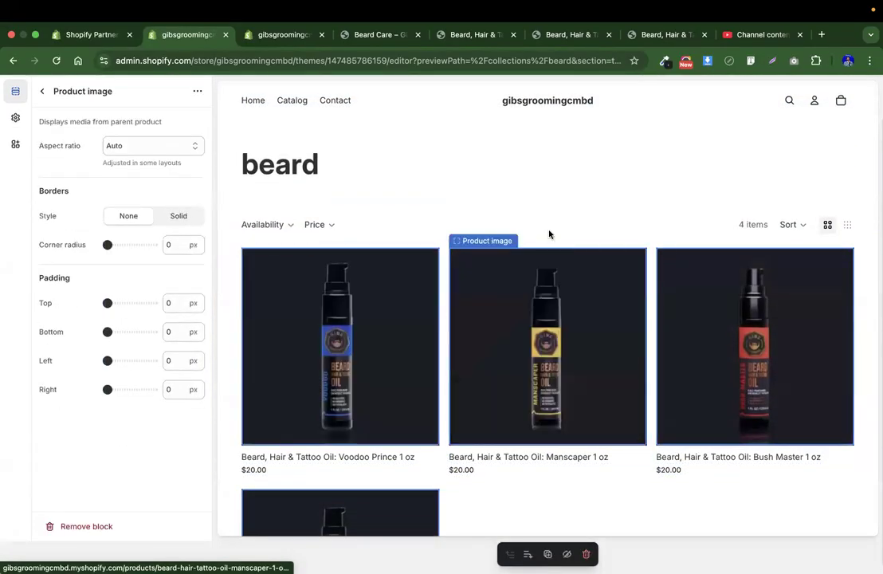
{"action": "left_click", "coordinate": [539, 236]}
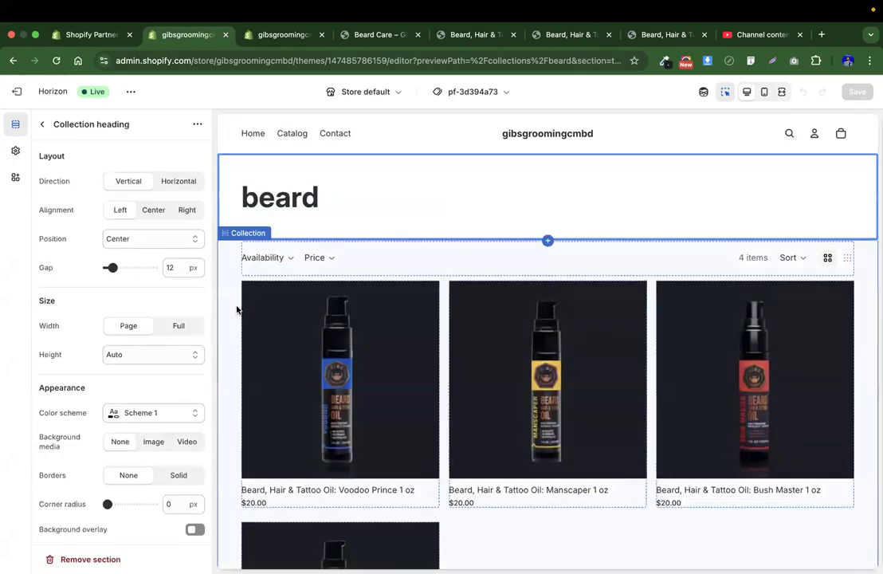
{"action": "left_click", "coordinate": [268, 318]}
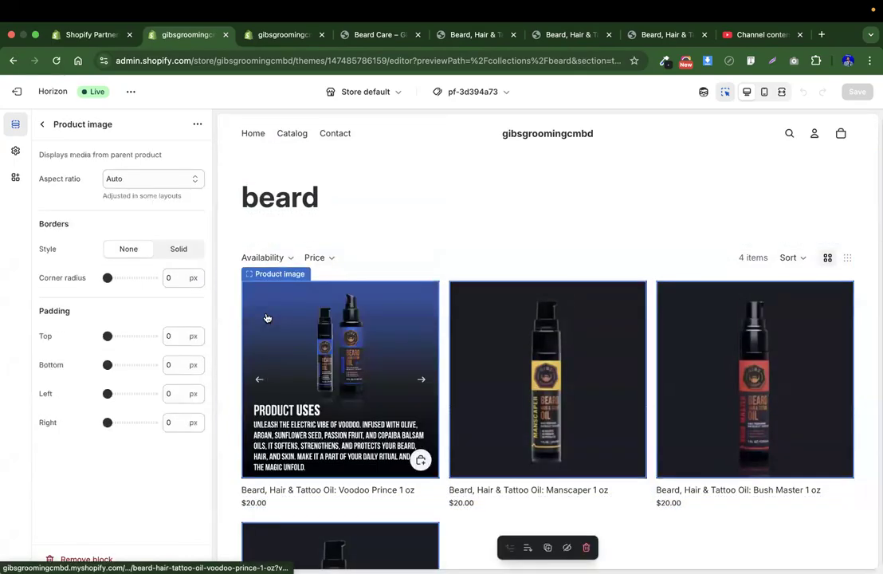
Open the beard template's Collection section and look through its grid, layout and padding settings
{"action": "left_click", "coordinate": [859, 293]}
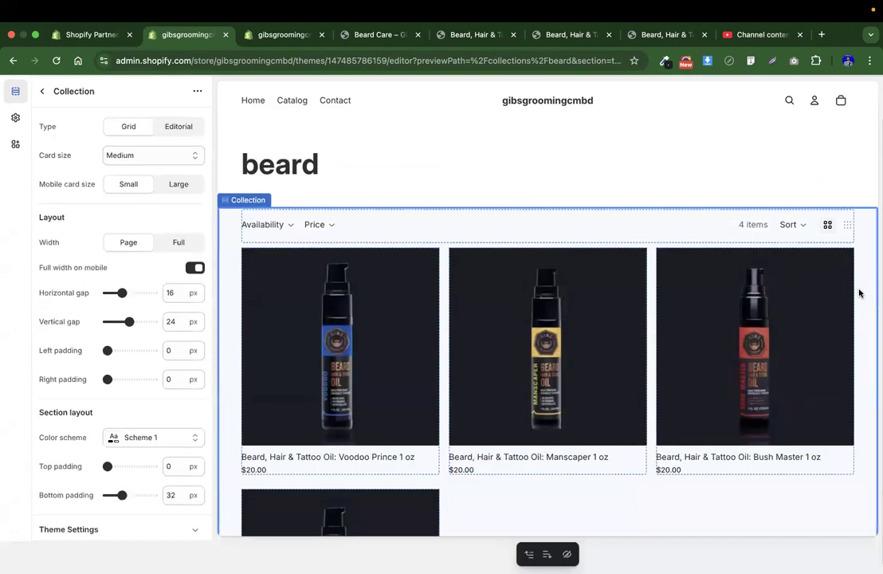
{"action": "scroll", "coordinate": [148, 400], "scroll_direction": "down", "scroll_amount": 2}
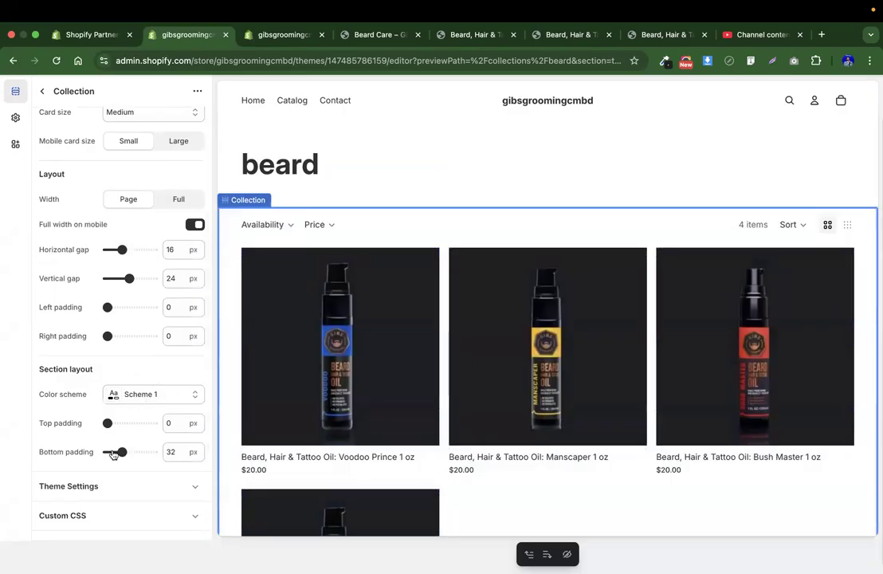
{"action": "scroll", "coordinate": [104, 351], "scroll_direction": "up", "scroll_amount": 2}
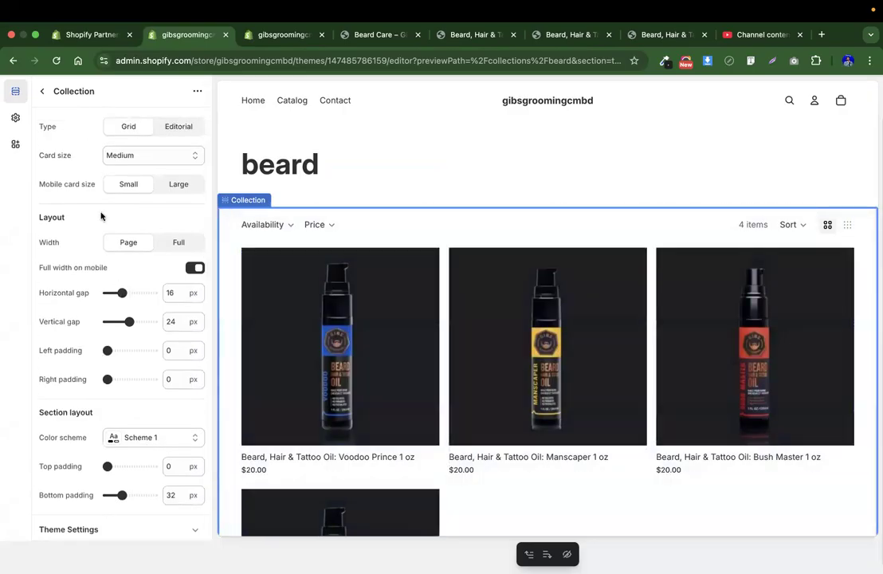
Try the Large and Small card sizes on the Collection section's product grid
{"action": "left_click", "coordinate": [143, 156]}
{"action": "left_click", "coordinate": [121, 168]}
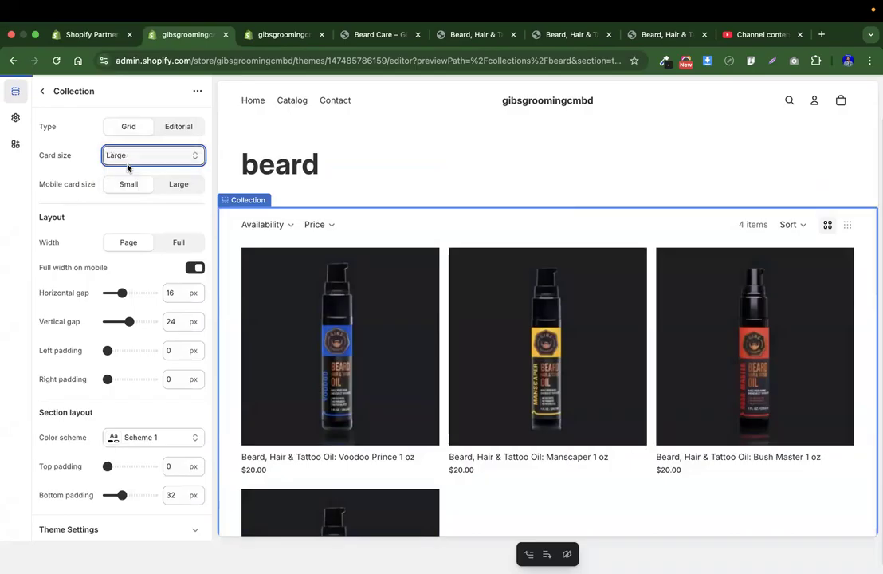
{"action": "left_click", "coordinate": [137, 156]}
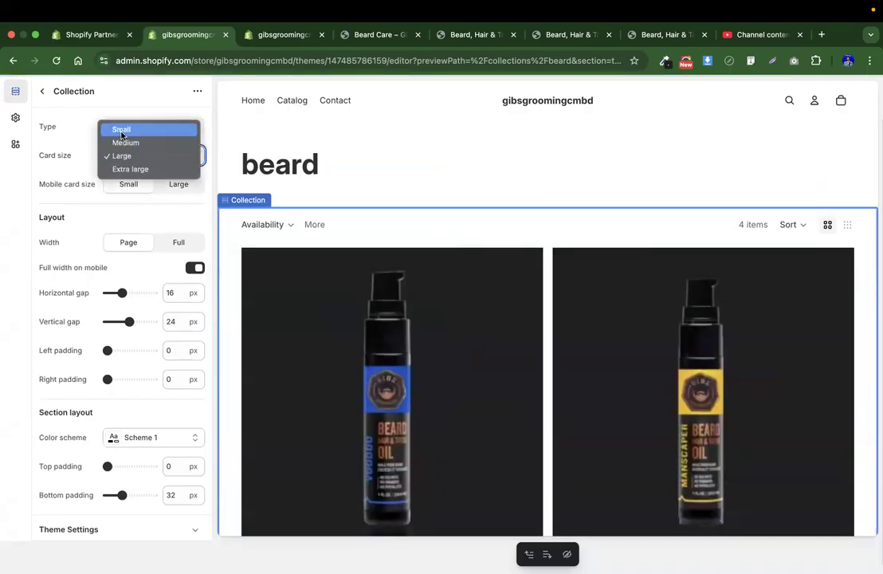
{"action": "left_click", "coordinate": [118, 130]}
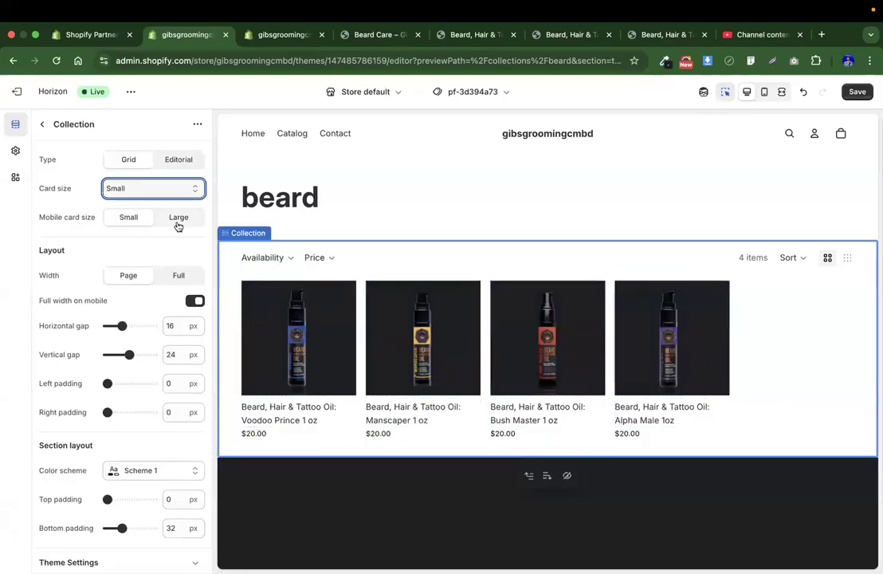
Set the Collection section's mobile card size to Large, checking it in the mobile preview before returning to desktop
{"action": "left_click", "coordinate": [765, 93]}
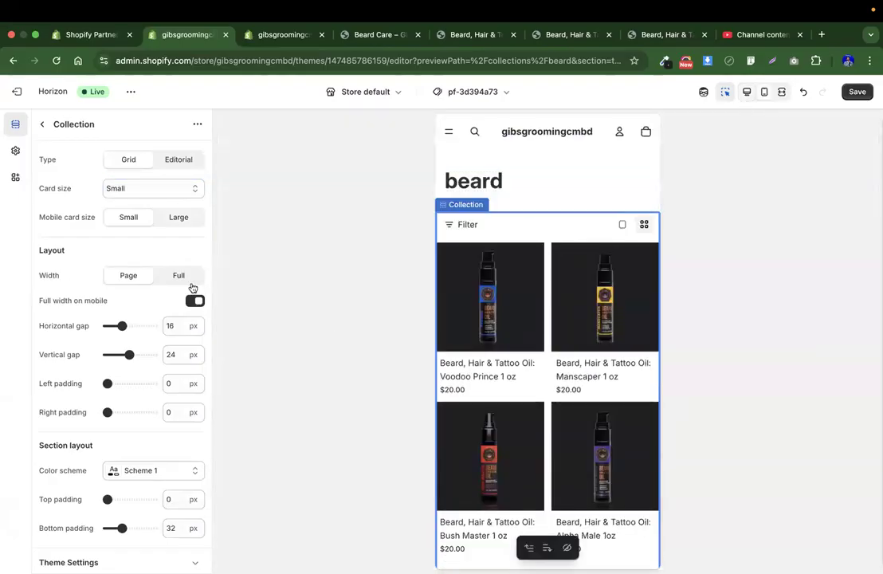
{"action": "left_click", "coordinate": [177, 218]}
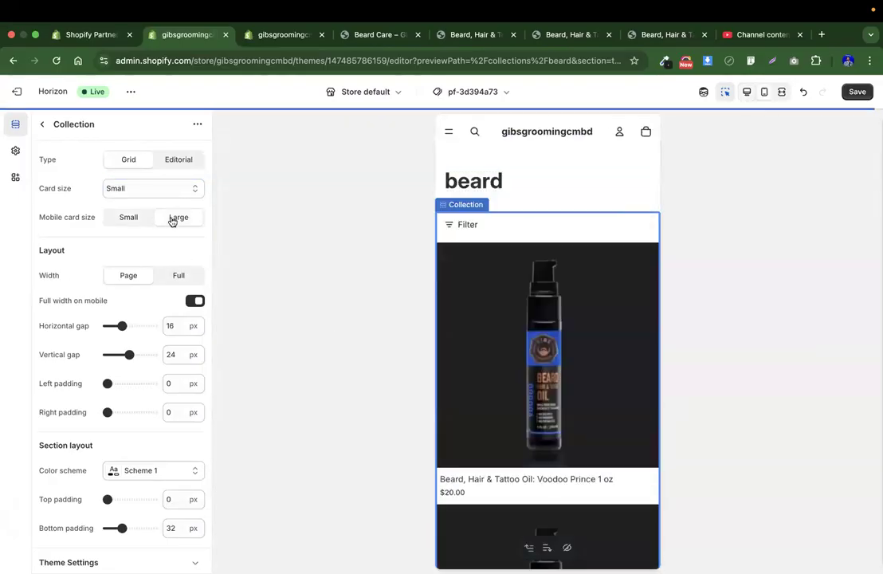
{"action": "left_click", "coordinate": [746, 92]}
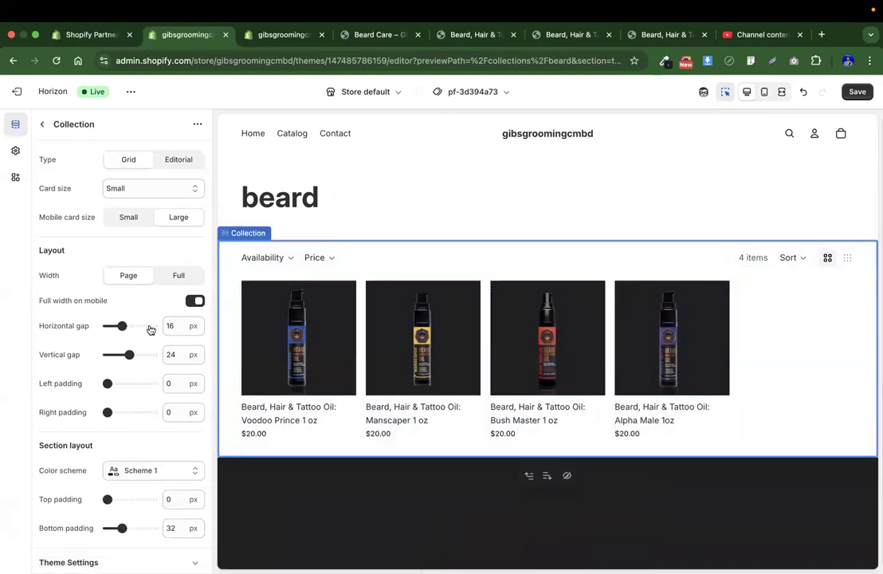
Try the Editorial type for the Collection section's product layout, then return it to Grid
{"action": "scroll", "coordinate": [148, 329], "scroll_direction": "down", "scroll_amount": 2}
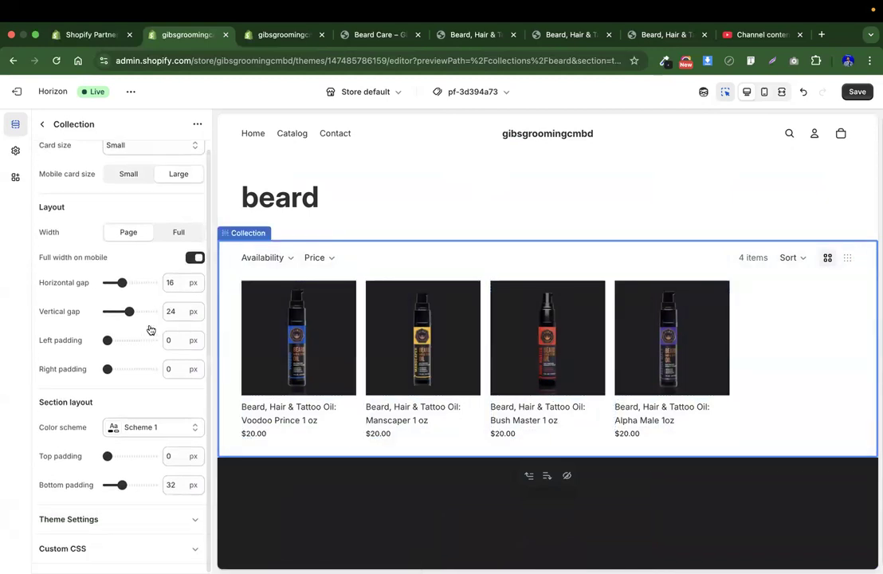
{"action": "scroll", "coordinate": [126, 335], "scroll_direction": "up", "scroll_amount": 2}
{"action": "left_click", "coordinate": [128, 189]}
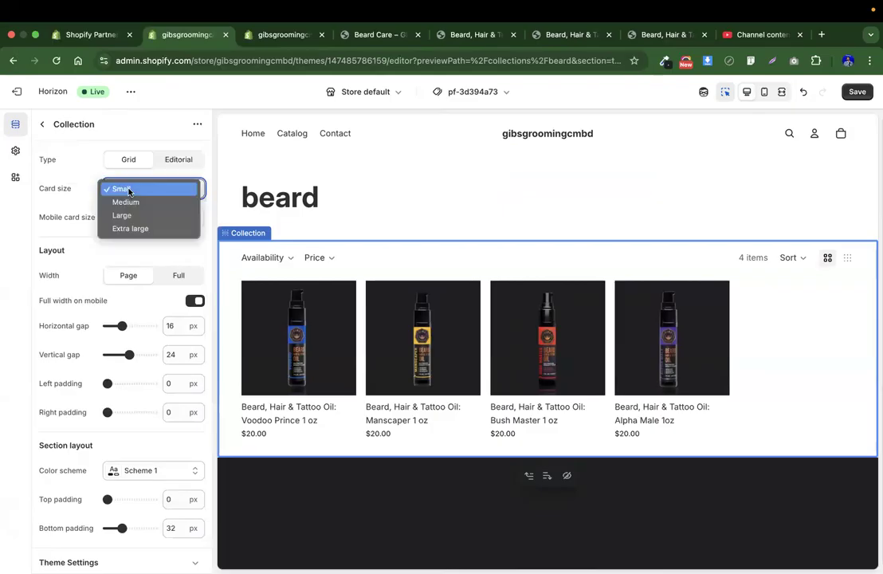
{"action": "left_click", "coordinate": [129, 189]}
{"action": "left_click", "coordinate": [177, 160]}
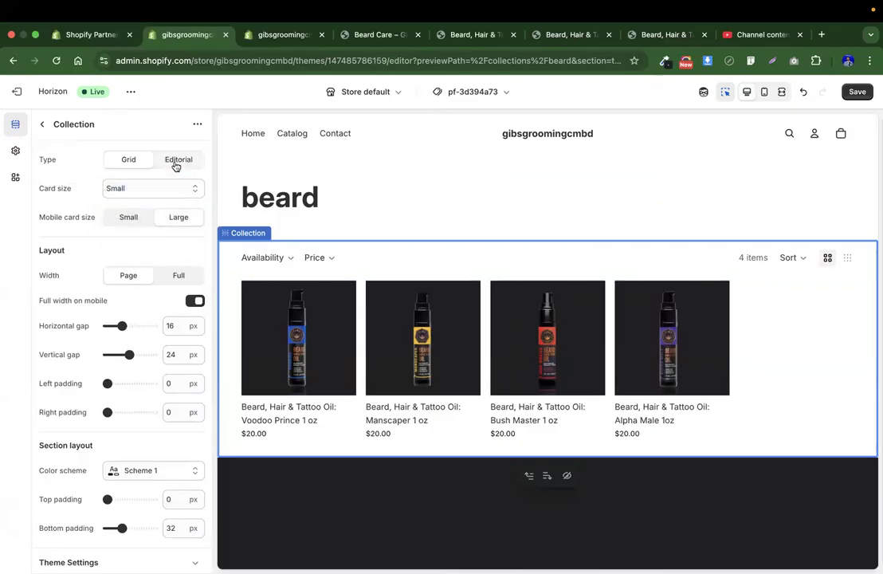
{"action": "left_click", "coordinate": [130, 159]}
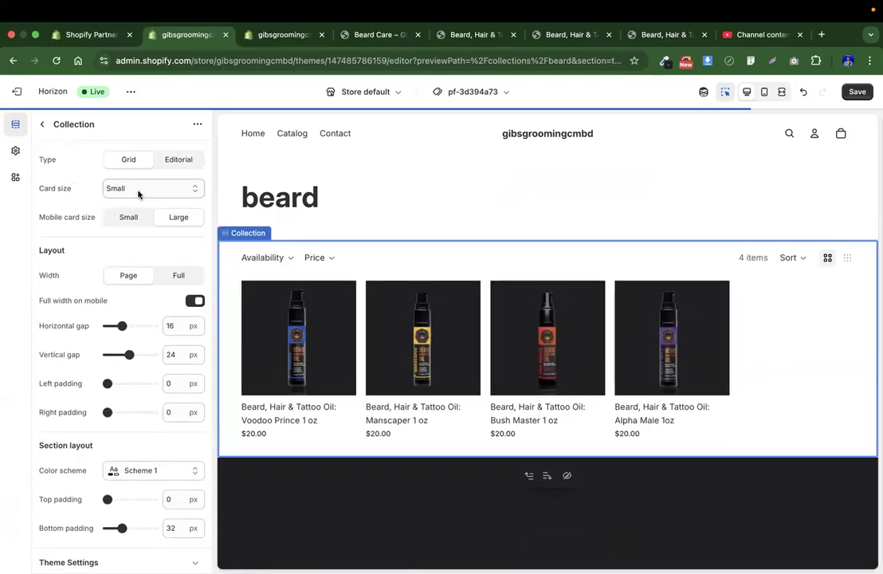
{"action": "left_click", "coordinate": [172, 163]}
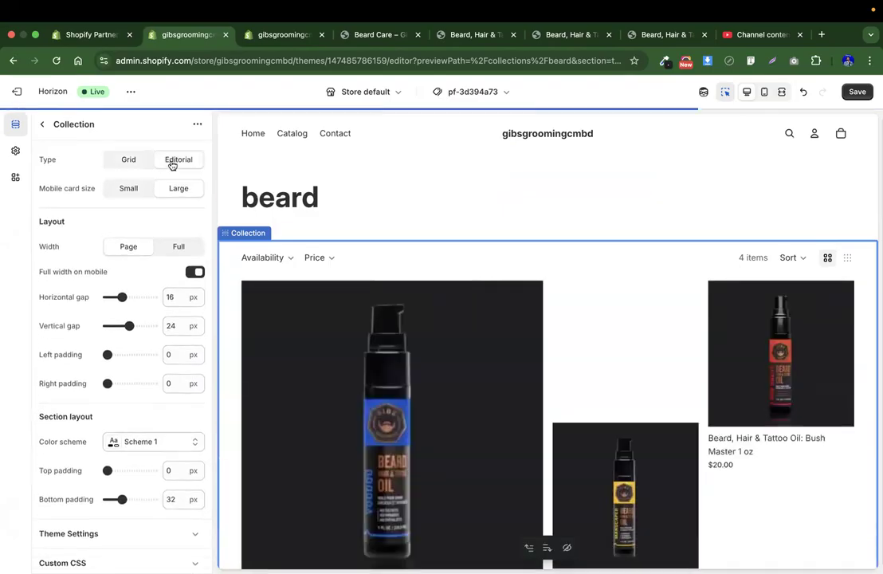
{"action": "scroll", "coordinate": [552, 362], "scroll_direction": "down", "scroll_amount": 5}
{"action": "scroll", "coordinate": [551, 362], "scroll_direction": "up", "scroll_amount": 5}
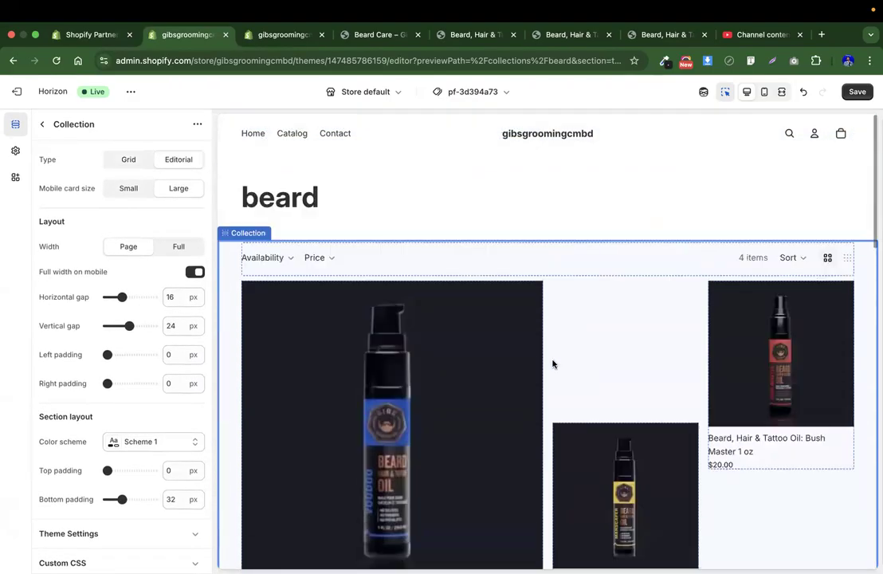
{"action": "left_click", "coordinate": [126, 160]}
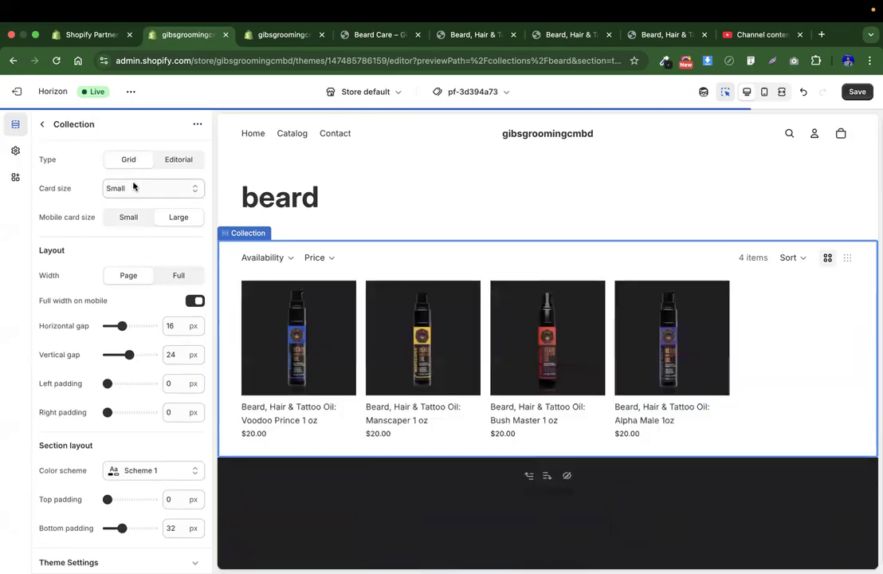
Compare the Medium and Large card sizes for the product grid and settle on Medium
{"action": "left_click", "coordinate": [134, 188]}
{"action": "left_click", "coordinate": [133, 201]}
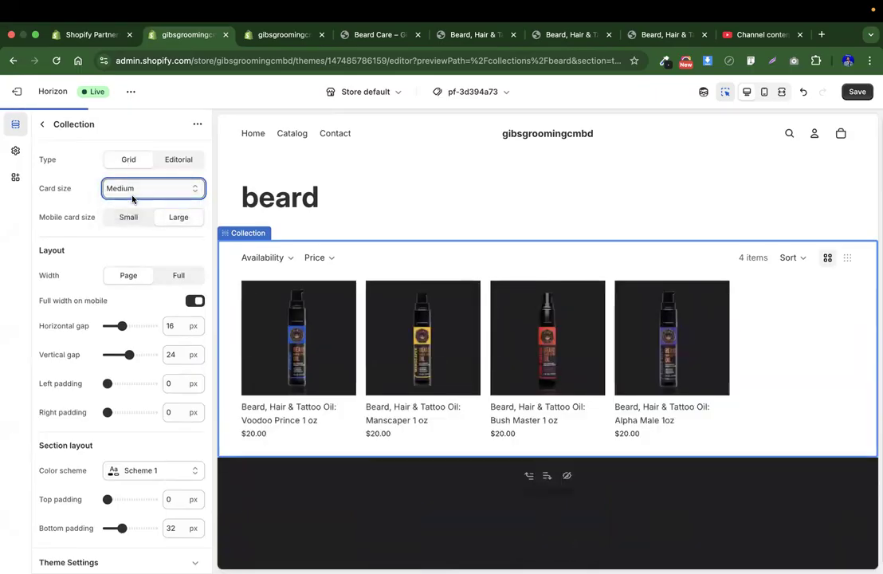
{"action": "left_click", "coordinate": [129, 189]}
{"action": "left_click", "coordinate": [128, 202]}
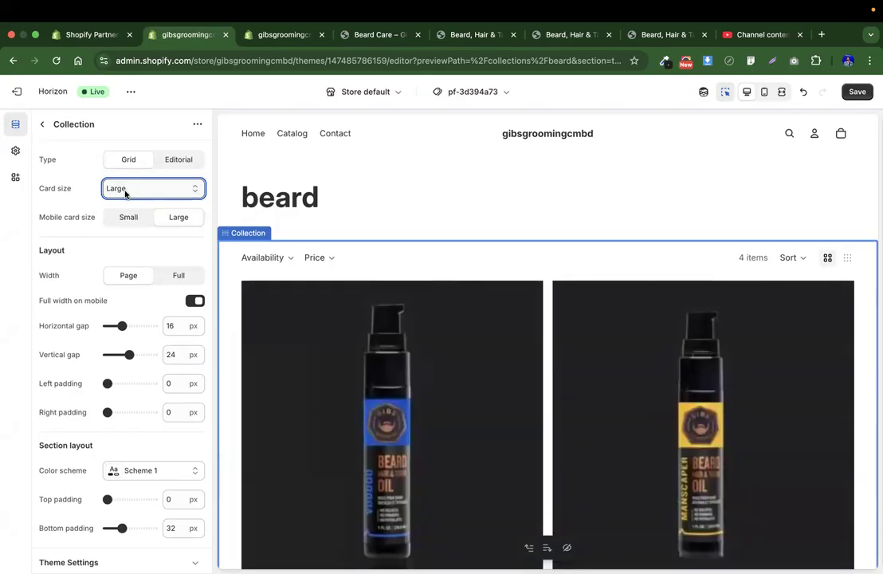
{"action": "left_click", "coordinate": [125, 191]}
{"action": "left_click", "coordinate": [123, 176]}
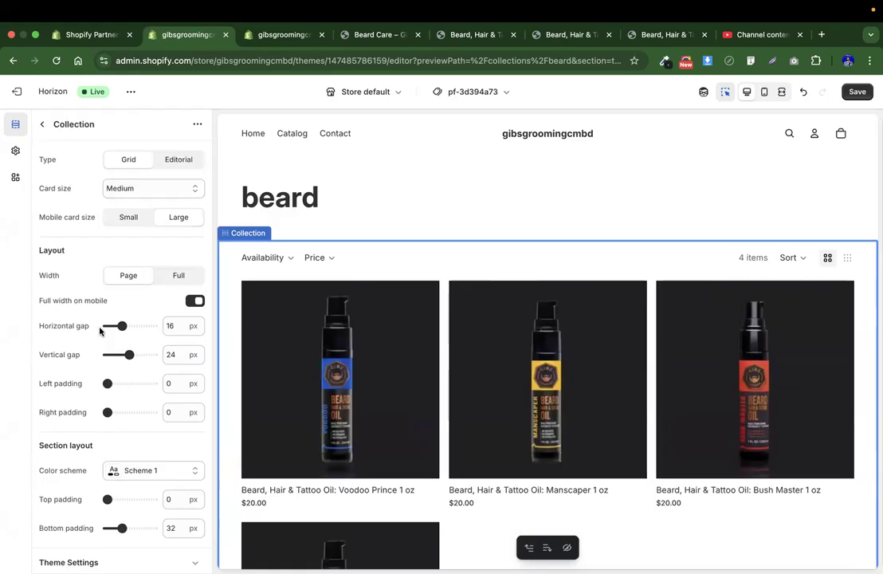
Set the Collection section's color scheme to Scheme 5
{"action": "scroll", "coordinate": [100, 330], "scroll_direction": "down", "scroll_amount": 2}
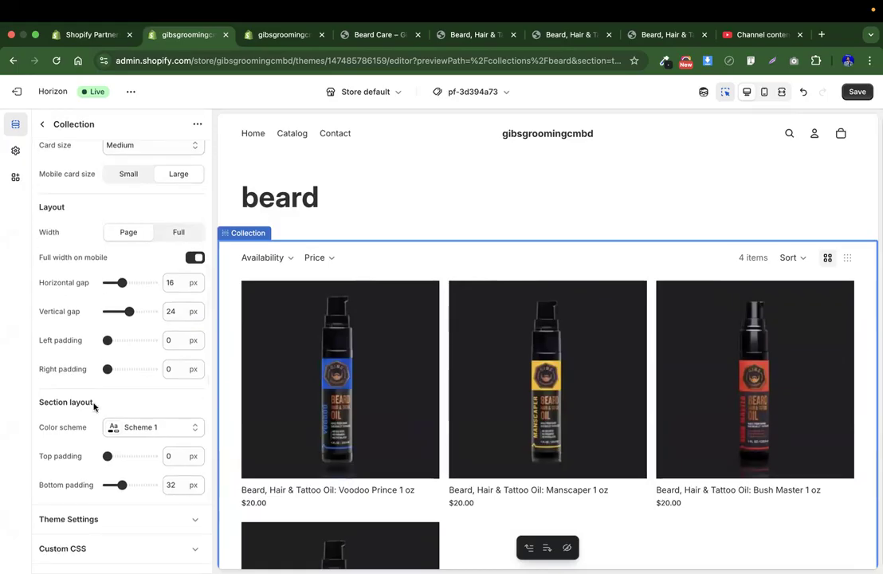
{"action": "scroll", "coordinate": [99, 358], "scroll_direction": "up", "scroll_amount": 3}
{"action": "scroll", "coordinate": [97, 356], "scroll_direction": "down", "scroll_amount": 2}
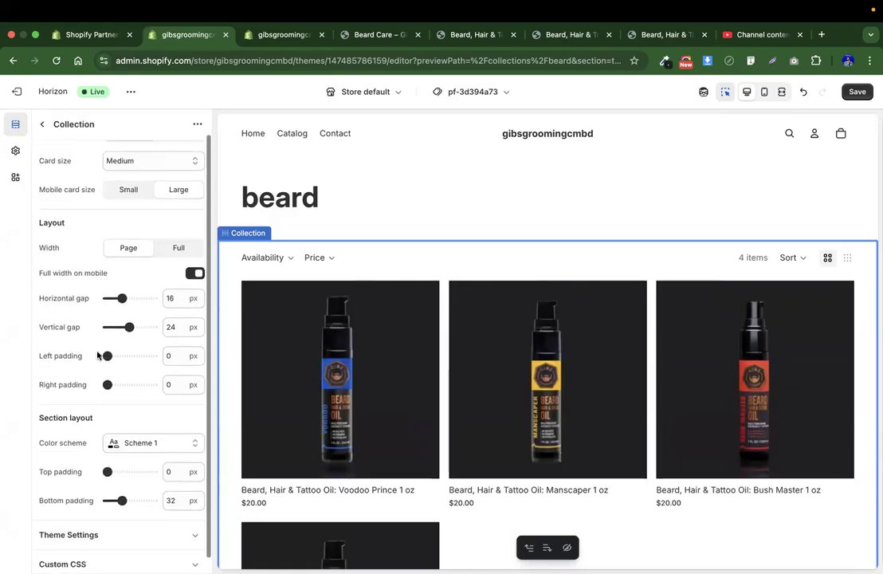
{"action": "left_click", "coordinate": [150, 448]}
{"action": "left_click", "coordinate": [159, 319]}
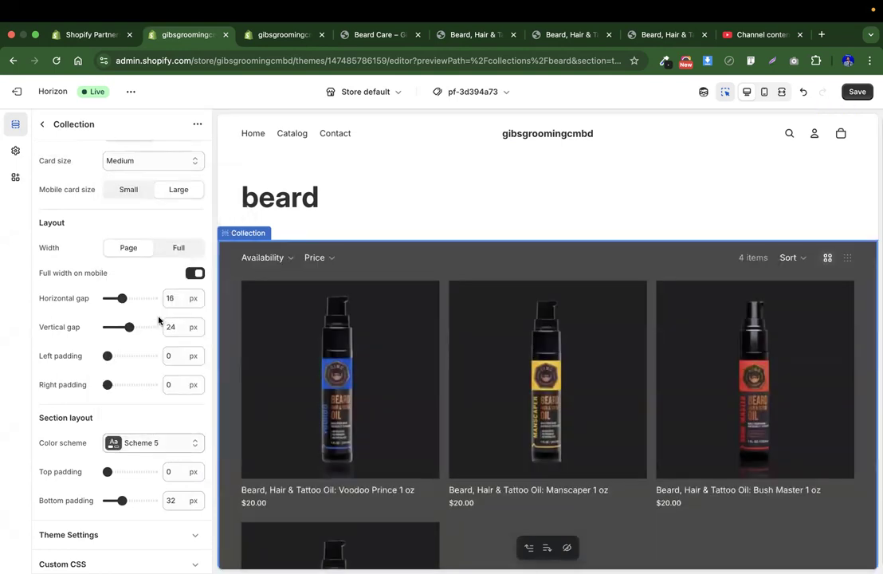
{"action": "left_click", "coordinate": [121, 451]}
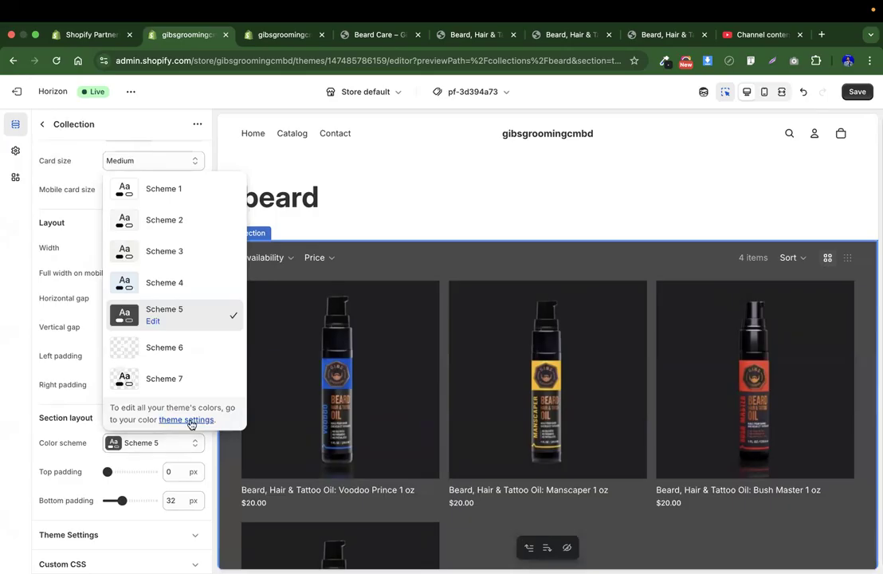
{"action": "left_click", "coordinate": [158, 448]}
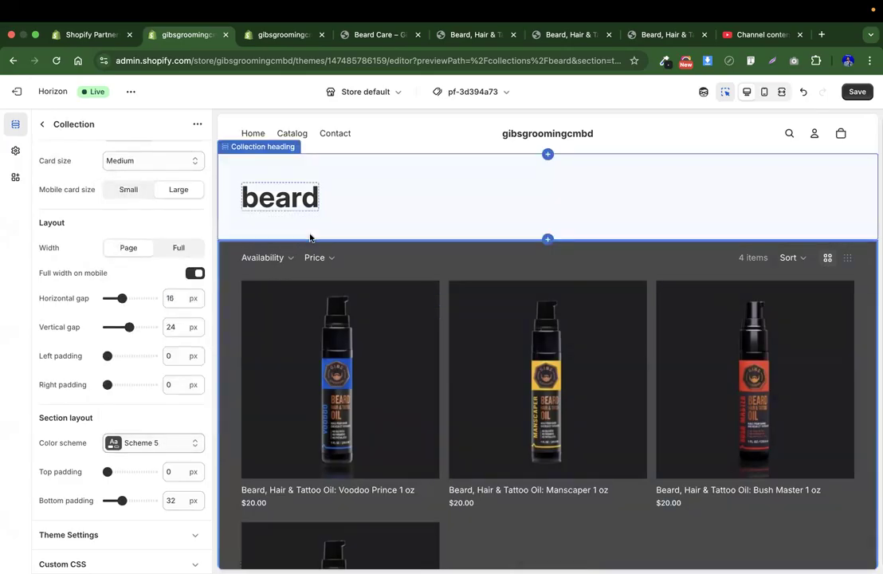
Set the collection heading's color scheme to Scheme 5 and check the page against the Beard Care section
{"action": "left_click", "coordinate": [393, 168]}
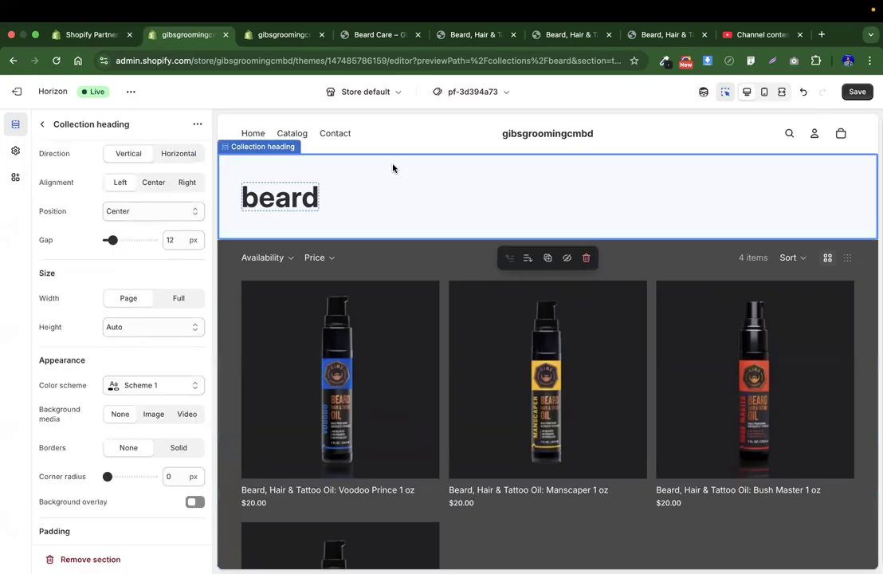
{"action": "left_click", "coordinate": [142, 384]}
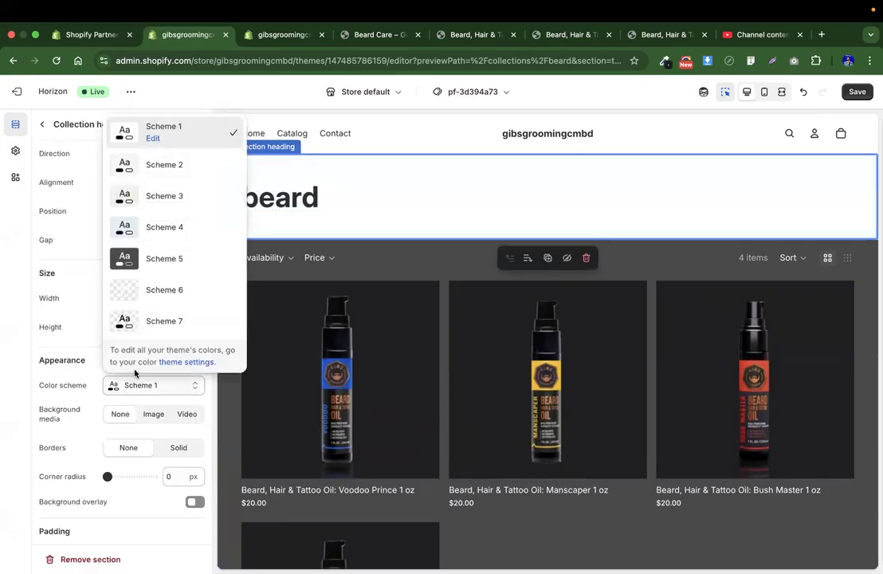
{"action": "left_click", "coordinate": [153, 258]}
{"action": "scroll", "coordinate": [351, 386], "scroll_direction": "down", "scroll_amount": 2}
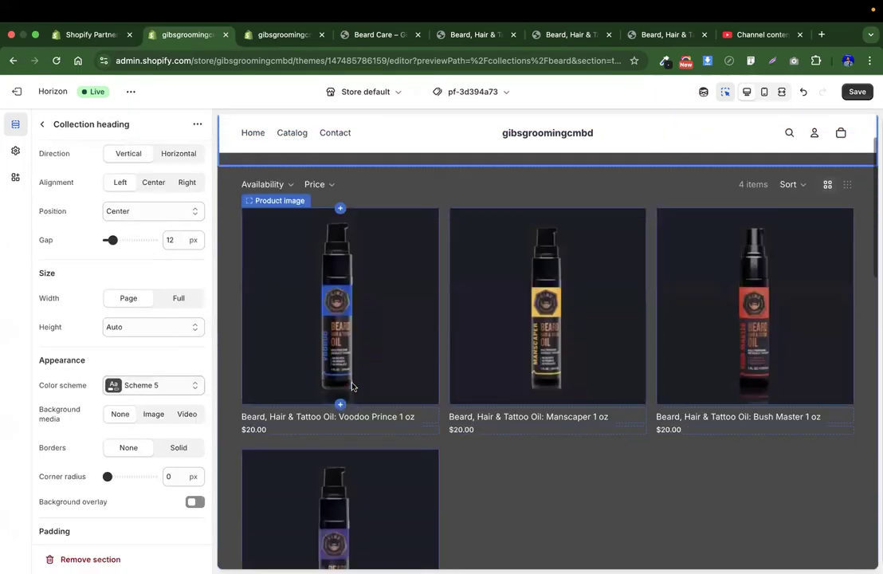
{"action": "scroll", "coordinate": [352, 386], "scroll_direction": "down", "scroll_amount": 8}
{"action": "scroll", "coordinate": [351, 386], "scroll_direction": "up", "scroll_amount": 5}
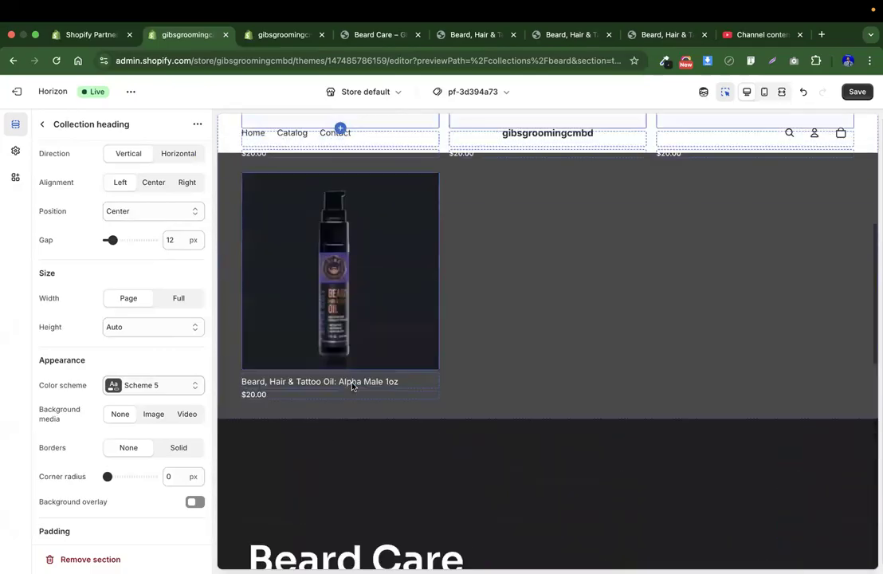
{"action": "scroll", "coordinate": [352, 386], "scroll_direction": "up", "scroll_amount": 5}
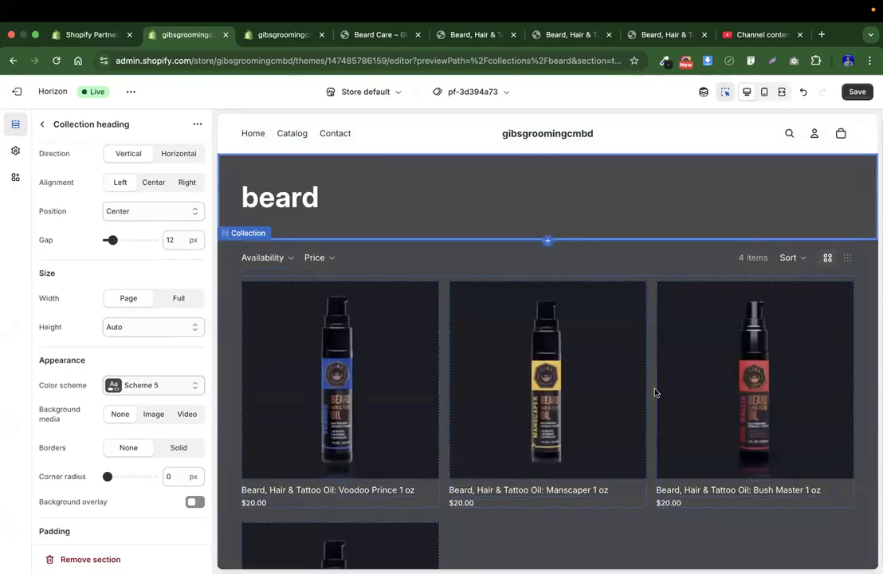
Switch to Upwork Messages and open the most recent client conversation about the Website Issue Fix (Wix) job
{"action": "key", "text": "ctrl+Left"}
{"action": "key", "text": "ctrl+Left"}
{"action": "key", "text": "ctrl+Left"}
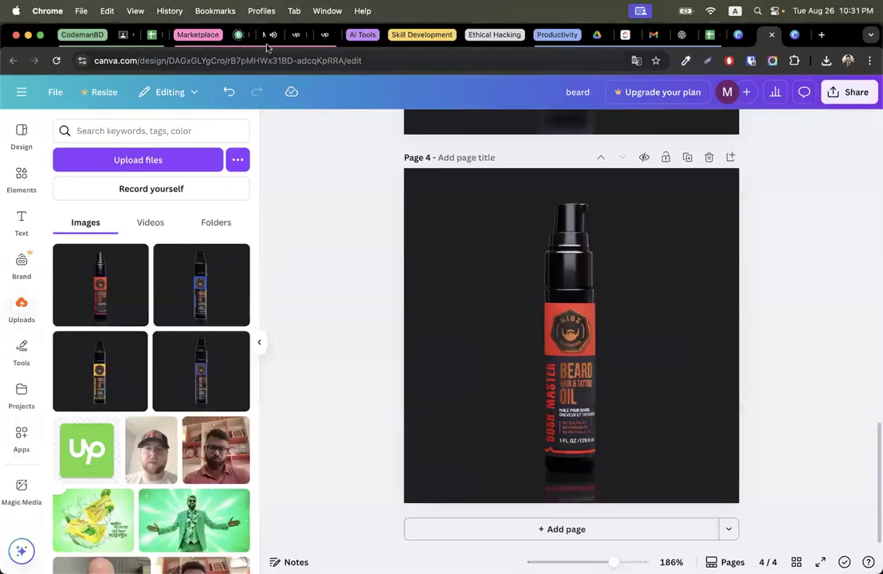
{"action": "left_click", "coordinate": [268, 35]}
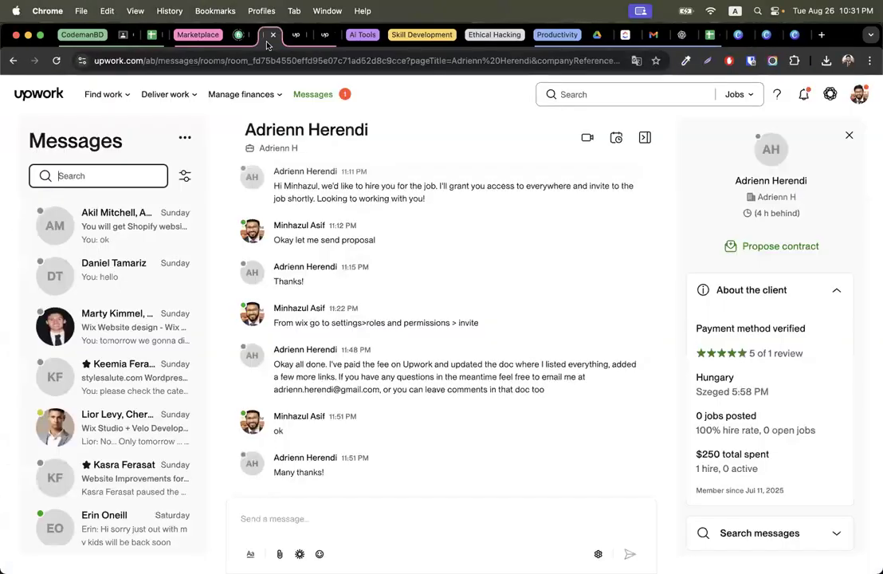
{"action": "scroll", "coordinate": [152, 295], "scroll_direction": "up", "scroll_amount": 8}
{"action": "left_click", "coordinate": [104, 240]}
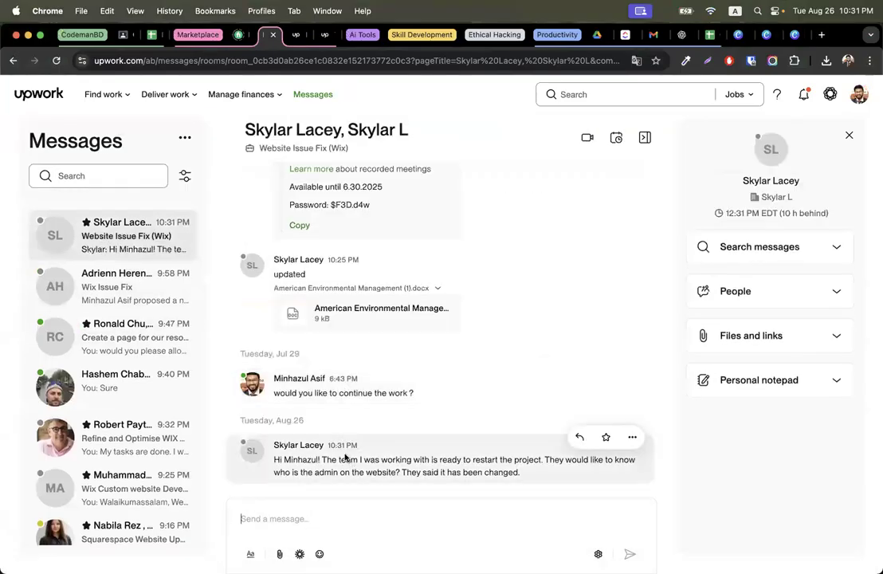
{"action": "left_click_drag", "start_coordinate": [349, 459], "coordinate": [469, 463]}
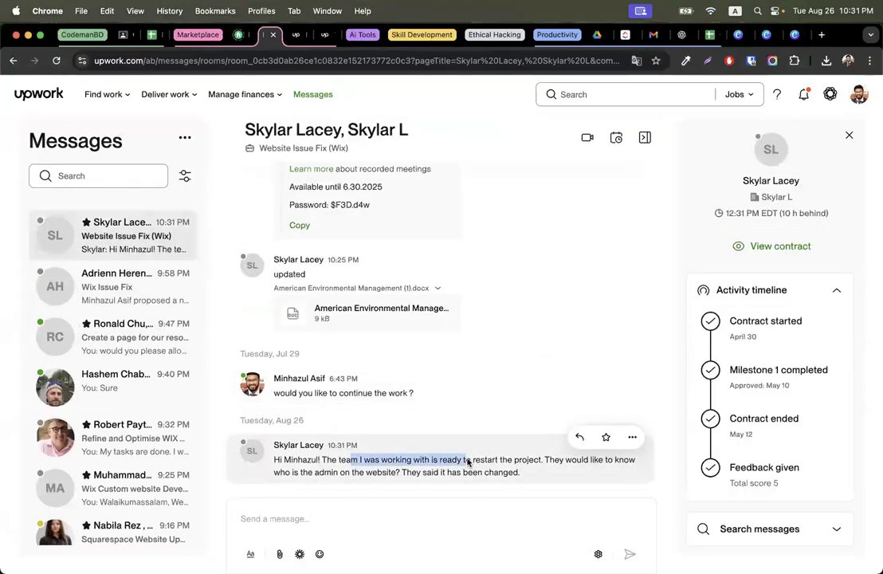
Reply "Alright" to the client's message about restarting the project
{"action": "left_click", "coordinate": [355, 512]}
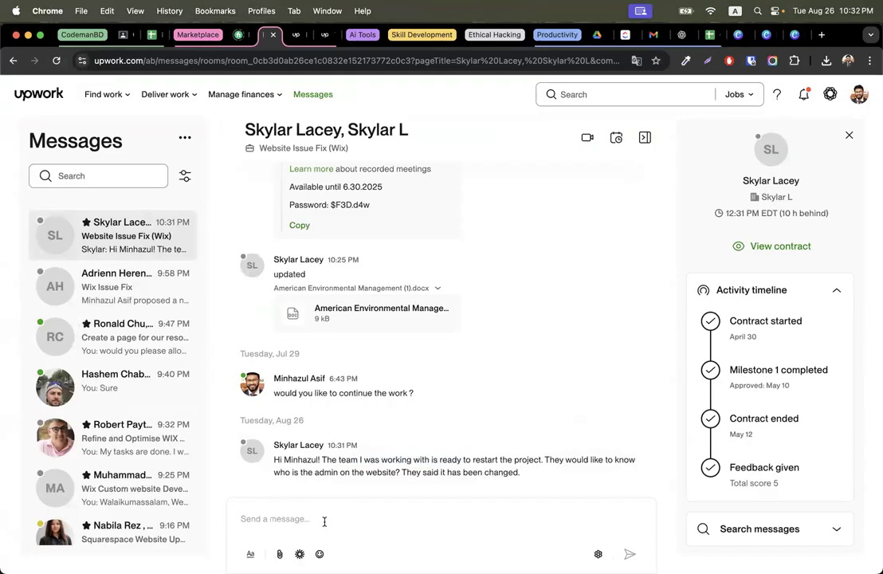
{"action": "type", "text": "Alright"}
{"action": "key", "text": "Return"}
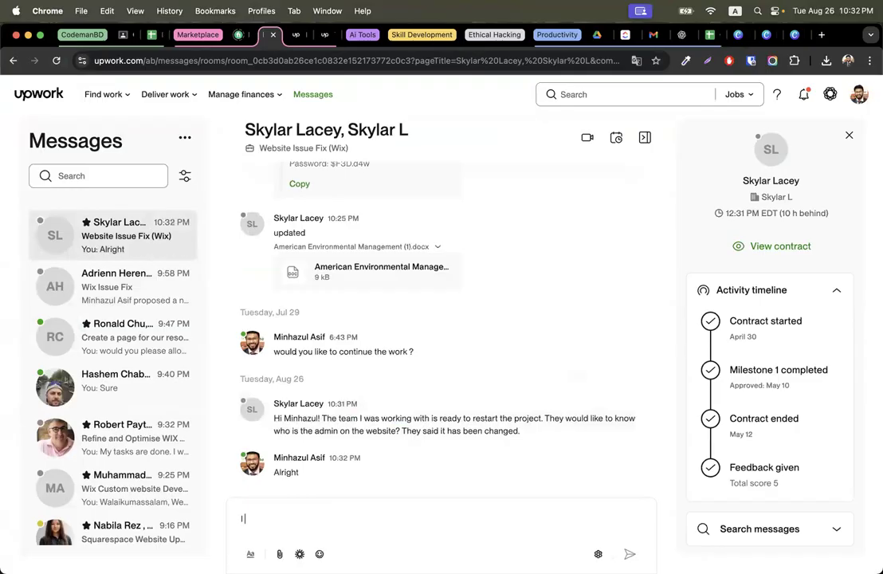
Send the client "Let me check and I am letting you knpw" and correct the last word to "know"
{"action": "type", "text": "Let me"}
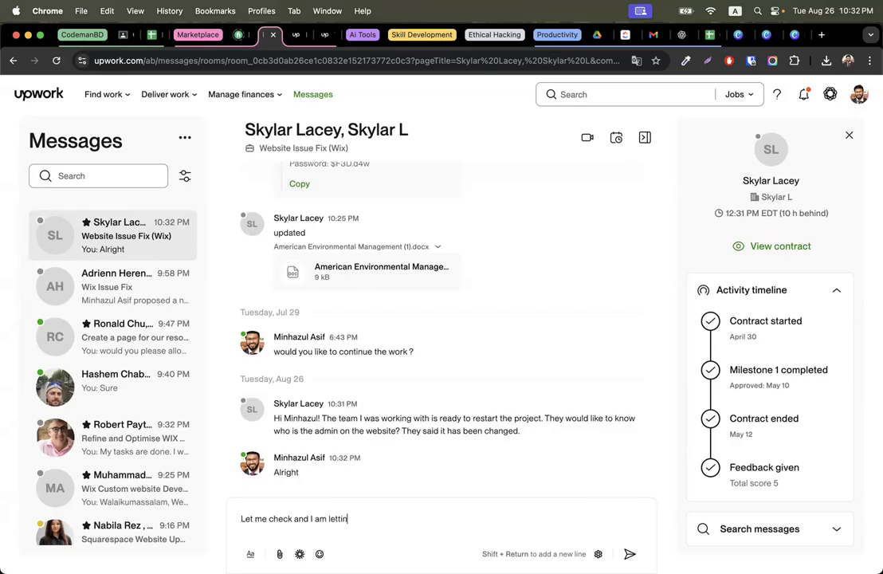
{"action": "type", "text": "check and I am letting you knpw"}
{"action": "key", "text": "Return"}
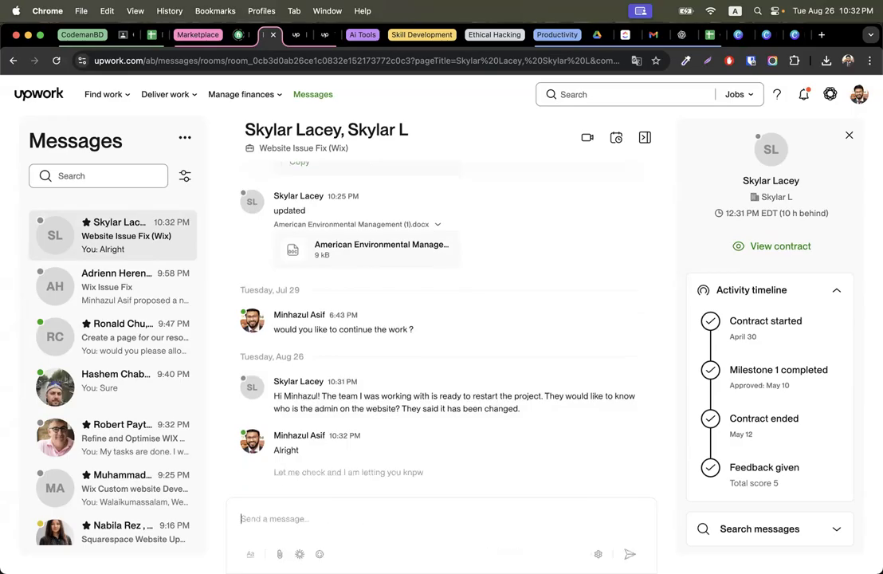
{"action": "left_click", "coordinate": [607, 465]}
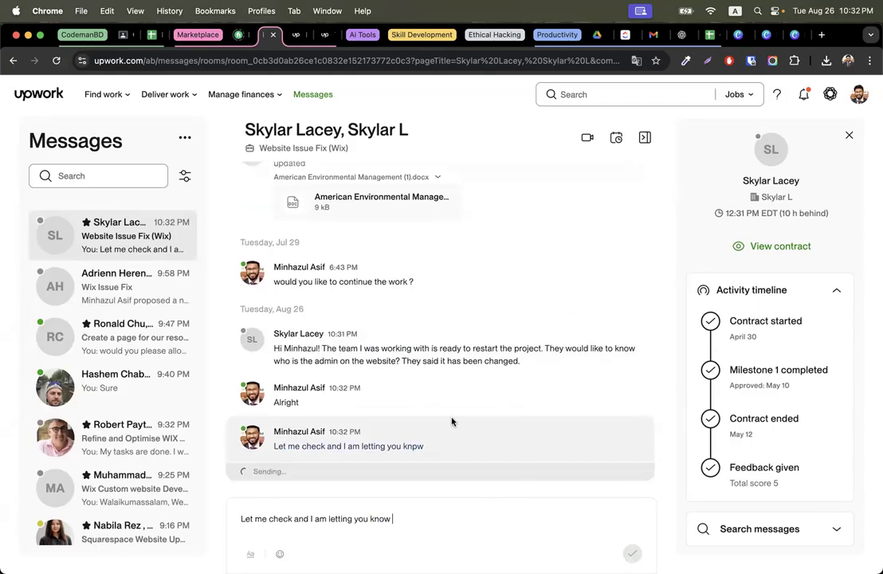
Switch back to the Shopify theme editor, review the beard collection page and save the color scheme changes
{"action": "key", "text": "ctrl+Right"}
{"action": "key", "text": "ctrl+Right"}
{"action": "key", "text": "ctrl+Right"}
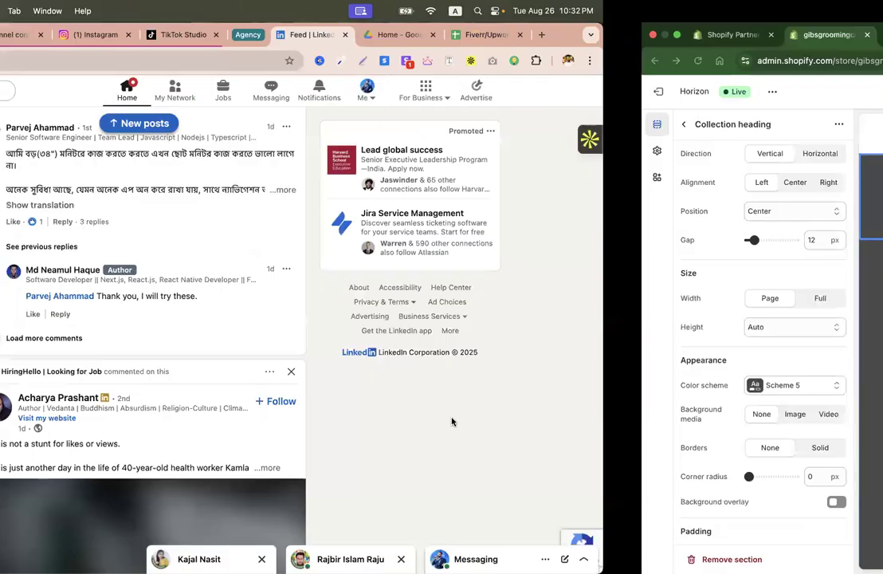
{"action": "scroll", "coordinate": [288, 425], "scroll_direction": "down", "scroll_amount": 15}
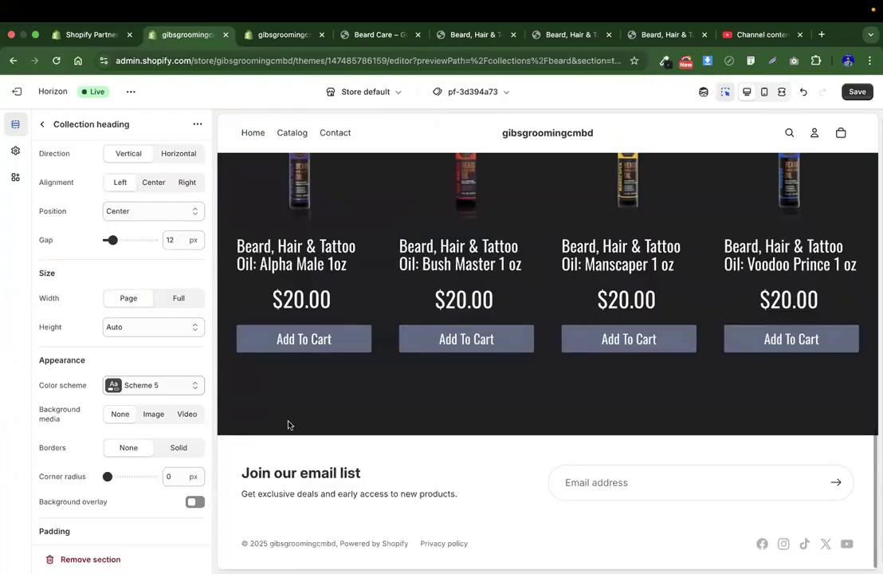
{"action": "scroll", "coordinate": [288, 425], "scroll_direction": "up", "scroll_amount": 15}
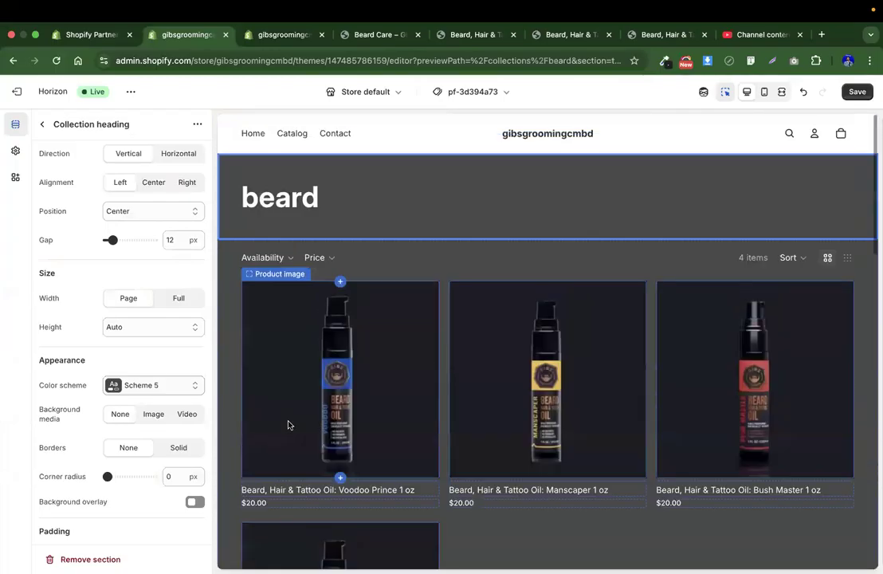
{"action": "left_click", "coordinate": [856, 93]}
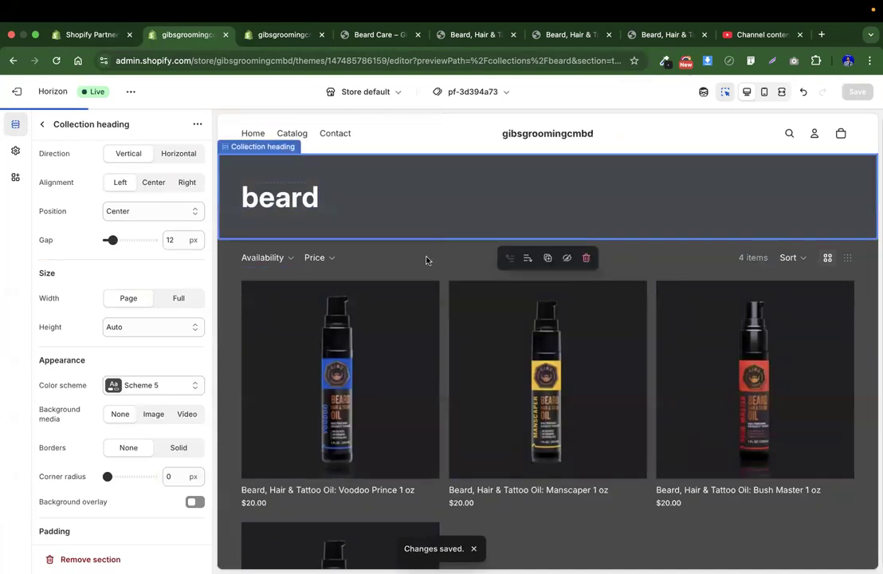
Examine the saved collection's product grid against the heading settings and open the Voodoo Prince 1 oz product in the preview
{"action": "scroll", "coordinate": [136, 258], "scroll_direction": "up", "scroll_amount": 1}
{"action": "scroll", "coordinate": [135, 260], "scroll_direction": "down", "scroll_amount": 3}
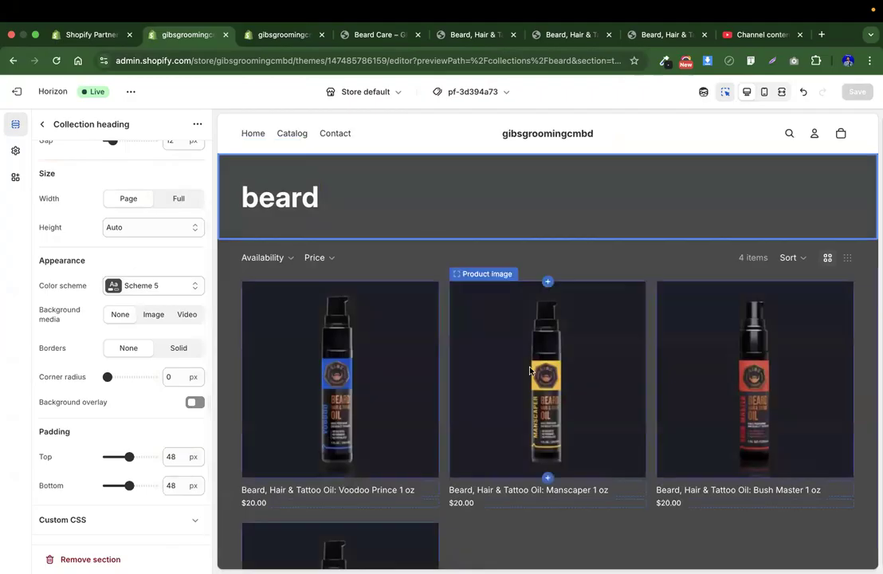
{"action": "scroll", "coordinate": [528, 368], "scroll_direction": "down", "scroll_amount": 10}
{"action": "scroll", "coordinate": [528, 368], "scroll_direction": "up", "scroll_amount": 5}
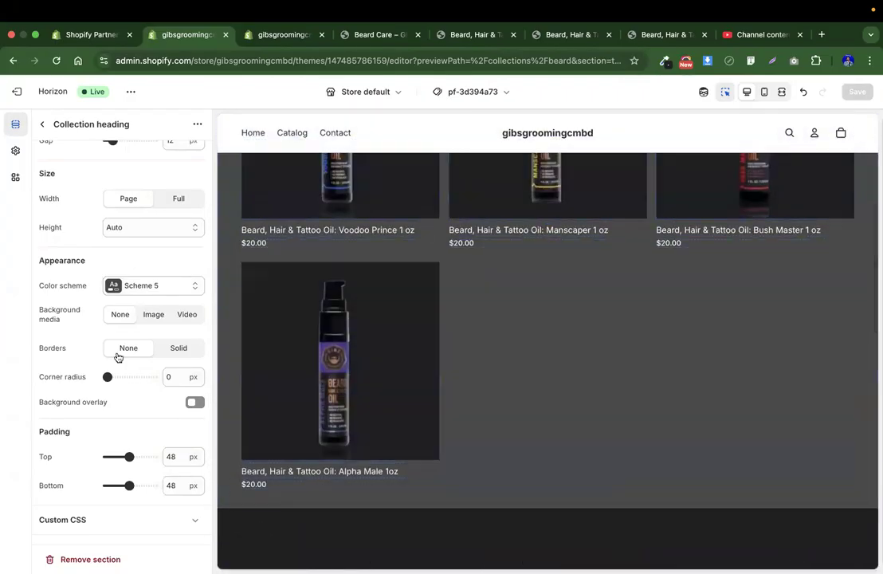
{"action": "scroll", "coordinate": [119, 357], "scroll_direction": "up", "scroll_amount": 2}
{"action": "scroll", "coordinate": [337, 311], "scroll_direction": "up", "scroll_amount": 4}
{"action": "scroll", "coordinate": [303, 499], "scroll_direction": "down", "scroll_amount": 1}
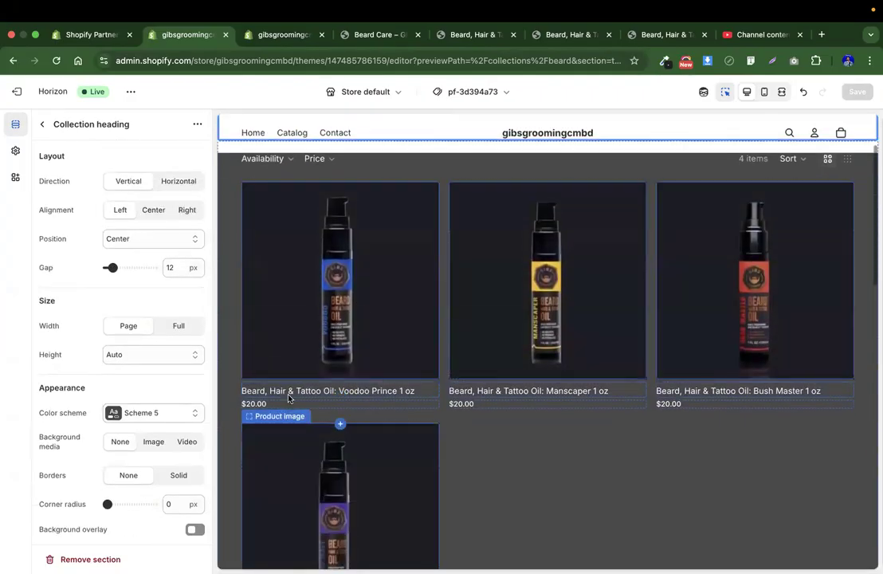
{"action": "left_click", "coordinate": [286, 393]}
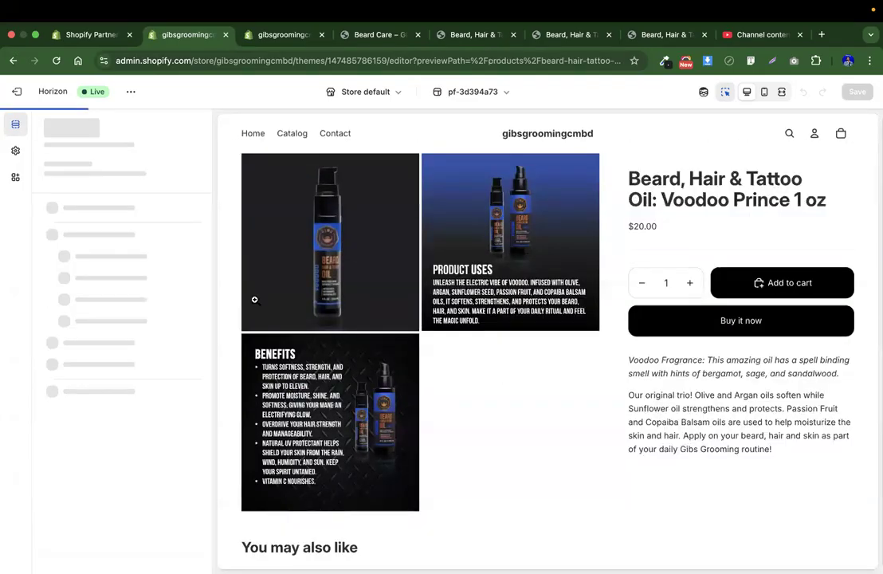
Leave the product template, reopen the Horizon theme customizer and load the pf-3d394a73 collection template
{"action": "left_click", "coordinate": [16, 92]}
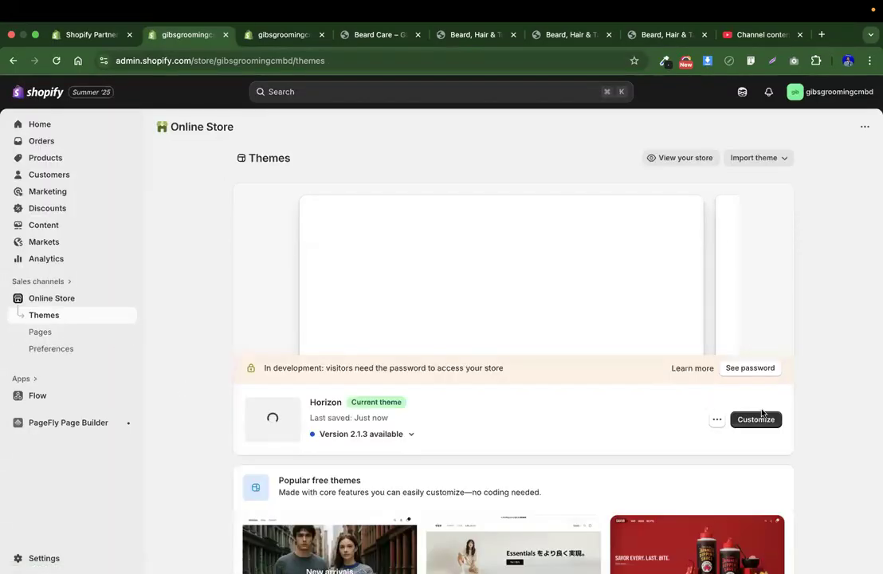
{"action": "left_click", "coordinate": [764, 417]}
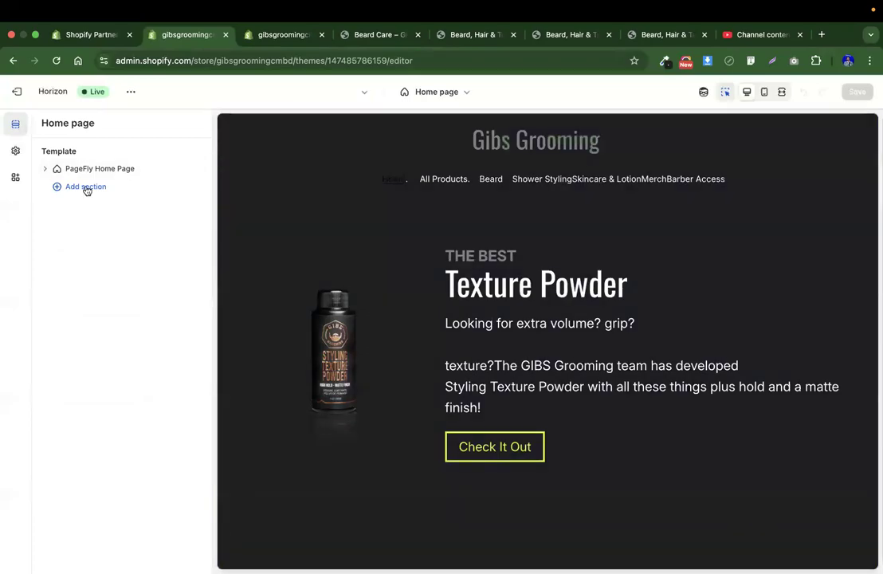
{"action": "left_click", "coordinate": [469, 94]}
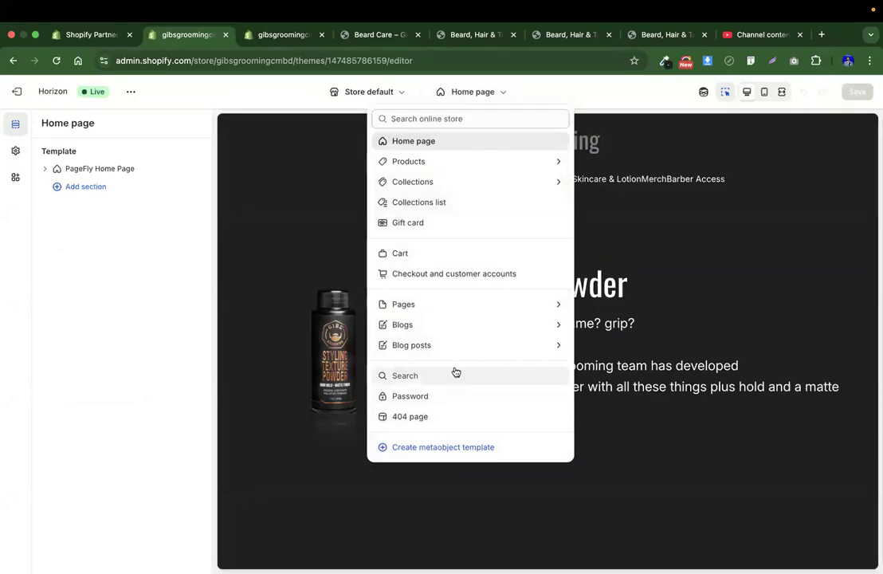
{"action": "left_click", "coordinate": [441, 182]}
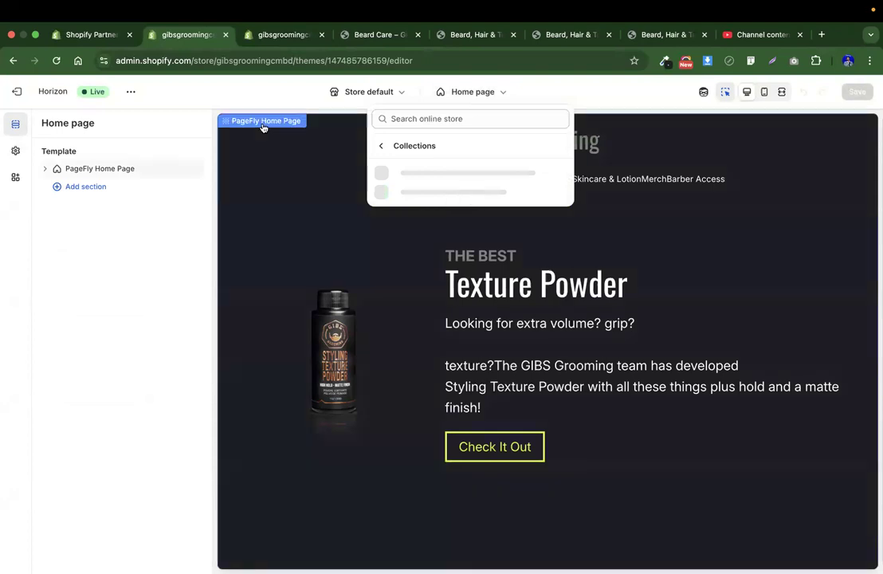
{"action": "left_click", "coordinate": [402, 207]}
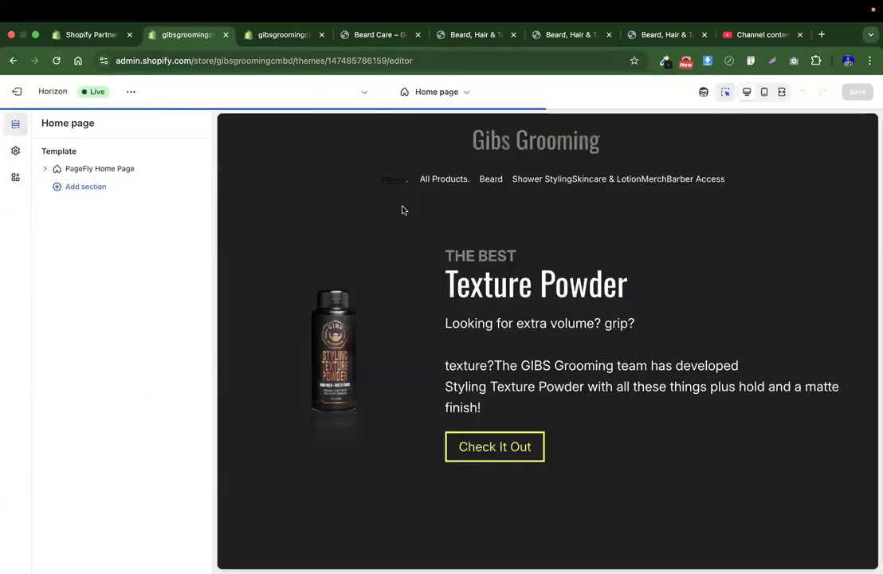
{"action": "left_click", "coordinate": [460, 93]}
{"action": "left_click", "coordinate": [441, 182]}
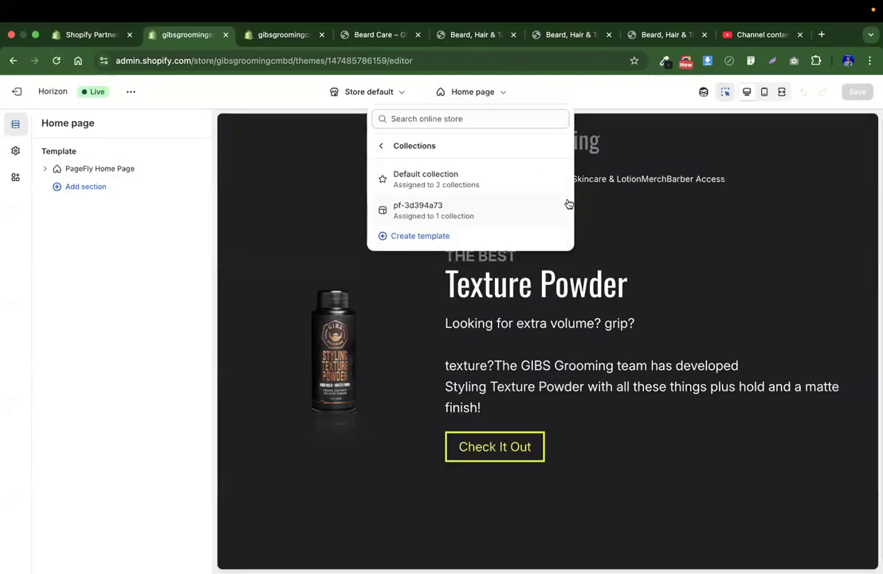
{"action": "left_click", "coordinate": [461, 210]}
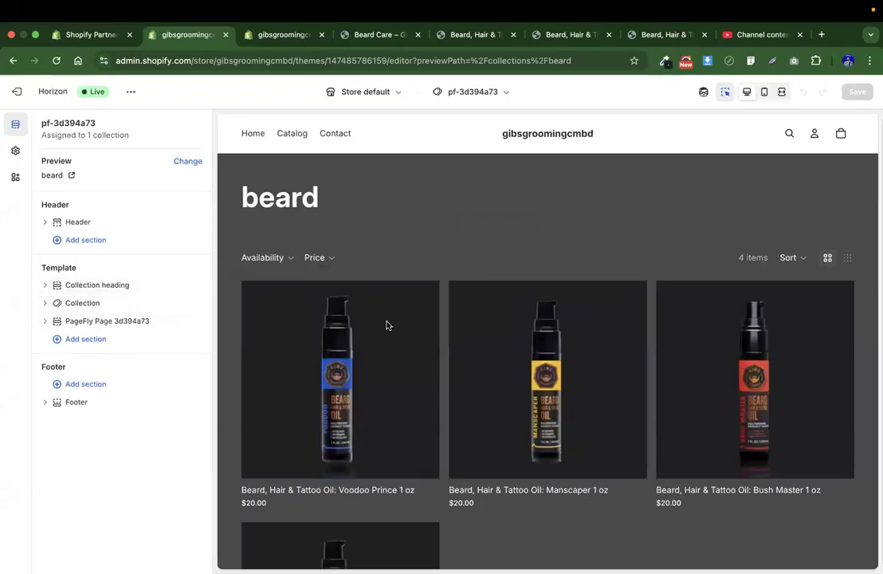
Remove the Collection heading section and hide the Collection section in the pf-3d394a73 template
{"action": "scroll", "coordinate": [386, 325], "scroll_direction": "down", "scroll_amount": 3}
{"action": "scroll", "coordinate": [387, 325], "scroll_direction": "up", "scroll_amount": 1}
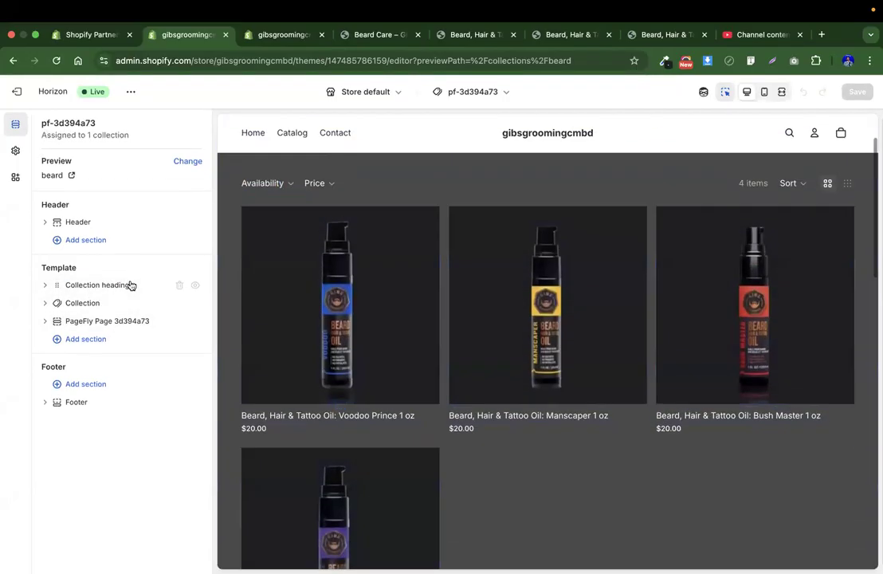
{"action": "left_click", "coordinate": [179, 286]}
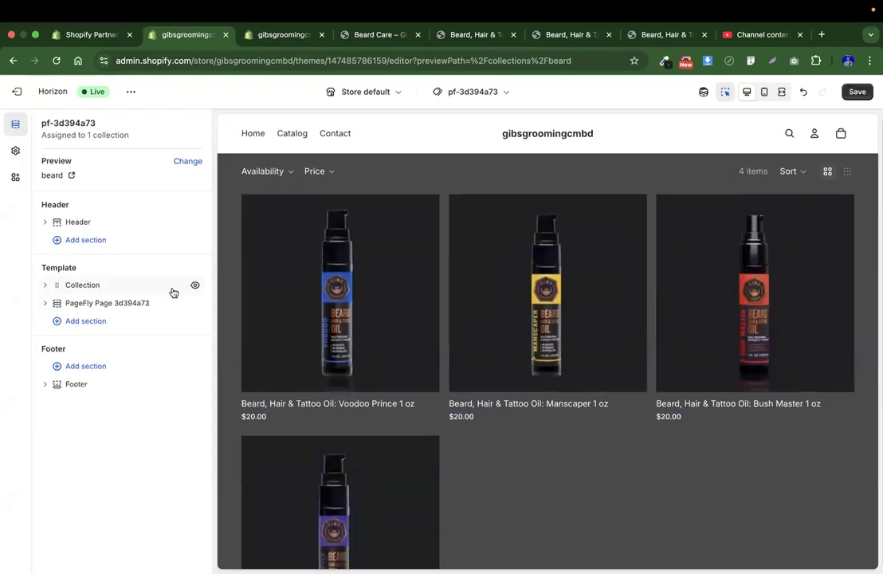
{"action": "left_click", "coordinate": [195, 287]}
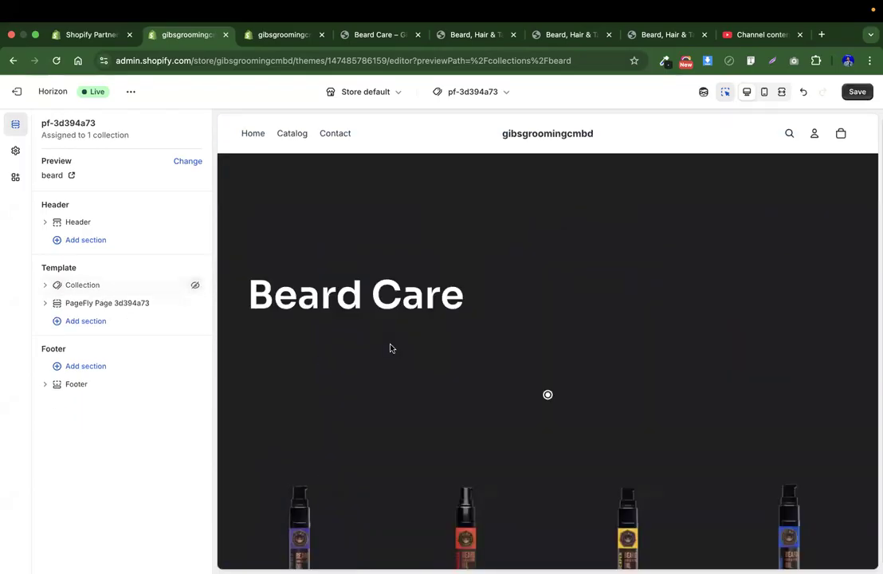
Check the remaining Beard Care layout in the preview and save the template
{"action": "scroll", "coordinate": [391, 348], "scroll_direction": "down", "scroll_amount": 5}
{"action": "scroll", "coordinate": [391, 348], "scroll_direction": "up", "scroll_amount": 2}
{"action": "scroll", "coordinate": [390, 348], "scroll_direction": "up", "scroll_amount": 2}
{"action": "scroll", "coordinate": [390, 349], "scroll_direction": "down", "scroll_amount": 5}
{"action": "scroll", "coordinate": [323, 459], "scroll_direction": "up", "scroll_amount": 5}
{"action": "scroll", "coordinate": [323, 460], "scroll_direction": "down", "scroll_amount": 5}
{"action": "scroll", "coordinate": [323, 460], "scroll_direction": "up", "scroll_amount": 5}
{"action": "left_click", "coordinate": [857, 92]}
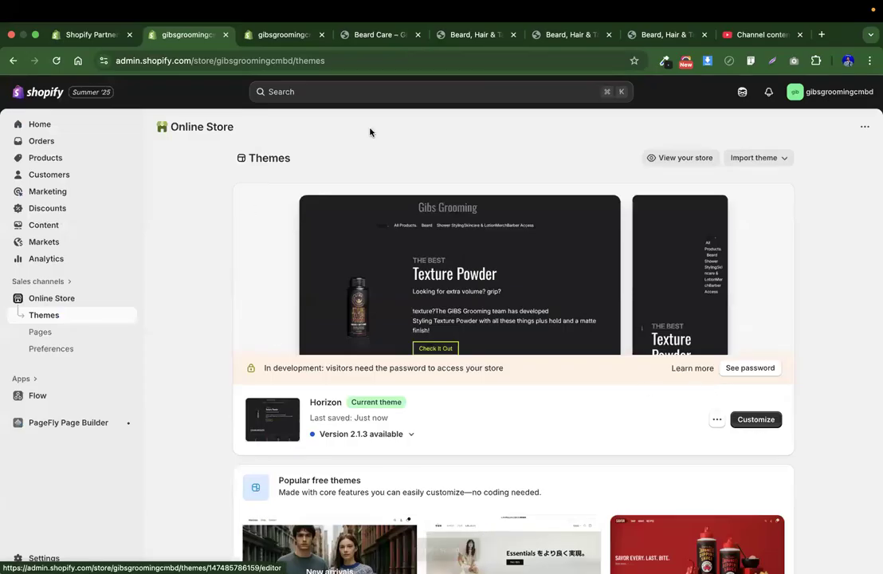
Look at the Gibs Grooming Beard reference page and open the PageFly preview of the Beard page
{"action": "left_click", "coordinate": [279, 34]}
{"action": "left_click", "coordinate": [371, 35]}
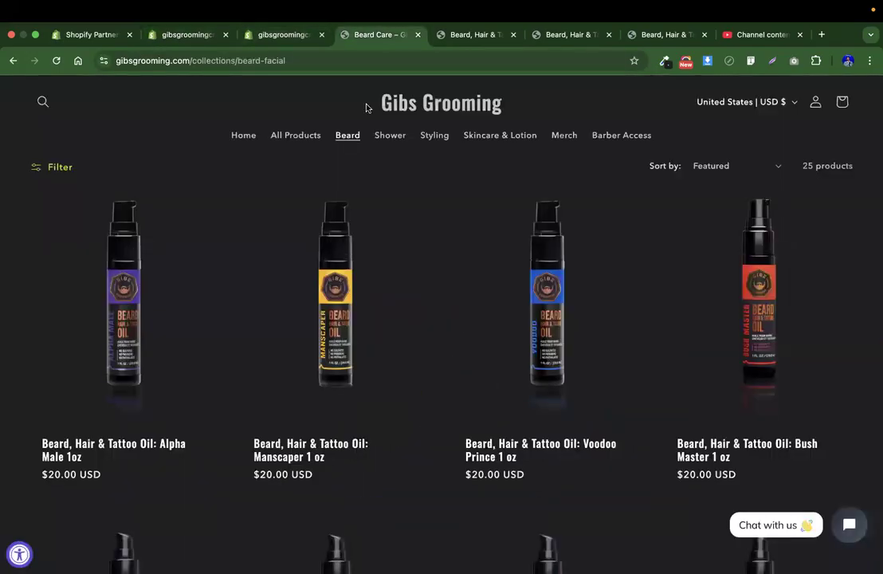
{"action": "left_click", "coordinate": [283, 34]}
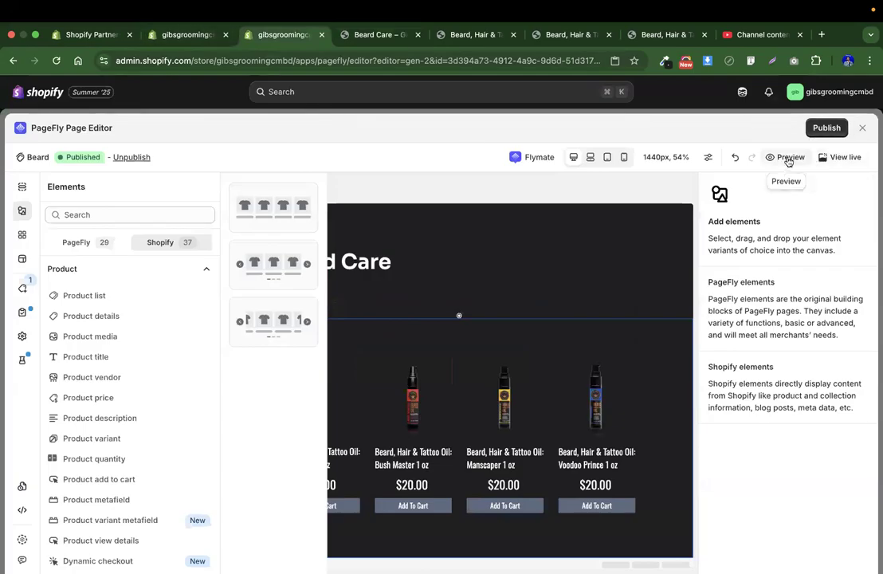
{"action": "left_click", "coordinate": [788, 159]}
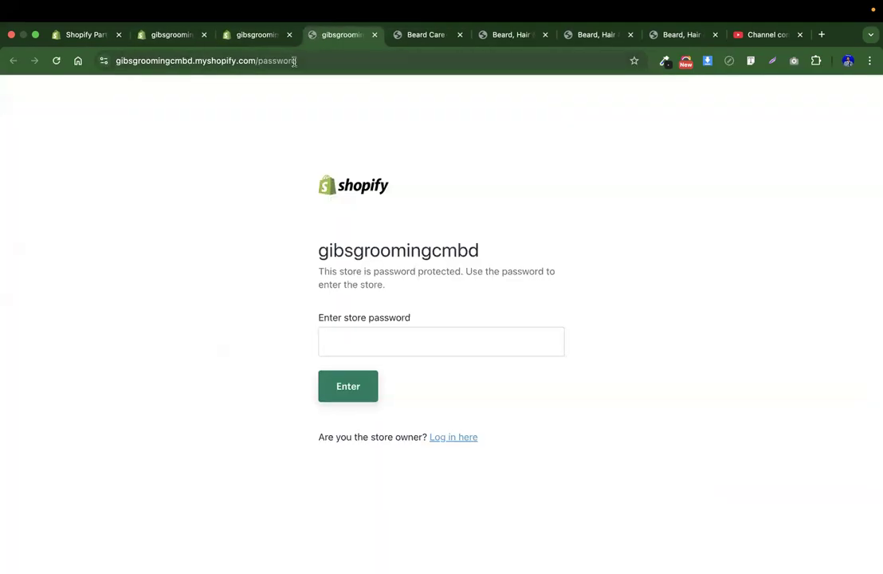
{"action": "left_click", "coordinate": [368, 346]}
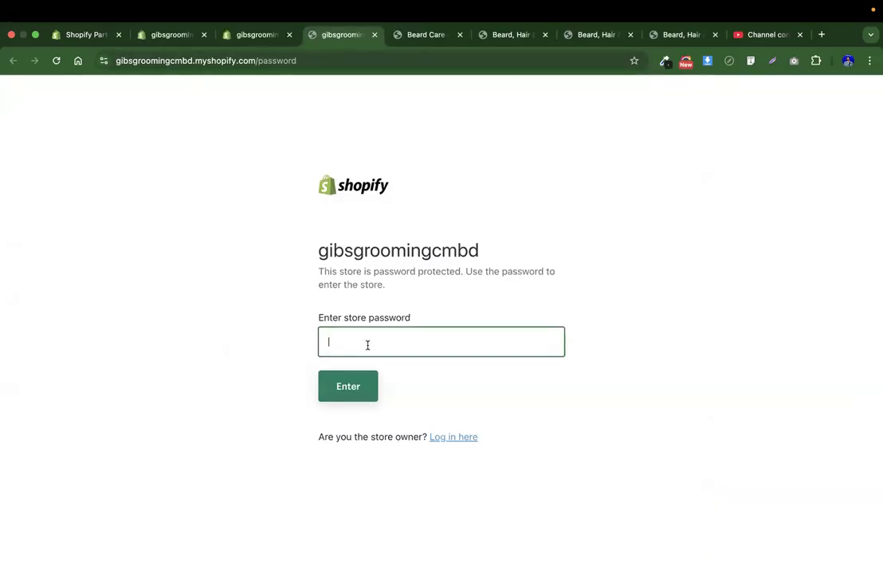
Open the live view of the Beard page from PageFly and copy its collection URL
{"action": "left_click", "coordinate": [246, 38]}
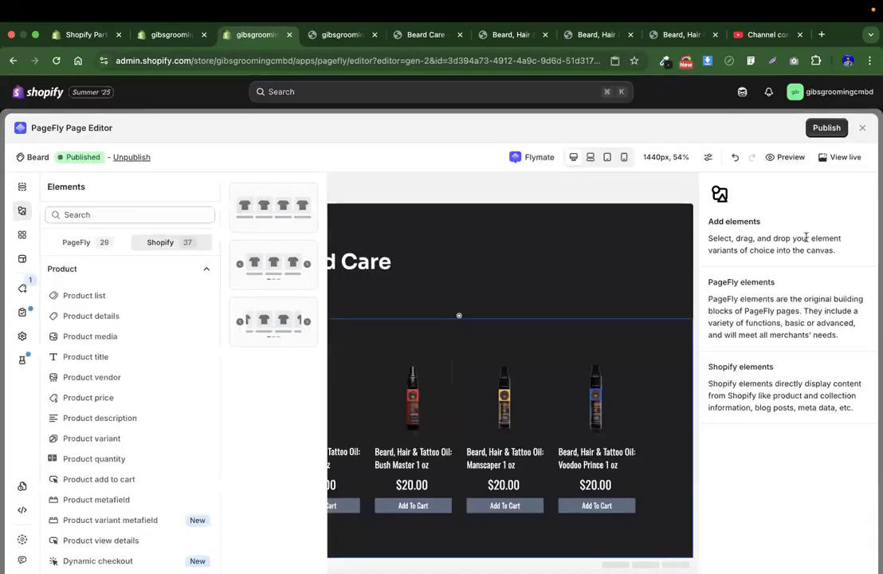
{"action": "left_click", "coordinate": [839, 157]}
{"action": "left_click", "coordinate": [282, 63]}
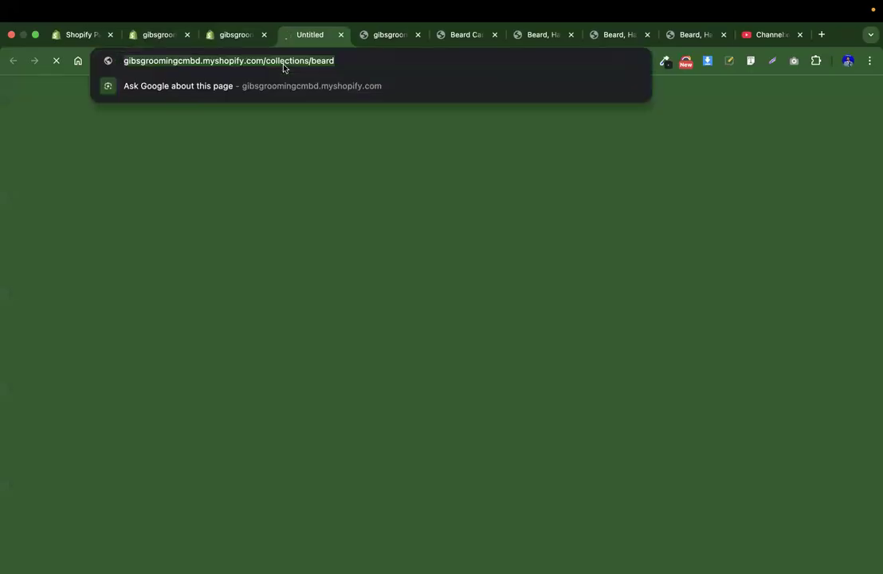
{"action": "right_click", "coordinate": [283, 64]}
{"action": "left_click", "coordinate": [306, 143]}
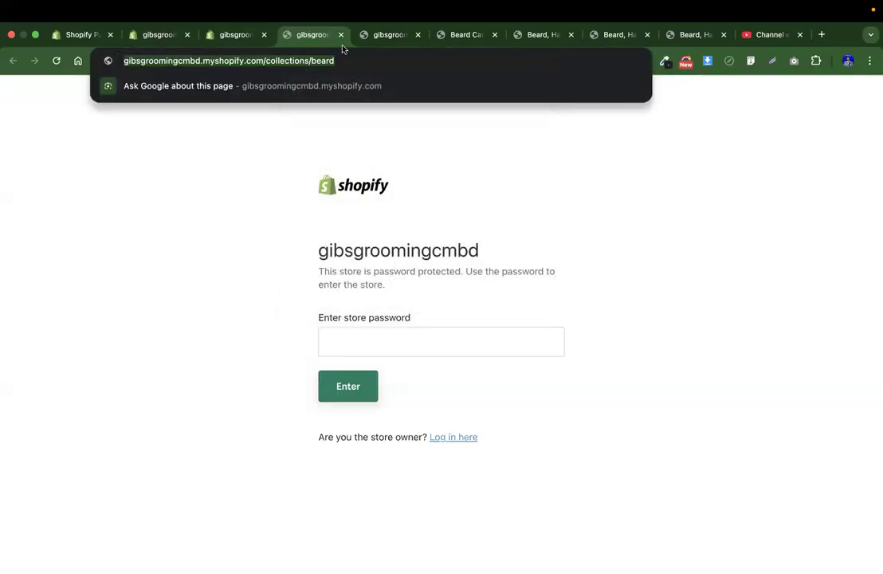
{"action": "left_click", "coordinate": [359, 333]}
Return to the Shopify admin and open the Main menu from the store's content menus
{"action": "left_click", "coordinate": [146, 36]}
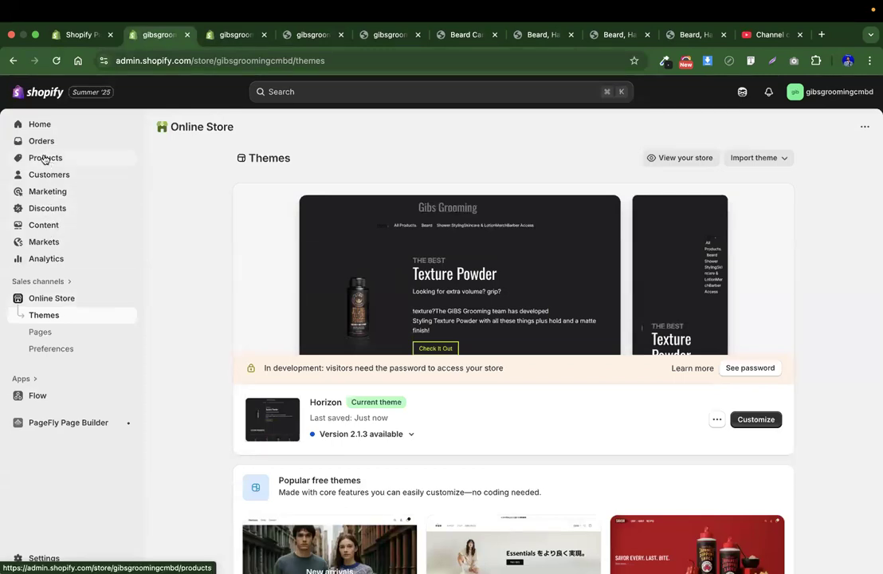
{"action": "left_click", "coordinate": [38, 228]}
{"action": "left_click", "coordinate": [49, 259]}
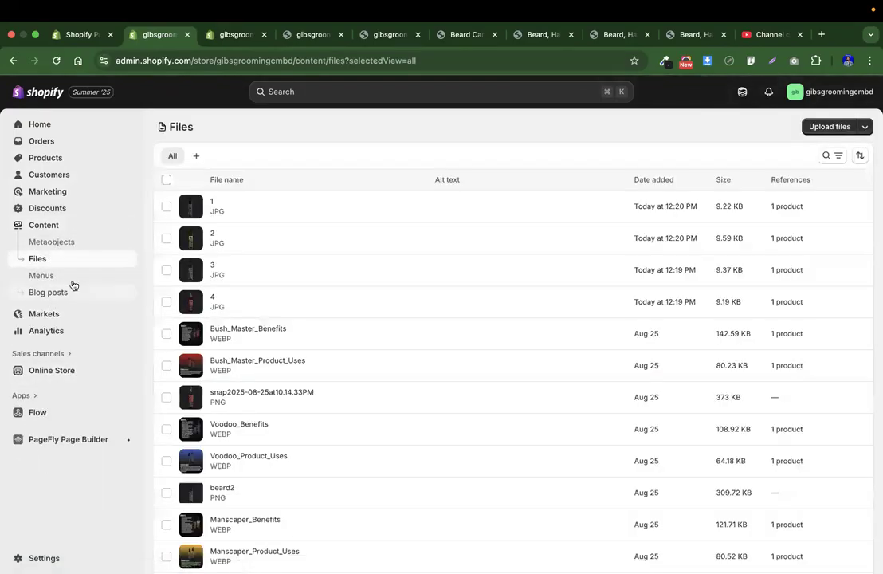
{"action": "left_click", "coordinate": [51, 275]}
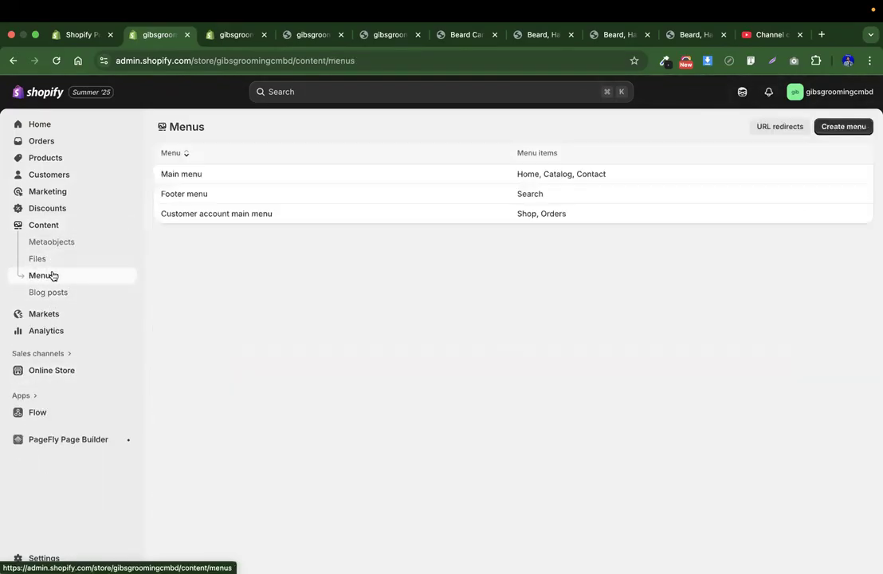
{"action": "left_click", "coordinate": [199, 174]}
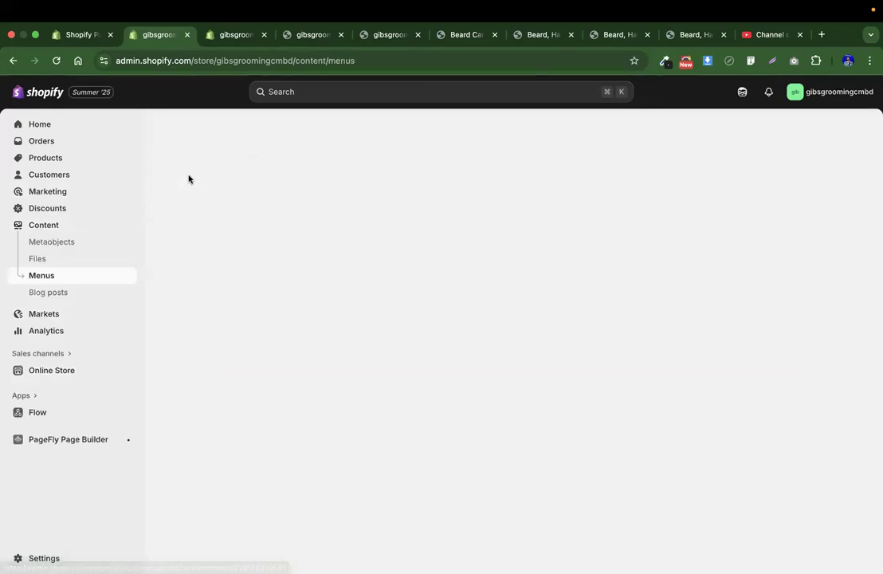
Add a menu item labelled Beard that links to the beard collection, and save the main menu
{"action": "left_click", "coordinate": [396, 358]}
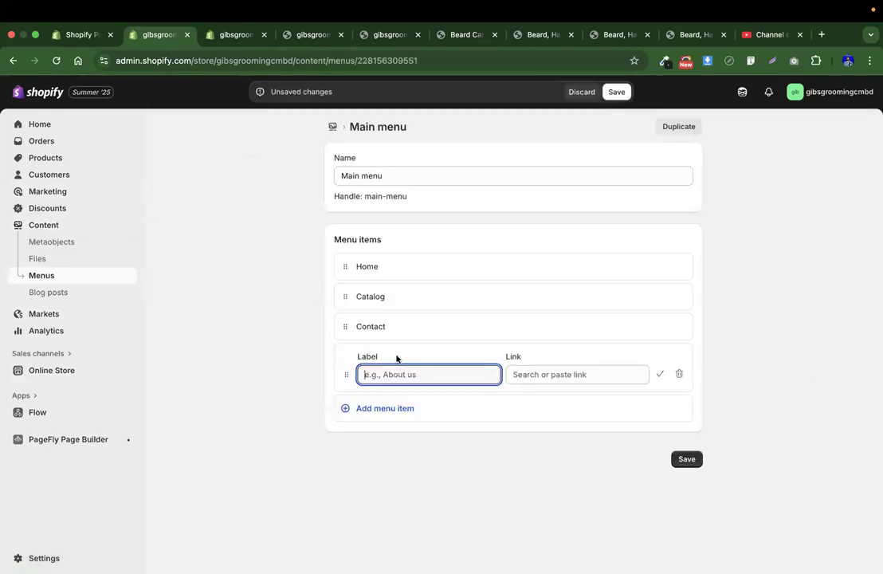
{"action": "left_click", "coordinate": [561, 375]}
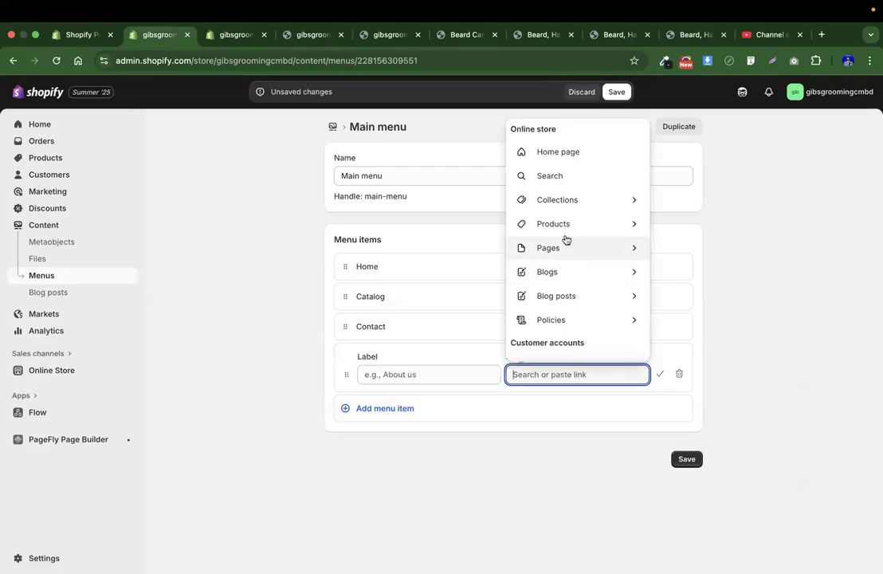
{"action": "left_click", "coordinate": [574, 200]}
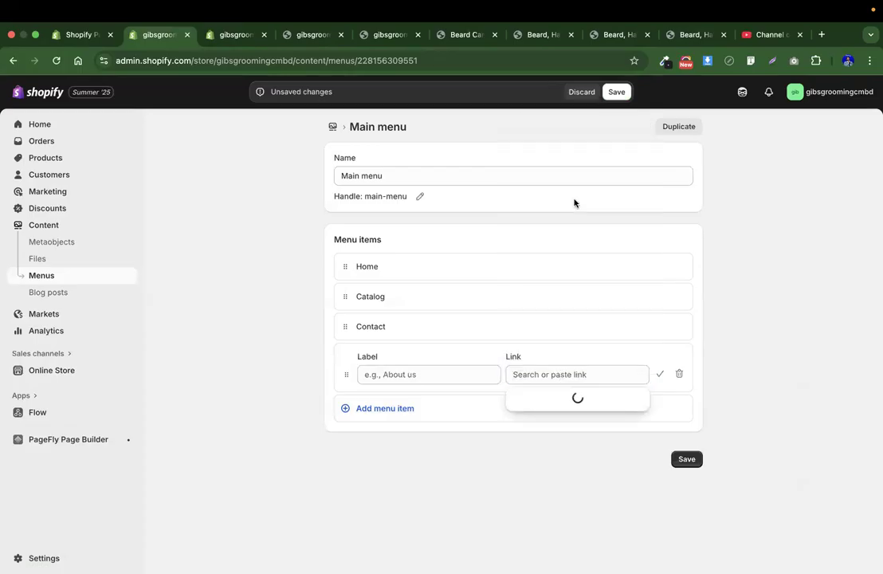
{"action": "left_click", "coordinate": [554, 445]}
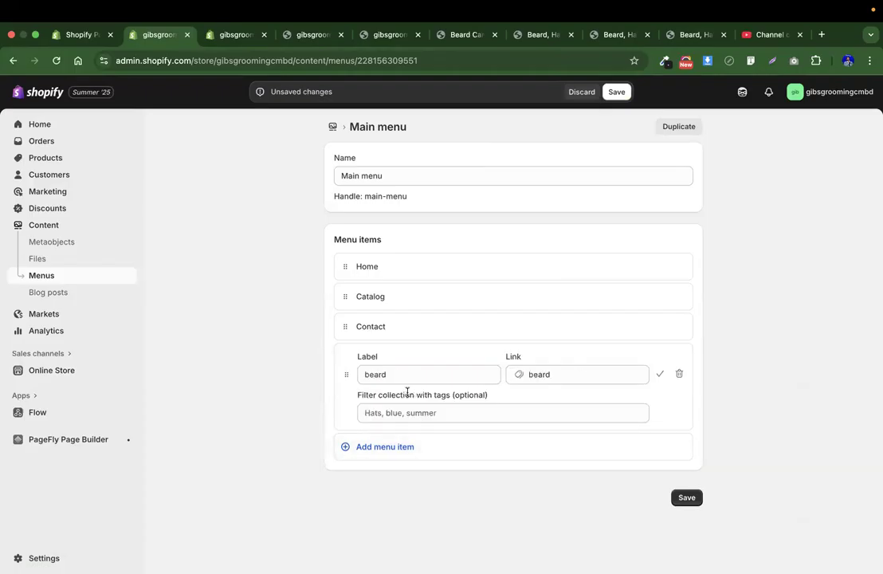
{"action": "left_click", "coordinate": [361, 371]}
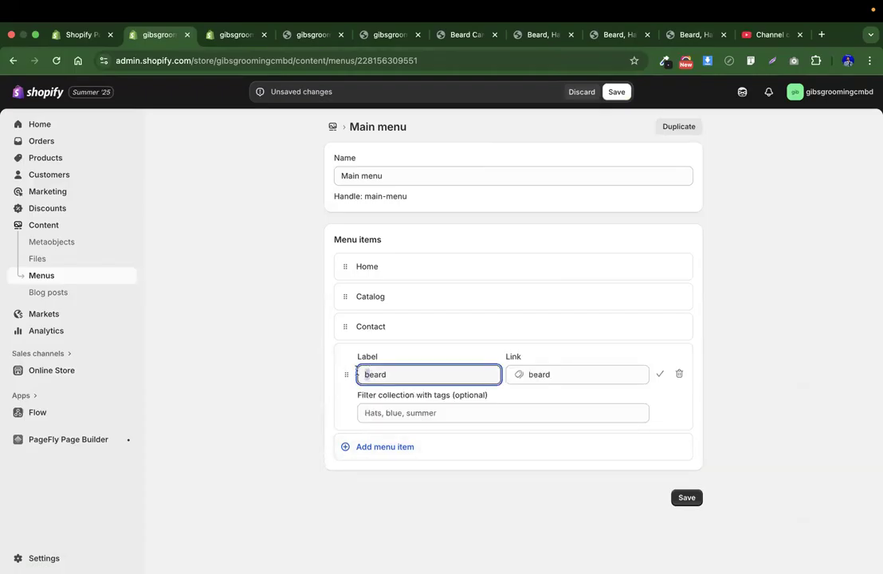
{"action": "left_click", "coordinate": [685, 497]}
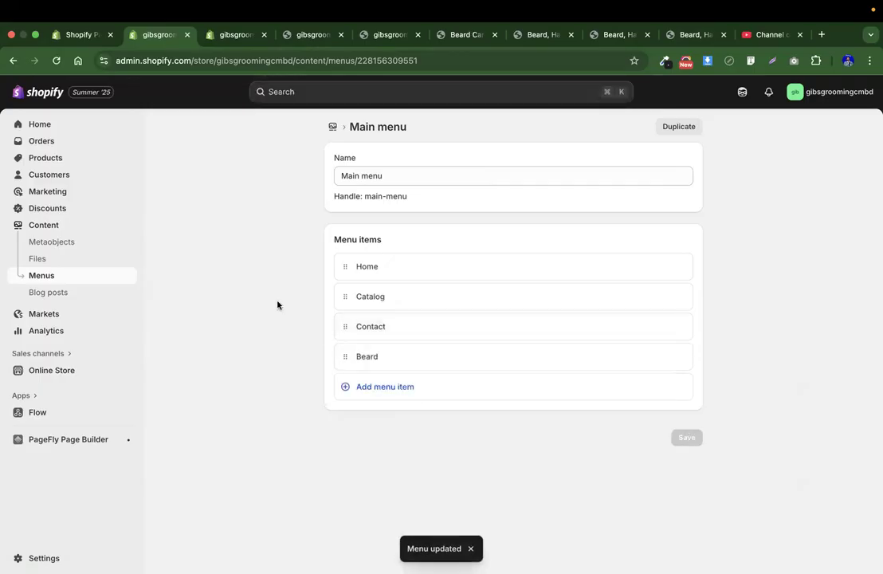
{"action": "key", "text": "ctrl+Left"}
{"action": "key", "text": "ctrl+Left"}
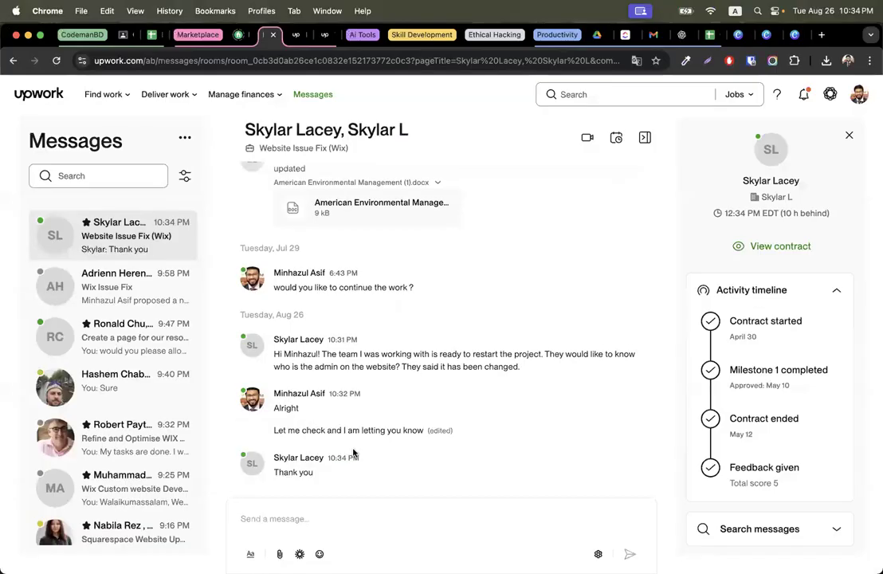
{"action": "key", "text": "ctrl+Left"}
{"action": "key", "text": "ctrl+Left"}
{"action": "key", "text": "ctrl+Right"}
{"action": "key", "text": "ctrl+Right"}
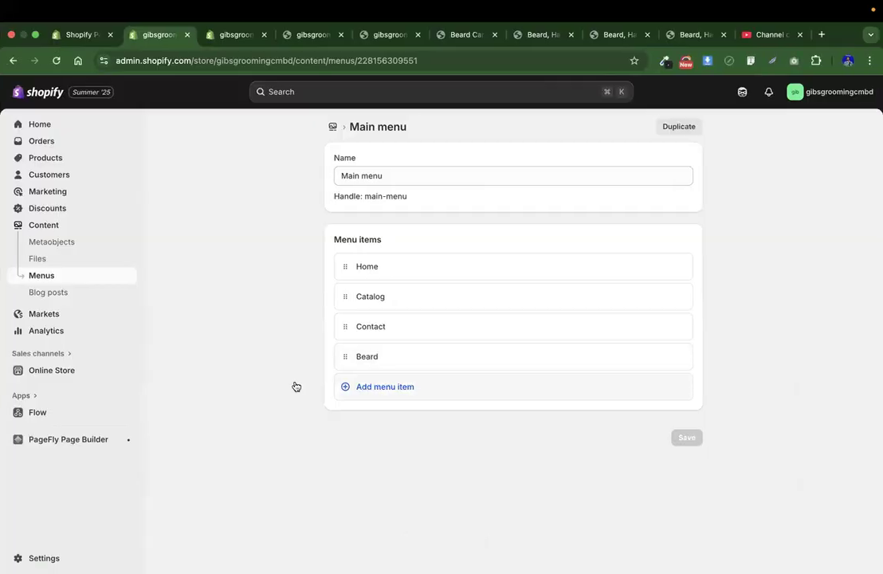
Open the Manscaper 1 oz product from the Gibs Grooming Beard collection and examine its page layout down to the reviews
{"action": "left_click", "coordinate": [389, 34]}
{"action": "left_click", "coordinate": [418, 34]}
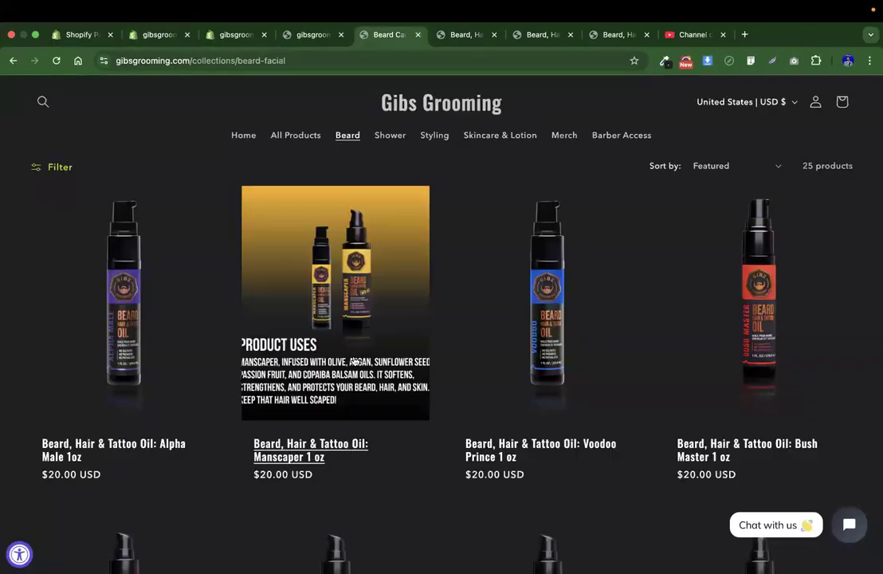
{"action": "left_click", "coordinate": [339, 325]}
{"action": "scroll", "coordinate": [442, 426], "scroll_direction": "down", "scroll_amount": 2}
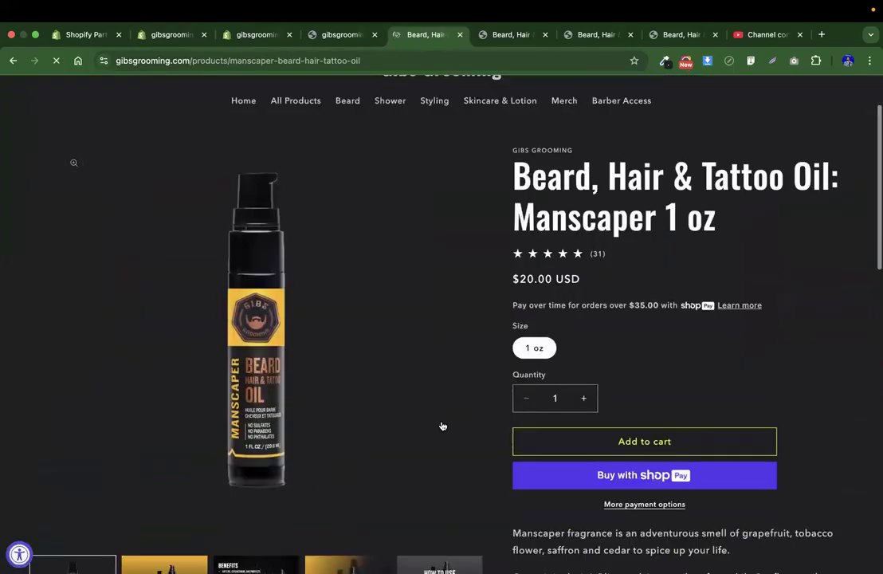
{"action": "scroll", "coordinate": [442, 425], "scroll_direction": "down", "scroll_amount": 3}
{"action": "scroll", "coordinate": [442, 425], "scroll_direction": "up", "scroll_amount": 1}
{"action": "scroll", "coordinate": [442, 426], "scroll_direction": "down", "scroll_amount": 3}
{"action": "scroll", "coordinate": [442, 425], "scroll_direction": "up", "scroll_amount": 3}
{"action": "scroll", "coordinate": [442, 425], "scroll_direction": "down", "scroll_amount": 15}
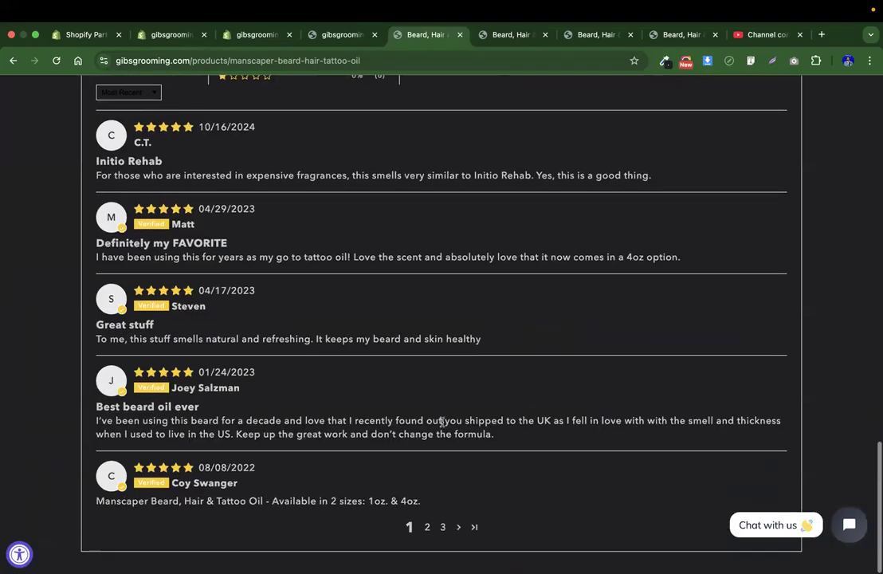
{"action": "scroll", "coordinate": [442, 423], "scroll_direction": "up", "scroll_amount": 15}
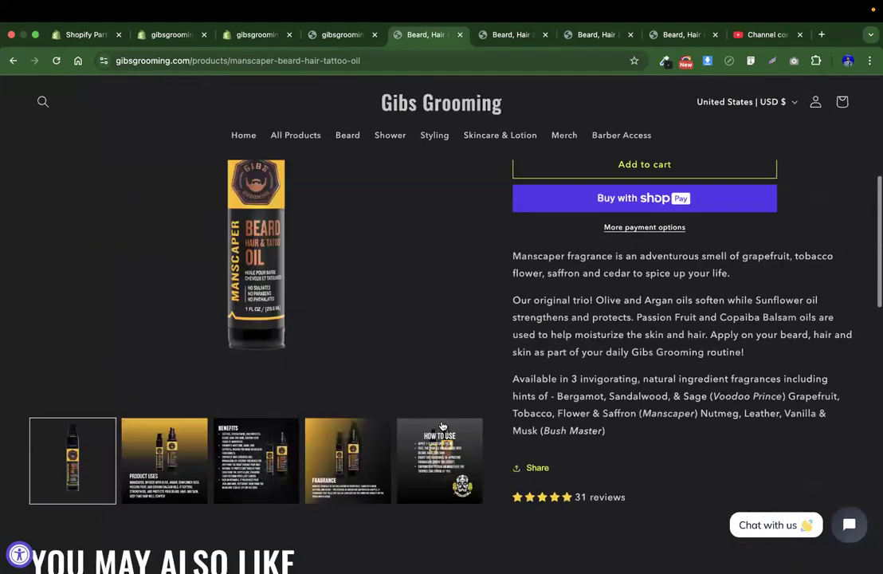
{"action": "scroll", "coordinate": [443, 425], "scroll_direction": "up", "scroll_amount": 5}
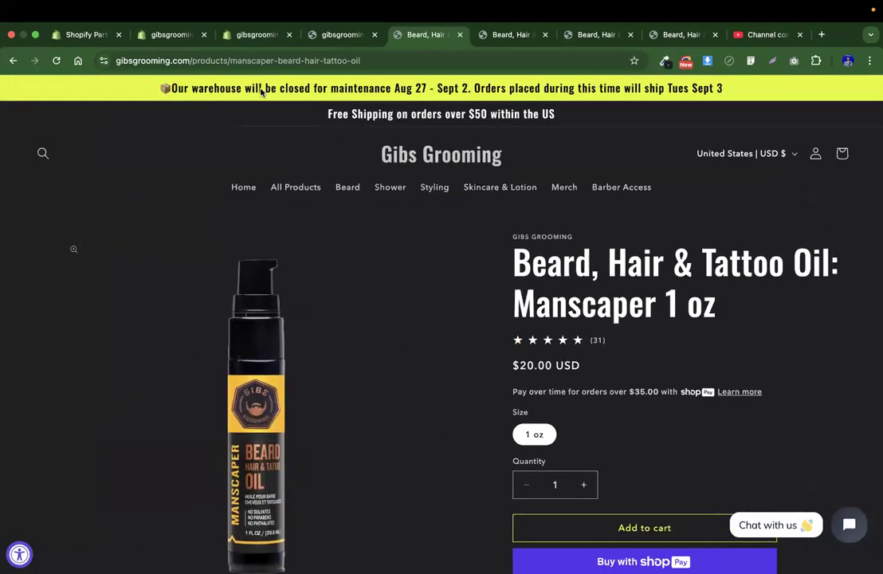
Return to PageFly, close the open page editor, create a blank product page and dismiss the experience survey
{"action": "left_click", "coordinate": [338, 34]}
{"action": "left_click", "coordinate": [255, 34]}
{"action": "left_click", "coordinate": [172, 34]}
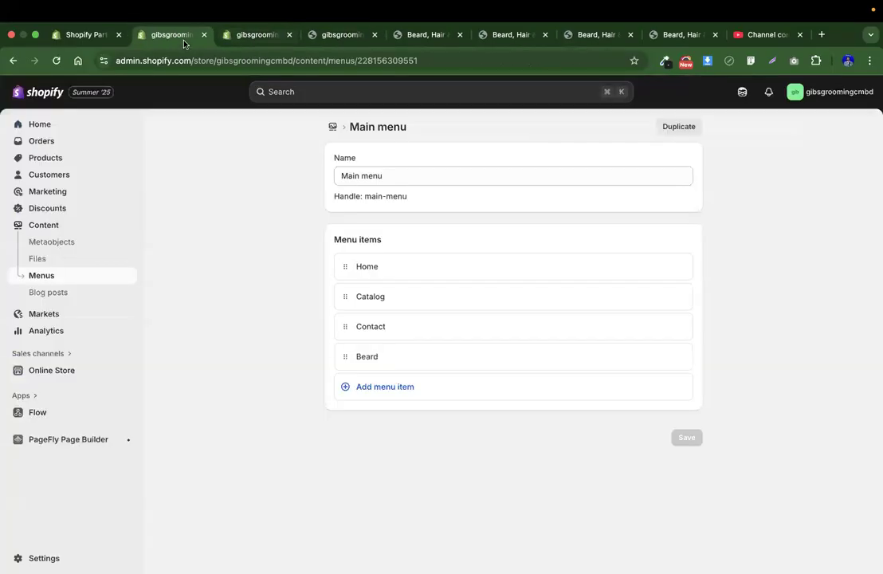
{"action": "left_click", "coordinate": [255, 34]}
{"action": "left_click", "coordinate": [862, 126]}
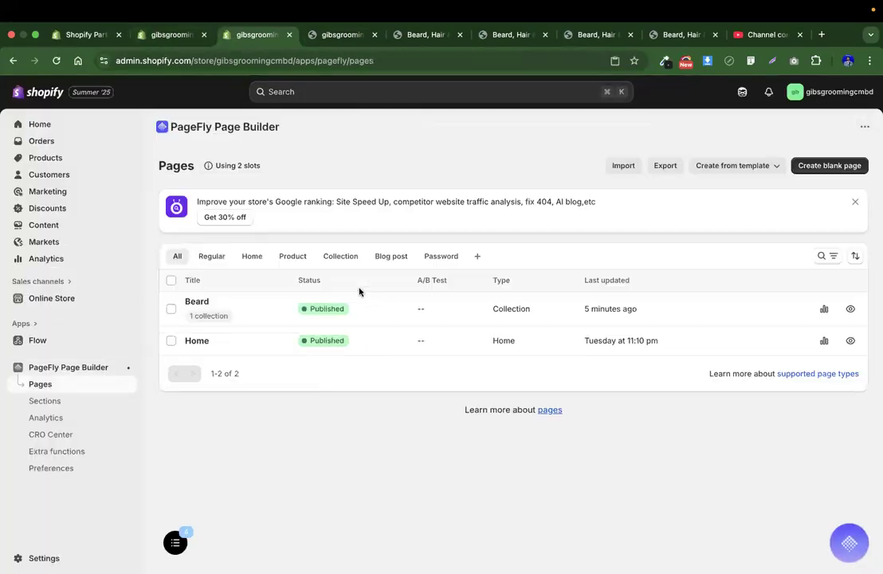
{"action": "left_click", "coordinate": [805, 170]}
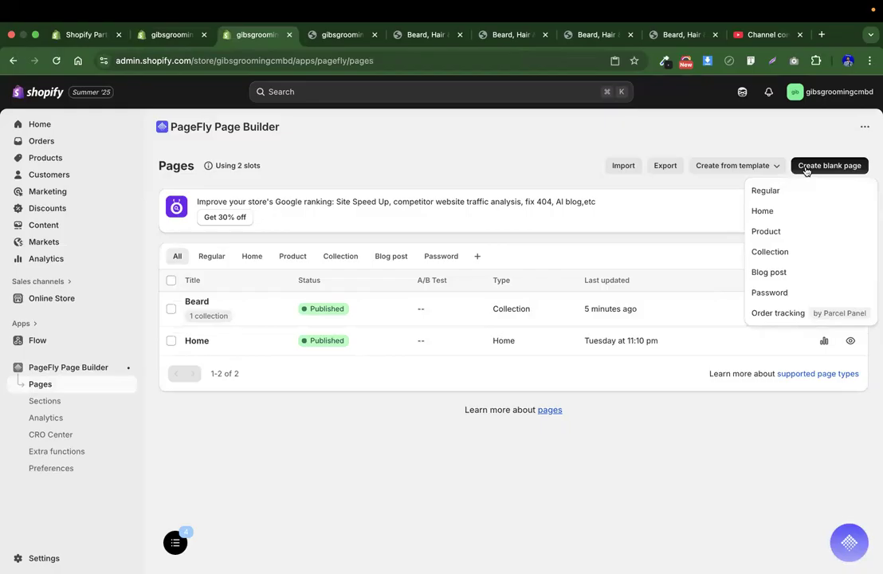
{"action": "left_click", "coordinate": [769, 231]}
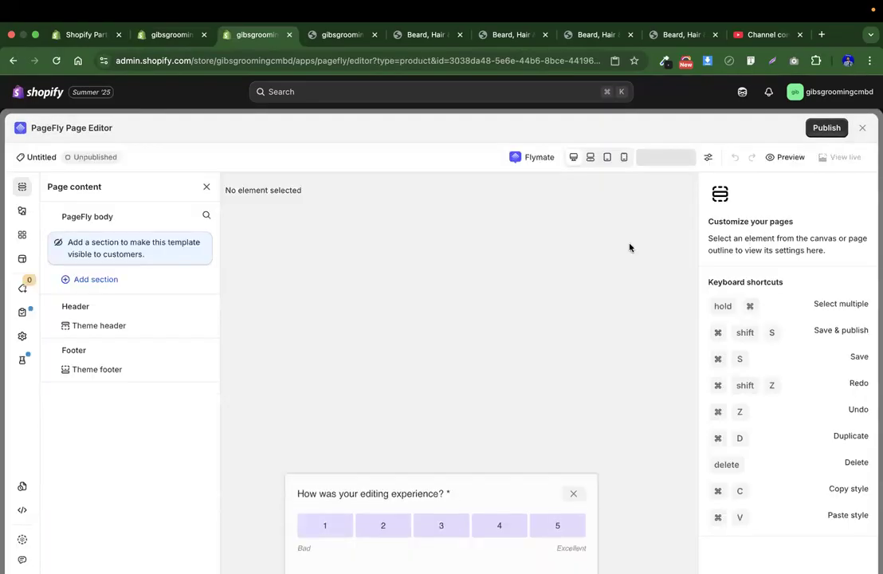
{"action": "left_click", "coordinate": [576, 457]}
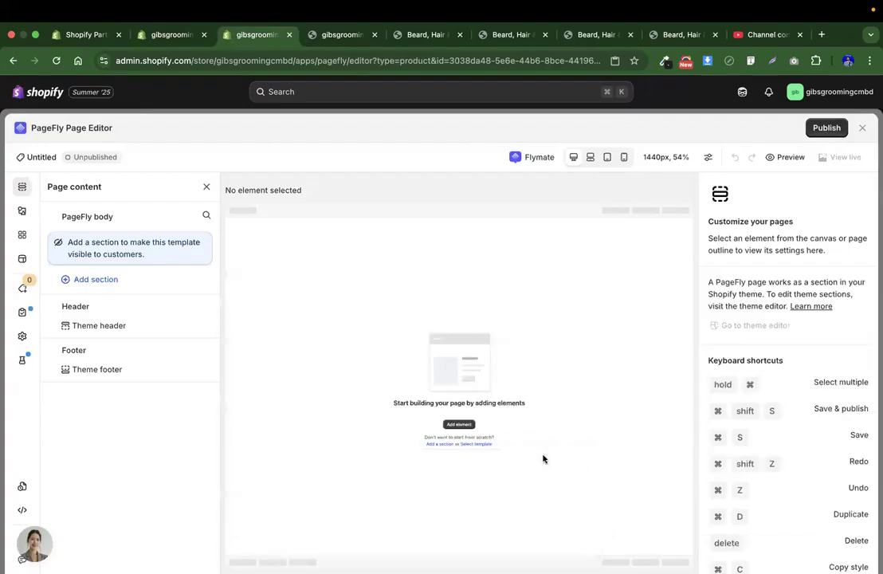
Open the page template library for the new page and filter it to the Product page type
{"action": "left_click", "coordinate": [480, 445]}
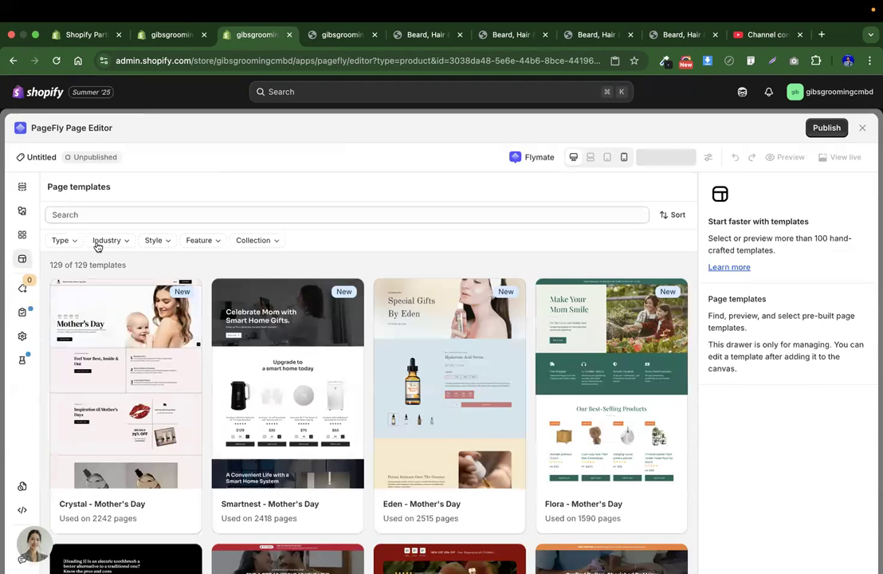
{"action": "left_click", "coordinate": [64, 242]}
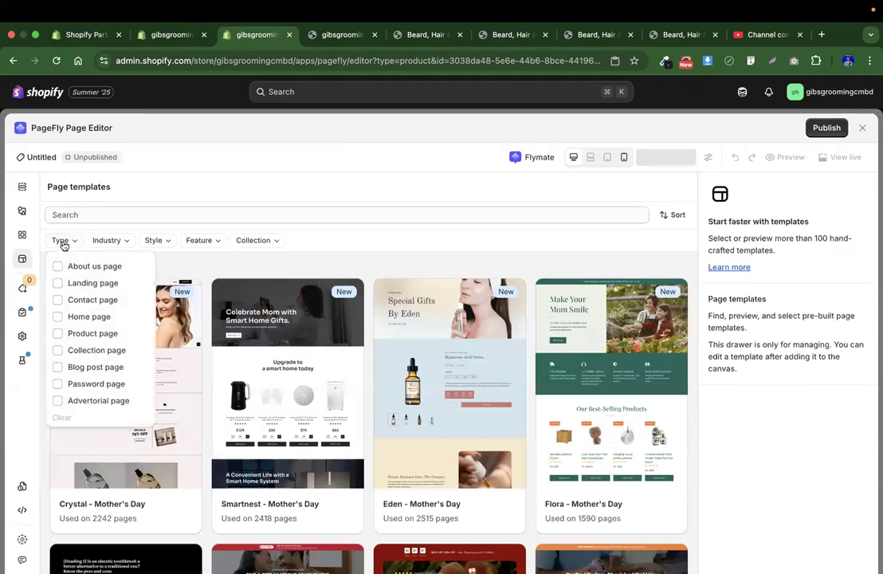
{"action": "left_click", "coordinate": [77, 335]}
{"action": "left_click", "coordinate": [339, 191]}
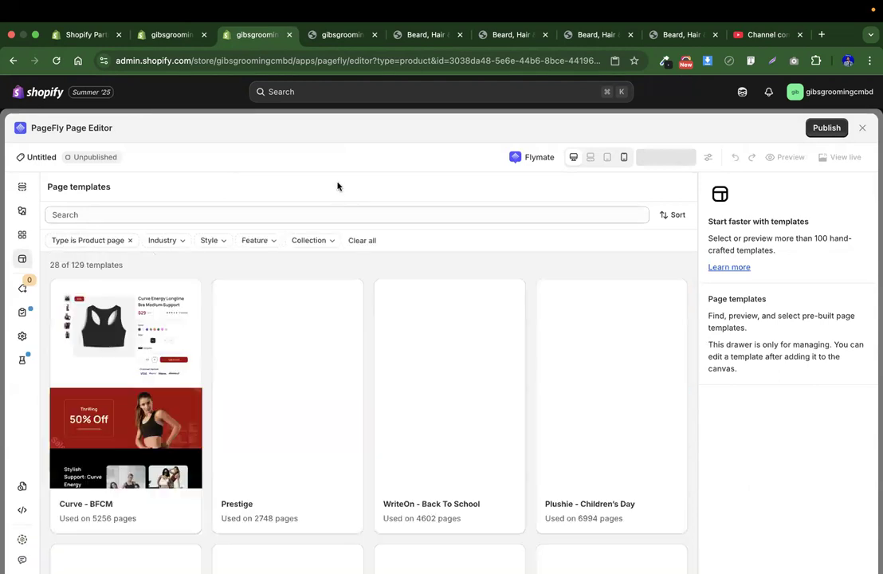
{"action": "mouse_move", "coordinate": [152, 330]}
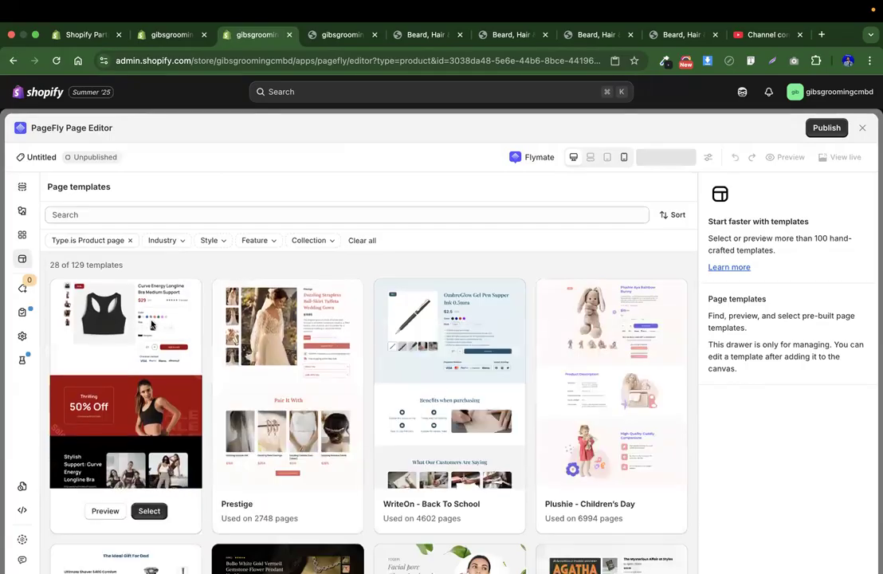
Close the password-protected store page and examine the Manscaper reference product page's image gallery and purchase details
{"action": "left_click", "coordinate": [339, 35]}
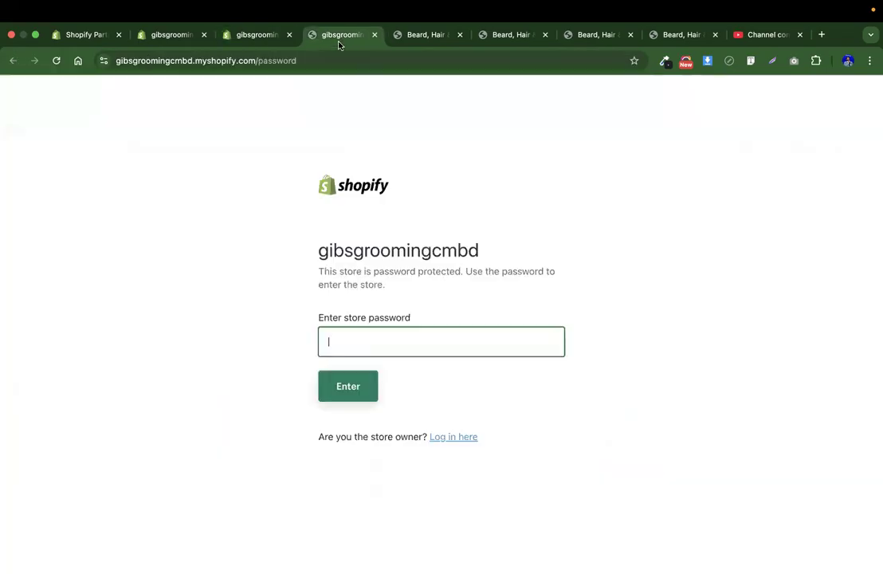
{"action": "left_click", "coordinate": [374, 35]}
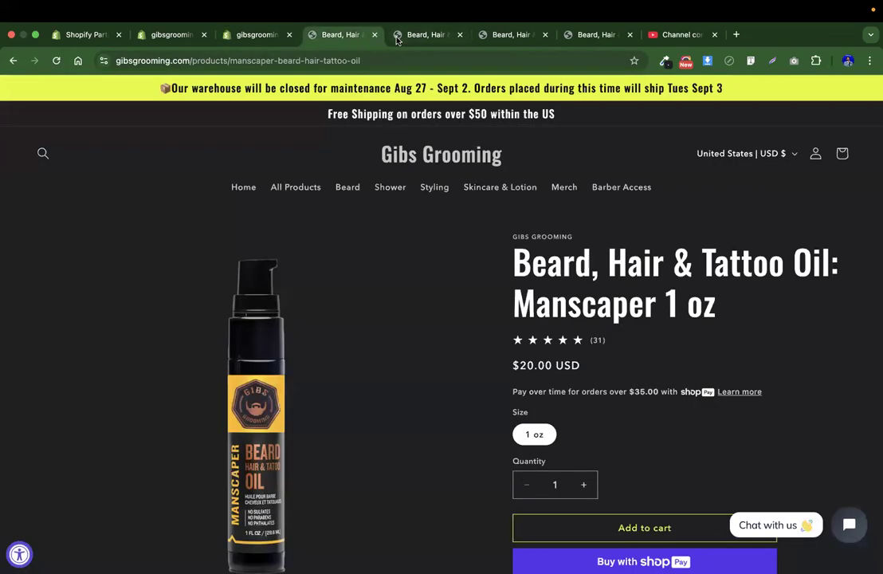
{"action": "scroll", "coordinate": [568, 371], "scroll_direction": "down", "scroll_amount": 3}
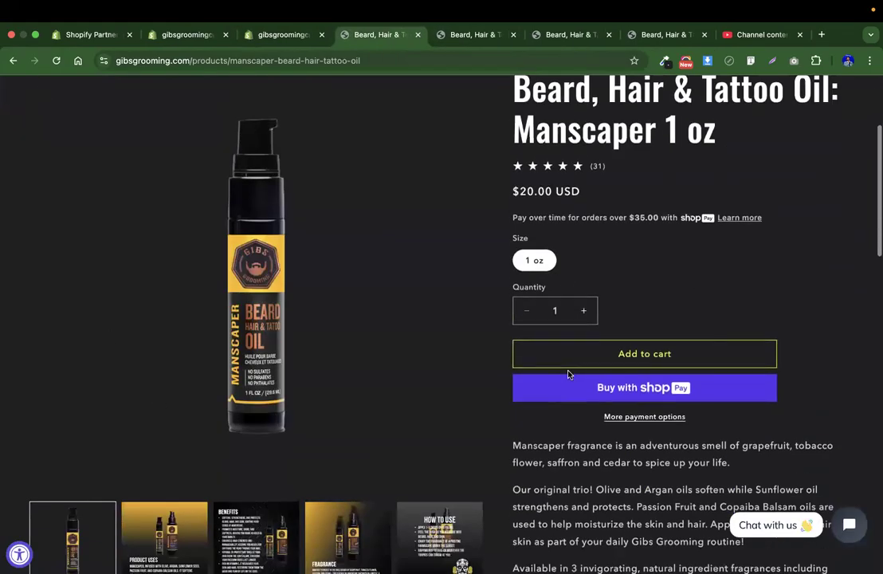
{"action": "scroll", "coordinate": [175, 125], "scroll_direction": "up", "scroll_amount": 3}
{"action": "scroll", "coordinate": [335, 387], "scroll_direction": "down", "scroll_amount": 3}
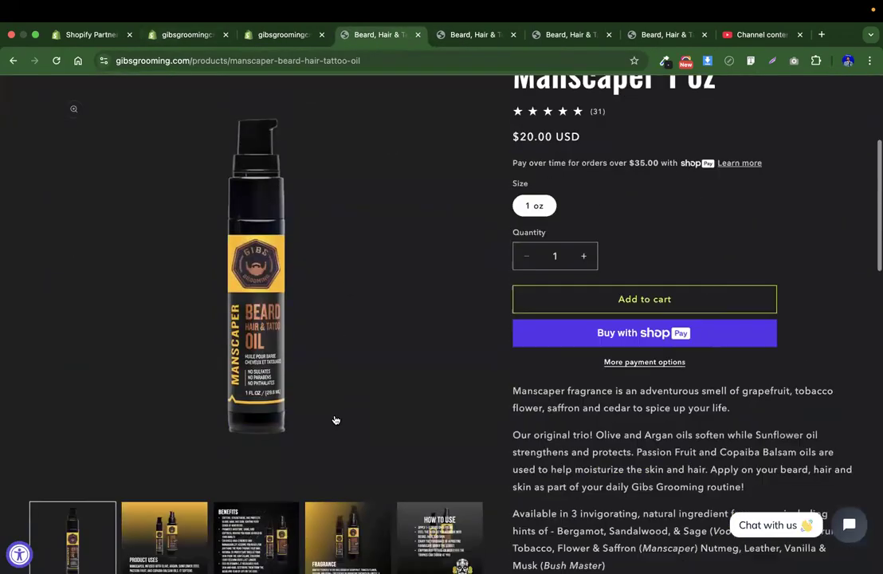
{"action": "left_click", "coordinate": [164, 35]}
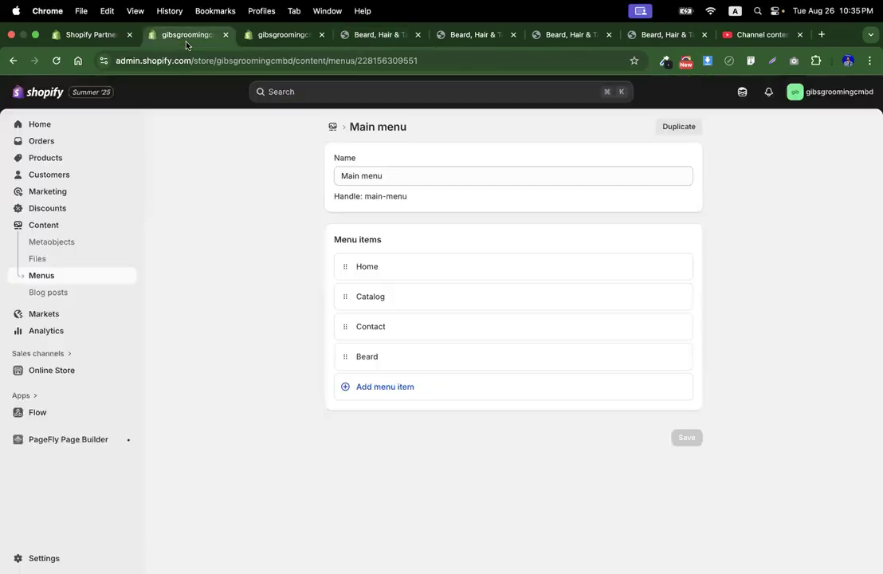
Return to the PageFly template library and apply the Plushie - Children's Day template to the product page
{"action": "left_click", "coordinate": [281, 35]}
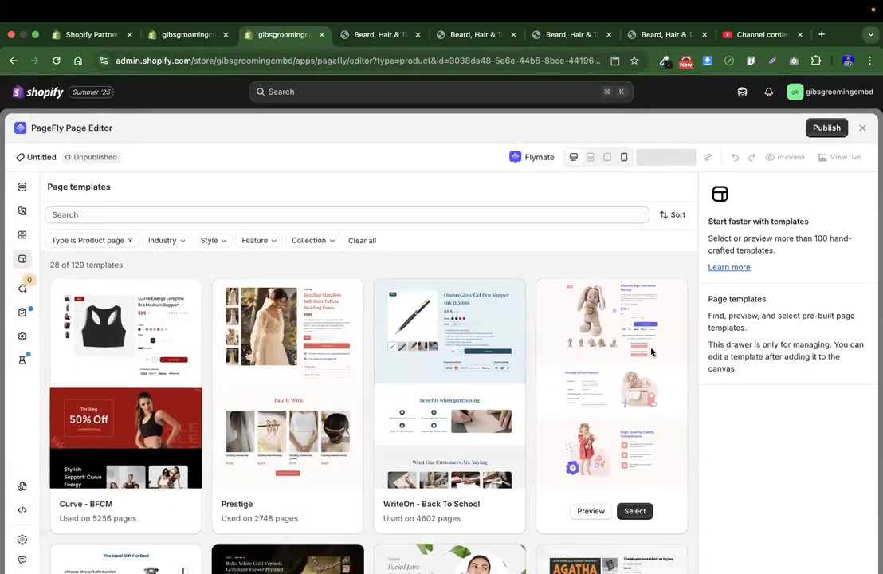
{"action": "left_click", "coordinate": [635, 512]}
{"action": "left_click", "coordinate": [594, 462]}
{"action": "left_click", "coordinate": [726, 484]}
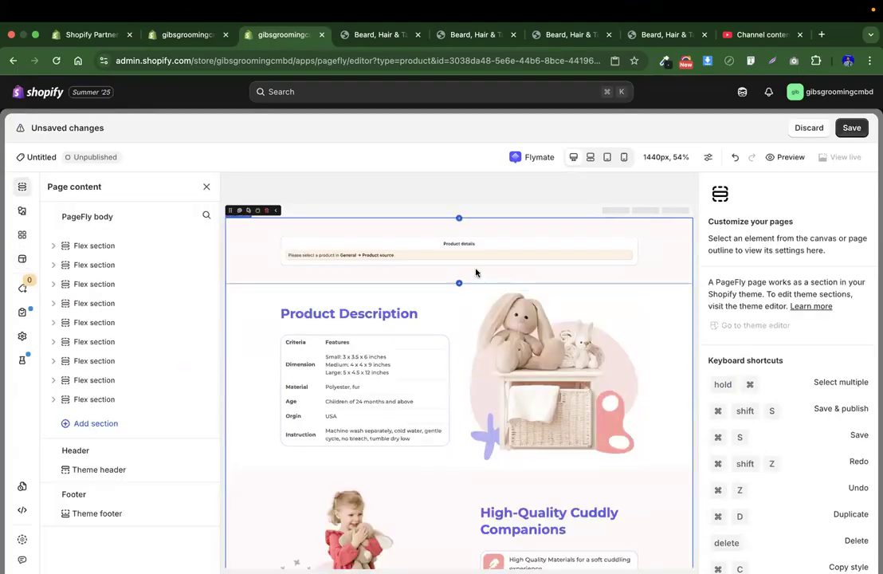
Set the Product details element's custom product to Beard, Hair & Tattoo Oil: Alpha Male 1oz
{"action": "left_click", "coordinate": [421, 251]}
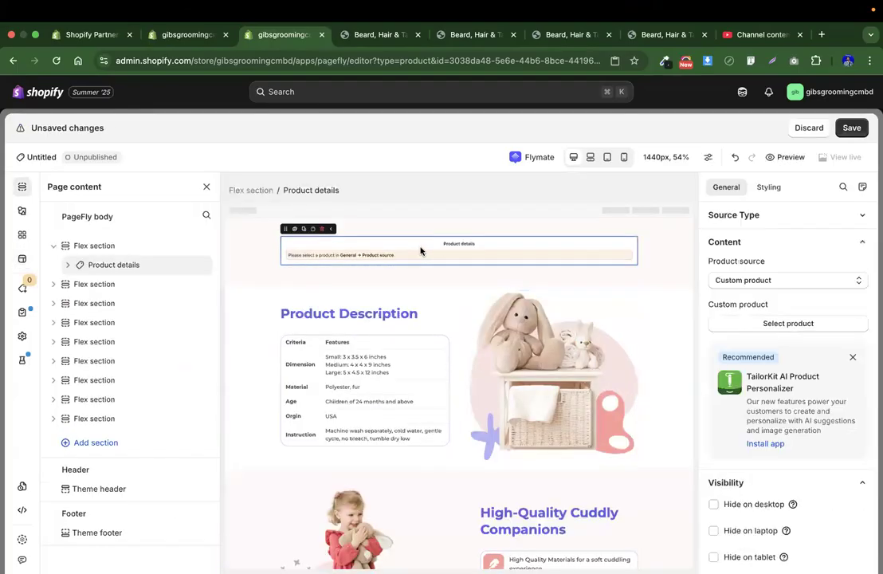
{"action": "left_click", "coordinate": [761, 324]}
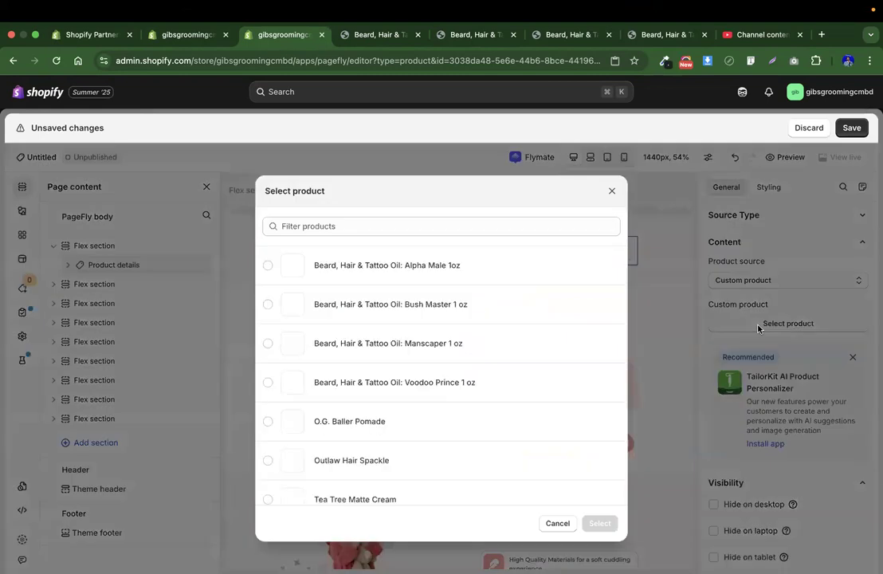
{"action": "left_click", "coordinate": [424, 270]}
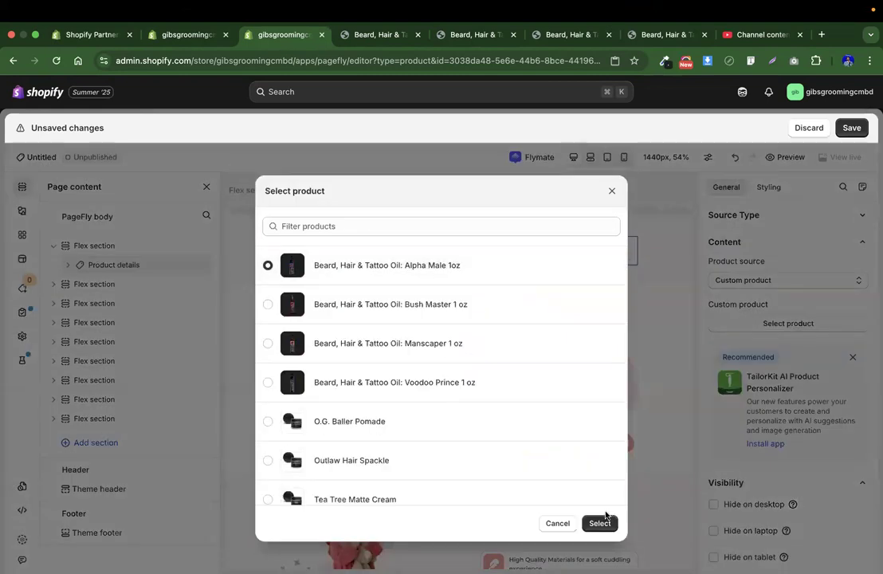
{"action": "left_click", "coordinate": [601, 522]}
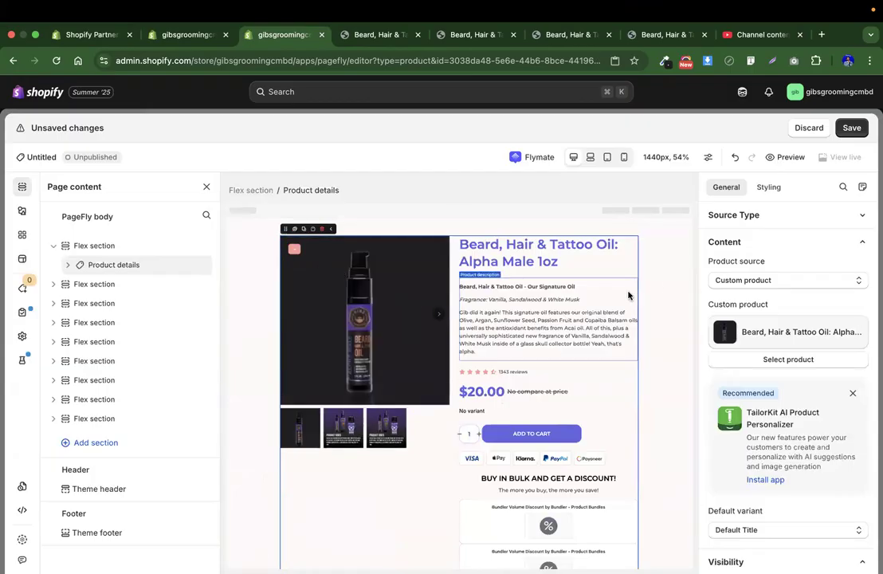
Select the first flex section and sample the dark page background colour #1F1F21 from the Manscaper reference page
{"action": "left_click", "coordinate": [656, 279]}
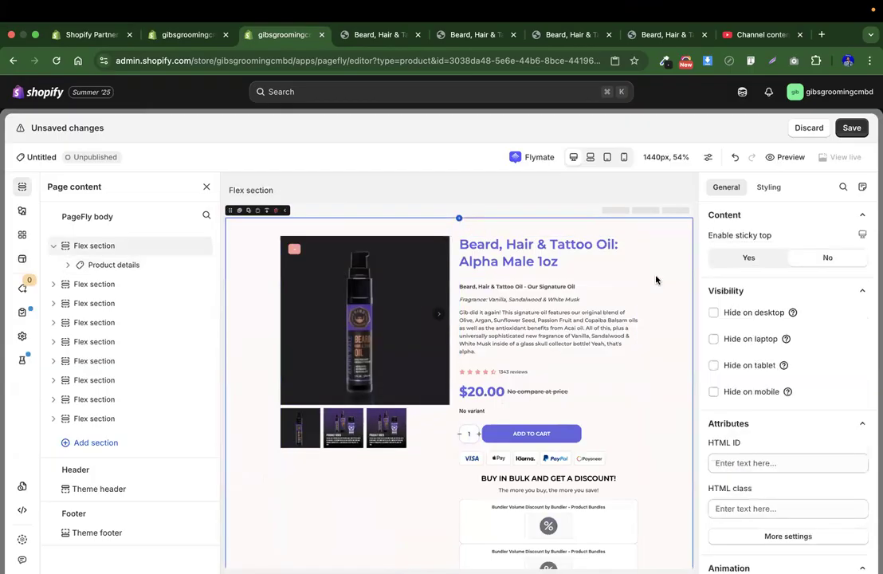
{"action": "left_click", "coordinate": [368, 34]}
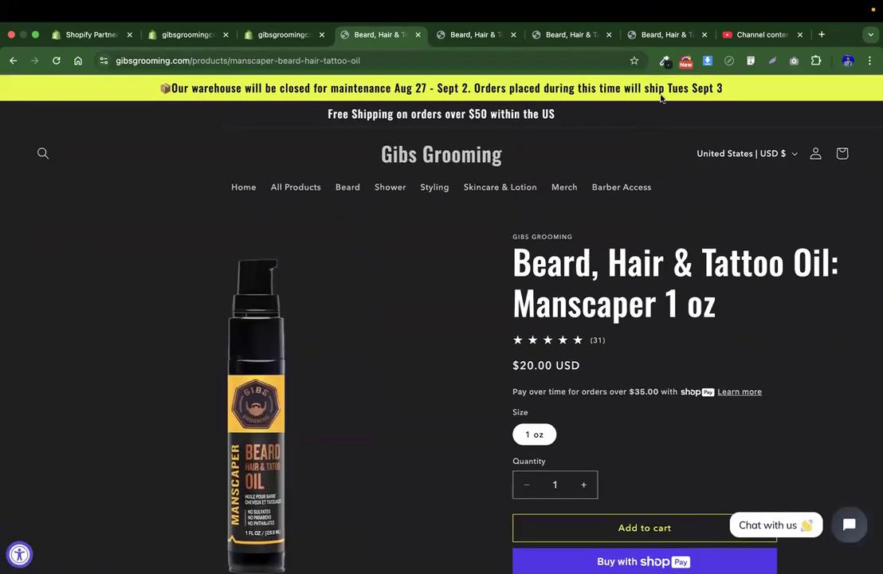
{"action": "left_click", "coordinate": [663, 64]}
{"action": "left_click", "coordinate": [635, 81]}
{"action": "left_click", "coordinate": [70, 298]}
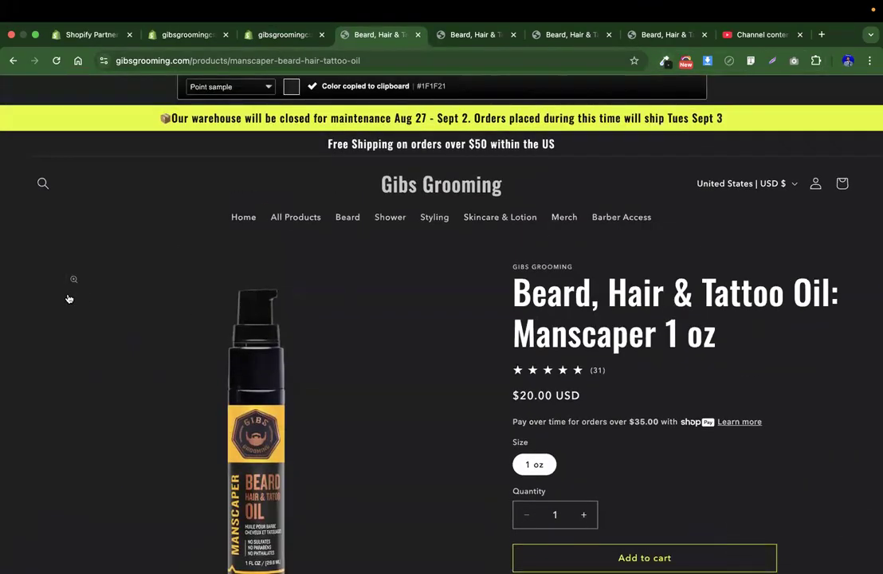
Back in the PageFly editor, set the first flex section's content color to #1F1F21
{"action": "left_click", "coordinate": [278, 39]}
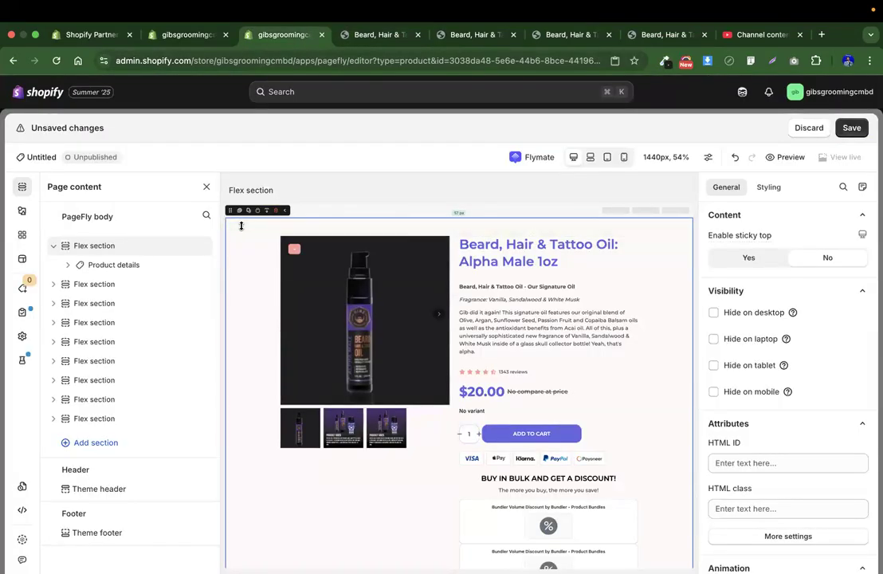
{"action": "left_click", "coordinate": [768, 191]}
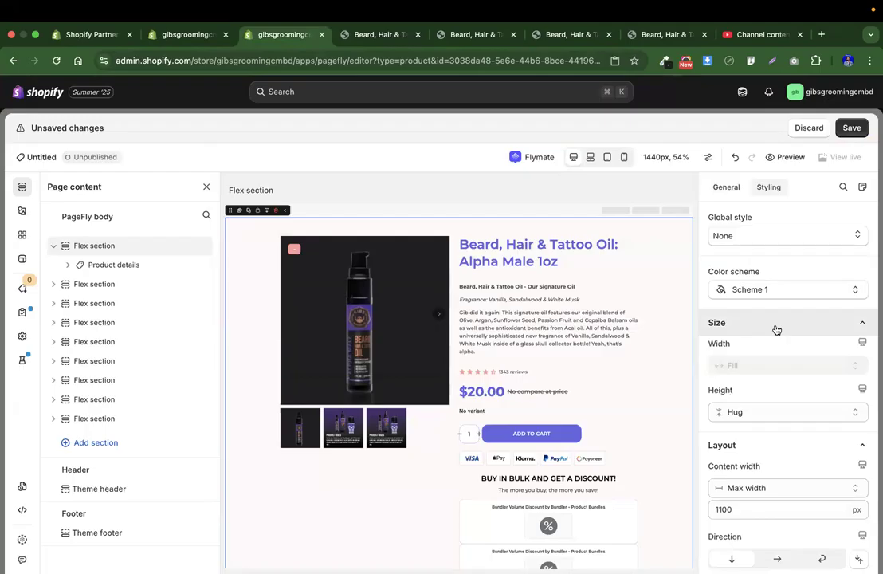
{"action": "scroll", "coordinate": [781, 376], "scroll_direction": "down", "scroll_amount": 5}
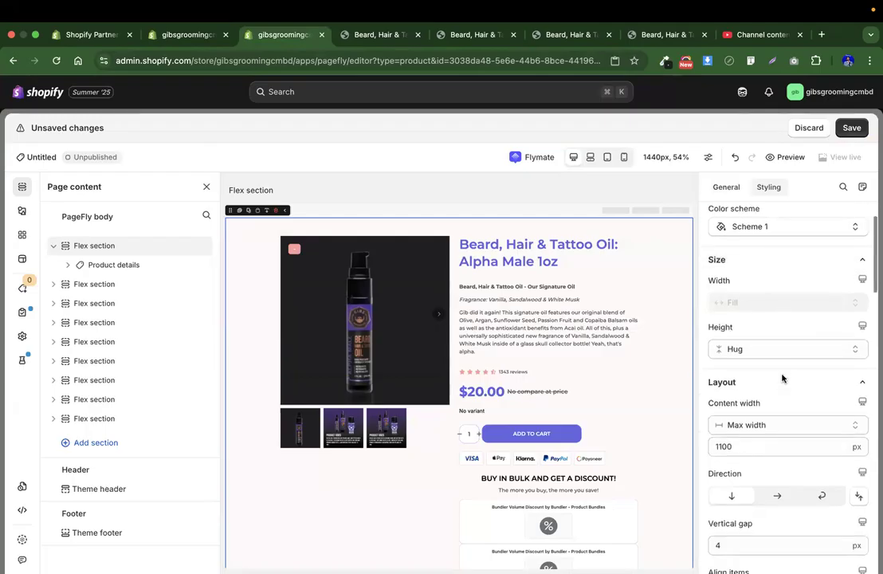
{"action": "scroll", "coordinate": [782, 375], "scroll_direction": "down", "scroll_amount": 3}
{"action": "scroll", "coordinate": [782, 374], "scroll_direction": "up", "scroll_amount": 1}
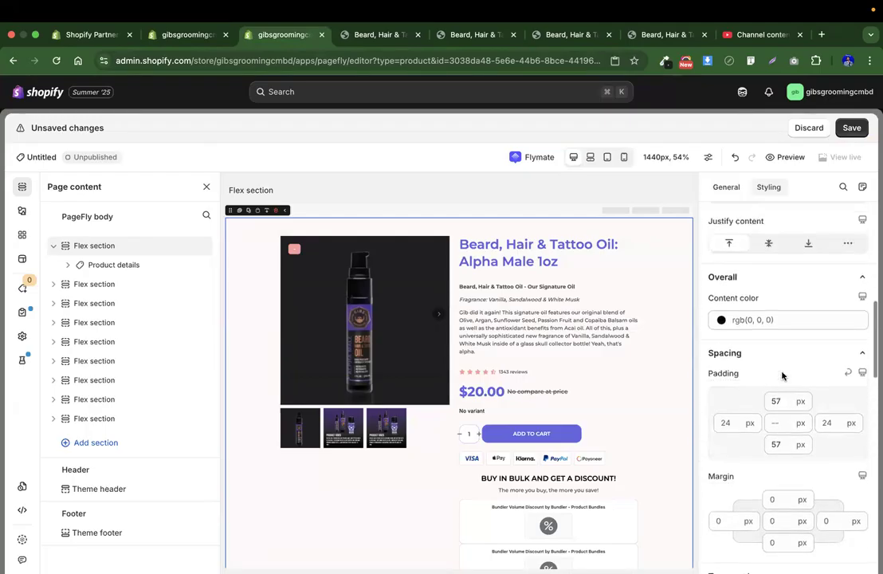
{"action": "left_click", "coordinate": [767, 317]}
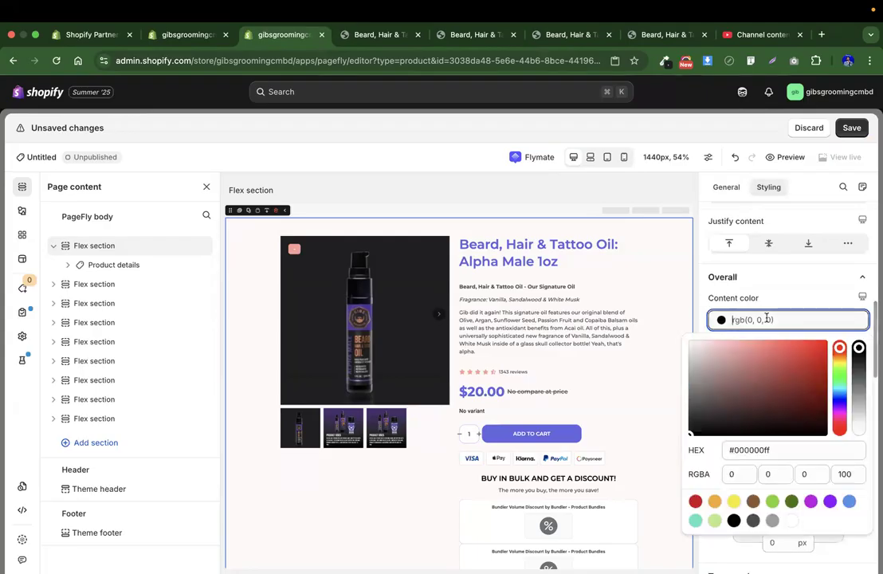
{"action": "triple_click", "coordinate": [784, 451]}
{"action": "type", "text": "#1F1F21"}
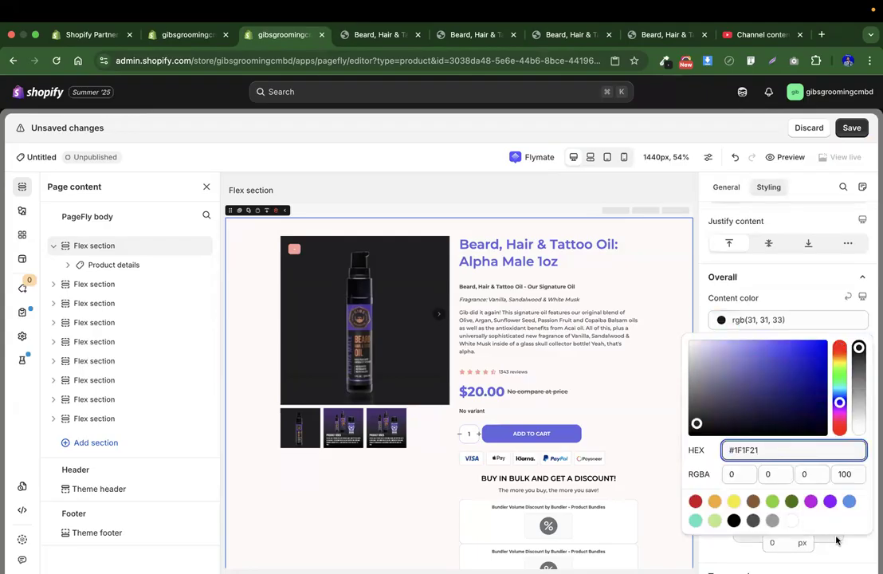
{"action": "left_click", "coordinate": [254, 416]}
{"action": "left_click", "coordinate": [770, 320]}
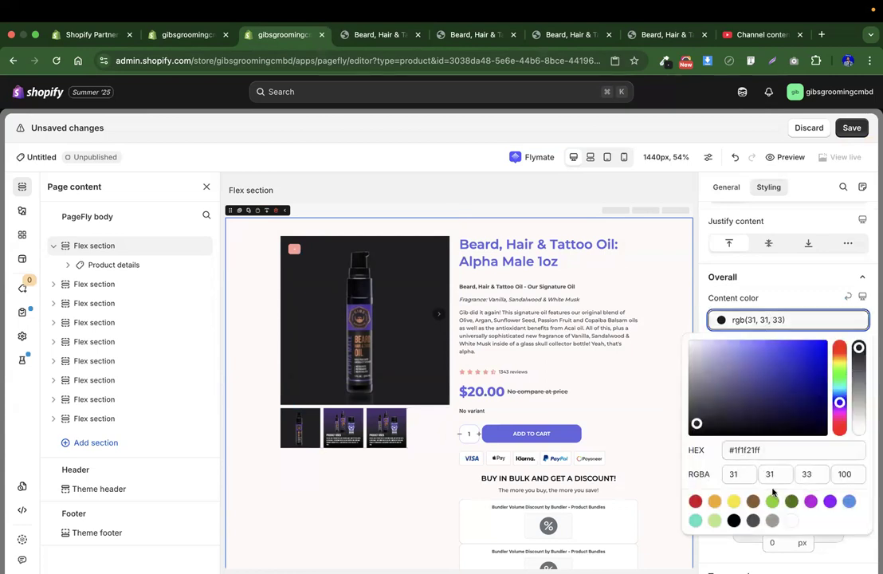
{"action": "left_click", "coordinate": [784, 448]}
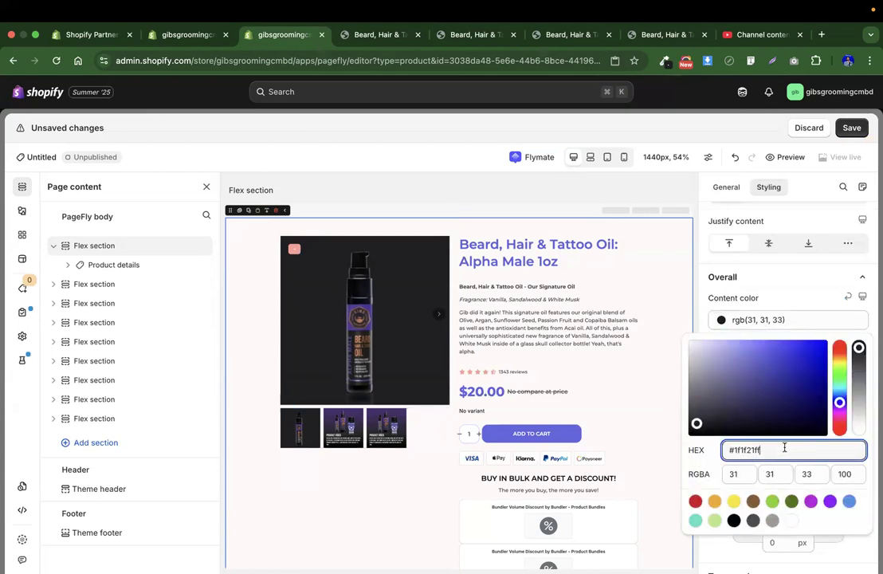
{"action": "left_click", "coordinate": [804, 325]}
{"action": "key", "text": "super+a"}
{"action": "type", "text": "#1F1F21"}
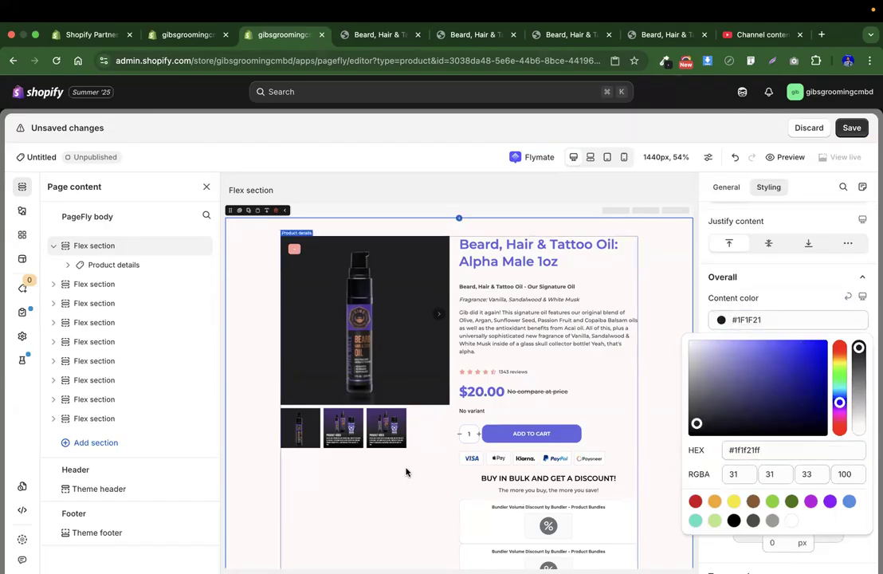
{"action": "left_click", "coordinate": [745, 292]}
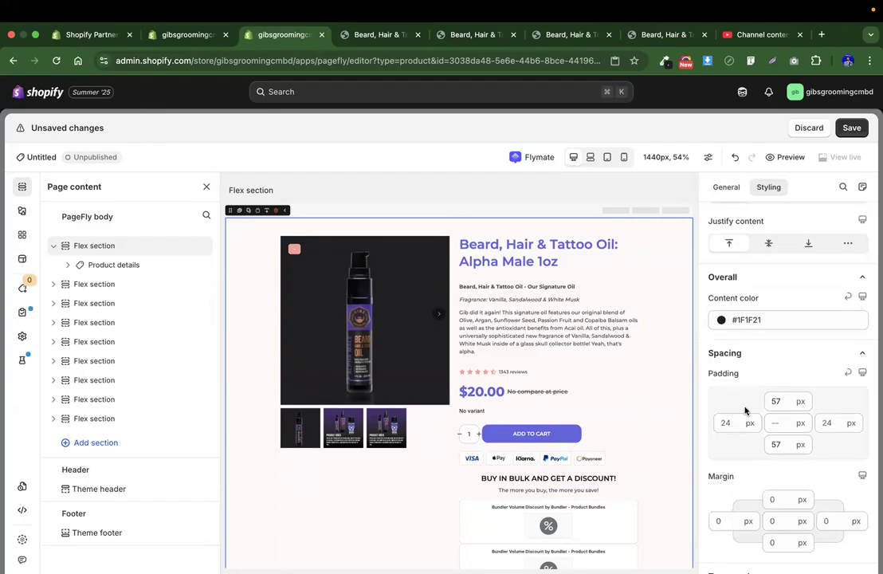
Set the first flex section's background color to #1F1F21
{"action": "scroll", "coordinate": [745, 408], "scroll_direction": "down", "scroll_amount": 5}
{"action": "left_click", "coordinate": [752, 426]}
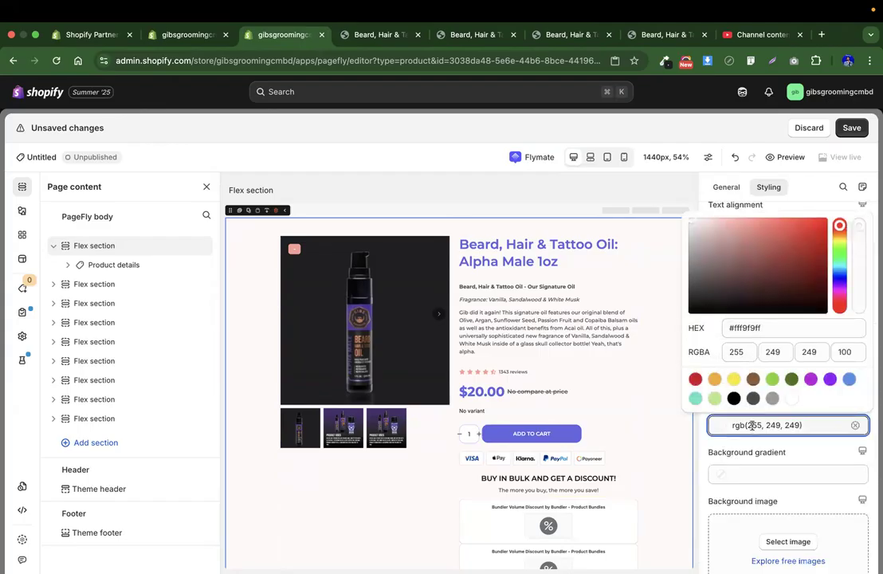
{"action": "left_click", "coordinate": [753, 327]}
{"action": "type", "text": "#1f1f21"}
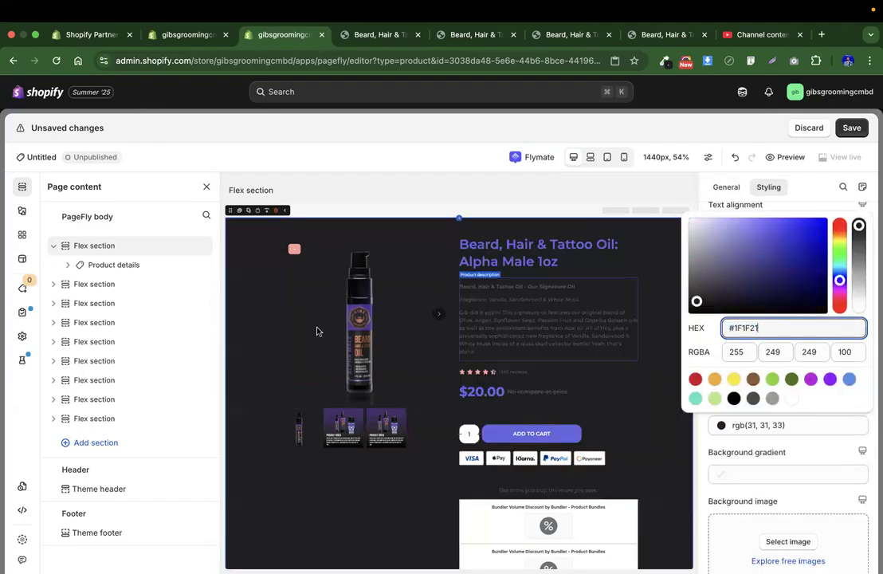
{"action": "left_click", "coordinate": [236, 312]}
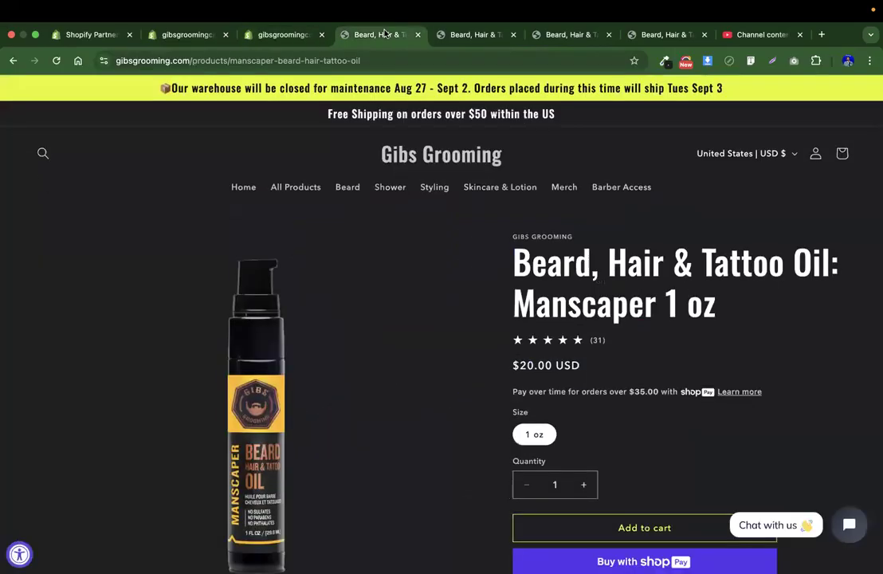
Examine the product title, image gallery and order of purchase details on the Manscaper reference page
{"action": "left_click", "coordinate": [352, 34]}
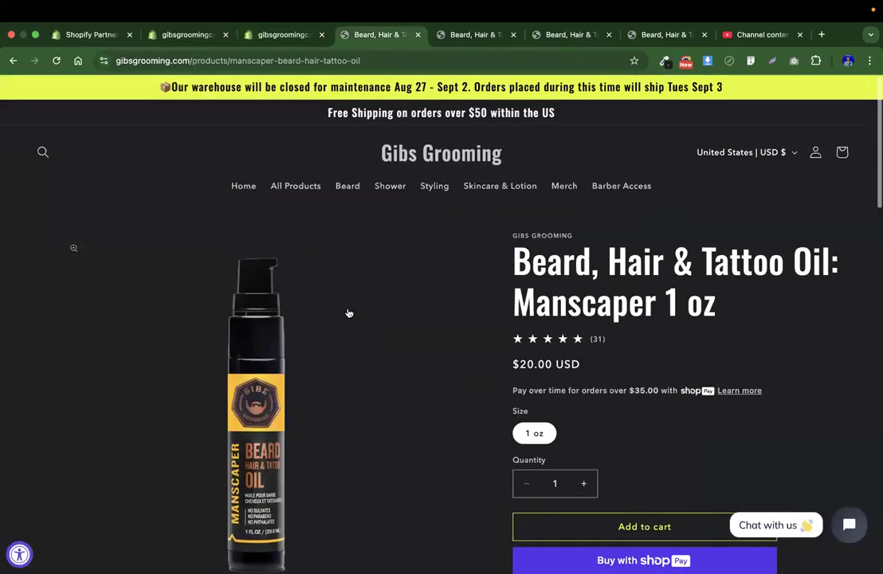
{"action": "scroll", "coordinate": [123, 509], "scroll_direction": "down", "scroll_amount": 3}
{"action": "scroll", "coordinate": [124, 509], "scroll_direction": "down", "scroll_amount": 2}
{"action": "scroll", "coordinate": [456, 444], "scroll_direction": "up", "scroll_amount": 3}
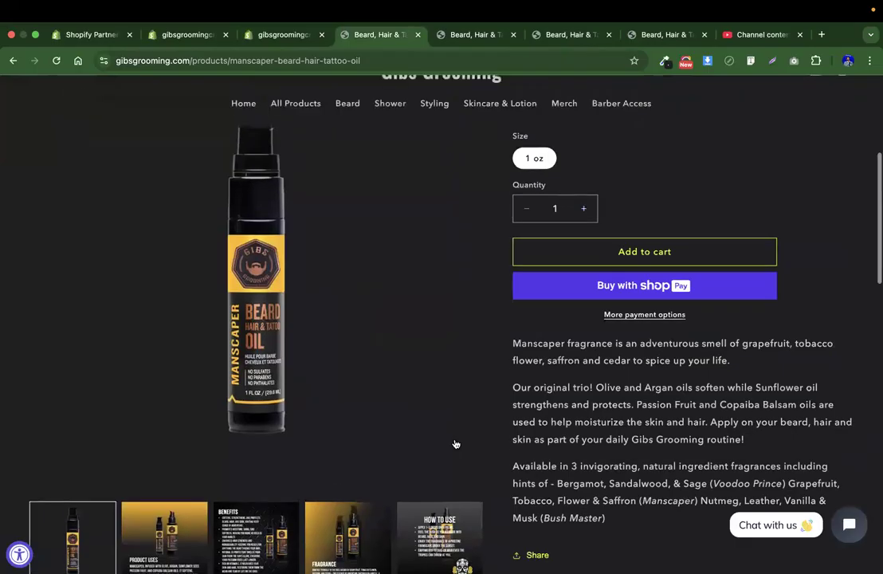
{"action": "scroll", "coordinate": [455, 444], "scroll_direction": "up", "scroll_amount": 2}
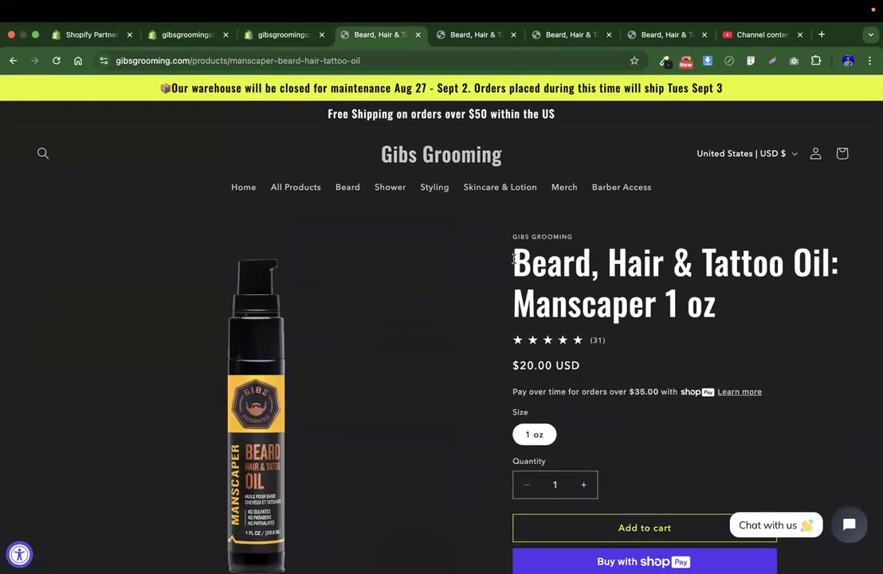
{"action": "left_click_drag", "start_coordinate": [514, 254], "coordinate": [733, 325]}
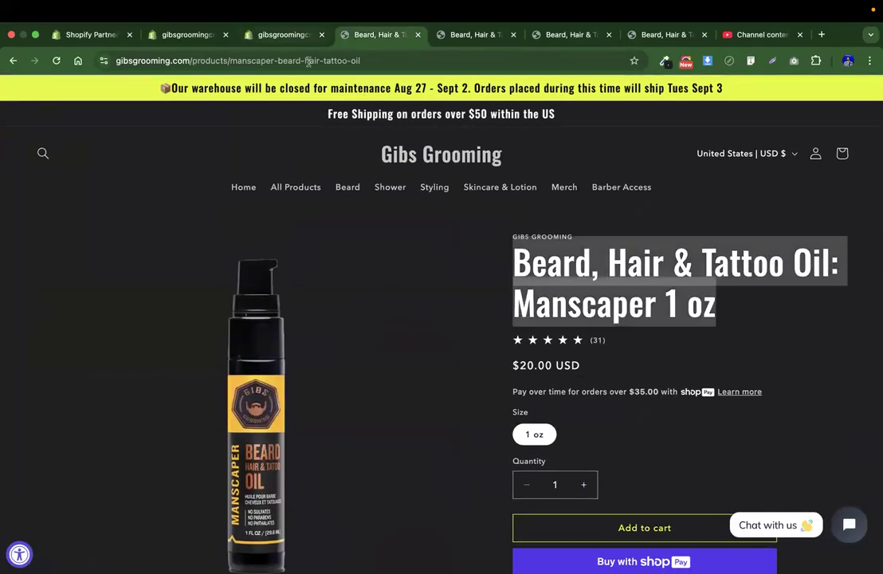
{"action": "left_click", "coordinate": [293, 11]}
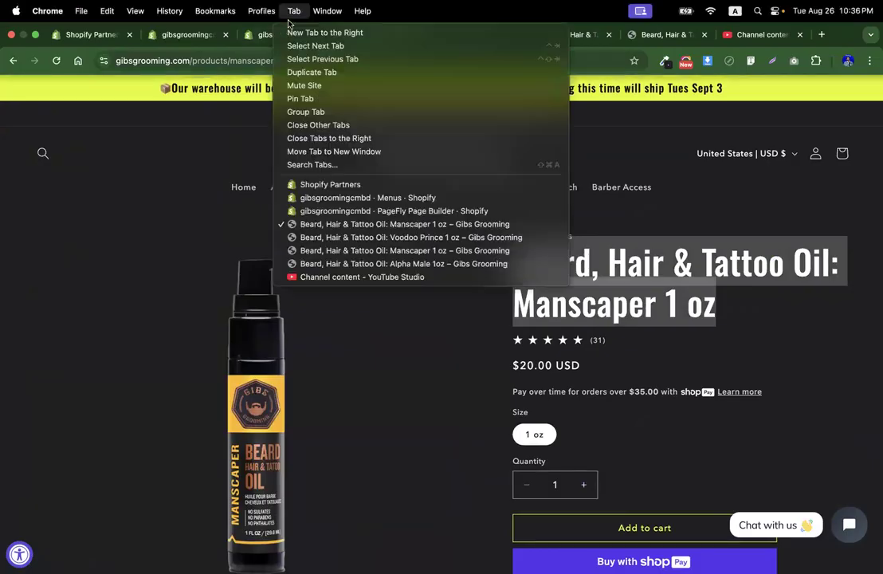
Return to the PageFly editor and move the product price block above the product description, directly below the product title
{"action": "left_click", "coordinate": [252, 44]}
{"action": "left_click", "coordinate": [496, 252]}
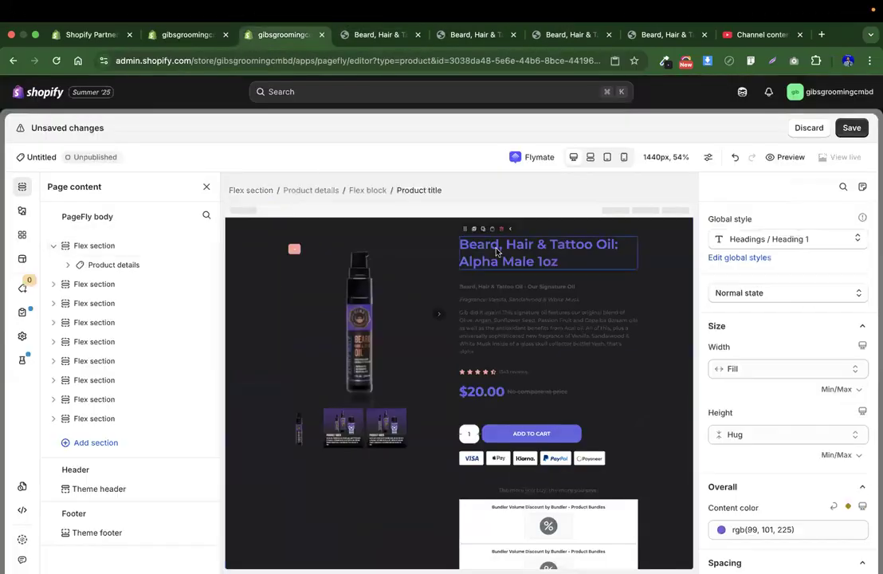
{"action": "left_click", "coordinate": [492, 294]}
{"action": "left_click", "coordinate": [482, 392]}
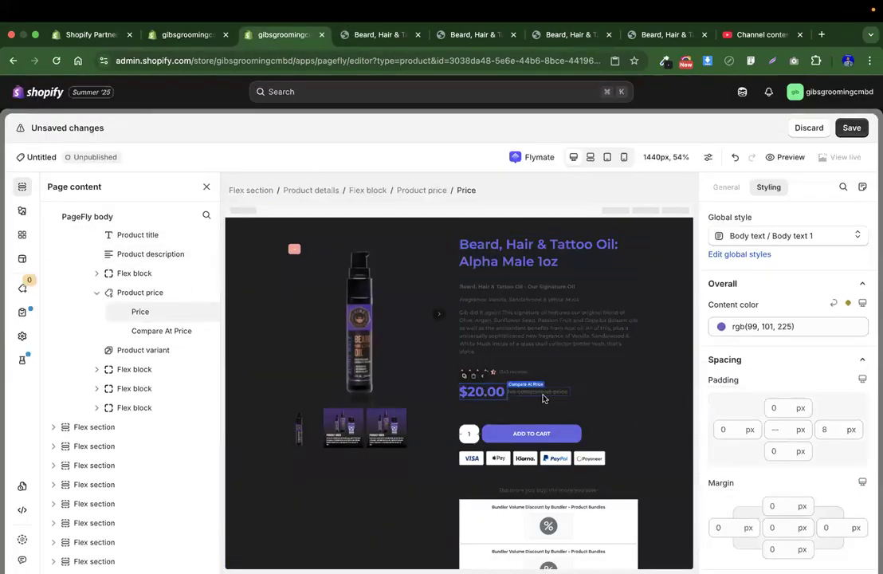
{"action": "left_click", "coordinate": [537, 396]}
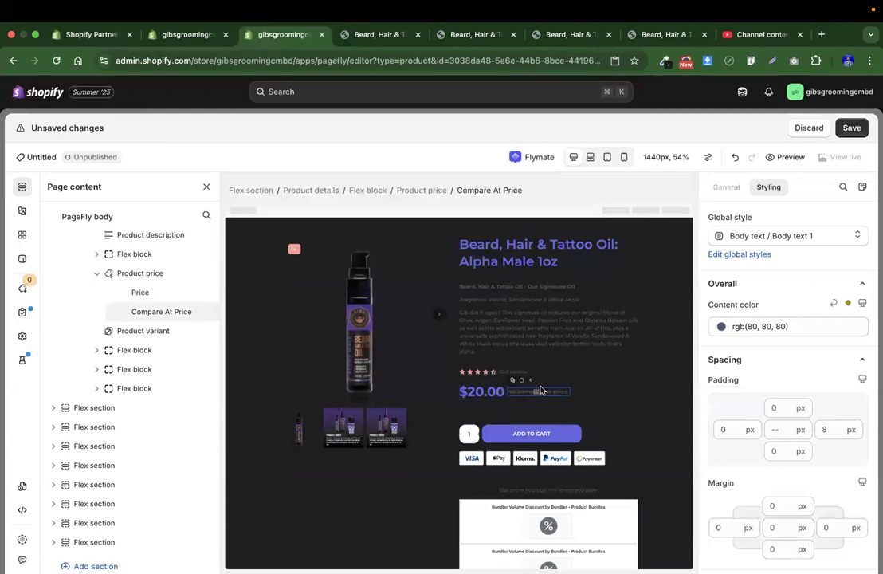
{"action": "left_click", "coordinate": [500, 400]}
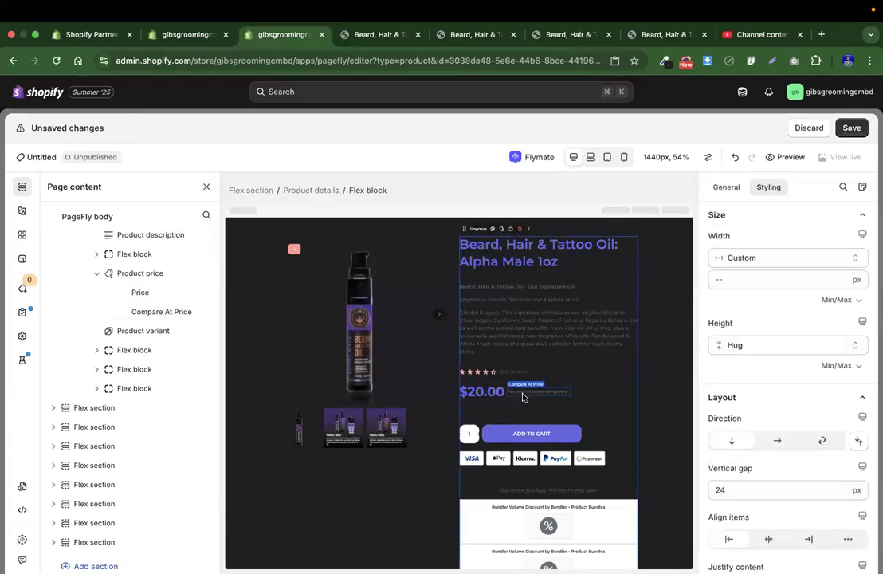
{"action": "left_click_drag", "start_coordinate": [489, 394], "coordinate": [489, 287]}
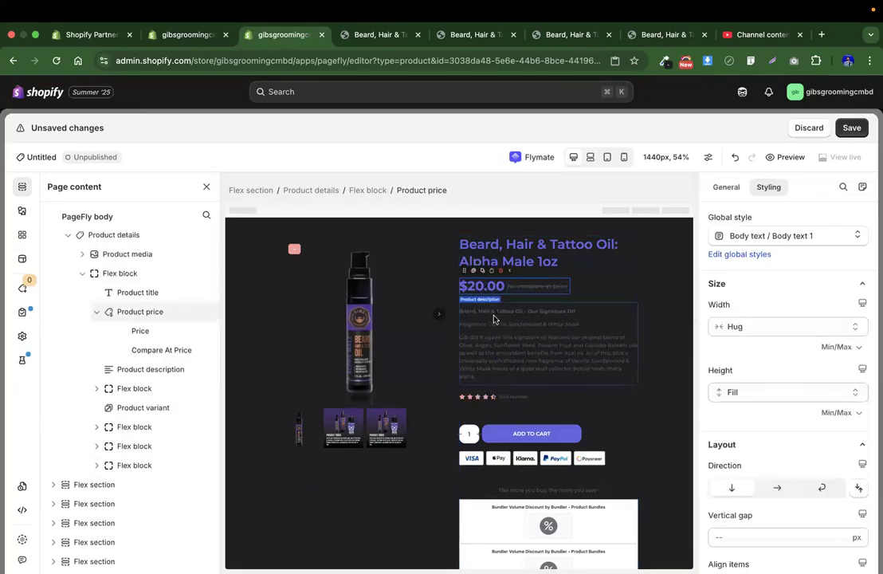
Check the reference page's element order and move the star rating block between the product title and the price
{"action": "left_click", "coordinate": [351, 35]}
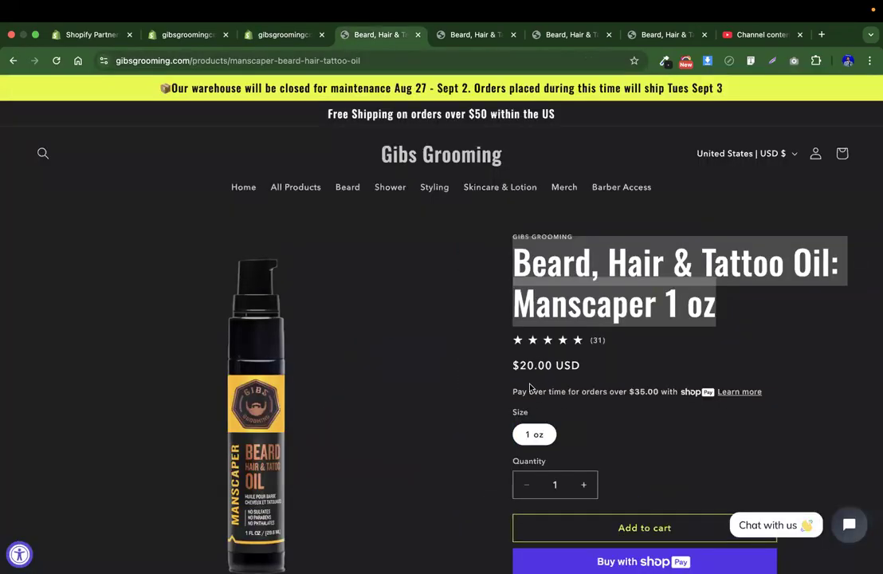
{"action": "scroll", "coordinate": [530, 388], "scroll_direction": "down", "scroll_amount": 3}
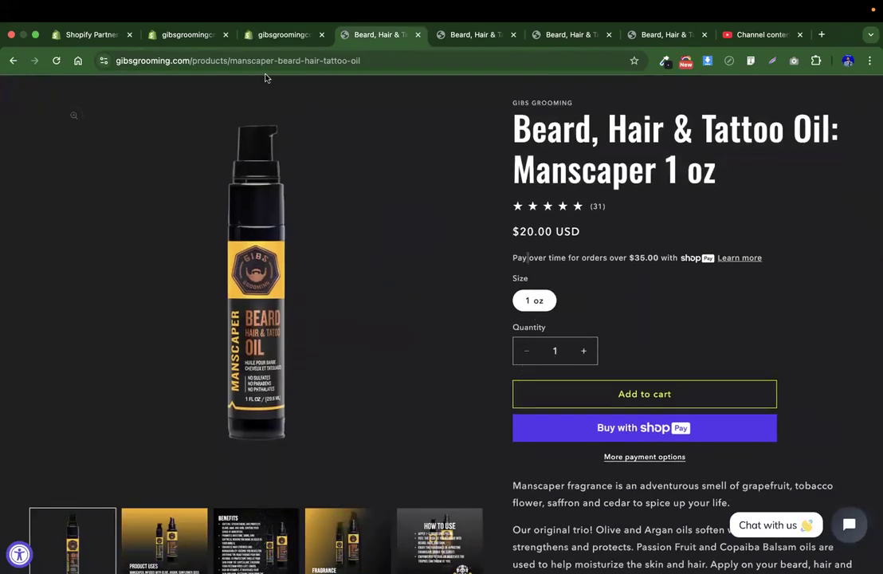
{"action": "left_click", "coordinate": [266, 35]}
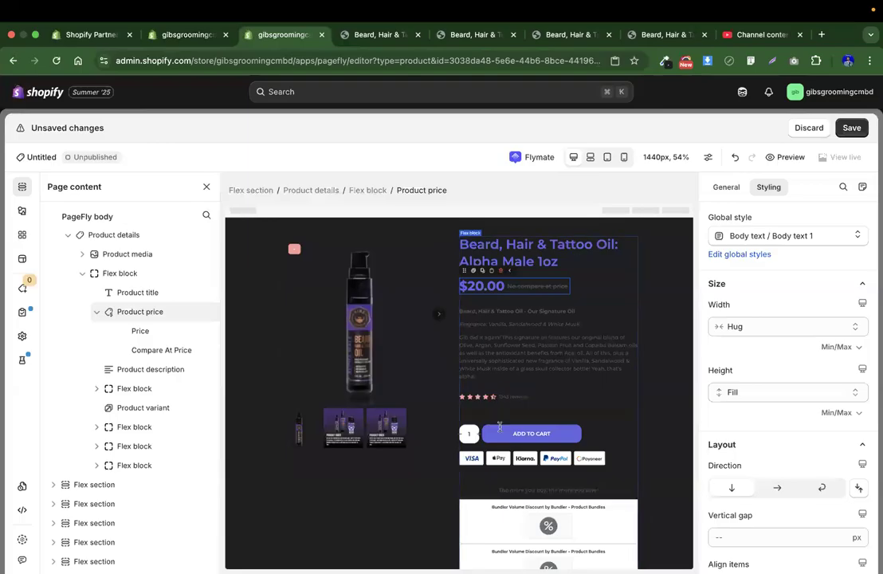
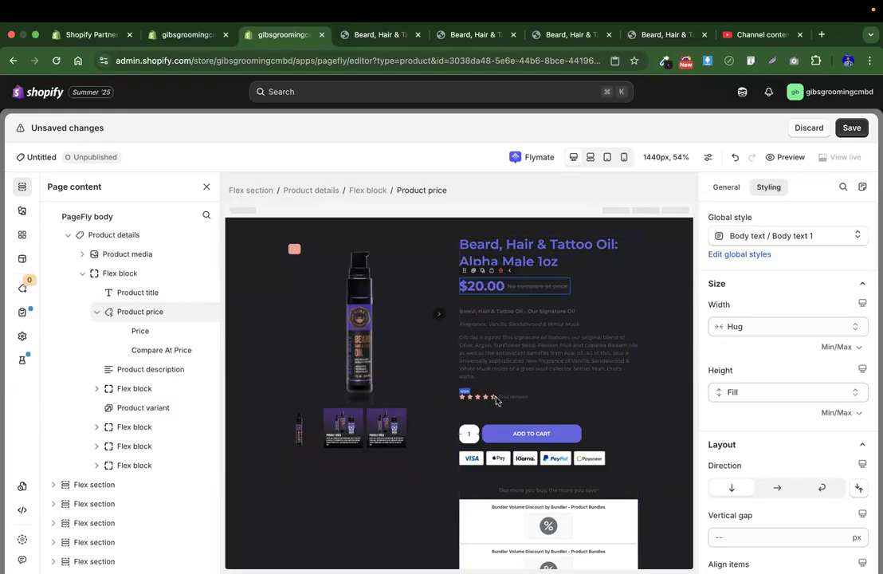
{"action": "left_click", "coordinate": [473, 365]}
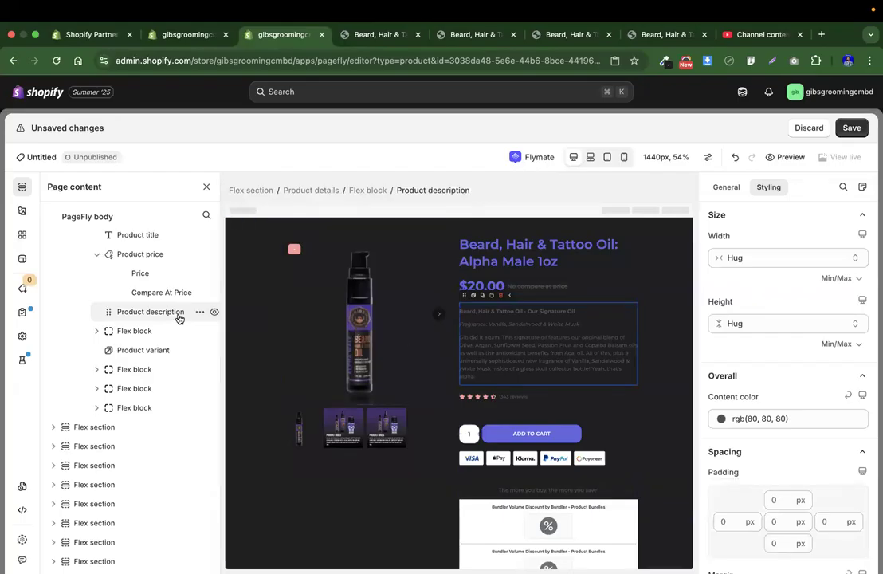
{"action": "left_click", "coordinate": [146, 333]}
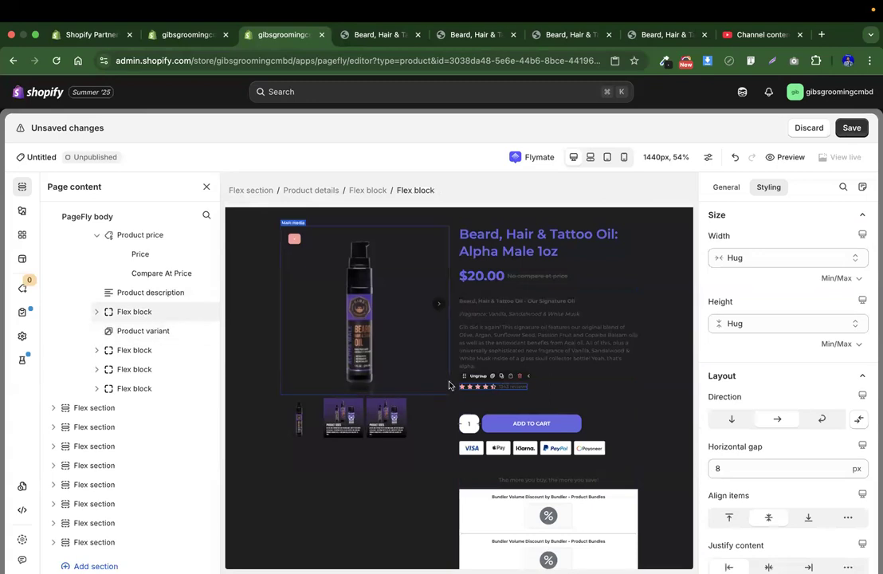
{"action": "left_click_drag", "start_coordinate": [462, 378], "coordinate": [463, 265]}
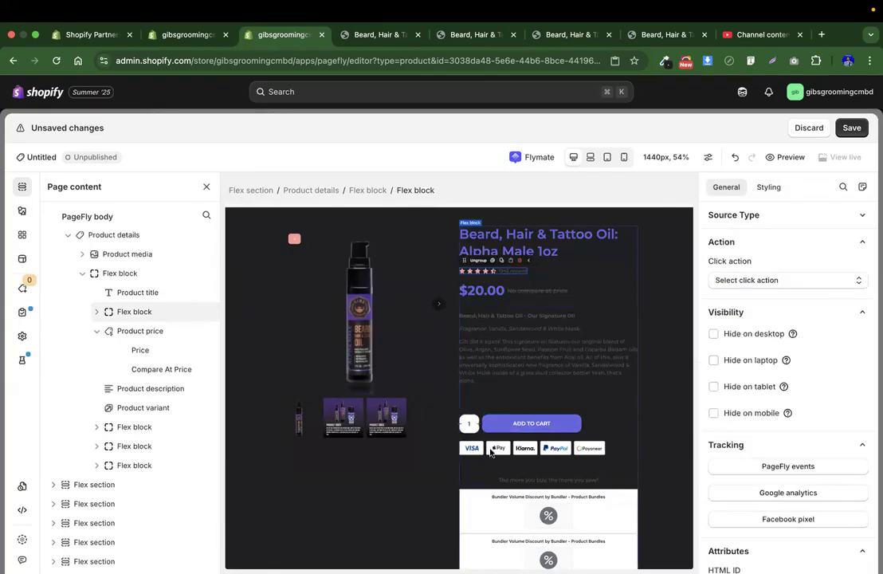
Check the reference page's purchase buttons and delete the flex block of payment icons below the add-to-cart button
{"action": "left_click", "coordinate": [472, 424]}
{"action": "left_click", "coordinate": [597, 423]}
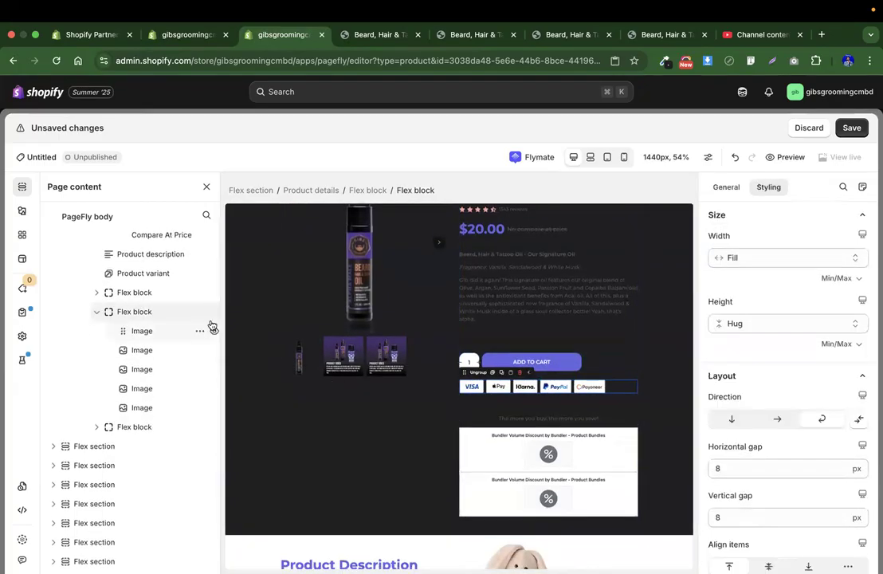
{"action": "left_click", "coordinate": [381, 36]}
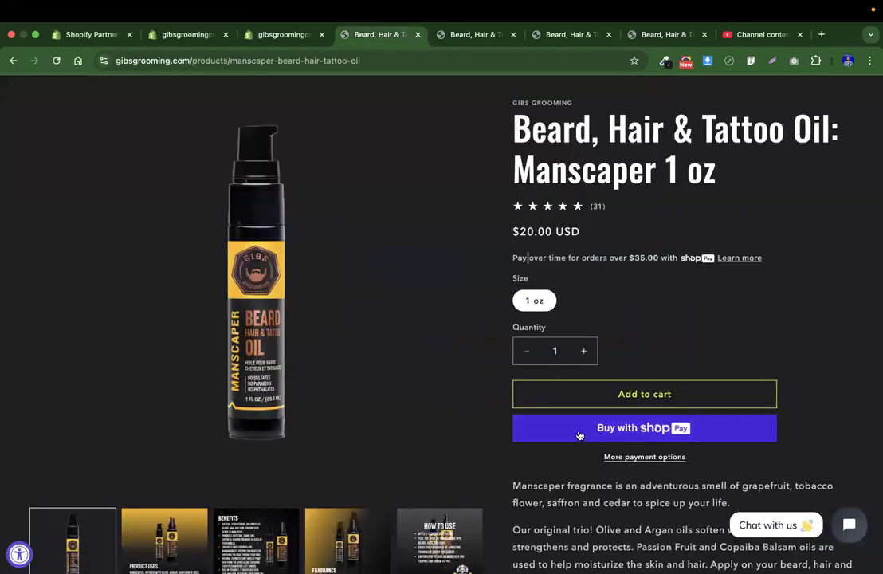
{"action": "left_click", "coordinate": [283, 36]}
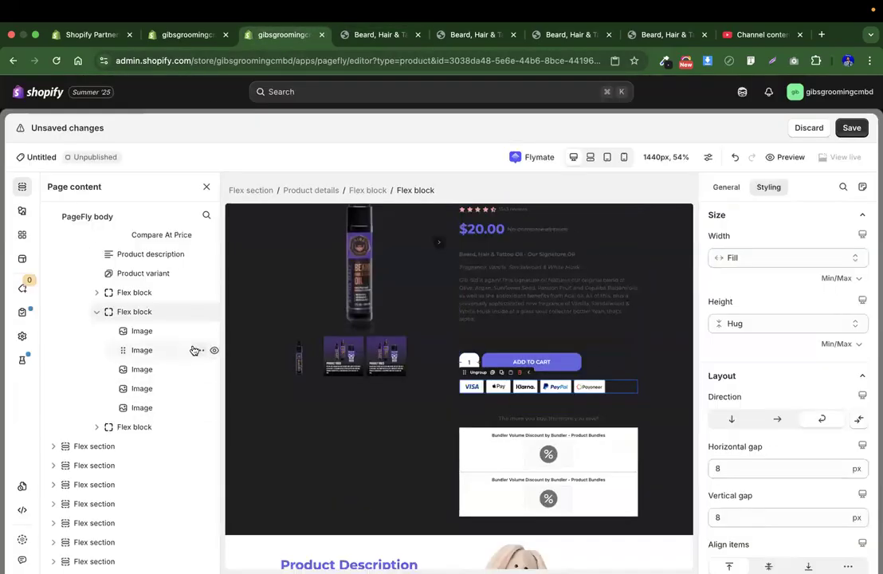
{"action": "left_click", "coordinate": [201, 311]}
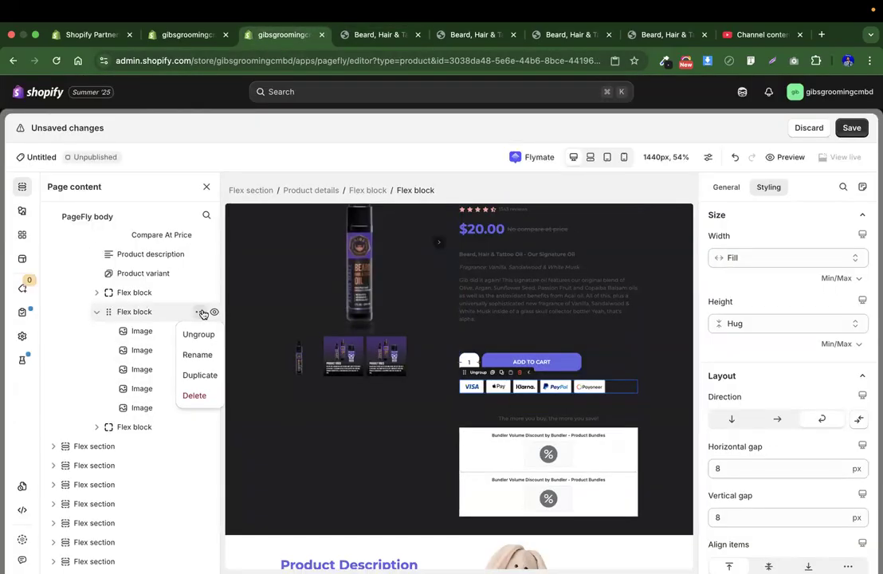
{"action": "left_click", "coordinate": [191, 395]}
Check where the reference page places its description and move the product description below the add-to-cart block, above the bundle headings
{"action": "left_click", "coordinate": [363, 36]}
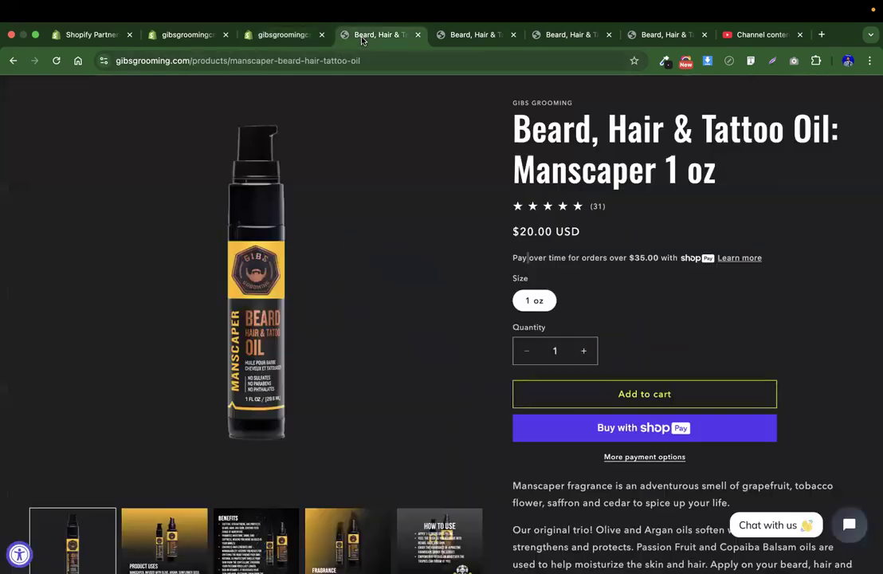
{"action": "scroll", "coordinate": [609, 372], "scroll_direction": "down", "scroll_amount": 2}
{"action": "scroll", "coordinate": [610, 371], "scroll_direction": "up", "scroll_amount": 2}
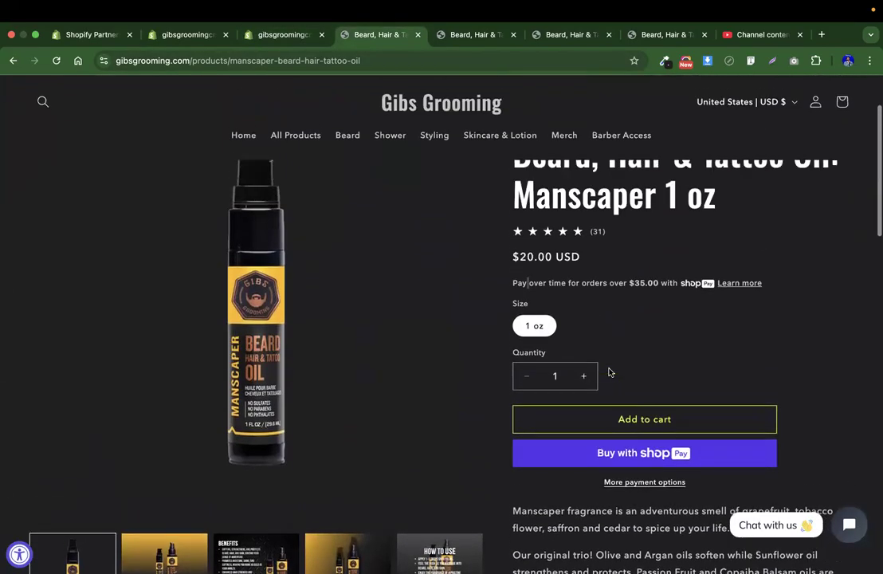
{"action": "scroll", "coordinate": [609, 371], "scroll_direction": "down", "scroll_amount": 1}
{"action": "scroll", "coordinate": [610, 371], "scroll_direction": "up", "scroll_amount": 1}
{"action": "scroll", "coordinate": [609, 371], "scroll_direction": "down", "scroll_amount": 3}
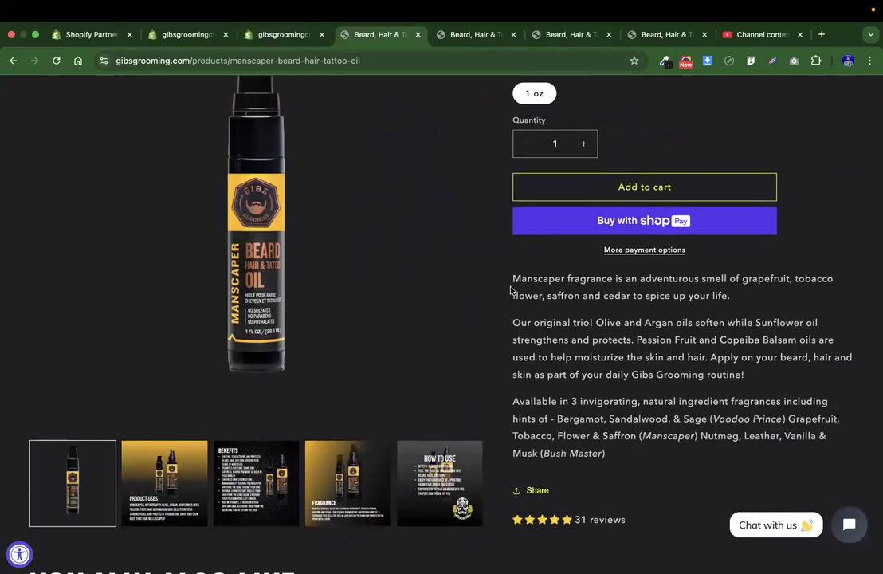
{"action": "scroll", "coordinate": [470, 249], "scroll_direction": "up", "scroll_amount": 5}
{"action": "scroll", "coordinate": [483, 283], "scroll_direction": "down", "scroll_amount": 5}
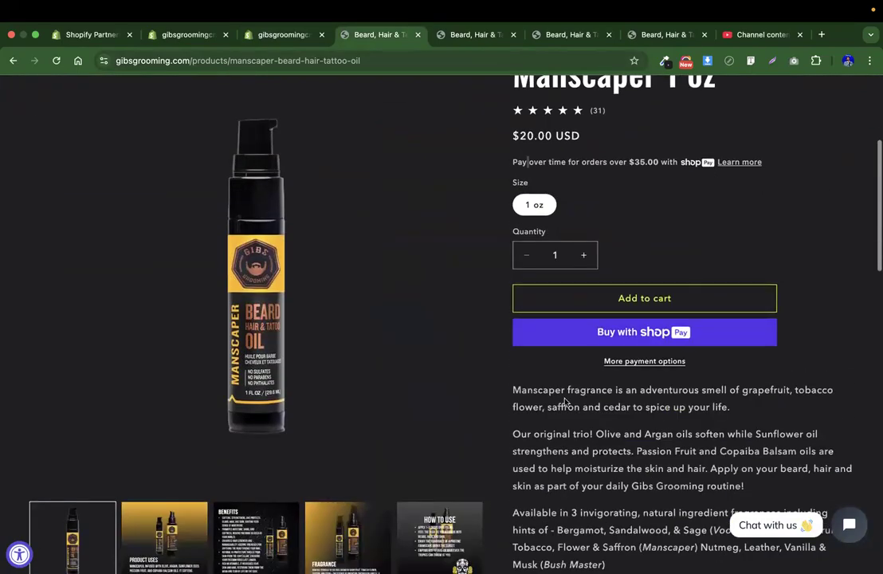
{"action": "left_click", "coordinate": [253, 34]}
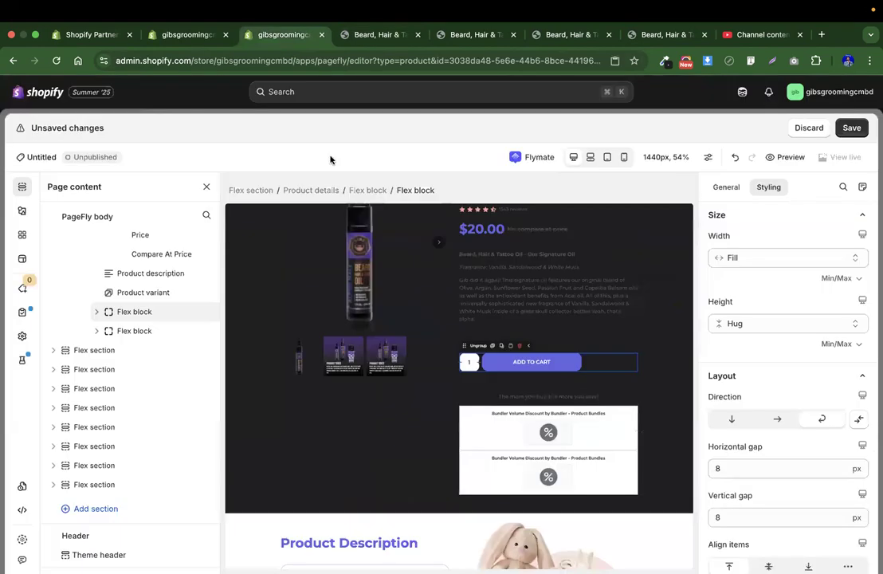
{"action": "left_click", "coordinate": [549, 278]}
{"action": "left_click_drag", "start_coordinate": [469, 229], "coordinate": [483, 384]}
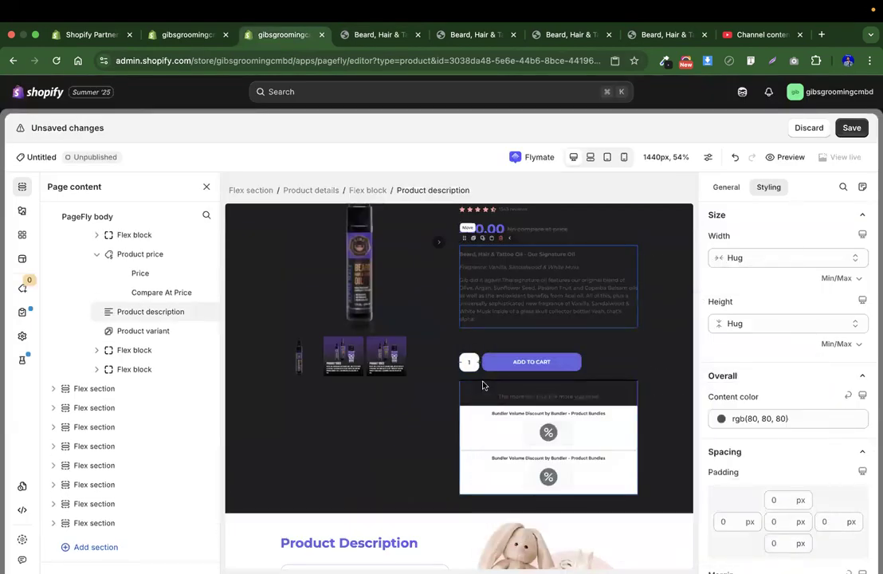
Compare with the reference page and delete the two headings between the product description and the bundle widgets
{"action": "left_click", "coordinate": [352, 33]}
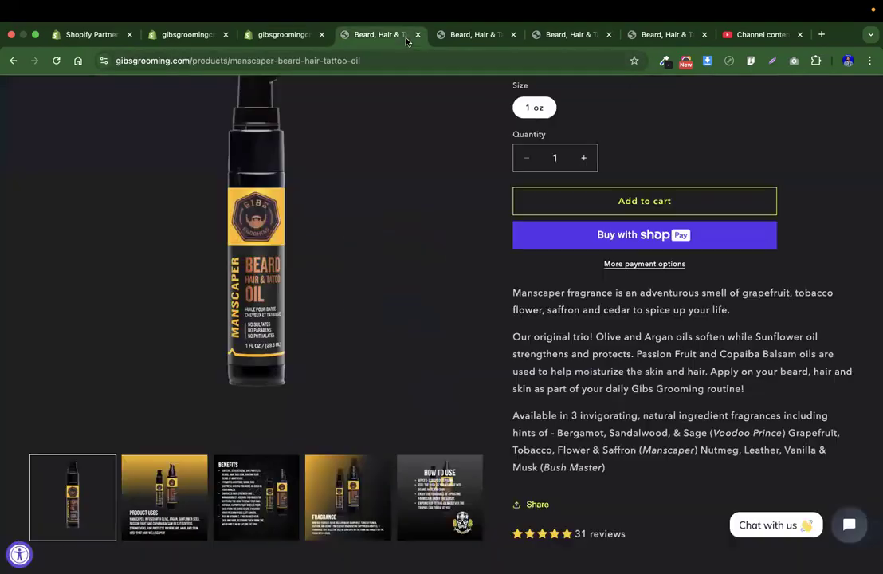
{"action": "scroll", "coordinate": [523, 364], "scroll_direction": "down", "scroll_amount": 1}
{"action": "scroll", "coordinate": [490, 359], "scroll_direction": "down", "scroll_amount": 3}
{"action": "left_click", "coordinate": [275, 34]}
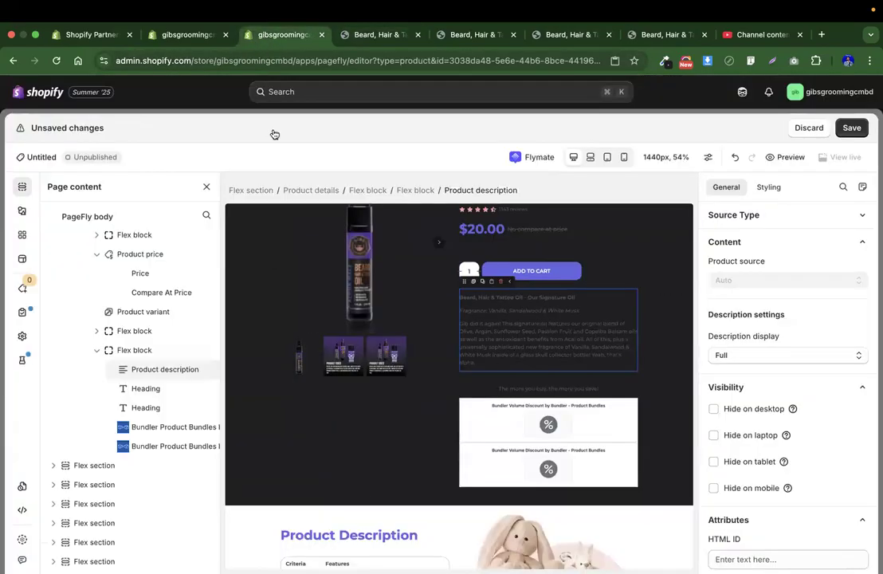
{"action": "scroll", "coordinate": [550, 374], "scroll_direction": "down", "scroll_amount": 1}
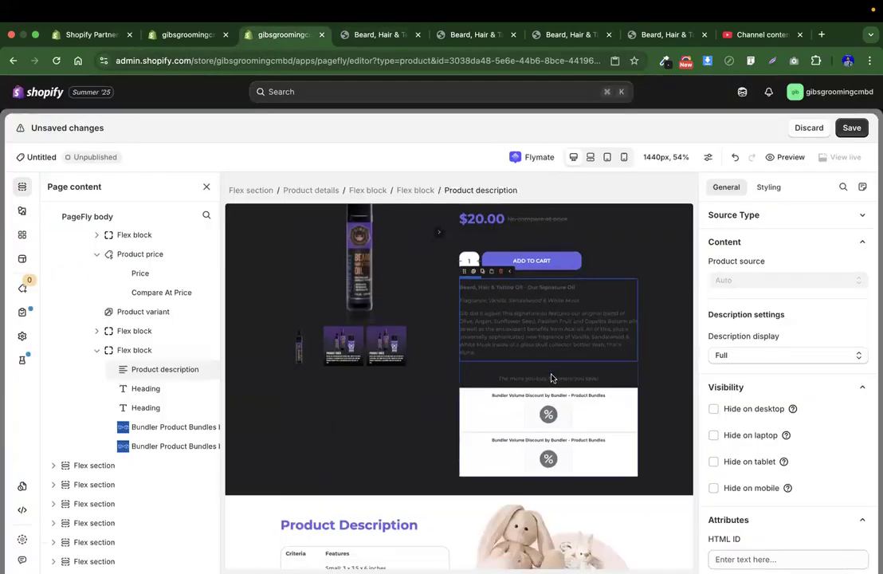
{"action": "left_click", "coordinate": [478, 370]}
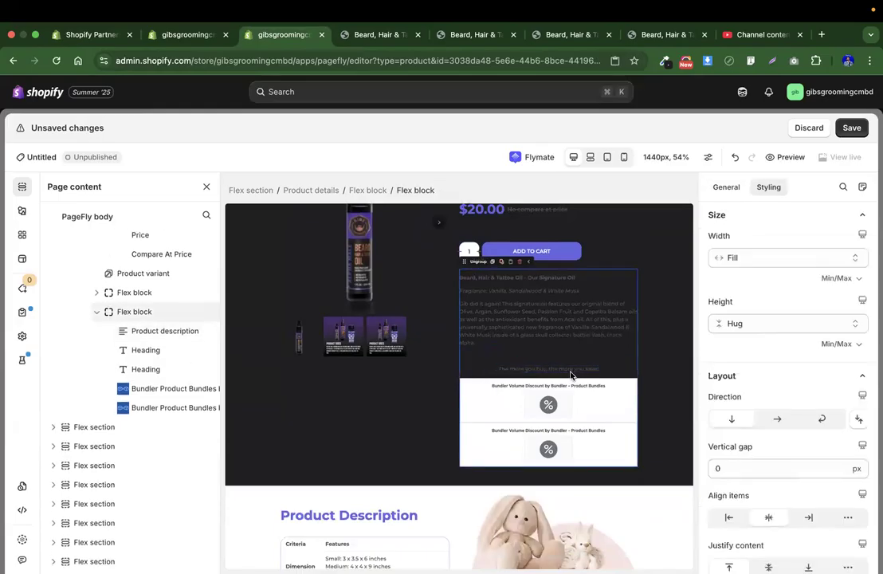
{"action": "left_click", "coordinate": [546, 369]}
{"action": "left_click", "coordinate": [539, 363]}
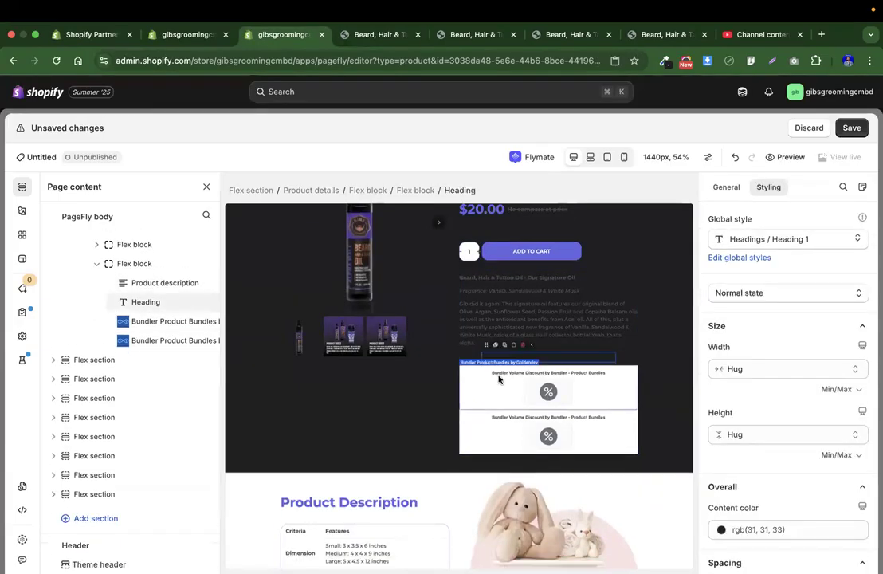
{"action": "left_click", "coordinate": [518, 345]}
Delete both Bundler Product Bundles widgets below the product description
{"action": "left_click", "coordinate": [488, 365]}
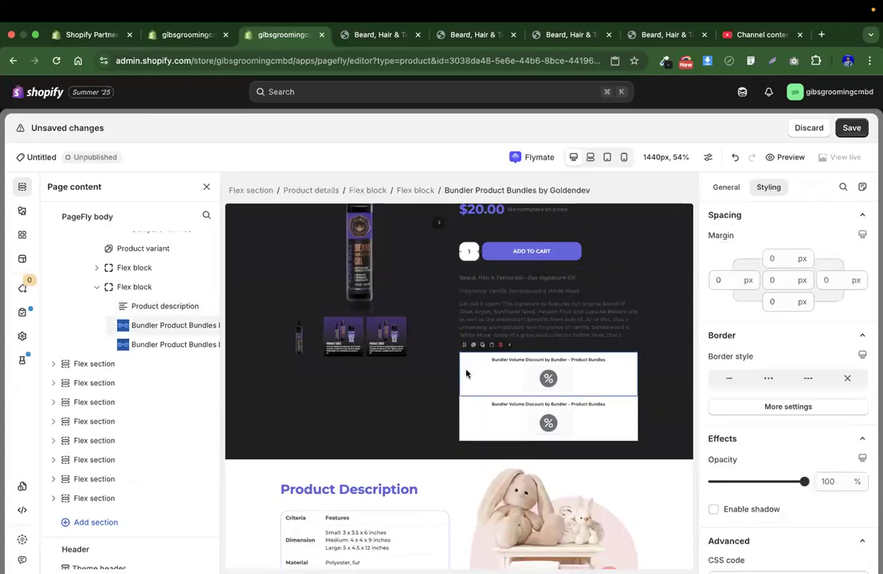
{"action": "left_click", "coordinate": [501, 345]}
{"action": "left_click", "coordinate": [473, 370]}
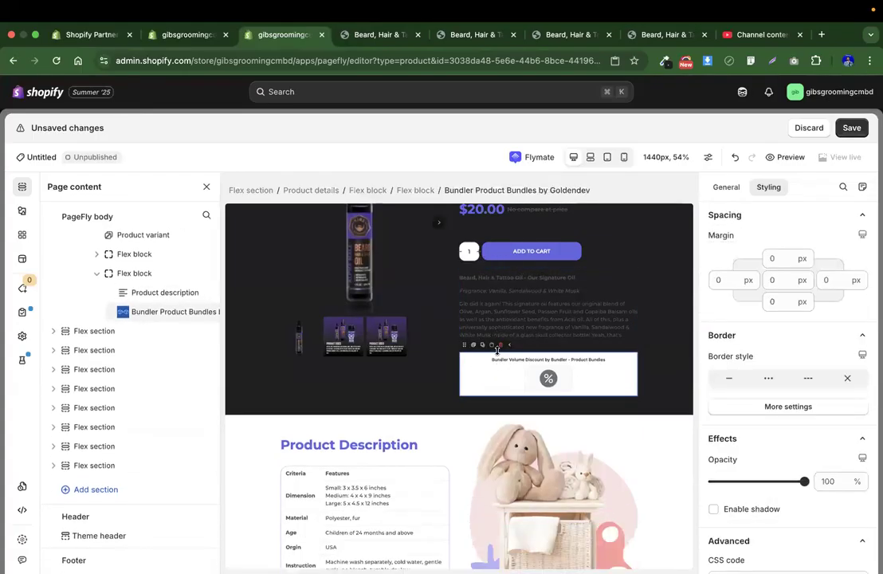
{"action": "left_click", "coordinate": [501, 345]}
Delete the empty product variant element between the price and the add-to-cart block
{"action": "scroll", "coordinate": [425, 394], "scroll_direction": "up", "scroll_amount": 2}
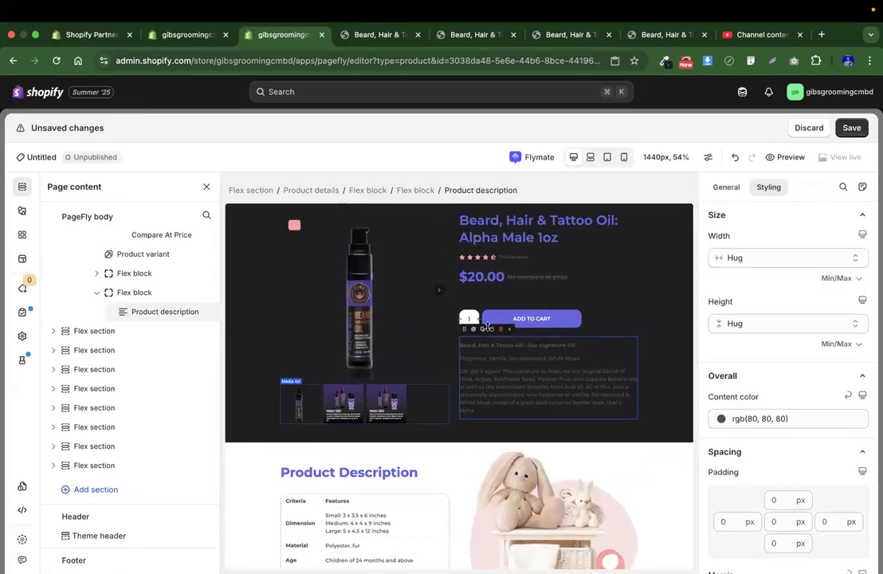
{"action": "left_click", "coordinate": [506, 247]}
{"action": "left_click", "coordinate": [493, 298]}
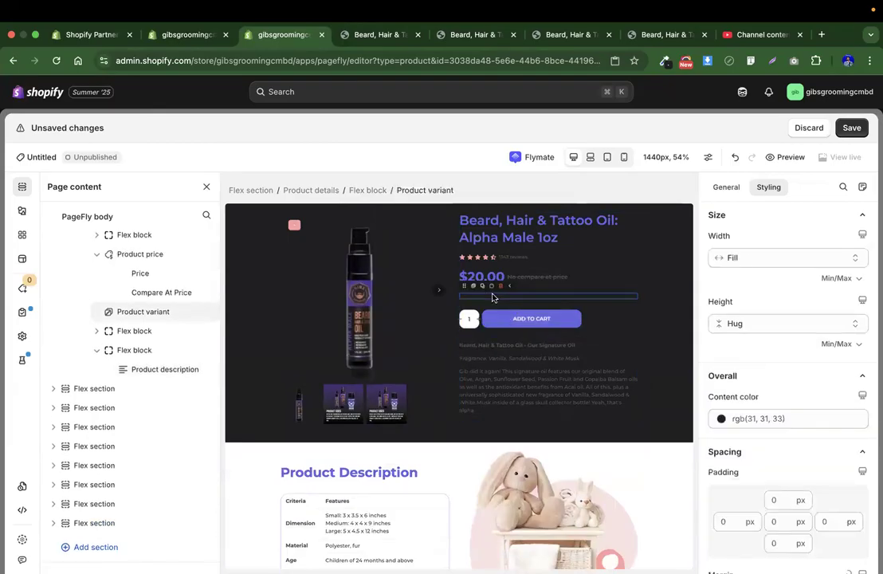
{"action": "left_click", "coordinate": [499, 285]}
{"action": "left_click", "coordinate": [542, 361]}
{"action": "scroll", "coordinate": [414, 434], "scroll_direction": "up", "scroll_amount": 1}
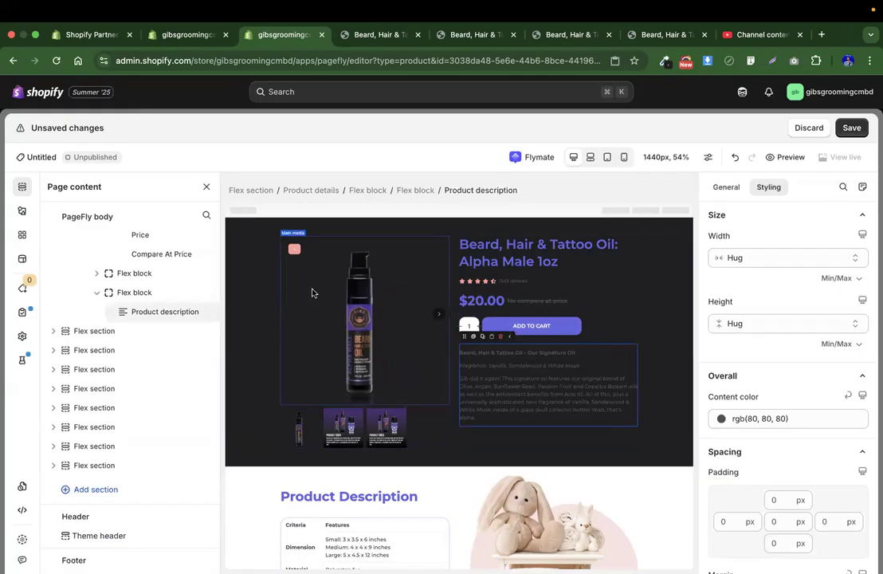
Check the product title's look on the reference page and set the template's product title content color to white
{"action": "left_click", "coordinate": [359, 35]}
{"action": "scroll", "coordinate": [363, 201], "scroll_direction": "up", "scroll_amount": 10}
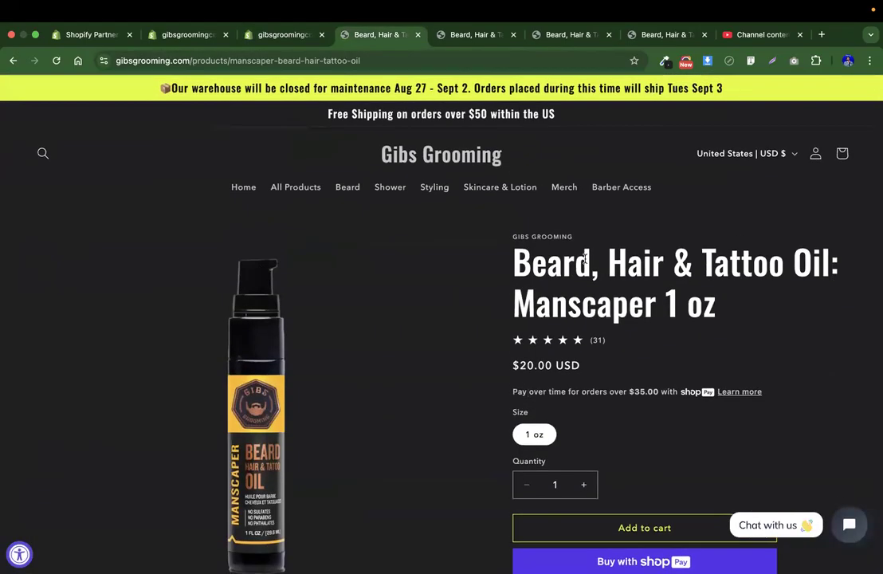
{"action": "triple_click", "coordinate": [562, 257]}
{"action": "left_click", "coordinate": [281, 36]}
{"action": "left_click", "coordinate": [490, 243]}
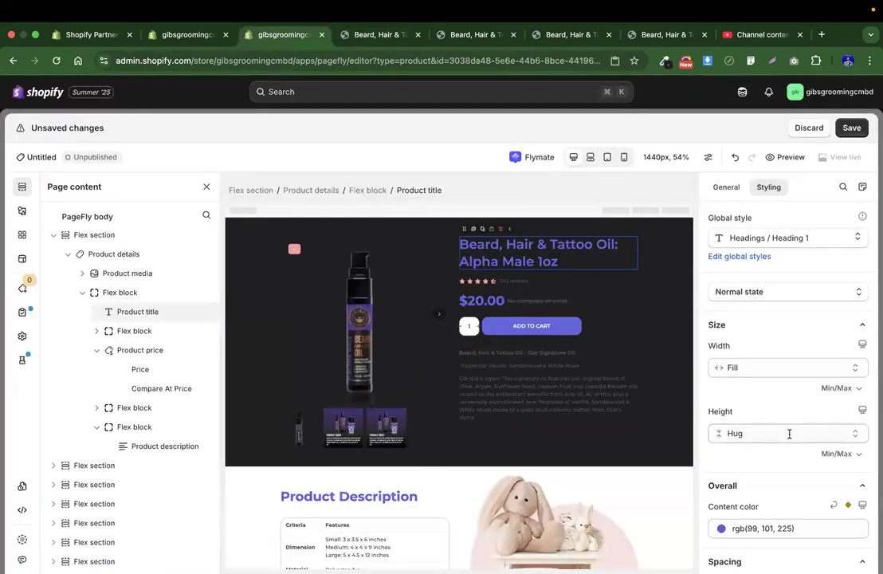
{"action": "scroll", "coordinate": [788, 432], "scroll_direction": "down", "scroll_amount": 3}
{"action": "left_click", "coordinate": [738, 313]}
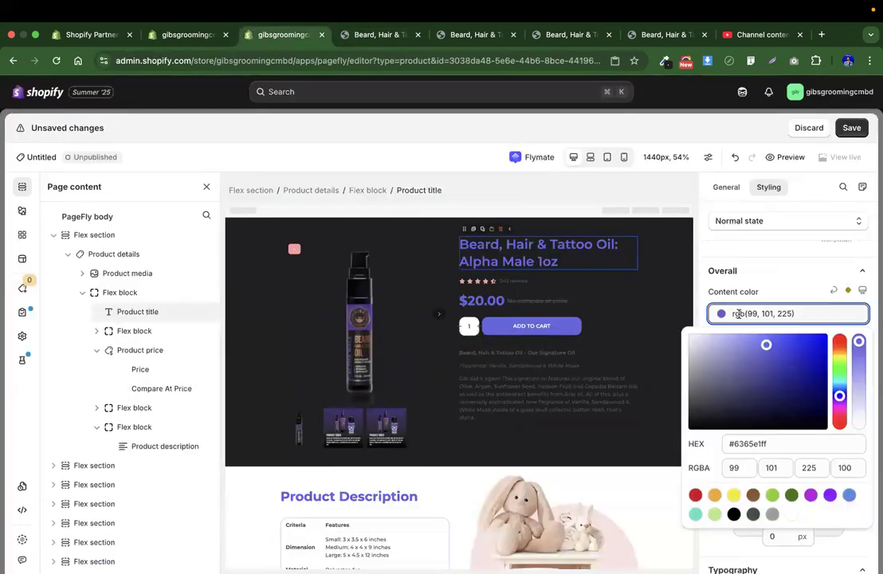
{"action": "left_click", "coordinate": [792, 514]}
{"action": "left_click", "coordinate": [793, 315]}
Look through the fonts available for the product title, including the Google and uploaded fonts in the font manager
{"action": "scroll", "coordinate": [780, 415], "scroll_direction": "down", "scroll_amount": 5}
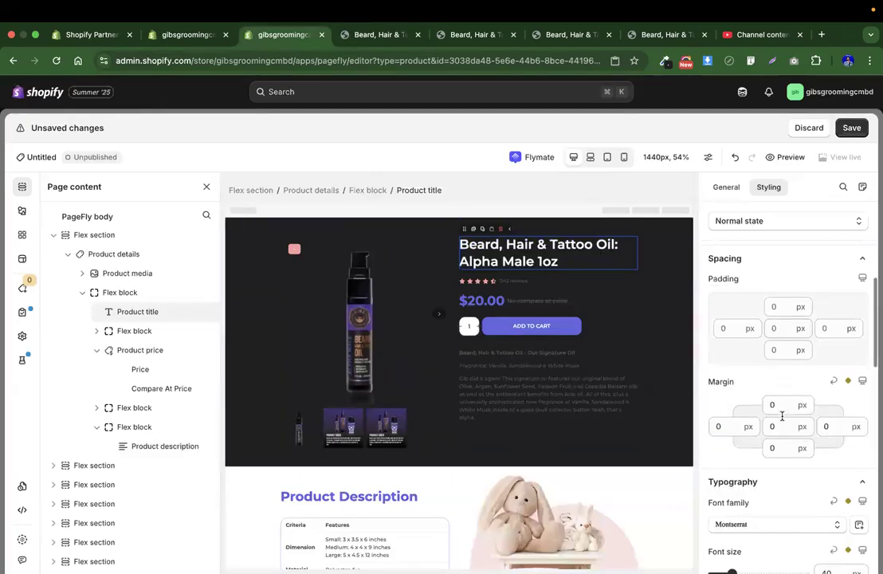
{"action": "left_click", "coordinate": [787, 331]}
{"action": "scroll", "coordinate": [729, 532], "scroll_direction": "down", "scroll_amount": 3}
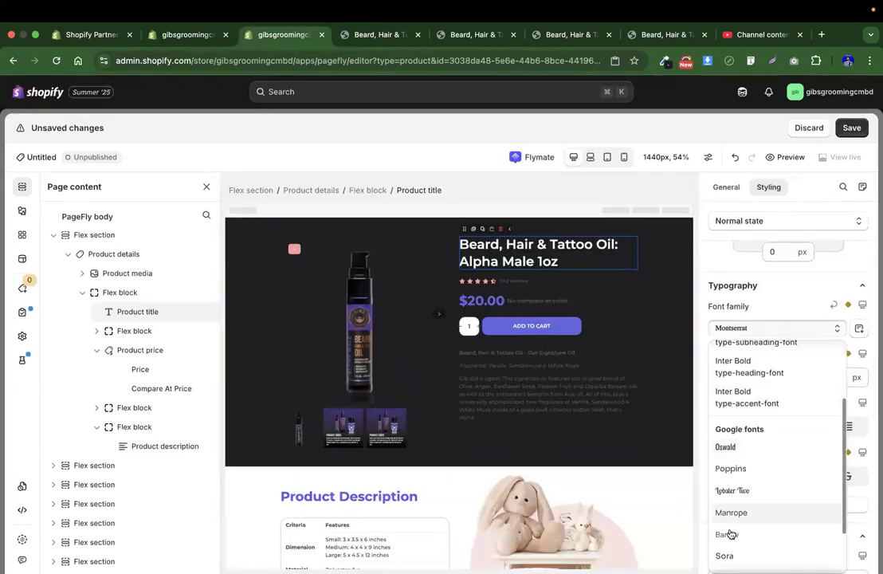
{"action": "scroll", "coordinate": [751, 451], "scroll_direction": "down", "scroll_amount": 2}
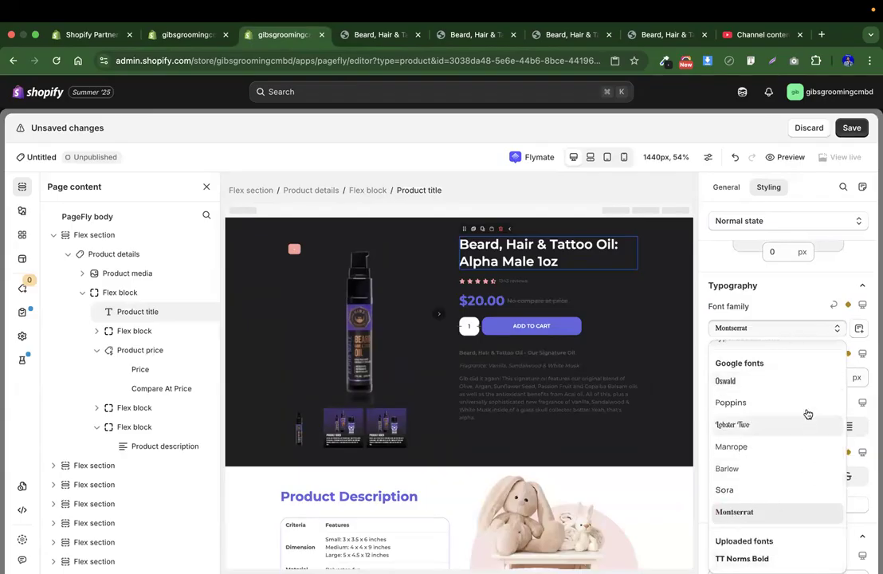
{"action": "scroll", "coordinate": [806, 413], "scroll_direction": "up", "scroll_amount": 5}
{"action": "left_click", "coordinate": [857, 328]}
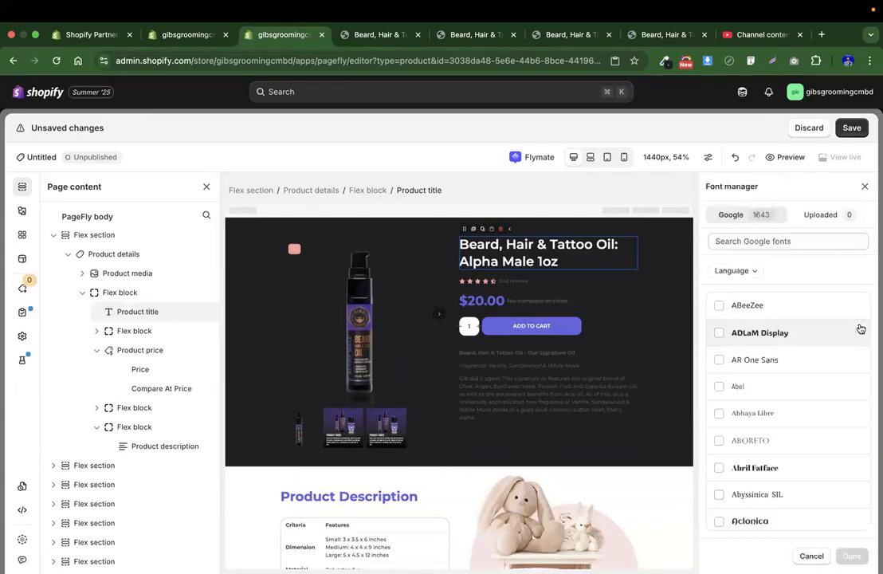
{"action": "left_click", "coordinate": [826, 217]}
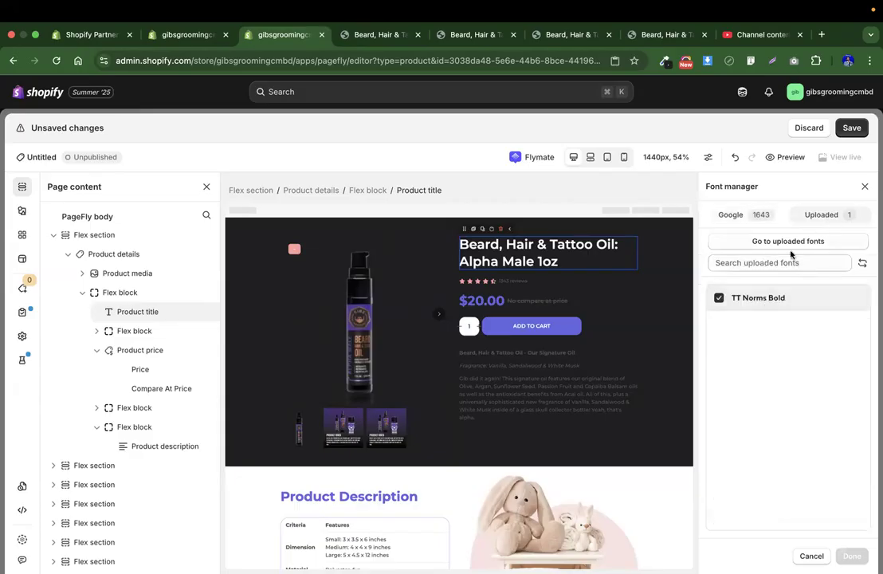
{"action": "left_click", "coordinate": [735, 222]}
{"action": "scroll", "coordinate": [766, 405], "scroll_direction": "down", "scroll_amount": 8}
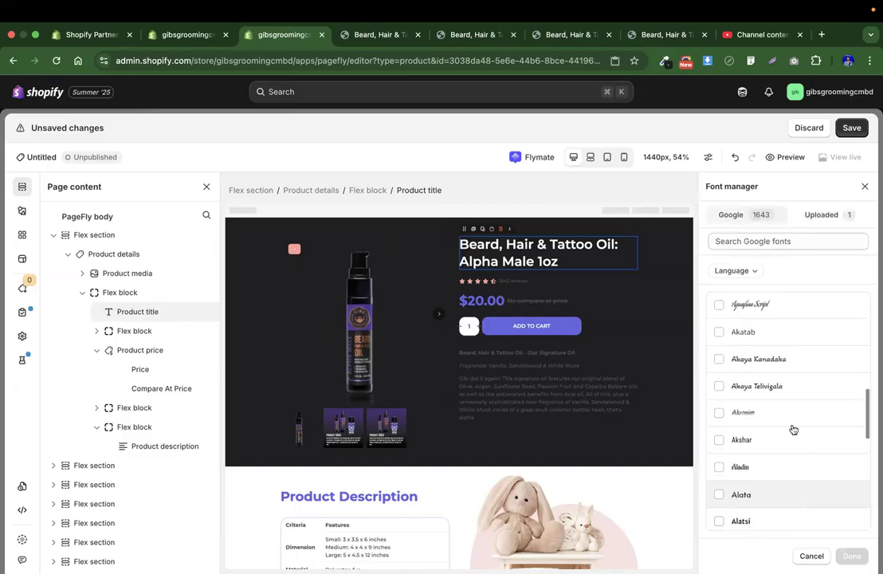
Search the Google fonts for Oswald, deselect and reselect it, and apply the font manager selection
{"action": "left_click", "coordinate": [761, 241]}
{"action": "type", "text": "osw"}
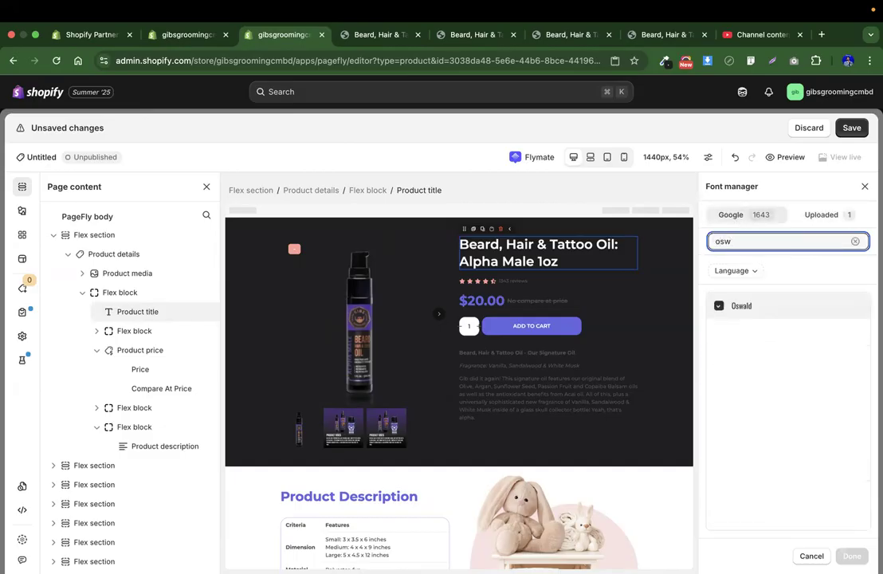
{"action": "key", "text": "BackSpace"}
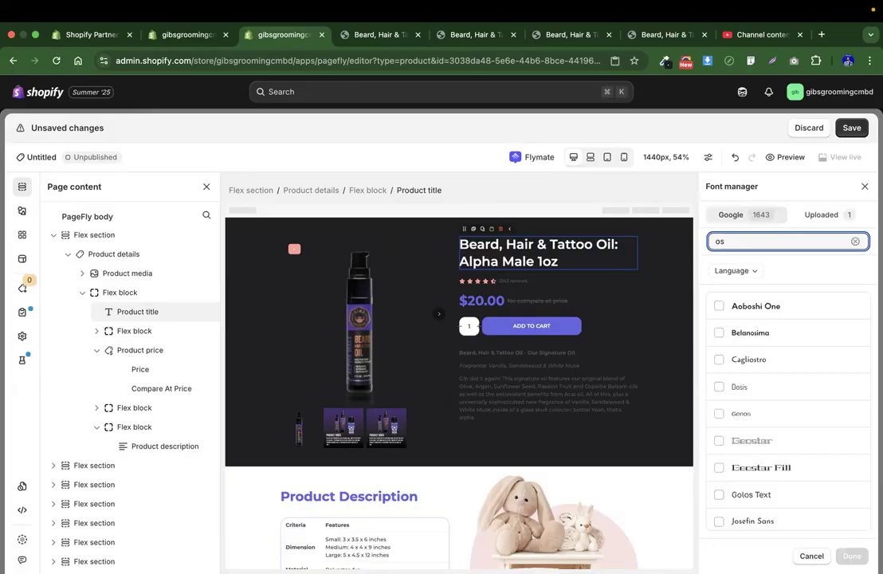
{"action": "type", "text": "wa"}
{"action": "left_click", "coordinate": [734, 309]}
{"action": "left_click", "coordinate": [731, 305]}
{"action": "left_click", "coordinate": [850, 555]}
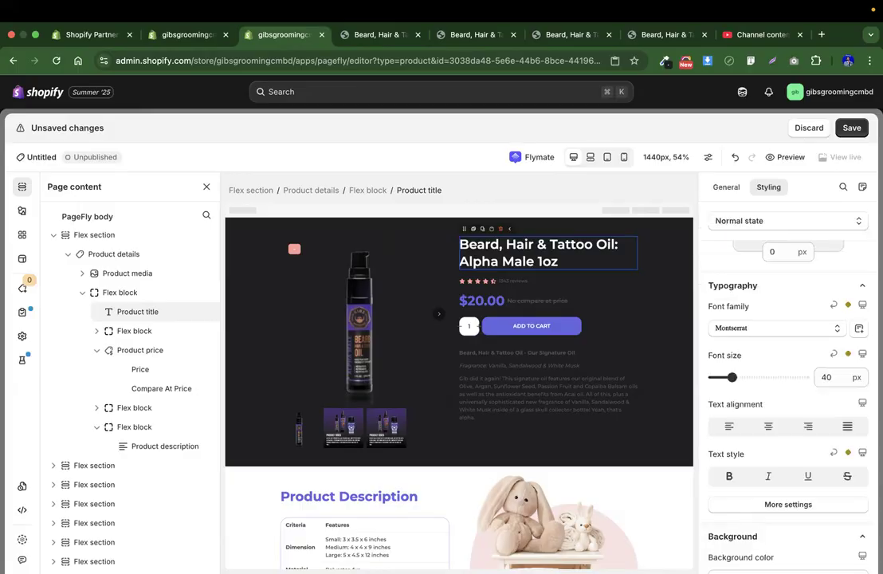
Set the product title's font family to Oswald and its font size to 60 px
{"action": "left_click", "coordinate": [821, 329]}
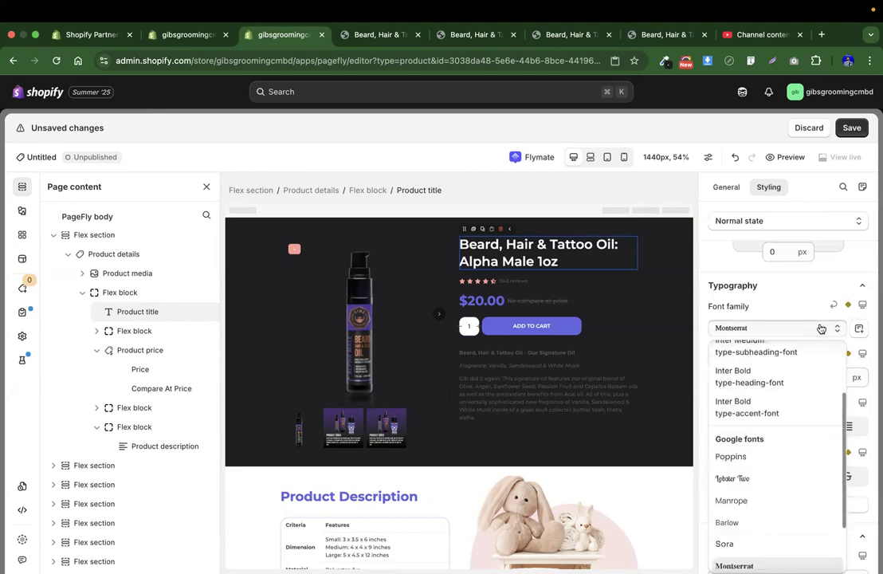
{"action": "scroll", "coordinate": [745, 474], "scroll_direction": "down", "scroll_amount": 3}
{"action": "left_click", "coordinate": [740, 513]}
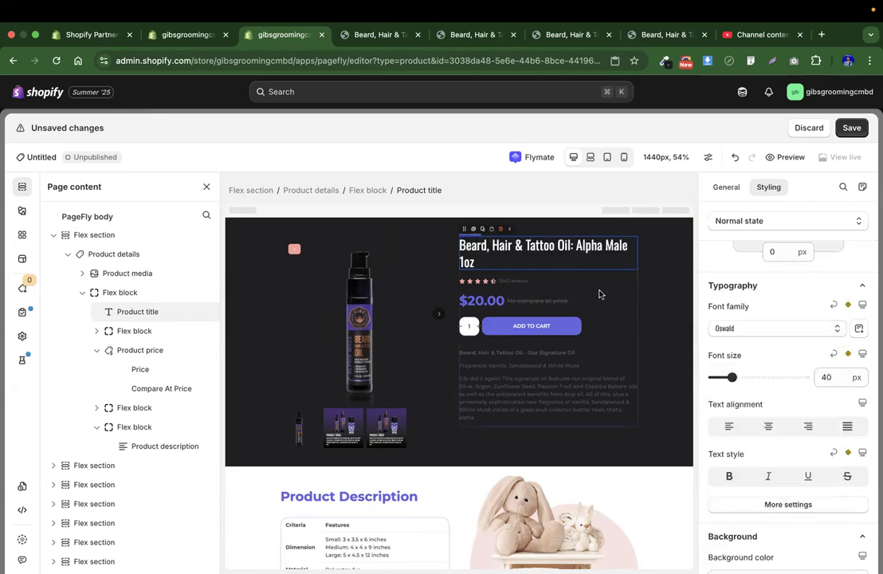
{"action": "left_click_drag", "start_coordinate": [732, 377], "coordinate": [744, 377]}
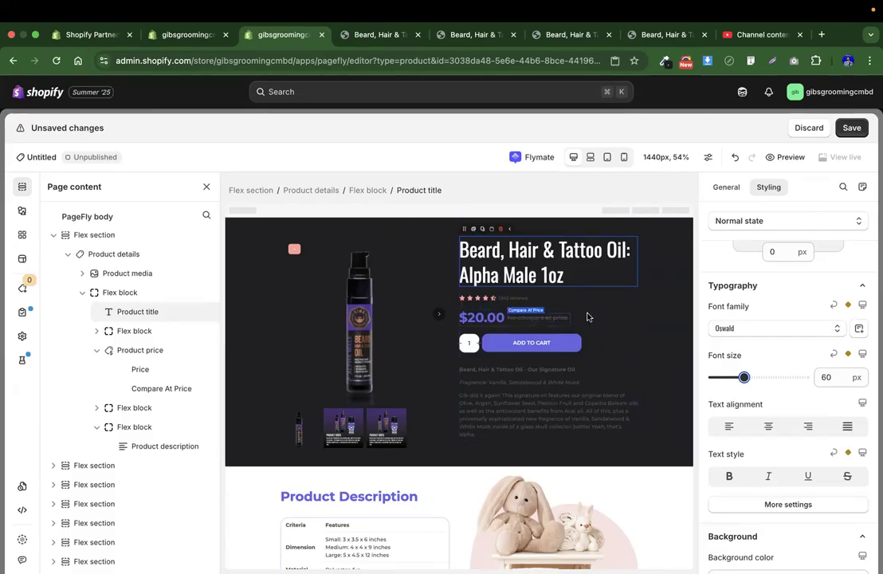
Set the product price's content color to white
{"action": "left_click", "coordinate": [493, 319]}
{"action": "left_click", "coordinate": [737, 325]}
{"action": "left_click", "coordinate": [793, 527]}
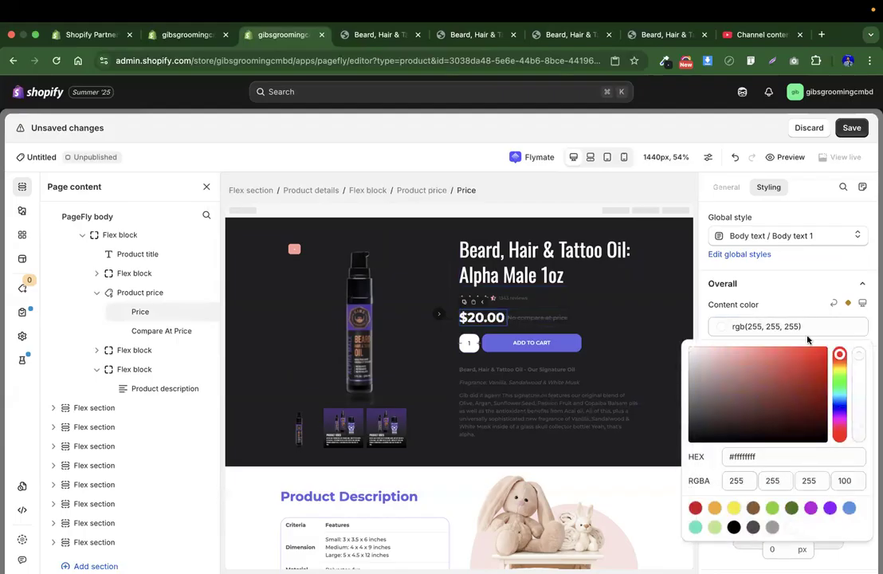
Set the product description's font family to Oswald and its font size to 25 px
{"action": "scroll", "coordinate": [559, 376], "scroll_direction": "down", "scroll_amount": 2}
{"action": "left_click", "coordinate": [559, 376]}
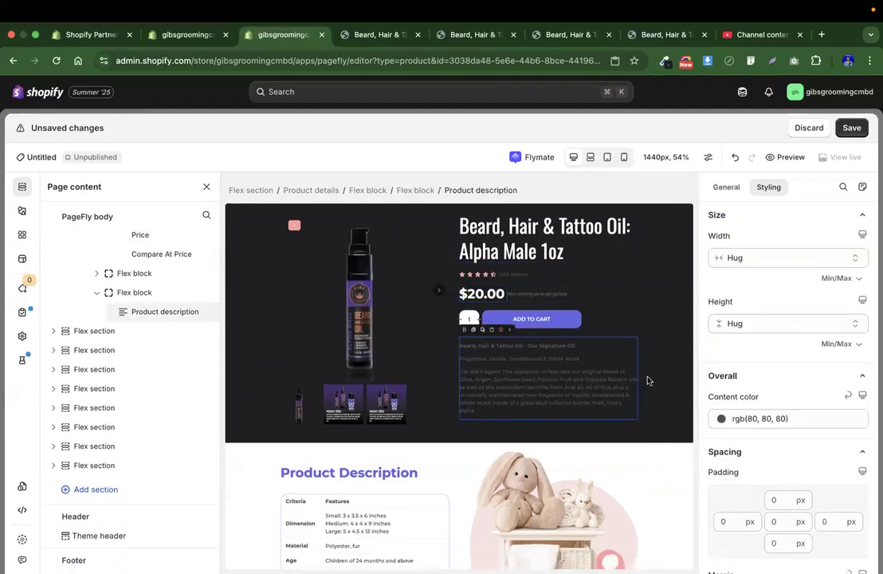
{"action": "scroll", "coordinate": [793, 380], "scroll_direction": "down", "scroll_amount": 5}
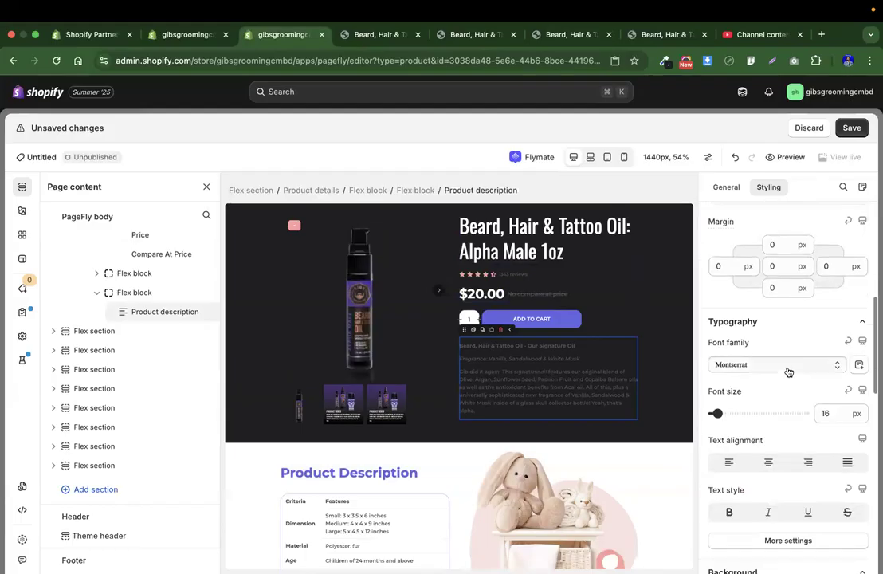
{"action": "left_click", "coordinate": [787, 367]}
{"action": "scroll", "coordinate": [767, 284], "scroll_direction": "down", "scroll_amount": 3}
{"action": "left_click", "coordinate": [745, 294]}
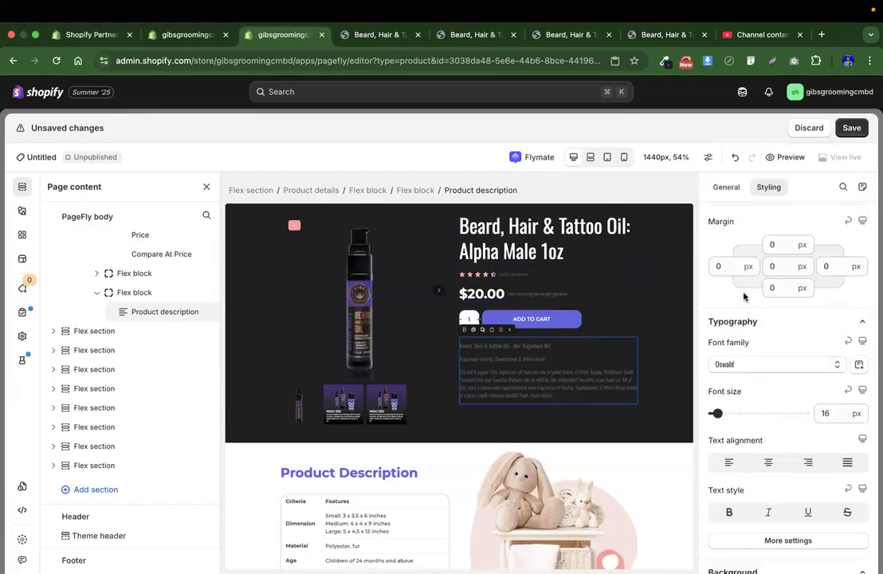
{"action": "left_click_drag", "start_coordinate": [718, 413], "coordinate": [723, 413]}
Set the product description's content color to white, rgb(255, 255, 255)
{"action": "scroll", "coordinate": [753, 338], "scroll_direction": "up", "scroll_amount": 1}
{"action": "scroll", "coordinate": [753, 338], "scroll_direction": "up", "scroll_amount": 8}
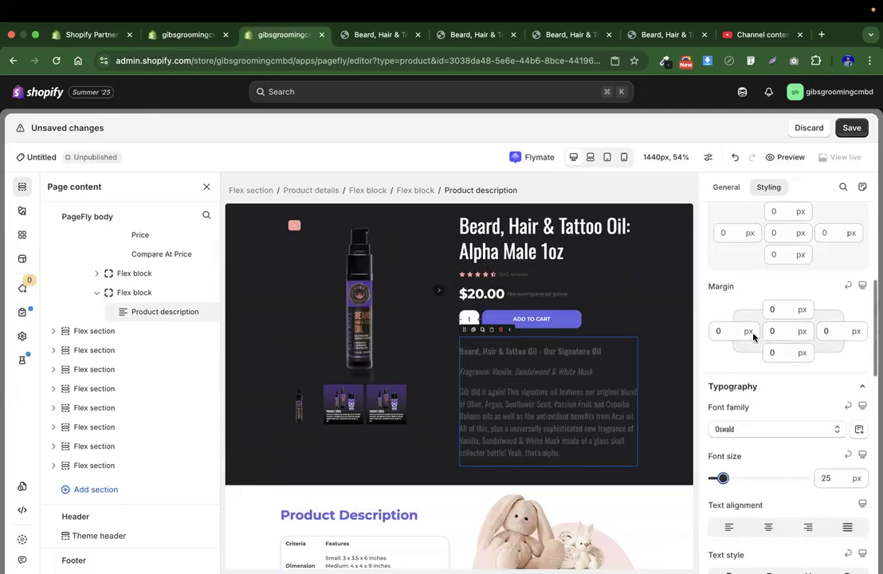
{"action": "left_click", "coordinate": [746, 386]}
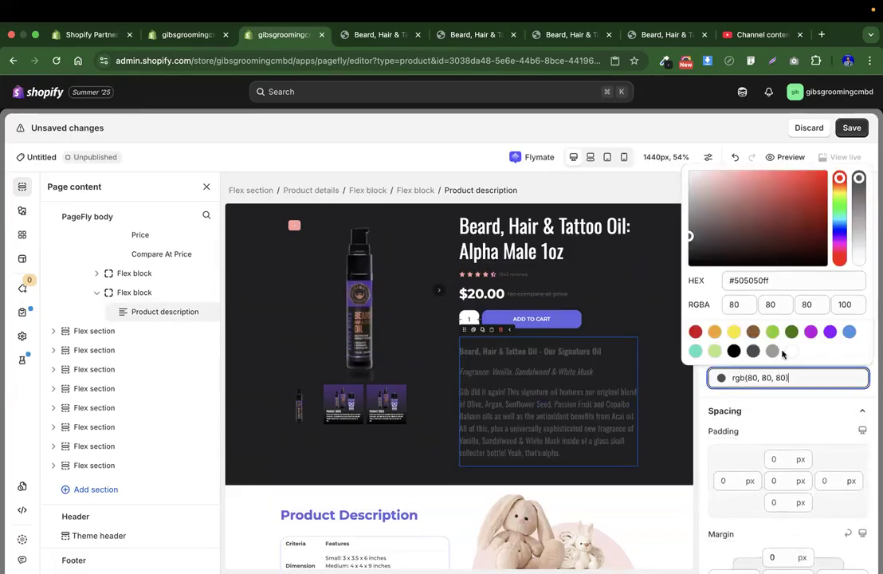
{"action": "left_click", "coordinate": [786, 352]}
{"action": "left_click", "coordinate": [822, 412]}
{"action": "scroll", "coordinate": [605, 301], "scroll_direction": "down", "scroll_amount": 2}
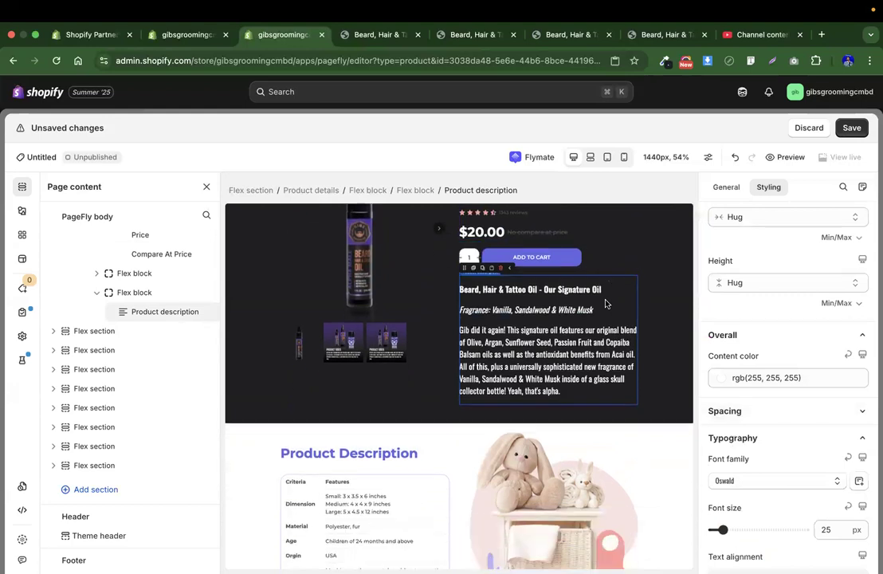
Increase the main product section's top padding to about 151 px and its bottom padding to about 131 px
{"action": "scroll", "coordinate": [579, 308], "scroll_direction": "up", "scroll_amount": 3}
{"action": "left_click", "coordinate": [263, 230]}
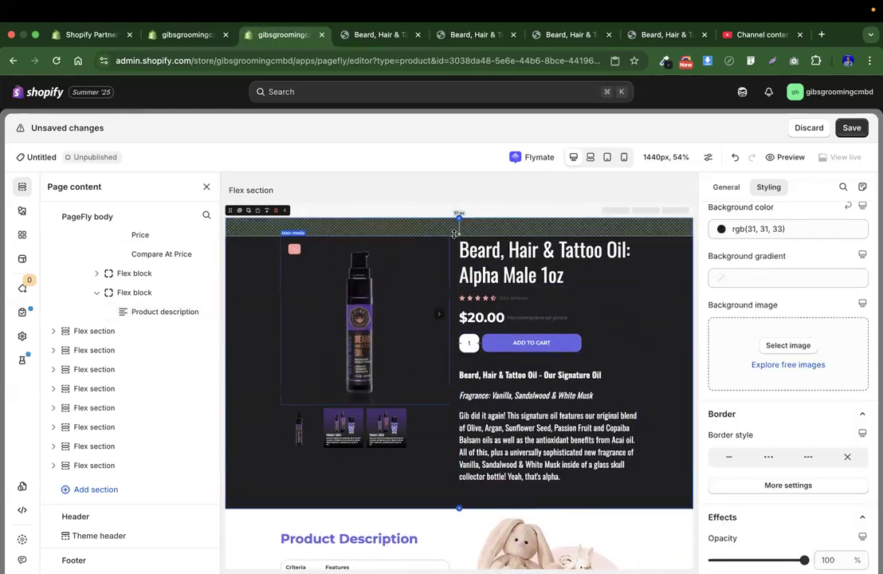
{"action": "scroll", "coordinate": [451, 270], "scroll_direction": "up", "scroll_amount": 2}
{"action": "scroll", "coordinate": [449, 347], "scroll_direction": "down", "scroll_amount": 3}
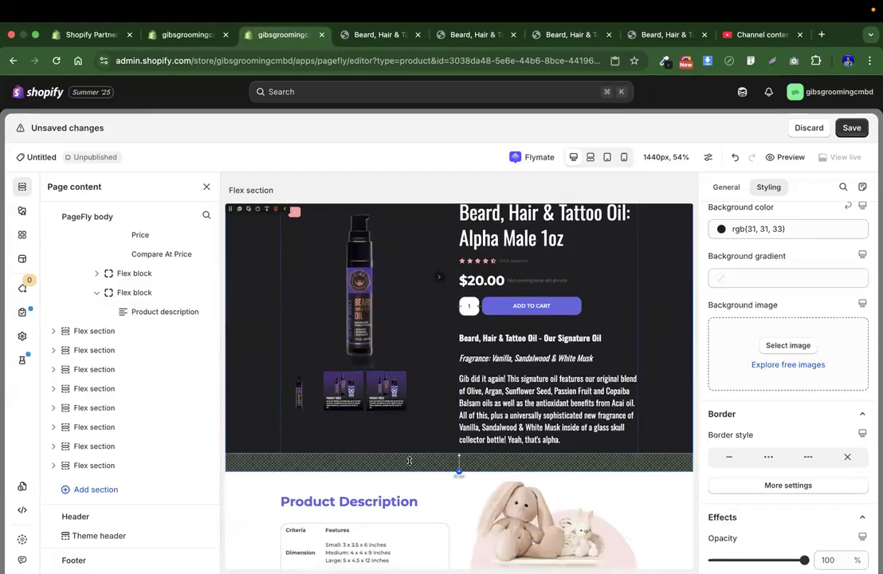
{"action": "left_click_drag", "start_coordinate": [409, 461], "coordinate": [410, 486]}
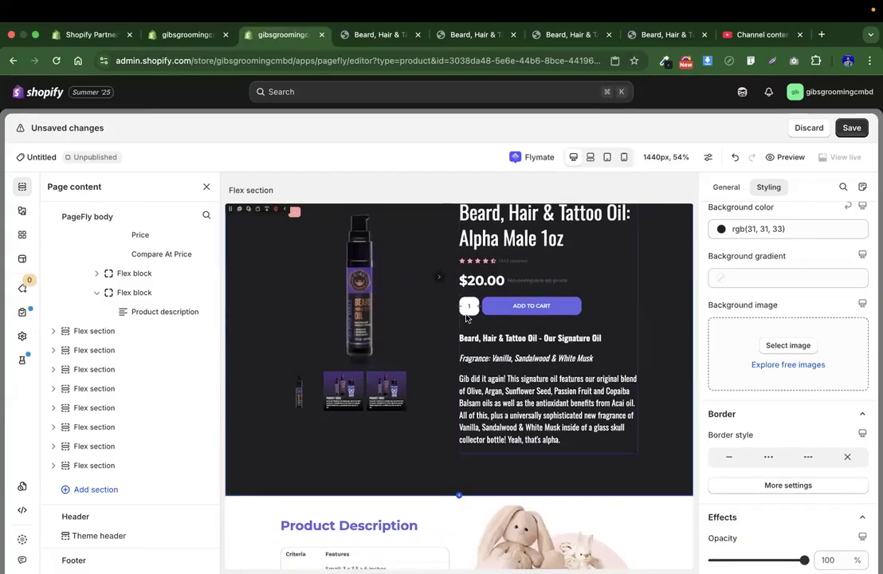
Delete the Product Description section and the High-Quality Cuddly Companions section
{"action": "scroll", "coordinate": [468, 317], "scroll_direction": "down", "scroll_amount": 3}
{"action": "scroll", "coordinate": [350, 295], "scroll_direction": "down", "scroll_amount": 3}
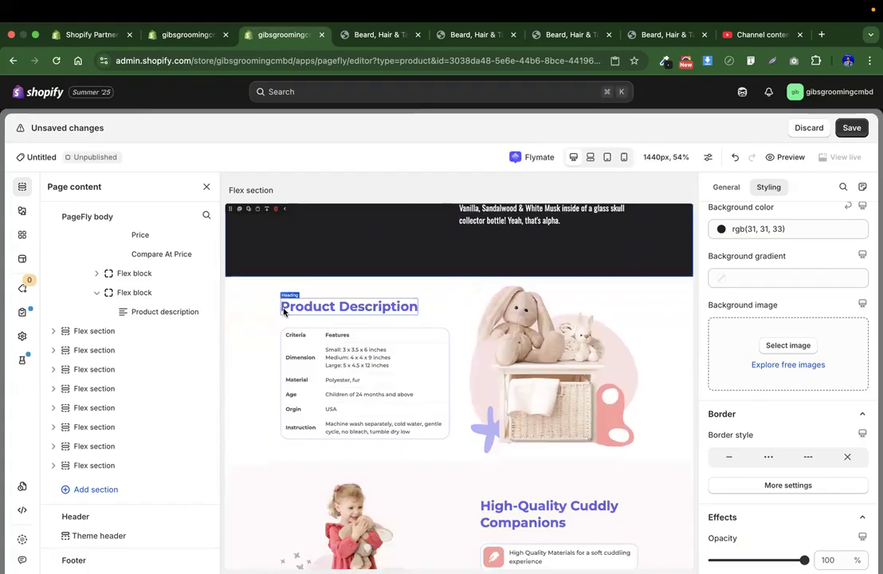
{"action": "left_click", "coordinate": [255, 308]}
{"action": "left_click", "coordinate": [276, 269]}
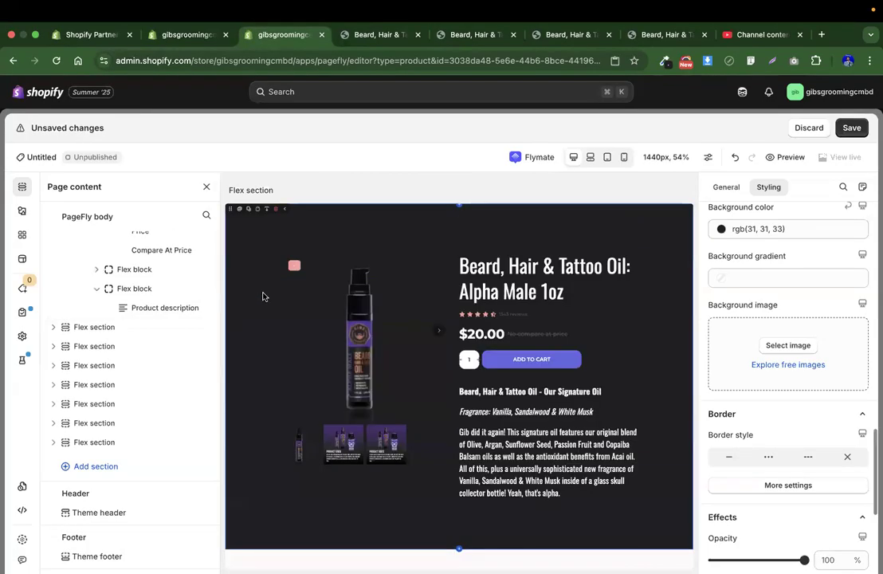
{"action": "scroll", "coordinate": [271, 359], "scroll_direction": "down", "scroll_amount": 5}
{"action": "left_click", "coordinate": [271, 311]}
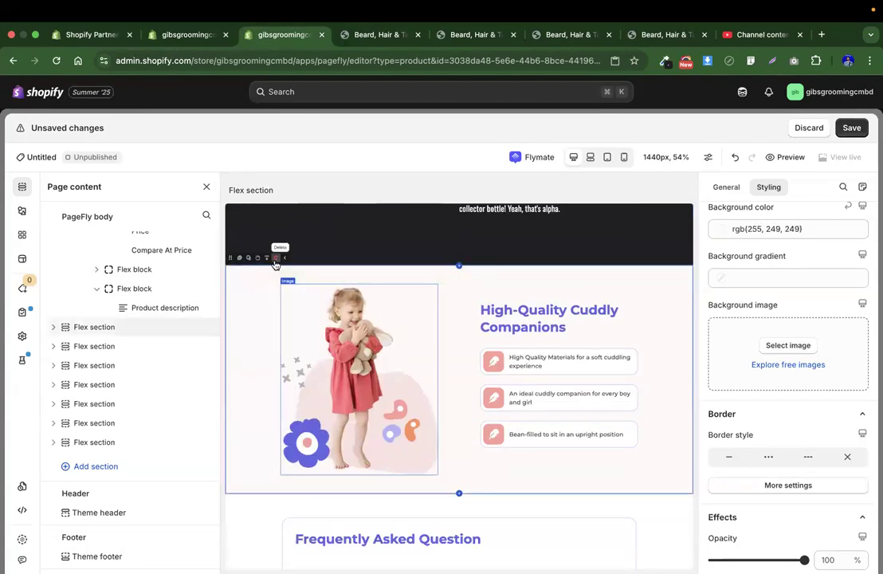
{"action": "left_click", "coordinate": [275, 254]}
Delete the Frequently Asked Question section and the Celebrate Children's Day With Us section
{"action": "scroll", "coordinate": [261, 375], "scroll_direction": "down", "scroll_amount": 5}
{"action": "left_click", "coordinate": [268, 262]}
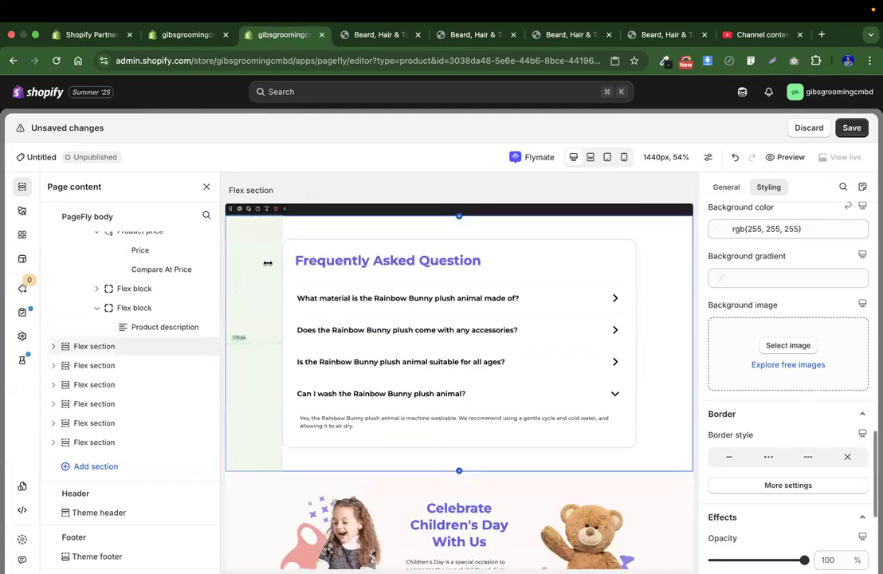
{"action": "scroll", "coordinate": [280, 223], "scroll_direction": "up", "scroll_amount": 2}
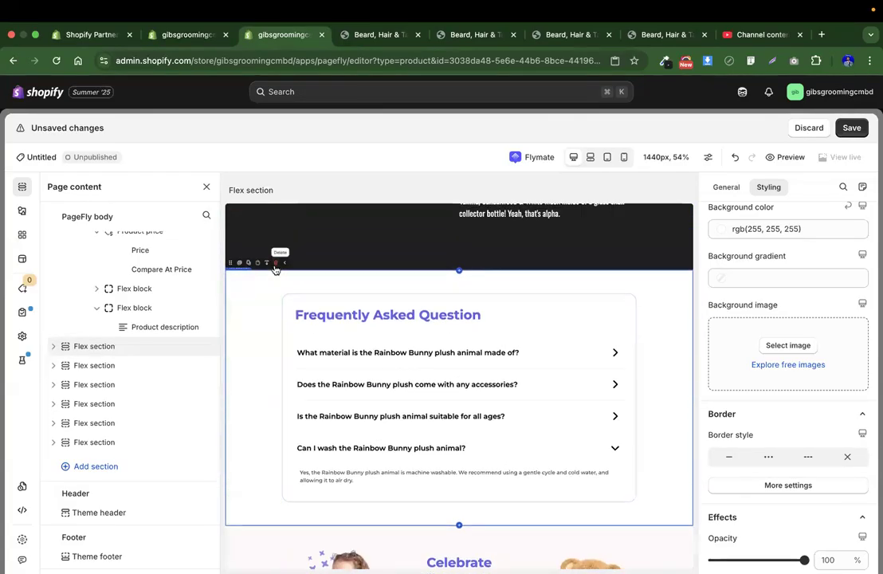
{"action": "left_click", "coordinate": [275, 259]}
{"action": "scroll", "coordinate": [339, 350], "scroll_direction": "down", "scroll_amount": 3}
{"action": "left_click", "coordinate": [257, 345]}
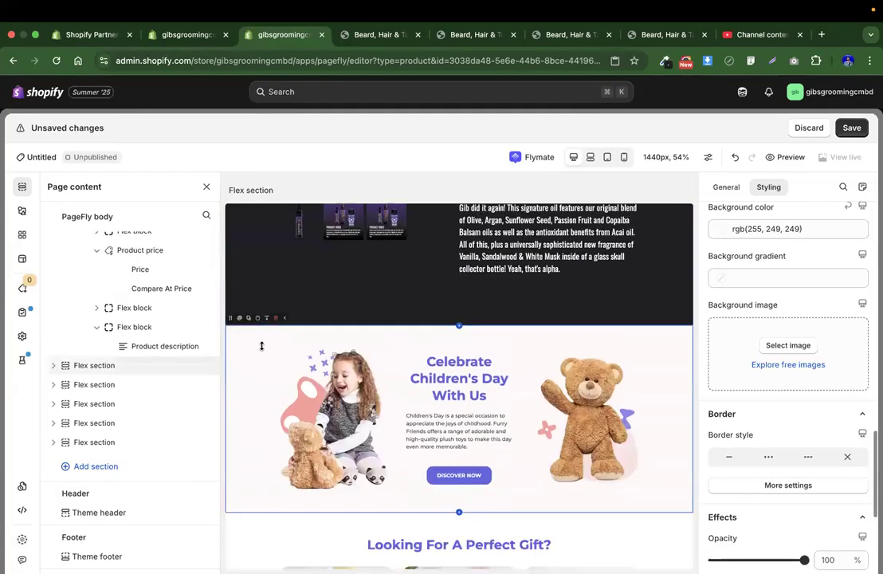
{"action": "left_click", "coordinate": [276, 320]}
Delete the Looking For A Perfect Gift?, delivery and wrapping service, and What Our Customers Say sections
{"action": "scroll", "coordinate": [256, 402], "scroll_direction": "down", "scroll_amount": 4}
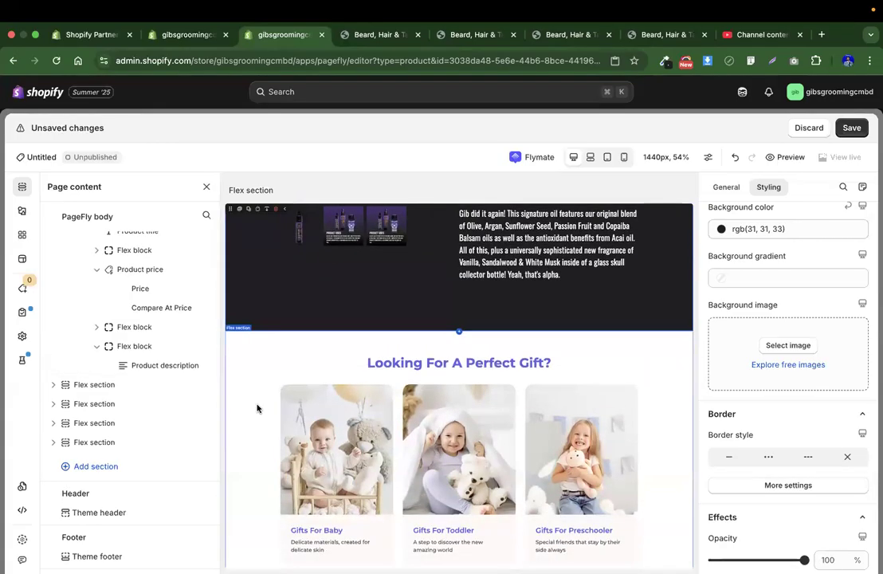
{"action": "left_click", "coordinate": [275, 323]}
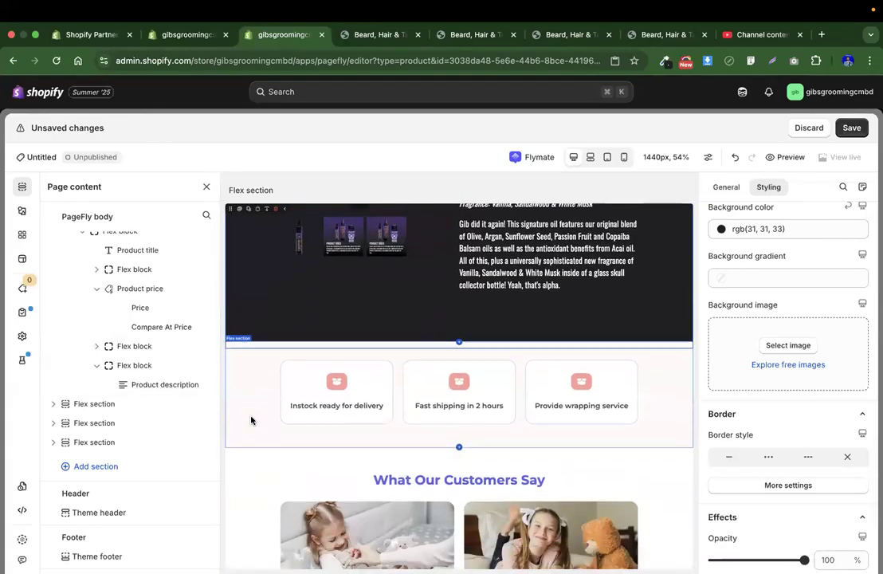
{"action": "left_click", "coordinate": [276, 327]}
{"action": "scroll", "coordinate": [254, 382], "scroll_direction": "down", "scroll_amount": 5}
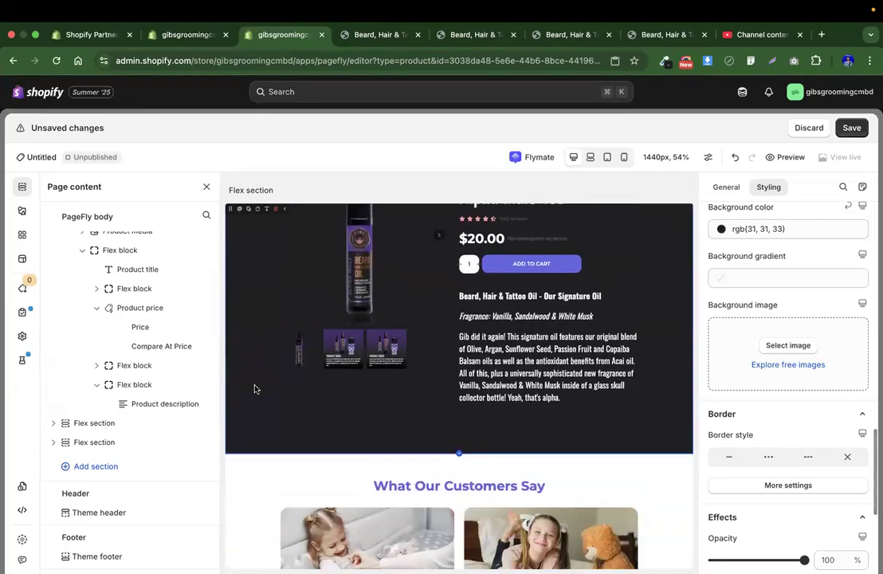
{"action": "left_click", "coordinate": [275, 283]}
{"action": "left_click", "coordinate": [276, 257]}
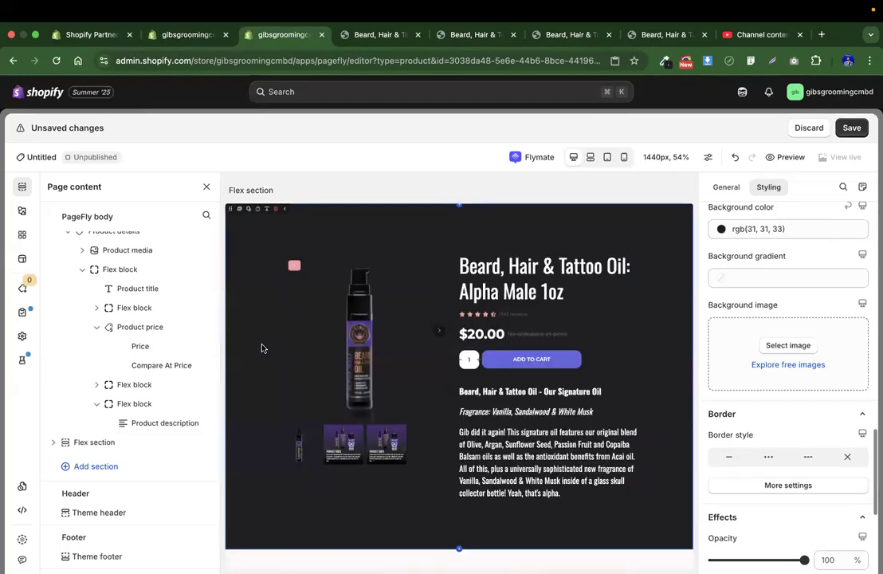
Copy the YOU MAY ALSO LIKE heading from the reference page and replace the related products section's heading text with it
{"action": "left_click", "coordinate": [387, 34]}
{"action": "scroll", "coordinate": [312, 272], "scroll_direction": "down", "scroll_amount": 10}
{"action": "scroll", "coordinate": [312, 272], "scroll_direction": "up", "scroll_amount": 2}
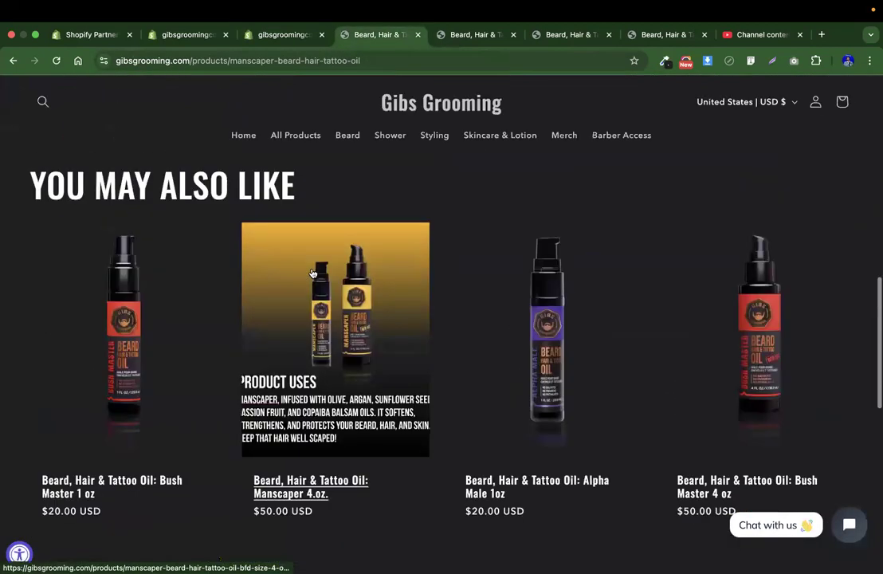
{"action": "left_click_drag", "start_coordinate": [27, 156], "coordinate": [410, 184]}
{"action": "key", "text": "ctrl+c"}
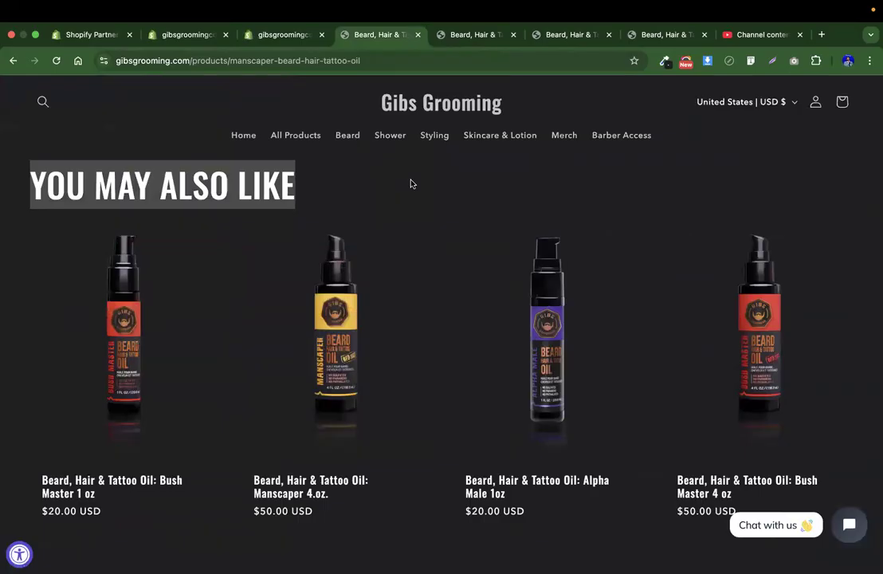
{"action": "left_click", "coordinate": [299, 37]}
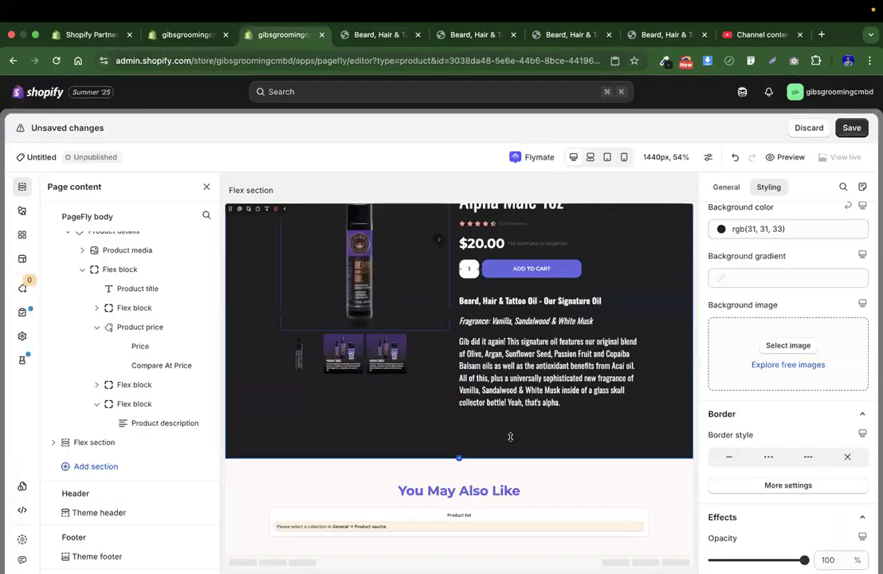
{"action": "double_click", "coordinate": [436, 487]}
{"action": "key", "text": "ctrl+v"}
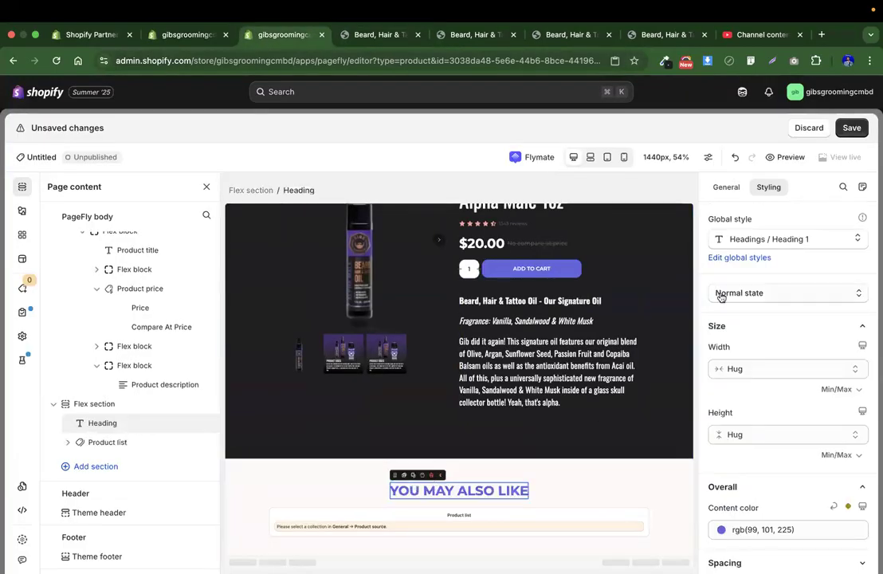
Sample the dark background of the product section and set the YOU MAY ALSO LIKE section's CSS background color to rgb(31, 31, 33)
{"action": "scroll", "coordinate": [765, 362], "scroll_direction": "down", "scroll_amount": 2}
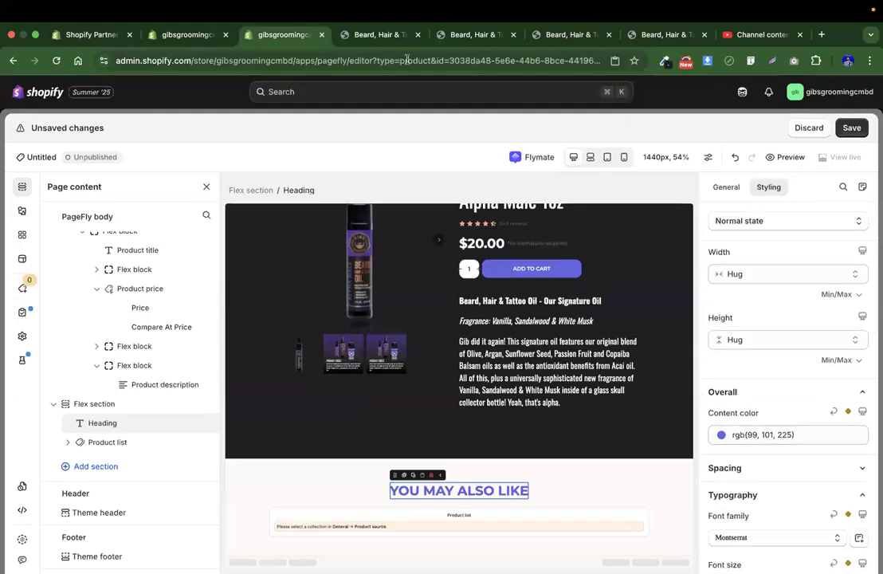
{"action": "left_click", "coordinate": [383, 36]}
{"action": "left_click", "coordinate": [281, 36]}
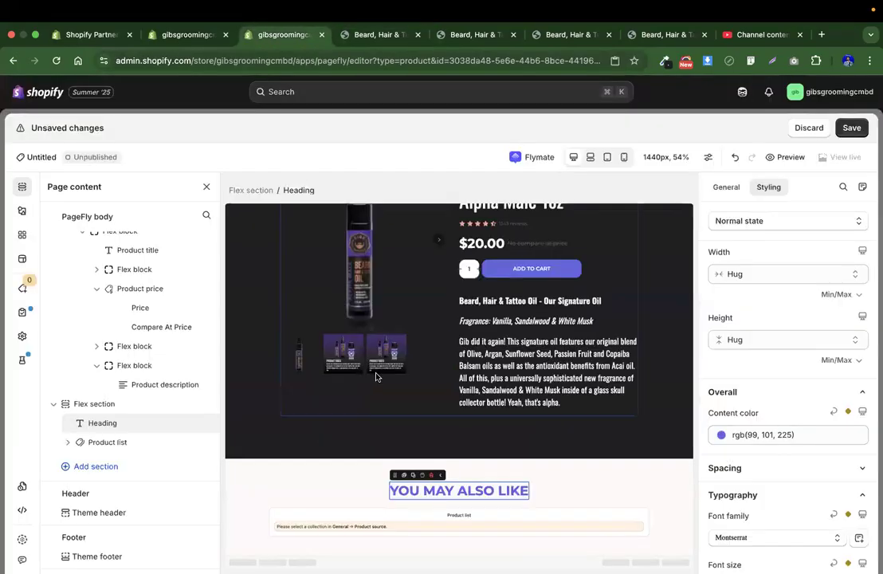
{"action": "left_click", "coordinate": [257, 468]}
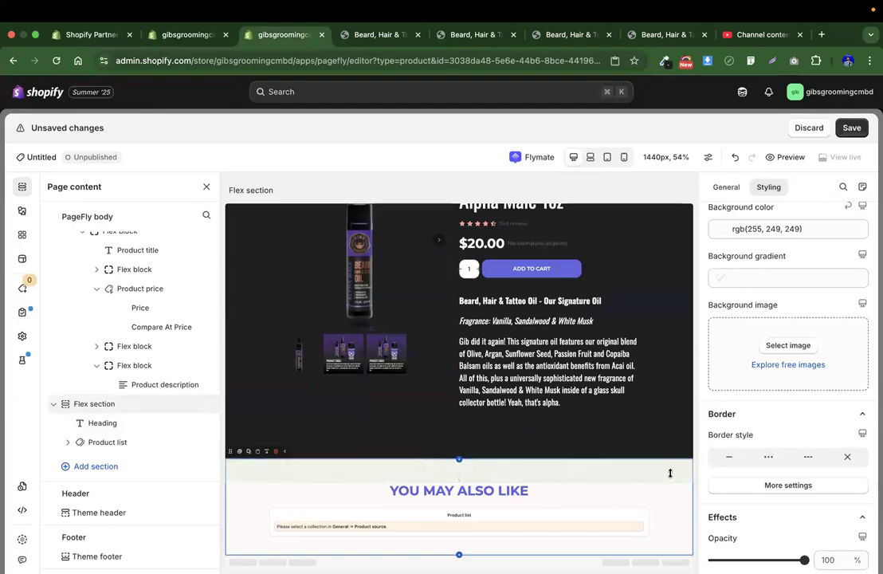
{"action": "scroll", "coordinate": [771, 432], "scroll_direction": "down", "scroll_amount": 5}
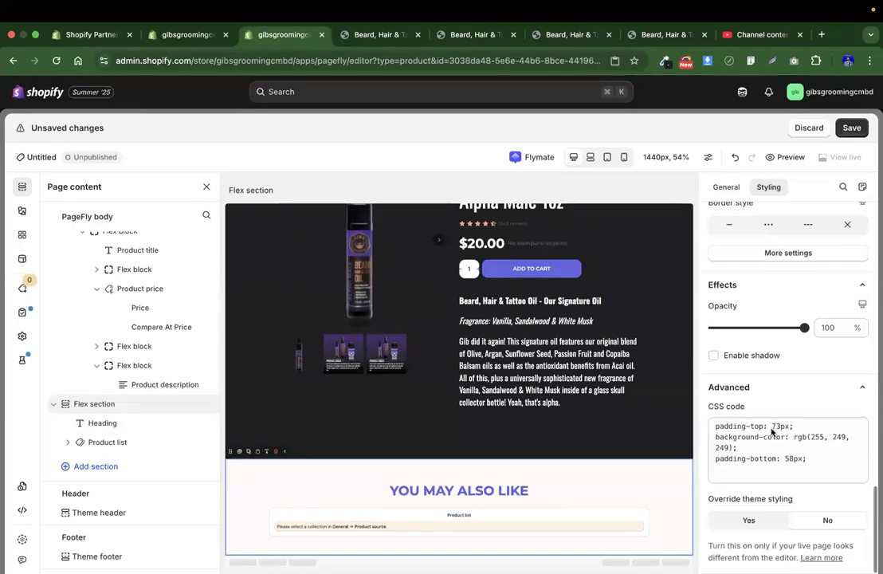
{"action": "left_click", "coordinate": [665, 61]}
{"action": "left_click", "coordinate": [641, 80]}
{"action": "left_click", "coordinate": [307, 258]}
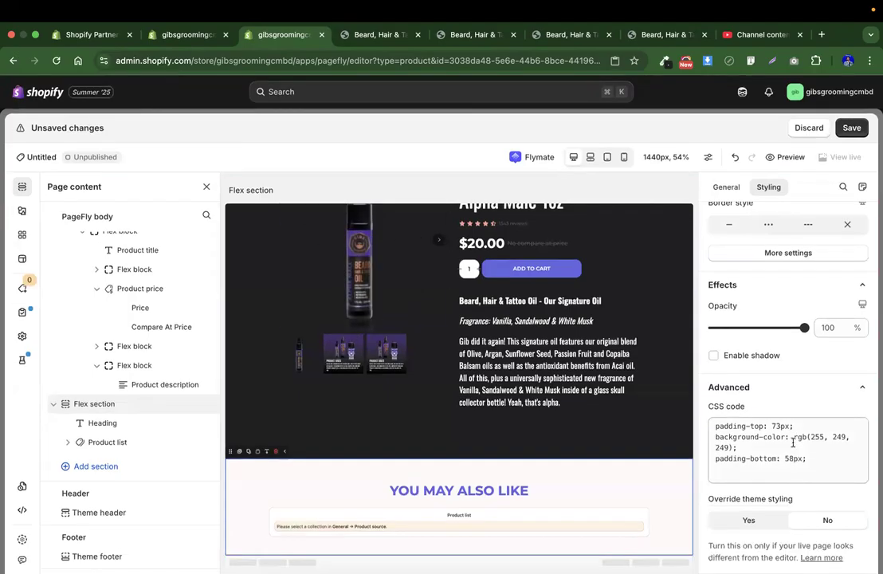
{"action": "left_click_drag", "start_coordinate": [738, 447], "coordinate": [793, 438]}
{"action": "left_click_drag", "start_coordinate": [739, 447], "coordinate": [734, 448]}
{"action": "key", "text": "super+v"}
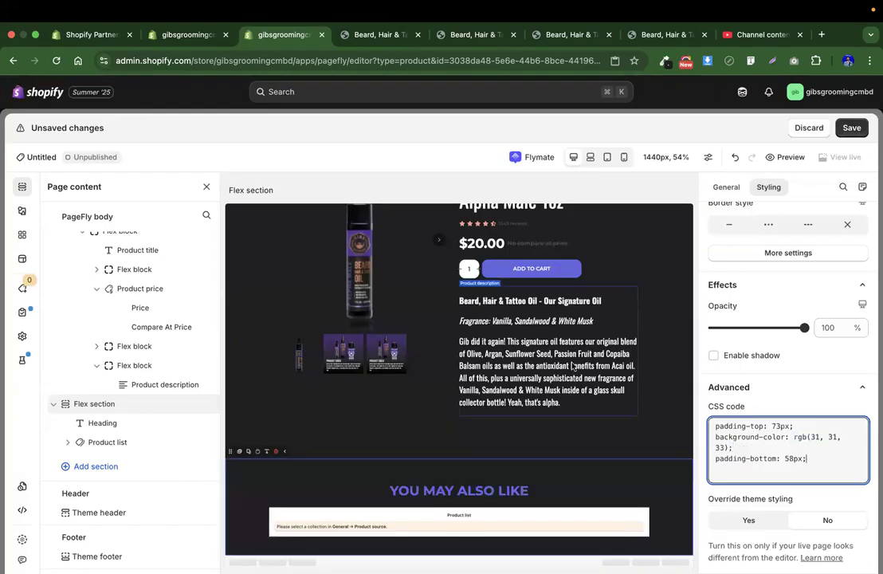
Set the YOU MAY ALSO LIKE heading's content color to white
{"action": "left_click", "coordinate": [414, 490]}
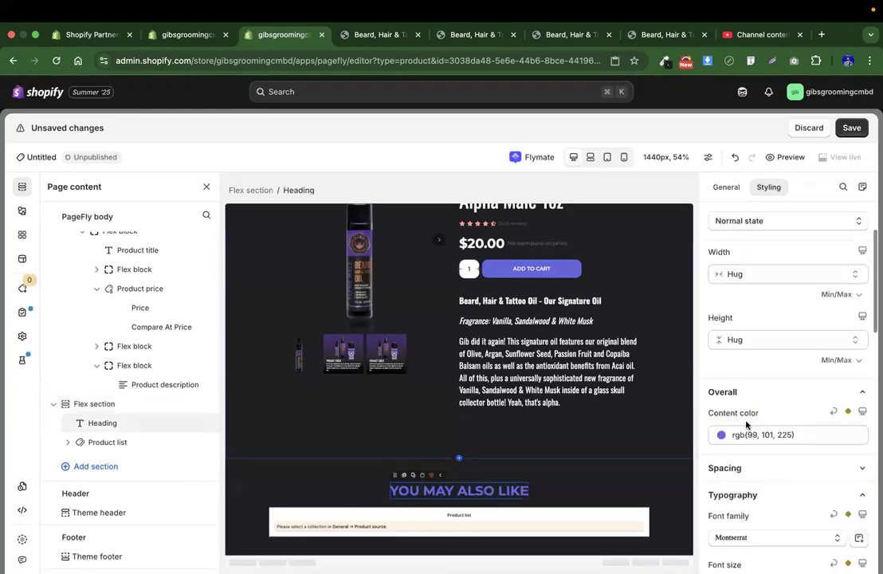
{"action": "left_click", "coordinate": [722, 434]}
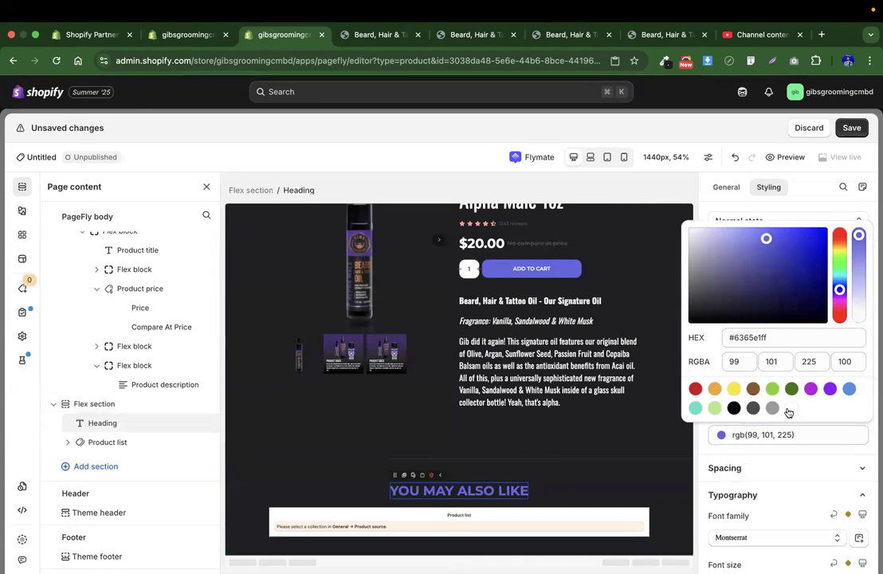
{"action": "left_click", "coordinate": [790, 409]}
{"action": "left_click", "coordinate": [558, 447]}
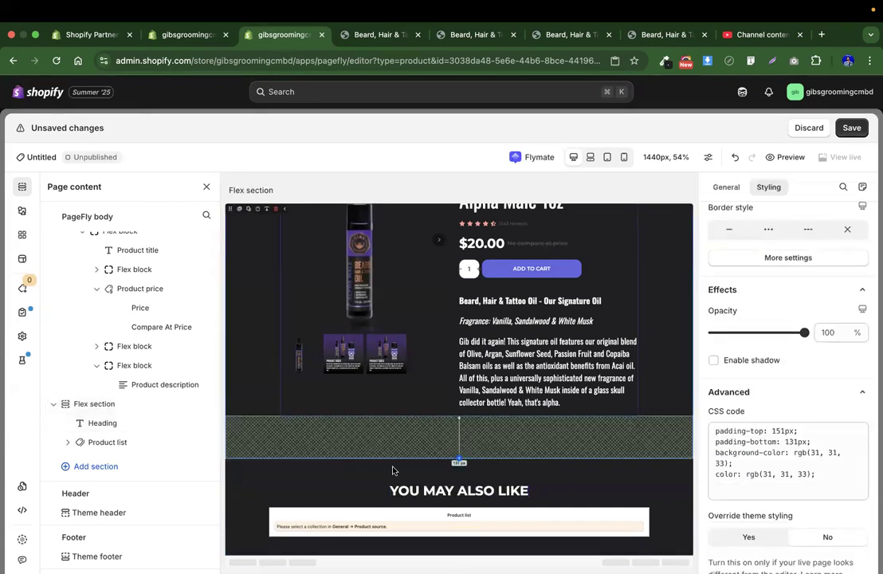
Set the YOU MAY ALSO LIKE product list's custom collection to beard
{"action": "left_click", "coordinate": [418, 528]}
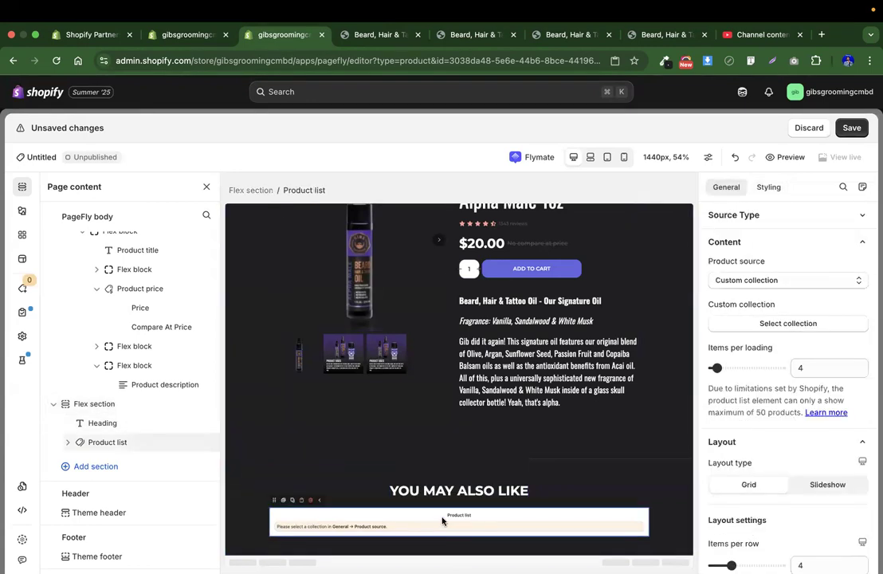
{"action": "left_click", "coordinate": [754, 322]}
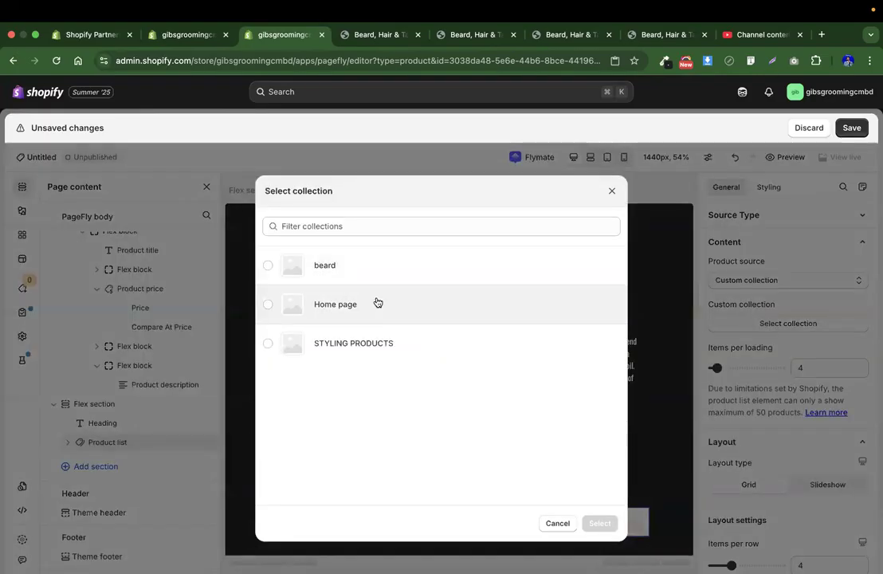
{"action": "left_click", "coordinate": [329, 268]}
{"action": "left_click", "coordinate": [600, 523]}
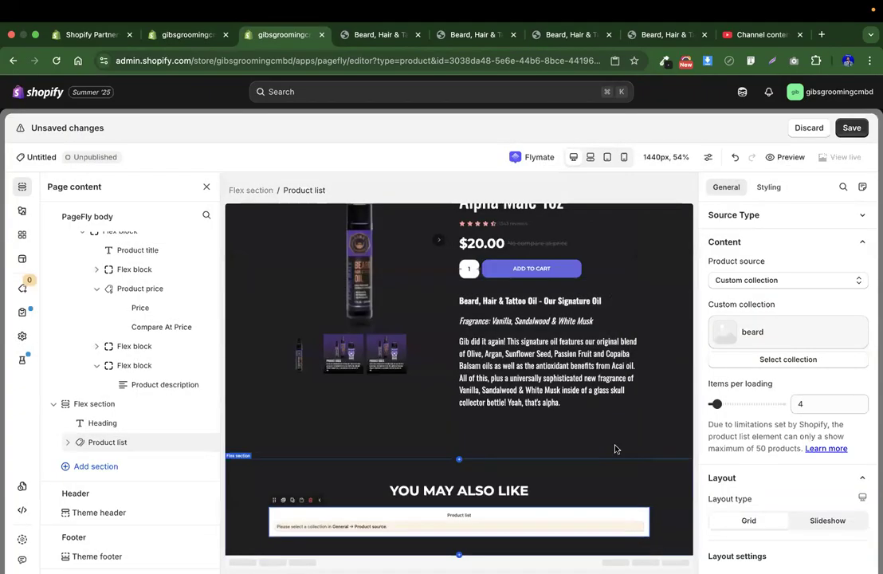
Clear the "- Discount %" badge text from the product badge in the YOU MAY ALSO LIKE product list
{"action": "scroll", "coordinate": [621, 440], "scroll_direction": "down", "scroll_amount": 5}
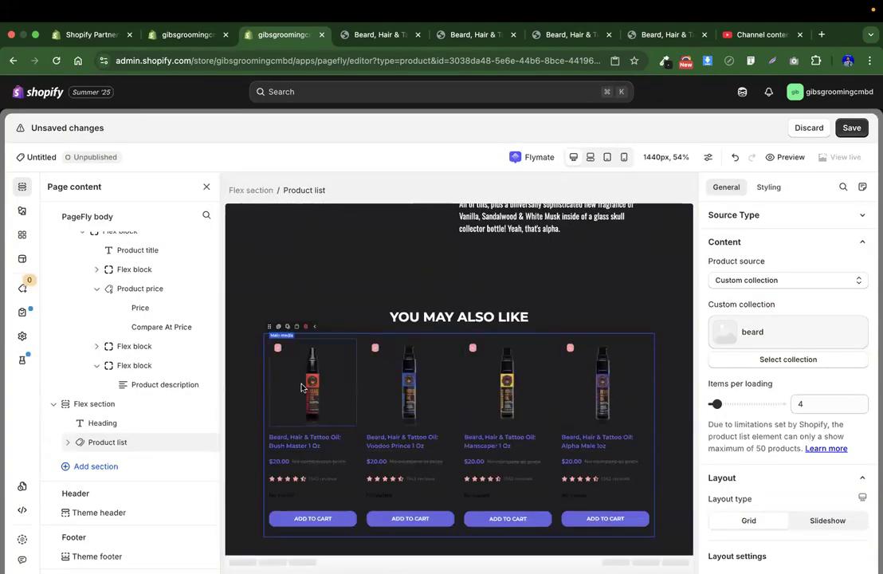
{"action": "left_click", "coordinate": [278, 349]}
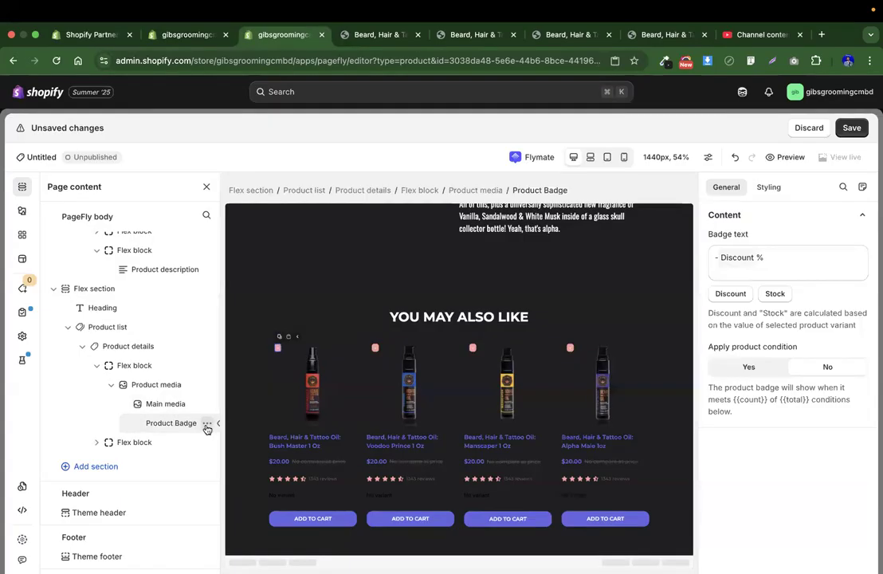
{"action": "left_click", "coordinate": [205, 424]}
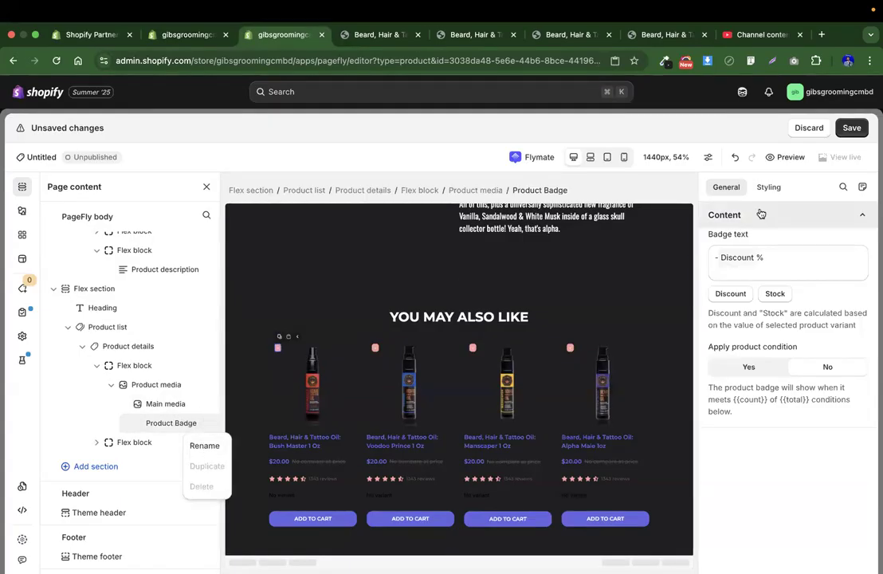
{"action": "left_click_drag", "start_coordinate": [824, 260], "coordinate": [646, 258]}
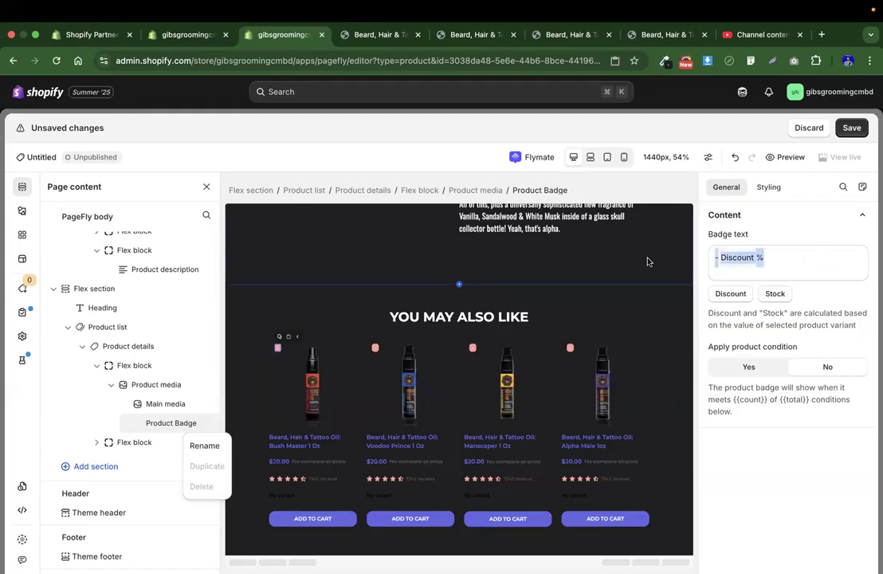
{"action": "key", "text": "BackSpace"}
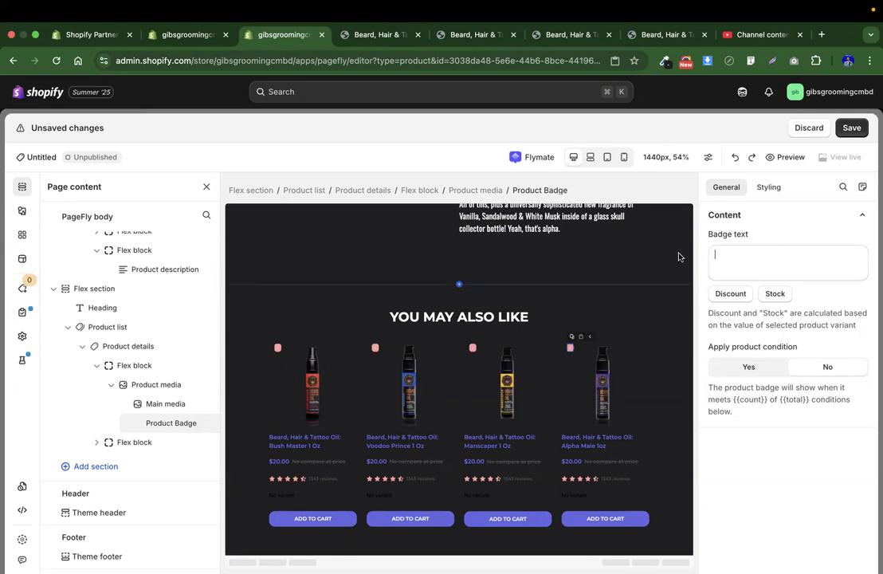
Save the page with the title "Beard, Hair & Tattoo Oil: Alpha Male 1oz", copied from the matching product page on the Gibs Grooming site
{"action": "left_click", "coordinate": [851, 128]}
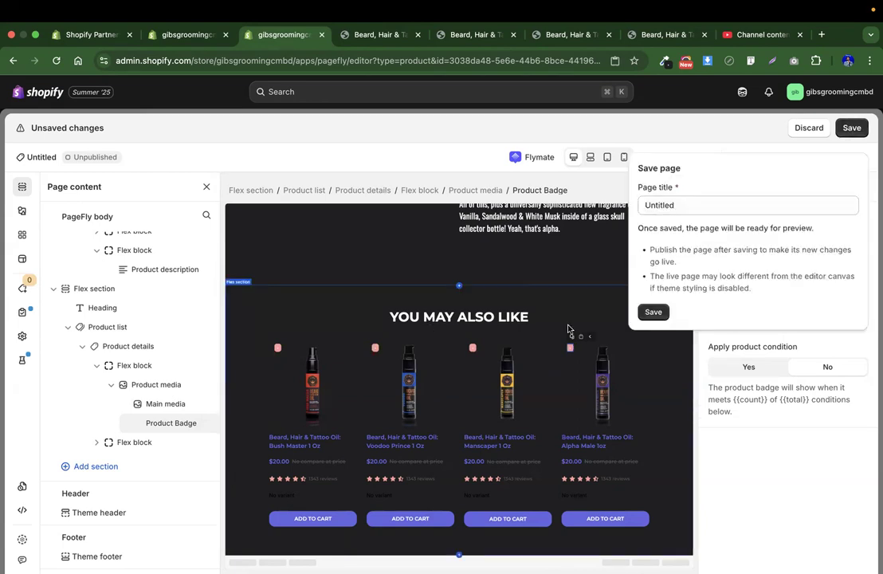
{"action": "left_click", "coordinate": [808, 127]}
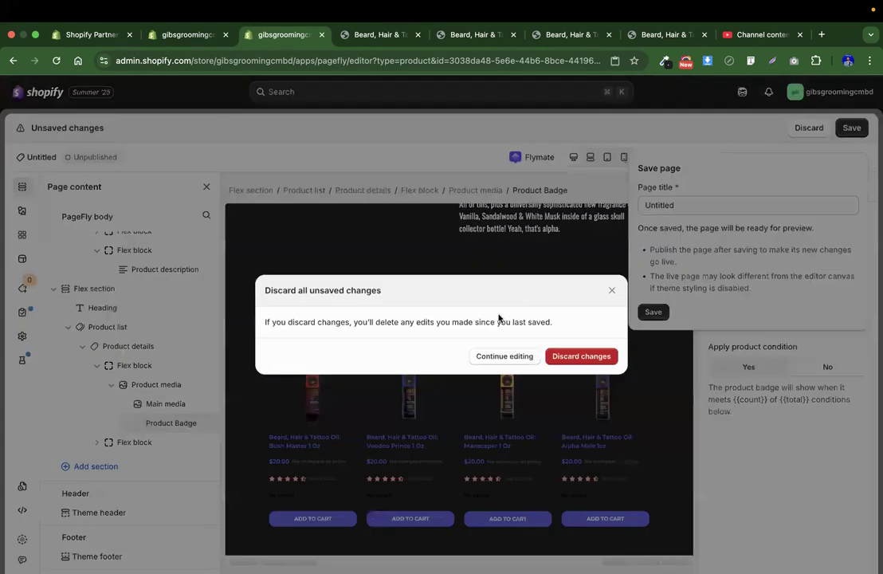
{"action": "left_click", "coordinate": [610, 292]}
{"action": "double_click", "coordinate": [710, 206]}
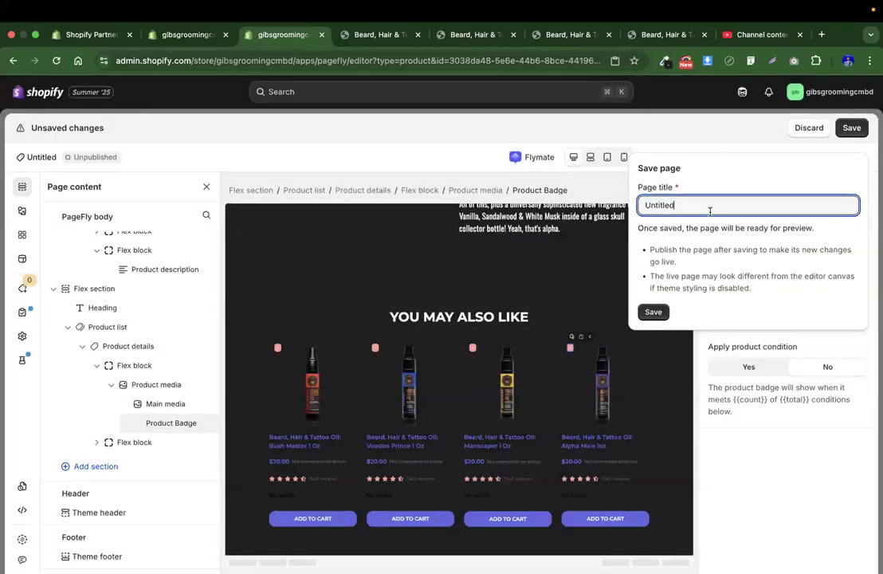
{"action": "left_click", "coordinate": [549, 34]}
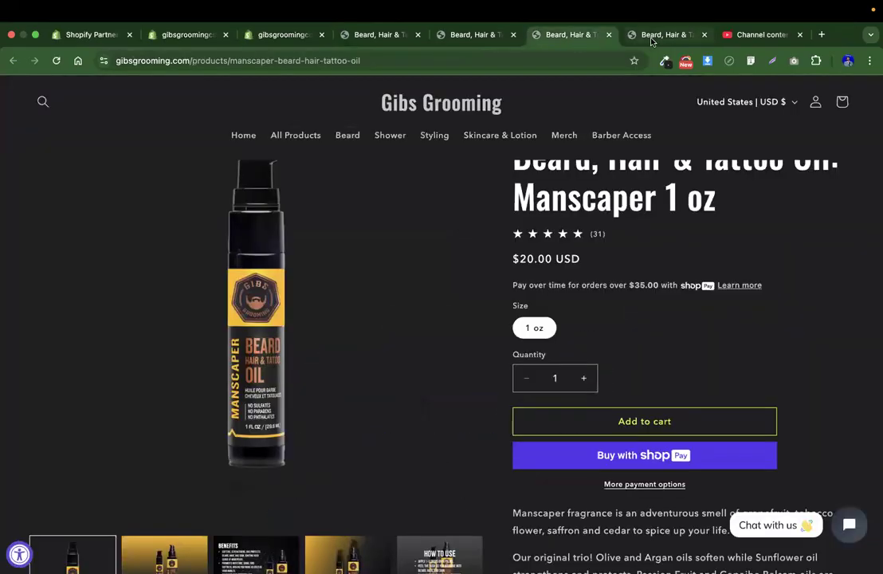
{"action": "left_click", "coordinate": [662, 35]}
{"action": "left_click_drag", "start_coordinate": [621, 285], "coordinate": [509, 276]}
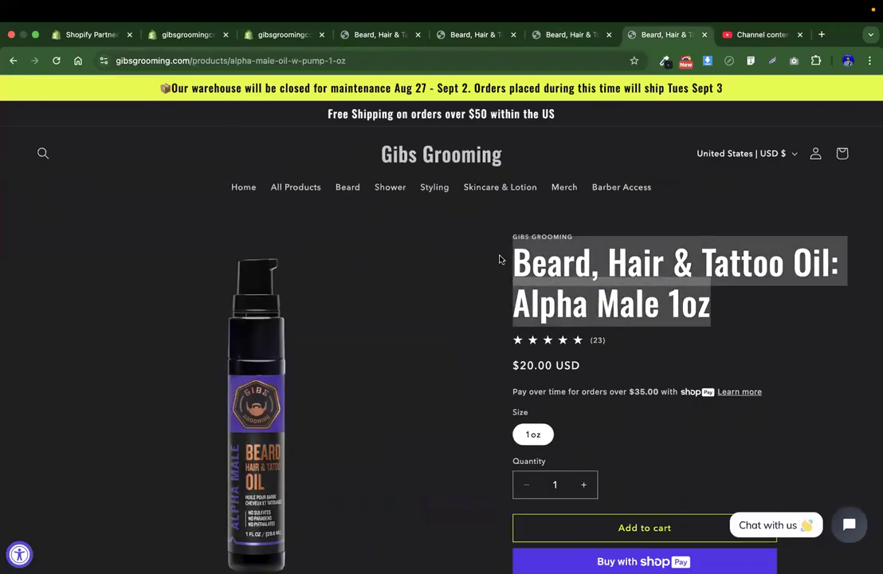
{"action": "left_click", "coordinate": [279, 34]}
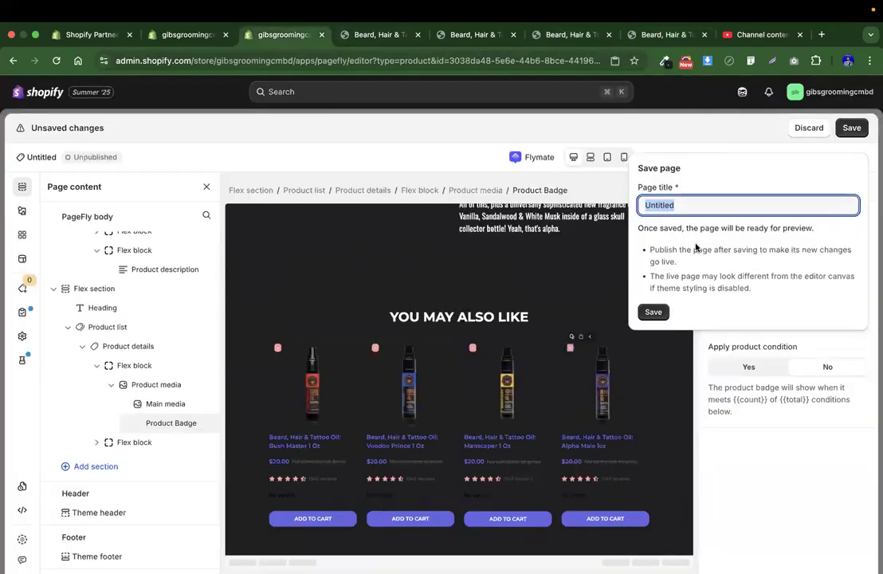
{"action": "key", "text": "super+v"}
{"action": "left_click", "coordinate": [652, 312]}
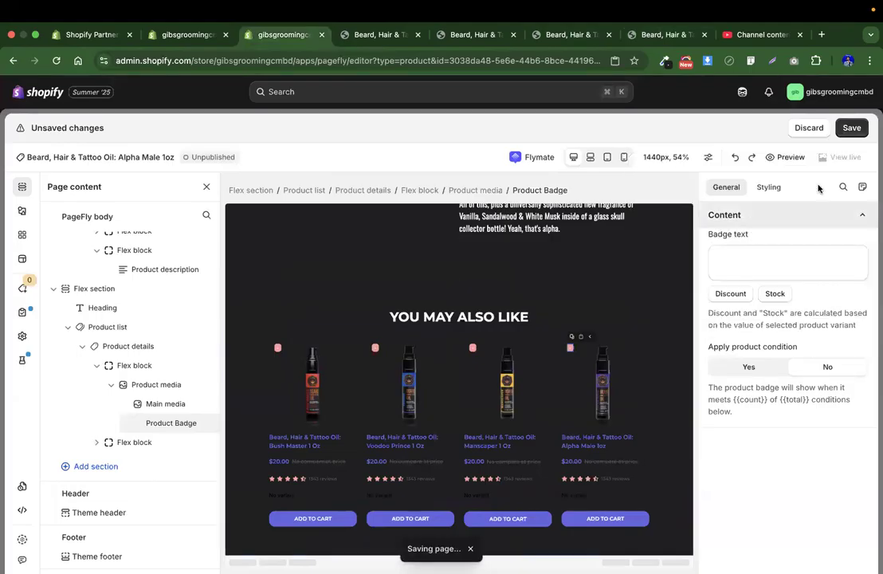
{"action": "left_click", "coordinate": [857, 130]}
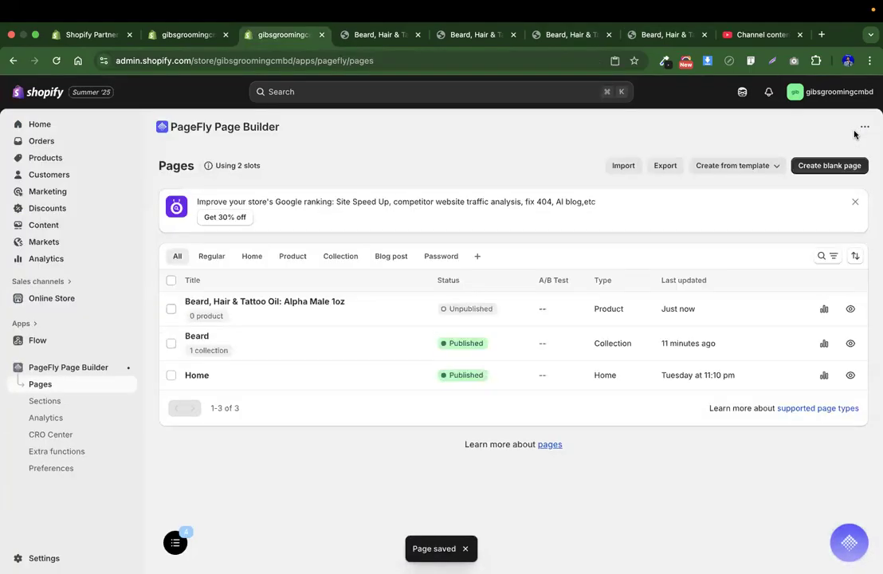
Reopen the saved Alpha Male 1oz page, assign it to the product "Beard, Hair & Tattoo Oil: Alpha Male 1oz" and publish it
{"action": "left_click", "coordinate": [334, 301]}
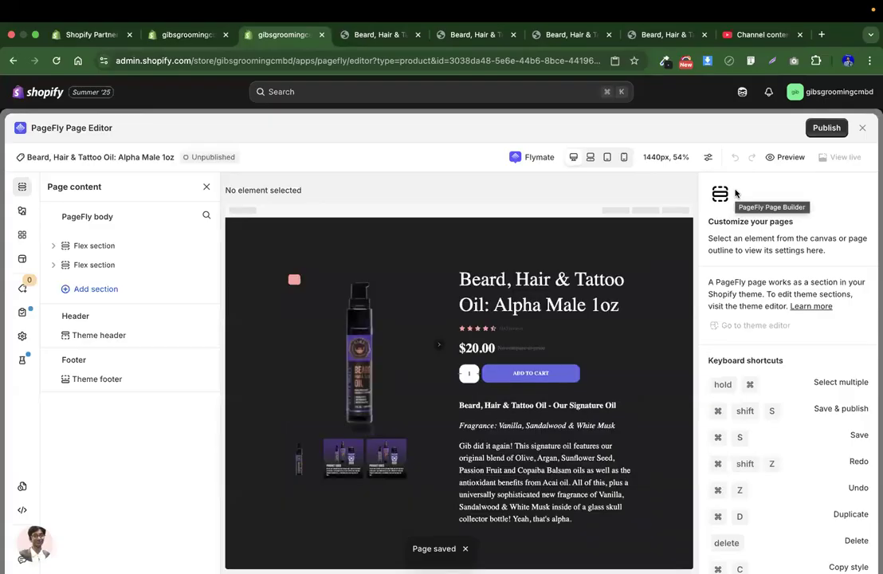
{"action": "scroll", "coordinate": [516, 387], "scroll_direction": "down", "scroll_amount": 5}
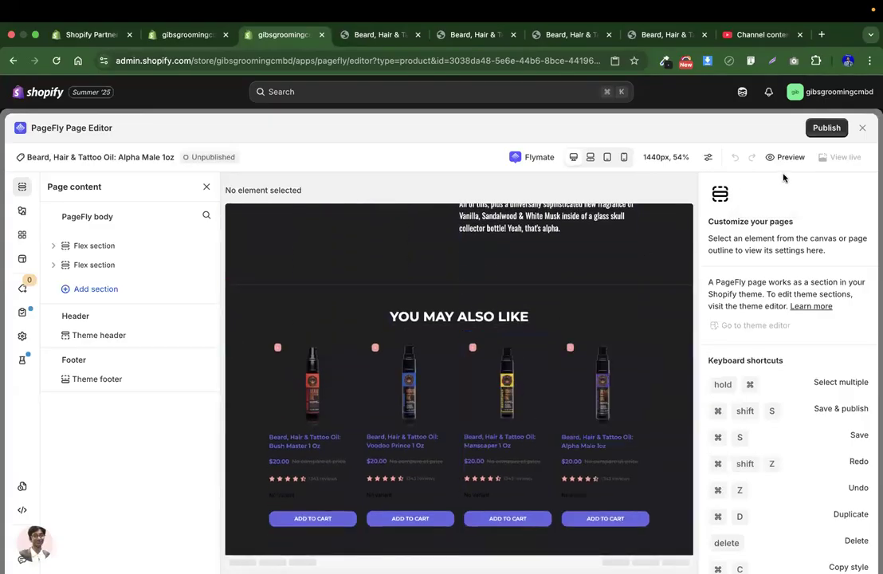
{"action": "left_click", "coordinate": [811, 131]}
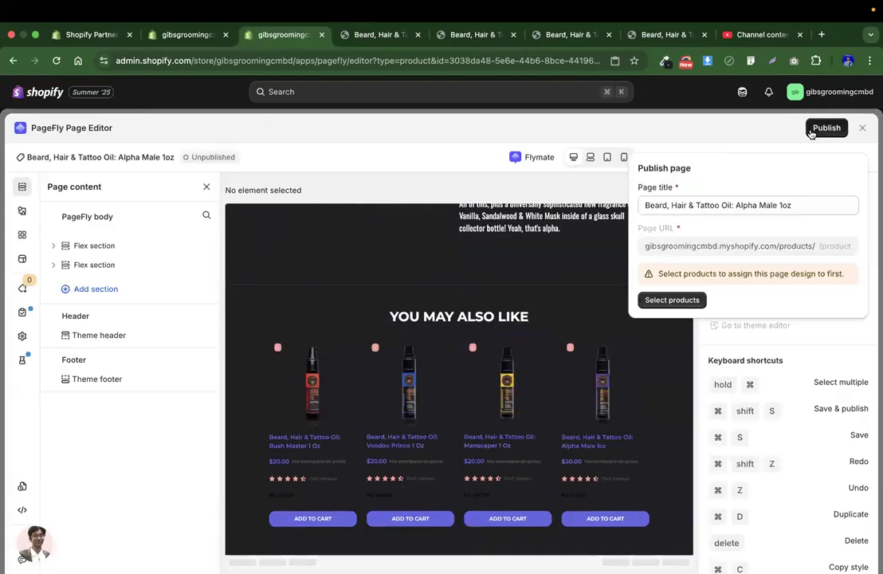
{"action": "left_click", "coordinate": [670, 301]}
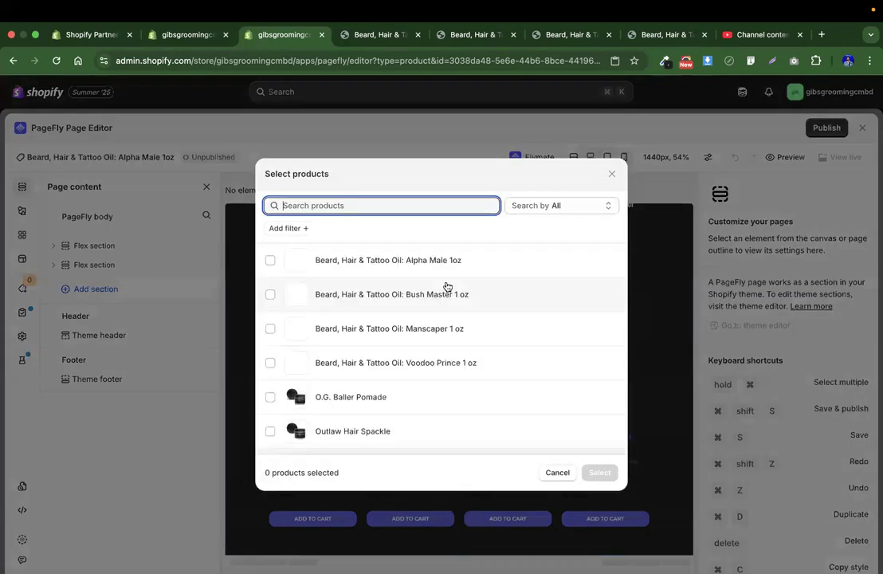
{"action": "left_click", "coordinate": [345, 267]}
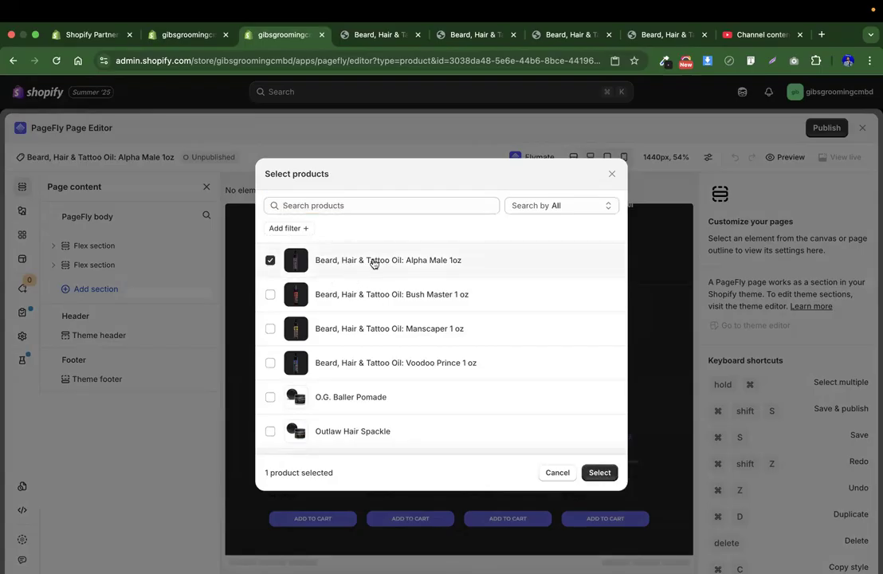
{"action": "left_click", "coordinate": [598, 472]}
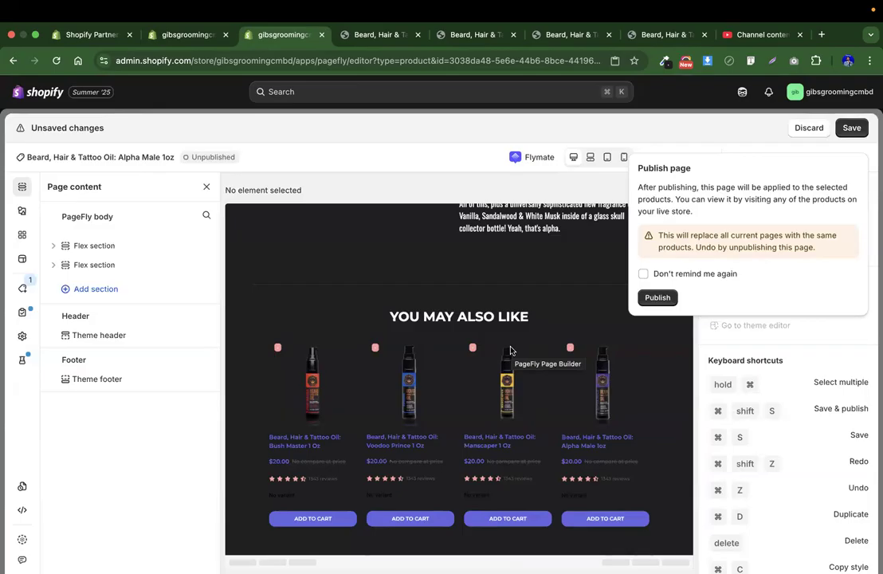
{"action": "left_click", "coordinate": [662, 297]}
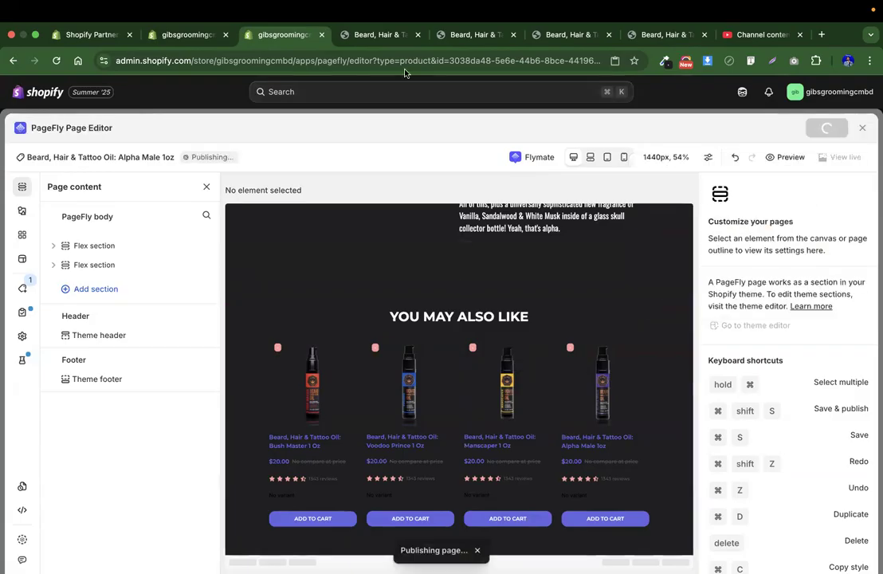
{"action": "left_click", "coordinate": [384, 34]}
{"action": "left_click", "coordinate": [474, 34]}
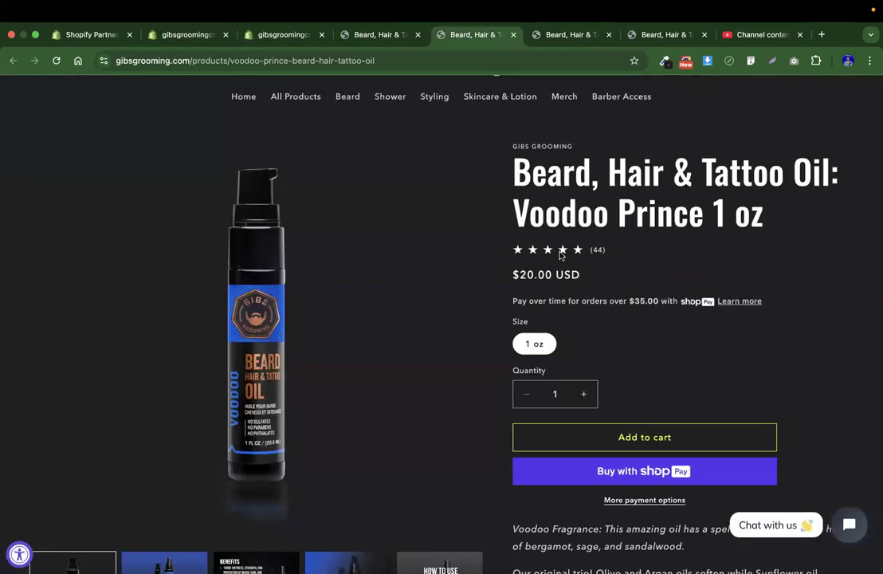
{"action": "left_click", "coordinate": [269, 36]}
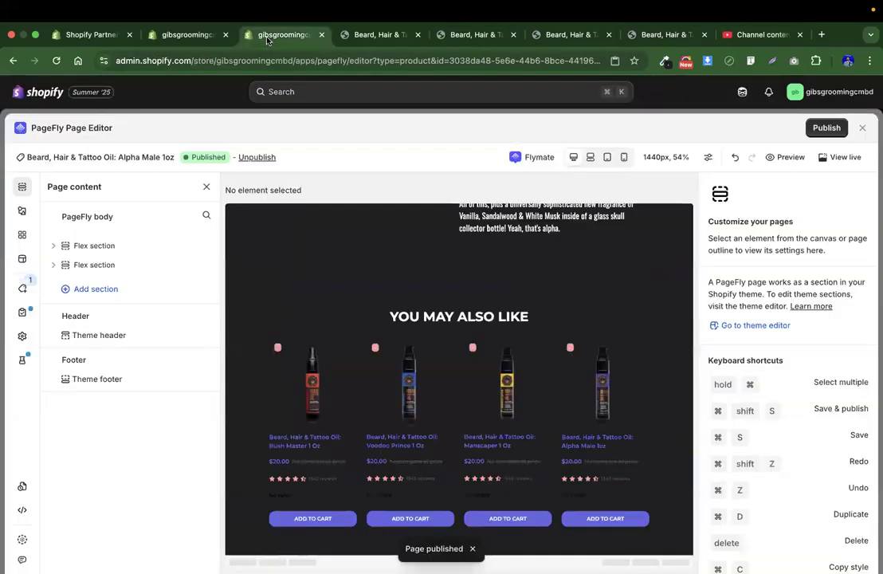
{"action": "scroll", "coordinate": [304, 229], "scroll_direction": "up", "scroll_amount": 5}
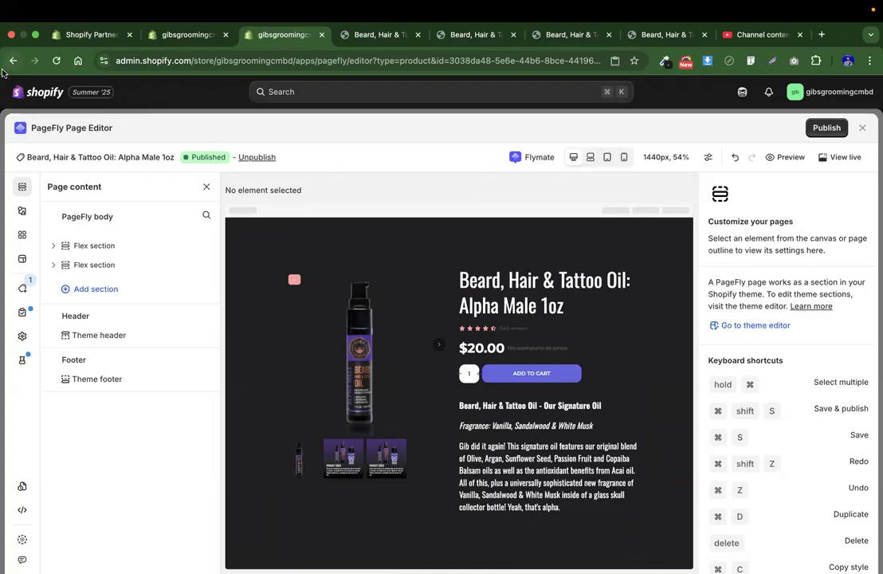
Go to the store's app and sales channel settings and open the Shopify App Store from there
{"action": "left_click", "coordinate": [163, 34]}
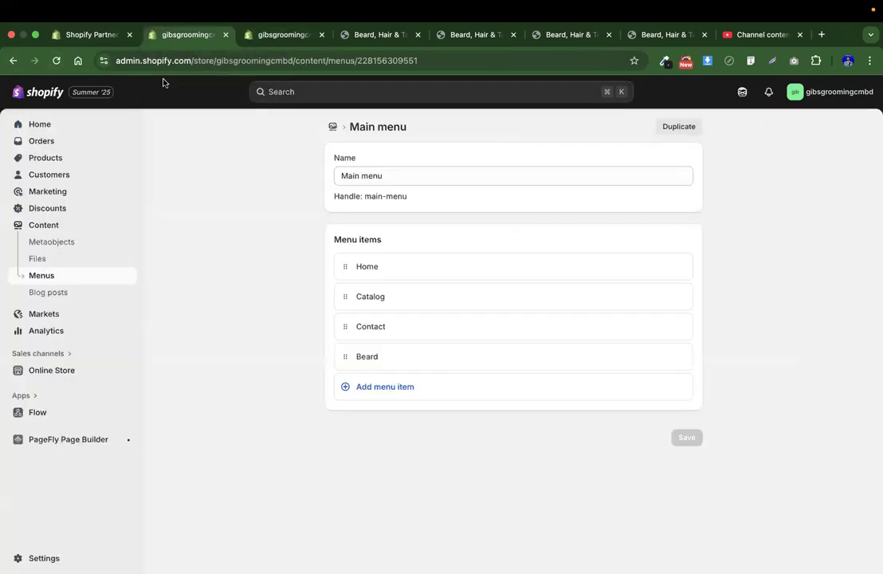
{"action": "left_click", "coordinate": [79, 440]}
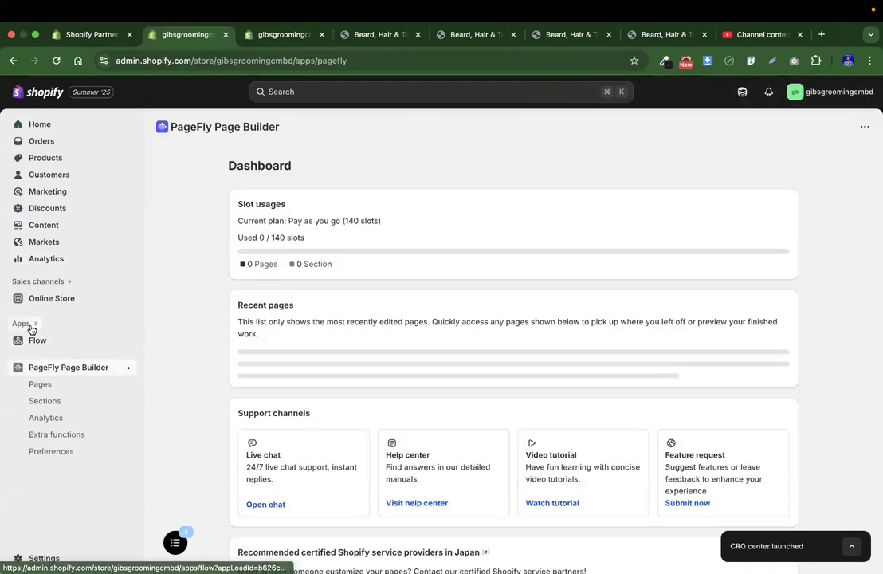
{"action": "left_click", "coordinate": [28, 325]}
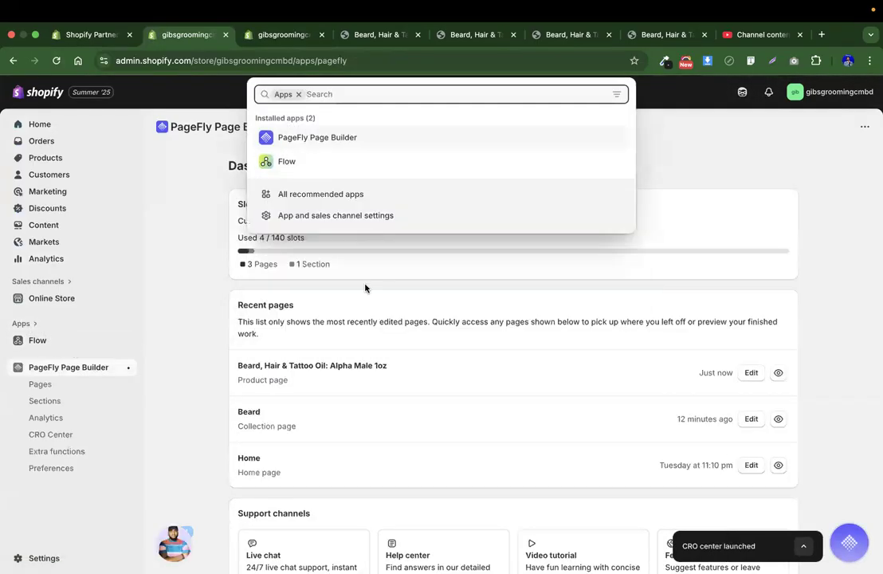
{"action": "left_click", "coordinate": [313, 223]}
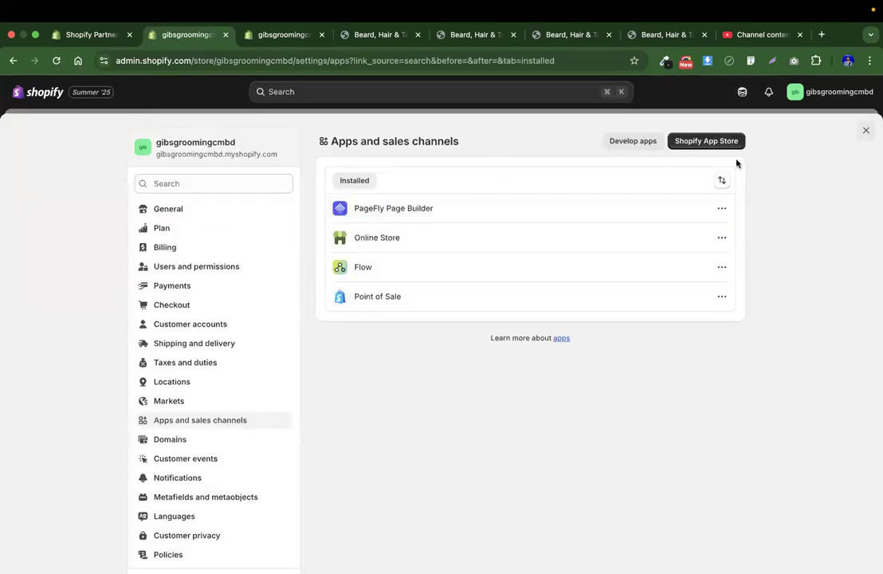
{"action": "left_click", "coordinate": [715, 148]}
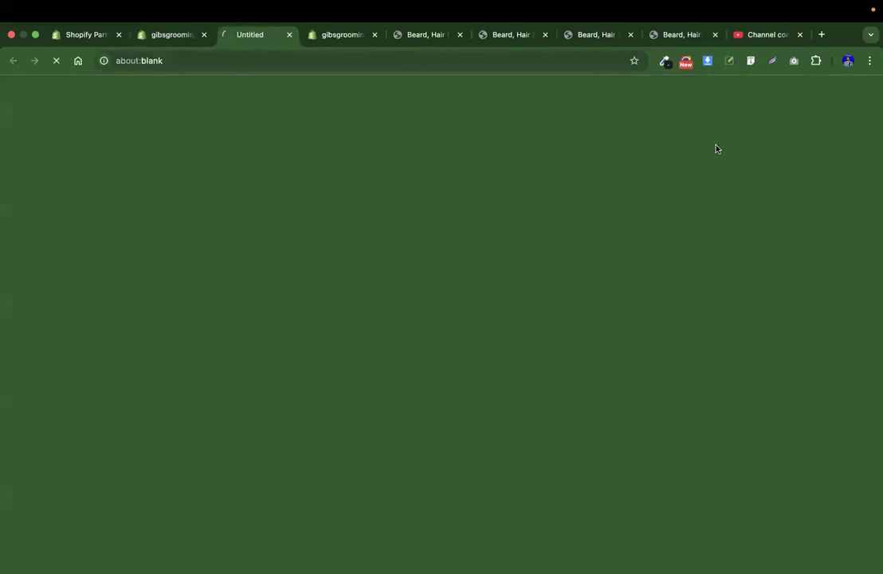
Switch to the Upwork messages, open the unread client conversation and reply "Alright" followed by the client's first name
{"action": "key", "text": "ctrl+Left"}
{"action": "key", "text": "ctrl+Left"}
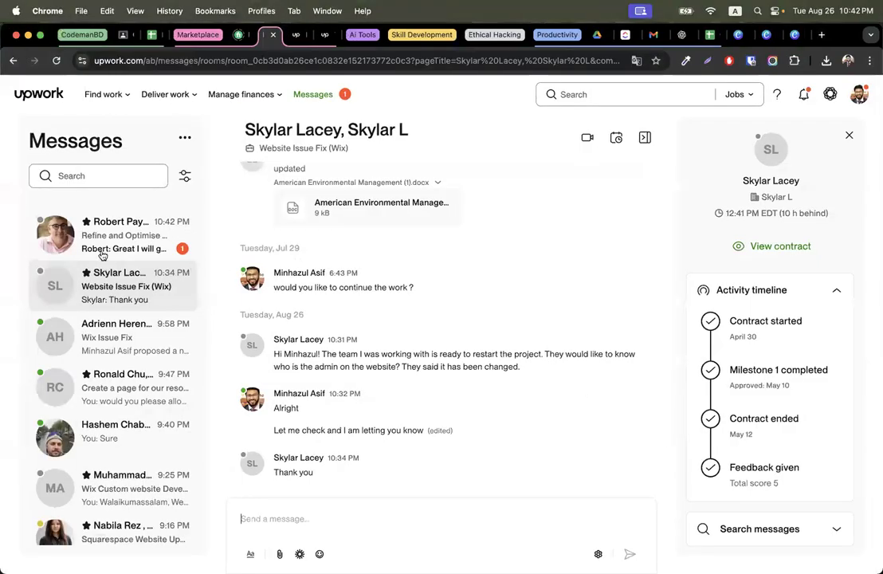
{"action": "left_click", "coordinate": [103, 251]}
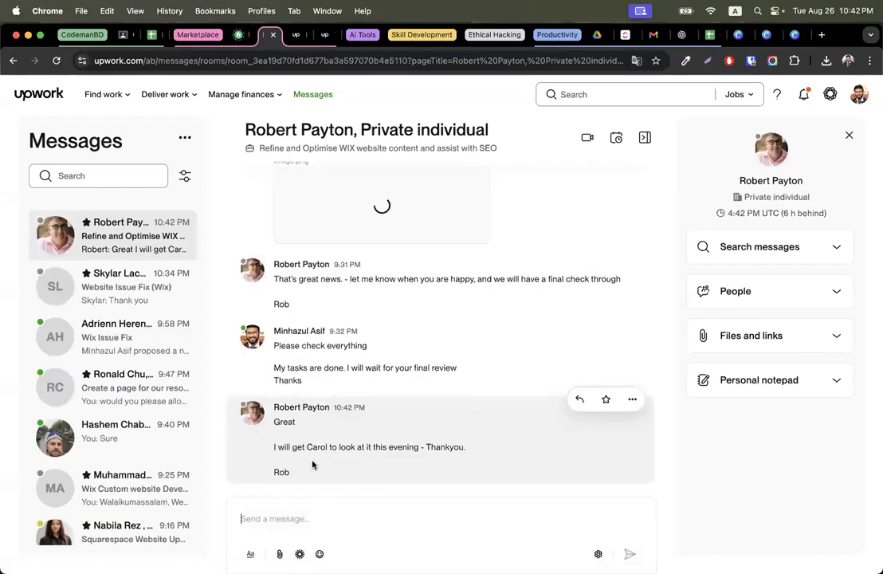
{"action": "type", "text": "Alright Rob"}
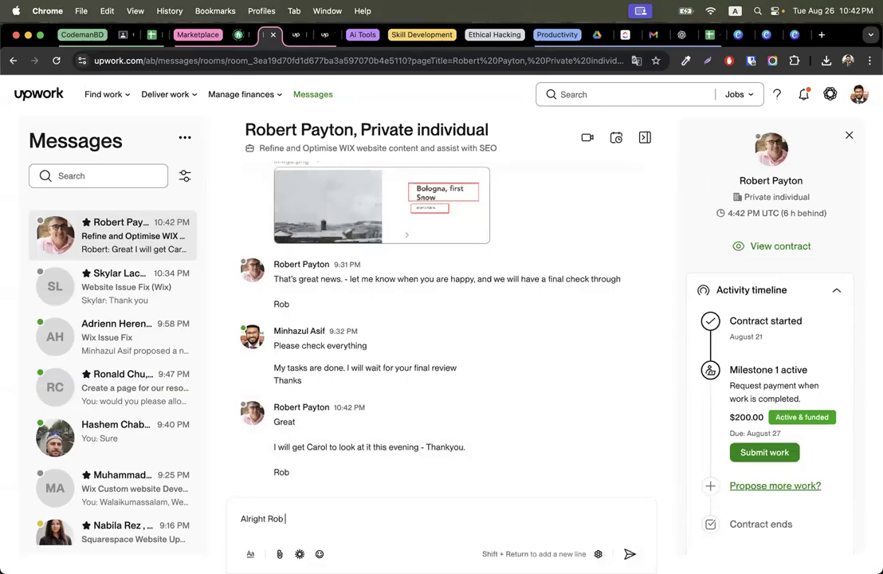
{"action": "key", "text": "Return"}
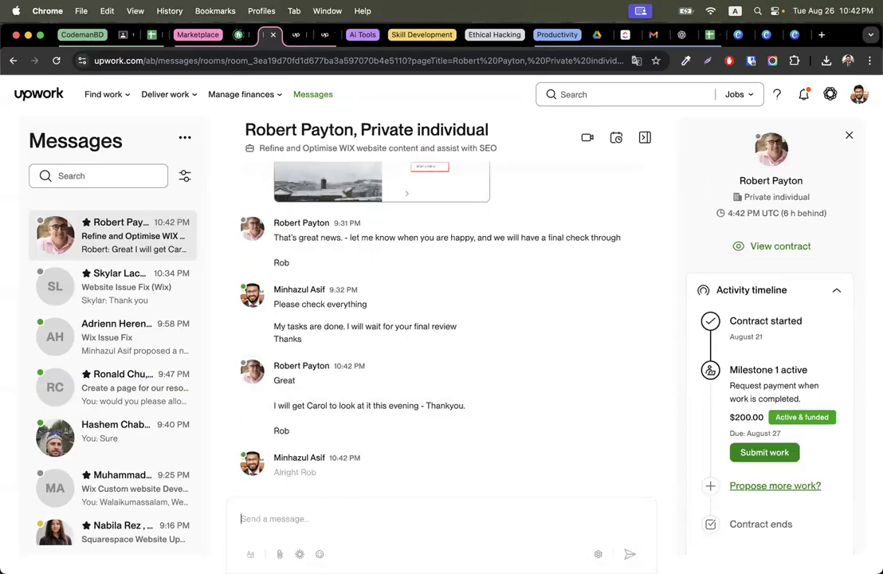
Switch back to the Shopify App Store and install the Judge.me Product Reviews App on the store, granting the requested access
{"action": "key", "text": "ctrl+Right"}
{"action": "key", "text": "ctrl+Right"}
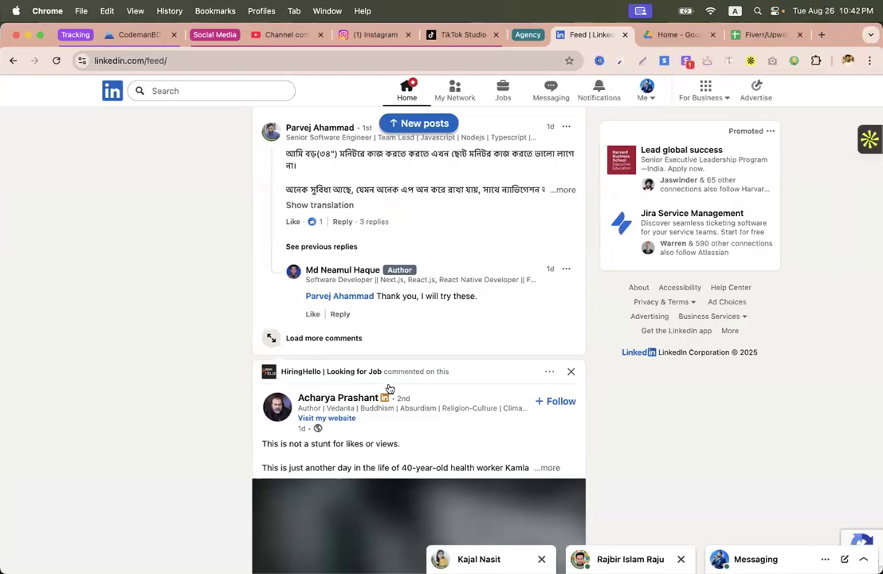
{"action": "scroll", "coordinate": [389, 388], "scroll_direction": "up", "scroll_amount": 15}
{"action": "key", "text": "ctrl+Right"}
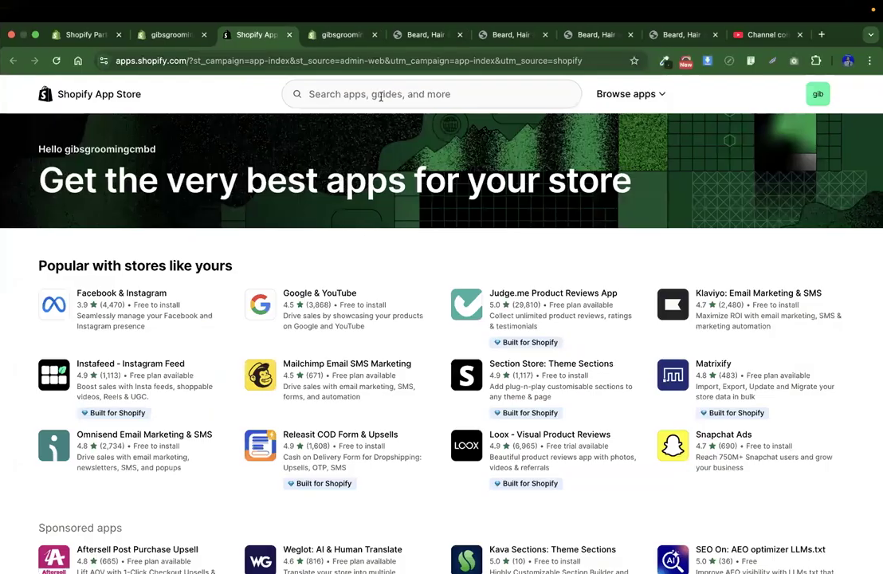
{"action": "left_click", "coordinate": [547, 298]}
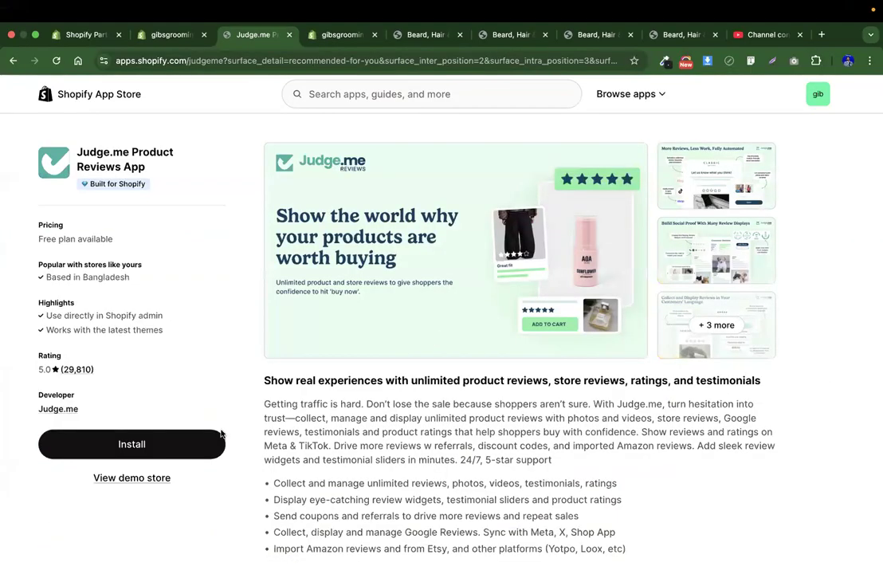
{"action": "left_click", "coordinate": [161, 455]}
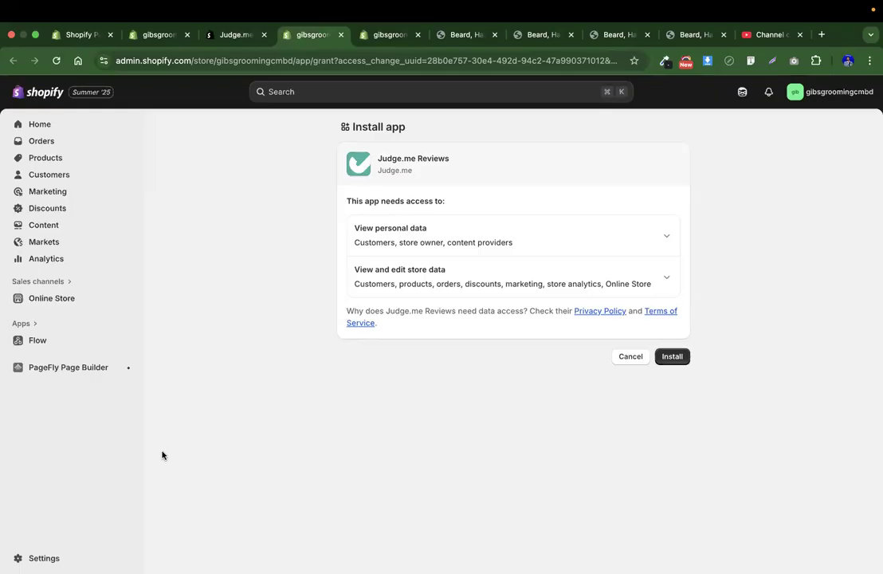
{"action": "left_click", "coordinate": [679, 356]}
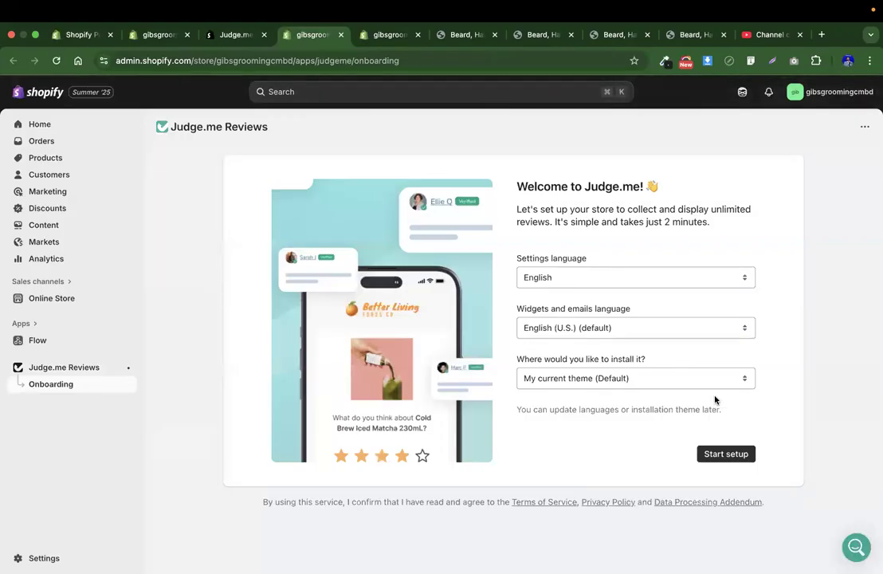
Start the Judge.me setup with the default languages and current theme, enable its app embed in the theme editor and save
{"action": "left_click", "coordinate": [720, 455]}
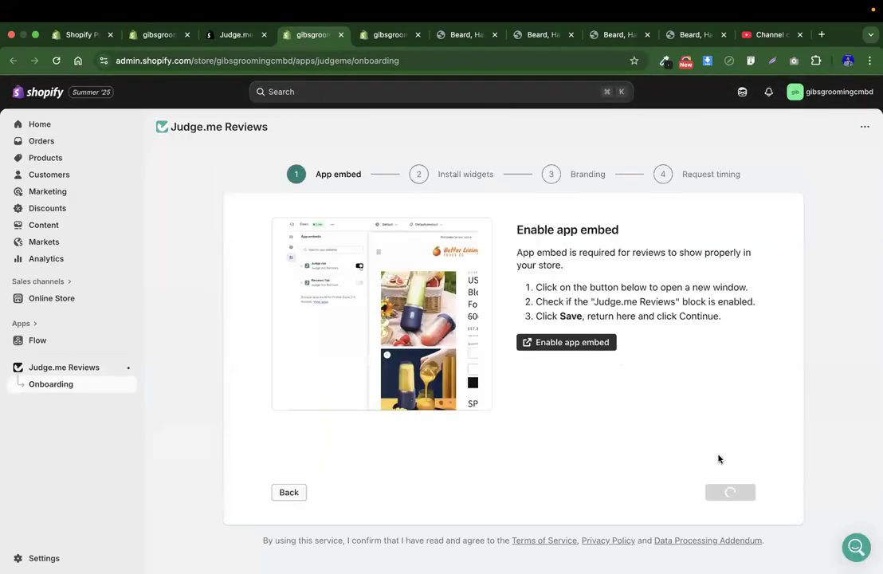
{"action": "left_click", "coordinate": [587, 346]}
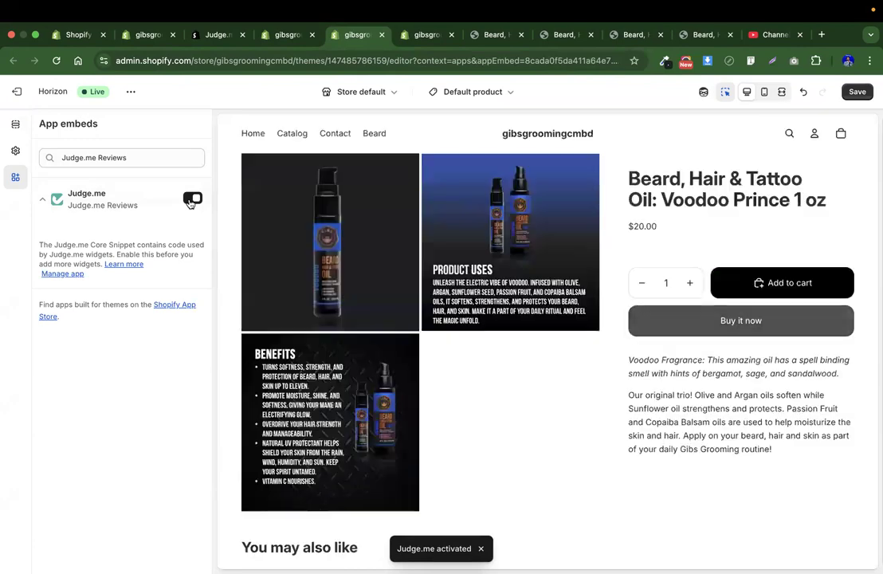
{"action": "left_click", "coordinate": [857, 94]}
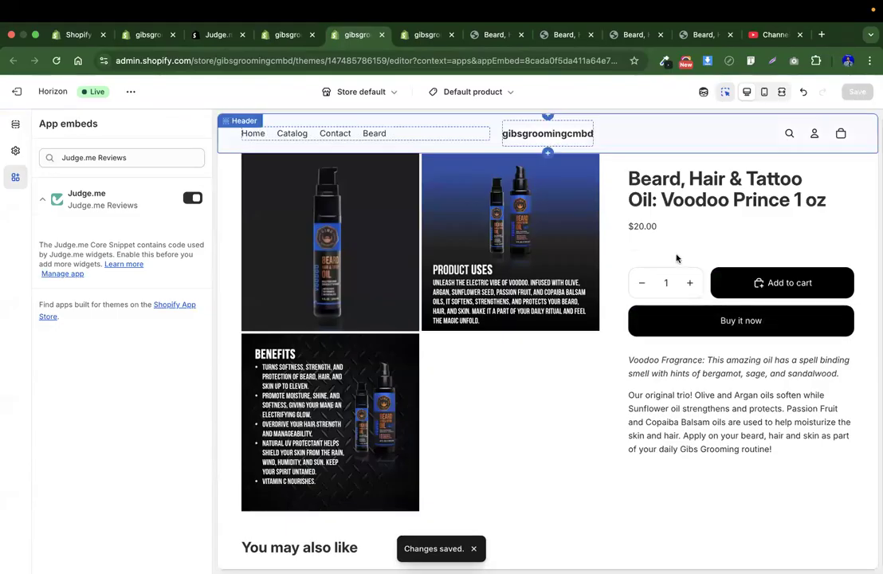
{"action": "key", "text": "ctrl+Left"}
{"action": "key", "text": "ctrl+Left"}
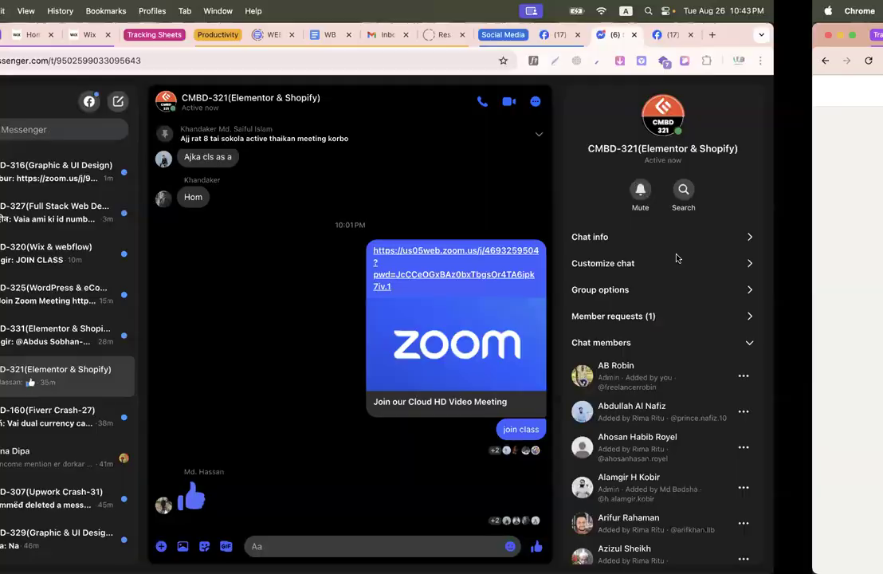
{"action": "key", "text": "ctrl+Left"}
{"action": "key", "text": "ctrl+Right"}
{"action": "key", "text": "ctrl+Right"}
{"action": "key", "text": "ctrl+Right"}
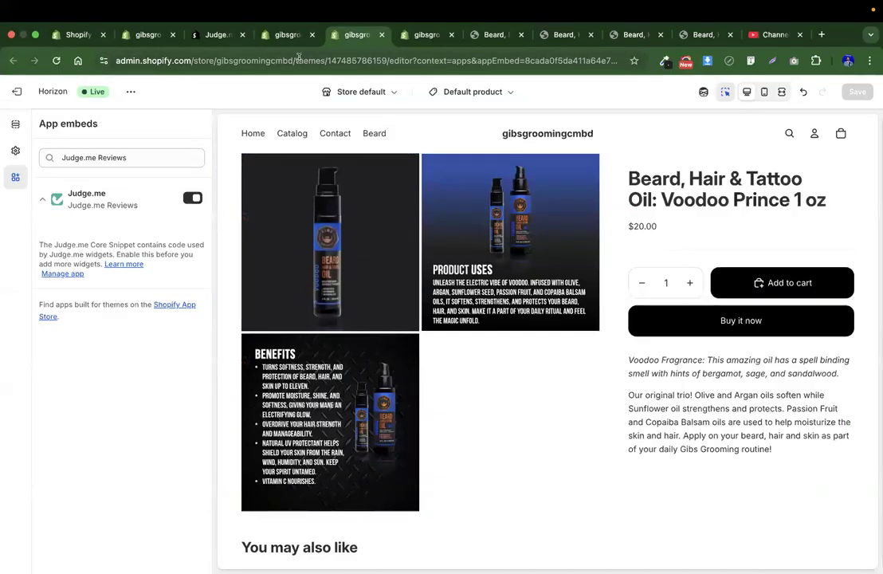
{"action": "left_click", "coordinate": [417, 38]}
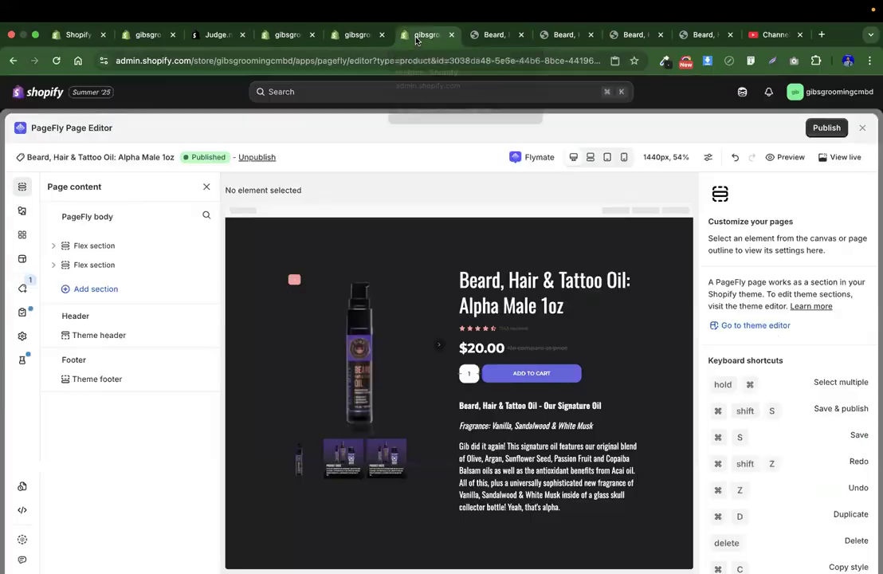
{"action": "left_click", "coordinate": [487, 37]}
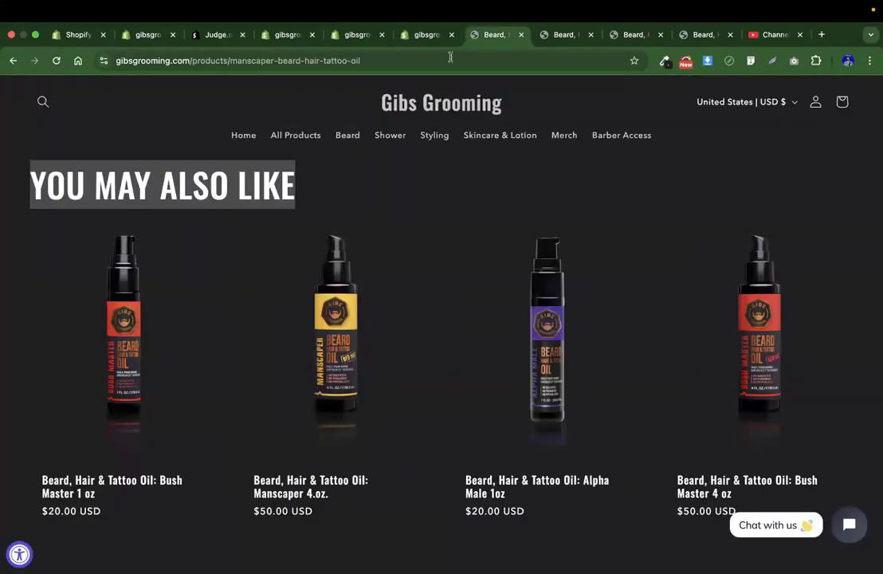
Return to the Judge.me onboarding, continue to the widget installation stage and close the theme editor tab used for the app embed
{"action": "left_click", "coordinate": [212, 40]}
{"action": "left_click", "coordinate": [271, 37]}
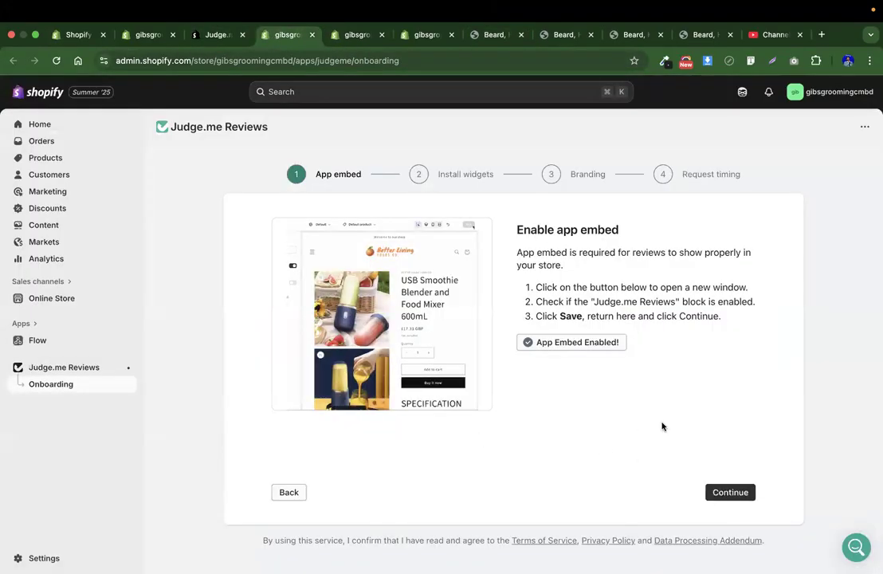
{"action": "left_click", "coordinate": [737, 495]}
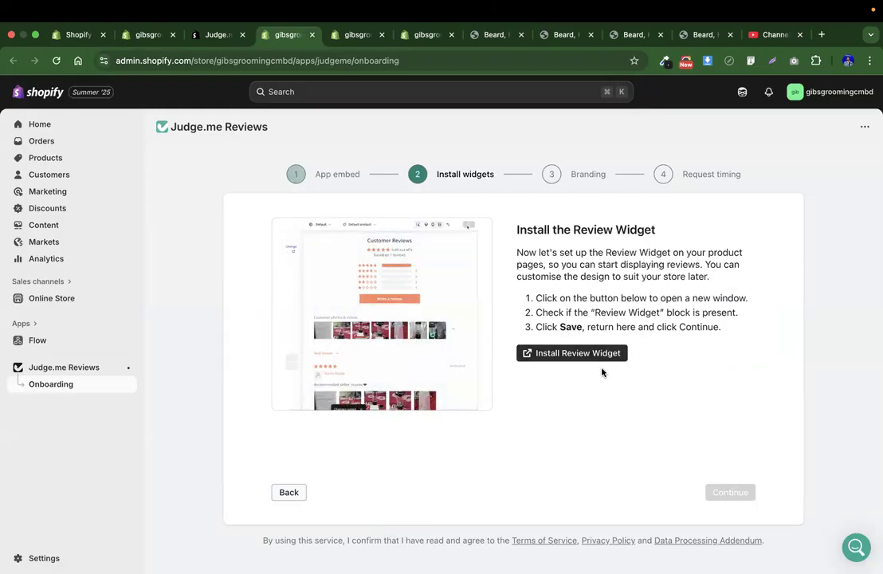
{"action": "left_click", "coordinate": [351, 35]}
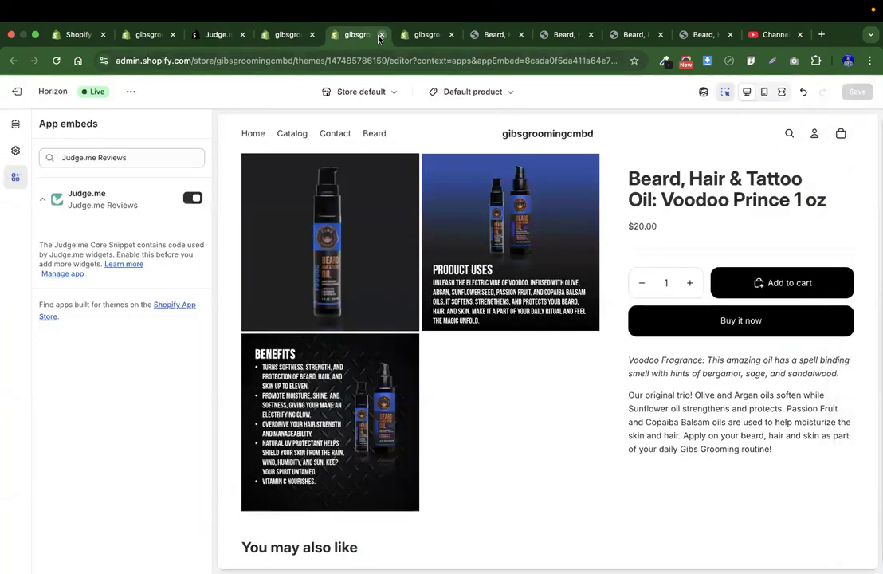
{"action": "left_click", "coordinate": [380, 35]}
{"action": "left_click", "coordinate": [312, 35]}
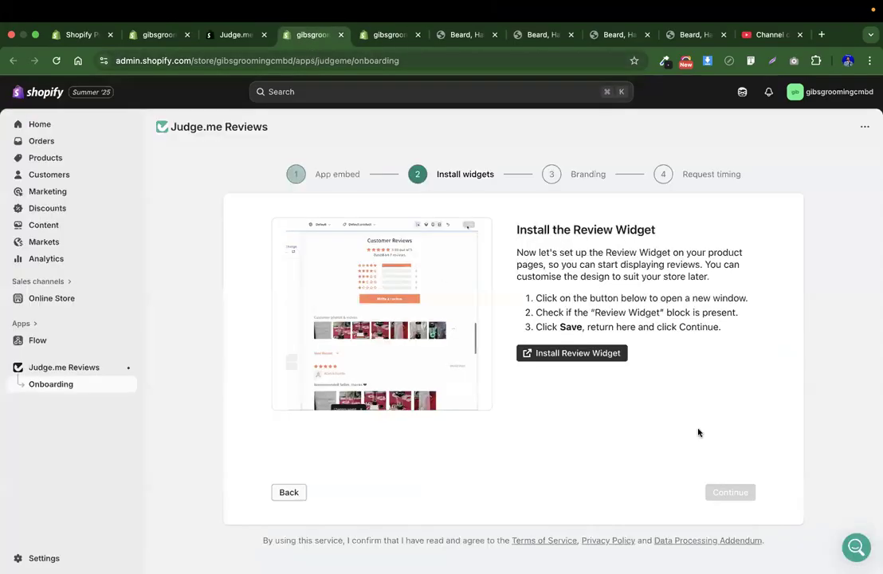
Install the Judge.me Review Widget on the default product template and save the theme
{"action": "left_click", "coordinate": [606, 353]}
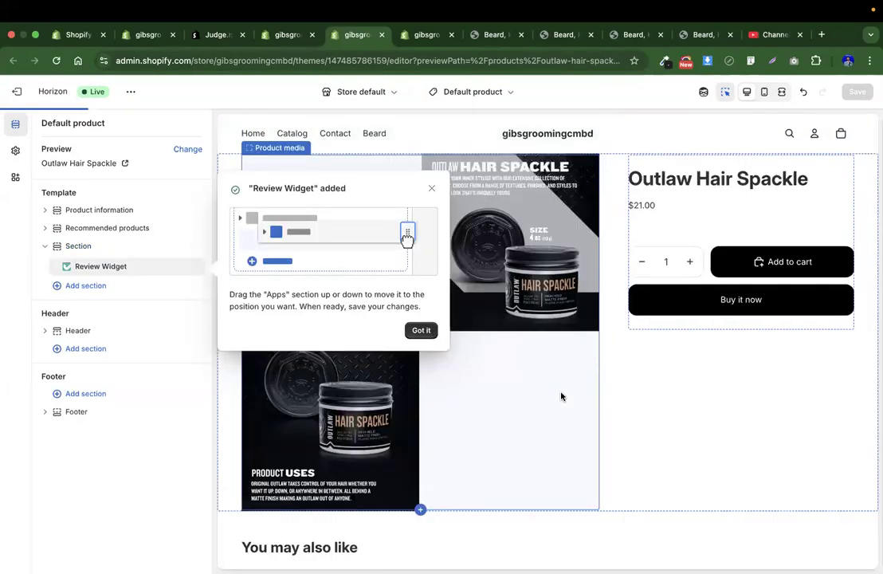
{"action": "scroll", "coordinate": [680, 309], "scroll_direction": "down", "scroll_amount": 10}
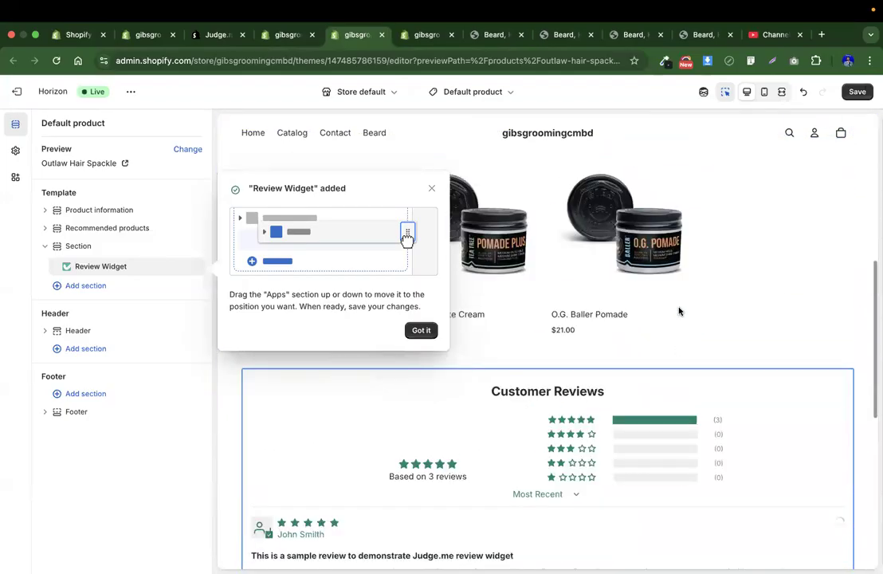
{"action": "scroll", "coordinate": [680, 309], "scroll_direction": "down", "scroll_amount": 3}
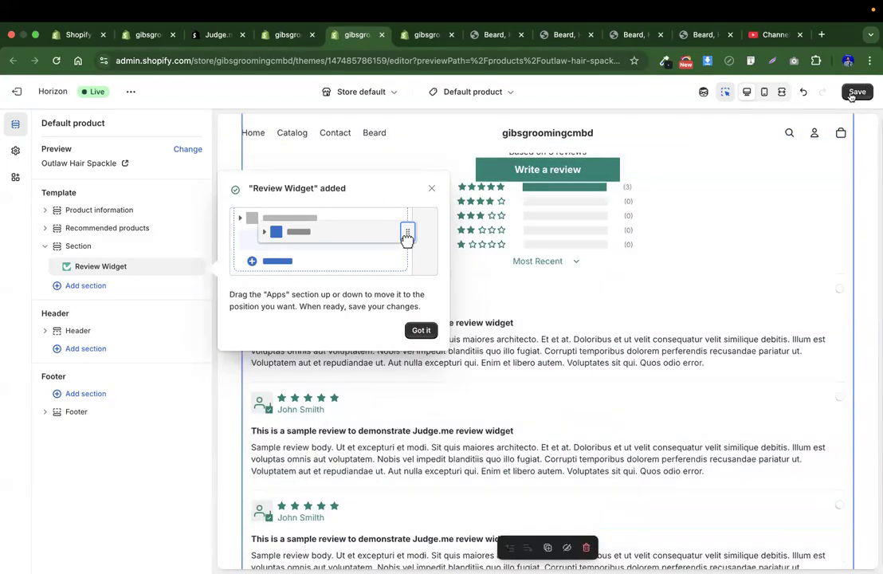
{"action": "left_click", "coordinate": [853, 93]}
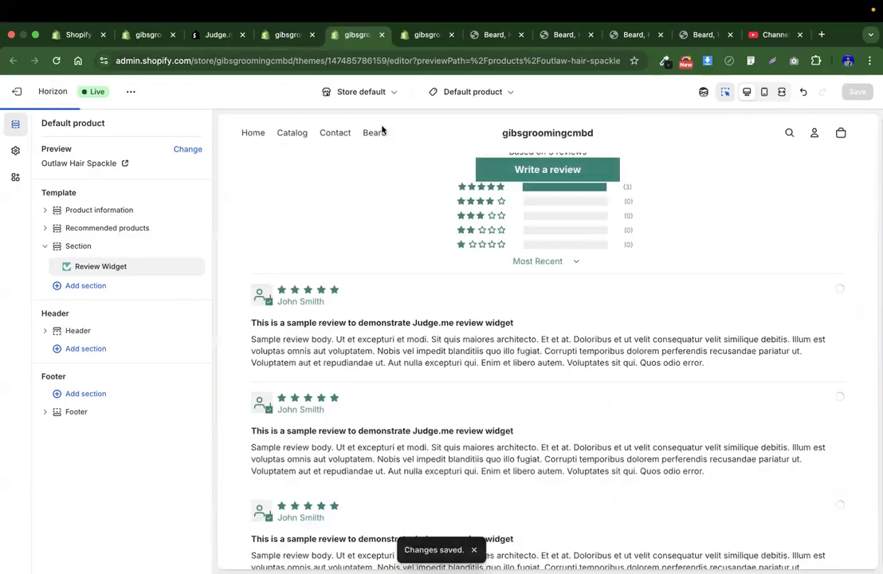
Continue the Judge.me onboarding and add the Star Ratings badge to the default product template, dismissing the placement hint
{"action": "left_click", "coordinate": [278, 38]}
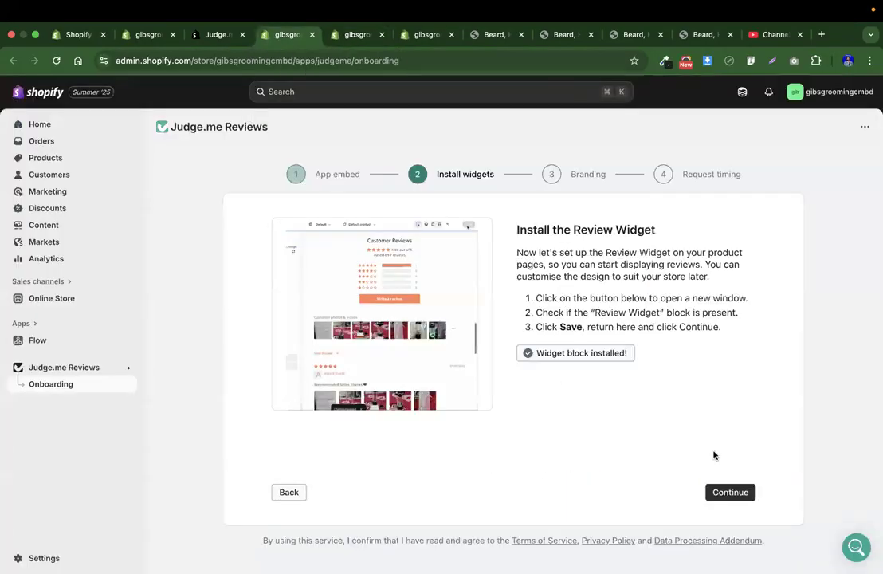
{"action": "left_click", "coordinate": [731, 494]}
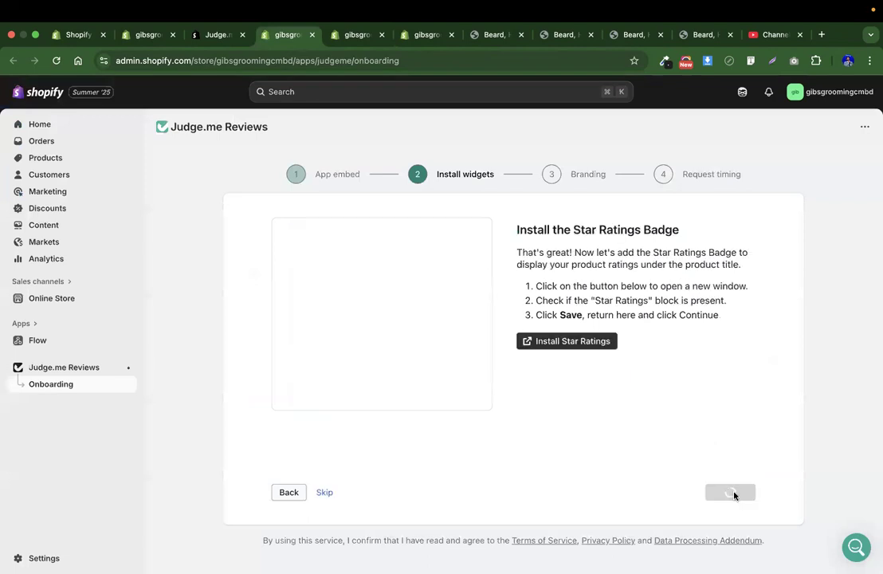
{"action": "left_click", "coordinate": [590, 344]}
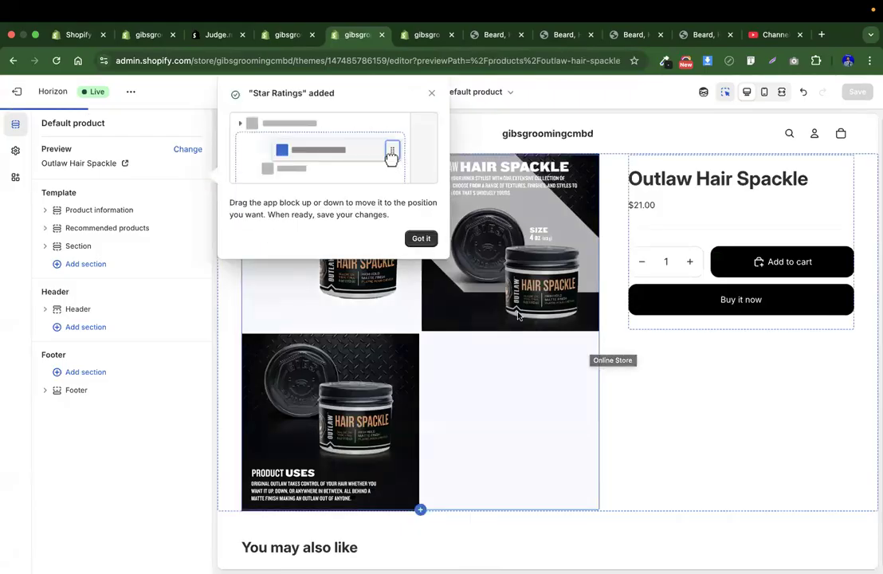
{"action": "left_click", "coordinate": [420, 236]}
{"action": "scroll", "coordinate": [420, 244], "scroll_direction": "down", "scroll_amount": 5}
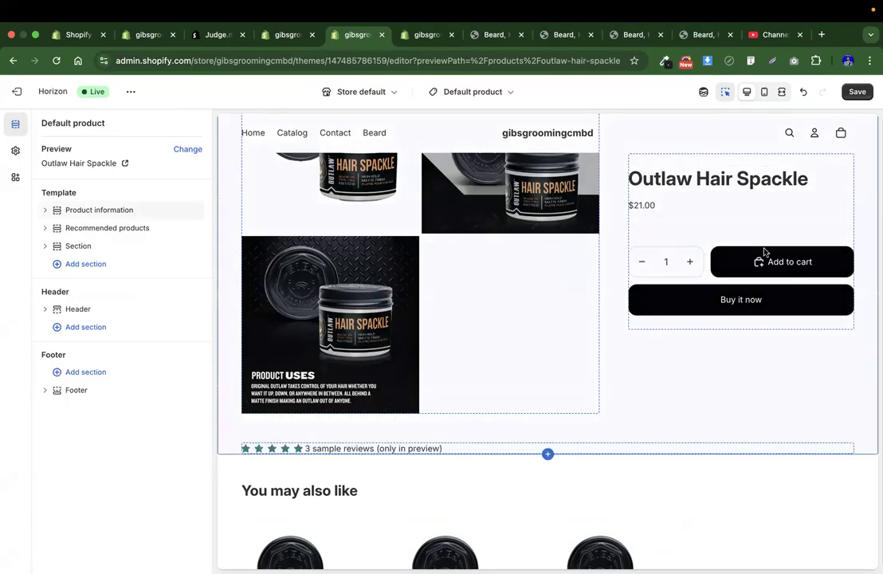
Move the Star Ratings block directly below Price in the product details header, save the theme and check the product preview
{"action": "left_click", "coordinate": [691, 208]}
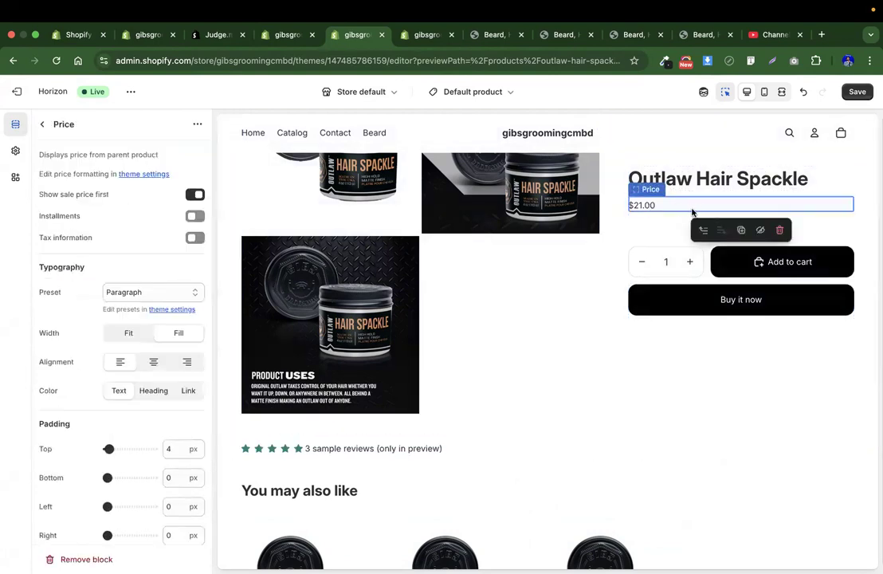
{"action": "left_click", "coordinate": [653, 219]}
{"action": "left_click", "coordinate": [651, 211]}
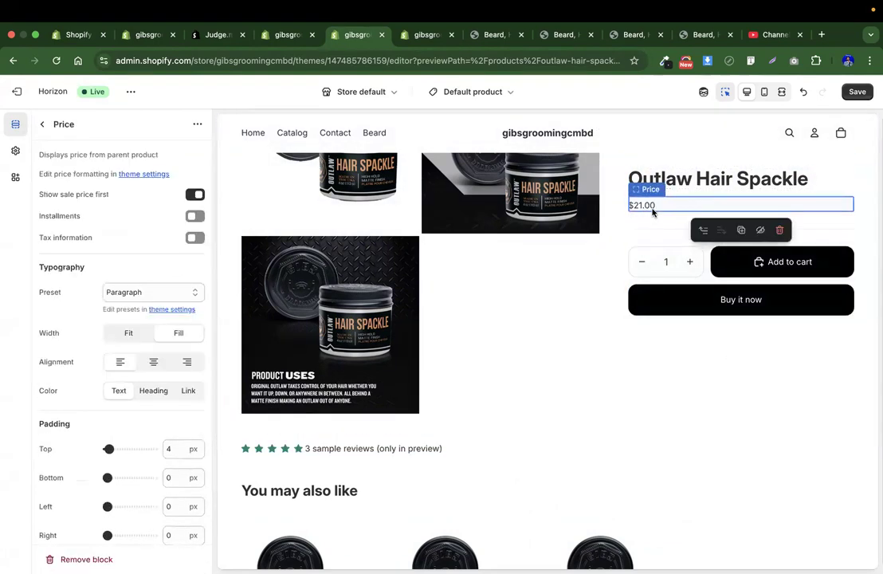
{"action": "left_click", "coordinate": [41, 123]}
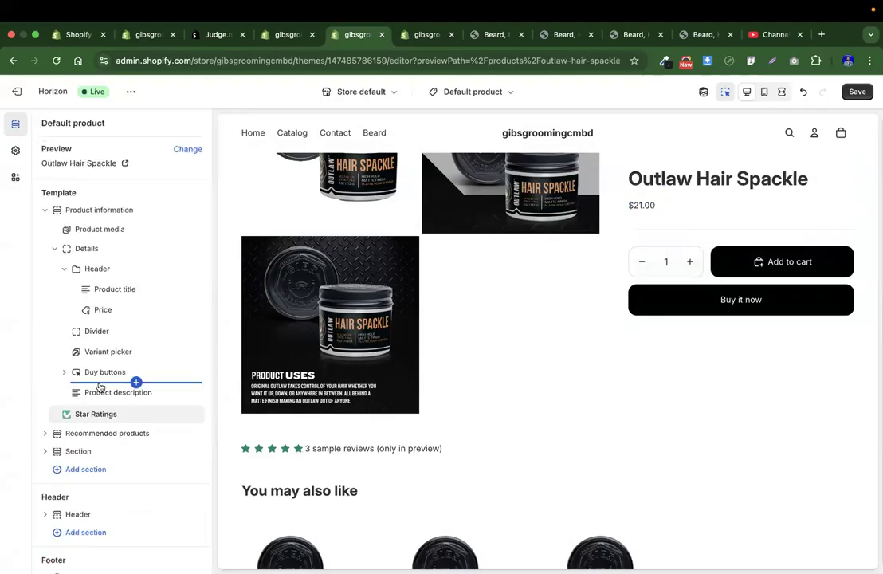
{"action": "scroll", "coordinate": [99, 390], "scroll_direction": "down", "scroll_amount": 1}
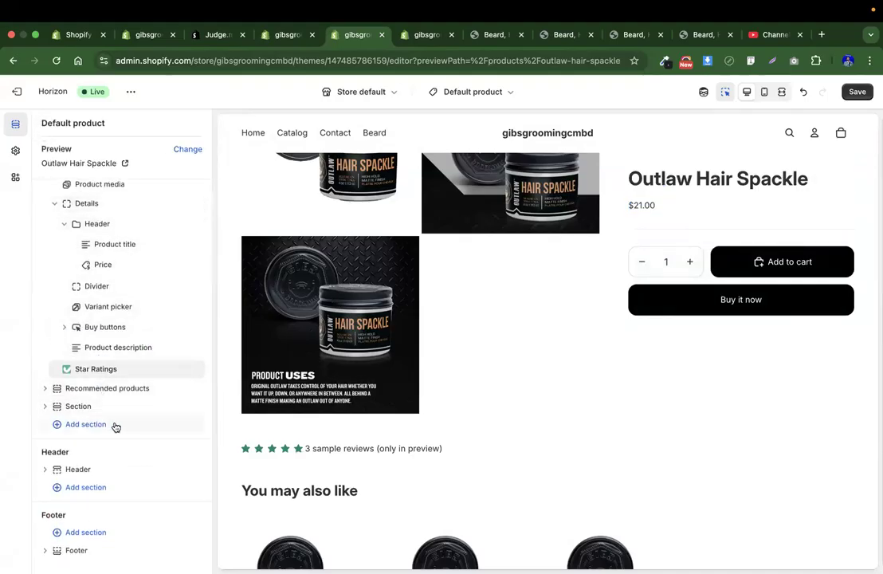
{"action": "scroll", "coordinate": [129, 279], "scroll_direction": "up", "scroll_amount": 1}
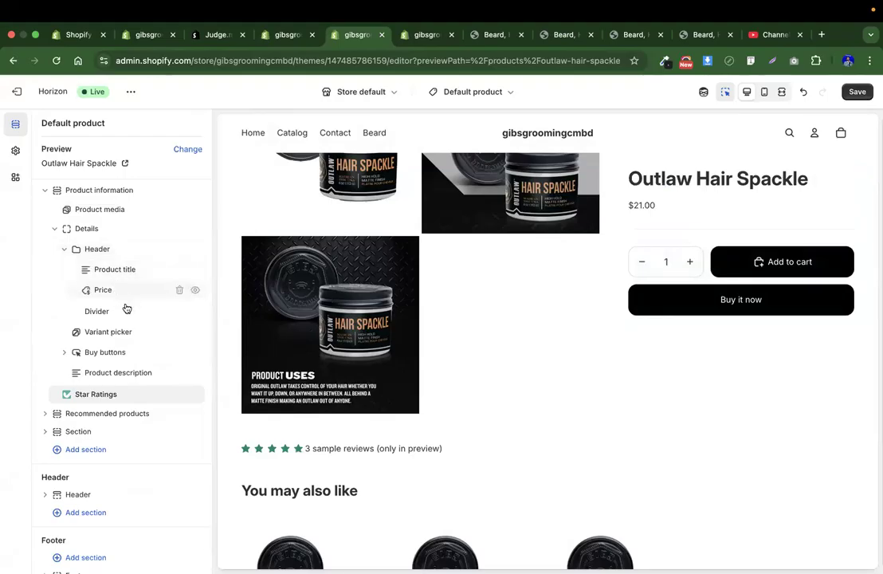
{"action": "left_click", "coordinate": [103, 291]}
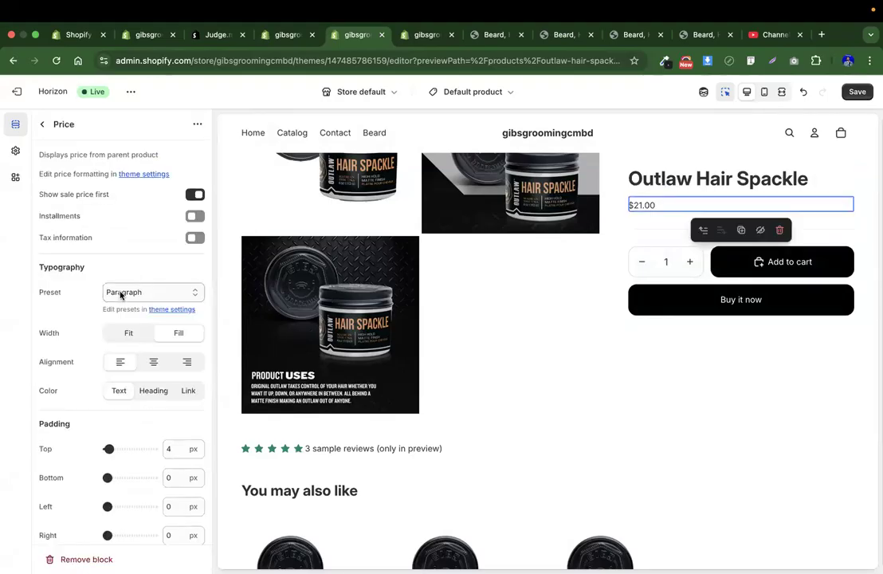
{"action": "left_click", "coordinate": [42, 125]}
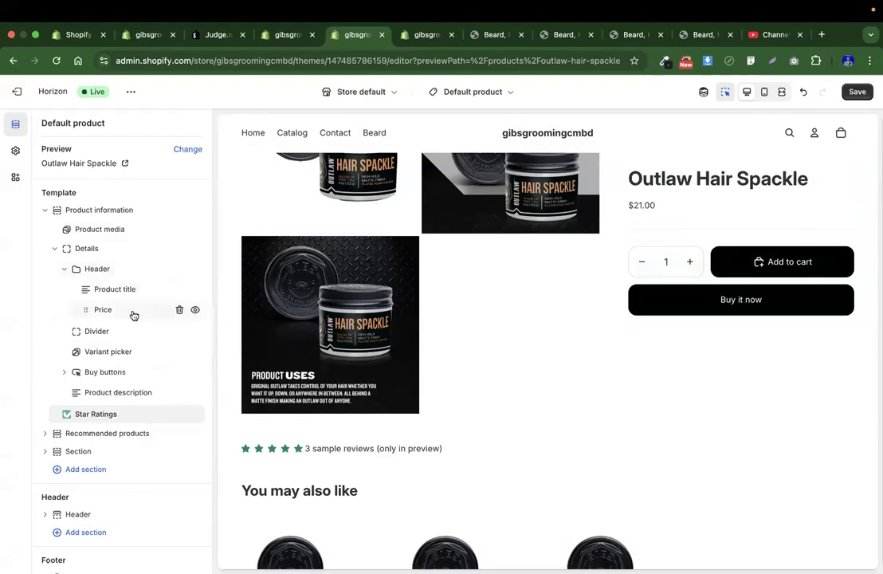
{"action": "scroll", "coordinate": [126, 331], "scroll_direction": "down", "scroll_amount": 2}
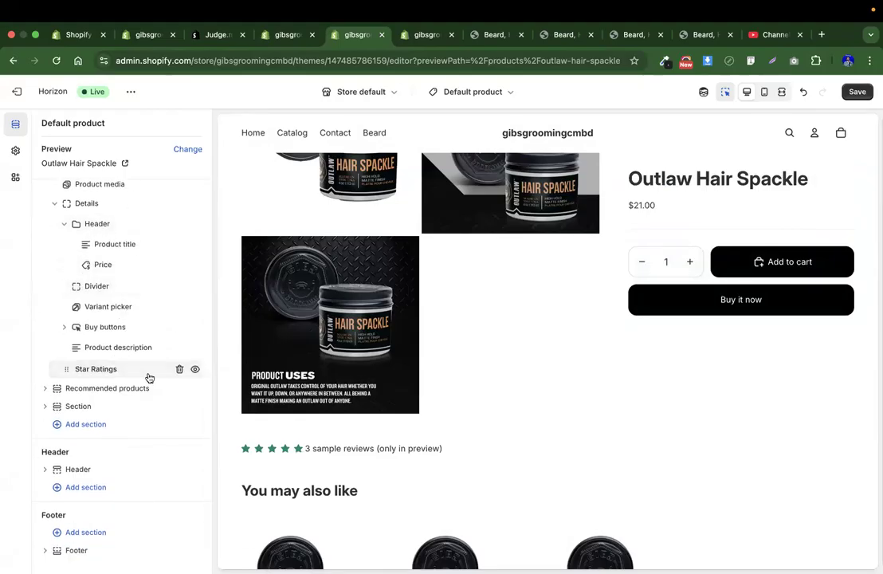
{"action": "left_click_drag", "start_coordinate": [72, 373], "coordinate": [81, 268]}
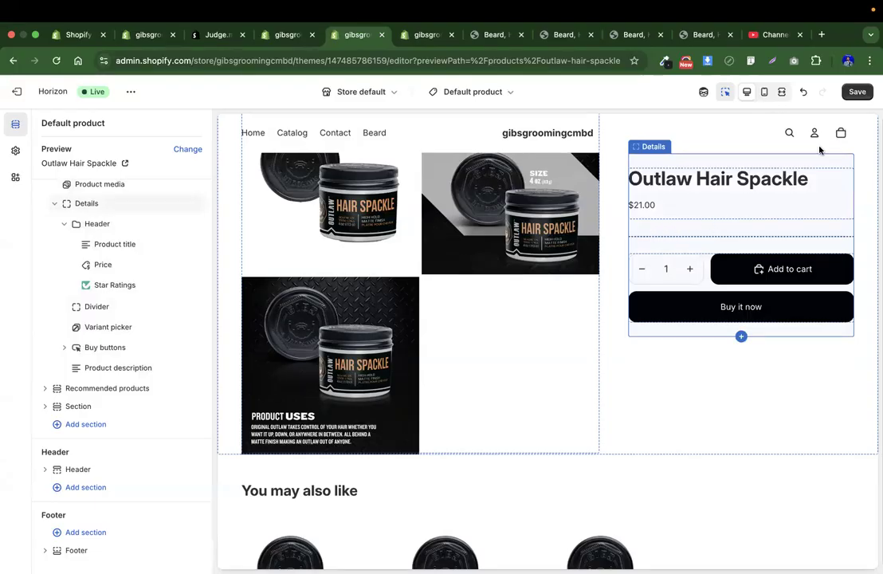
{"action": "left_click", "coordinate": [857, 93]}
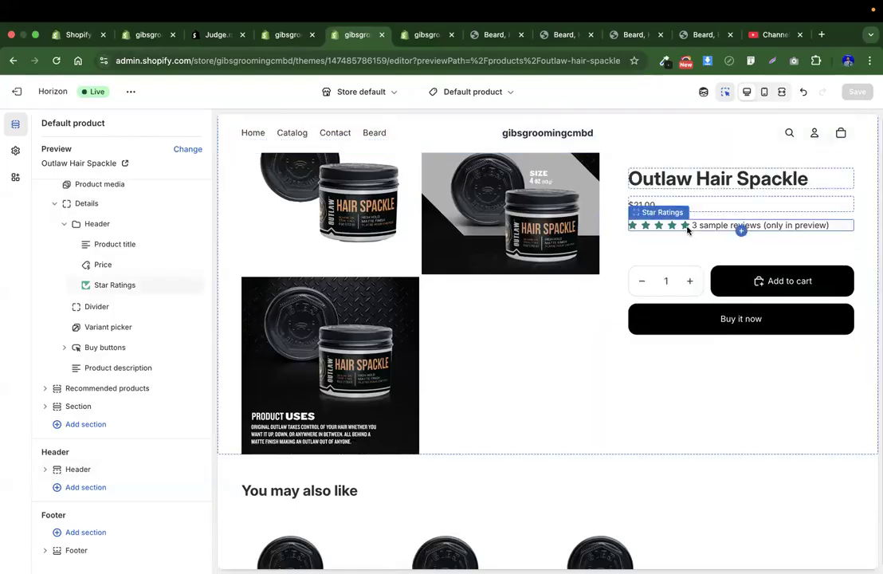
{"action": "scroll", "coordinate": [687, 230], "scroll_direction": "down", "scroll_amount": 3}
{"action": "scroll", "coordinate": [687, 230], "scroll_direction": "down", "scroll_amount": 8}
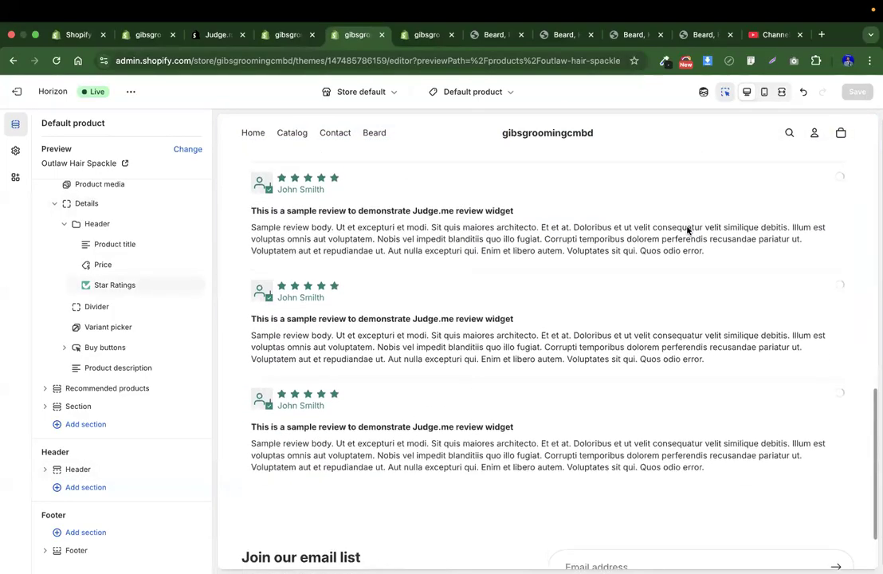
{"action": "scroll", "coordinate": [596, 346], "scroll_direction": "up", "scroll_amount": 10}
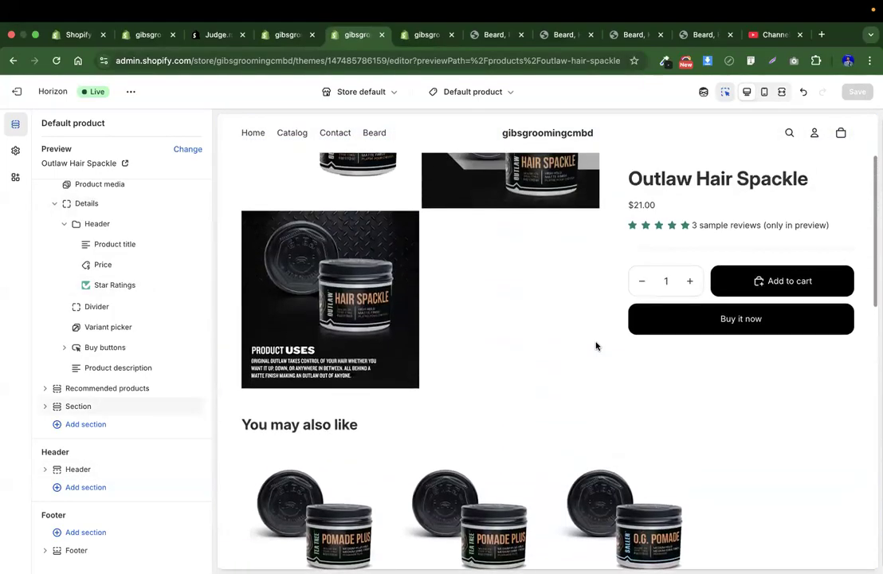
Switch to the PageFly editor and delete the flex block with the placeholder stars and "1343 reviews" heading below the product title
{"action": "left_click", "coordinate": [424, 38]}
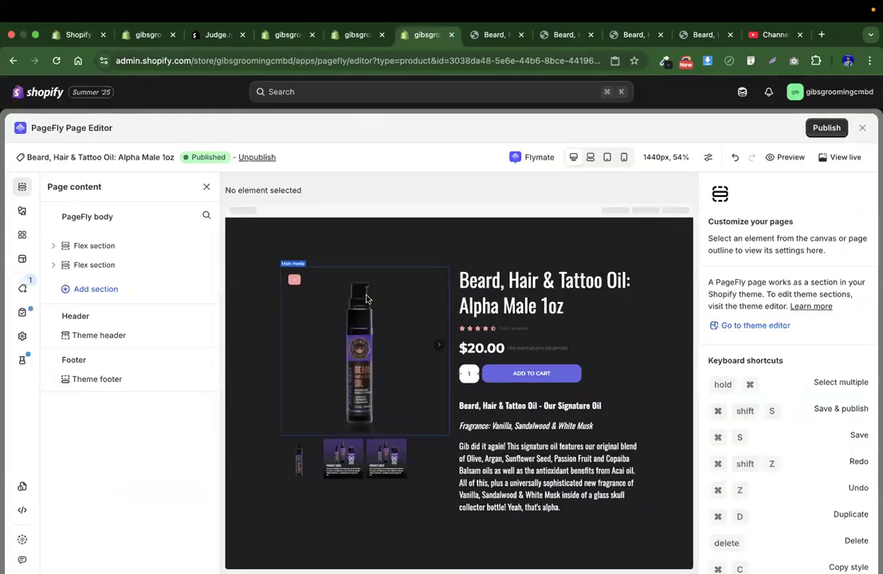
{"action": "left_click", "coordinate": [522, 331]}
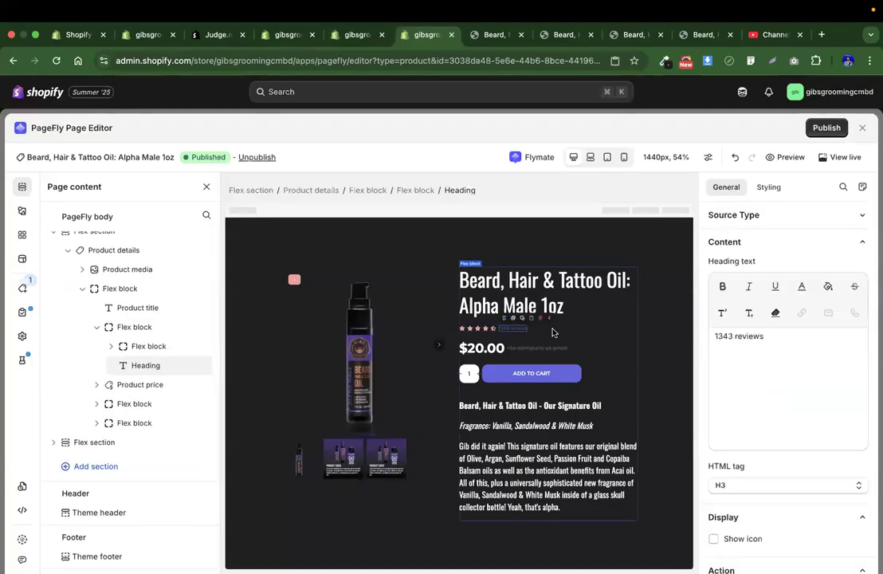
{"action": "left_click", "coordinate": [527, 305]}
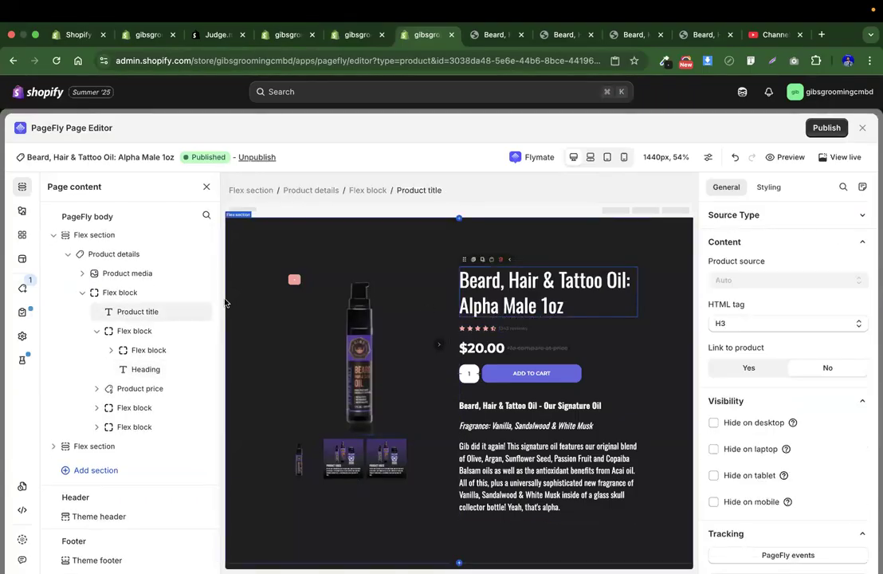
{"action": "left_click", "coordinate": [156, 335]}
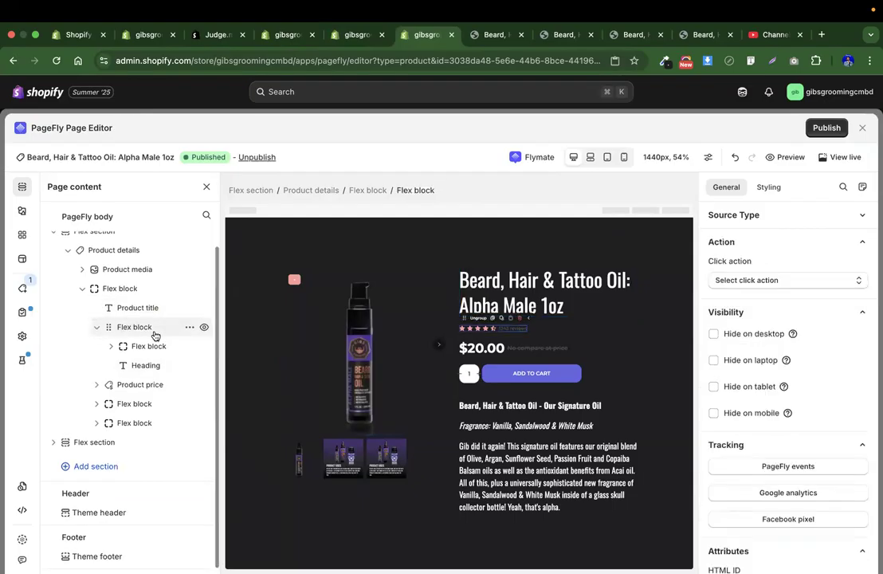
{"action": "left_click", "coordinate": [189, 330]}
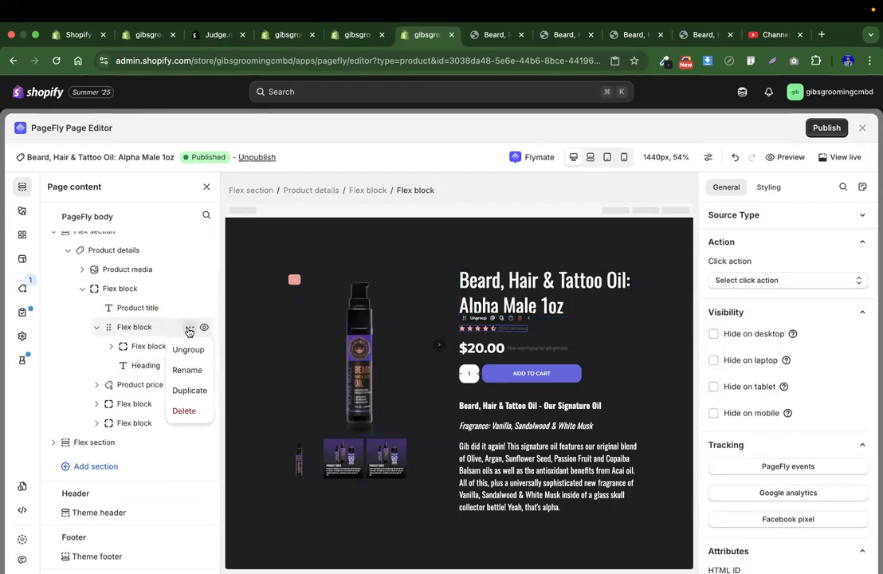
{"action": "left_click", "coordinate": [185, 409]}
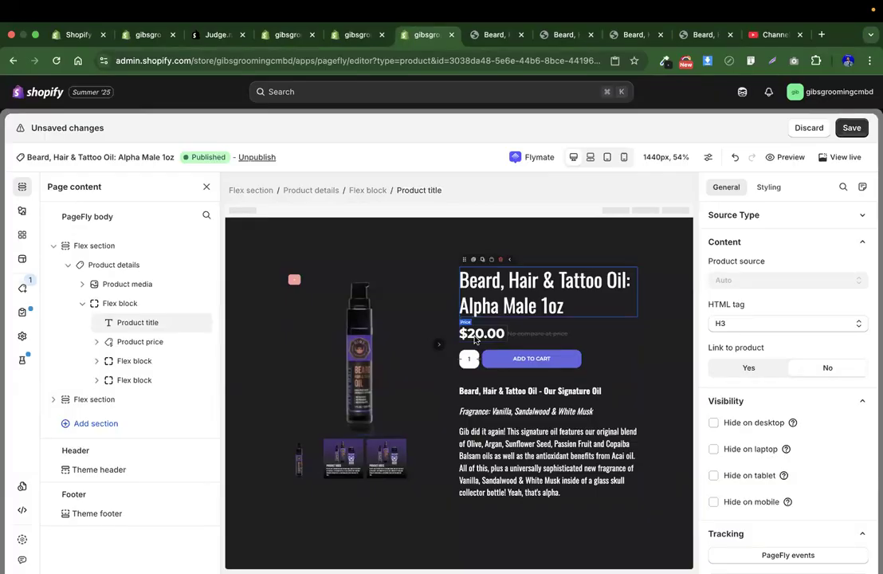
Go back to the Star Ratings Badge stage of the Judge.me onboarding
{"action": "left_click", "coordinate": [351, 35]}
{"action": "left_click", "coordinate": [287, 35]}
{"action": "left_click", "coordinate": [357, 35]}
{"action": "left_click", "coordinate": [287, 35]}
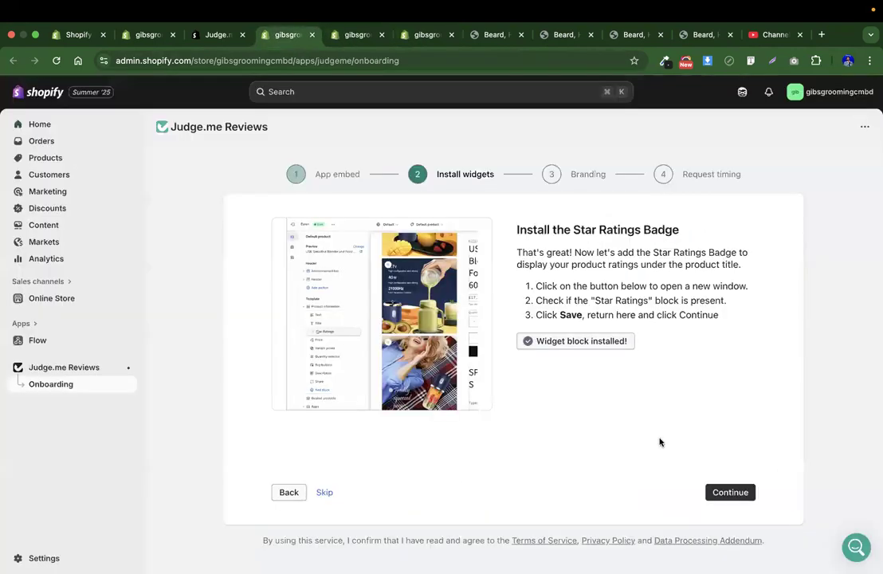
Continue past the Star Ratings Badge and Branding stages and finish the Judge.me onboarding with 14-day review requests for domestic and international orders
{"action": "left_click", "coordinate": [746, 491]}
{"action": "left_click", "coordinate": [722, 490]}
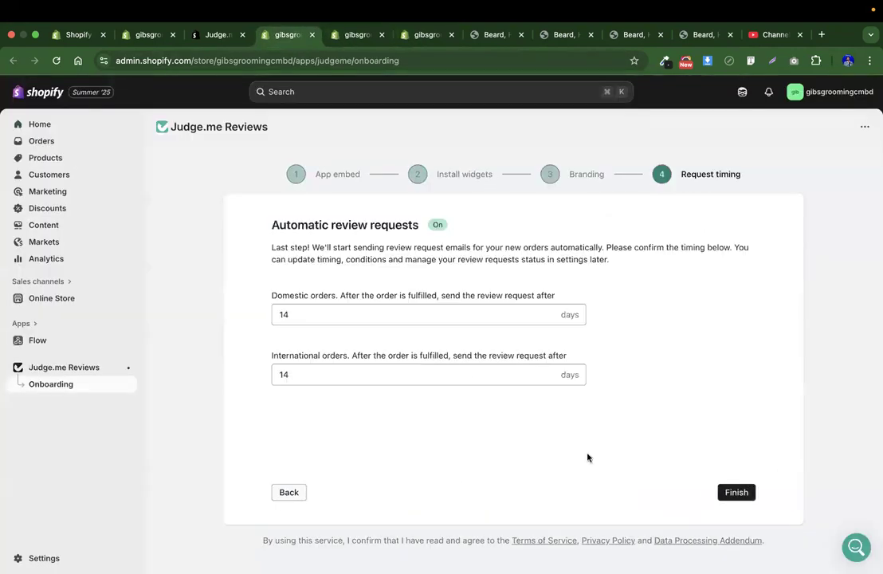
{"action": "left_click", "coordinate": [733, 492]}
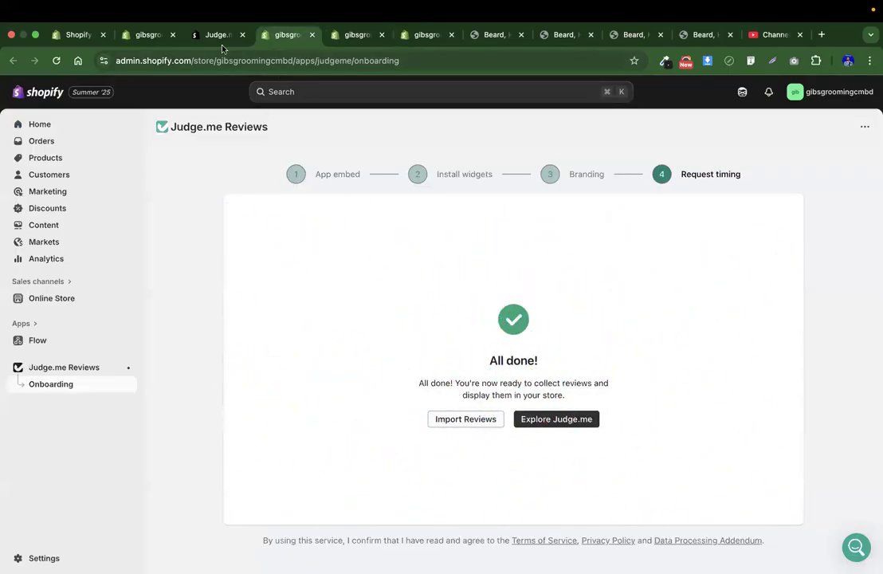
Open Judge.me's review import page and examine the CSV, spreadsheet and e-commerce platform import sources
{"action": "left_click", "coordinate": [467, 419]}
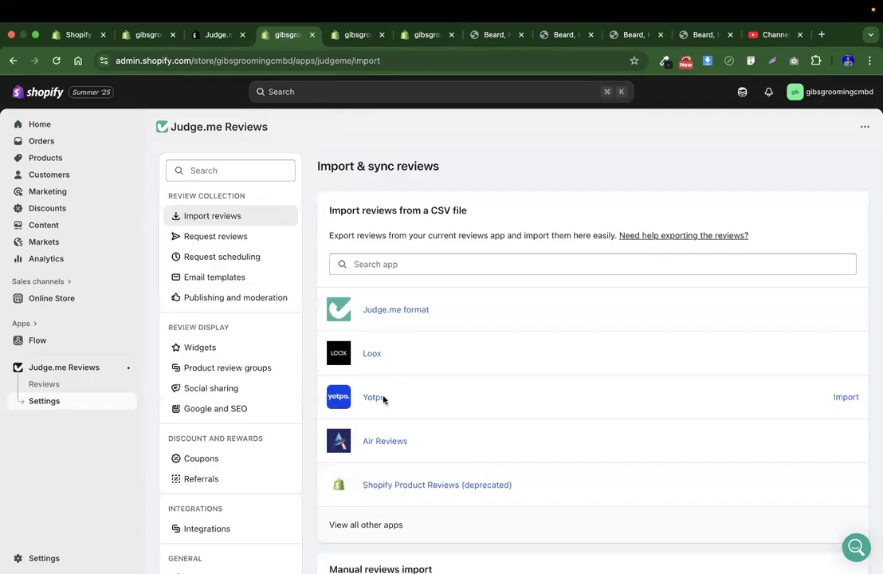
{"action": "scroll", "coordinate": [502, 429], "scroll_direction": "down", "scroll_amount": 5}
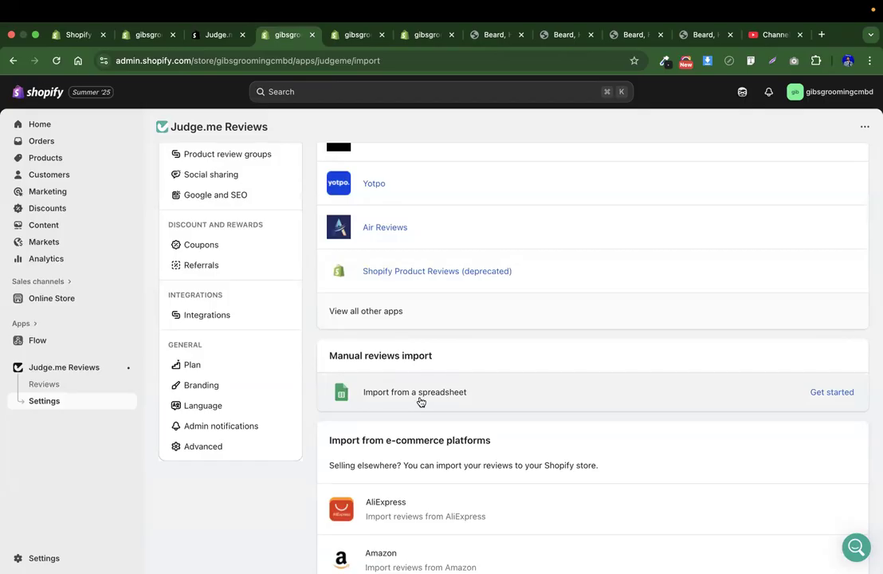
{"action": "scroll", "coordinate": [420, 402], "scroll_direction": "up", "scroll_amount": 5}
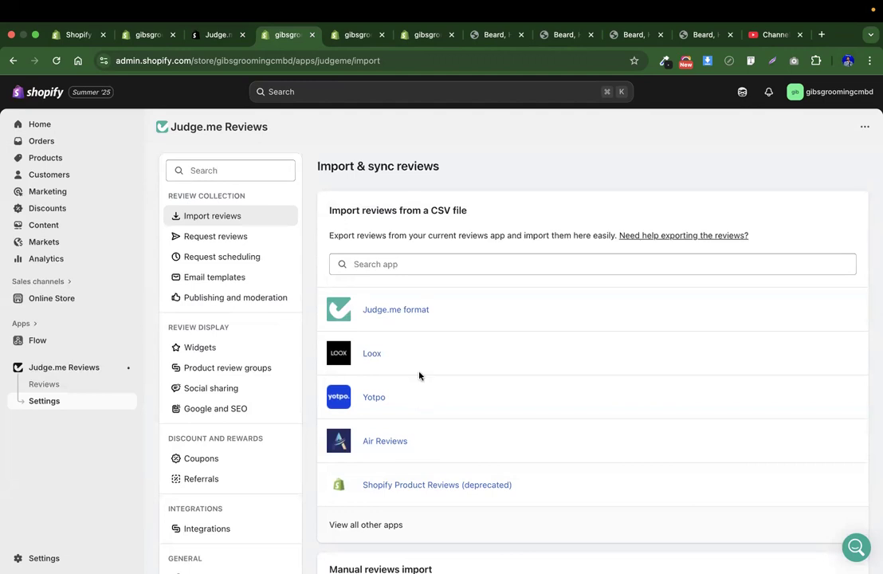
{"action": "scroll", "coordinate": [579, 254], "scroll_direction": "down", "scroll_amount": 7}
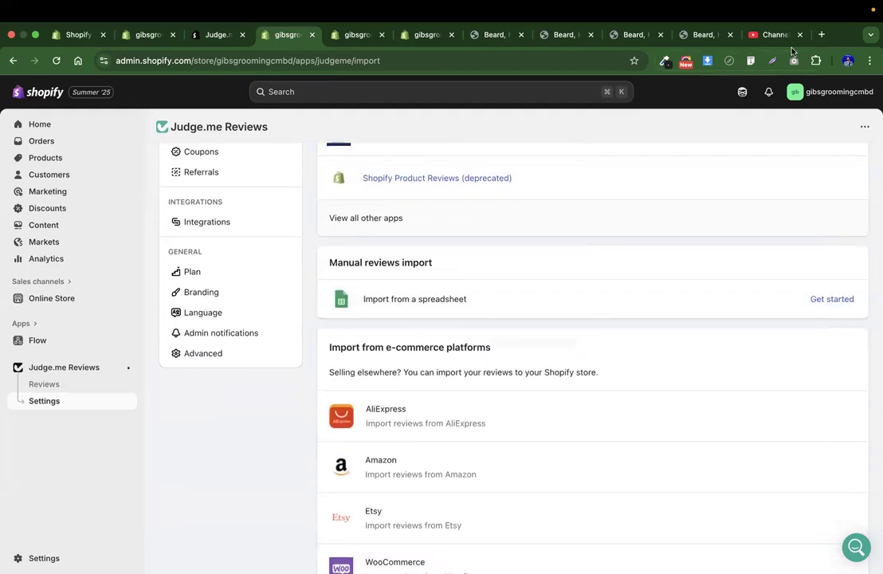
On the original Gibs Grooming Alpha Male 1oz product page, examine the Customer Reviews section, including each review's author, title, text and date
{"action": "left_click", "coordinate": [701, 35]}
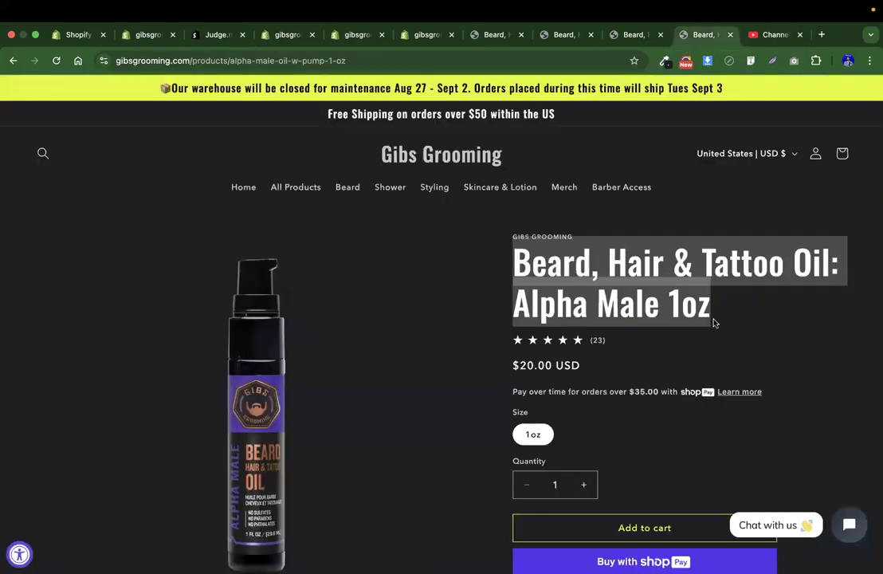
{"action": "scroll", "coordinate": [683, 341], "scroll_direction": "down", "scroll_amount": 15}
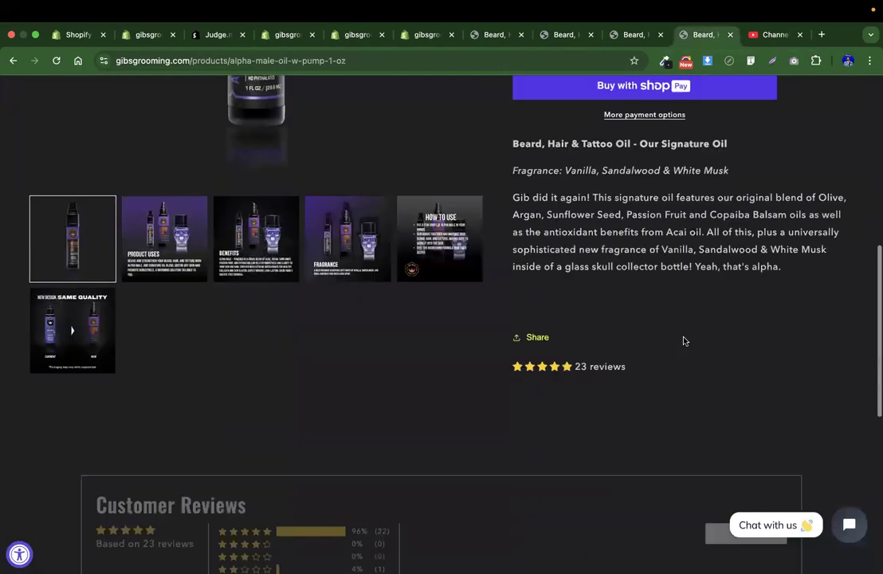
{"action": "scroll", "coordinate": [683, 341], "scroll_direction": "up", "scroll_amount": 8}
{"action": "scroll", "coordinate": [683, 341], "scroll_direction": "down", "scroll_amount": 1}
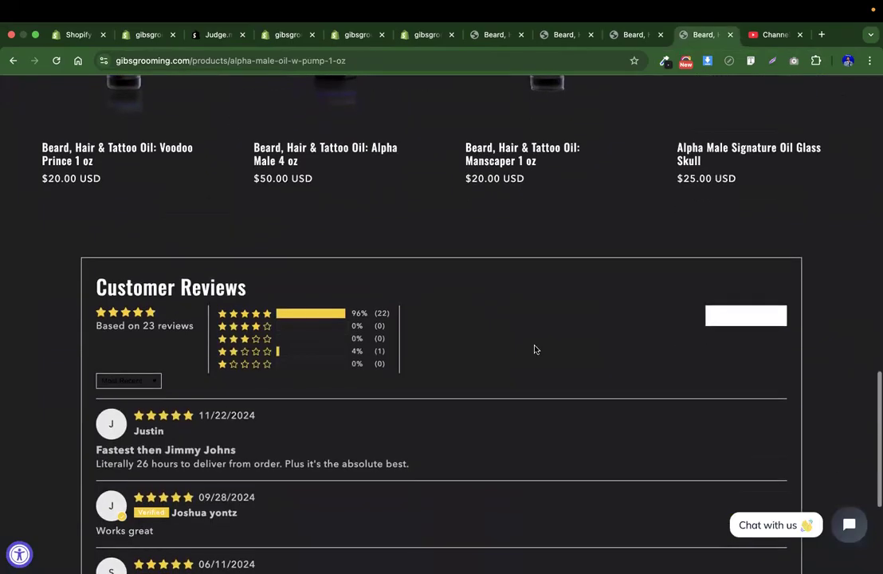
{"action": "scroll", "coordinate": [534, 349], "scroll_direction": "down", "scroll_amount": 3}
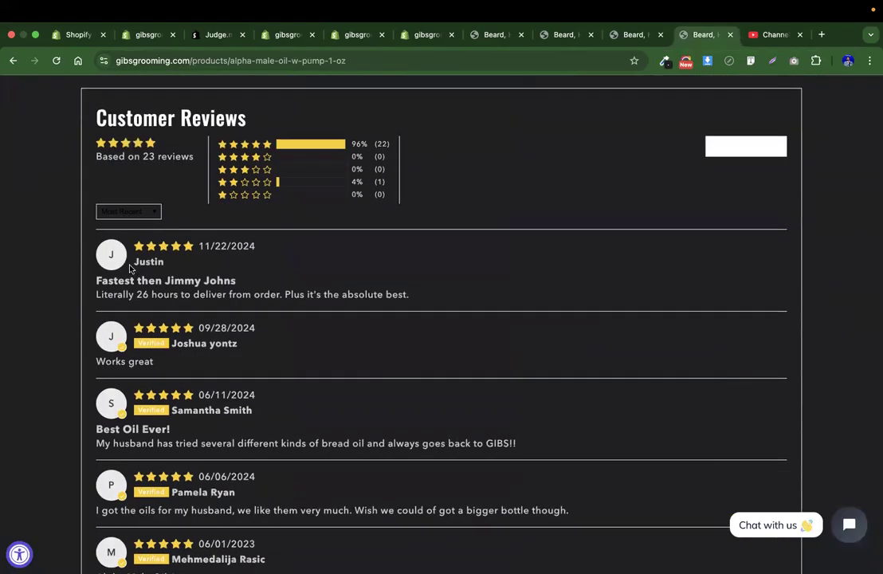
{"action": "left_click_drag", "start_coordinate": [130, 268], "coordinate": [170, 266]}
{"action": "left_click_drag", "start_coordinate": [95, 281], "coordinate": [230, 282]}
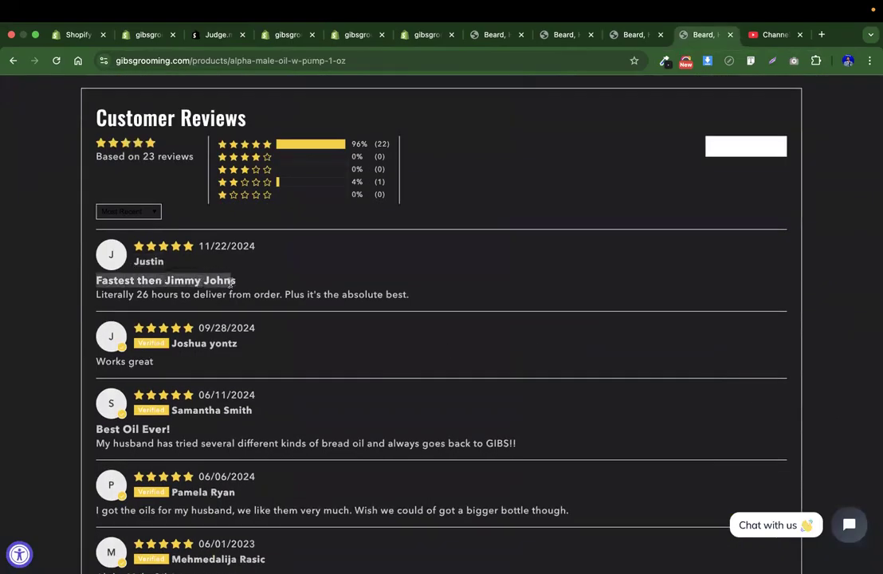
{"action": "left_click_drag", "start_coordinate": [95, 295], "coordinate": [418, 300]}
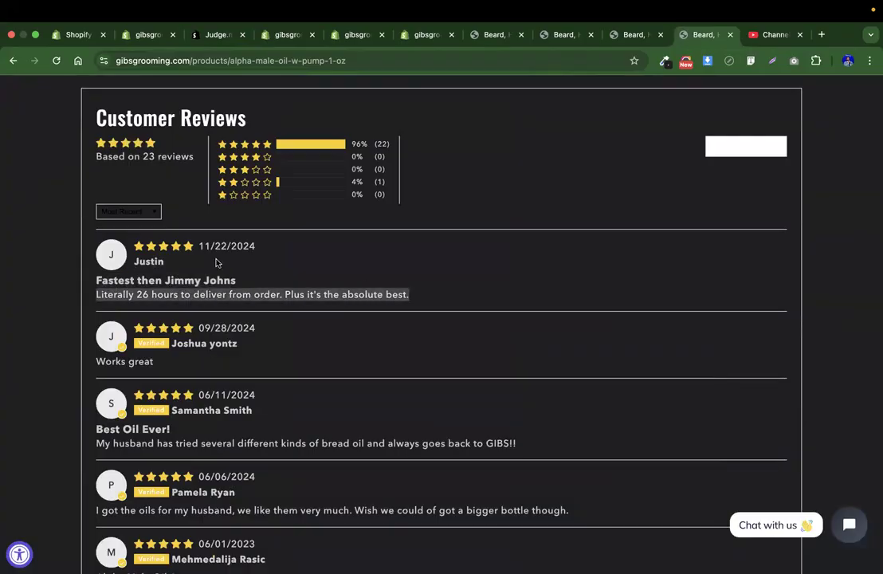
{"action": "left_click_drag", "start_coordinate": [197, 248], "coordinate": [275, 246]}
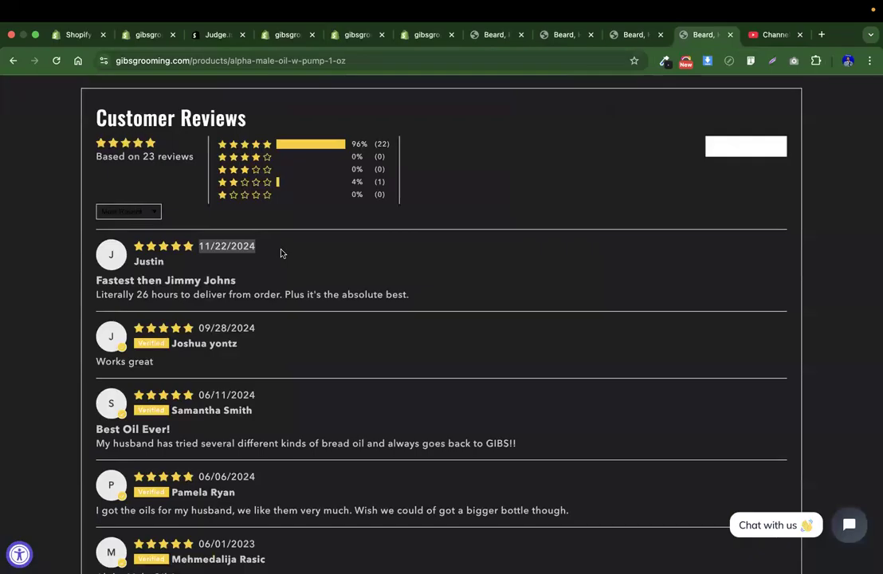
{"action": "left_click", "coordinate": [219, 35]}
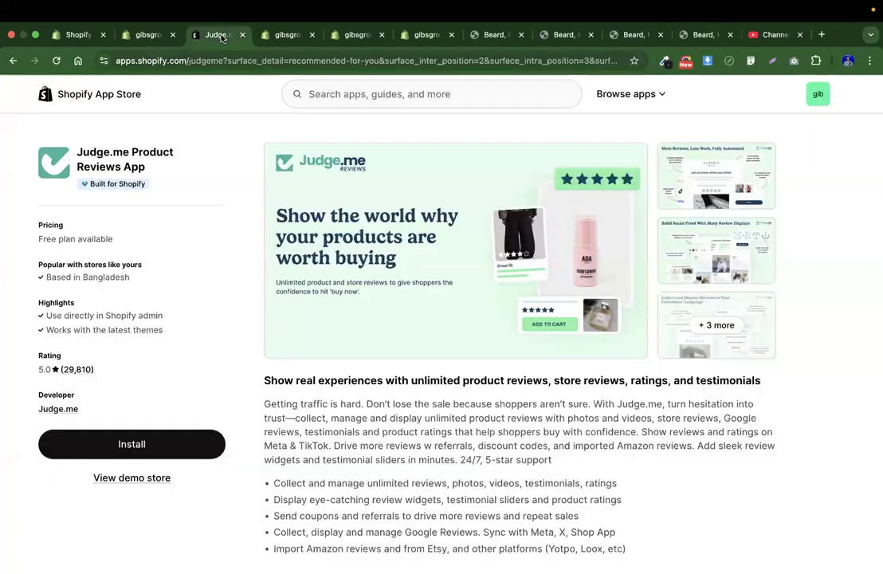
{"action": "left_click", "coordinate": [147, 35]}
{"action": "left_click", "coordinate": [271, 37]}
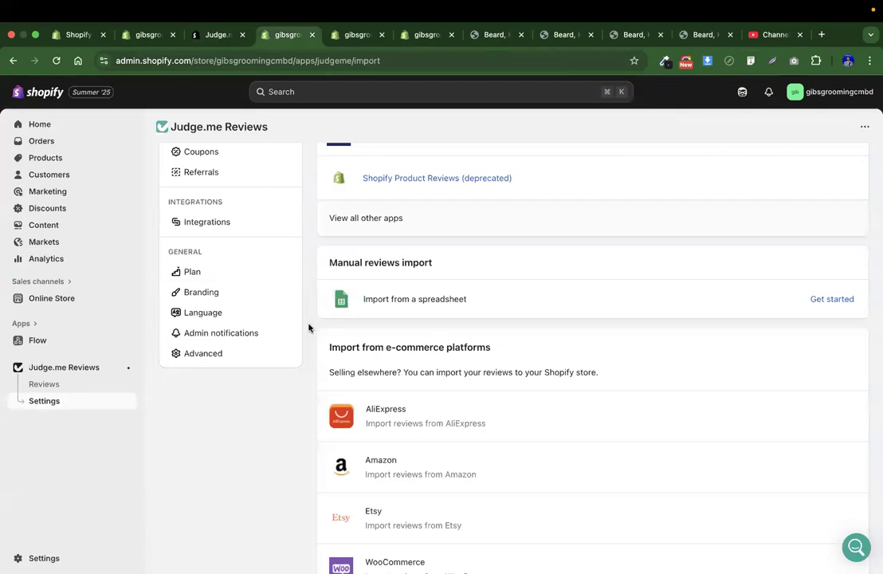
{"action": "scroll", "coordinate": [309, 329], "scroll_direction": "up", "scroll_amount": 5}
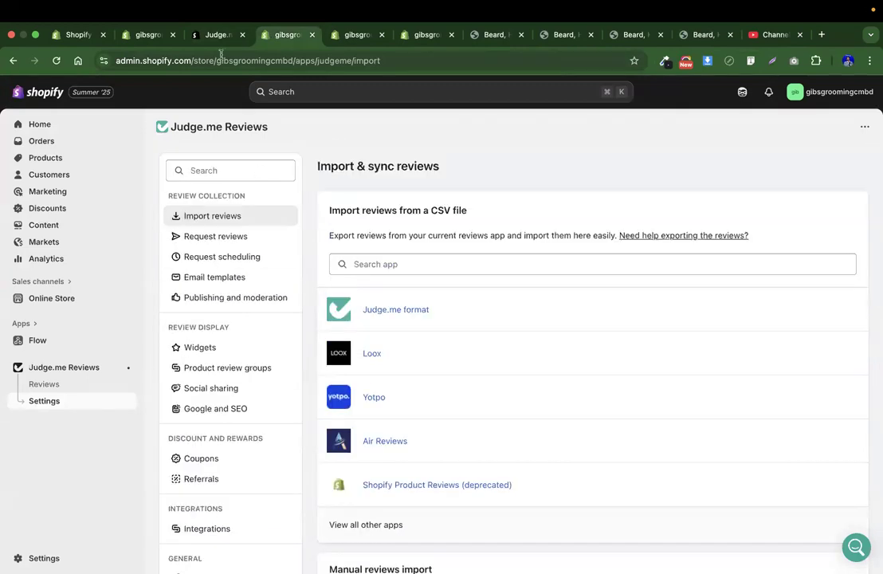
Leave the Shopify admin's apps settings, view the online store and try the Beard entry in the storefront navigation, reloading the page
{"action": "left_click", "coordinate": [144, 37]}
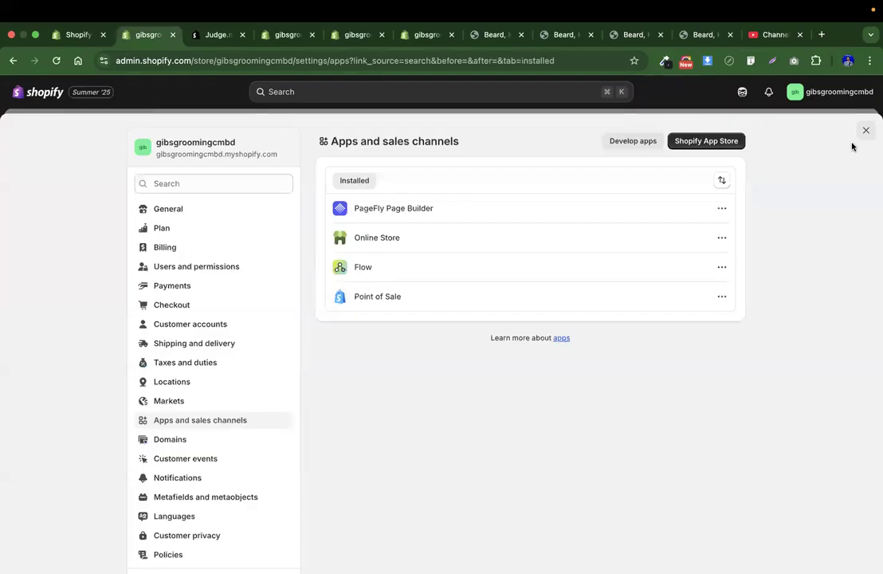
{"action": "key", "text": "Escape"}
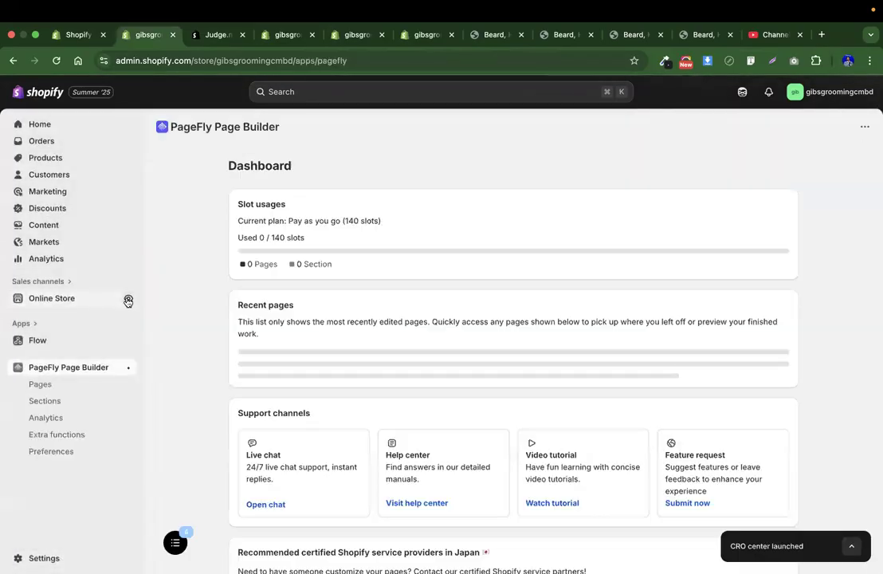
{"action": "left_click", "coordinate": [127, 301]}
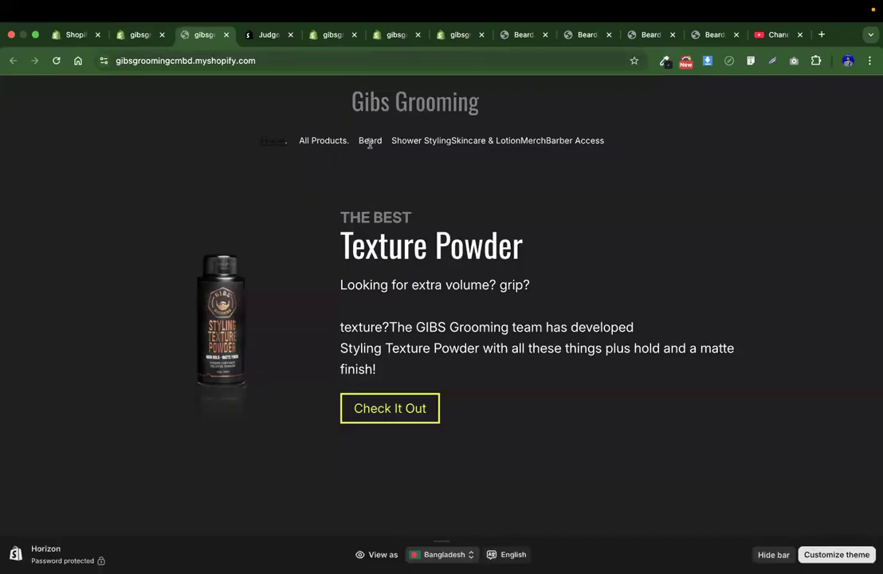
{"action": "double_click", "coordinate": [371, 142]}
{"action": "left_click", "coordinate": [358, 181]}
{"action": "left_click", "coordinate": [56, 61]}
Open the product Beard, Hair & Tattoo Oil: Alpha Male 1oz in the Shopify admin and preview it
{"action": "left_click", "coordinate": [115, 34]}
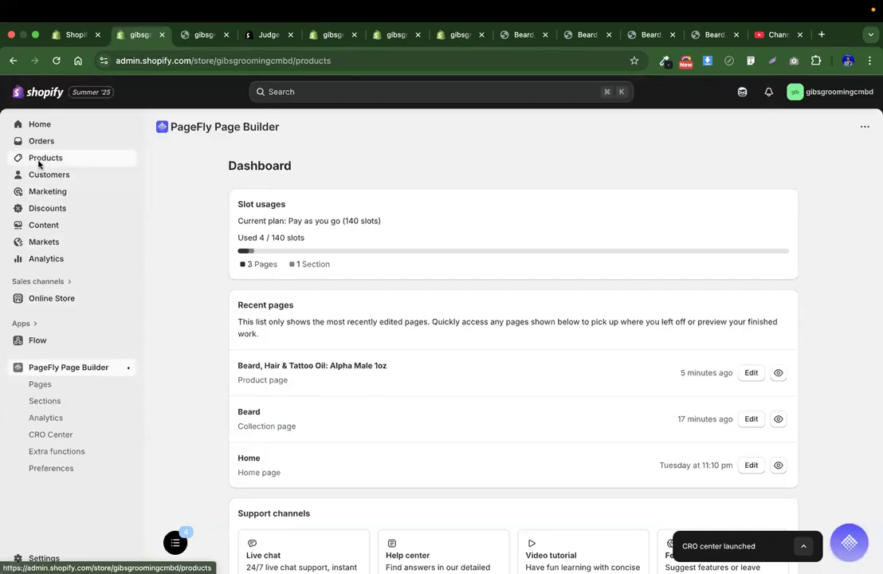
{"action": "left_click", "coordinate": [35, 156]}
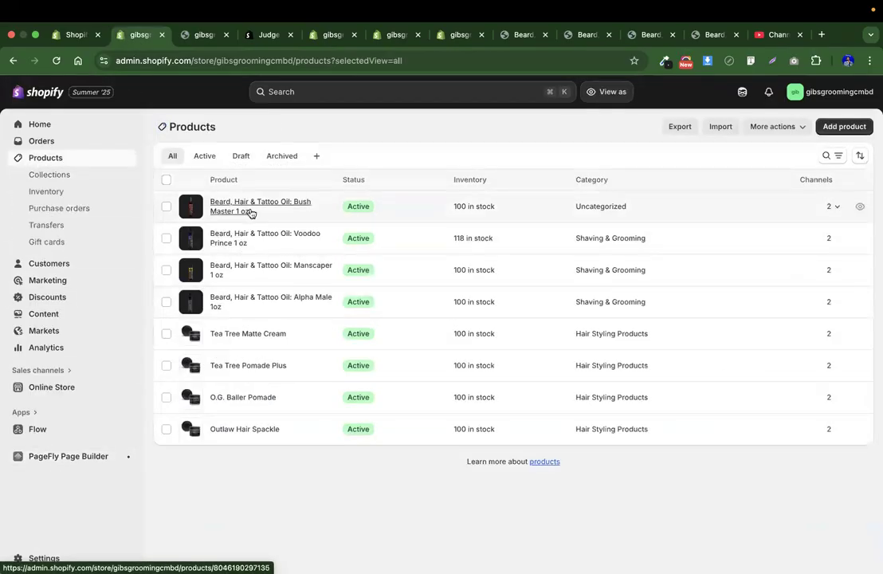
{"action": "left_click", "coordinate": [245, 301]}
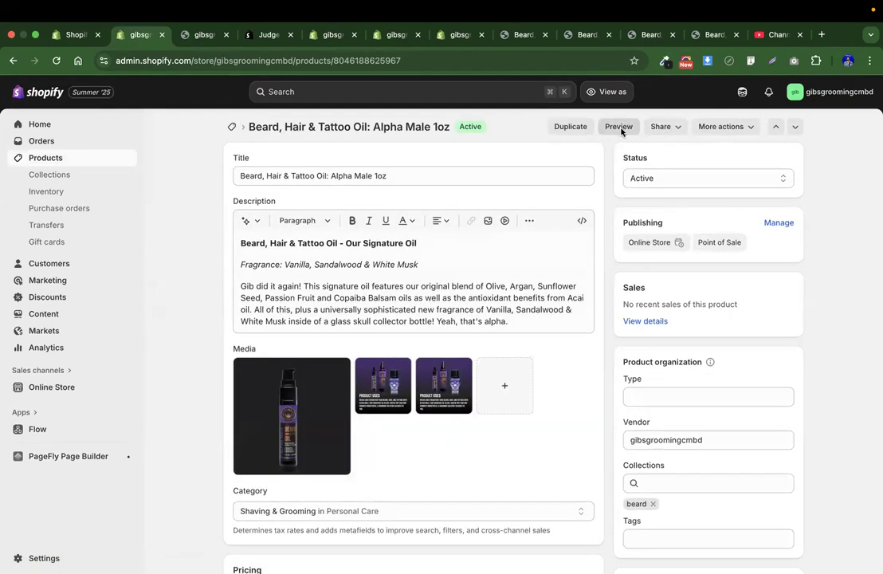
{"action": "left_click", "coordinate": [619, 128]}
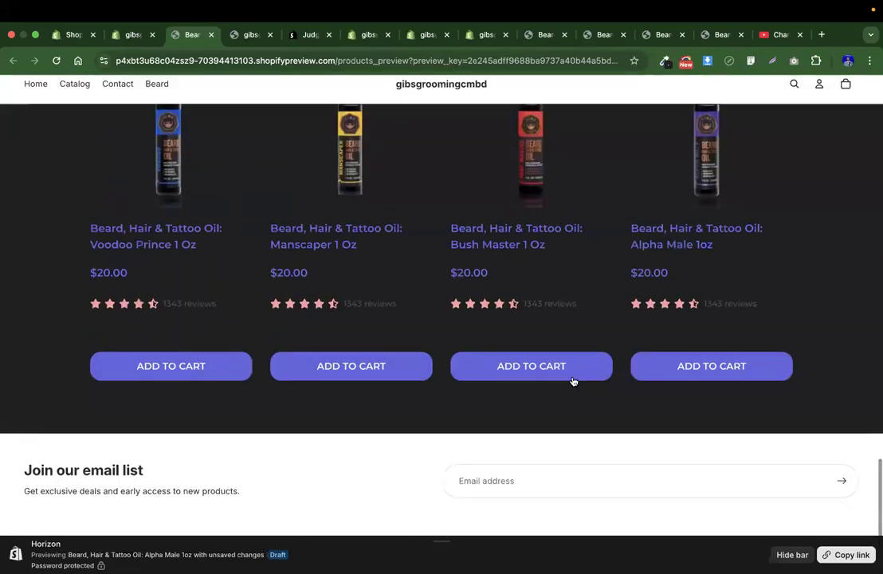
Examine the Alpha Male 1oz preview from the product details down to the related products for a customer reviews section
{"action": "scroll", "coordinate": [571, 381], "scroll_direction": "down", "scroll_amount": 15}
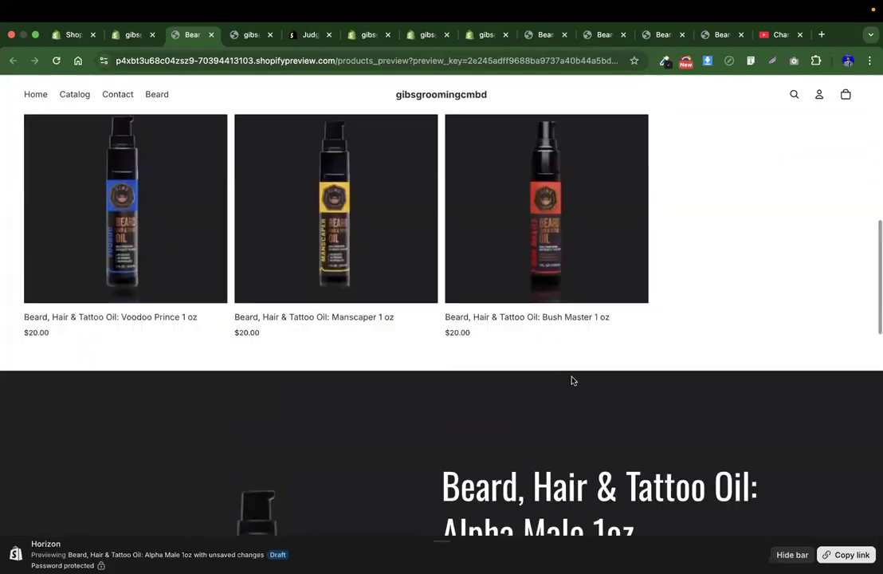
{"action": "scroll", "coordinate": [571, 381], "scroll_direction": "up", "scroll_amount": 13}
{"action": "scroll", "coordinate": [571, 381], "scroll_direction": "down", "scroll_amount": 5}
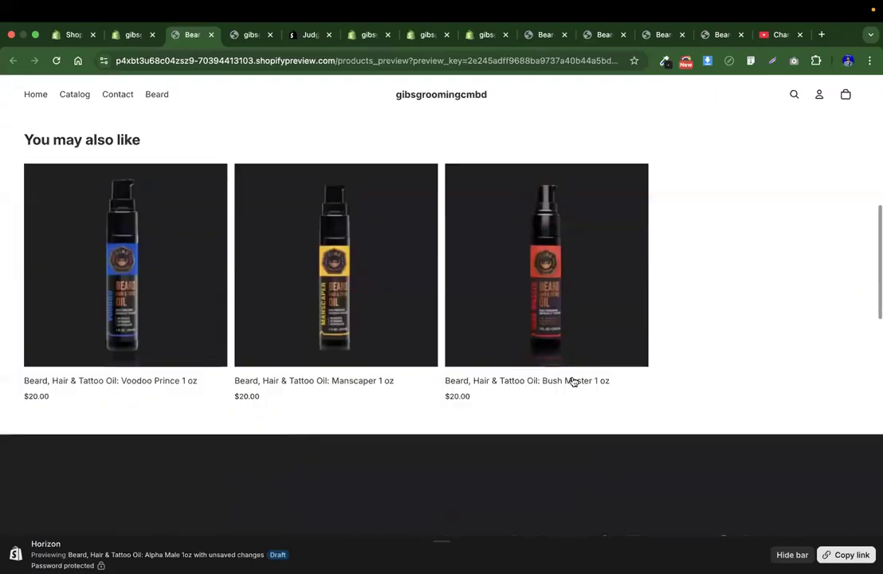
{"action": "scroll", "coordinate": [571, 381], "scroll_direction": "up", "scroll_amount": 3}
{"action": "scroll", "coordinate": [572, 381], "scroll_direction": "down", "scroll_amount": 7}
{"action": "scroll", "coordinate": [571, 381], "scroll_direction": "down", "scroll_amount": 10}
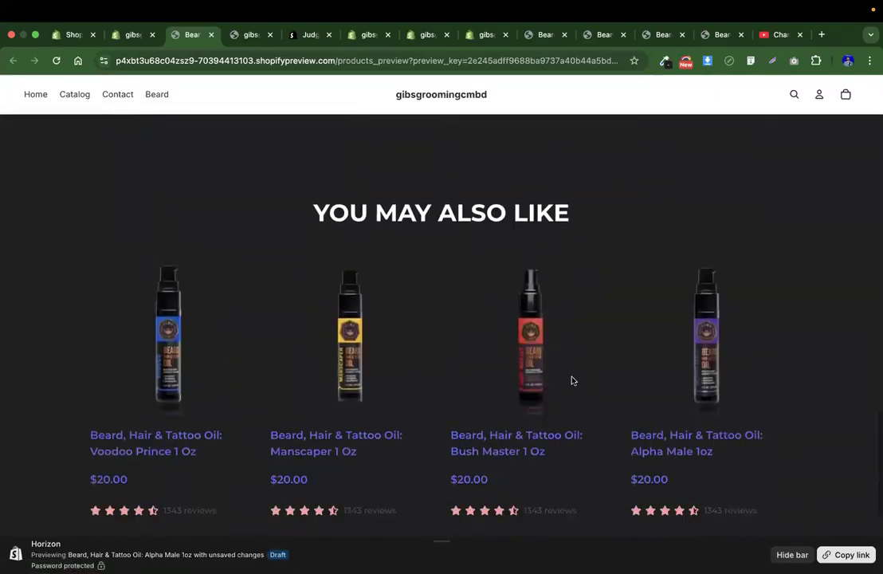
{"action": "scroll", "coordinate": [572, 381], "scroll_direction": "up", "scroll_amount": 8}
{"action": "scroll", "coordinate": [571, 378], "scroll_direction": "up", "scroll_amount": 10}
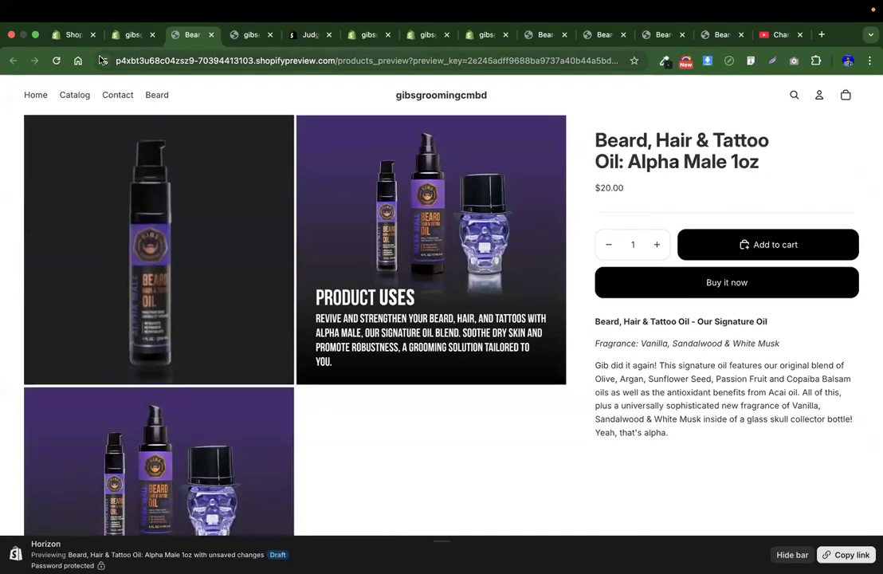
Close the preview, return to the product list and preview Beard, Hair & Tattoo Oil: Manscaper 1 oz instead
{"action": "left_click", "coordinate": [136, 35]}
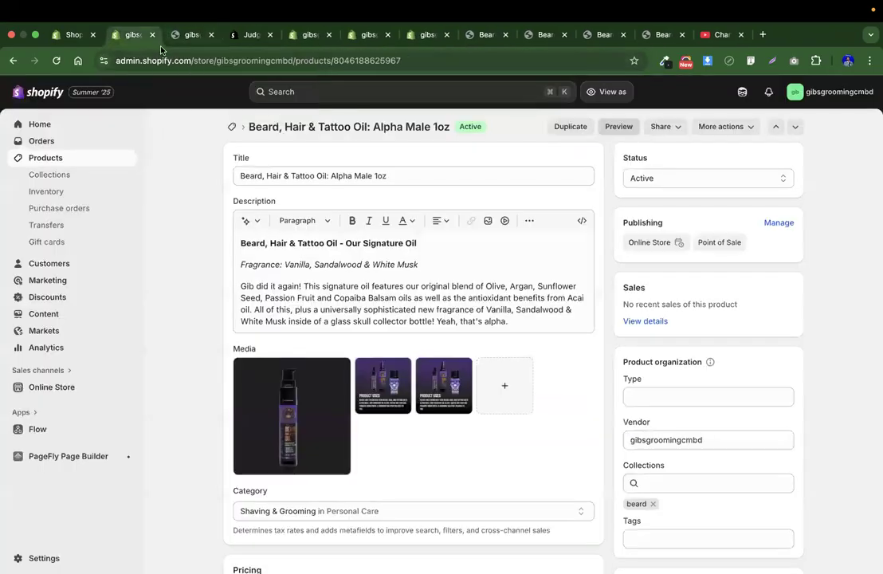
{"action": "left_click", "coordinate": [49, 172]}
{"action": "left_click", "coordinate": [44, 163]}
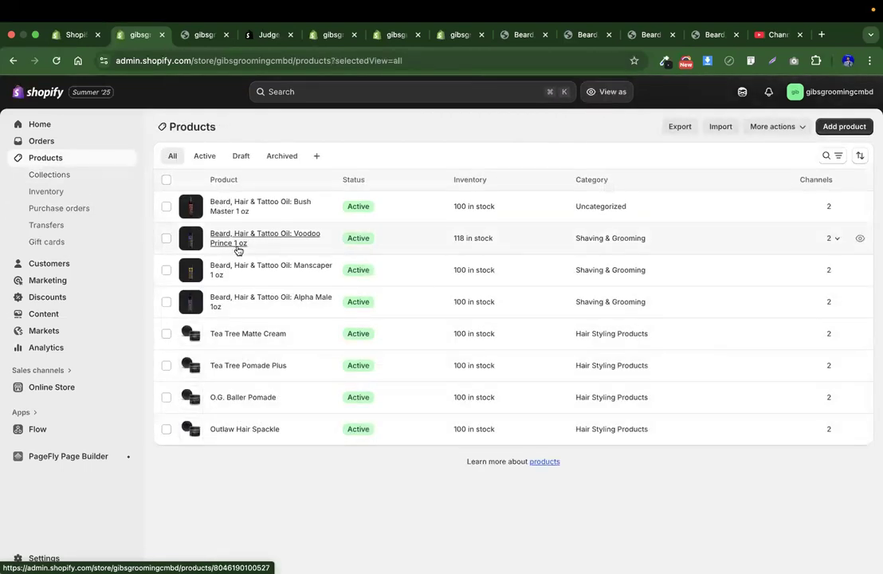
{"action": "left_click", "coordinate": [251, 271]}
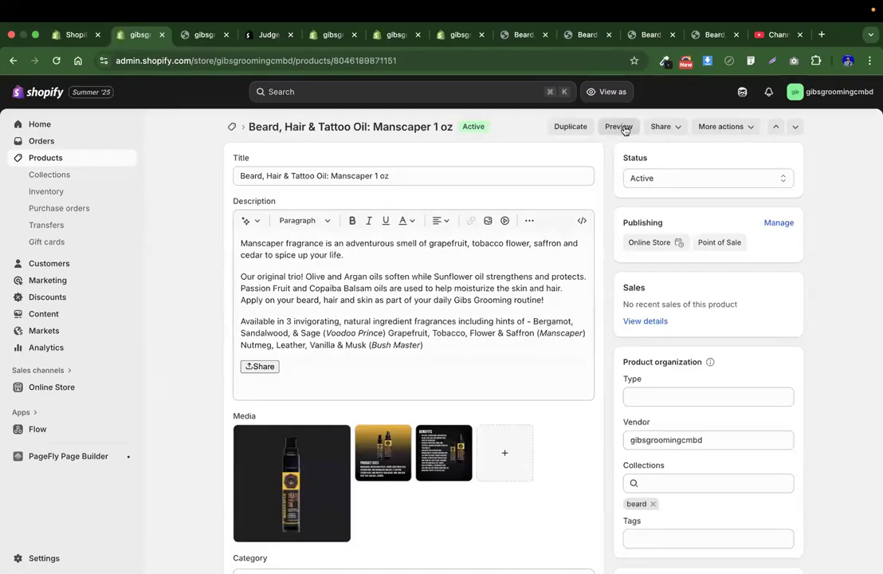
{"action": "left_click", "coordinate": [619, 126]}
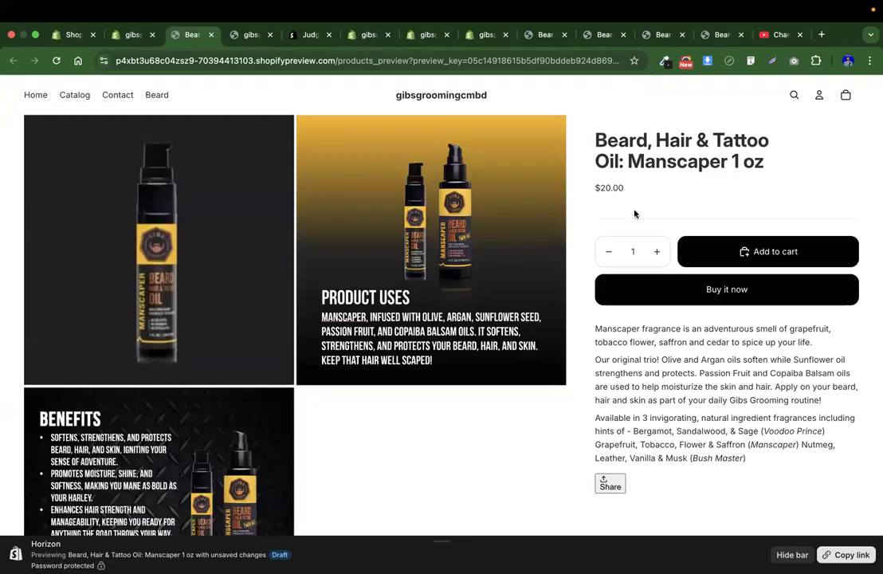
Find the Customer Reviews section in the Manscaper 1 oz preview and open the form for writing a review
{"action": "scroll", "coordinate": [634, 213], "scroll_direction": "down", "scroll_amount": 15}
{"action": "scroll", "coordinate": [634, 212], "scroll_direction": "up", "scroll_amount": 15}
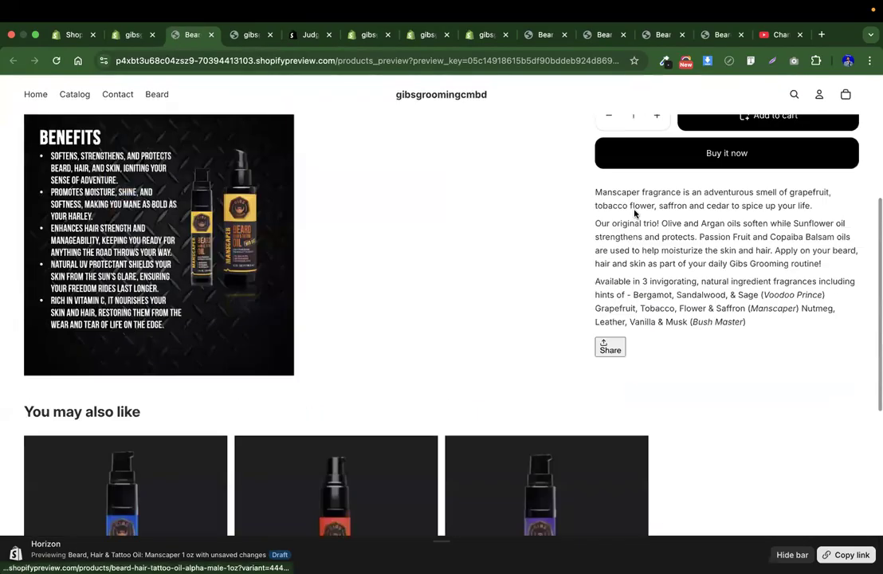
{"action": "scroll", "coordinate": [635, 213], "scroll_direction": "down", "scroll_amount": 15}
{"action": "scroll", "coordinate": [554, 373], "scroll_direction": "up", "scroll_amount": 15}
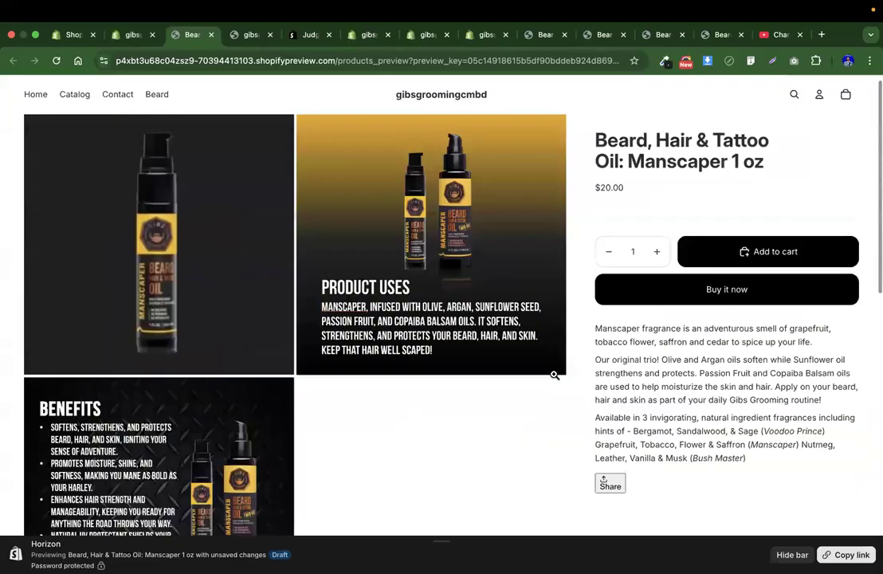
{"action": "scroll", "coordinate": [626, 206], "scroll_direction": "down", "scroll_amount": 15}
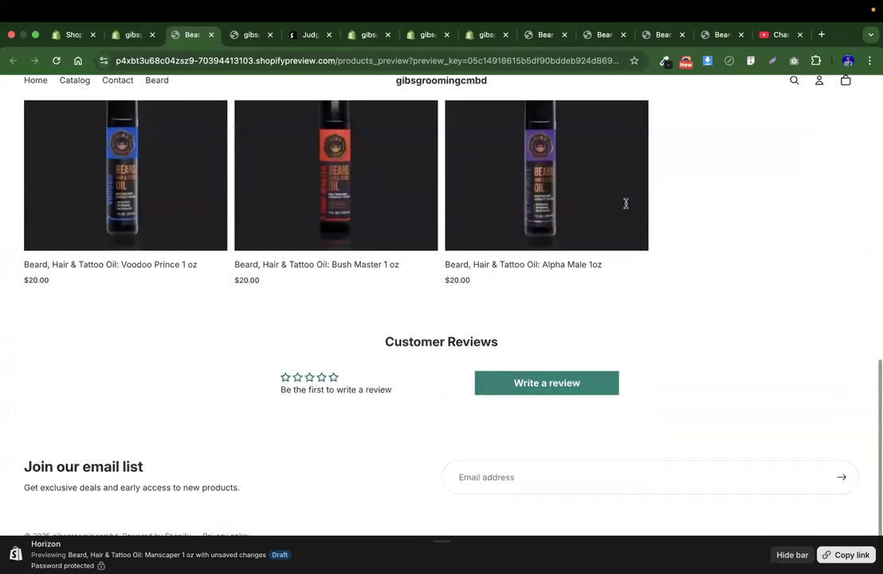
{"action": "left_click", "coordinate": [539, 399]}
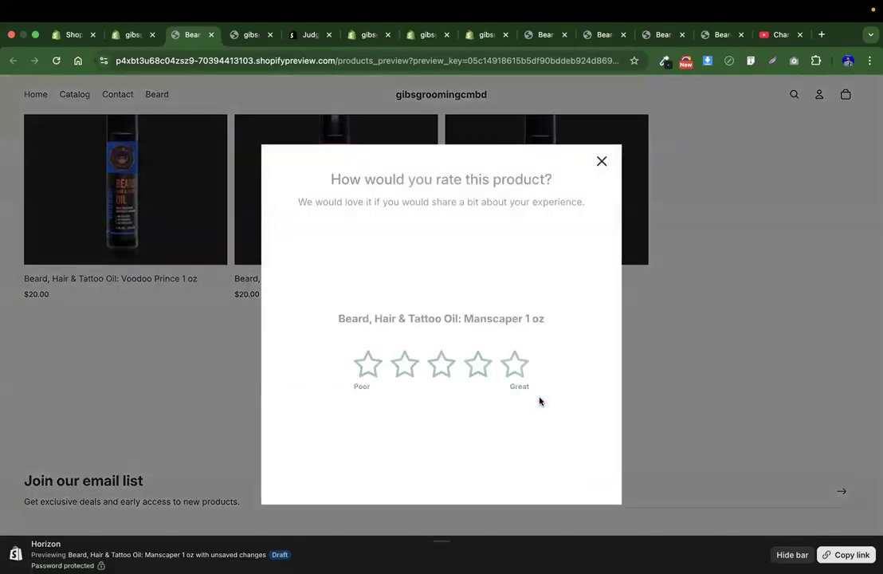
Rate the Manscaper 1 oz product five stars and begin its review content with "It was a great"
{"action": "left_click", "coordinate": [518, 365]}
{"action": "left_click", "coordinate": [396, 294]}
{"action": "type", "text": "It"}
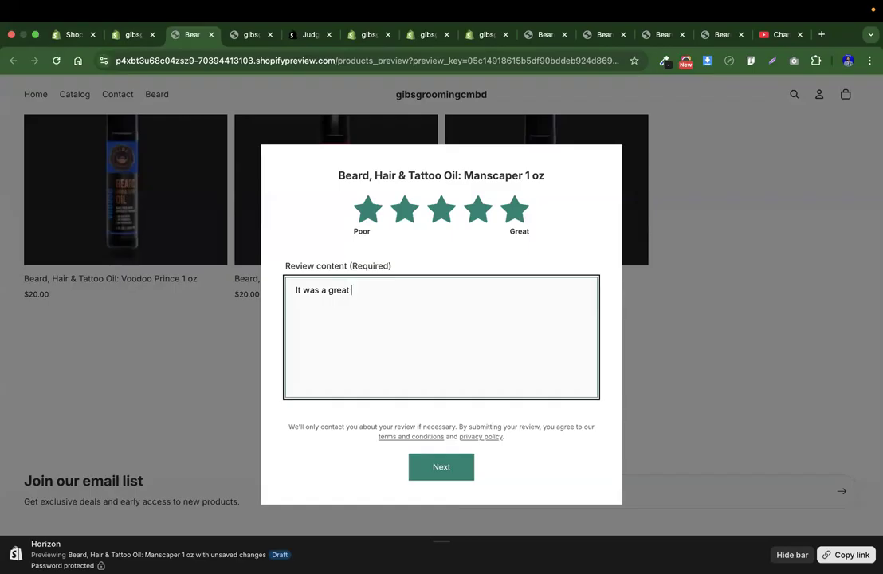
{"action": "type", "text": " was a great"}
Copy the product name, have a new ChatGPT chat "create a review on" it, and copy the generated review's first paragraph
{"action": "left_click_drag", "start_coordinate": [333, 175], "coordinate": [549, 179]}
{"action": "key", "text": "super+c"}
{"action": "key", "text": "ctrl+Right"}
{"action": "key", "text": "ctrl+Right"}
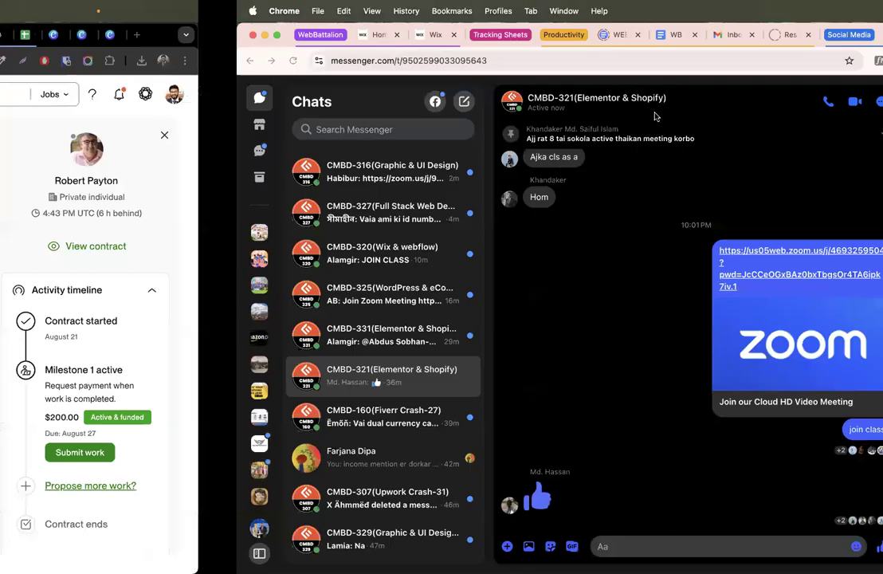
{"action": "left_click", "coordinate": [680, 38]}
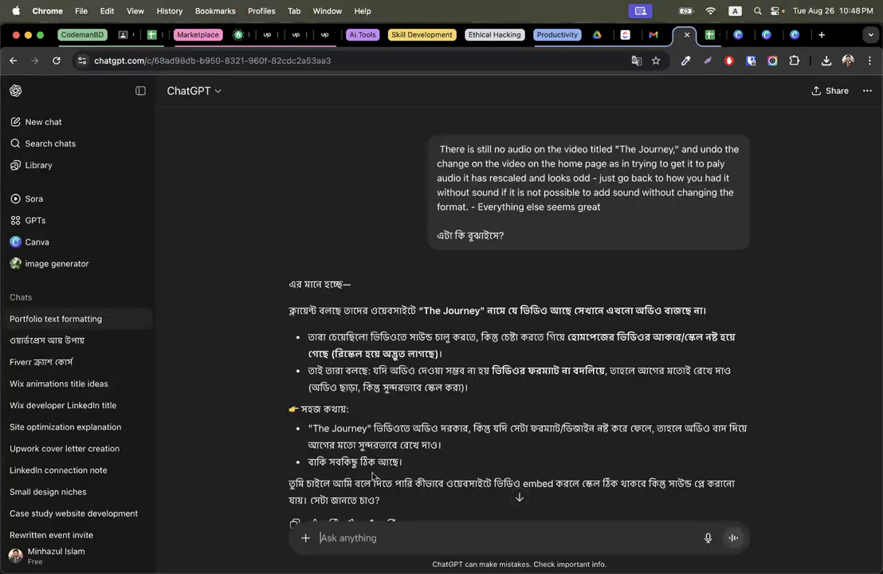
{"action": "left_click", "coordinate": [56, 123]}
{"action": "type", "text": "q"}
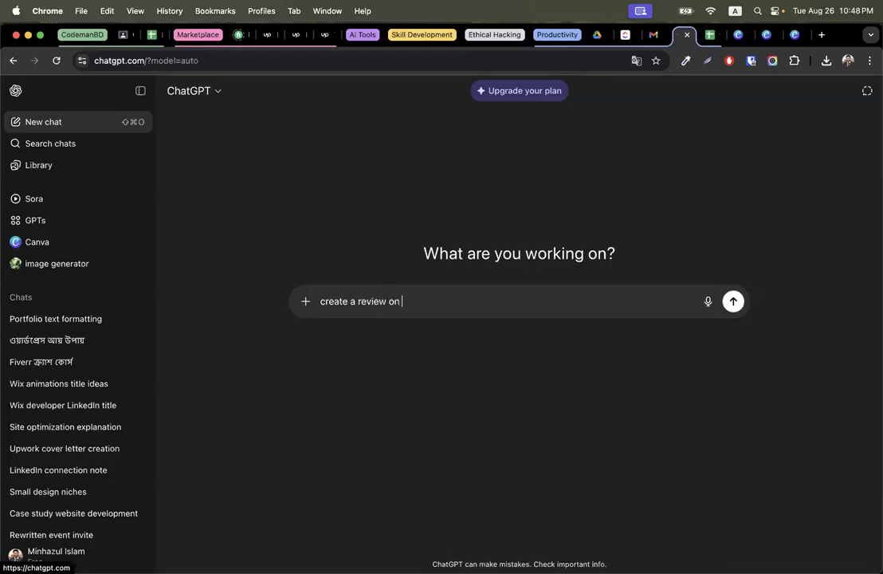
{"action": "key", "text": "super+v"}
{"action": "key", "text": "Return"}
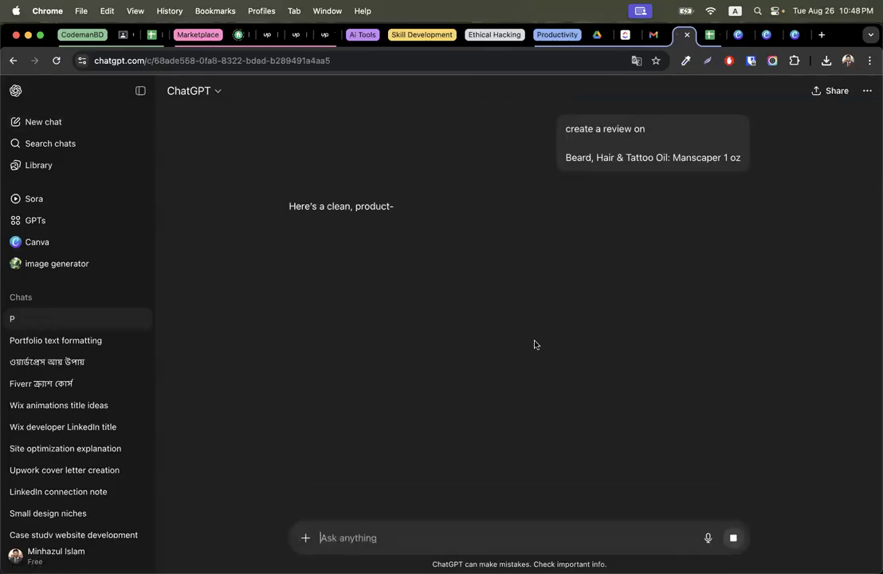
{"action": "left_click_drag", "start_coordinate": [289, 281], "coordinate": [712, 335]}
{"action": "key", "text": "super+c"}
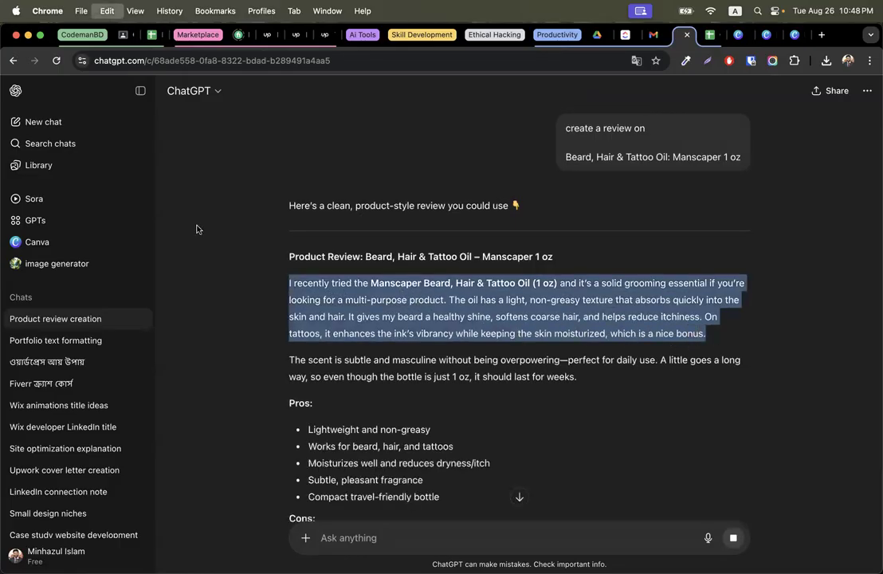
Examine the "Portfolio text formatting" chat for the client's message about "The Journey" video and its Bengali explanation
{"action": "left_click", "coordinate": [89, 340]}
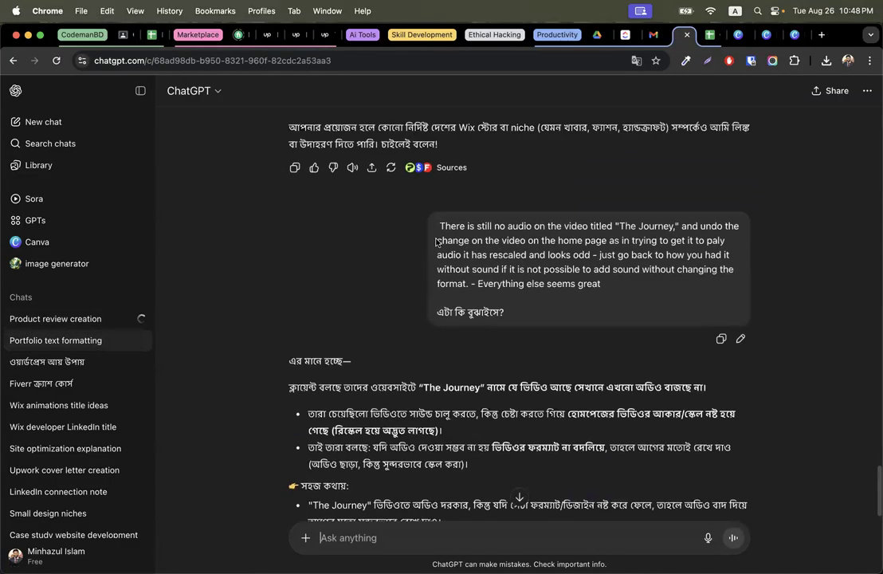
{"action": "left_click_drag", "start_coordinate": [438, 226], "coordinate": [662, 292]}
{"action": "scroll", "coordinate": [537, 336], "scroll_direction": "down", "scroll_amount": 1}
{"action": "left_click_drag", "start_coordinate": [505, 294], "coordinate": [436, 293]}
{"action": "scroll", "coordinate": [383, 263], "scroll_direction": "down", "scroll_amount": 5}
{"action": "left_click_drag", "start_coordinate": [319, 215], "coordinate": [713, 218]}
{"action": "left_click", "coordinate": [447, 215]}
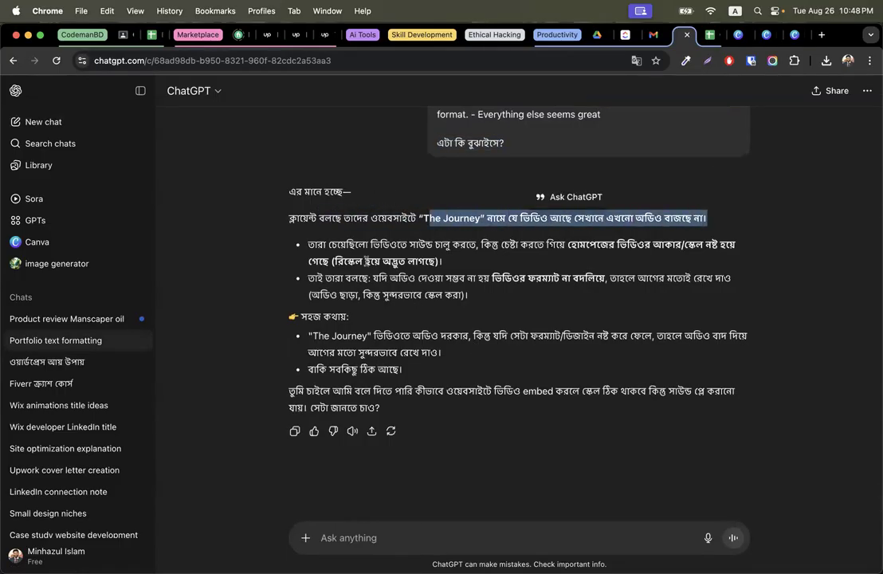
{"action": "left_click_drag", "start_coordinate": [306, 245], "coordinate": [475, 245]}
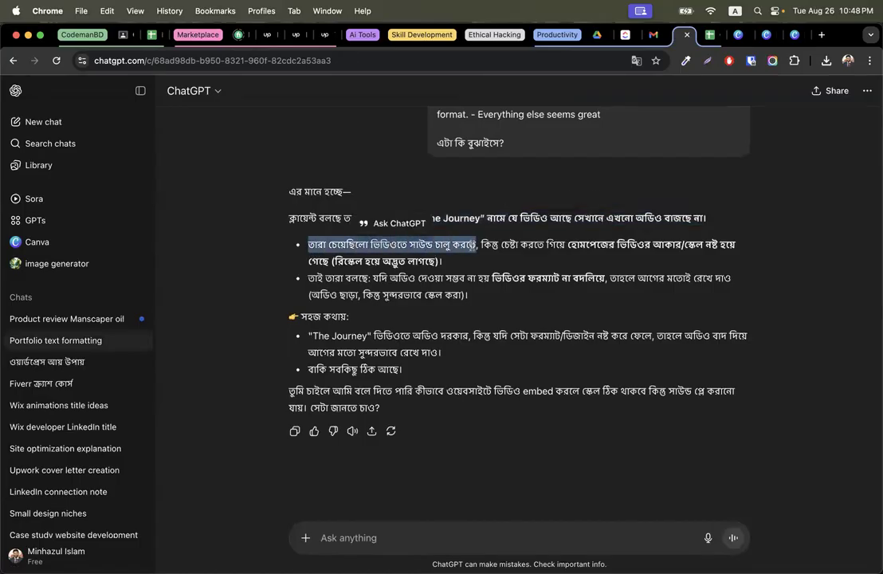
{"action": "scroll", "coordinate": [414, 239], "scroll_direction": "up", "scroll_amount": 3}
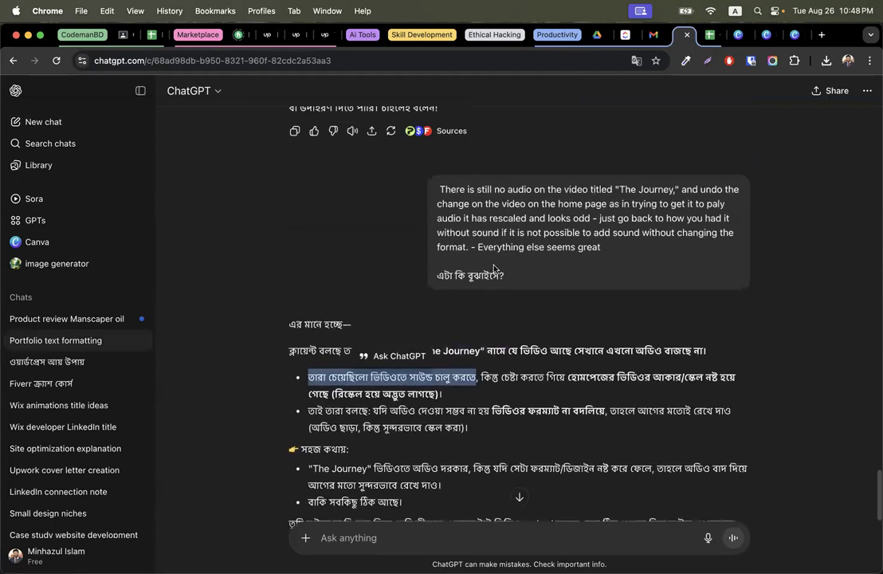
{"action": "left_click_drag", "start_coordinate": [436, 191], "coordinate": [422, 276]}
{"action": "scroll", "coordinate": [469, 318], "scroll_direction": "down", "scroll_amount": 3}
Return to the Manscaper 1 oz review form, replace the review content with the copied paragraph and continue to the reviewer details
{"action": "key", "text": "ctrl+Right"}
{"action": "key", "text": "ctrl+Right"}
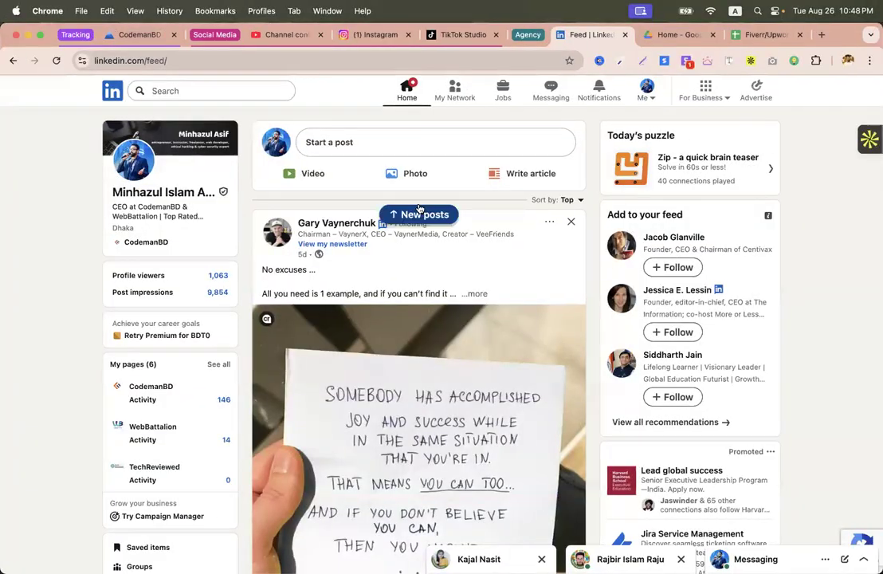
{"action": "key", "text": "ctrl+Right"}
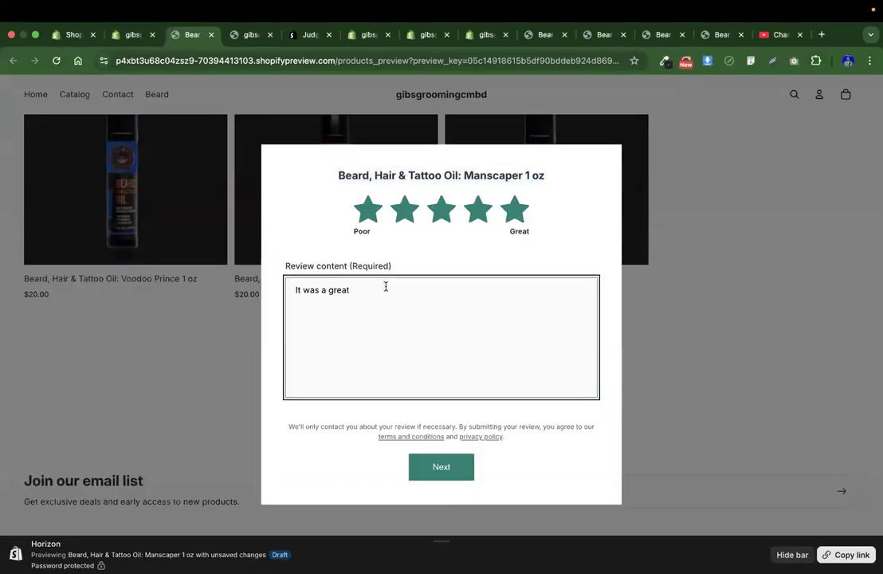
{"action": "key", "text": "ctrl+a"}
{"action": "key", "text": "ctrl+v"}
{"action": "left_click", "coordinate": [430, 468]}
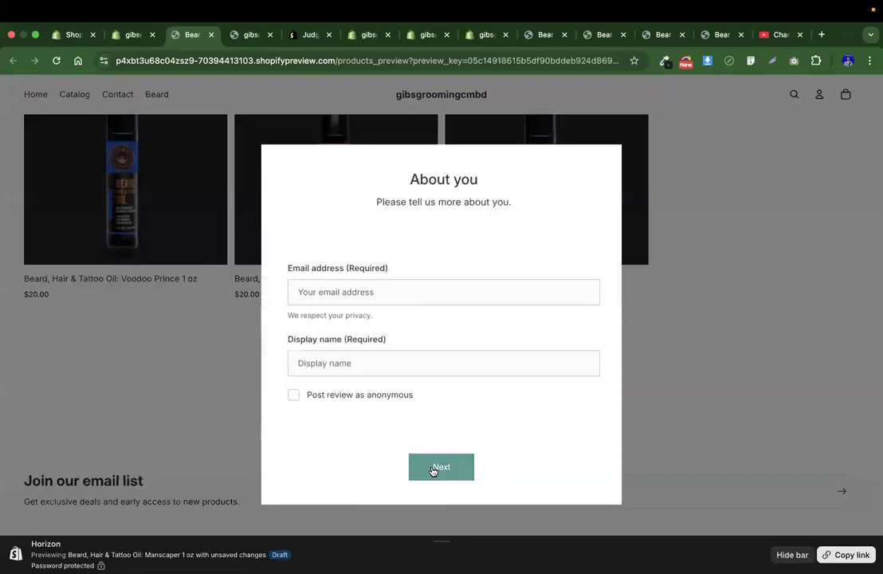
Fill in the reviewer's email address and display name, and submit the product review without a picture
{"action": "left_click", "coordinate": [379, 290]}
{"action": "left_click", "coordinate": [399, 323]}
{"action": "left_click", "coordinate": [360, 362]}
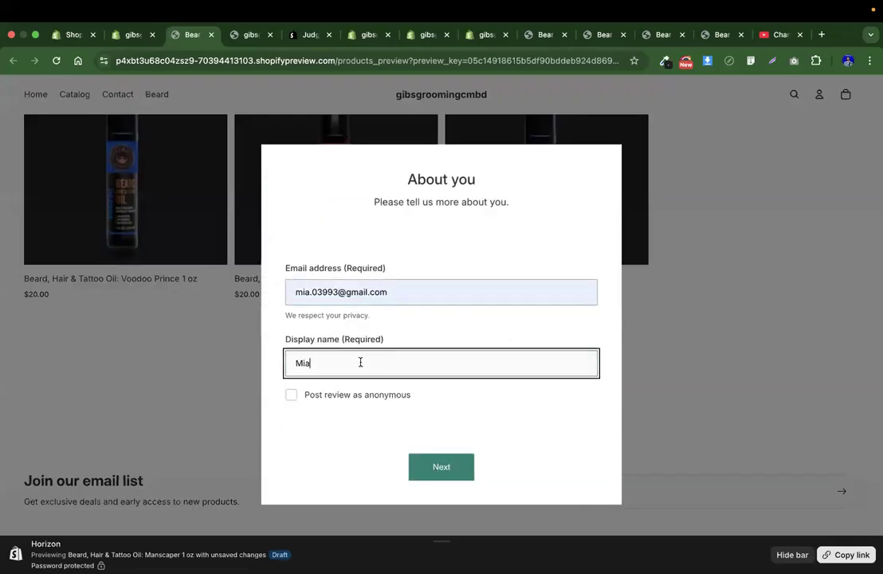
{"action": "key", "text": "super+a"}
{"action": "type", "text": "nhaz"}
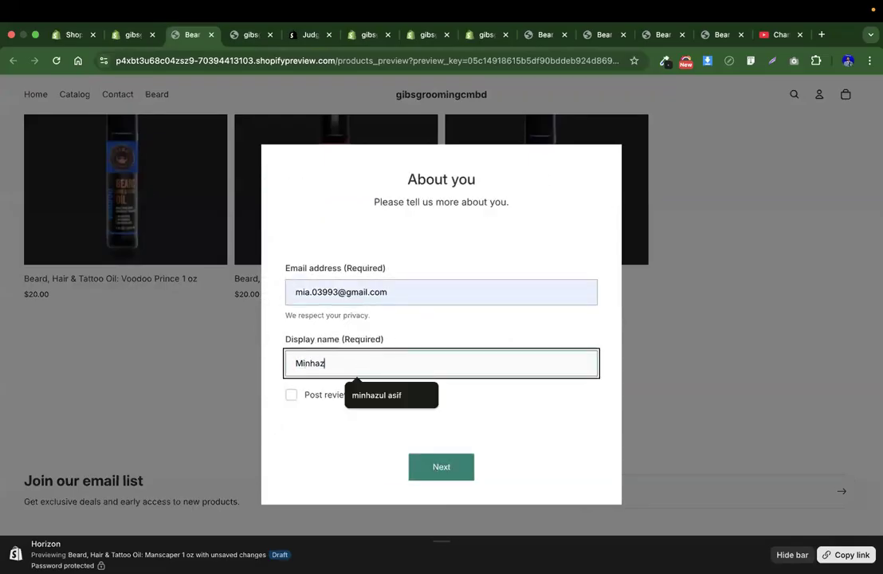
{"action": "left_click", "coordinate": [439, 470]}
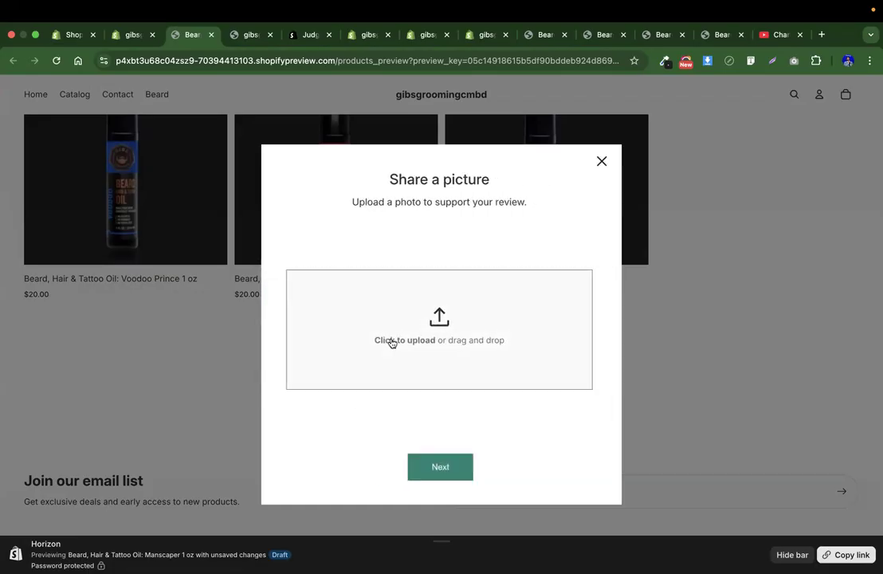
{"action": "left_click", "coordinate": [518, 416]}
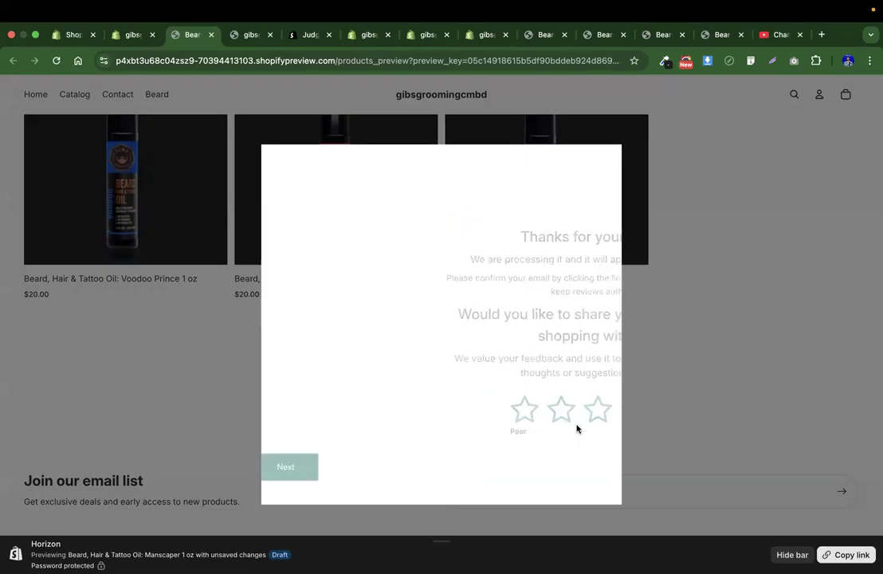
Rate the shopping experience five stars, paste the same review paragraph and finish the store review without a picture
{"action": "left_click", "coordinate": [453, 351]}
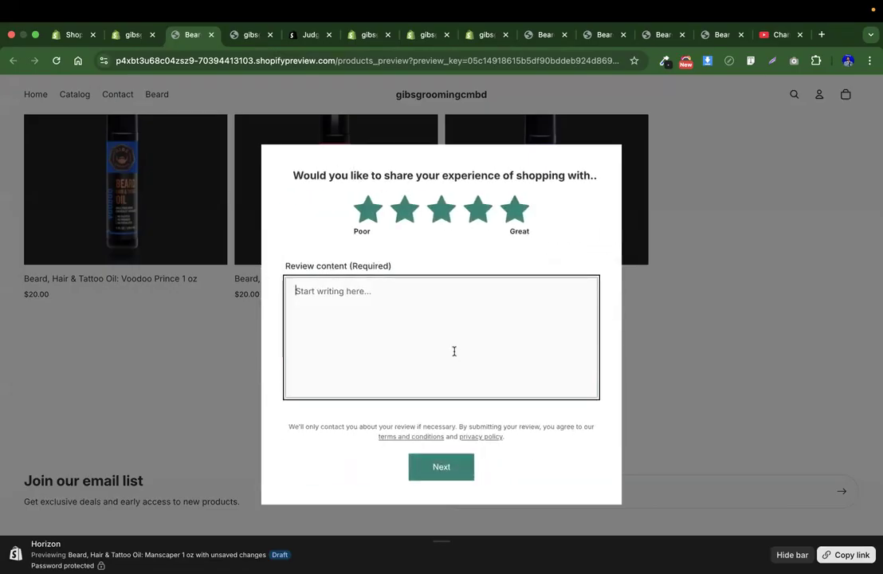
{"action": "key", "text": "super+v"}
{"action": "left_click", "coordinate": [444, 475]}
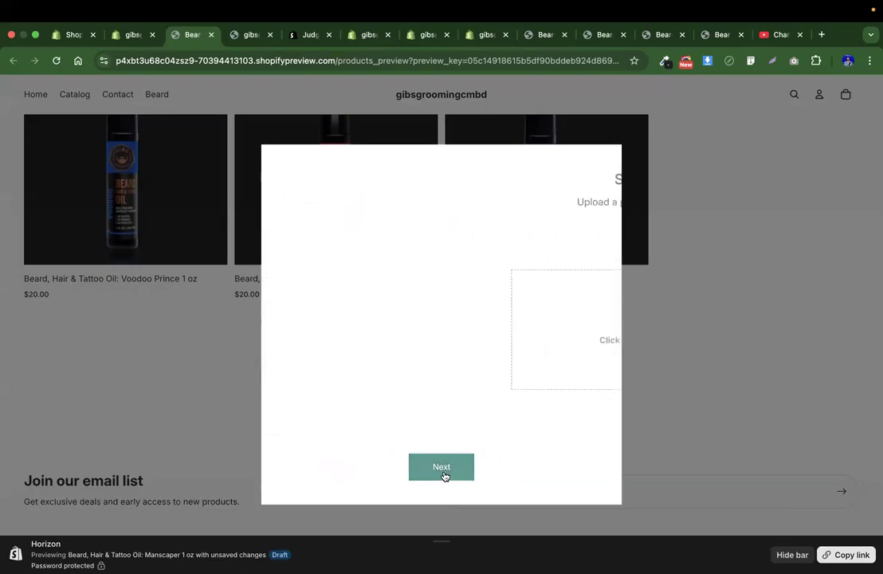
{"action": "left_click", "coordinate": [444, 476]}
{"action": "left_click", "coordinate": [445, 475]}
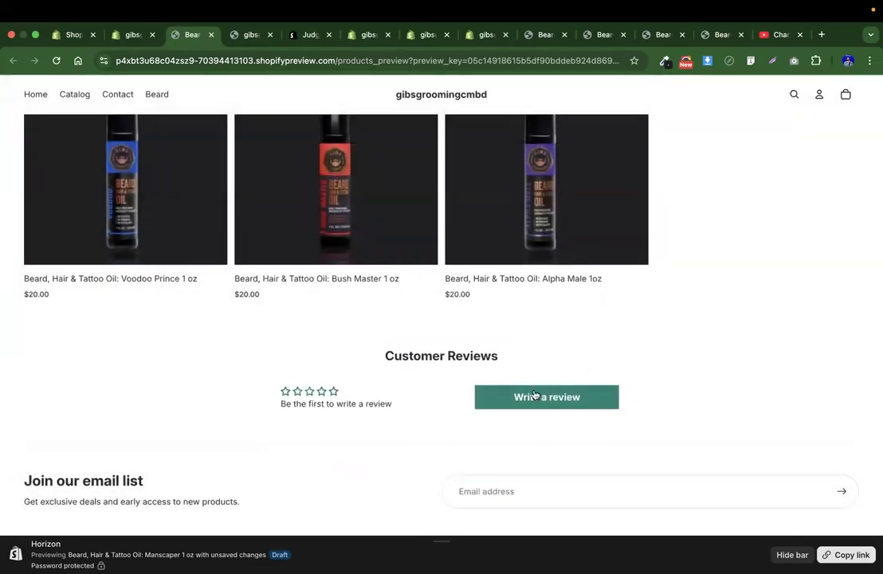
Follow the star rating beneath the Manscaper 1 oz price to the Customer Reviews section and read the posted review
{"action": "scroll", "coordinate": [663, 359], "scroll_direction": "up", "scroll_amount": 10}
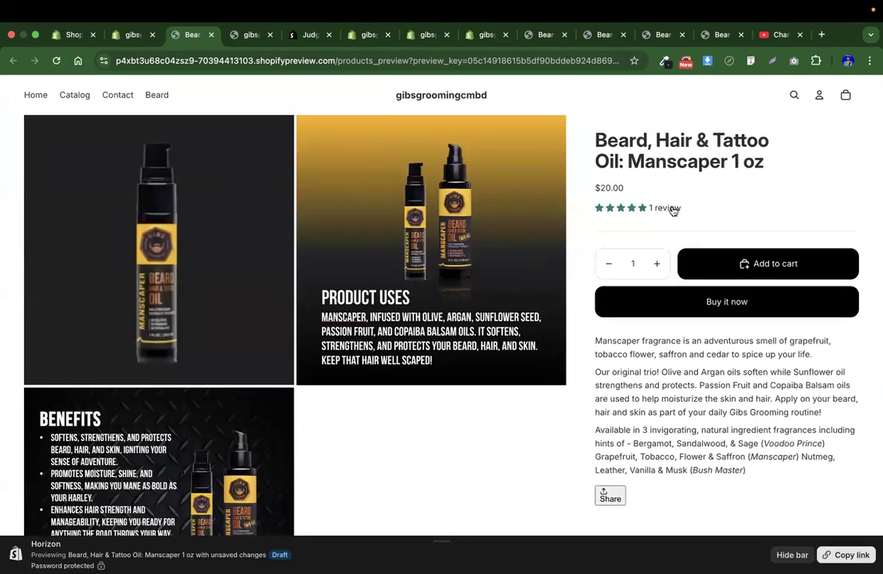
{"action": "left_click", "coordinate": [674, 209]}
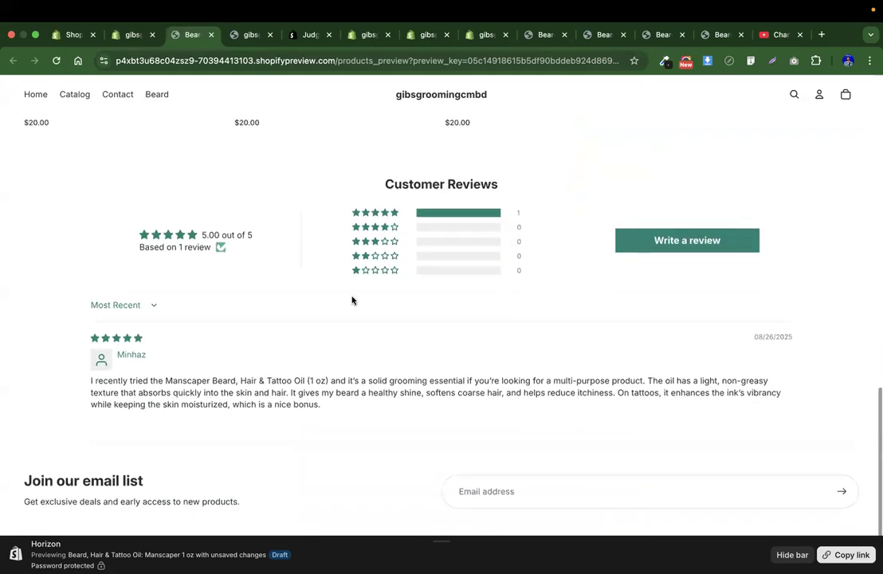
{"action": "left_click_drag", "start_coordinate": [90, 380], "coordinate": [343, 417]}
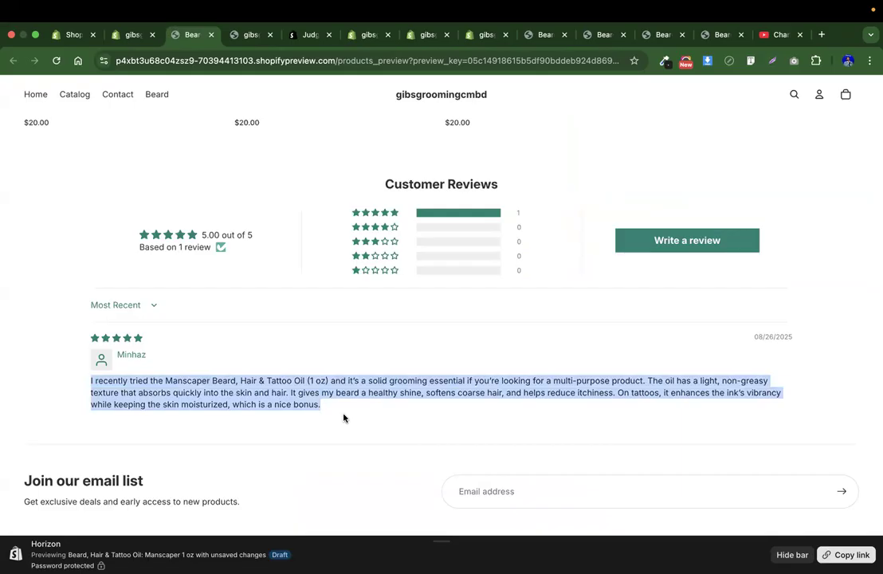
{"action": "scroll", "coordinate": [343, 418], "scroll_direction": "up", "scroll_amount": 10}
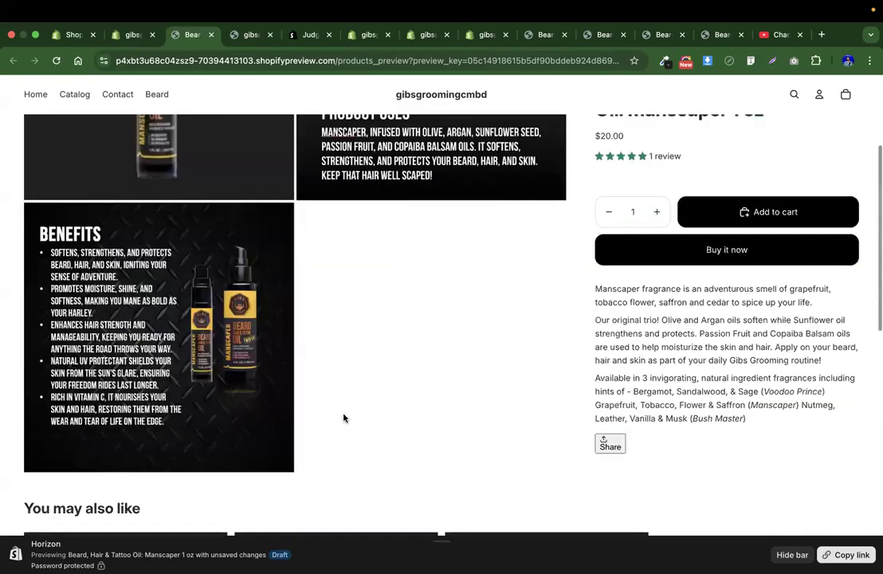
Switch to the PageFly editor with the Alpha Male 1oz product page and save its unsaved changes
{"action": "left_click", "coordinate": [307, 34]}
{"action": "left_click", "coordinate": [254, 35]}
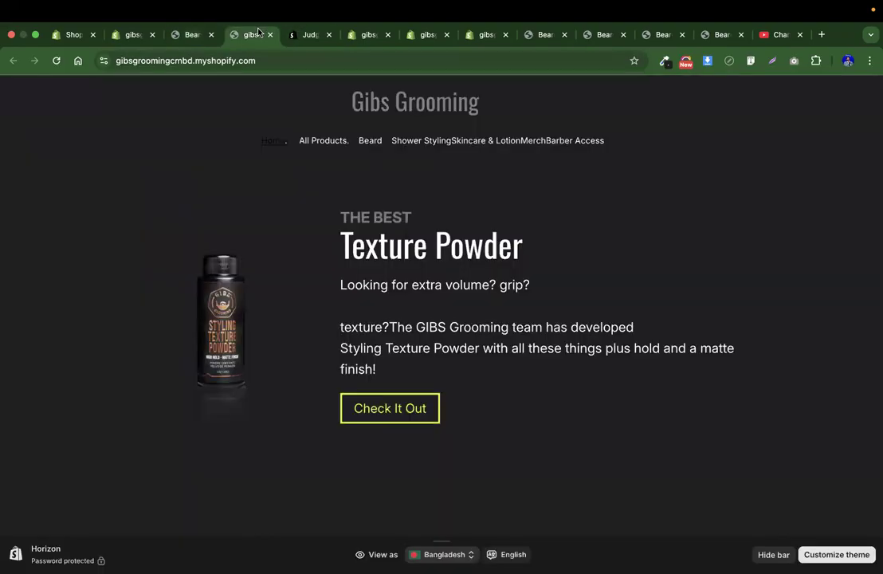
{"action": "left_click", "coordinate": [191, 34]}
{"action": "left_click", "coordinate": [130, 35]}
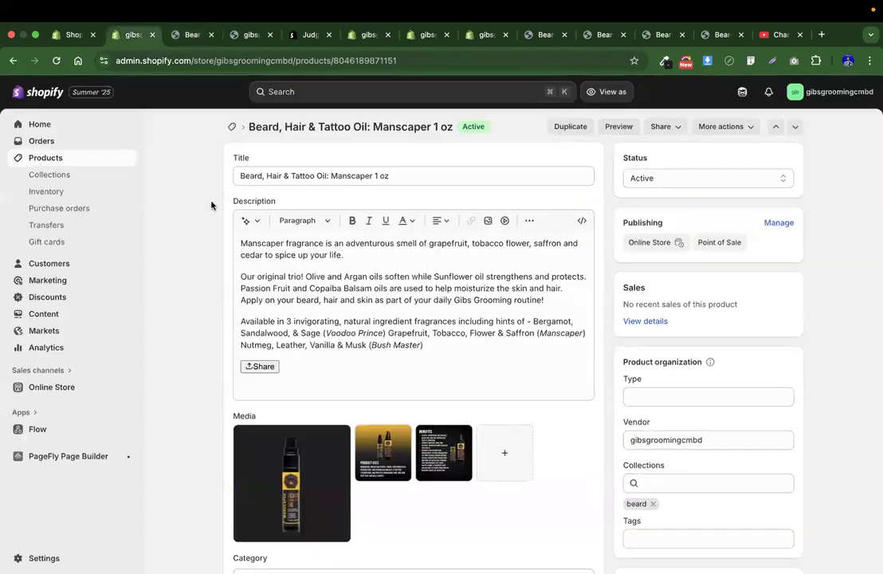
{"action": "left_click", "coordinate": [73, 34]}
{"action": "left_click", "coordinate": [119, 35]}
{"action": "left_click", "coordinate": [371, 36]}
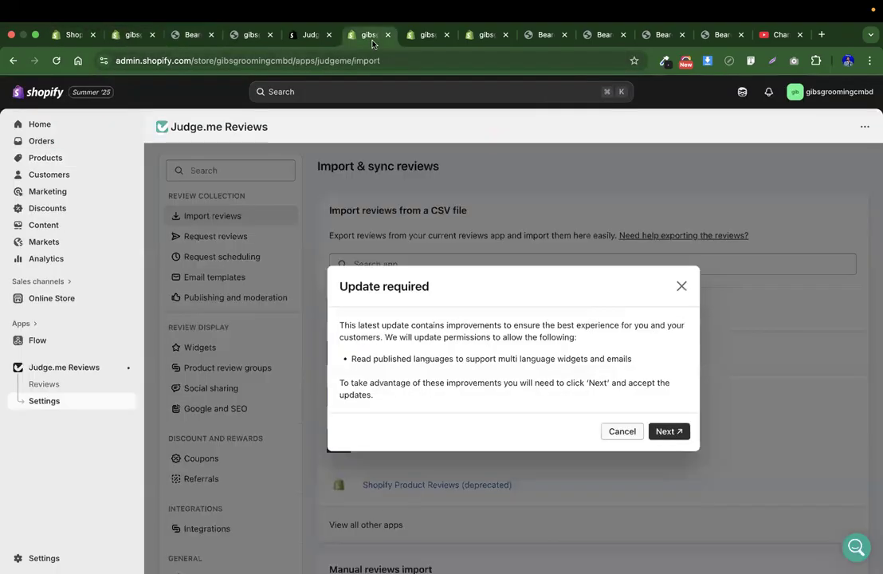
{"action": "left_click", "coordinate": [422, 35]}
{"action": "left_click", "coordinate": [481, 36]}
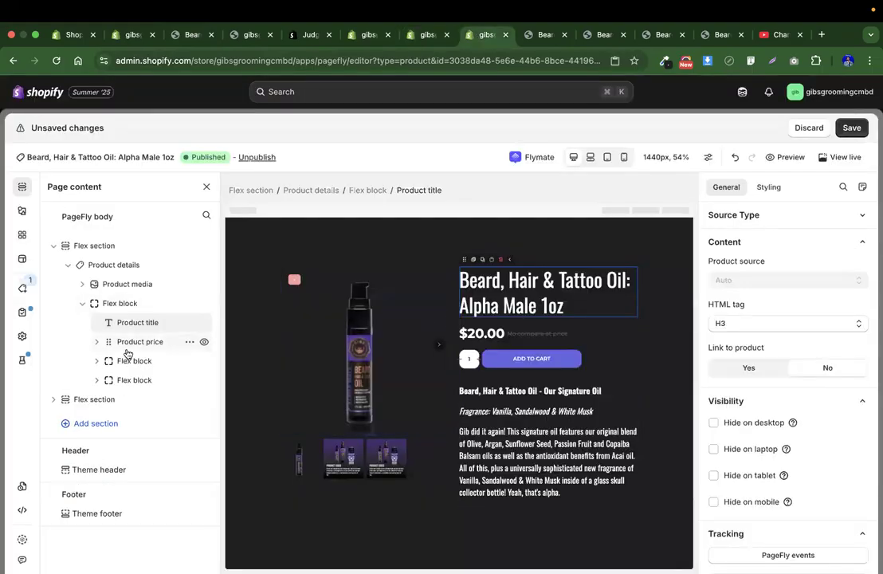
{"action": "left_click", "coordinate": [851, 127]}
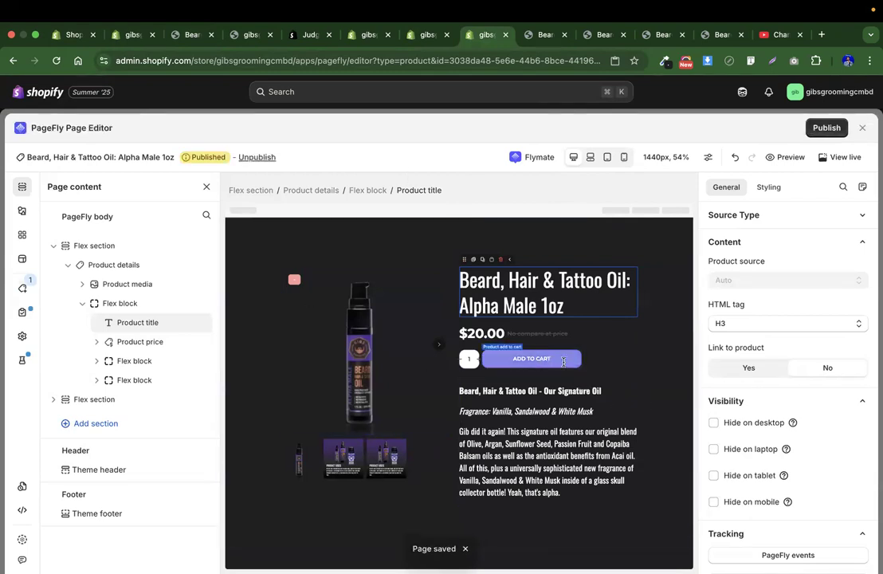
Reload the PageFly editor and look at the App blocks variant among the third-party elements
{"action": "left_click", "coordinate": [54, 63]}
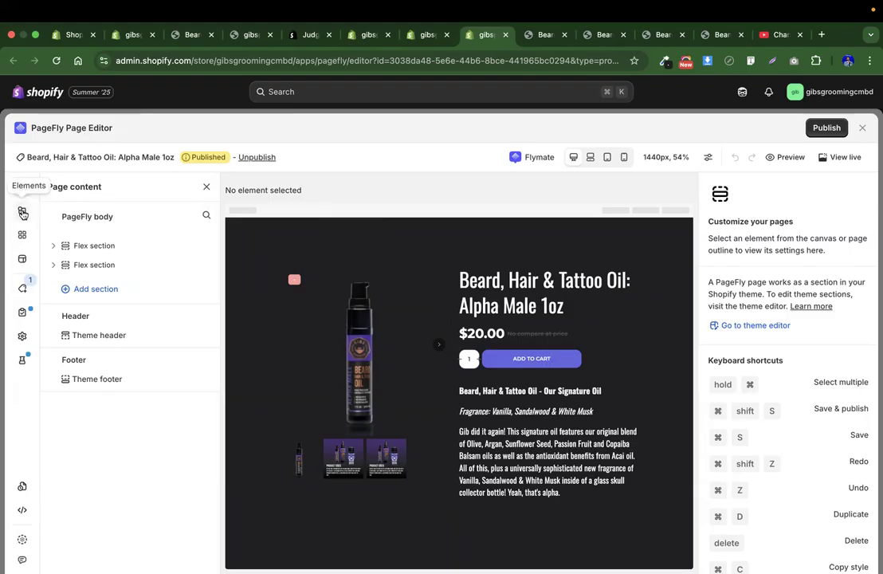
{"action": "left_click", "coordinate": [25, 235]}
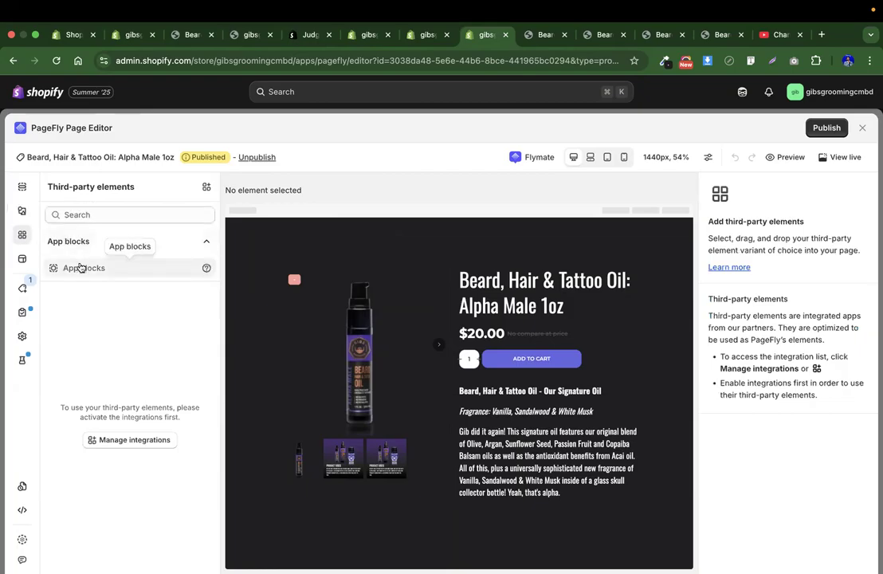
{"action": "mouse_move", "coordinate": [80, 269]}
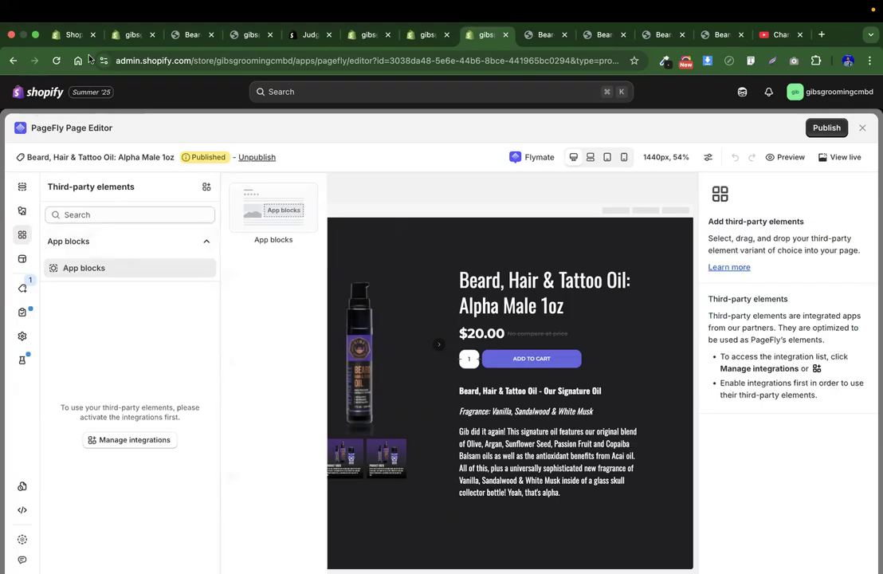
Publish the Alpha Male 1oz page, reload the editor and check the page content on the canvas
{"action": "left_click", "coordinate": [829, 128]}
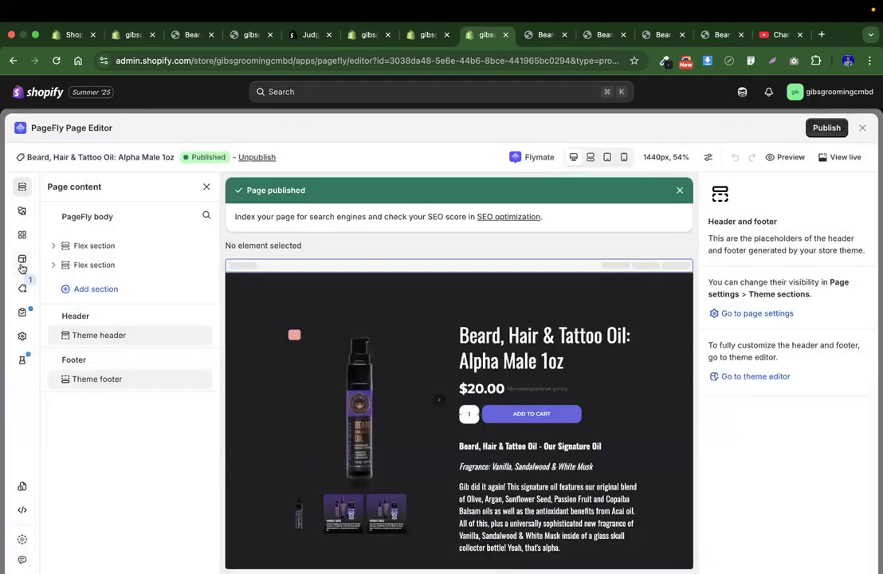
{"action": "left_click", "coordinate": [55, 61]}
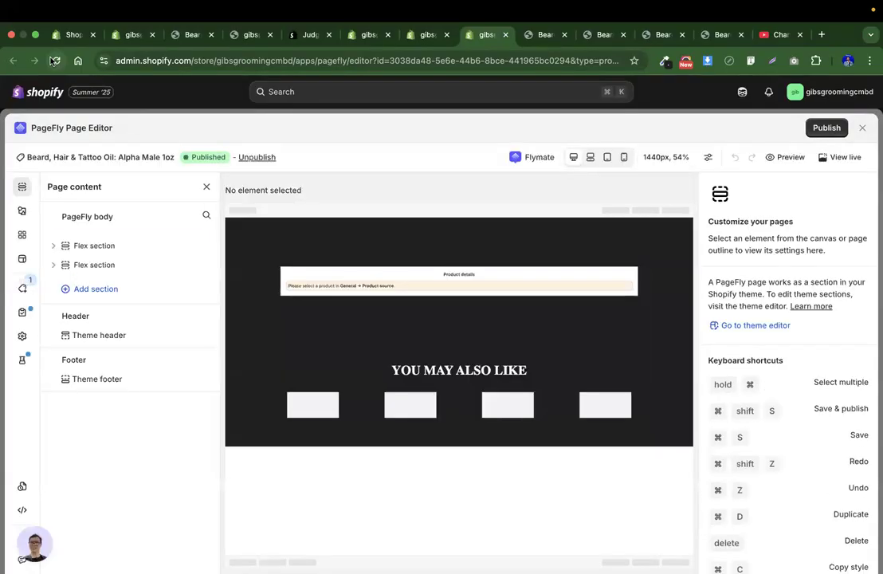
{"action": "scroll", "coordinate": [417, 313], "scroll_direction": "down", "scroll_amount": 4}
{"action": "scroll", "coordinate": [418, 313], "scroll_direction": "down", "scroll_amount": 3}
{"action": "scroll", "coordinate": [388, 287], "scroll_direction": "up", "scroll_amount": 6}
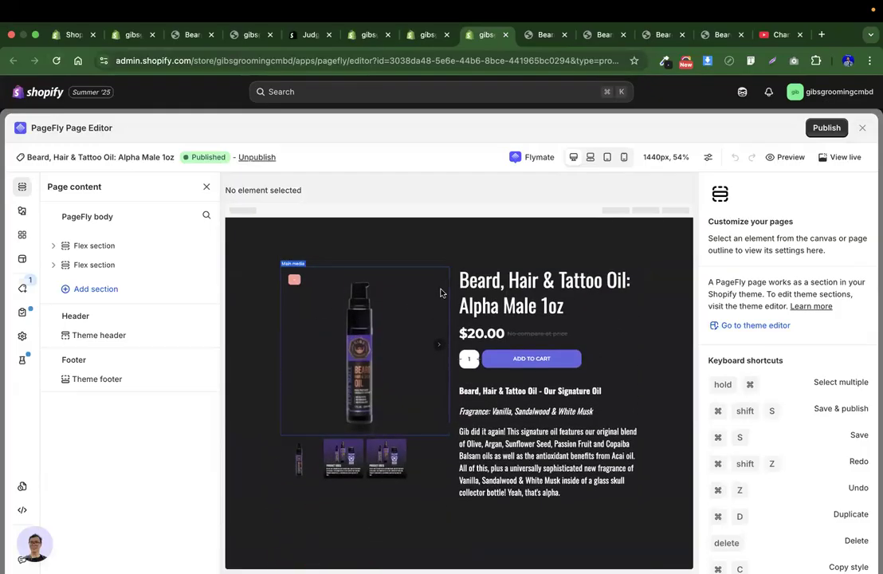
Find Judge.me Product Reviews among PageFly's third-party integrations by searching for "judge" and activate it
{"action": "left_click", "coordinate": [478, 293]}
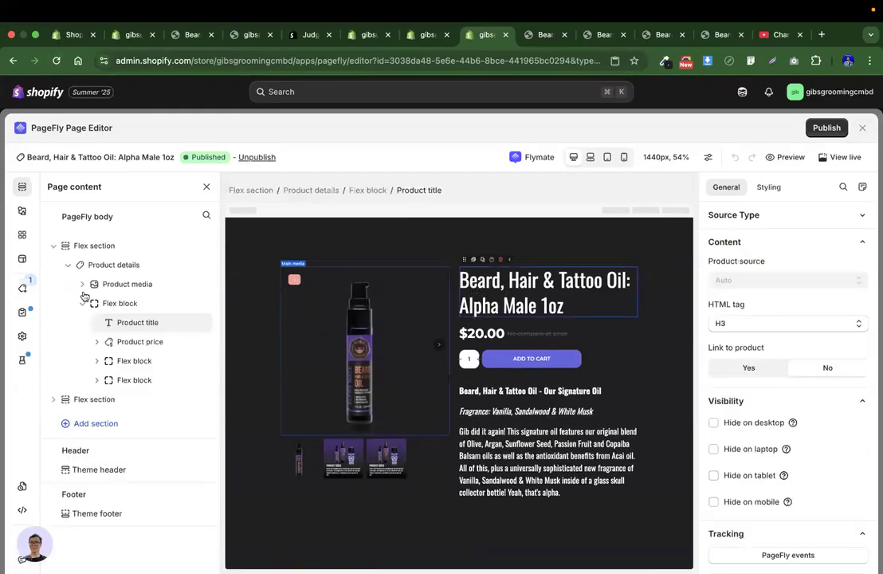
{"action": "left_click", "coordinate": [17, 216]}
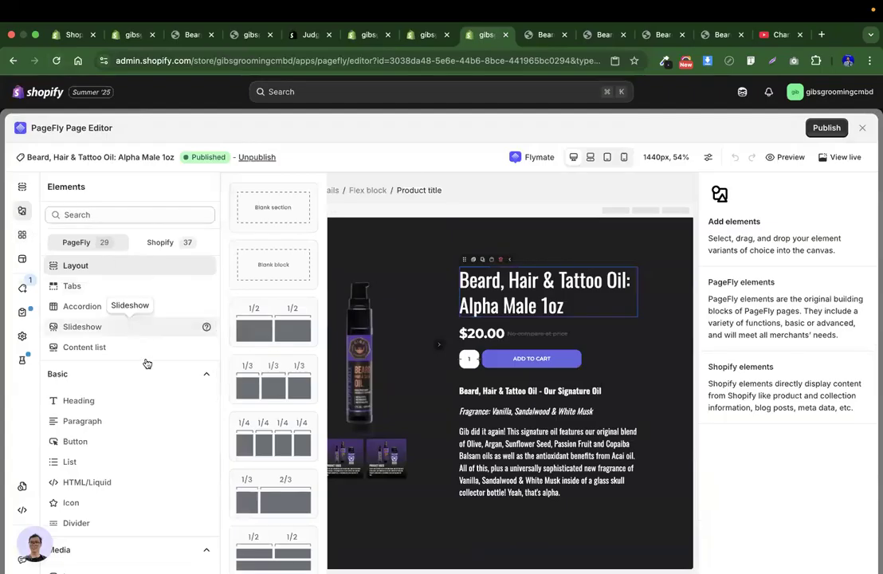
{"action": "scroll", "coordinate": [148, 366], "scroll_direction": "down", "scroll_amount": 10}
{"action": "scroll", "coordinate": [147, 372], "scroll_direction": "up", "scroll_amount": 10}
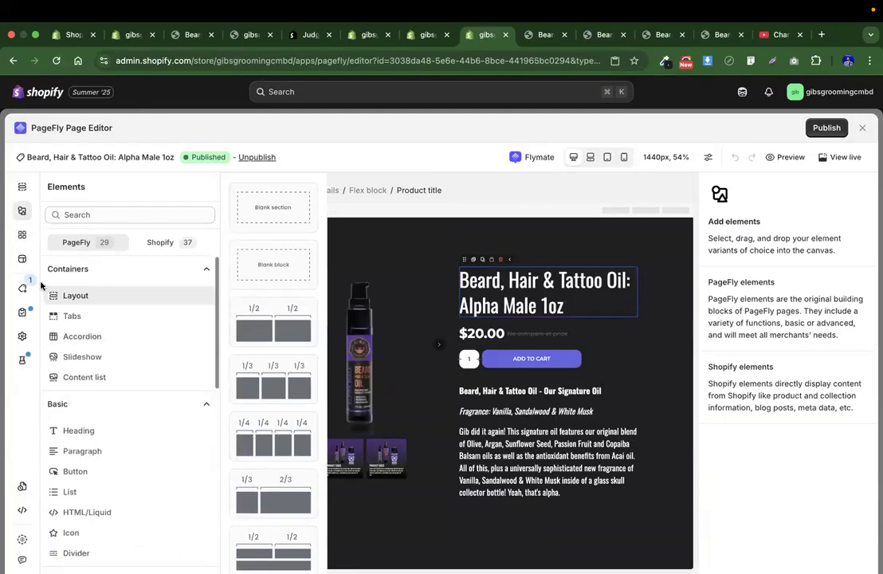
{"action": "left_click", "coordinate": [22, 236]}
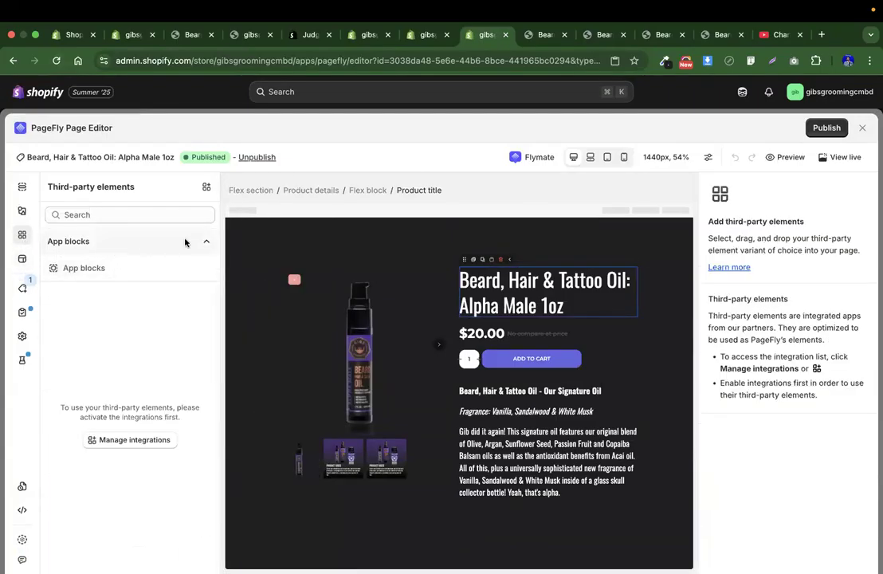
{"action": "left_click", "coordinate": [206, 186]}
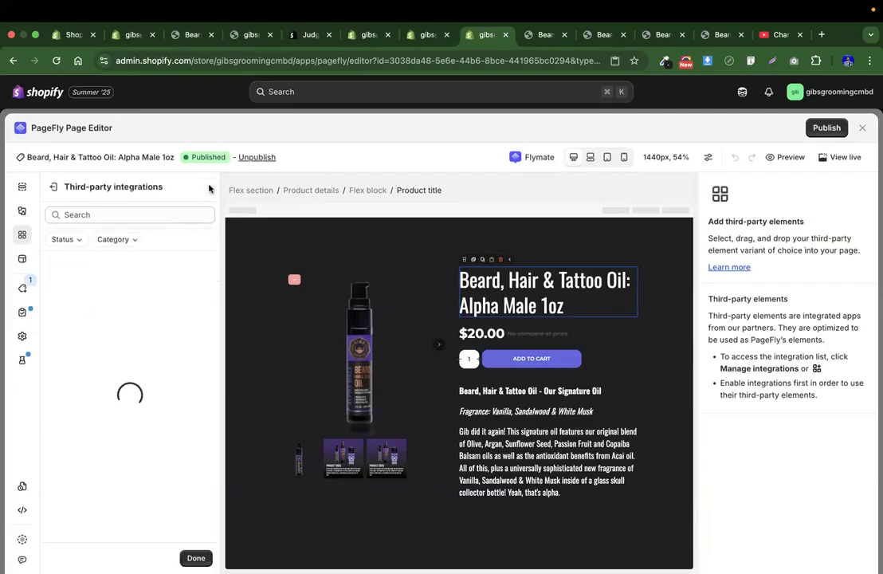
{"action": "left_click", "coordinate": [150, 212]}
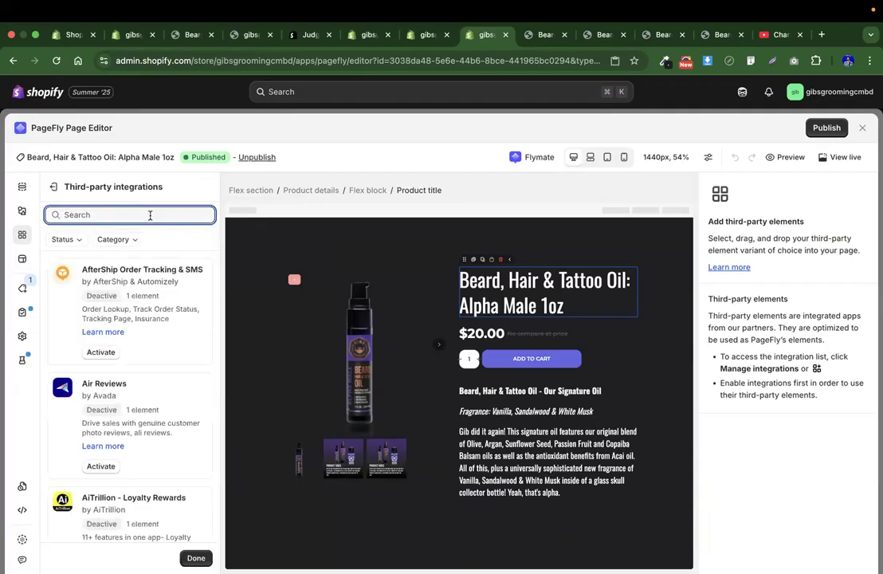
{"action": "type", "text": "judge"}
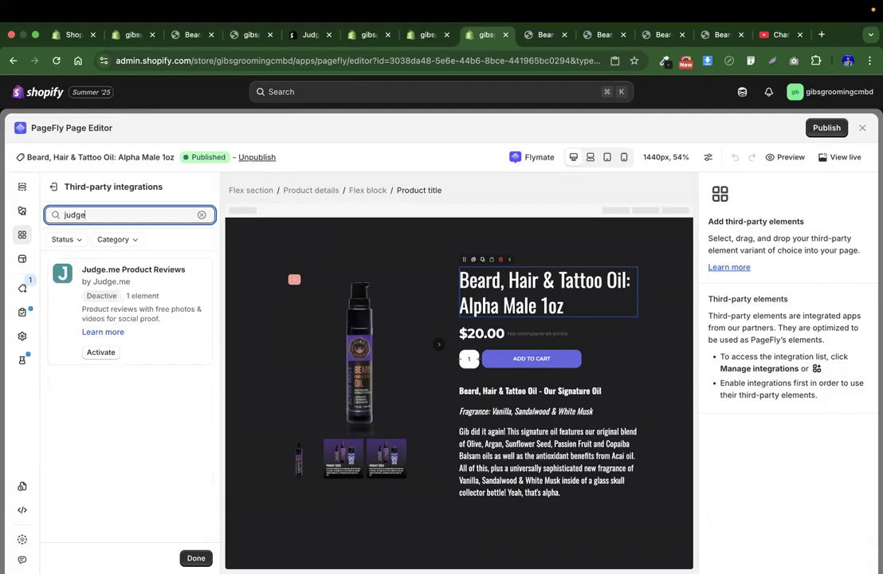
{"action": "left_click", "coordinate": [99, 356]}
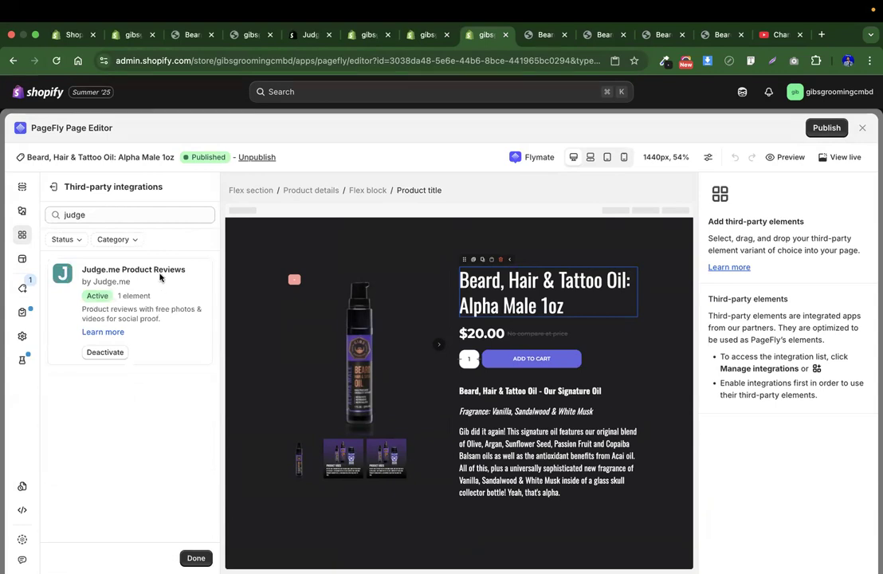
Add the Judge.me Preview Badge between the product title and price of the Alpha Male 1oz page, and save and publish the page
{"action": "left_click", "coordinate": [22, 187]}
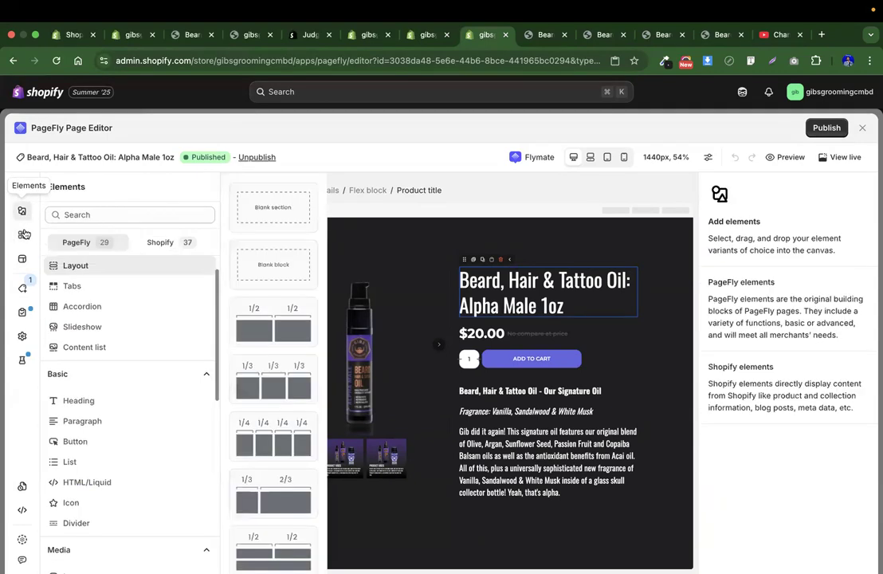
{"action": "left_click", "coordinate": [23, 234]}
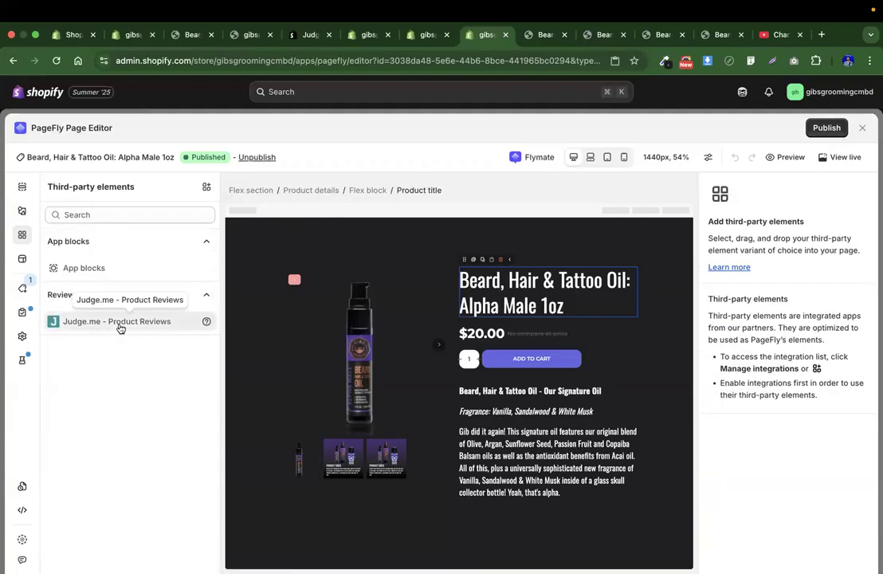
{"action": "mouse_move", "coordinate": [121, 328]}
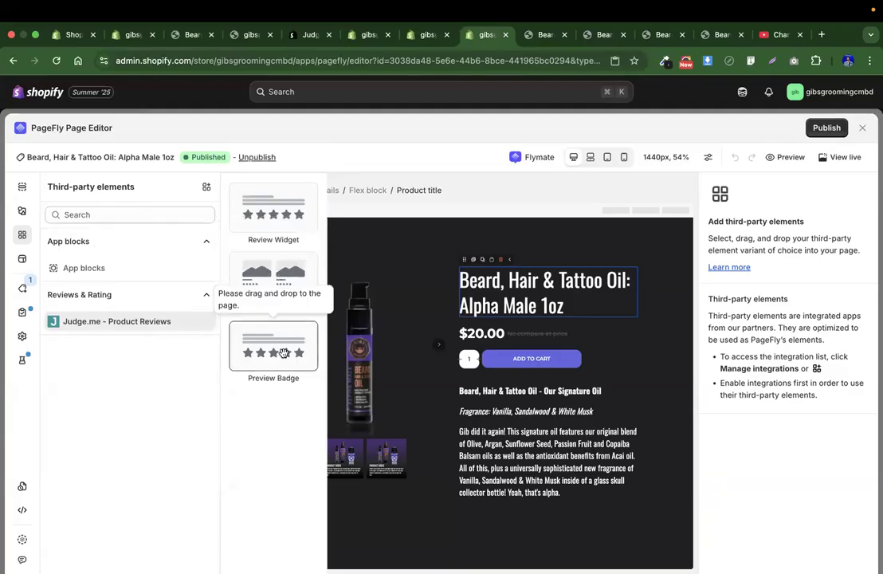
{"action": "left_click_drag", "start_coordinate": [289, 351], "coordinate": [535, 318]}
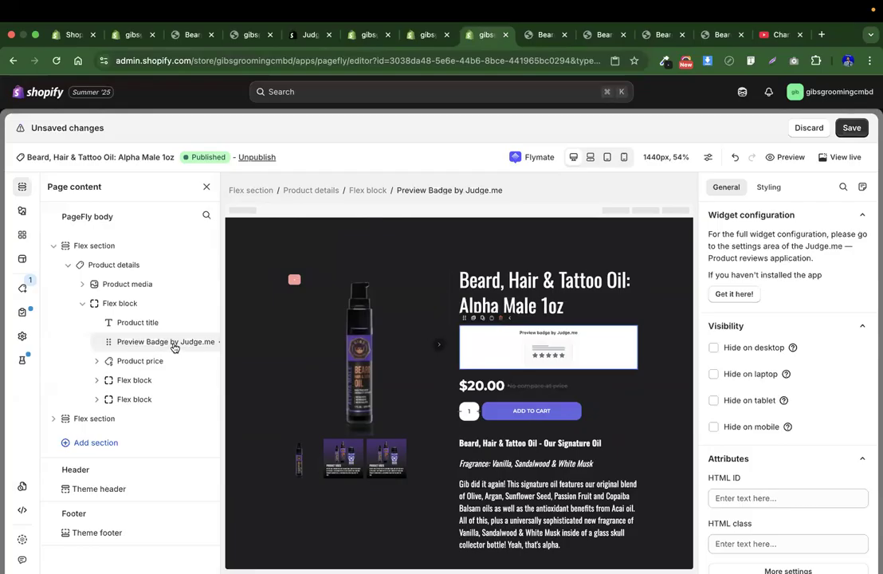
{"action": "left_click", "coordinate": [850, 130]}
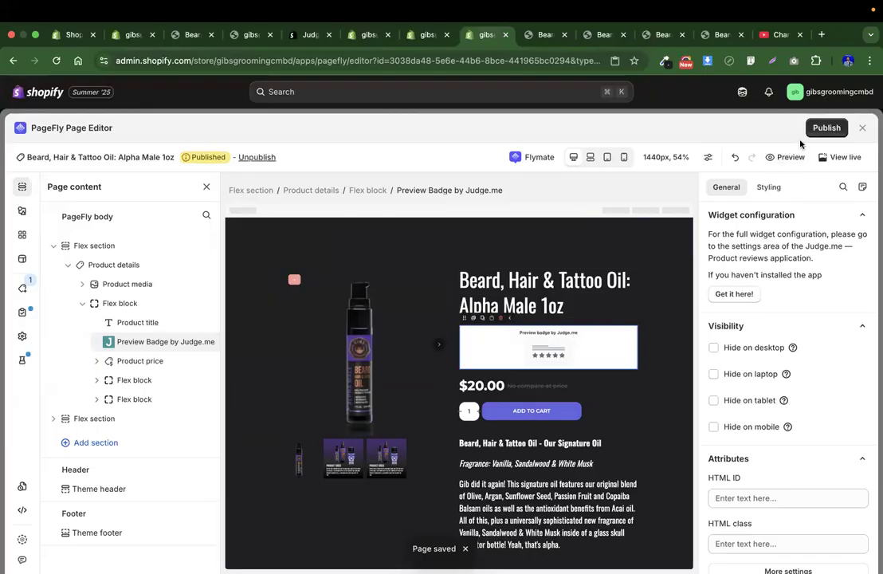
{"action": "left_click", "coordinate": [812, 132]}
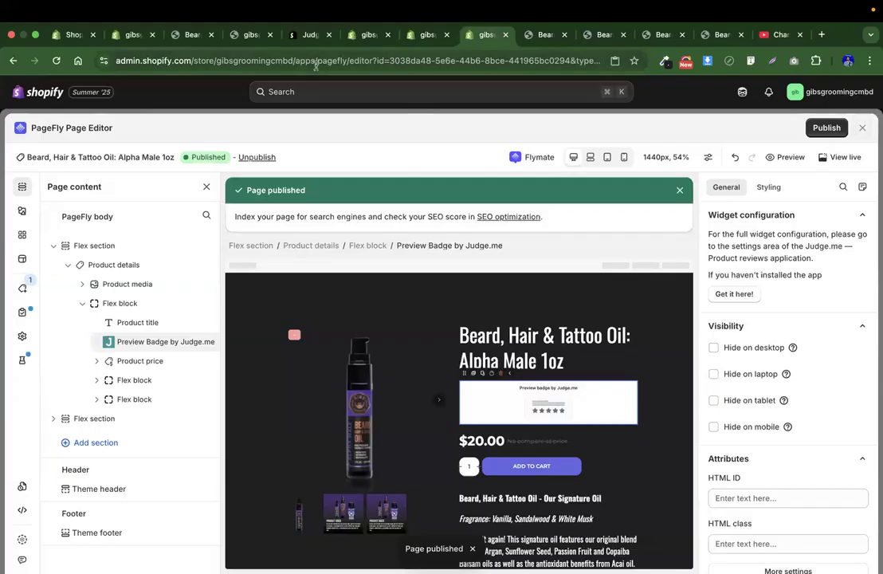
Look over the Alpha Male 1oz page on the PageFly canvas, from the review badge to the You May Also Like section
{"action": "left_click", "coordinate": [245, 34]}
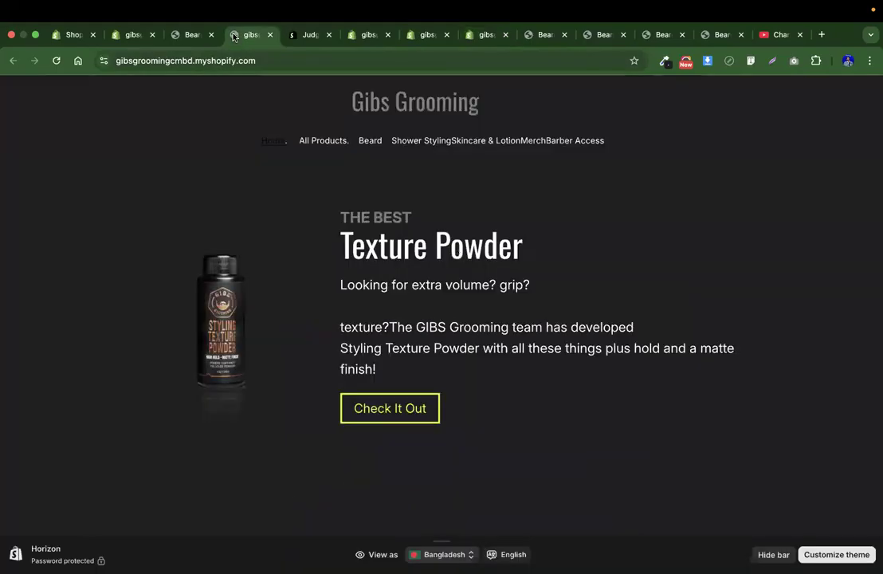
{"action": "left_click", "coordinate": [363, 35]}
{"action": "left_click", "coordinate": [421, 35]}
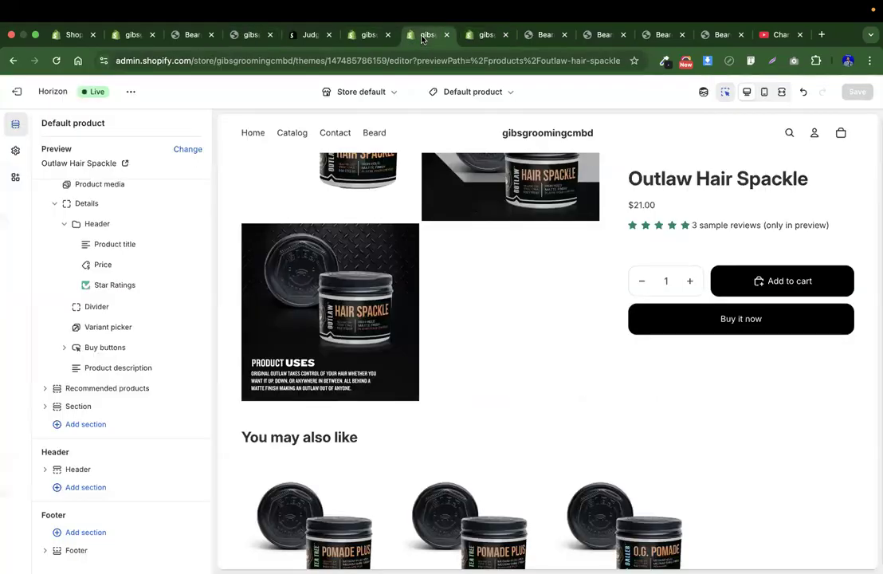
{"action": "left_click", "coordinate": [482, 35]}
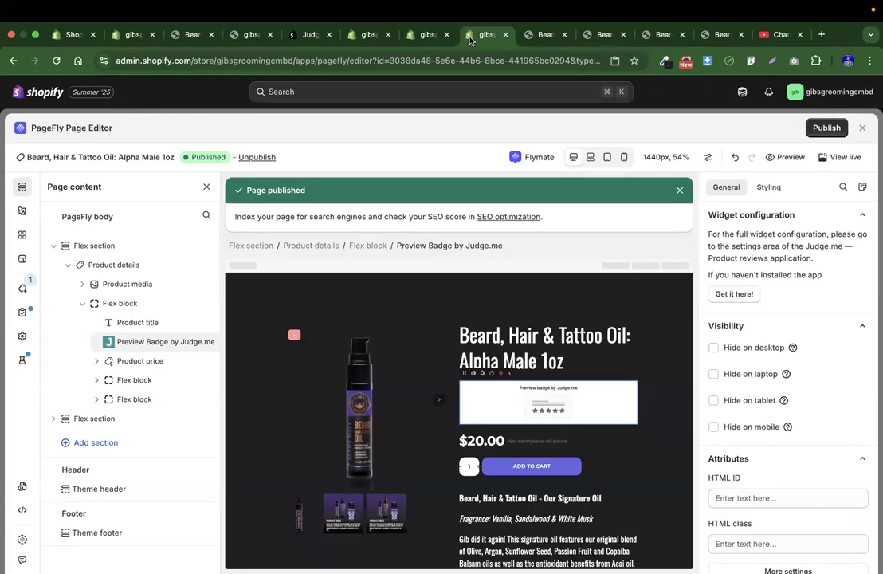
{"action": "scroll", "coordinate": [412, 392], "scroll_direction": "down", "scroll_amount": 5}
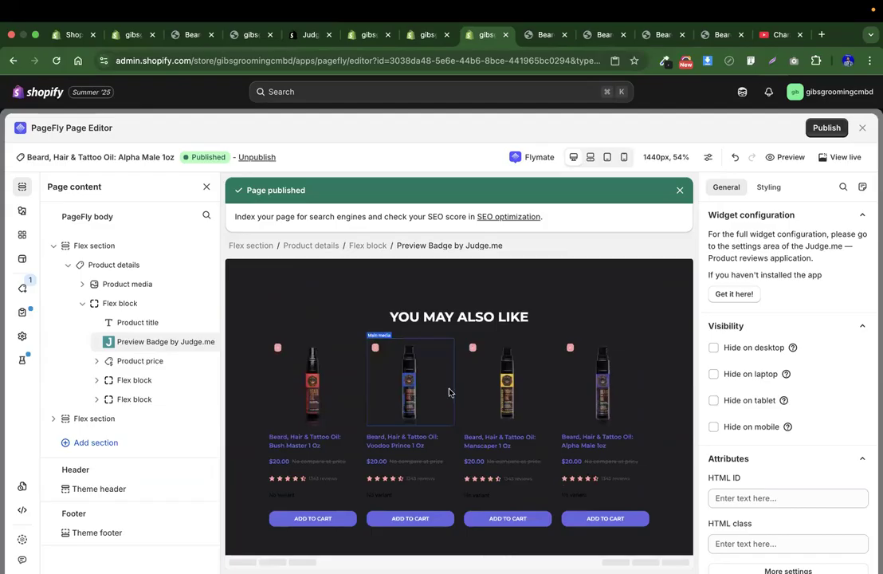
{"action": "scroll", "coordinate": [450, 390], "scroll_direction": "up", "scroll_amount": 5}
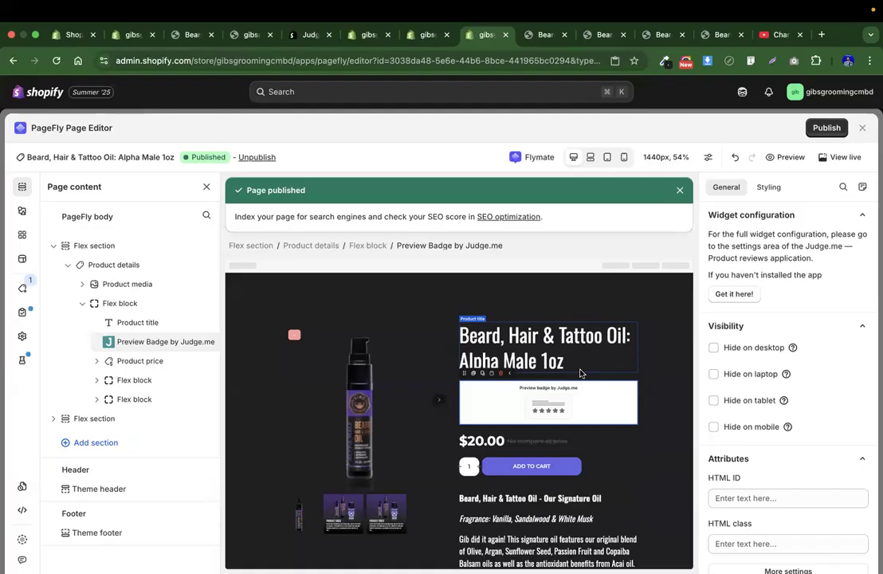
{"action": "scroll", "coordinate": [413, 366], "scroll_direction": "down", "scroll_amount": 3}
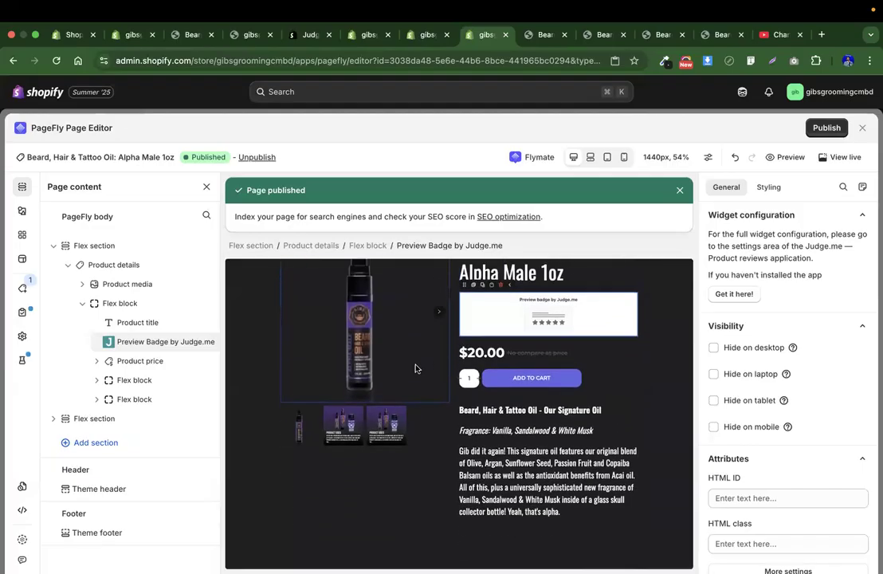
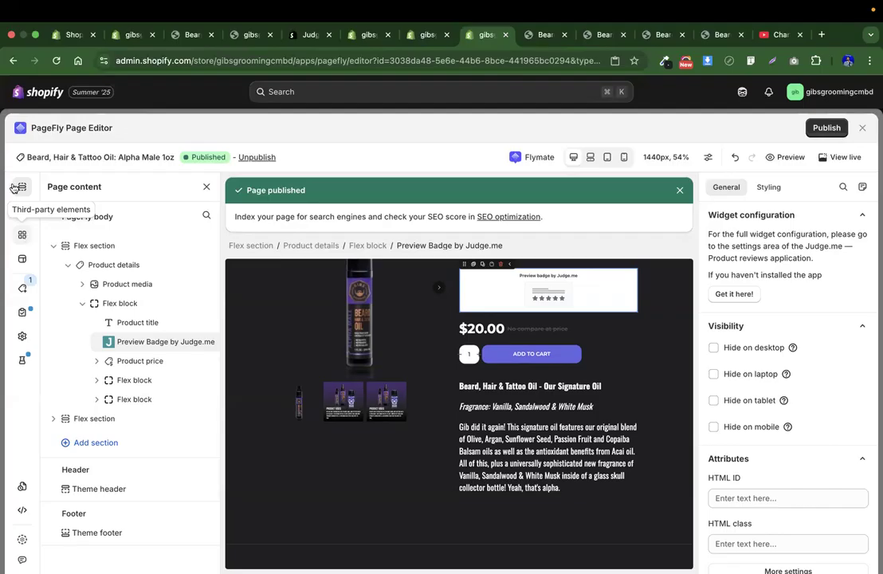
Open the Default product template of the Horizon theme for customization from the Shopify admin and select its Product media block
{"action": "left_click", "coordinate": [245, 36]}
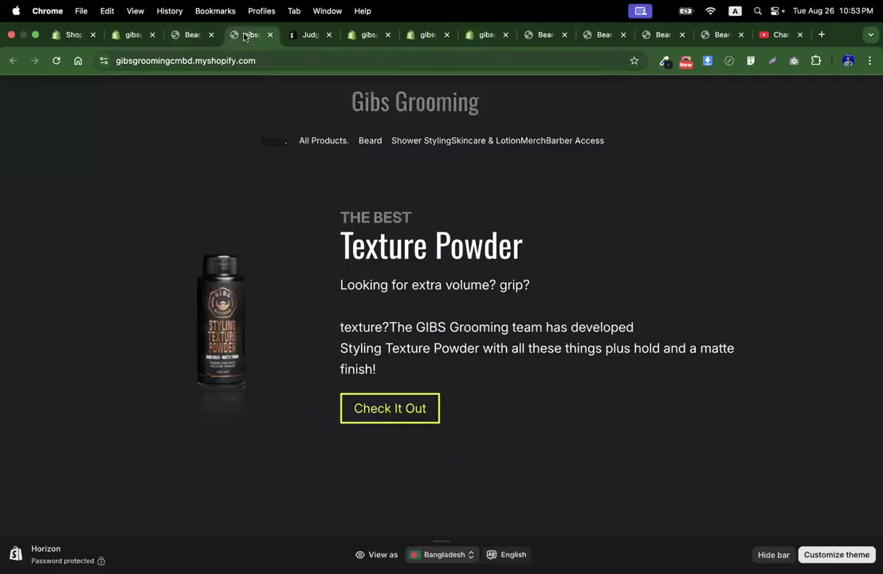
{"action": "left_click", "coordinate": [197, 35]}
{"action": "left_click", "coordinate": [132, 35]}
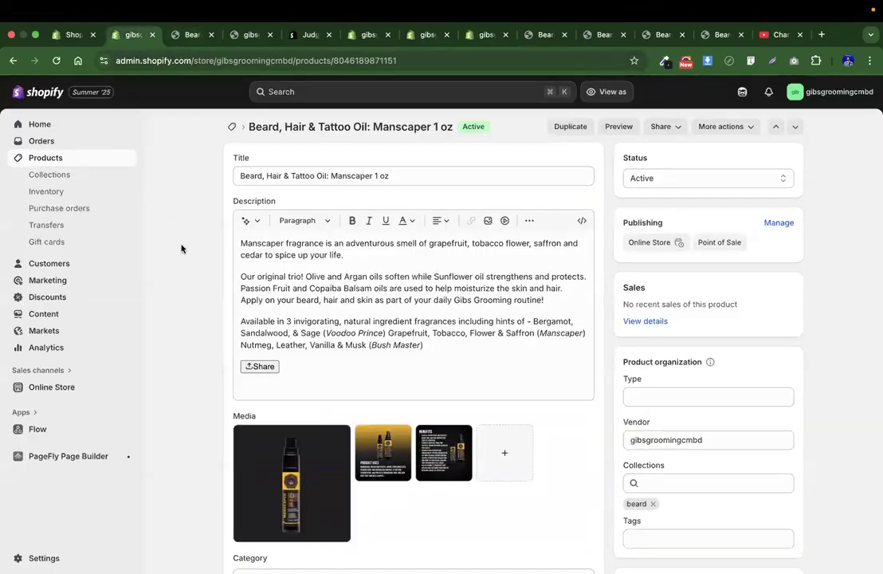
{"action": "left_click", "coordinate": [92, 387]}
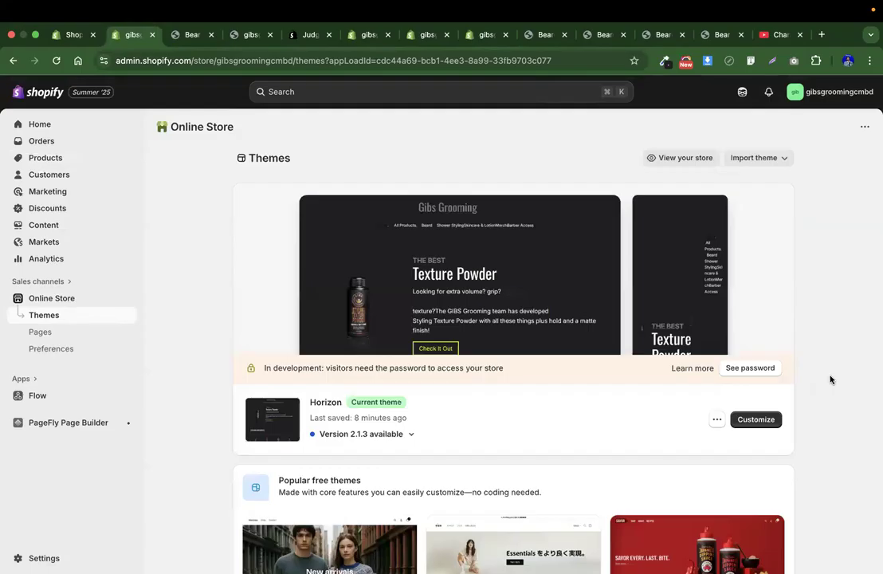
{"action": "left_click", "coordinate": [757, 420]}
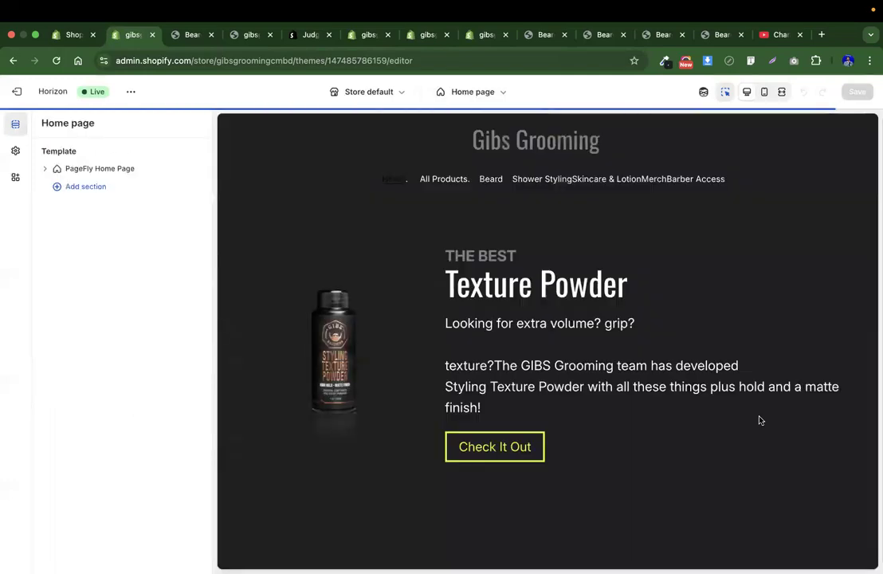
{"action": "left_click", "coordinate": [474, 93]}
{"action": "left_click", "coordinate": [437, 160]}
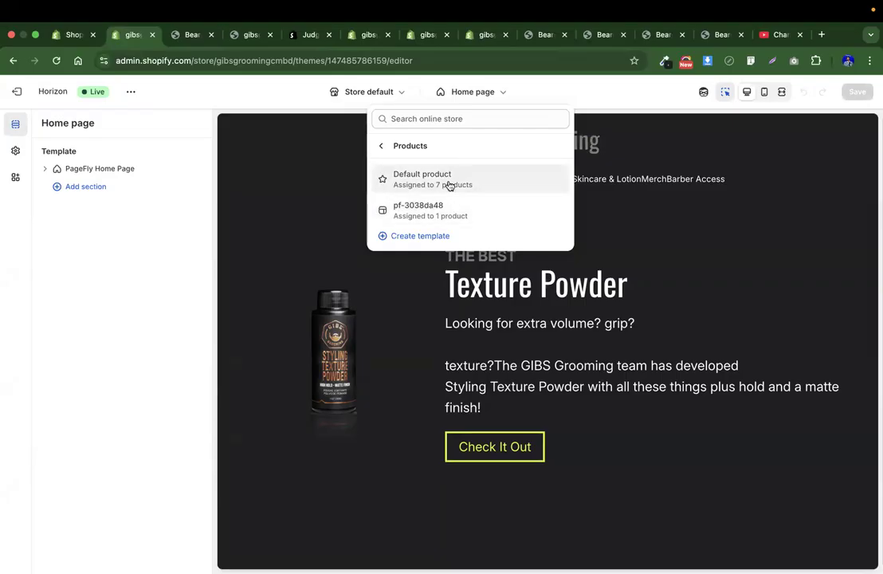
{"action": "left_click", "coordinate": [450, 184]}
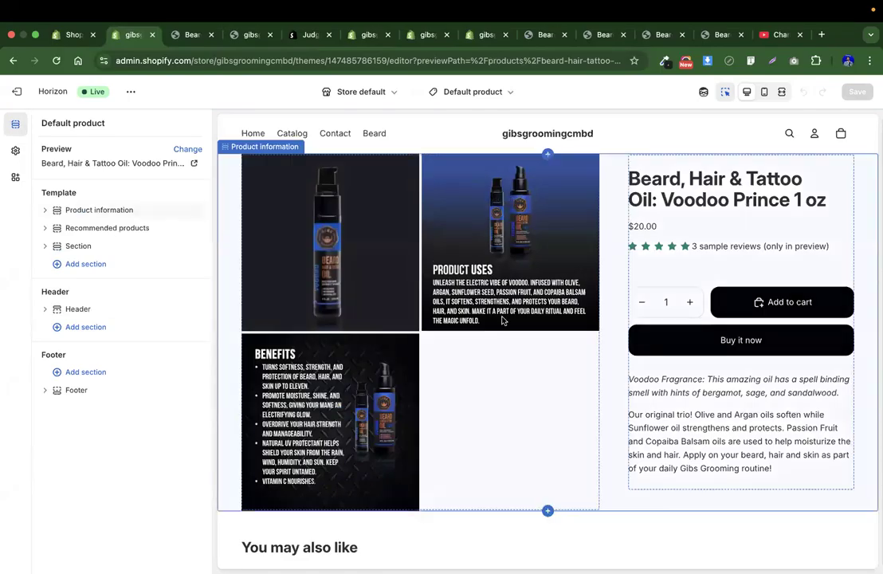
{"action": "left_click", "coordinate": [307, 216]}
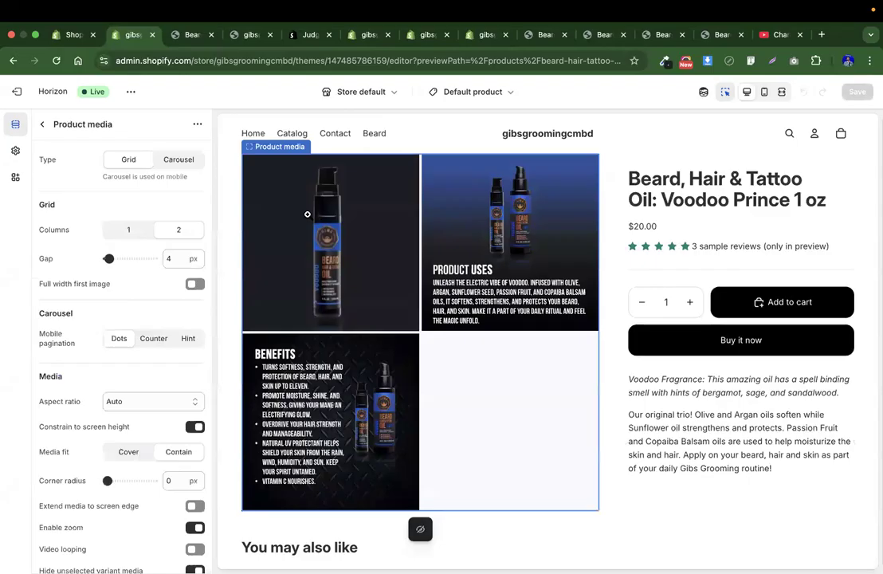
Try a one-column grid for the product media, check the stacked images and restore two columns
{"action": "left_click", "coordinate": [130, 231]}
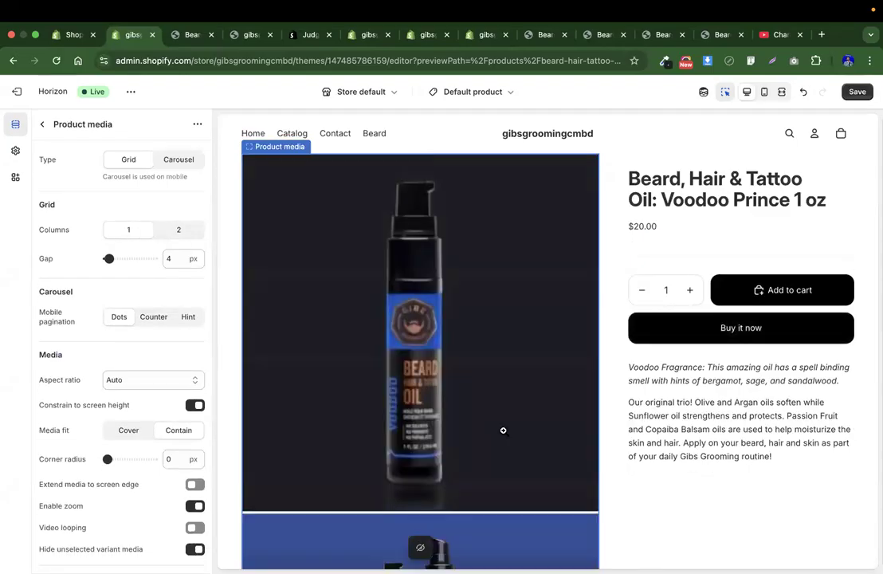
{"action": "scroll", "coordinate": [503, 430], "scroll_direction": "down", "scroll_amount": 5}
{"action": "scroll", "coordinate": [503, 430], "scroll_direction": "down", "scroll_amount": 3}
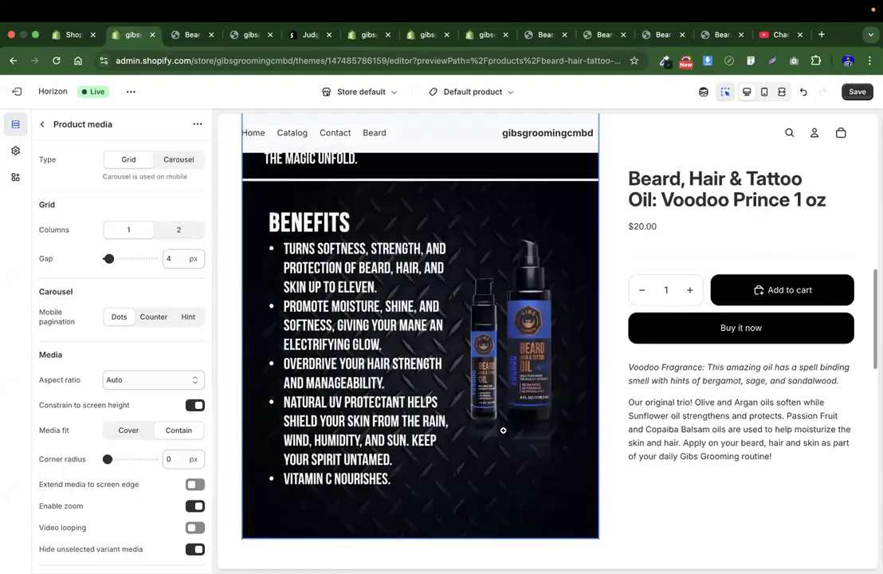
{"action": "scroll", "coordinate": [503, 428], "scroll_direction": "up", "scroll_amount": 5}
{"action": "left_click", "coordinate": [179, 230]}
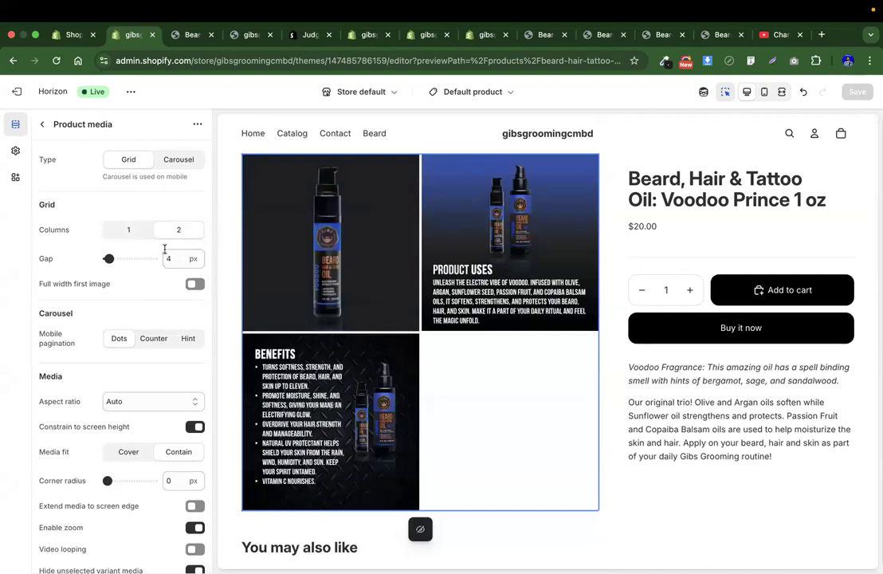
Turn on full width for the first image in the product media grid and check the preview
{"action": "left_click", "coordinate": [195, 284]}
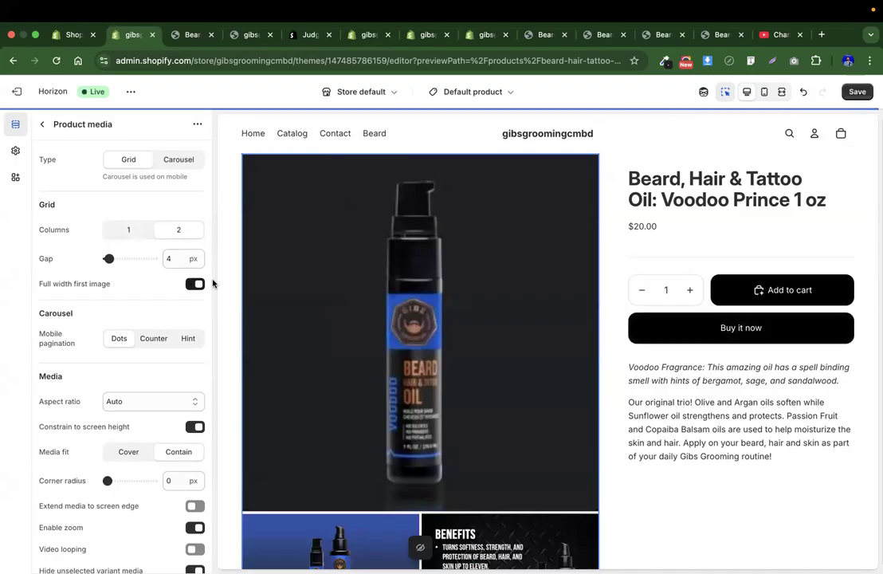
{"action": "scroll", "coordinate": [490, 303], "scroll_direction": "down", "scroll_amount": 3}
{"action": "scroll", "coordinate": [500, 326], "scroll_direction": "up", "scroll_amount": 5}
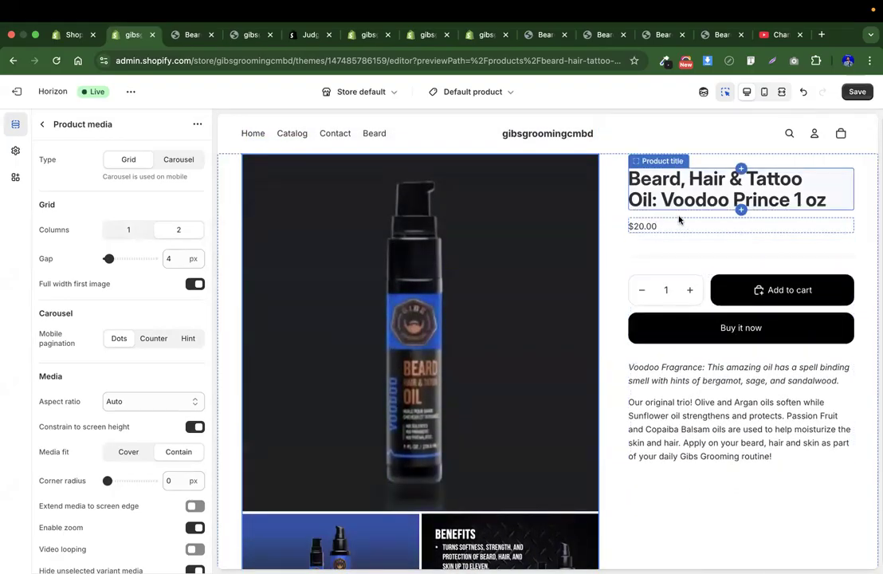
Examine the rest of the product preview and the remaining Product media settings, and return to the template's section list
{"action": "scroll", "coordinate": [639, 388], "scroll_direction": "down", "scroll_amount": 10}
{"action": "scroll", "coordinate": [640, 389], "scroll_direction": "up", "scroll_amount": 3}
{"action": "scroll", "coordinate": [663, 325], "scroll_direction": "down", "scroll_amount": 8}
{"action": "scroll", "coordinate": [663, 325], "scroll_direction": "up", "scroll_amount": 15}
{"action": "scroll", "coordinate": [139, 385], "scroll_direction": "down", "scroll_amount": 1}
{"action": "scroll", "coordinate": [140, 384], "scroll_direction": "down", "scroll_amount": 4}
{"action": "scroll", "coordinate": [139, 385], "scroll_direction": "up", "scroll_amount": 5}
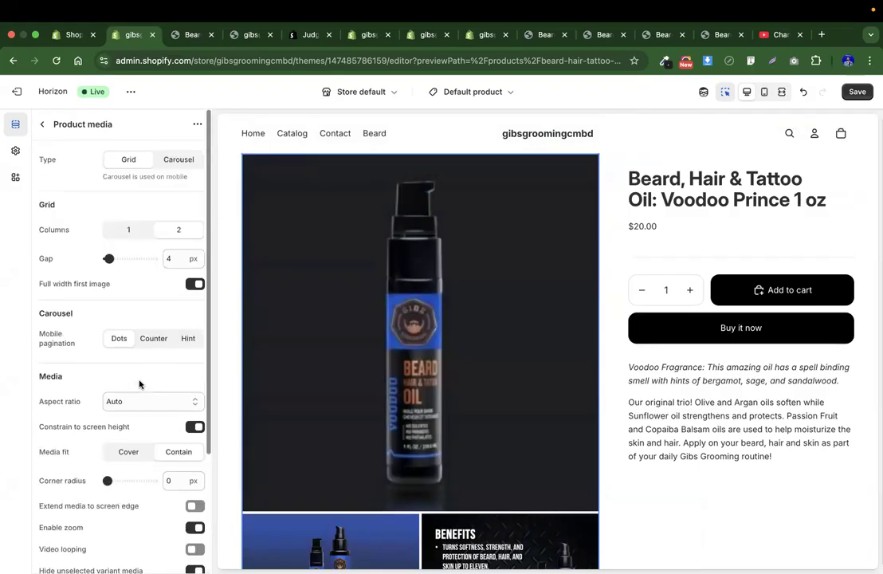
{"action": "left_click", "coordinate": [42, 124]}
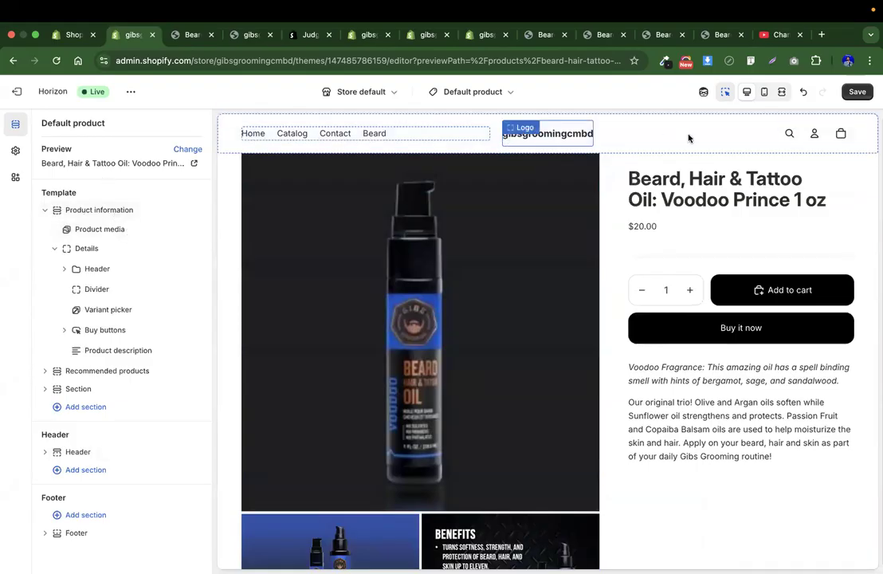
Review the Product information section's layout, theme settings and custom CSS area, and save the Default product template
{"action": "left_click", "coordinate": [119, 210]}
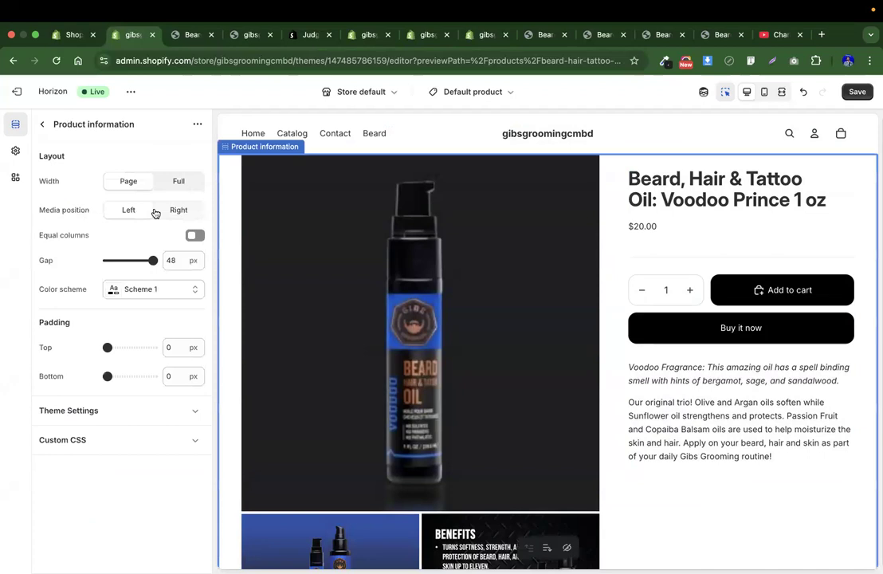
{"action": "left_click", "coordinate": [81, 411]}
{"action": "left_click", "coordinate": [77, 518]}
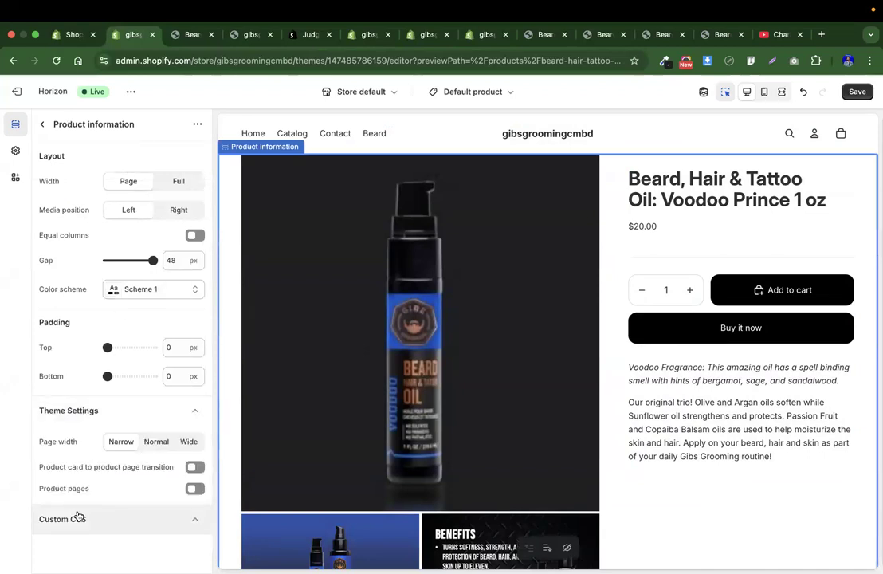
{"action": "scroll", "coordinate": [92, 429], "scroll_direction": "down", "scroll_amount": 2}
{"action": "left_click", "coordinate": [101, 519]}
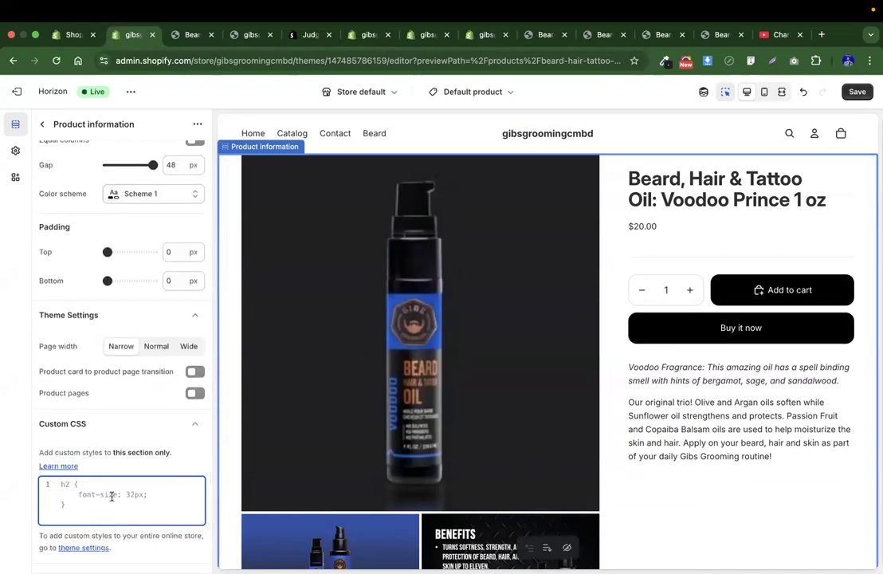
{"action": "scroll", "coordinate": [106, 295], "scroll_direction": "up", "scroll_amount": 2}
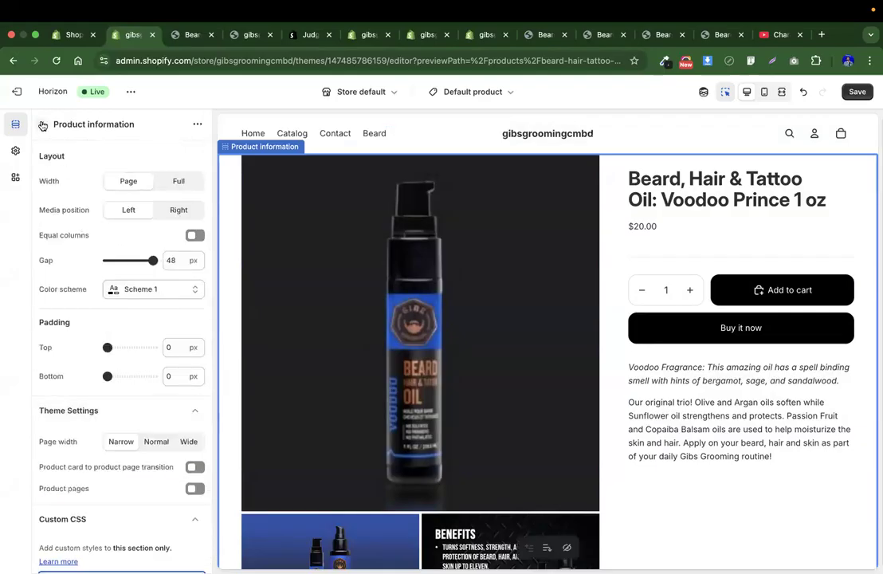
{"action": "left_click", "coordinate": [857, 93]}
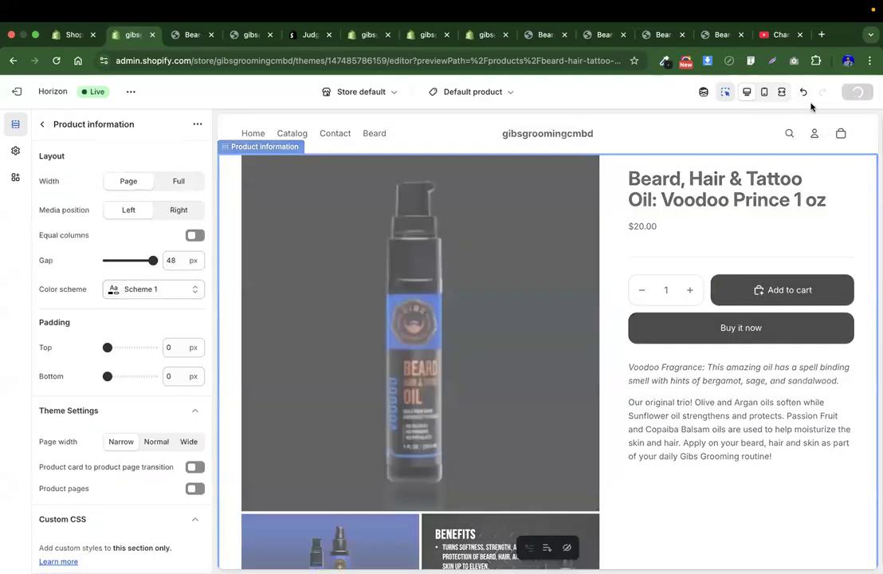
Switch to the pf-3038da48 product template and look through its page preview
{"action": "left_click", "coordinate": [481, 92]}
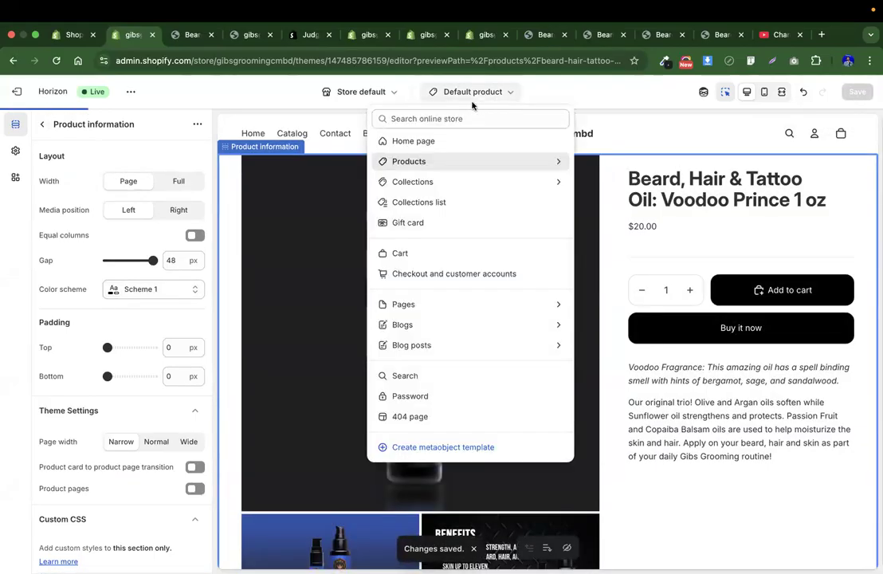
{"action": "left_click", "coordinate": [487, 165]}
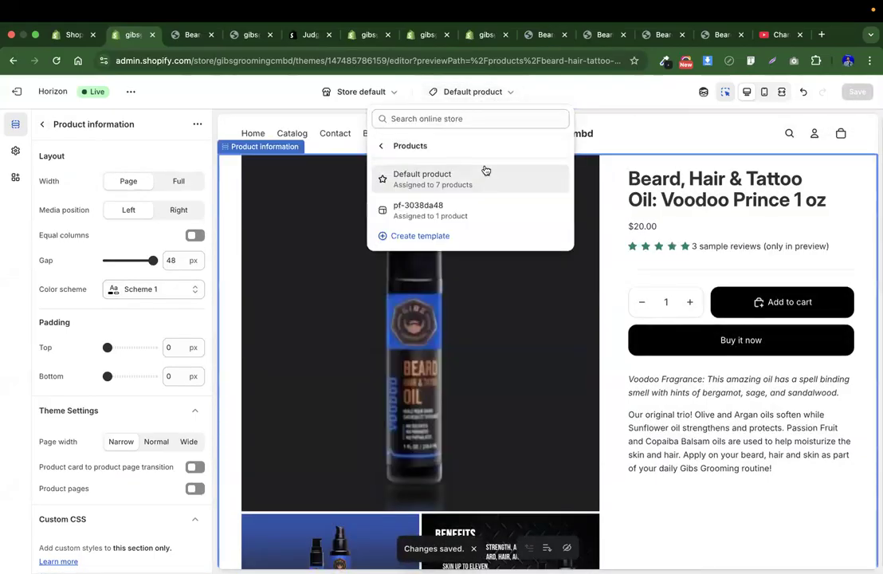
{"action": "left_click", "coordinate": [450, 206]}
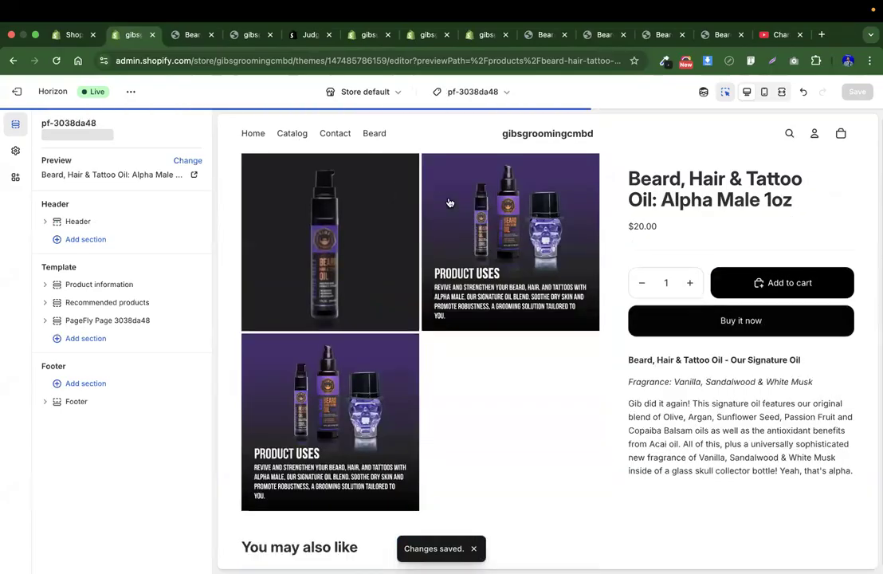
{"action": "scroll", "coordinate": [317, 357], "scroll_direction": "down", "scroll_amount": 3}
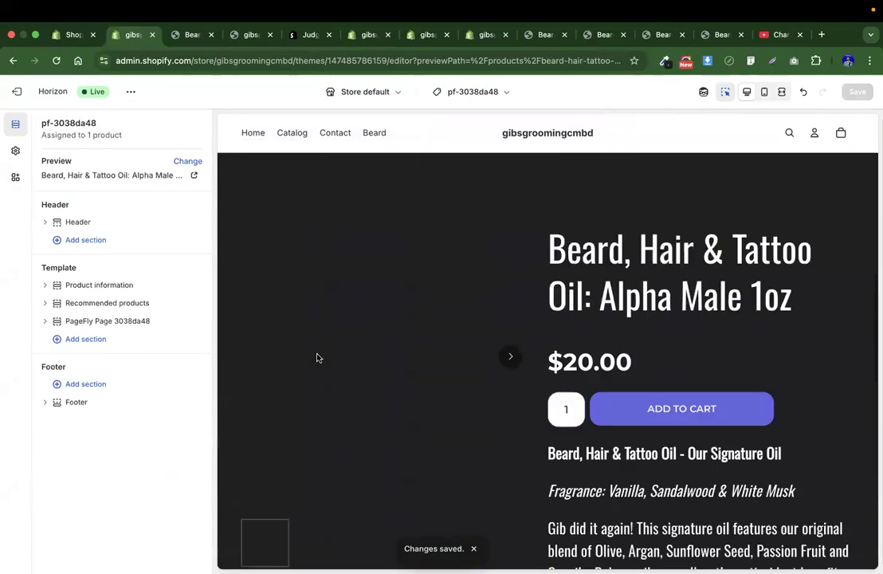
{"action": "scroll", "coordinate": [318, 358], "scroll_direction": "down", "scroll_amount": 10}
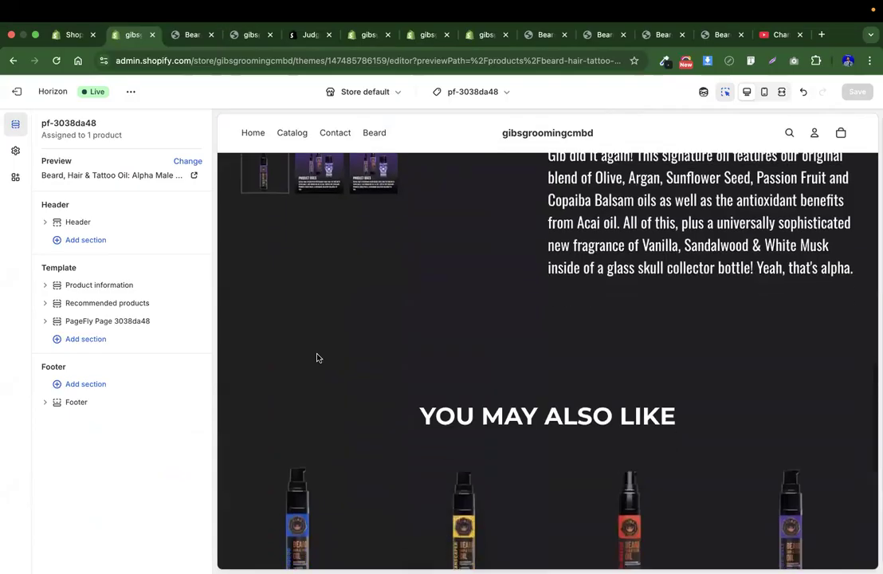
{"action": "scroll", "coordinate": [318, 358], "scroll_direction": "up", "scroll_amount": 15}
{"action": "scroll", "coordinate": [316, 357], "scroll_direction": "up", "scroll_amount": 4}
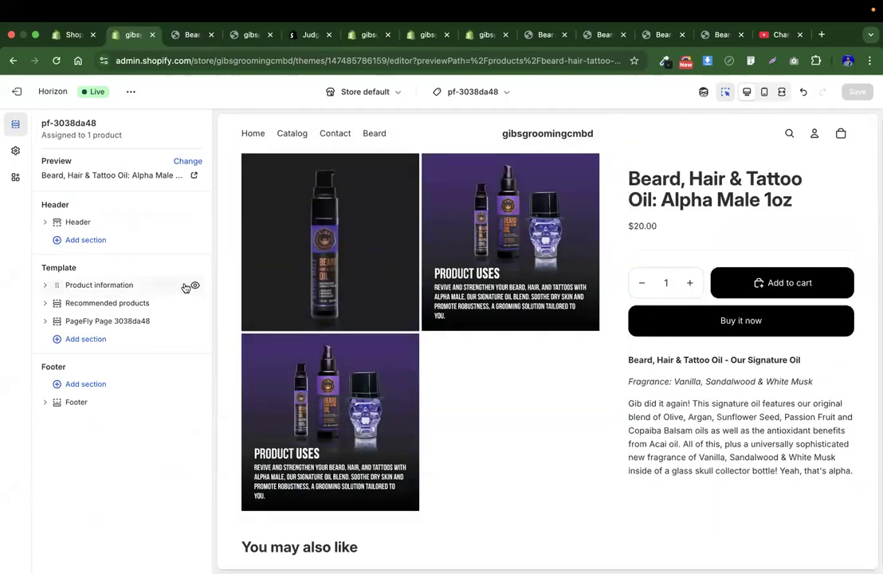
Hide the Product information and Recommended products sections in the pf-3038da48 template, save it and check the preview
{"action": "left_click", "coordinate": [194, 285]}
{"action": "left_click", "coordinate": [195, 303]}
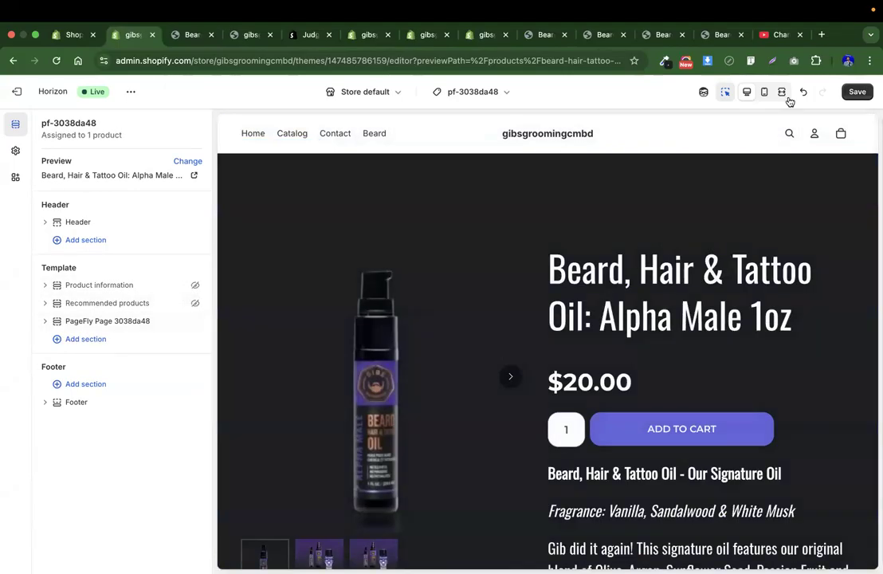
{"action": "left_click", "coordinate": [859, 91]}
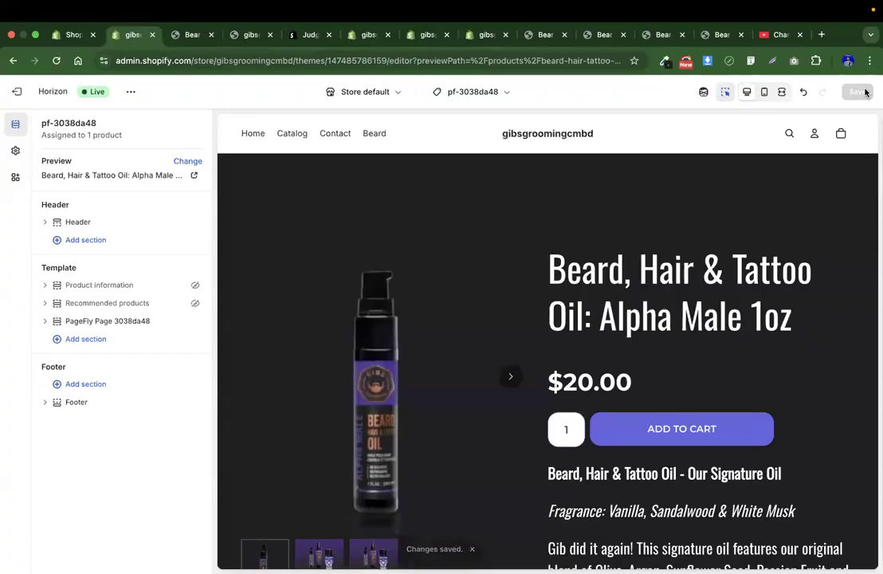
{"action": "scroll", "coordinate": [601, 180], "scroll_direction": "down", "scroll_amount": 10}
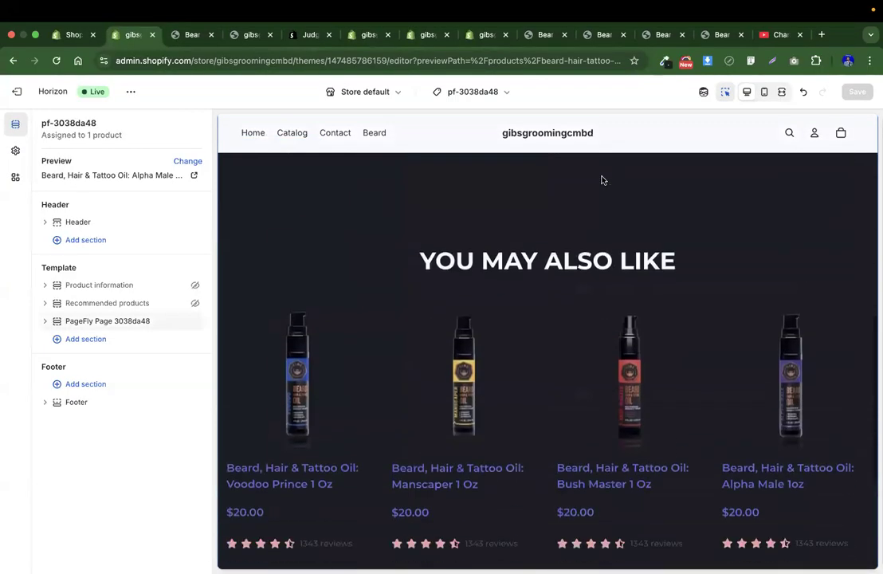
Return to the PageFly editor, republish the Beard, Hair & Tattoo Oil: Alpha Male 1oz page and close the editor
{"action": "left_click", "coordinate": [303, 35]}
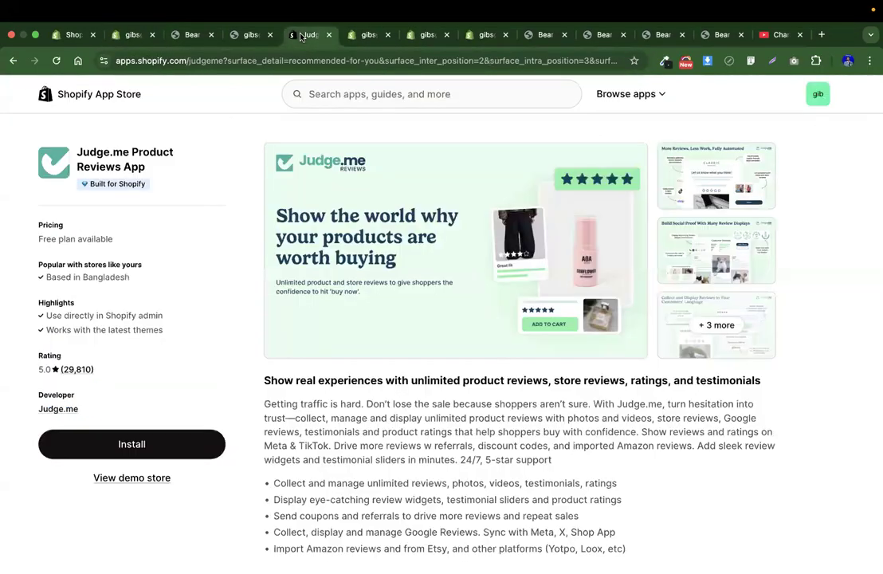
{"action": "left_click", "coordinate": [363, 35]}
{"action": "left_click", "coordinate": [422, 36]}
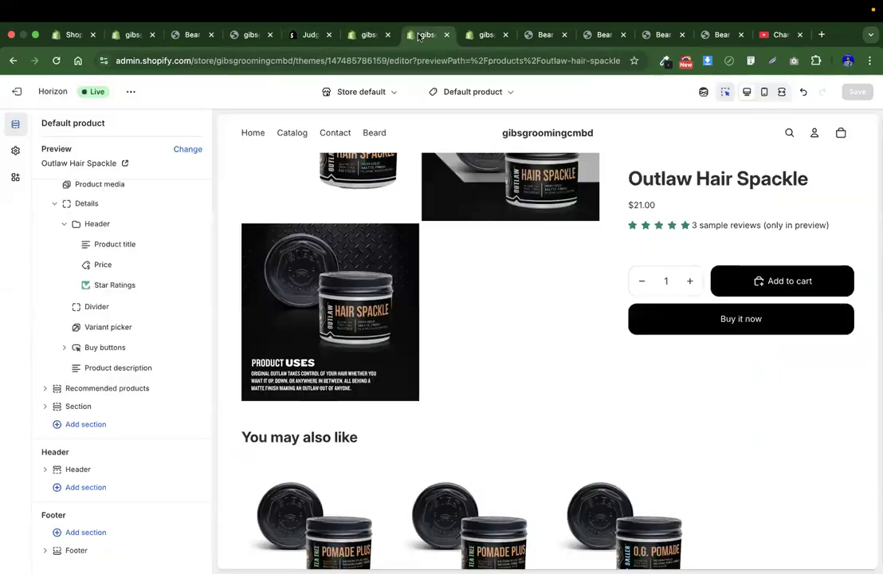
{"action": "left_click", "coordinate": [466, 36]}
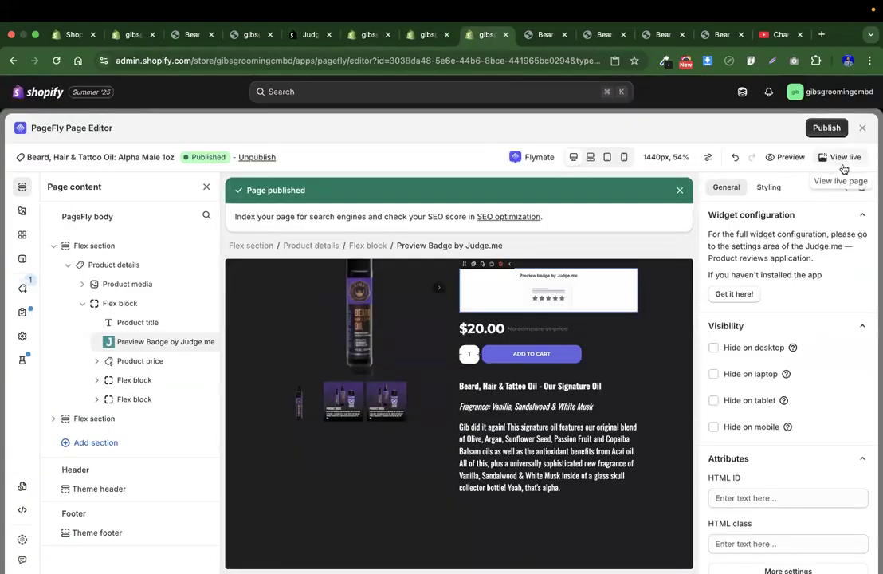
{"action": "left_click", "coordinate": [826, 136]}
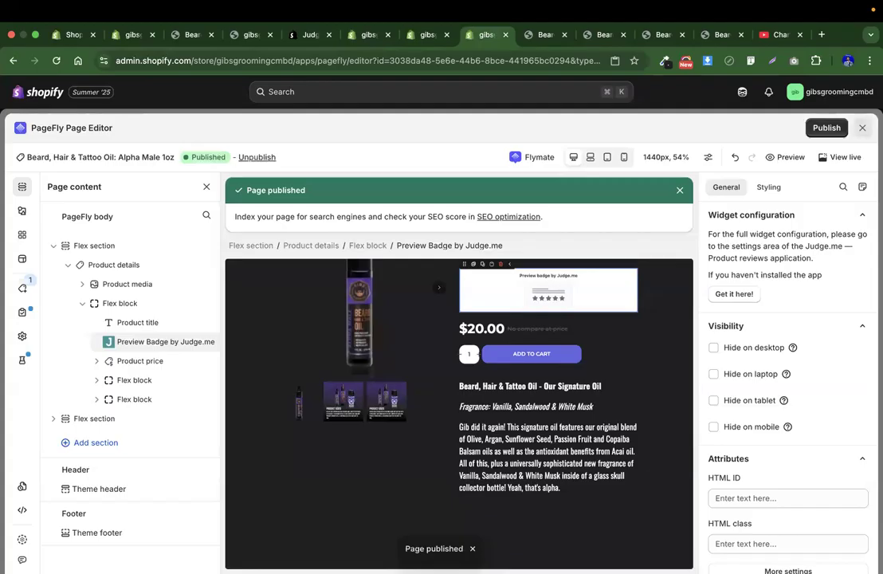
{"action": "left_click", "coordinate": [862, 128]}
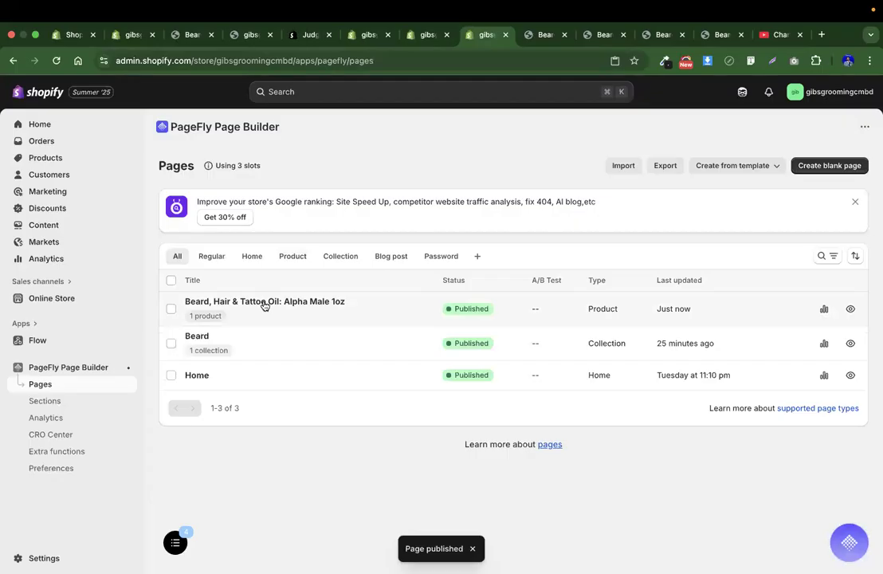
Reload the Beard, Hair & Tattoo Oil: Manscaper 1 oz preview and inspect the code of its product media area
{"action": "left_click", "coordinate": [252, 35]}
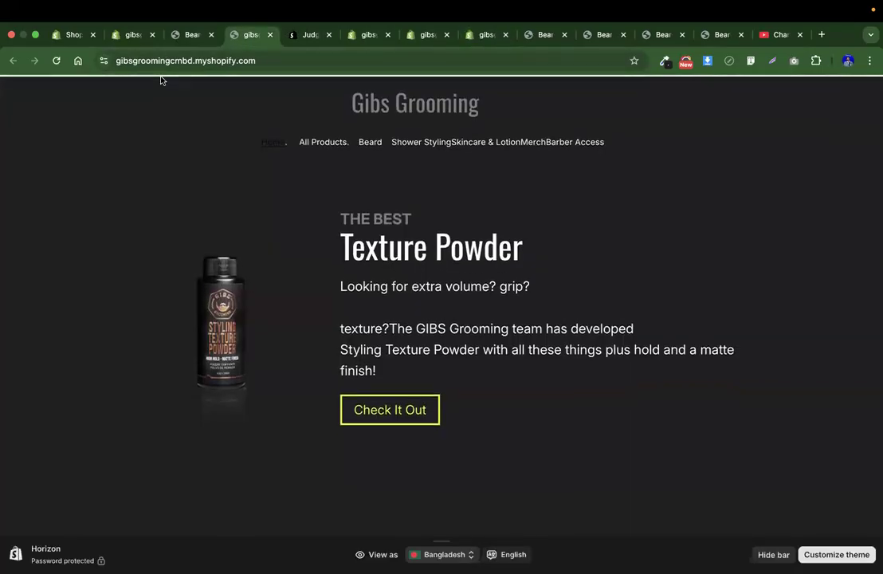
{"action": "left_click", "coordinate": [190, 34]}
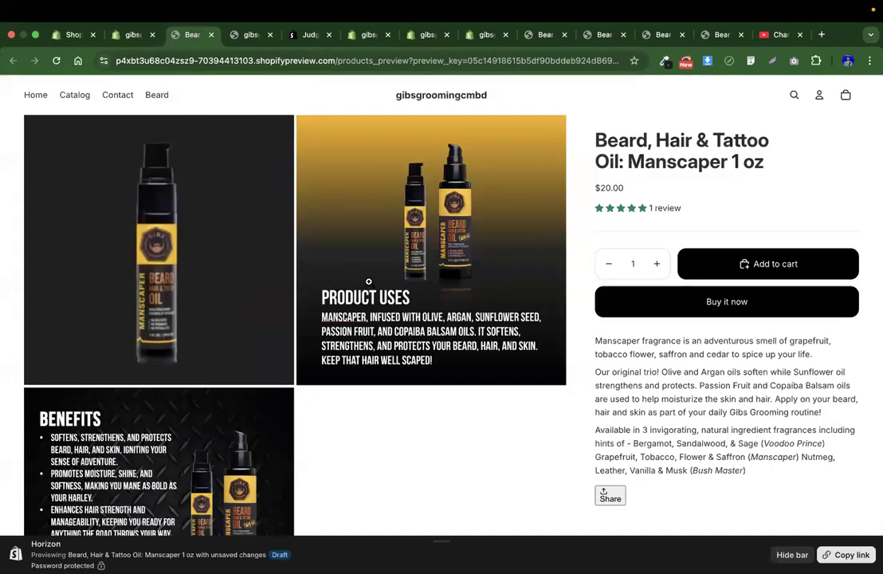
{"action": "scroll", "coordinate": [368, 285], "scroll_direction": "down", "scroll_amount": 10}
{"action": "key", "text": "super+r"}
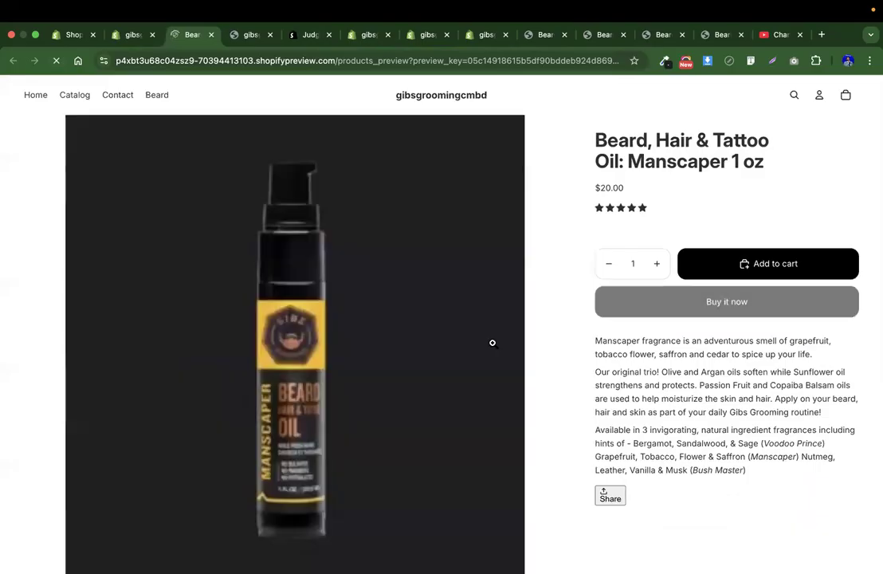
{"action": "right_click", "coordinate": [570, 276]}
{"action": "left_click", "coordinate": [597, 518]}
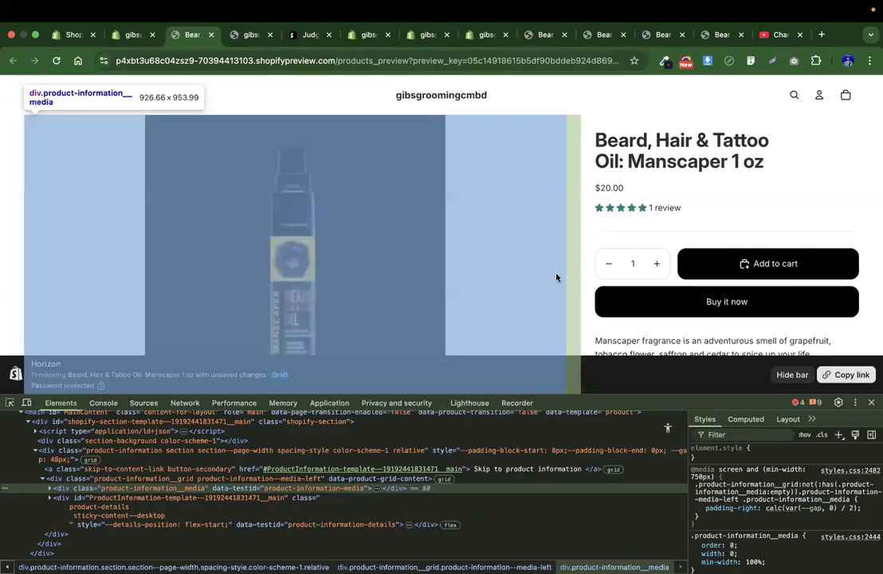
Switch to ChatGPT and ask "for page background color change give me css code"
{"action": "key", "text": "ctrl+Left"}
{"action": "key", "text": "ctrl+Left"}
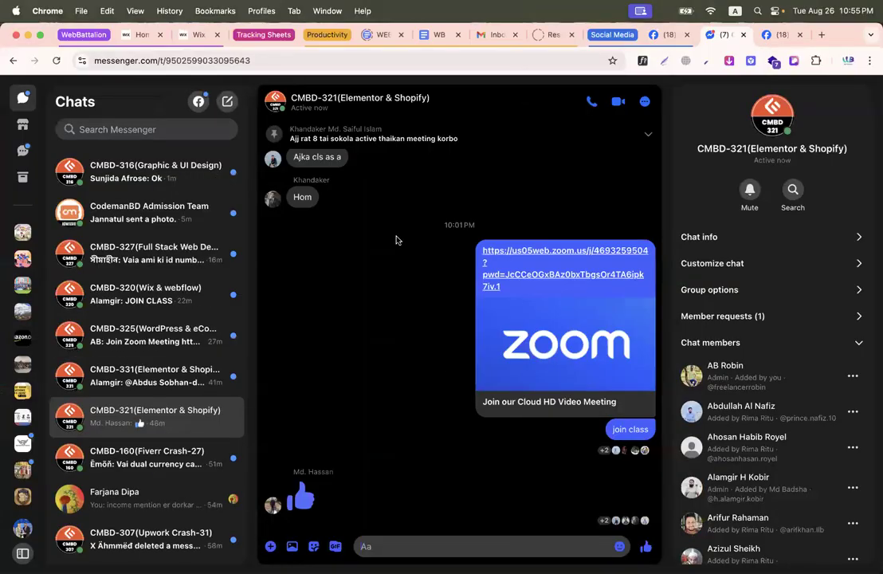
{"action": "key", "text": "ctrl+Left"}
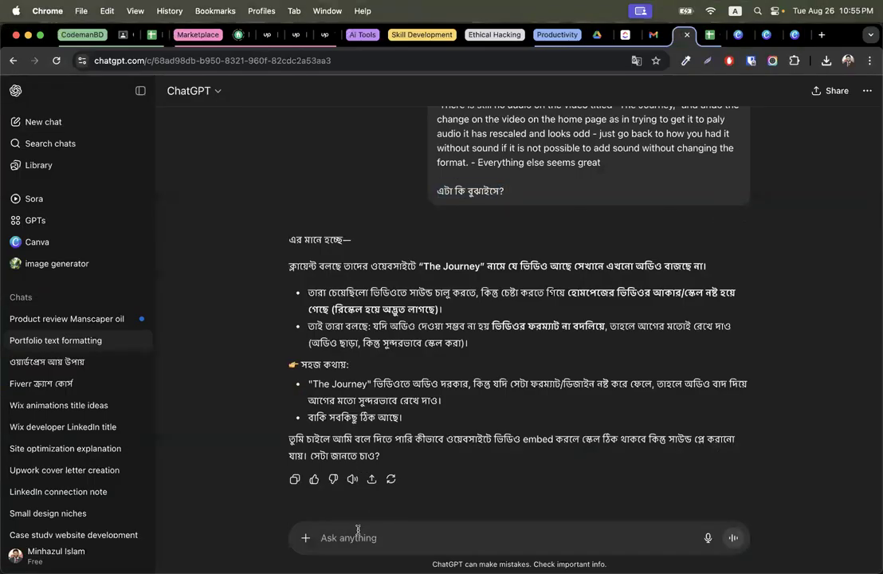
{"action": "type", "text": "for page background color change give me css code"}
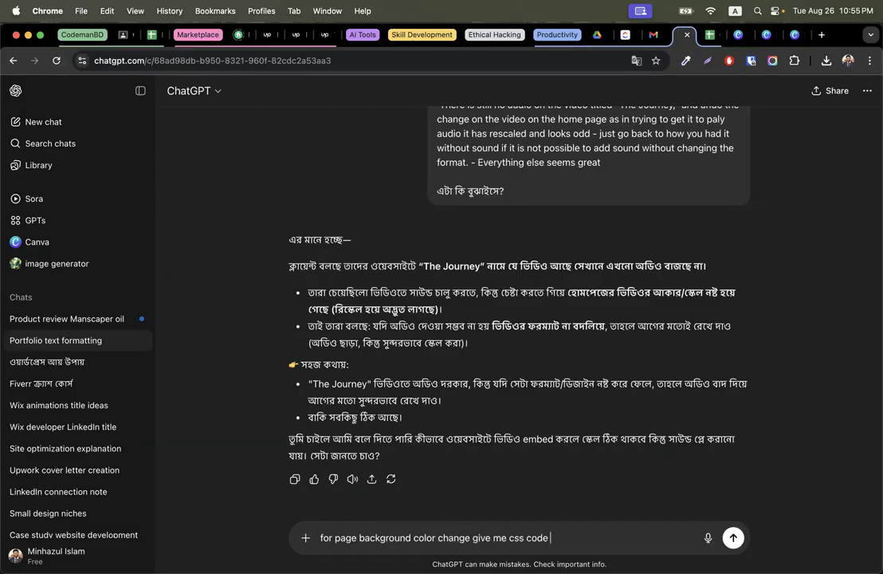
{"action": "key", "text": "Return"}
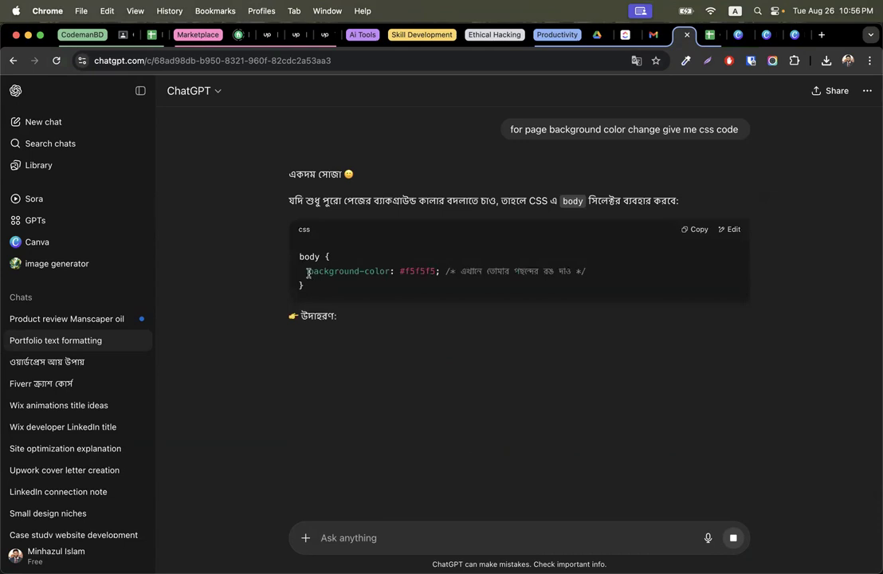
Copy the declaration "background-color: #f5f5f5" from the ChatGPT answer and return to the Manscaper product preview
{"action": "left_click_drag", "start_coordinate": [308, 272], "coordinate": [437, 269]}
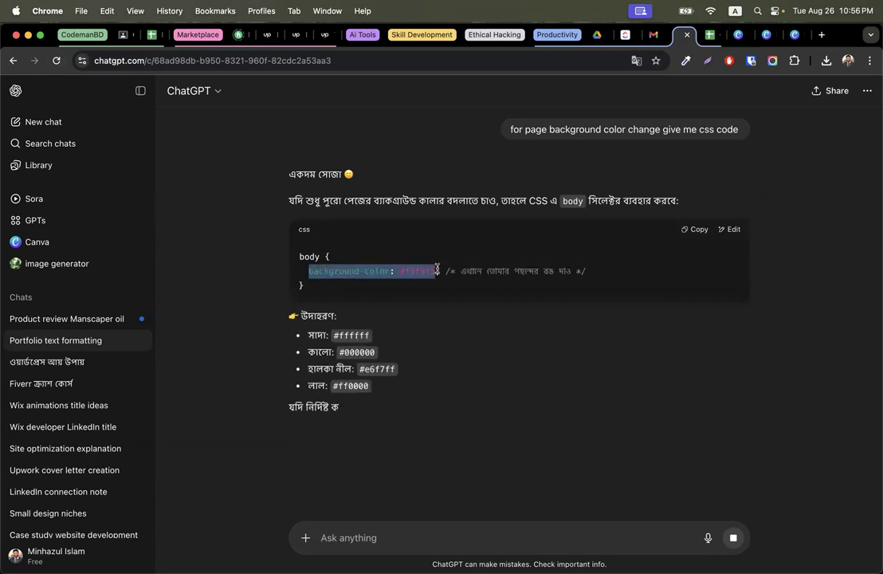
{"action": "key", "text": "ctrl+Right"}
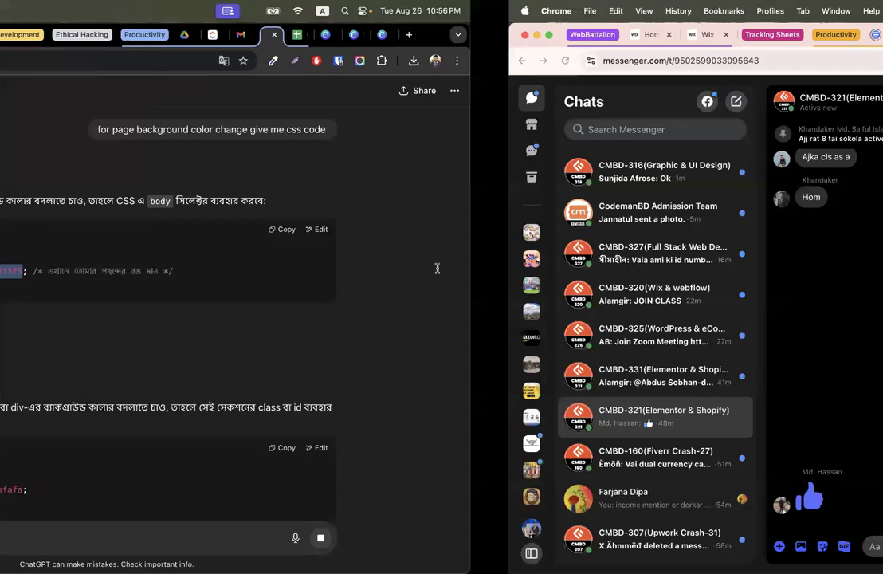
{"action": "key", "text": "ctrl+Left"}
{"action": "key", "text": "ctrl+Right"}
{"action": "key", "text": "ctrl+Right"}
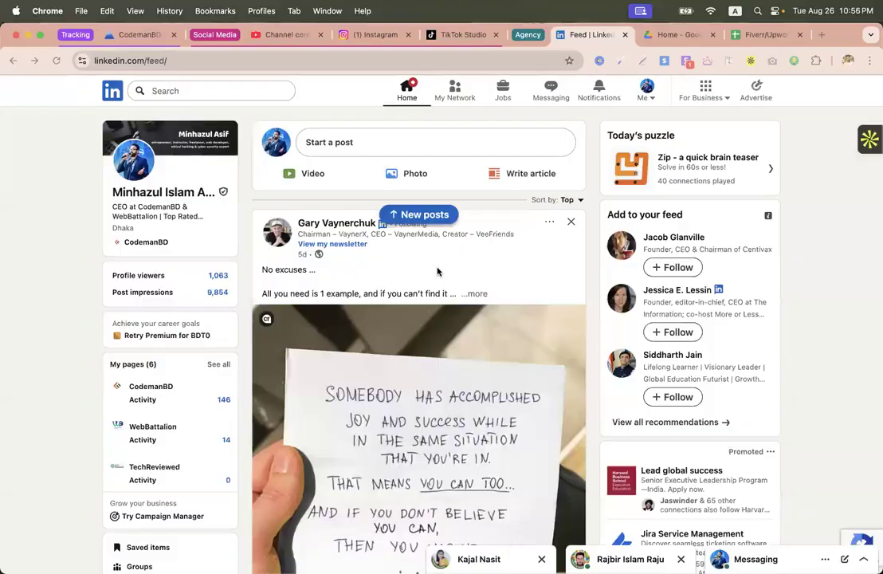
{"action": "key", "text": "ctrl+Right"}
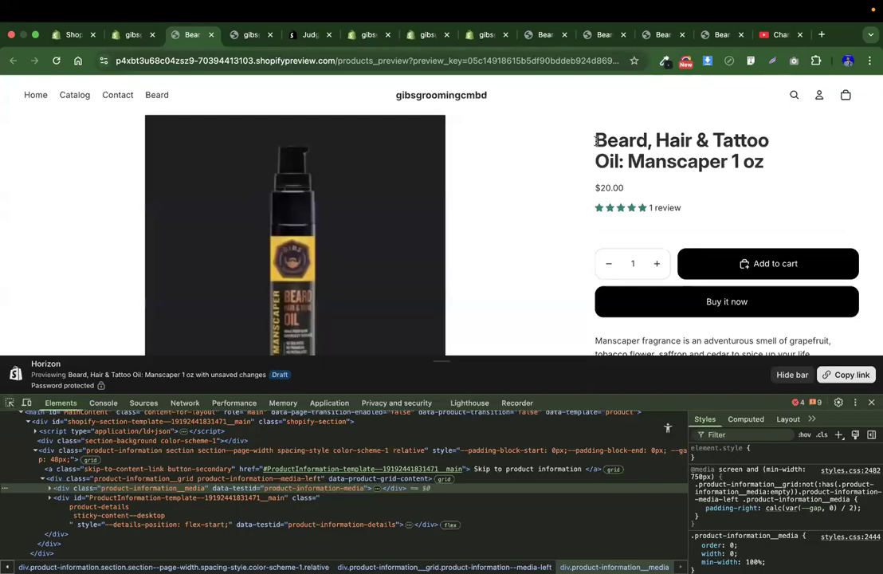
Inspect the product-information section of the Manscaper preview and add a new empty style rule for it
{"action": "right_click", "coordinate": [506, 195]}
{"action": "left_click", "coordinate": [528, 304]}
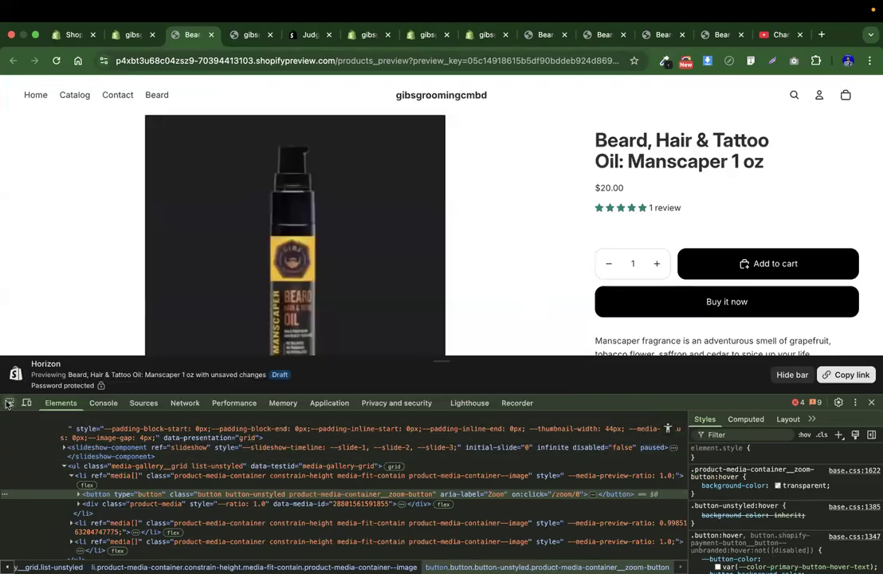
{"action": "left_click", "coordinate": [8, 404]}
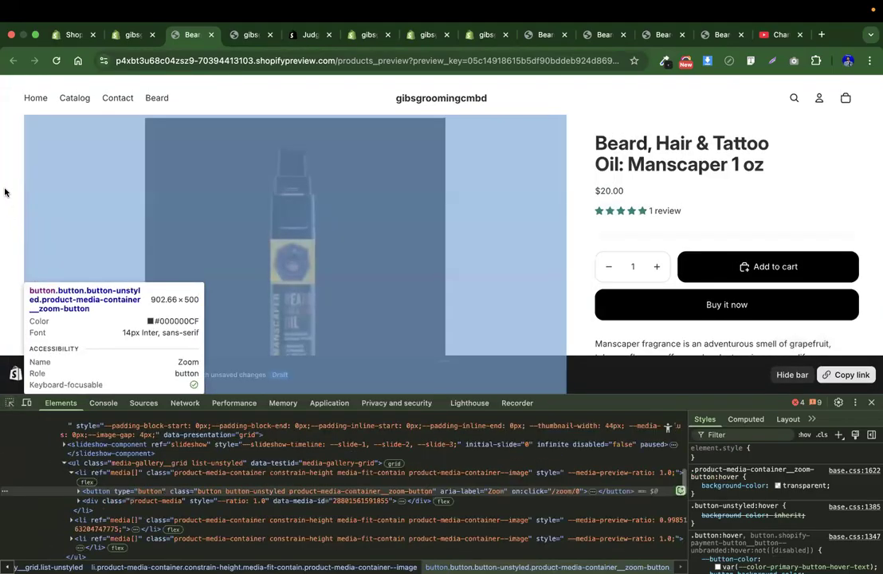
{"action": "left_click", "coordinate": [4, 188]}
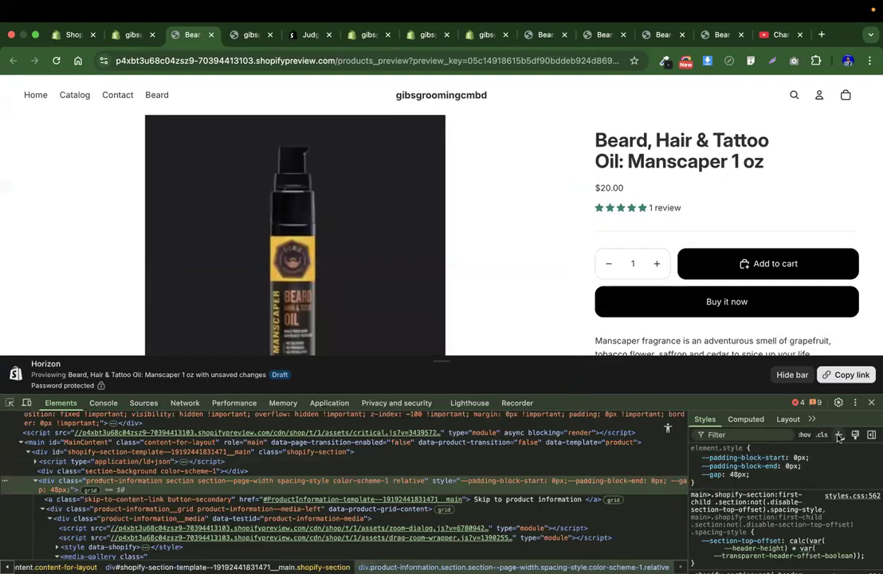
{"action": "left_click", "coordinate": [838, 435]}
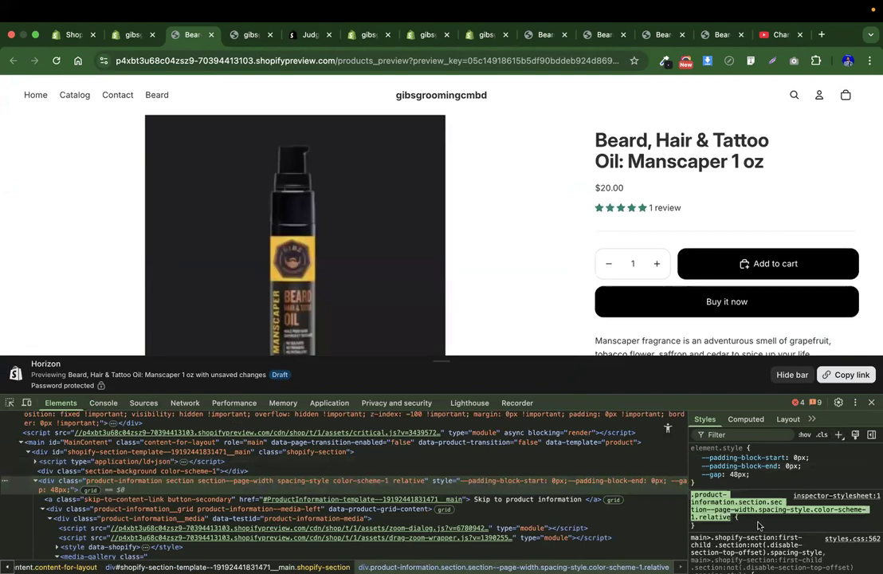
{"action": "key", "text": "Return"}
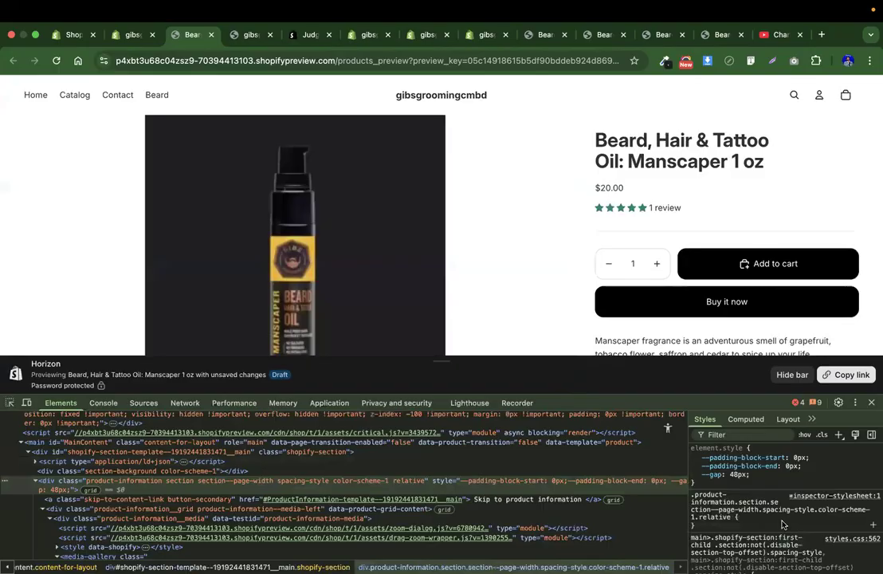
Switch to ChatGPT and copy the declaration "background-color: #f5f5f5;" from the body CSS example
{"action": "key", "text": "ctrl+Left"}
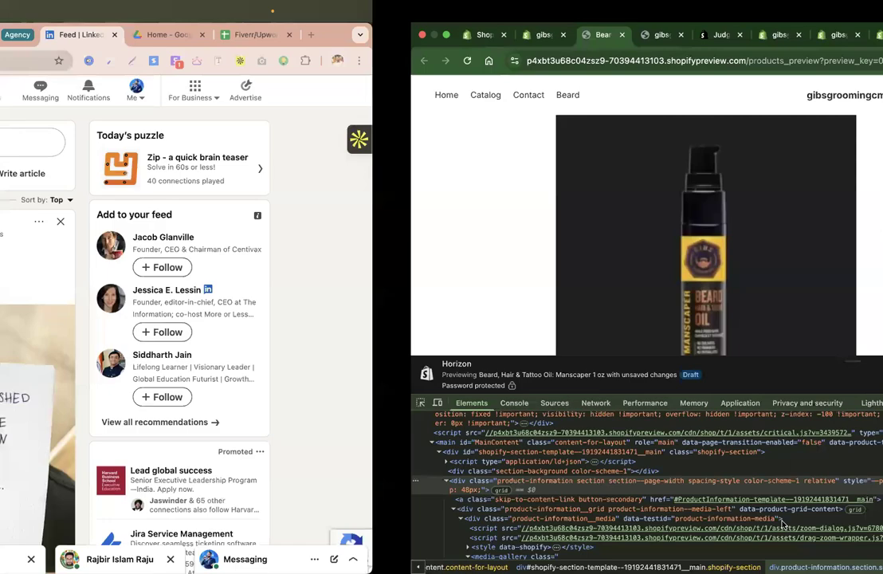
{"action": "key", "text": "ctrl+Left"}
{"action": "key", "text": "ctrl+Left"}
{"action": "left_click", "coordinate": [442, 279]}
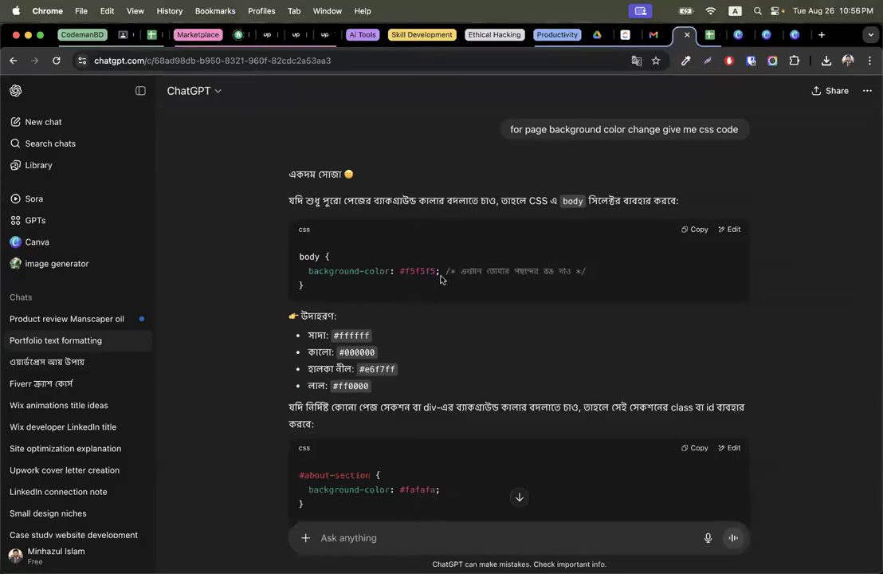
{"action": "left_click_drag", "start_coordinate": [438, 272], "coordinate": [311, 272]}
{"action": "key", "text": "ctrl+c"}
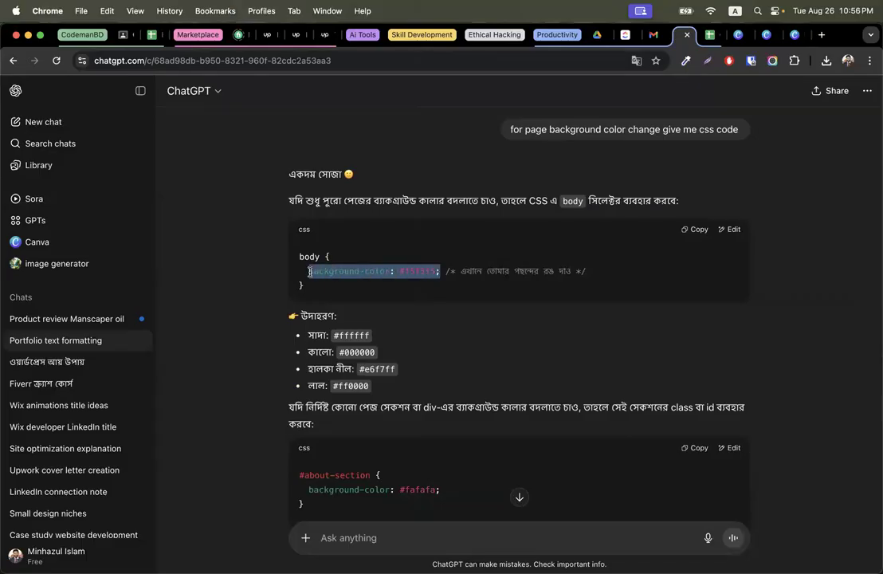
Return to the Manscaper preview and paste the background-color declaration into the new product-information rule
{"action": "key", "text": "ctrl+Right"}
{"action": "key", "text": "ctrl+Right"}
{"action": "key", "text": "ctrl+Right"}
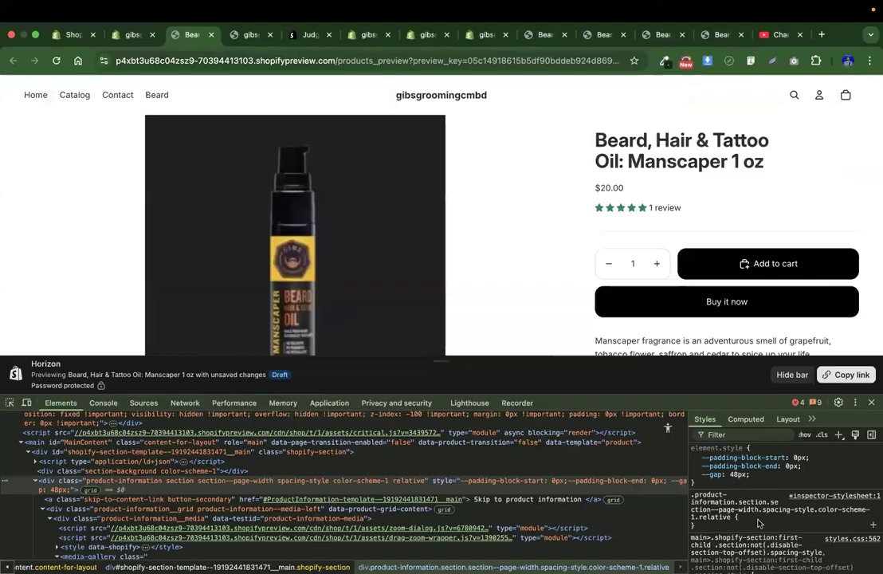
{"action": "left_click", "coordinate": [763, 525]}
{"action": "key", "text": "ctrl+v"}
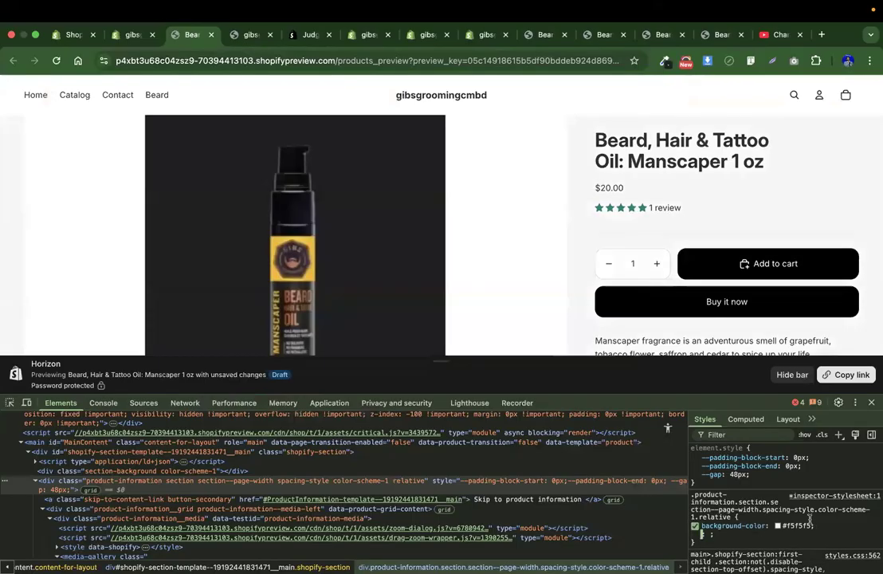
Sample the product image's dark backdrop with the page color picker and set the rule's background-color to #1F1F21, checking the result down the page
{"action": "left_click", "coordinate": [792, 525]}
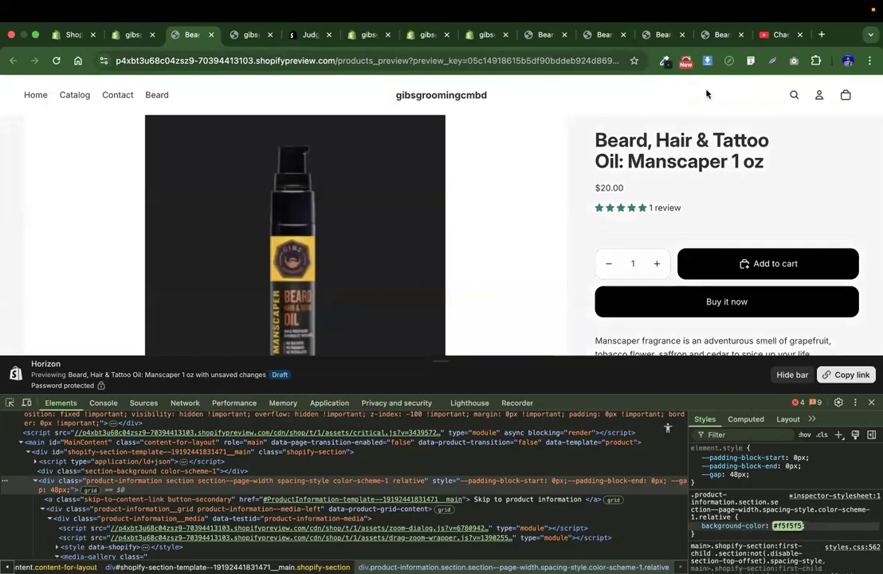
{"action": "left_click", "coordinate": [664, 60]}
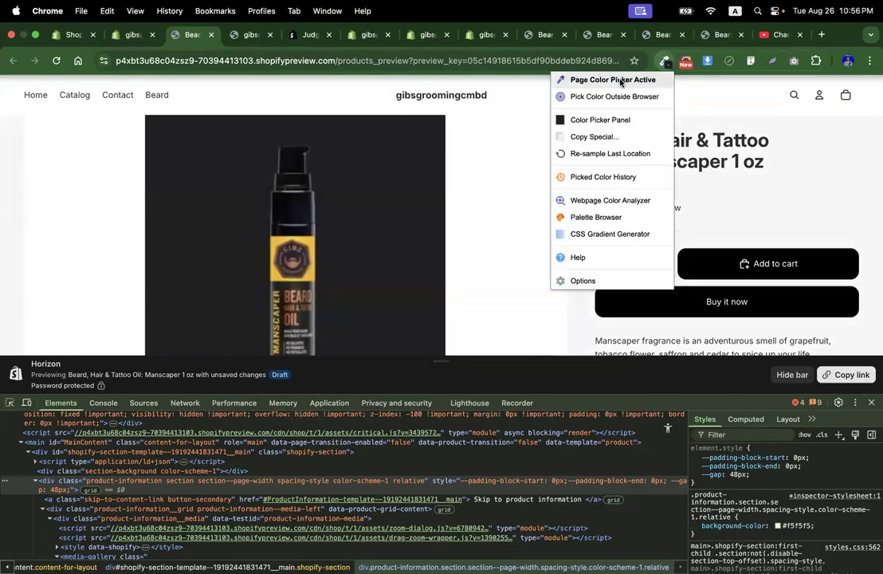
{"action": "left_click", "coordinate": [620, 82]}
{"action": "left_click", "coordinate": [393, 211]}
{"action": "left_click", "coordinate": [788, 526]}
{"action": "type", "text": "#1F1F21"}
{"action": "key", "text": "Return"}
{"action": "scroll", "coordinate": [501, 274], "scroll_direction": "down", "scroll_amount": 10}
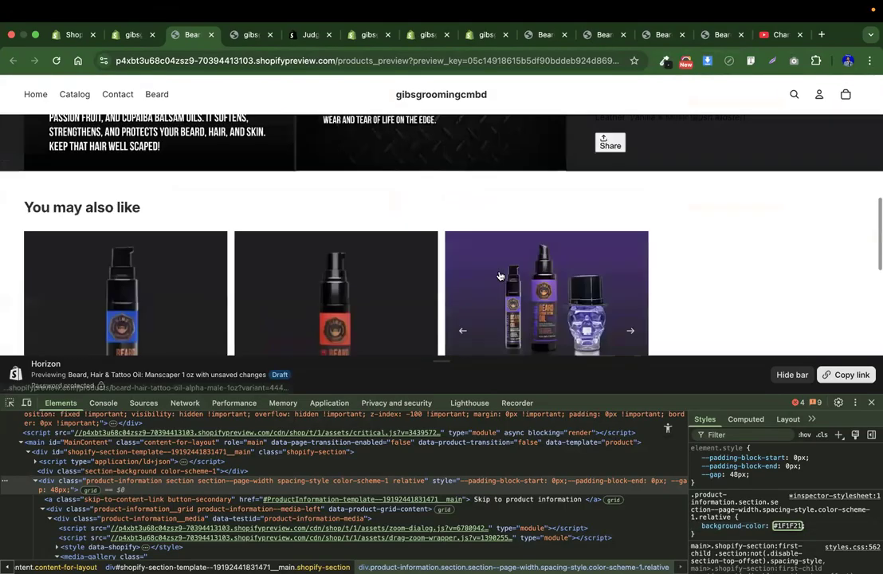
{"action": "scroll", "coordinate": [501, 275], "scroll_direction": "up", "scroll_amount": 4}
{"action": "scroll", "coordinate": [500, 272], "scroll_direction": "down", "scroll_amount": 3}
{"action": "scroll", "coordinate": [499, 272], "scroll_direction": "up", "scroll_amount": 1}
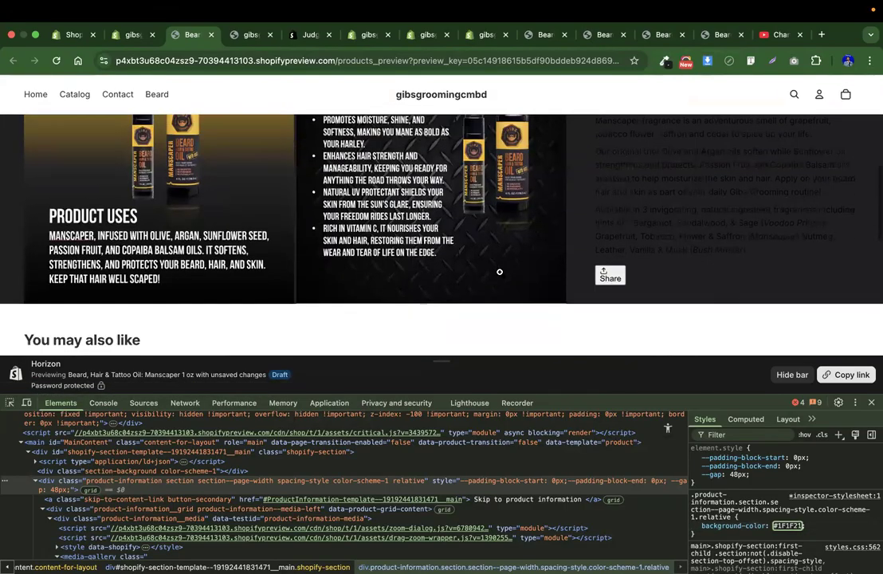
{"action": "scroll", "coordinate": [499, 271], "scroll_direction": "down", "scroll_amount": 5}
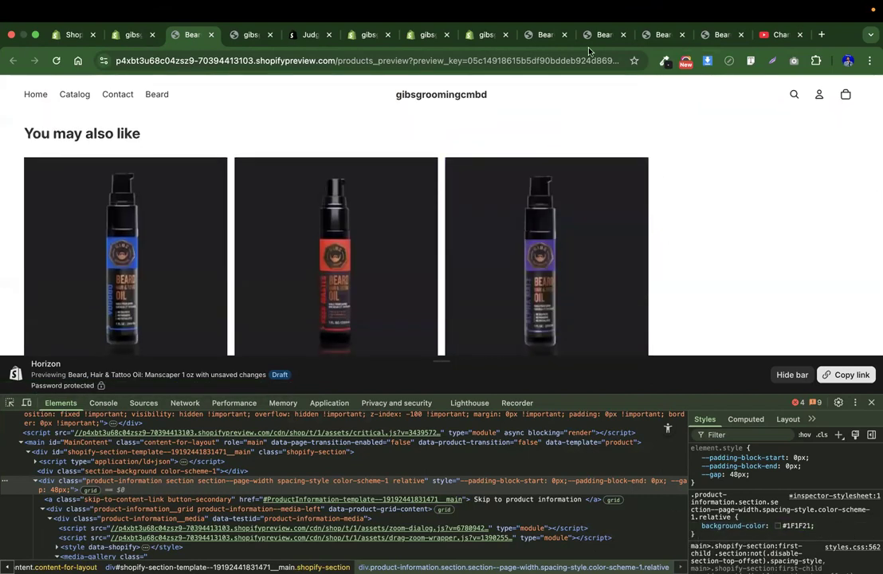
Switch to the Shopify App Store and search for "custom css and js"
{"action": "left_click", "coordinate": [427, 35]}
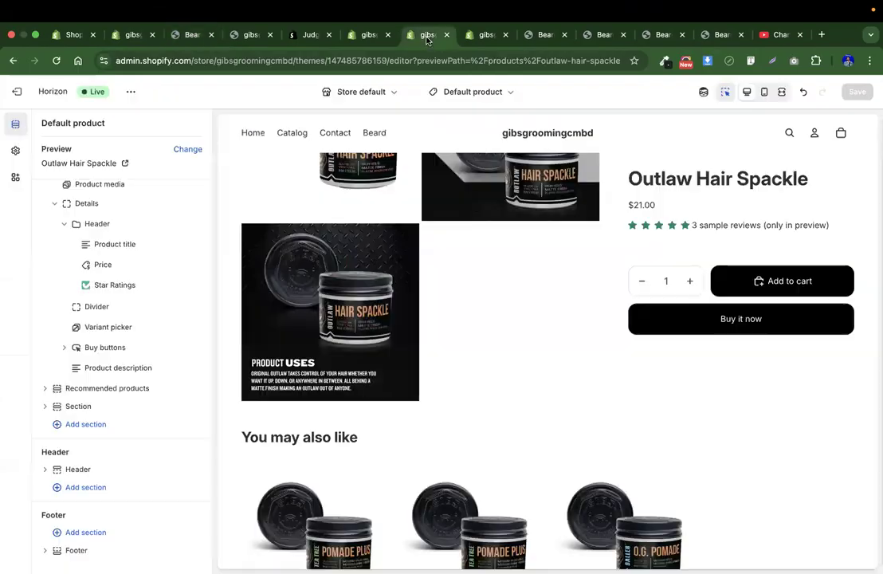
{"action": "left_click", "coordinate": [365, 34]}
{"action": "left_click", "coordinate": [292, 37]}
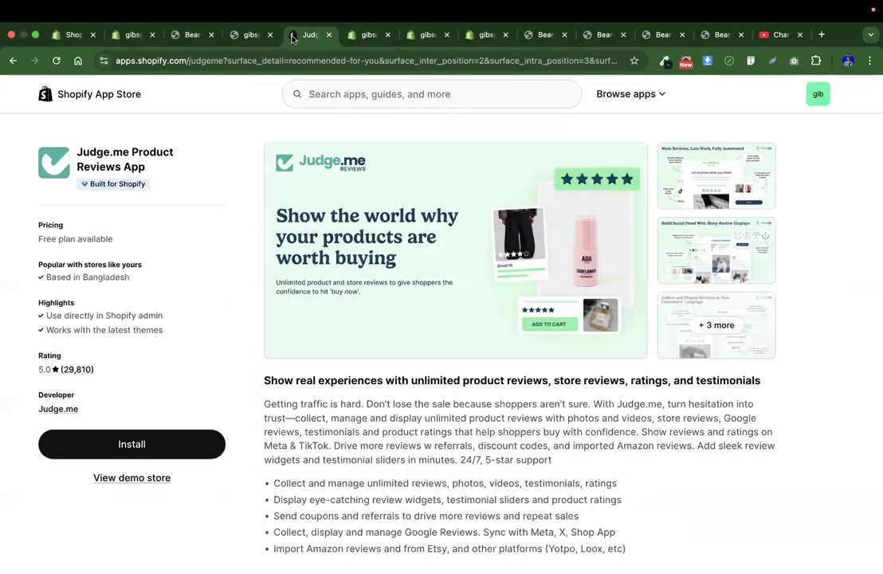
{"action": "left_click", "coordinate": [365, 94]}
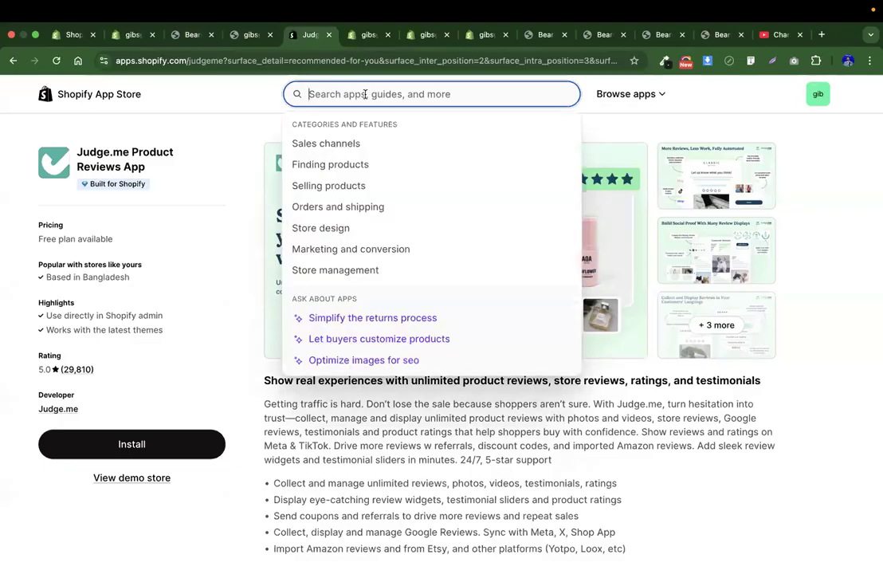
{"action": "type", "text": "custo"}
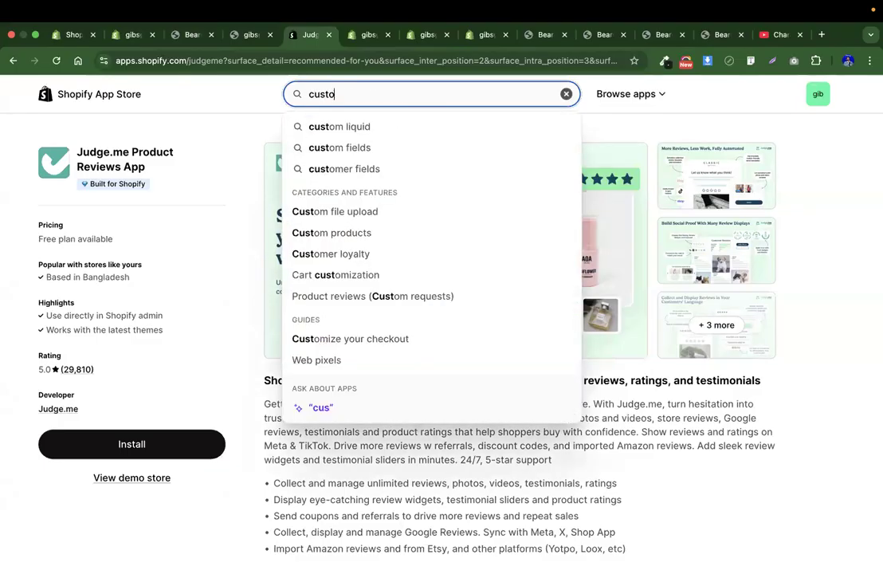
{"action": "type", "text": "m css and js"}
{"action": "key", "text": "Return"}
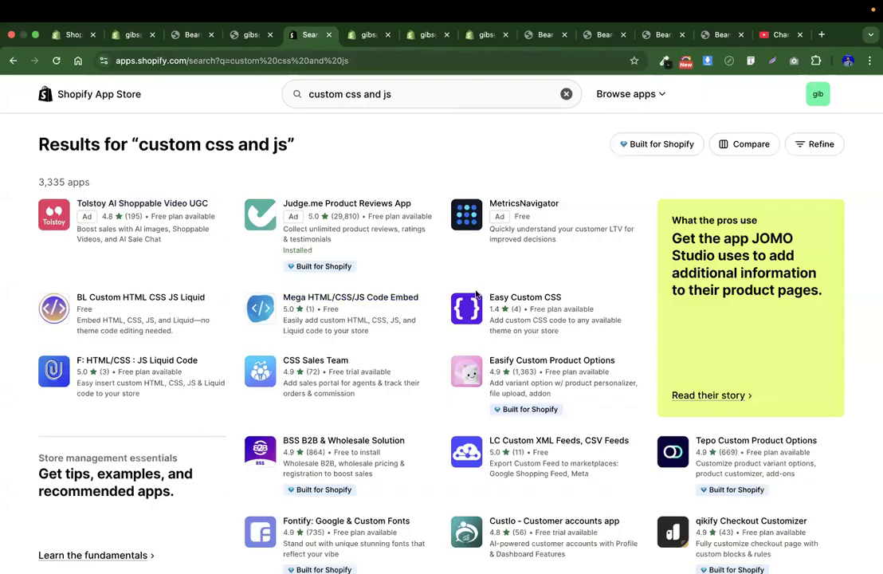
Install the Easy Custom CSS app on the store and go to its custom CSS editor
{"action": "left_click", "coordinate": [544, 299]}
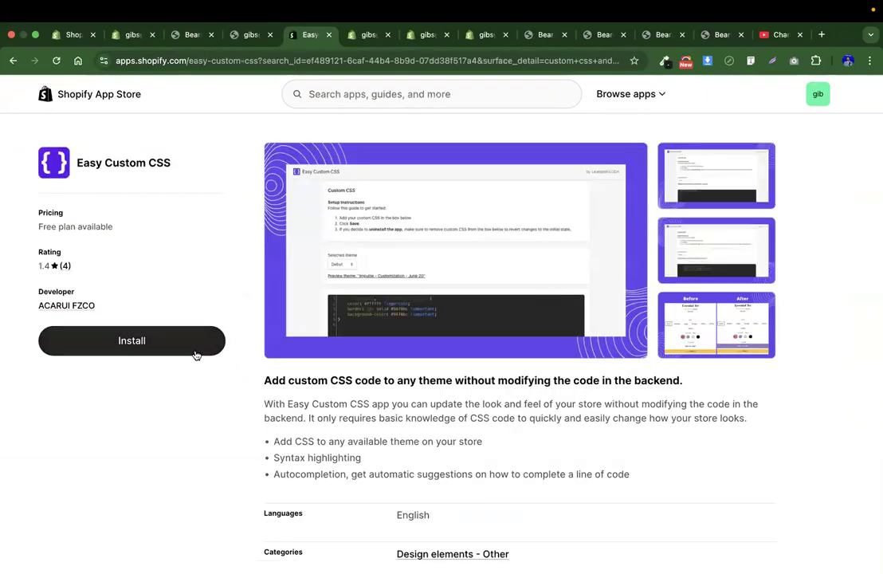
{"action": "left_click", "coordinate": [154, 346]}
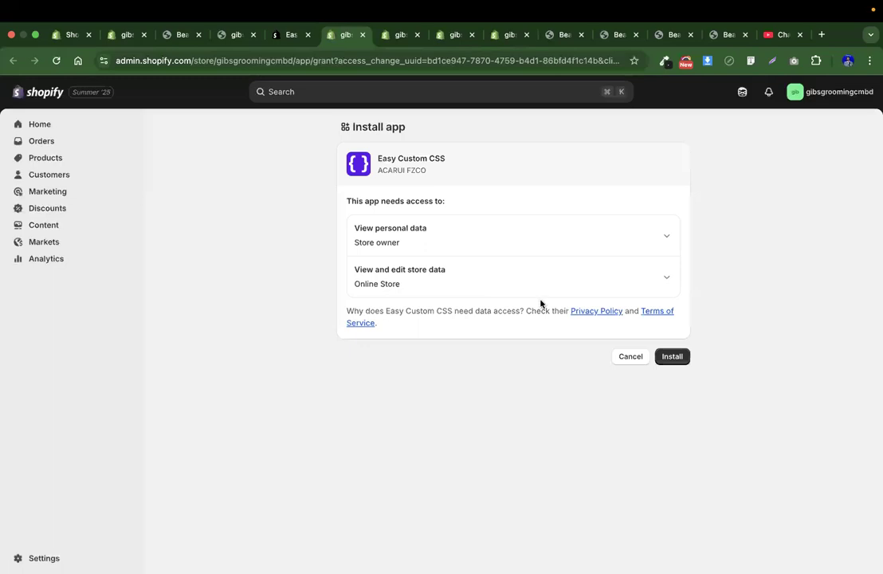
{"action": "left_click", "coordinate": [673, 356]}
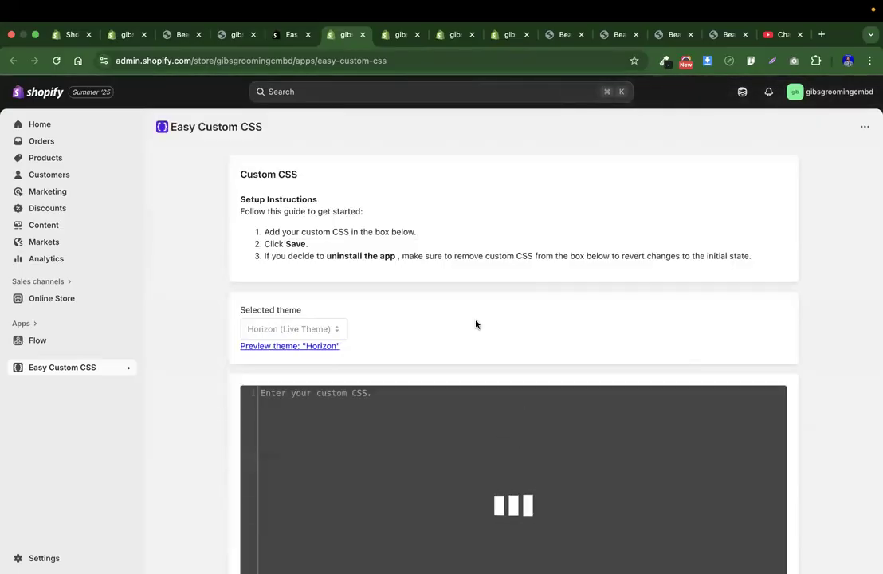
{"action": "scroll", "coordinate": [476, 325], "scroll_direction": "down", "scroll_amount": 4}
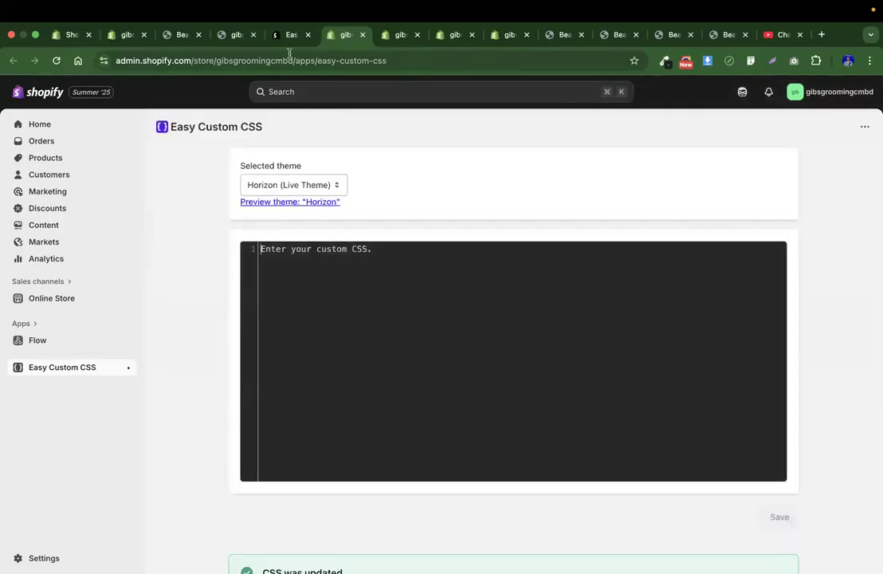
Return to the Manscaper preview and copy the whole product-information rule with its #1F1F21 background
{"action": "left_click", "coordinate": [401, 35]}
{"action": "left_click", "coordinate": [443, 35]}
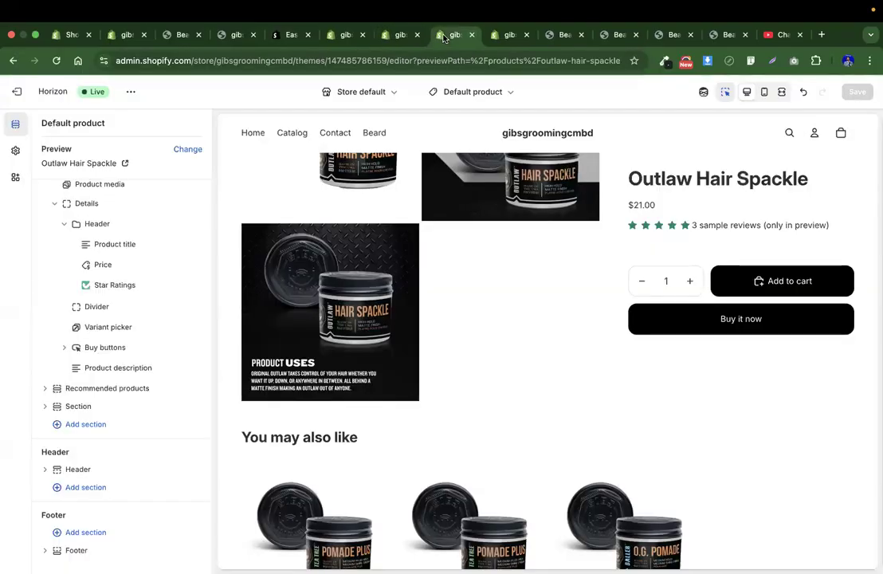
{"action": "left_click", "coordinate": [289, 35]}
{"action": "left_click", "coordinate": [251, 38]}
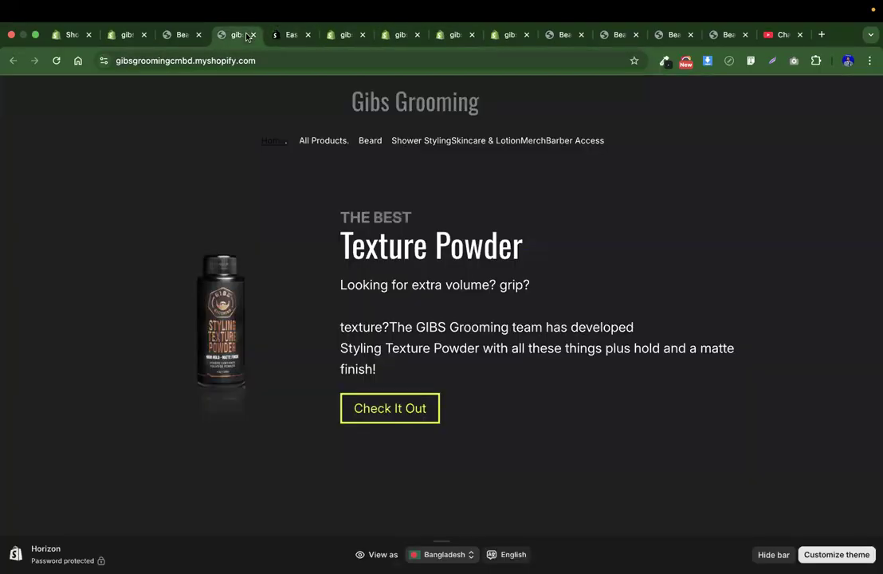
{"action": "left_click", "coordinate": [178, 34]}
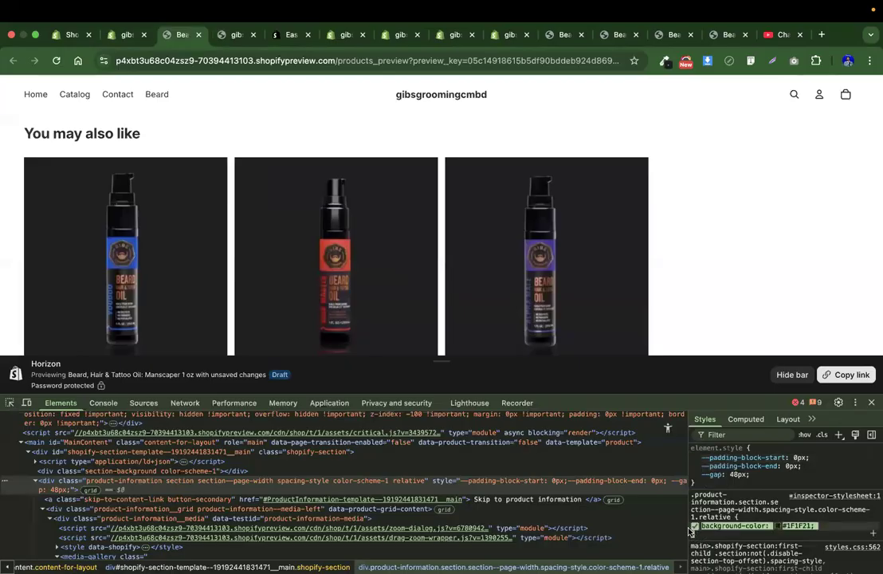
{"action": "left_click_drag", "start_coordinate": [818, 527], "coordinate": [690, 504]}
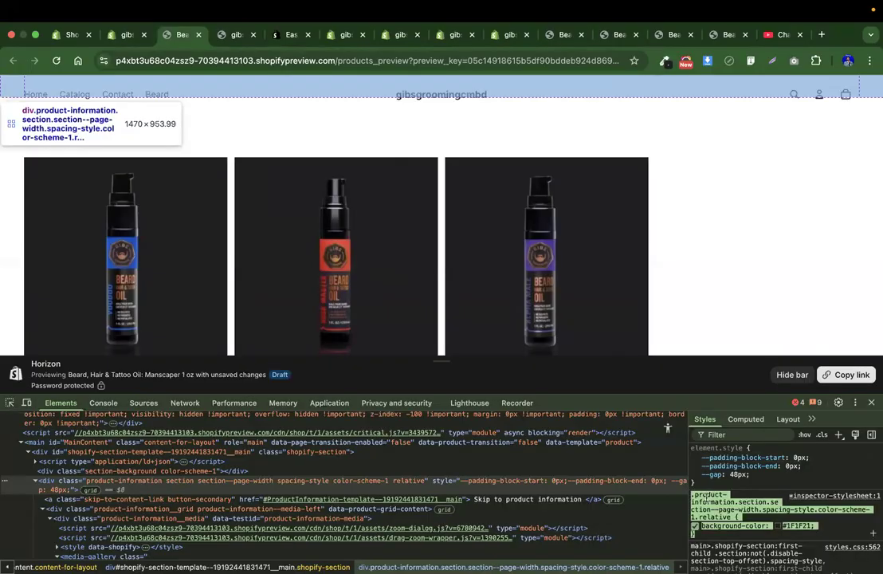
{"action": "right_click", "coordinate": [706, 498]}
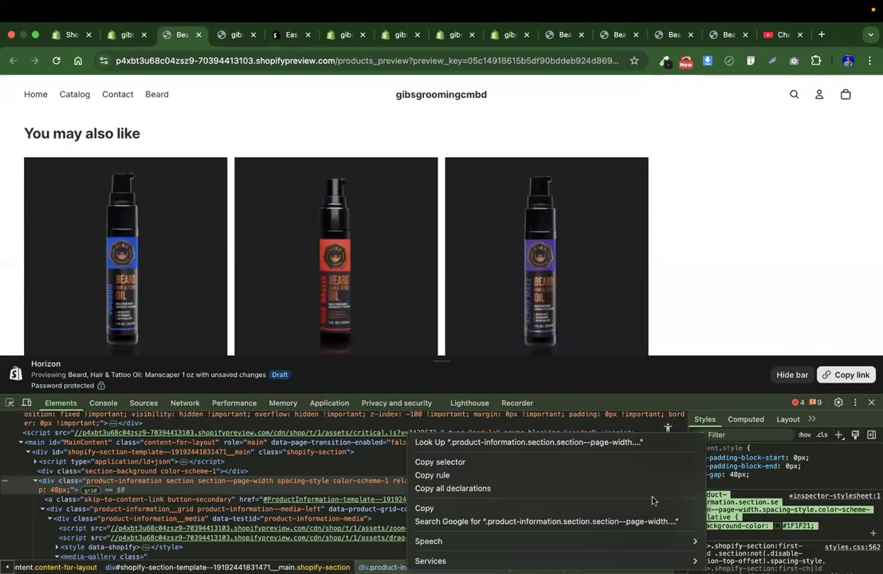
{"action": "left_click", "coordinate": [503, 511]}
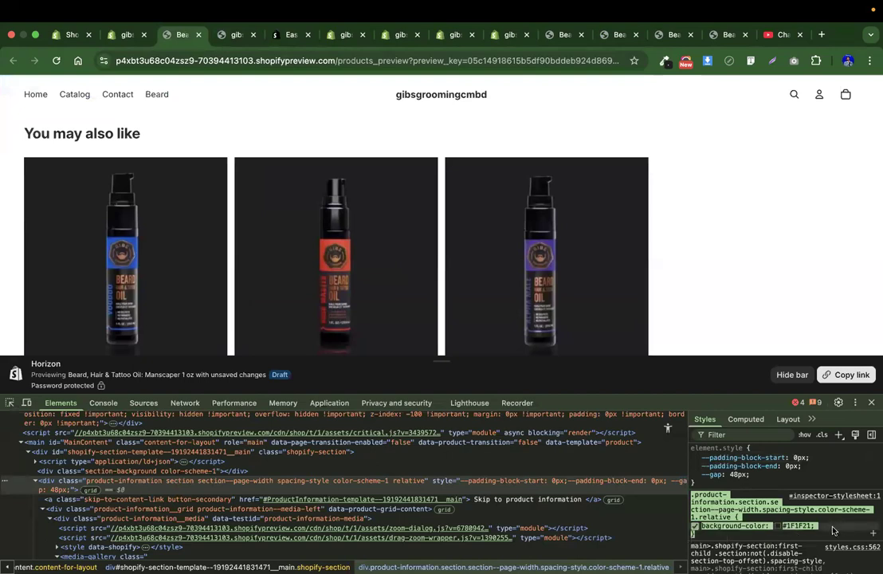
Paste the copied product-information rule into Easy Custom CSS for the Horizon live theme and save it
{"action": "left_click", "coordinate": [401, 38]}
{"action": "left_click", "coordinate": [443, 38]}
{"action": "left_click", "coordinate": [502, 38]}
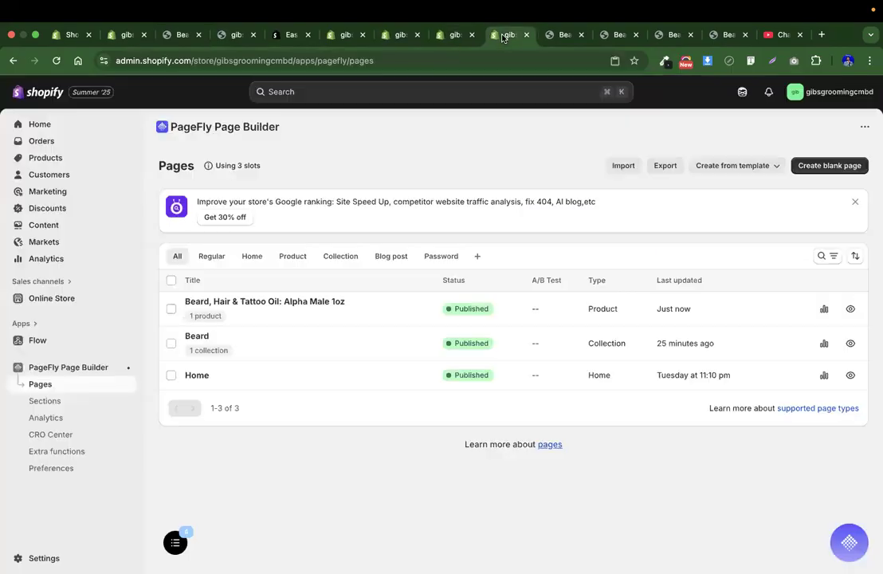
{"action": "left_click", "coordinate": [562, 35]}
{"action": "left_click", "coordinate": [287, 35]}
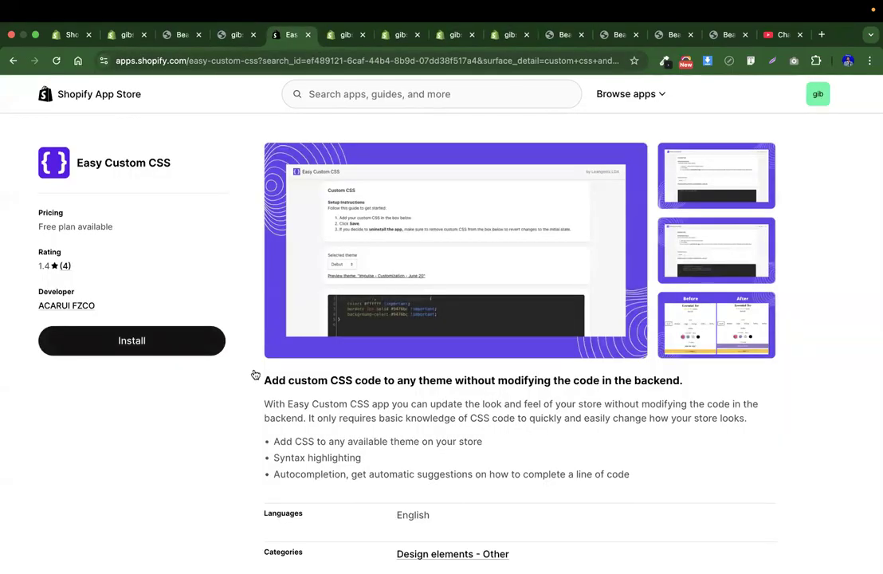
{"action": "left_click", "coordinate": [343, 35]}
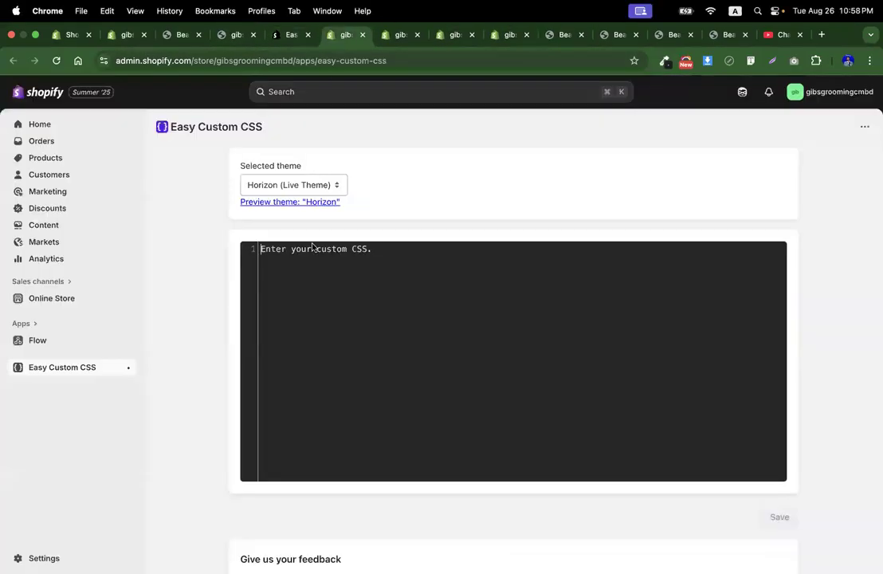
{"action": "left_click", "coordinate": [335, 345]}
{"action": "key", "text": "super+v"}
{"action": "left_click", "coordinate": [779, 517]}
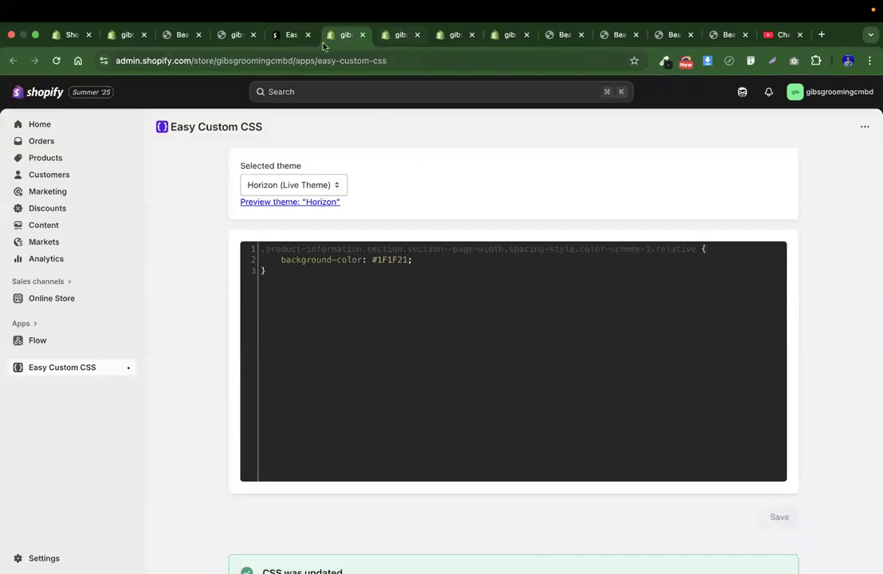
Return to the Manscaper preview, inspect the "You may also like" section and add a new style rule for it
{"action": "left_click", "coordinate": [235, 35]}
{"action": "left_click", "coordinate": [190, 36]}
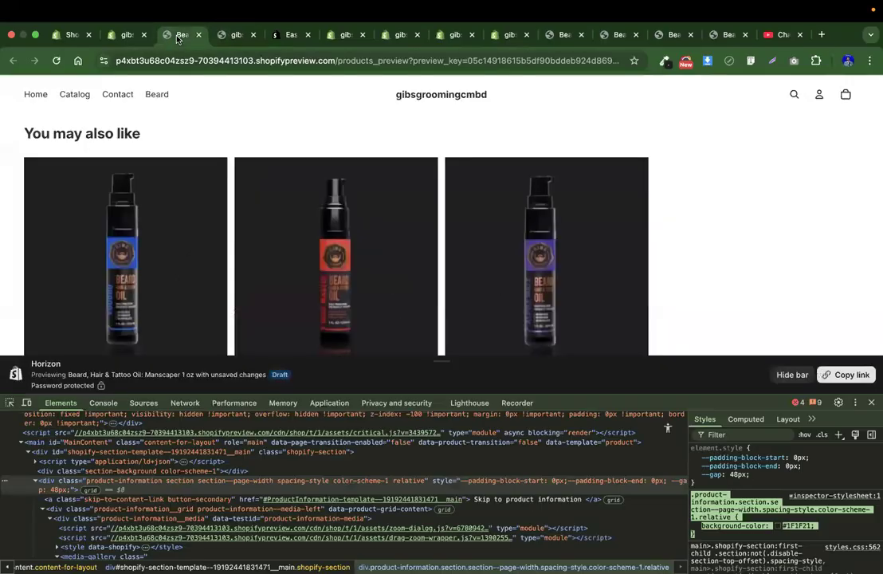
{"action": "scroll", "coordinate": [660, 274], "scroll_direction": "up", "scroll_amount": 3}
{"action": "scroll", "coordinate": [660, 273], "scroll_direction": "down", "scroll_amount": 3}
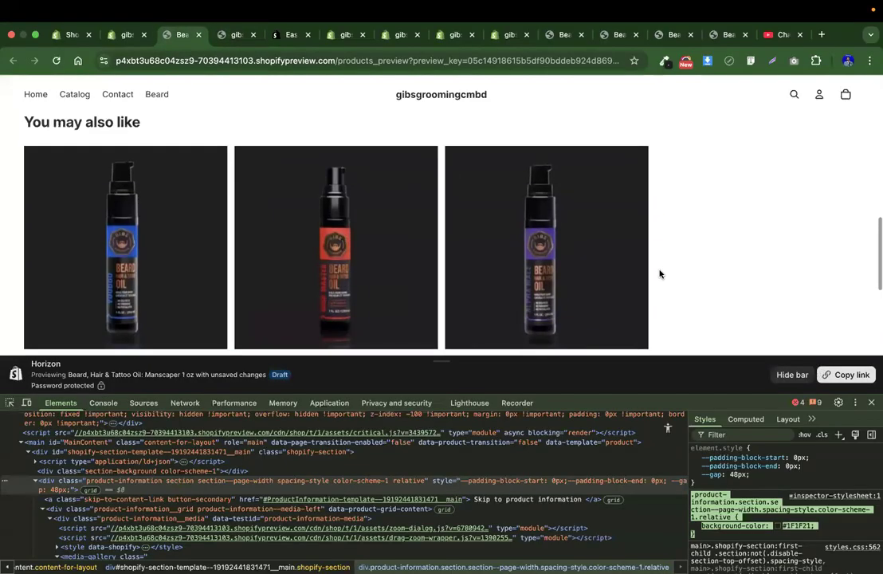
{"action": "scroll", "coordinate": [774, 207], "scroll_direction": "up", "scroll_amount": 1}
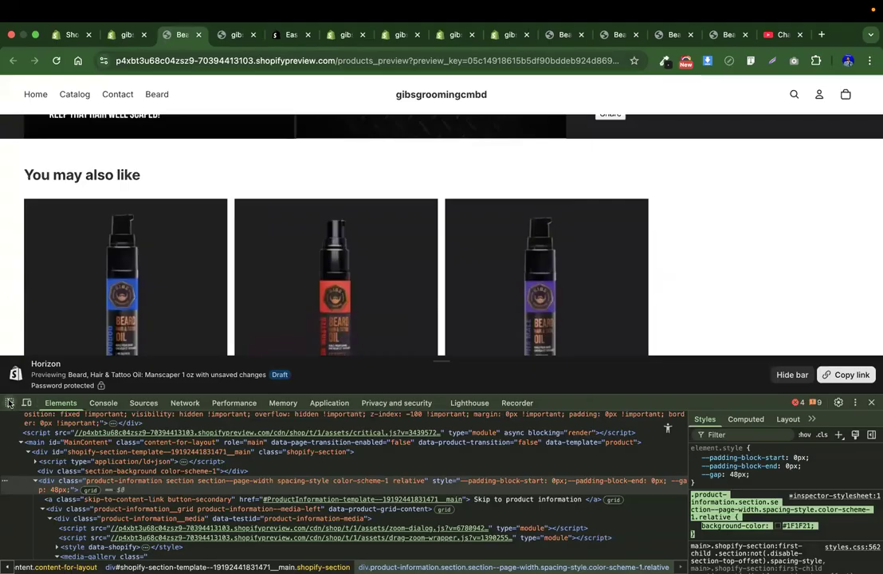
{"action": "left_click", "coordinate": [9, 403]}
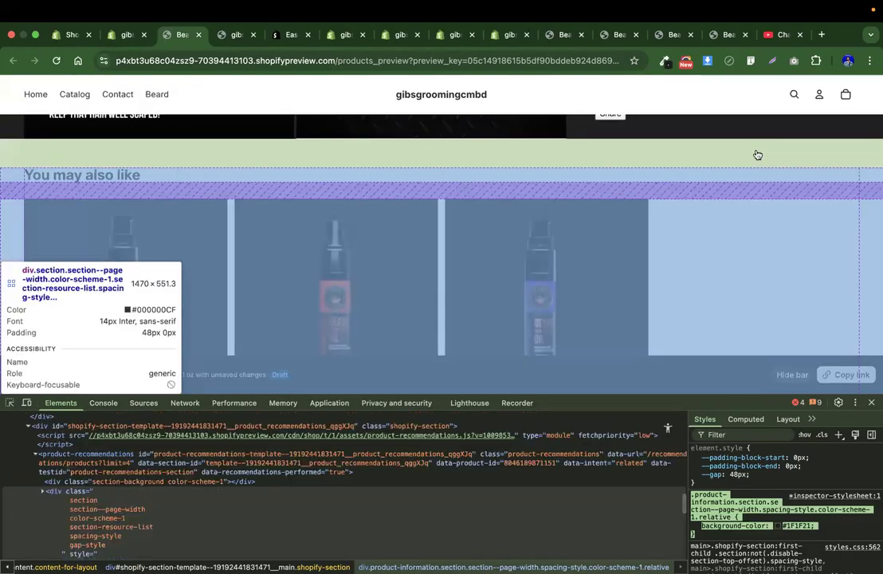
{"action": "left_click", "coordinate": [756, 153]}
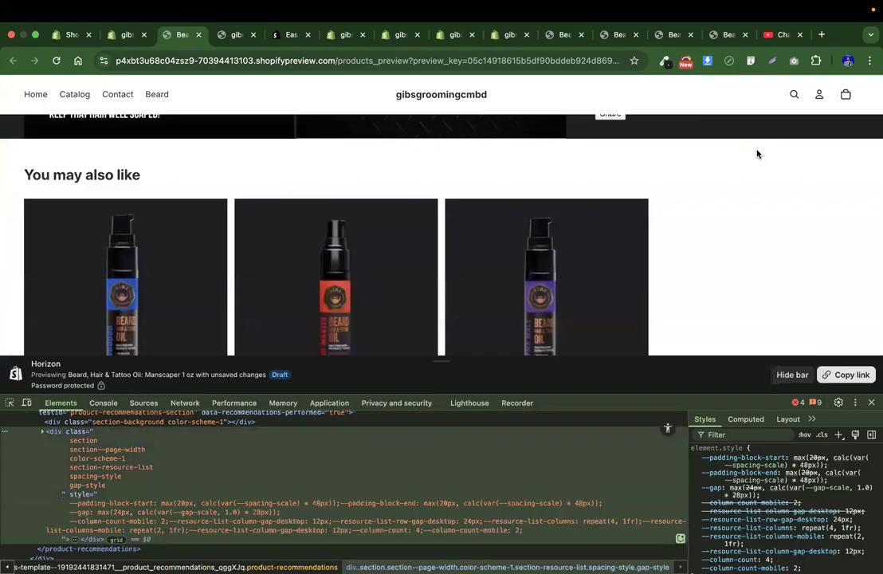
{"action": "left_click", "coordinate": [839, 437]}
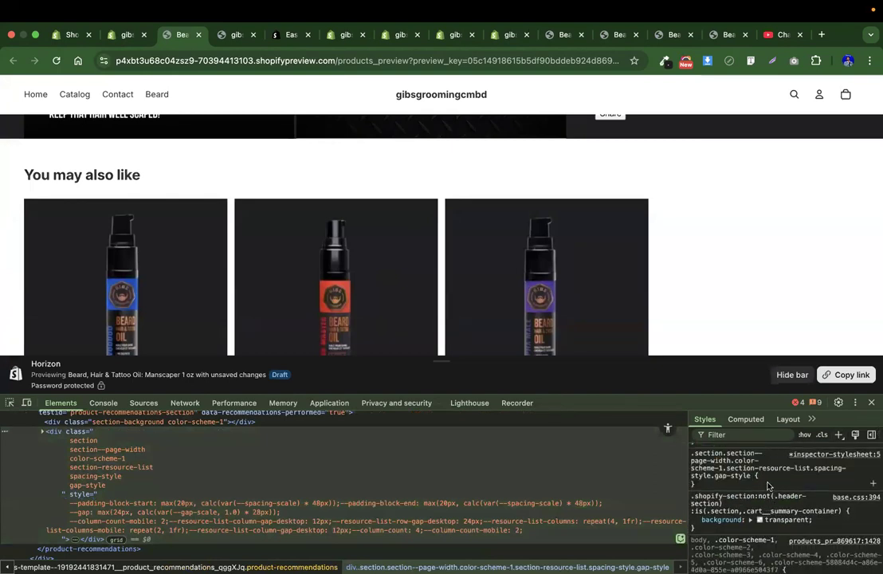
Try to give the "You may also like" section rule a red background-color
{"action": "left_click", "coordinate": [768, 486]}
{"action": "type", "text": "ba"}
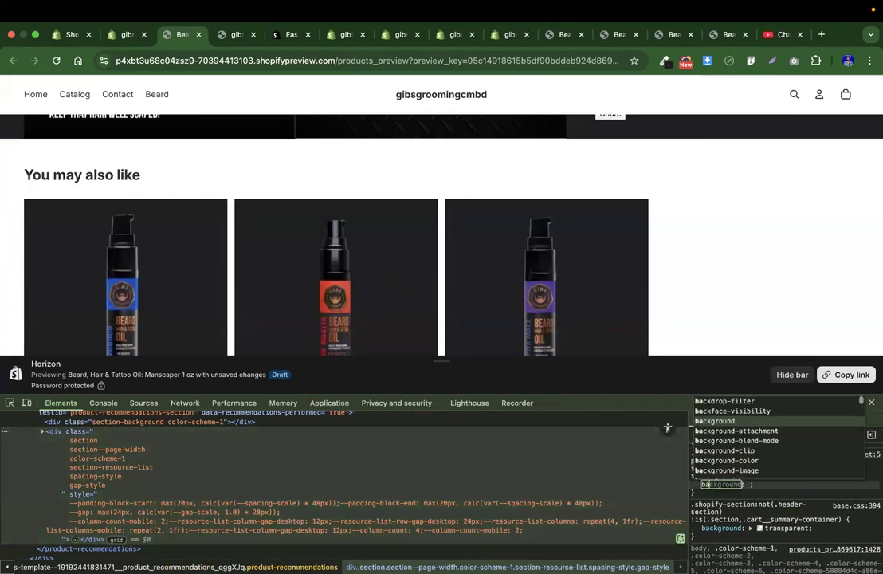
{"action": "type", "text": "ckground-color;"}
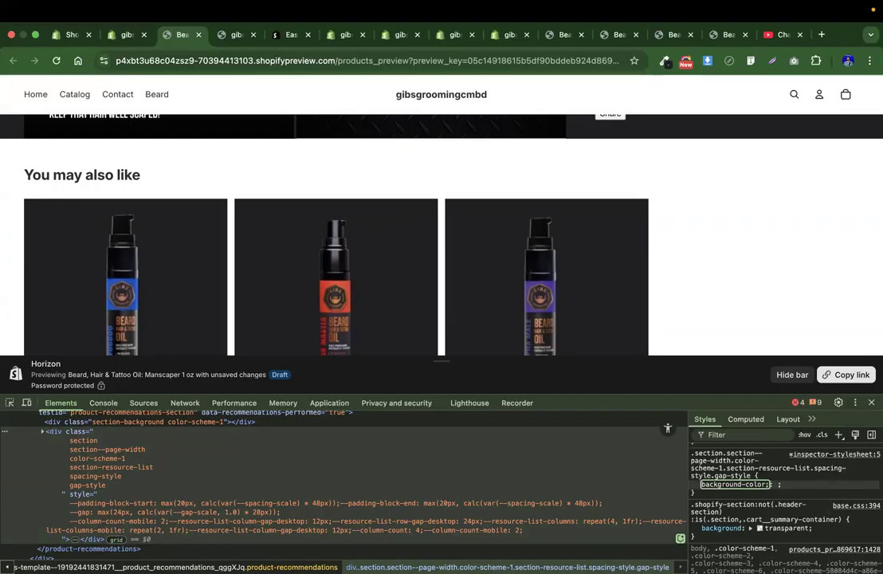
{"action": "key", "text": "Return"}
{"action": "type", "text": "red"}
{"action": "key", "text": "Return"}
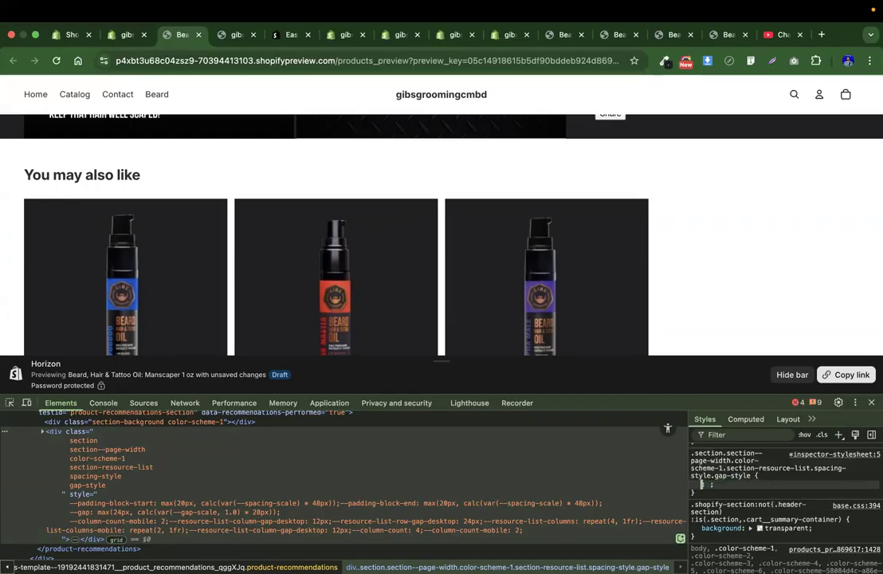
Paste the background-color declaration with #f5f5f5 into the "You may also like" section's empty rule
{"action": "key", "text": "ctrl+Left"}
{"action": "key", "text": "ctrl+Left"}
{"action": "key", "text": "ctrl+Left"}
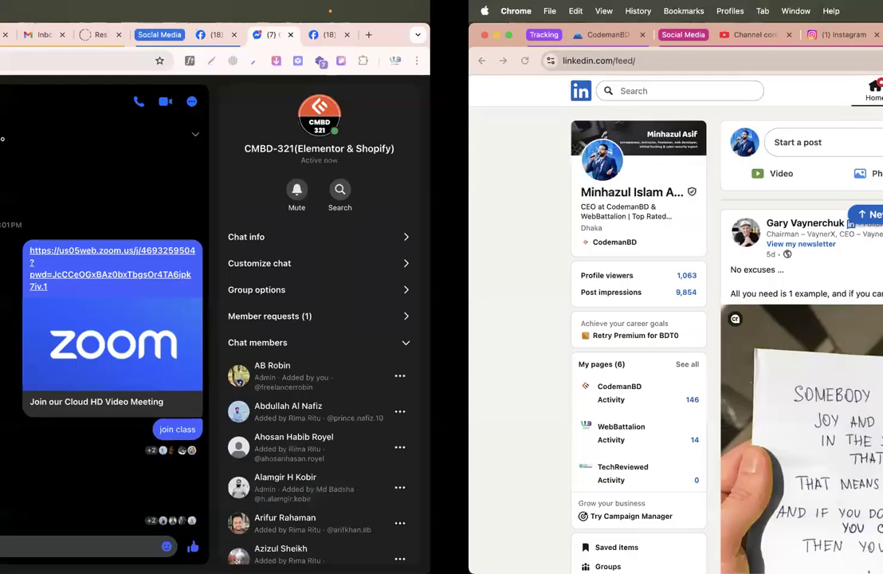
{"action": "key", "text": "super+c"}
{"action": "key", "text": "ctrl+Right"}
{"action": "key", "text": "ctrl+Right"}
{"action": "key", "text": "ctrl+Right"}
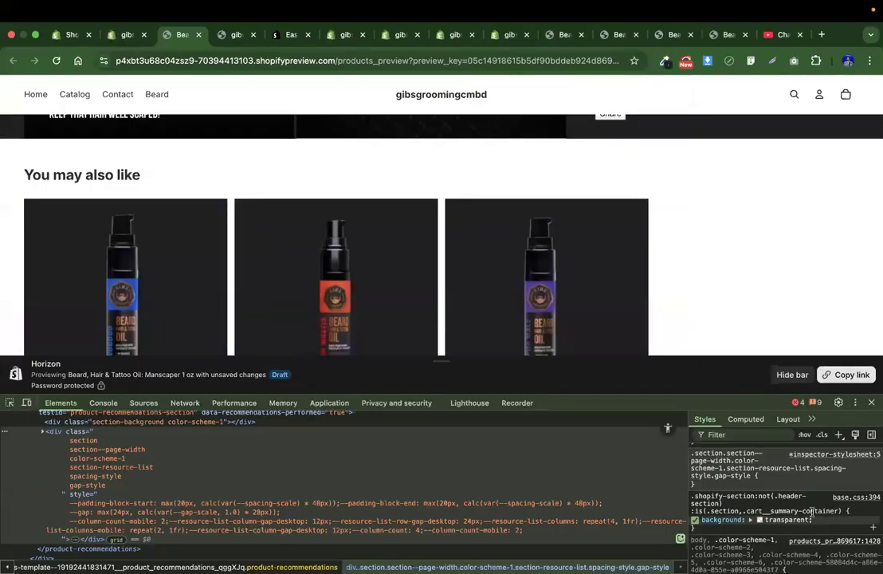
{"action": "left_click", "coordinate": [765, 482]}
{"action": "key", "text": "super+v"}
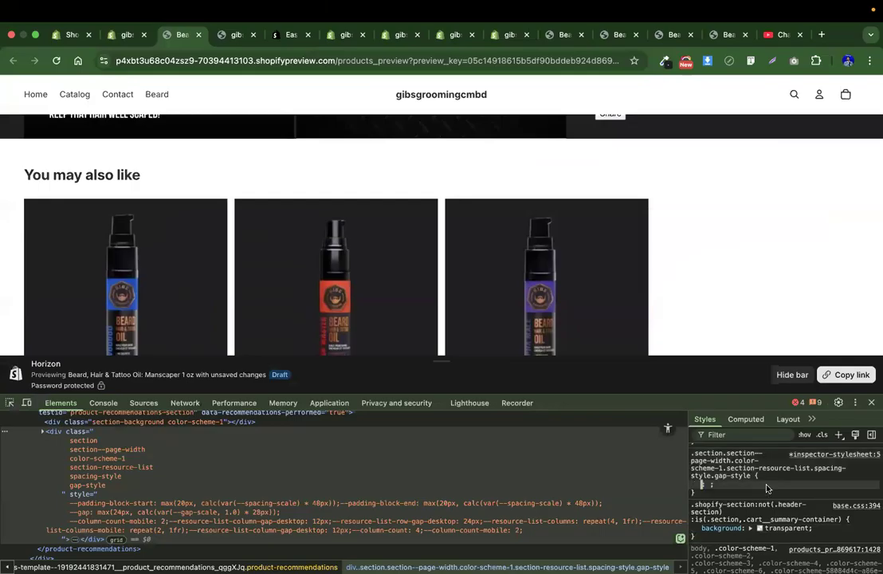
{"action": "key", "text": "Escape"}
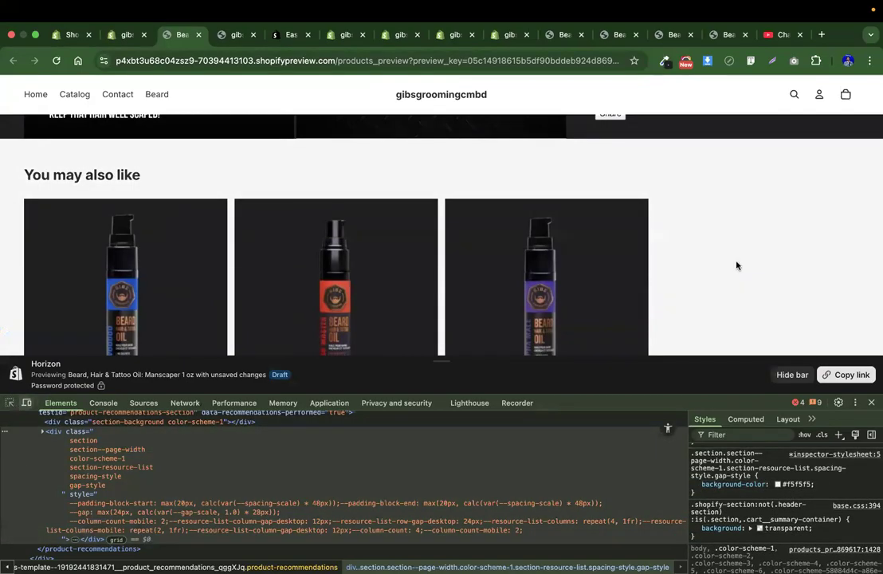
Inspect the "You may also like" section again and start another style rule with the same selector
{"action": "key", "text": "super+shift+c"}
{"action": "scroll", "coordinate": [621, 184], "scroll_direction": "up", "scroll_amount": 1}
{"action": "left_click", "coordinate": [563, 174]}
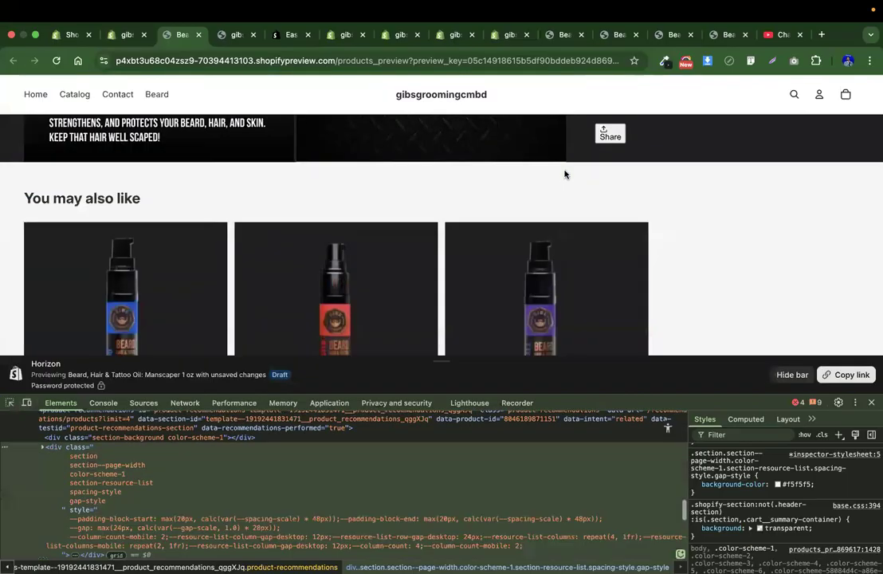
{"action": "left_click", "coordinate": [838, 434]}
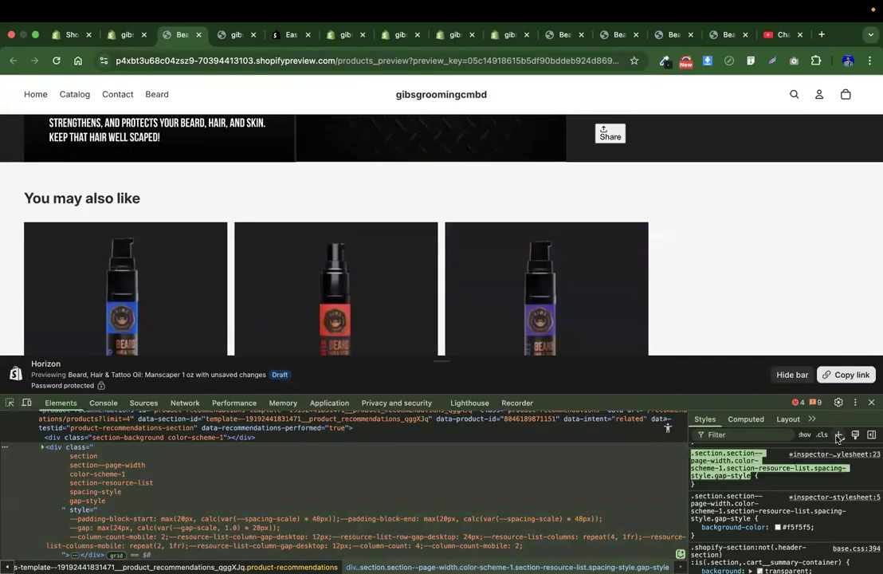
{"action": "left_click", "coordinate": [754, 484]}
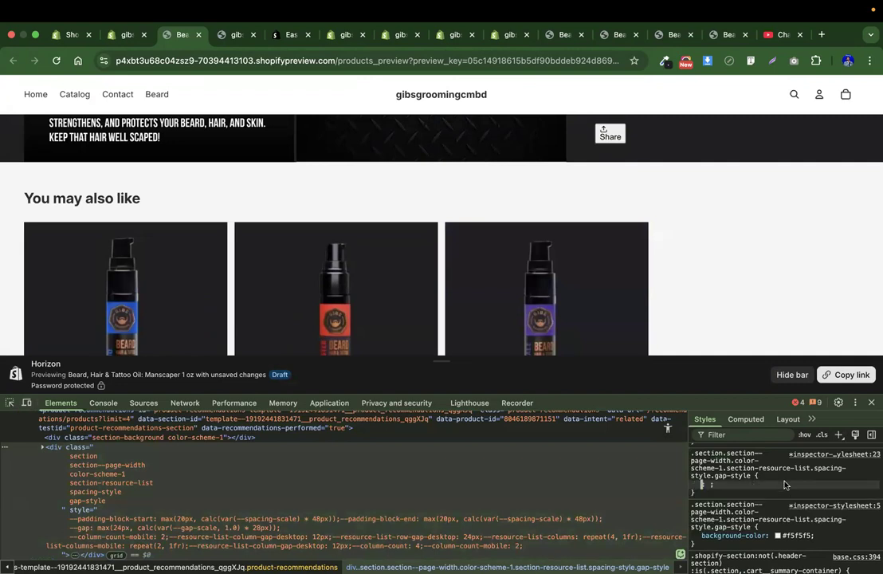
Paste the background-color declaration into the new rule and set its value to red !important
{"action": "key", "text": "super+v"}
{"action": "left_click", "coordinate": [791, 483]}
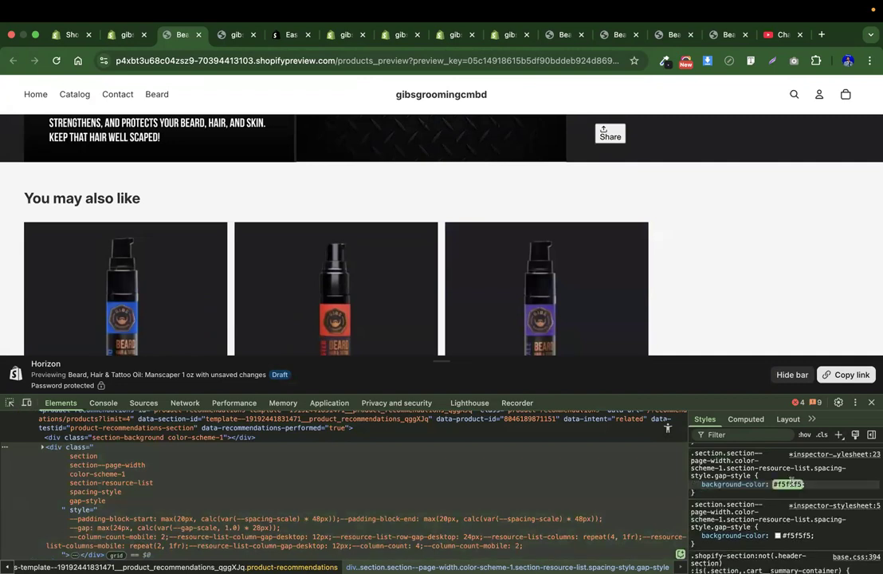
{"action": "type", "text": "red"}
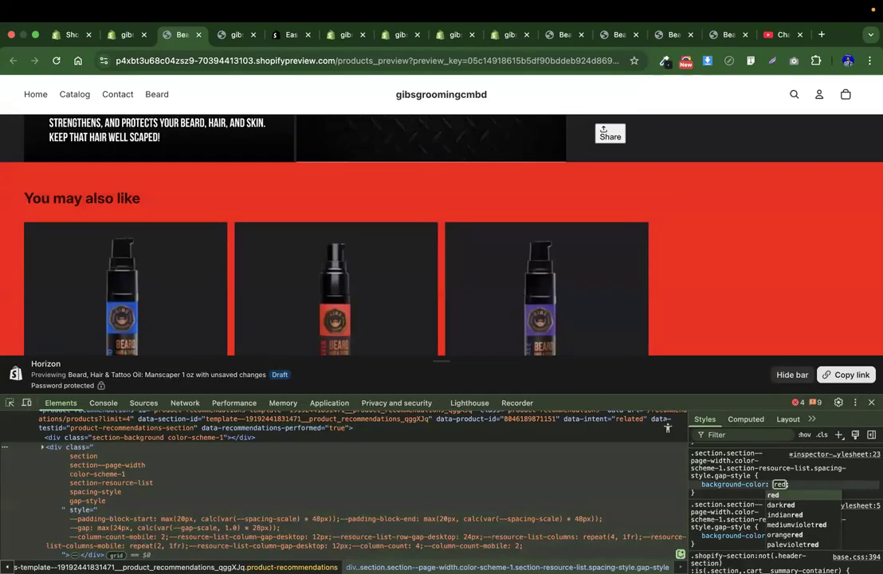
{"action": "key", "text": "Escape"}
{"action": "type", "text": "!"}
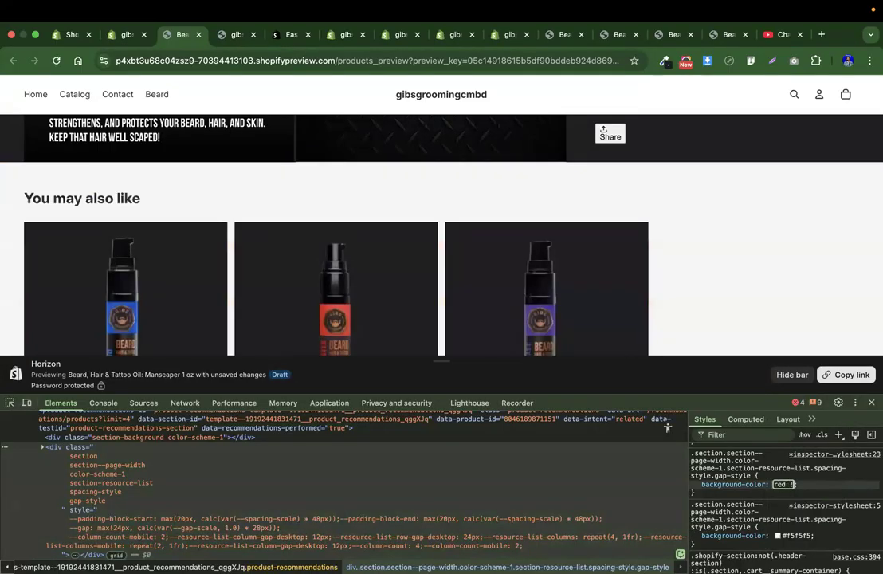
{"action": "type", "text": "important"}
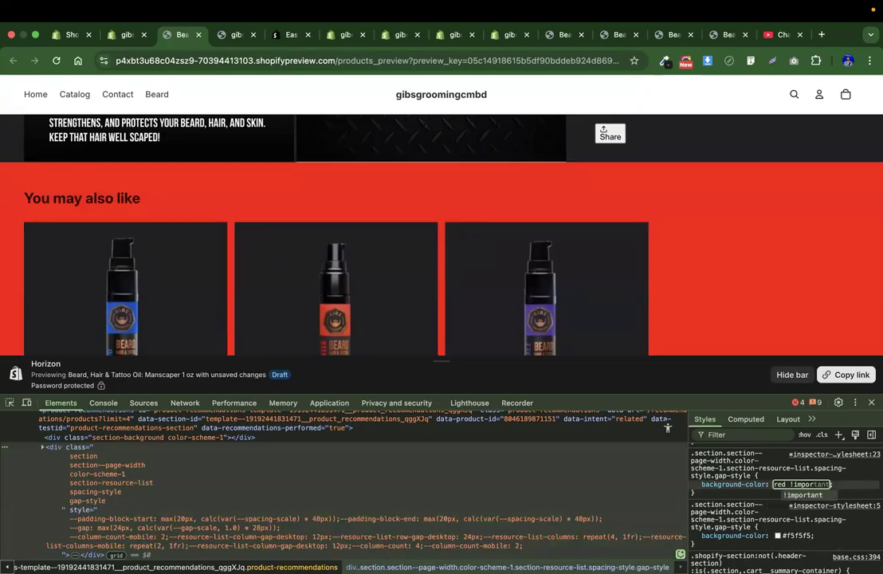
{"action": "key", "text": "Return"}
Copy the whole red !important section rule into Easy Custom CSS below the product-information rule and save it
{"action": "left_click", "coordinate": [757, 499]}
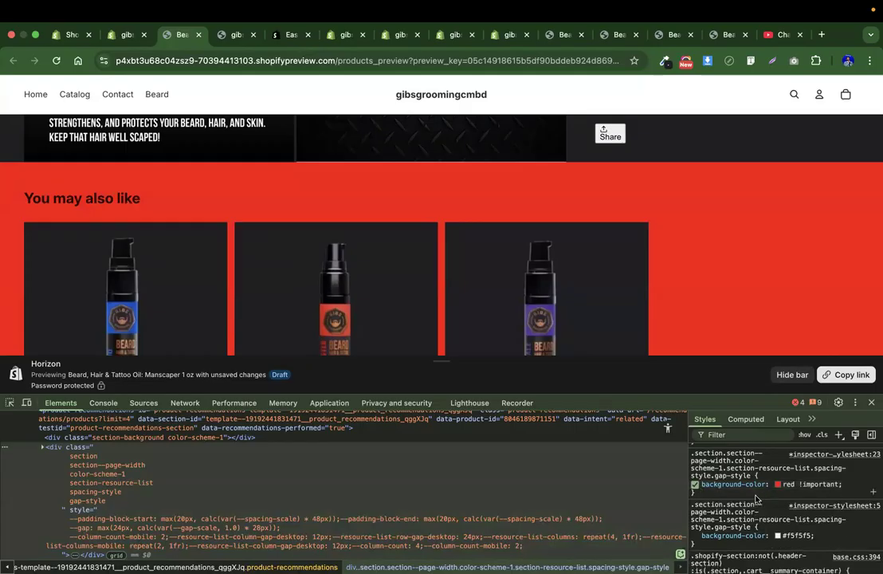
{"action": "left_click_drag", "start_coordinate": [700, 490], "coordinate": [691, 456]}
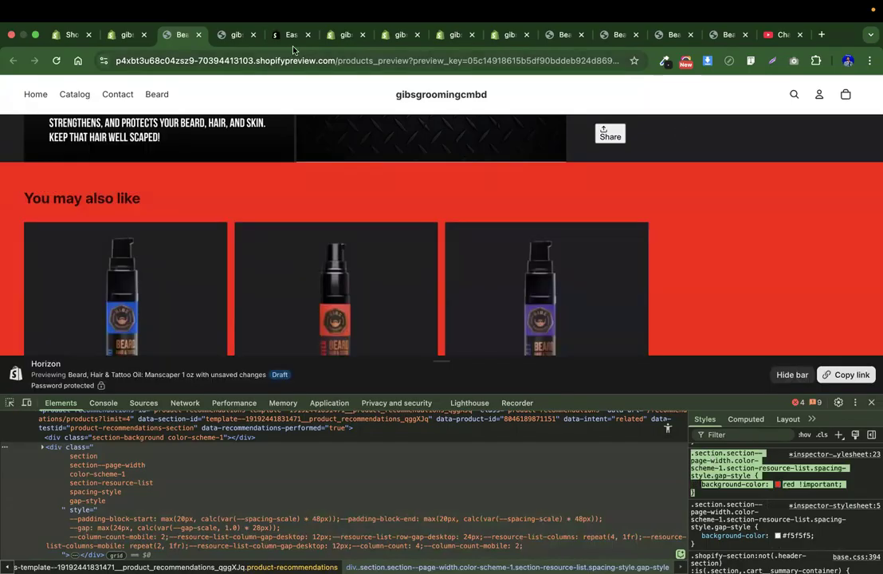
{"action": "left_click", "coordinate": [233, 34]}
{"action": "left_click", "coordinate": [344, 37]}
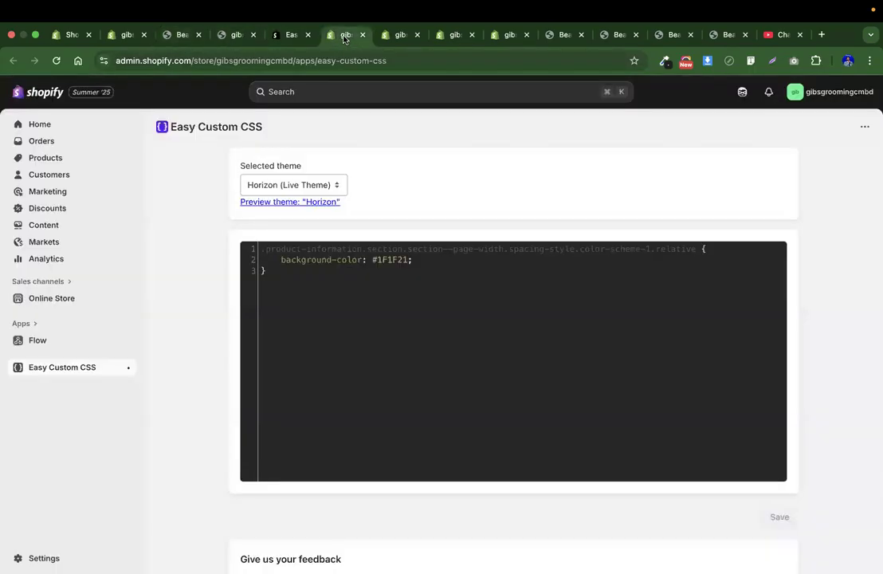
{"action": "key", "text": "Return"}
{"action": "key", "text": "Return"}
{"action": "key", "text": "Return"}
{"action": "key", "text": "Return"}
{"action": "key", "text": "super+v"}
{"action": "left_click", "coordinate": [779, 518]}
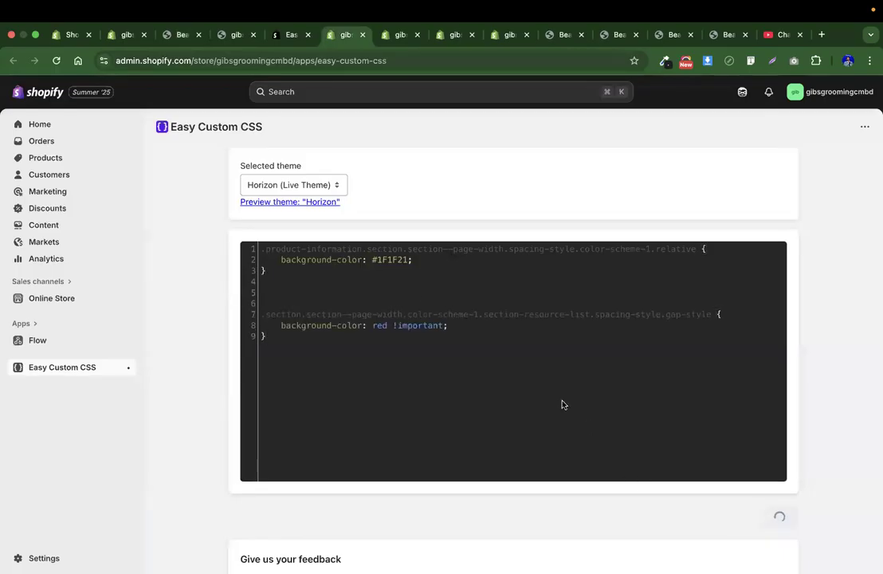
Look through the open app, theme editor and Manscaper preview tabs for a place to check the saved CSS
{"action": "scroll", "coordinate": [562, 404], "scroll_direction": "down", "scroll_amount": 3}
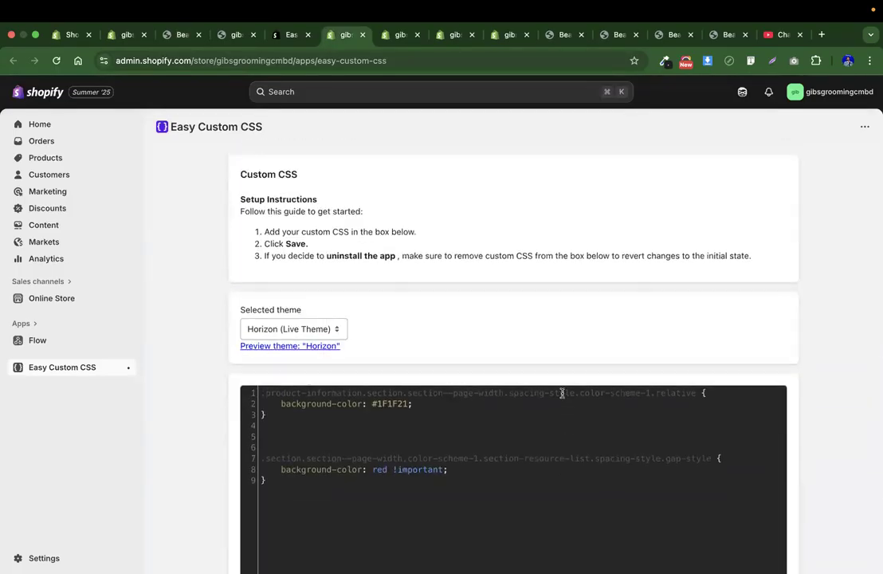
{"action": "left_click", "coordinate": [290, 35]}
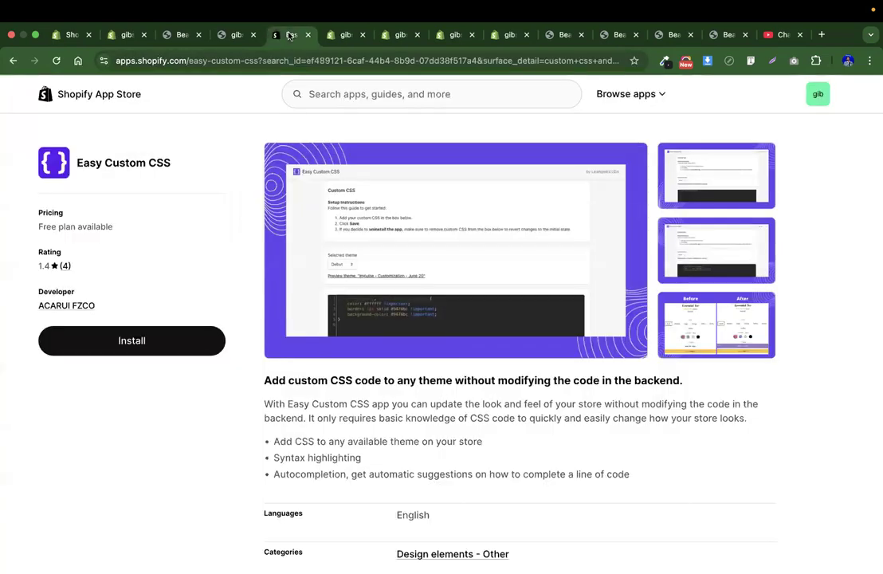
{"action": "left_click", "coordinate": [401, 36]}
{"action": "left_click", "coordinate": [684, 288]}
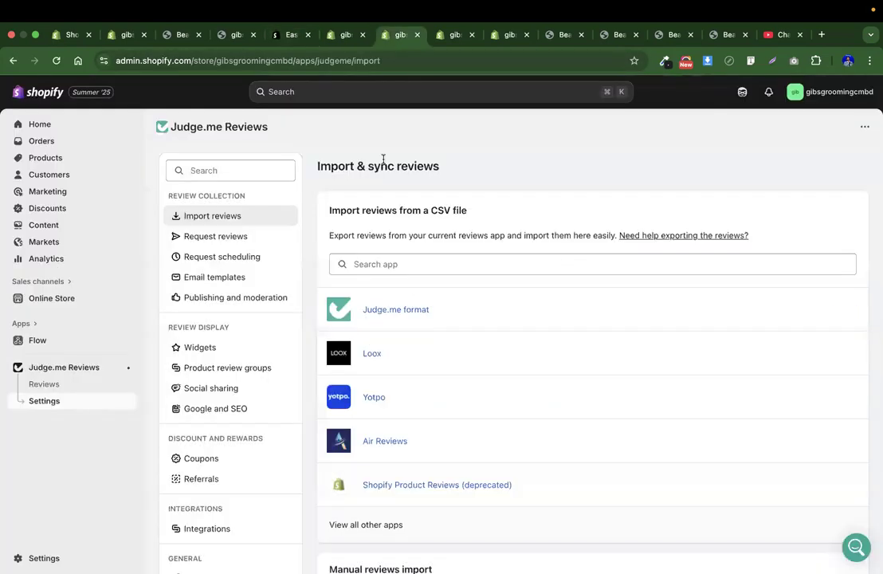
{"action": "left_click", "coordinate": [450, 35]}
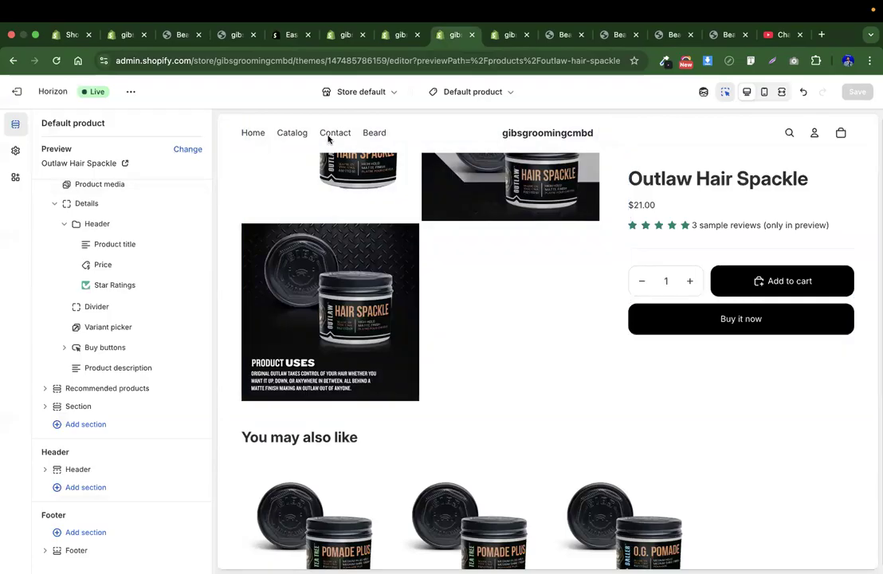
{"action": "left_click", "coordinate": [122, 35]}
{"action": "left_click", "coordinate": [182, 35]}
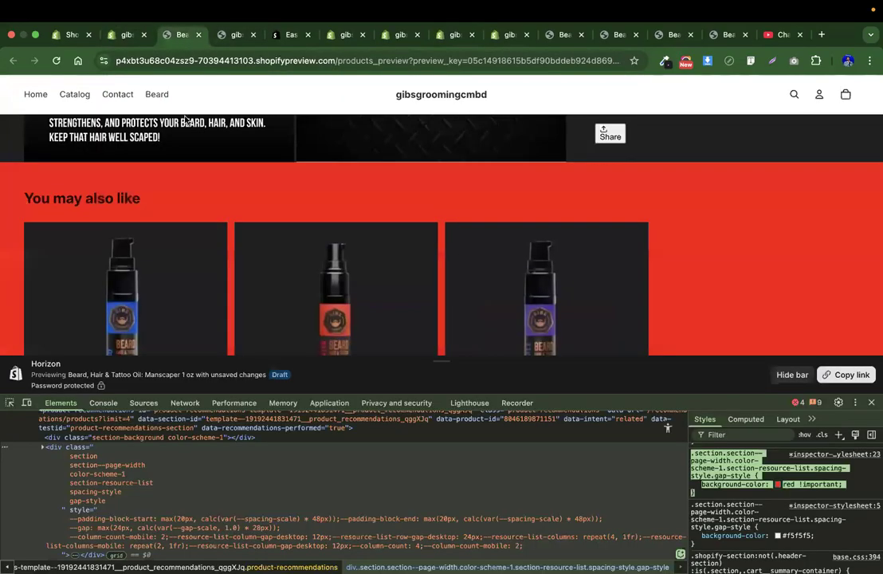
{"action": "scroll", "coordinate": [211, 267], "scroll_direction": "up", "scroll_amount": 10}
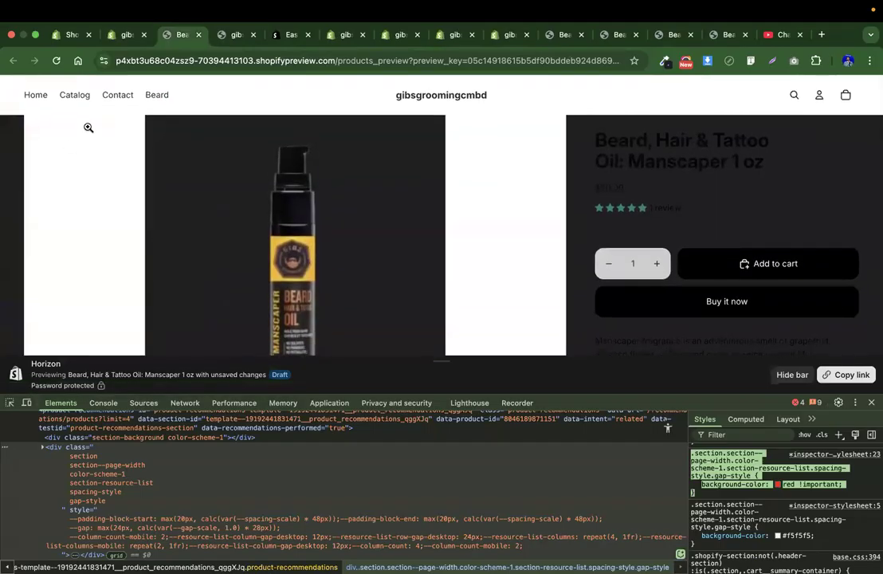
{"action": "left_click", "coordinate": [65, 35]}
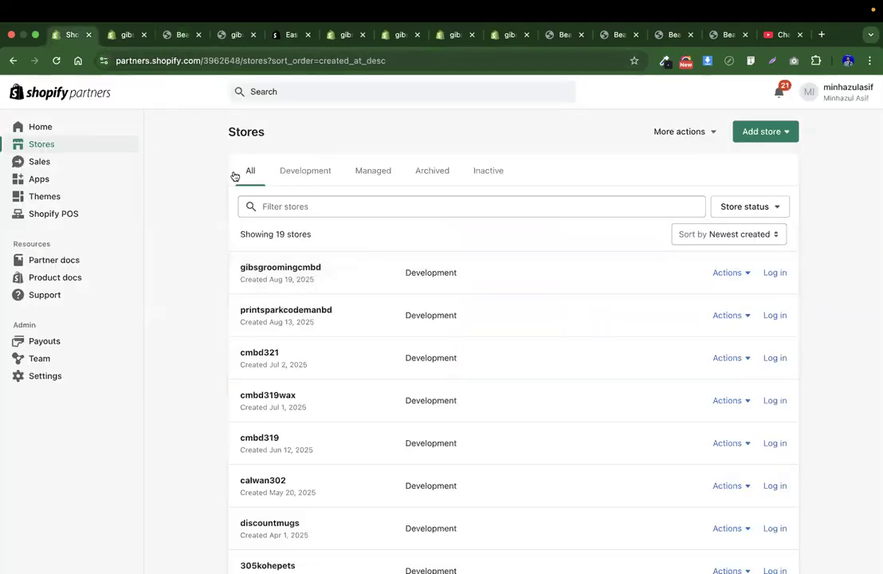
Leave the Horizon theme editor and open the Beard, Hair & Tattoo Oil: Voodoo Prince 1 oz product from the product list
{"action": "left_click", "coordinate": [126, 37]}
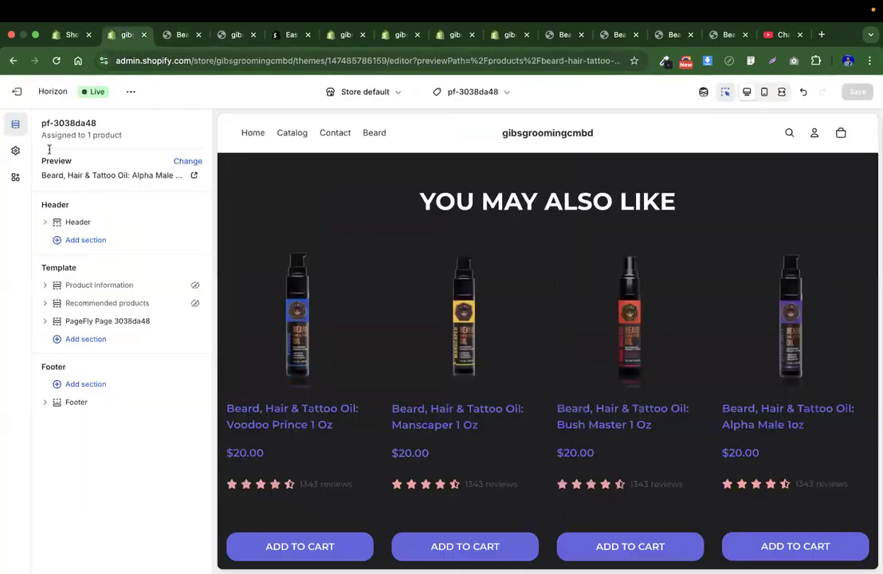
{"action": "left_click", "coordinate": [17, 90]}
{"action": "left_click", "coordinate": [46, 158]}
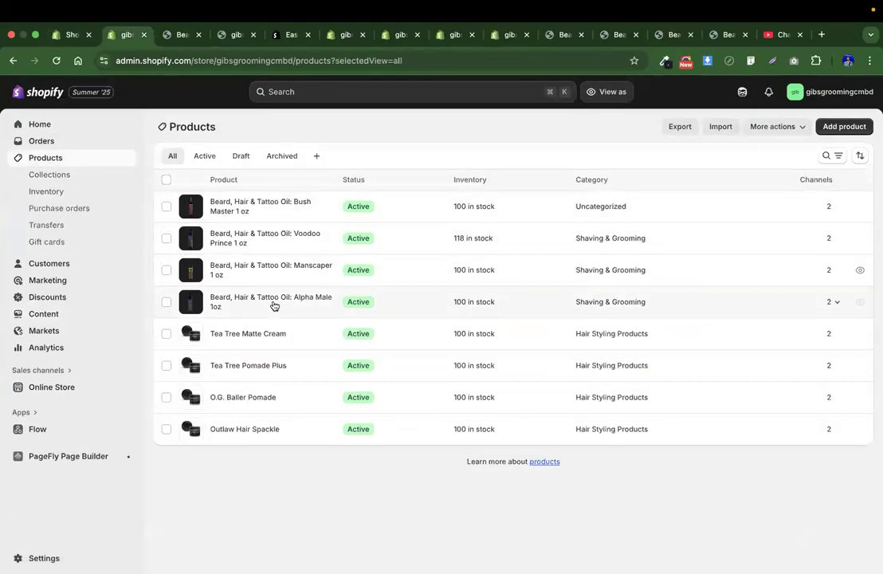
{"action": "left_click", "coordinate": [275, 303]}
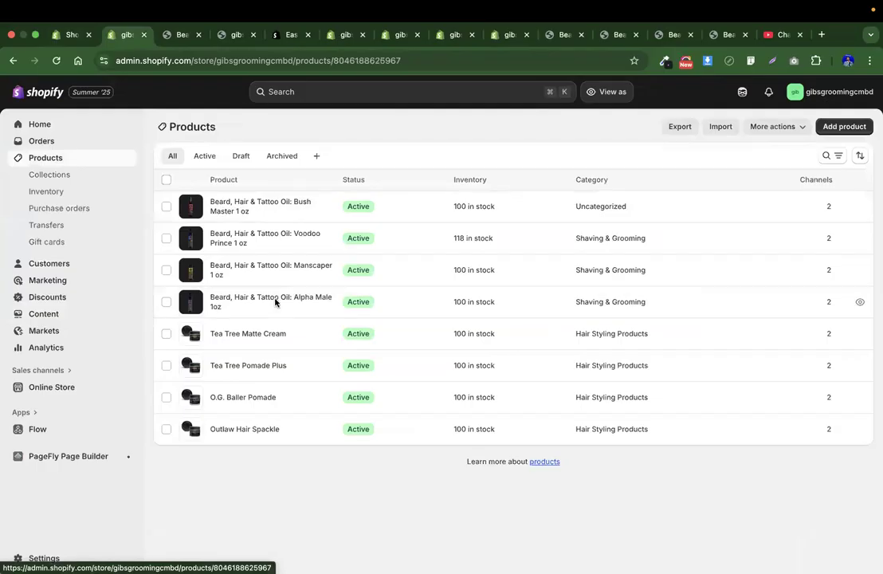
{"action": "left_click", "coordinate": [55, 159]}
{"action": "left_click", "coordinate": [268, 239]}
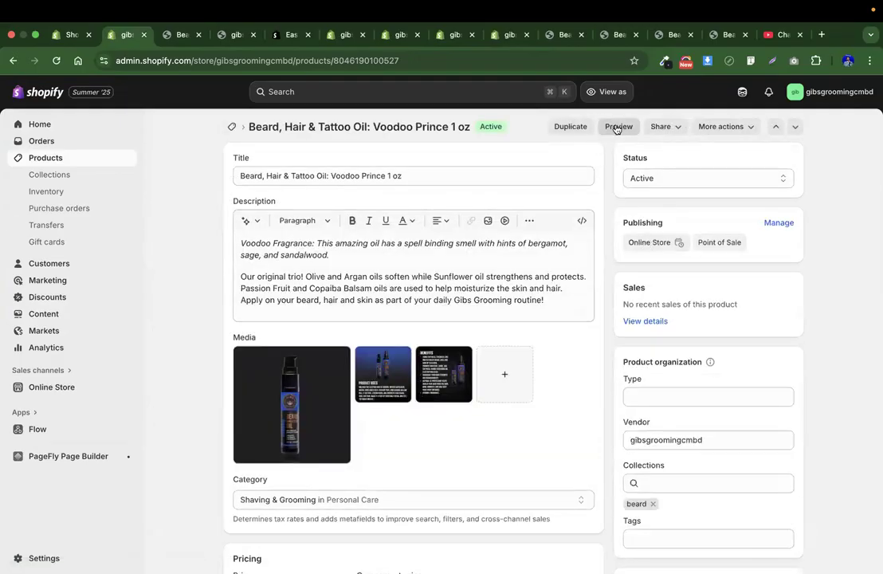
Preview the Voodoo Prince 1 oz product and check the section backgrounds down to the customer reviews
{"action": "left_click", "coordinate": [616, 128]}
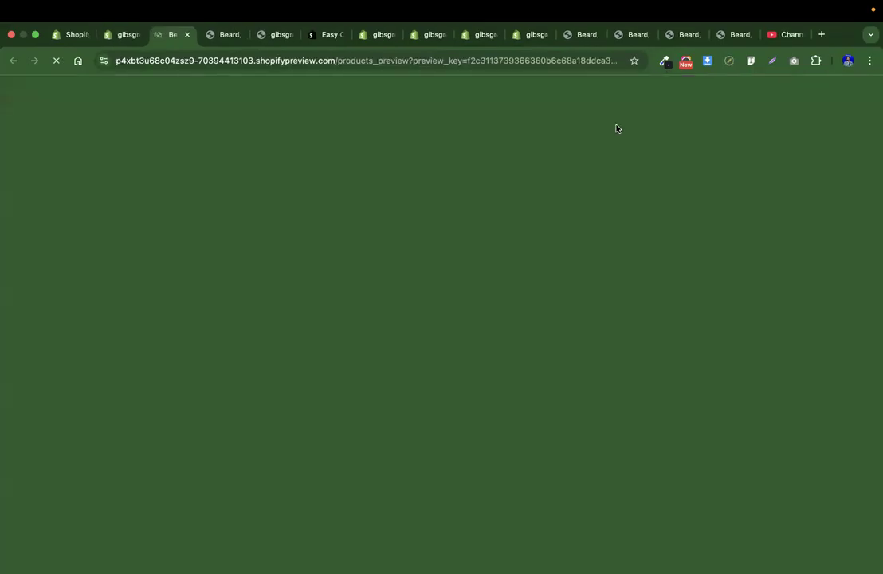
{"action": "scroll", "coordinate": [658, 341], "scroll_direction": "down", "scroll_amount": 10}
{"action": "scroll", "coordinate": [659, 347], "scroll_direction": "down", "scroll_amount": 5}
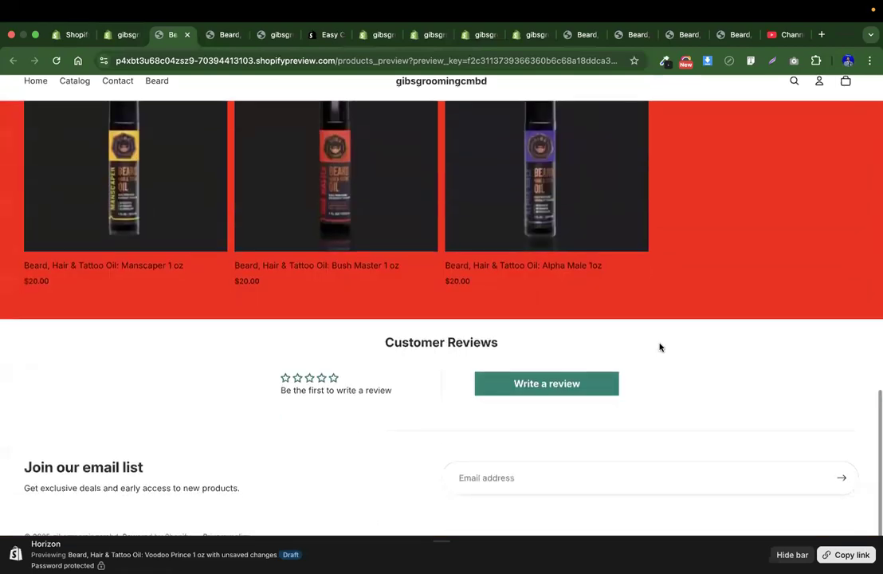
{"action": "scroll", "coordinate": [659, 346], "scroll_direction": "up", "scroll_amount": 15}
{"action": "scroll", "coordinate": [338, 351], "scroll_direction": "down", "scroll_amount": 10}
{"action": "scroll", "coordinate": [338, 351], "scroll_direction": "up", "scroll_amount": 12}
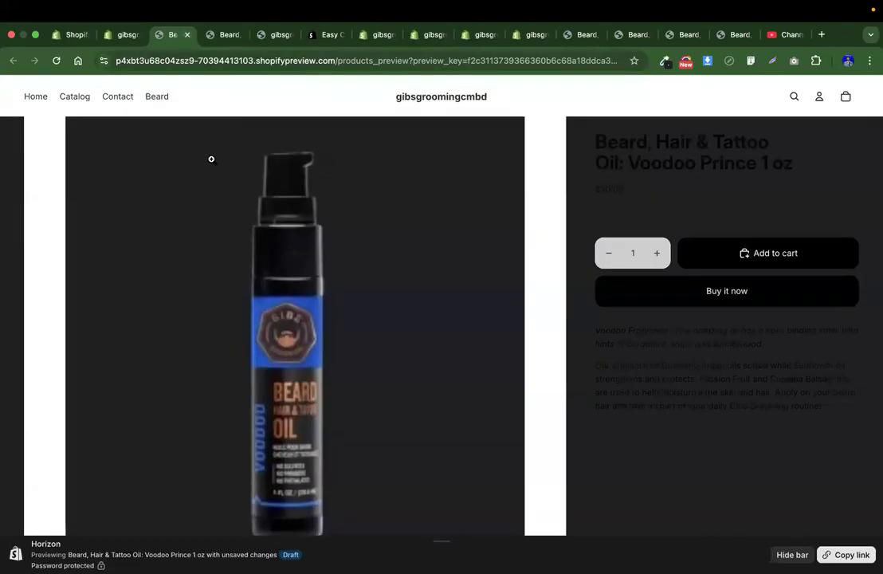
Inspect the preview's header row element and add a new style rule for it
{"action": "right_click", "coordinate": [204, 89]}
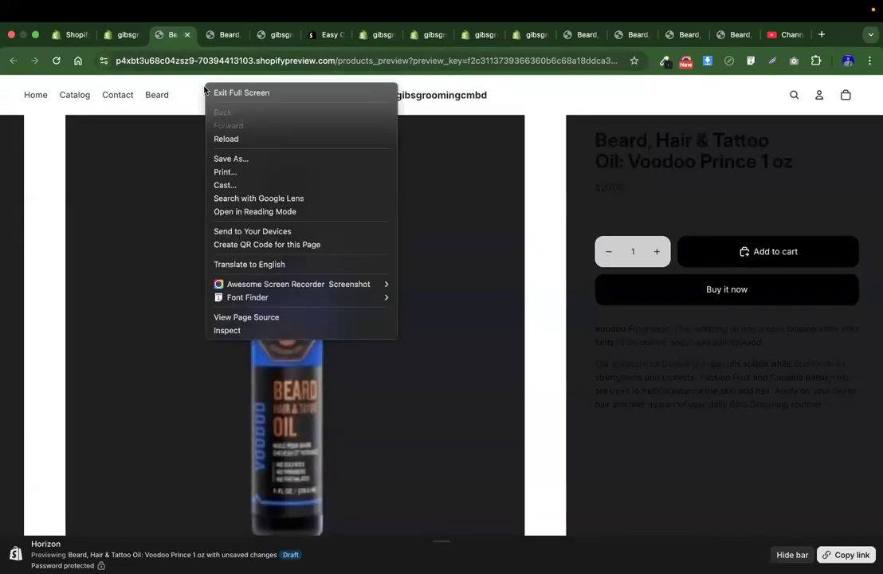
{"action": "left_click", "coordinate": [238, 329]}
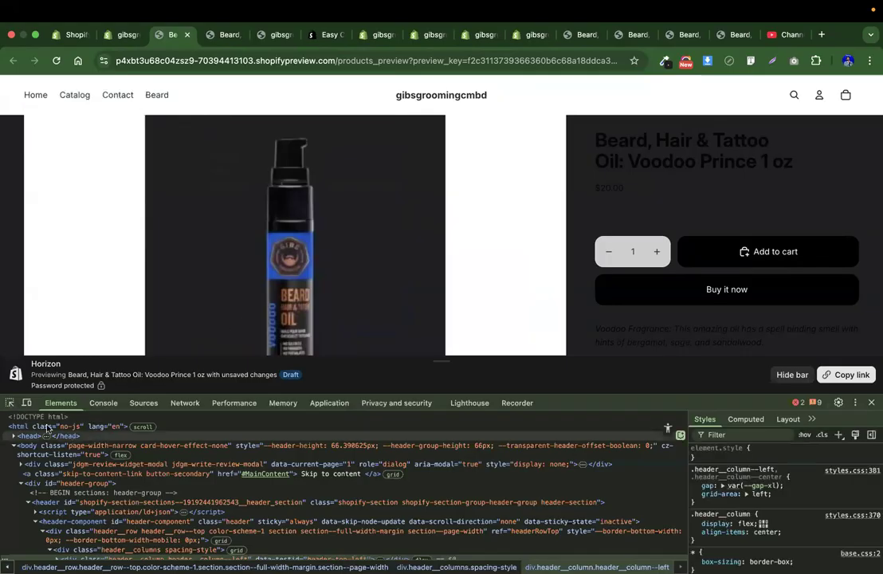
{"action": "left_click", "coordinate": [3, 77]}
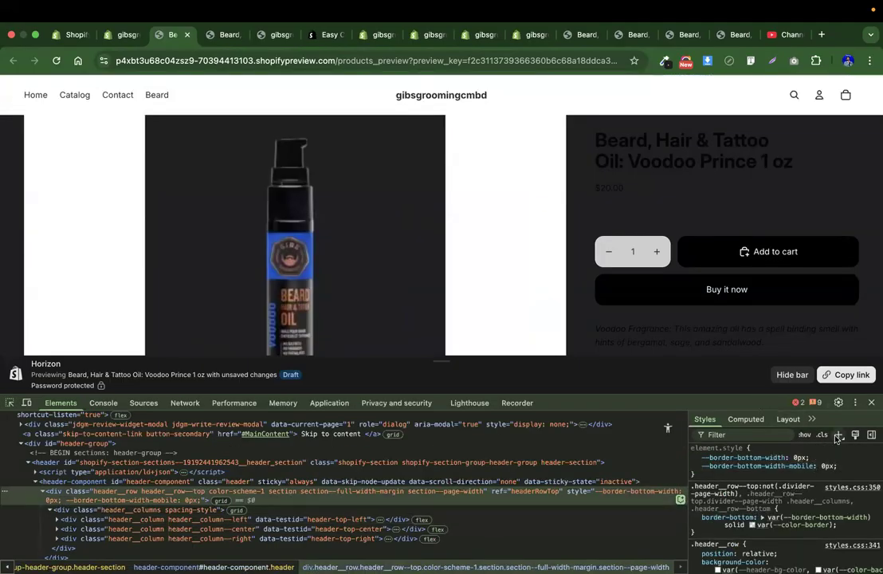
{"action": "left_click", "coordinate": [839, 437]}
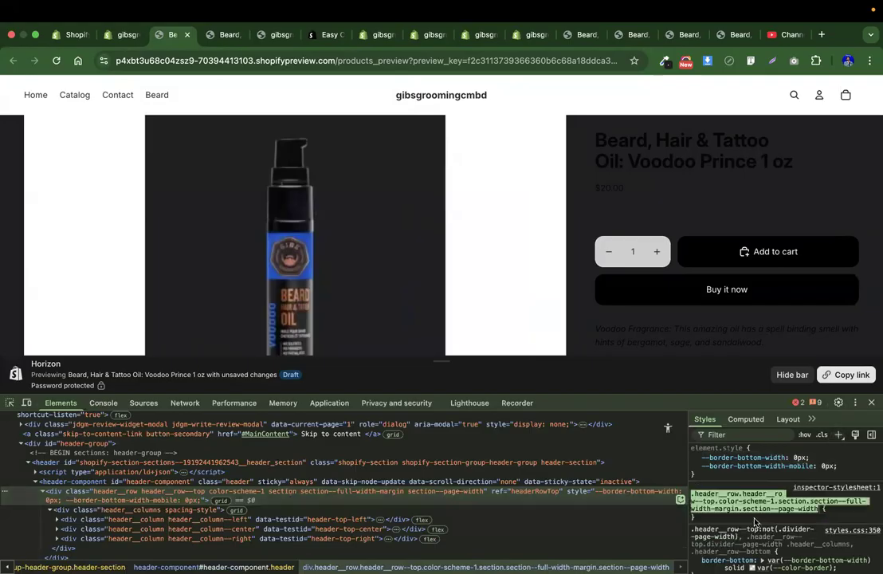
Add a background-color of yellow to the new header row rule
{"action": "left_click", "coordinate": [755, 521]}
{"action": "left_click", "coordinate": [743, 521]}
{"action": "type", "text": "back"}
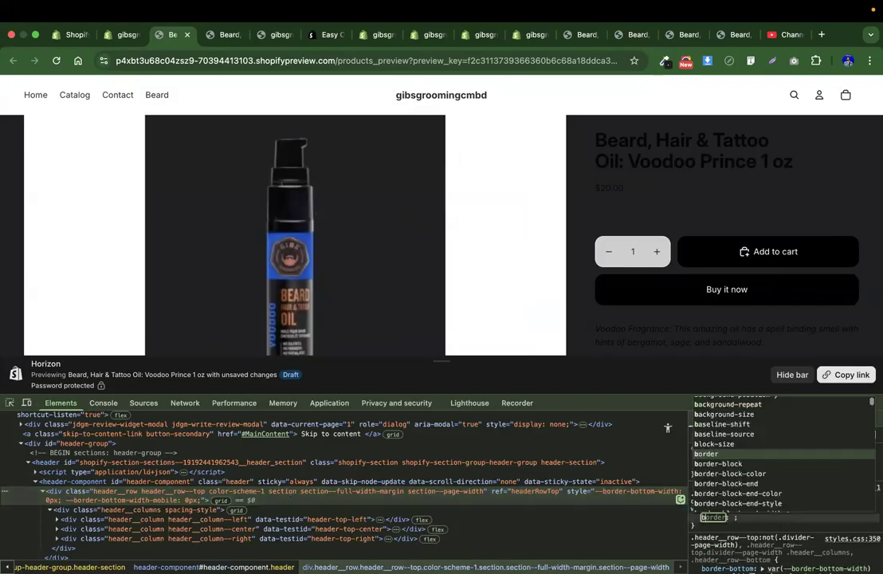
{"action": "key", "text": "Down"}
{"action": "key", "text": "Down"}
{"action": "key", "text": "Down"}
{"action": "key", "text": "Down"}
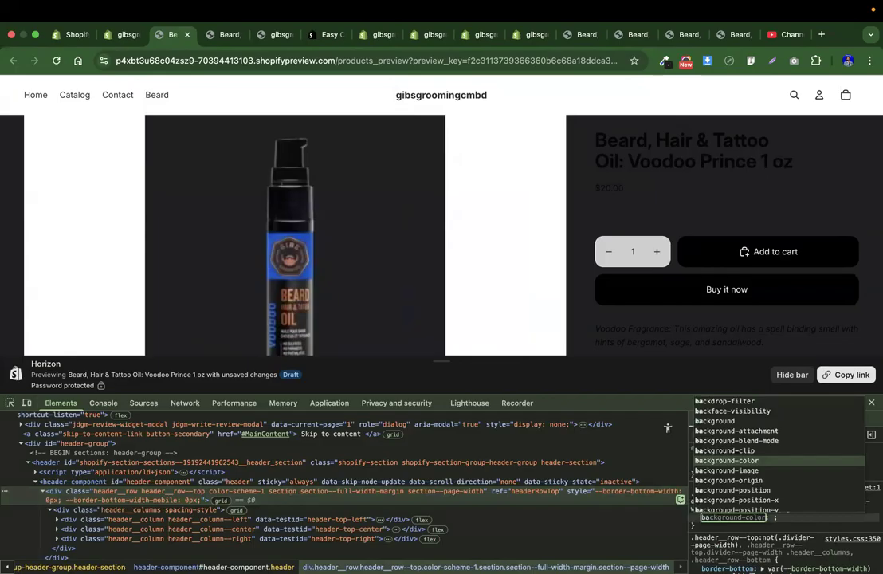
{"action": "key", "text": "Tab"}
{"action": "type", "text": "yellow"}
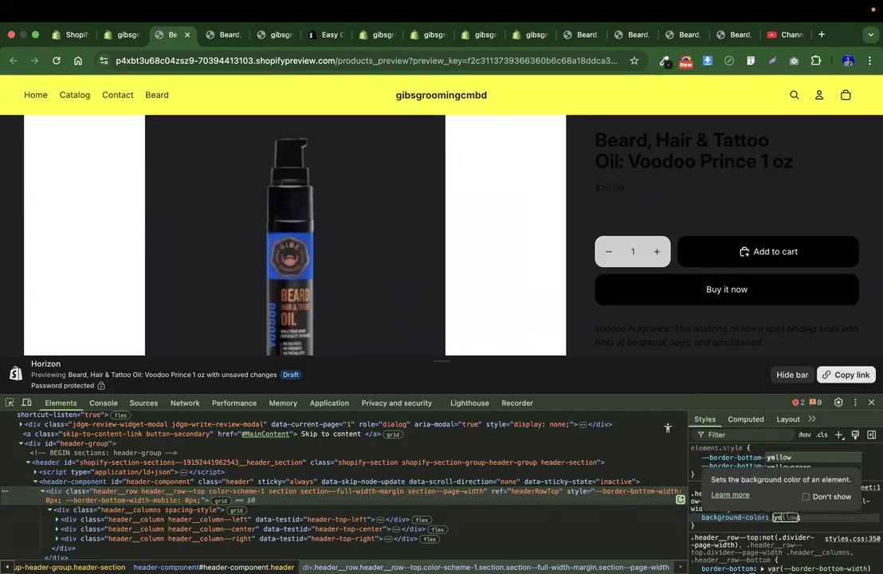
{"action": "key", "text": "Return"}
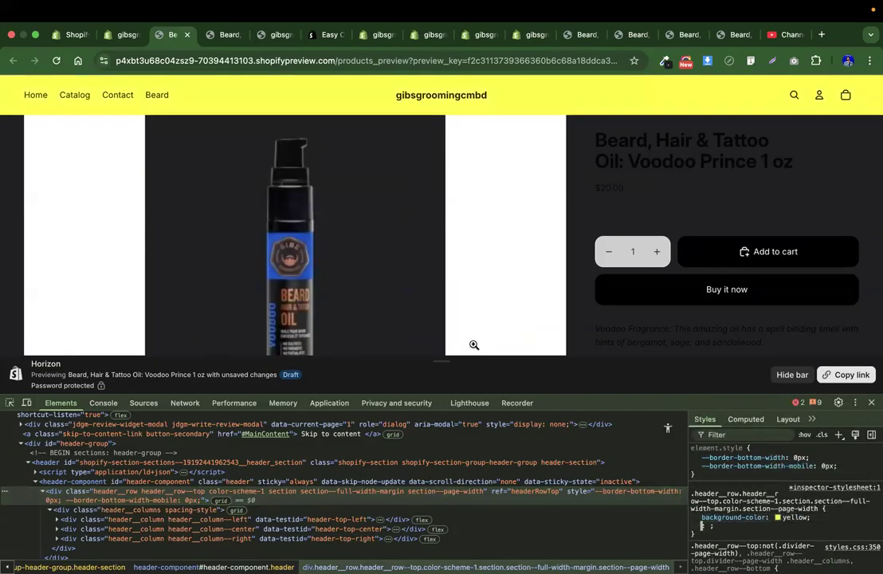
{"action": "key", "text": "Escape"}
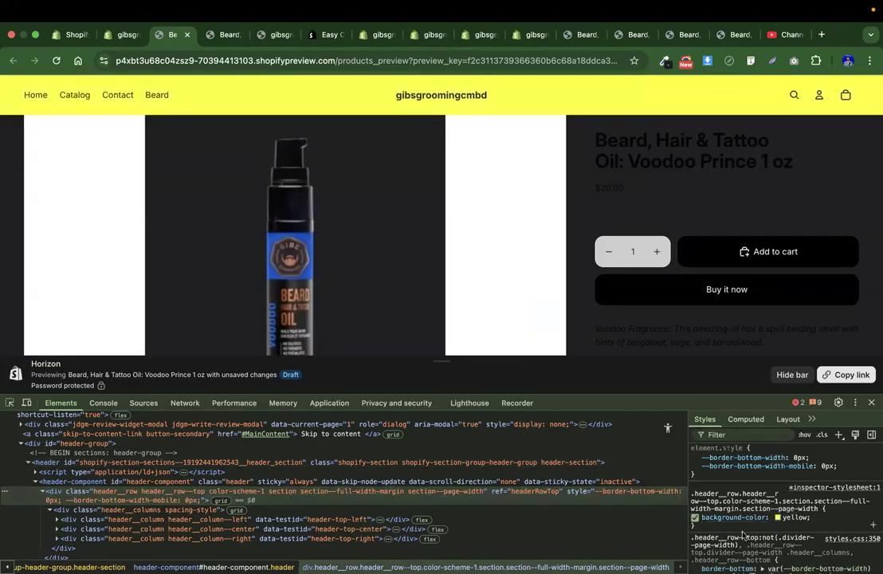
Copy the whole yellow header row rule into Easy Custom CSS below the red section rule and save it
{"action": "left_click_drag", "start_coordinate": [713, 531], "coordinate": [689, 499]}
{"action": "key", "text": "ctrl+c"}
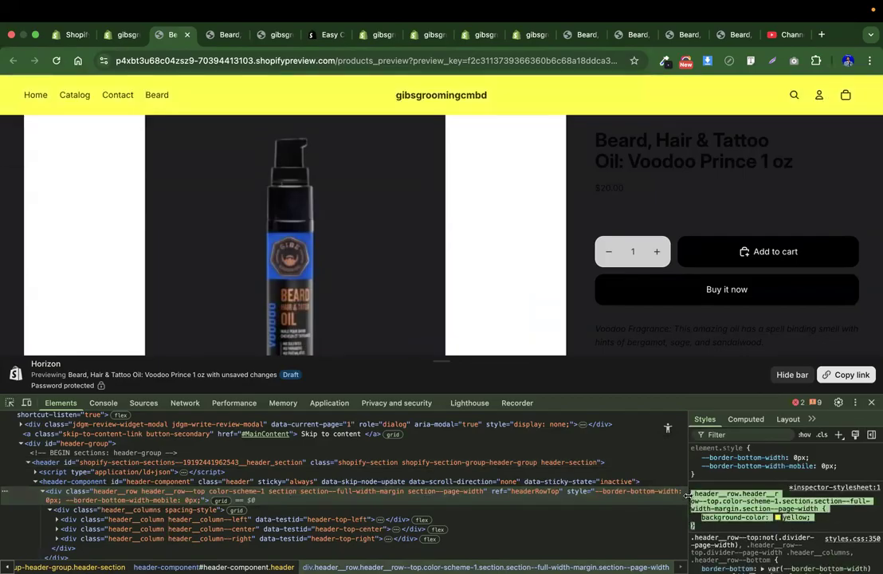
{"action": "left_click", "coordinate": [228, 34]}
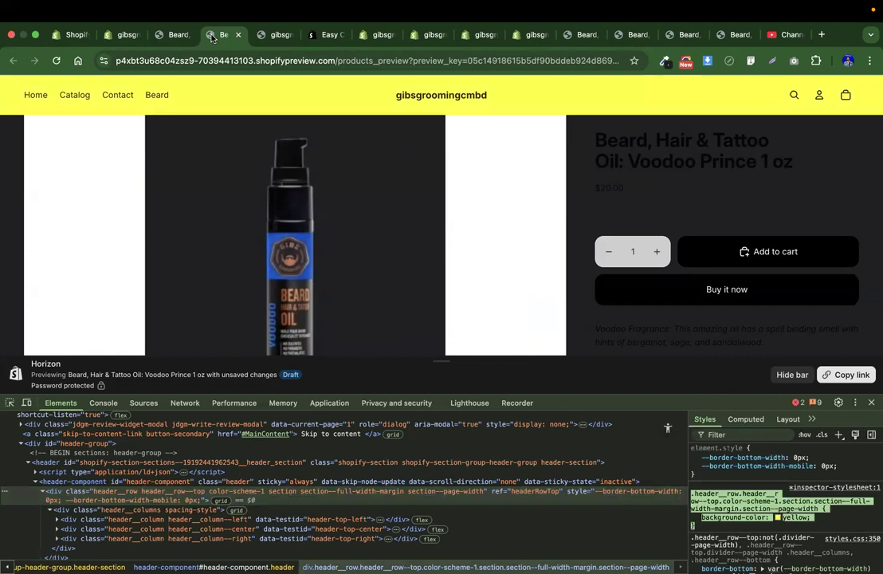
{"action": "left_click", "coordinate": [278, 34]}
{"action": "left_click", "coordinate": [329, 34]}
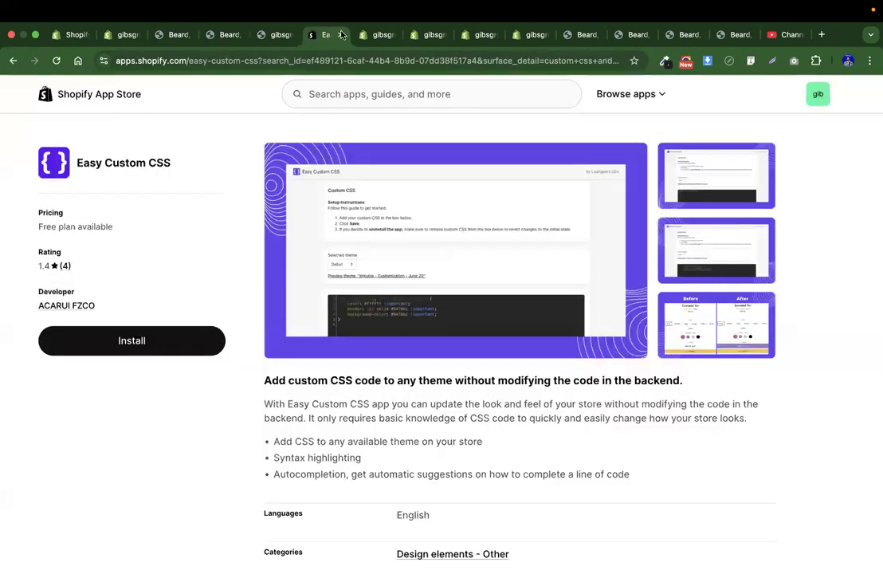
{"action": "left_click", "coordinate": [376, 34]}
{"action": "scroll", "coordinate": [309, 343], "scroll_direction": "down", "scroll_amount": 5}
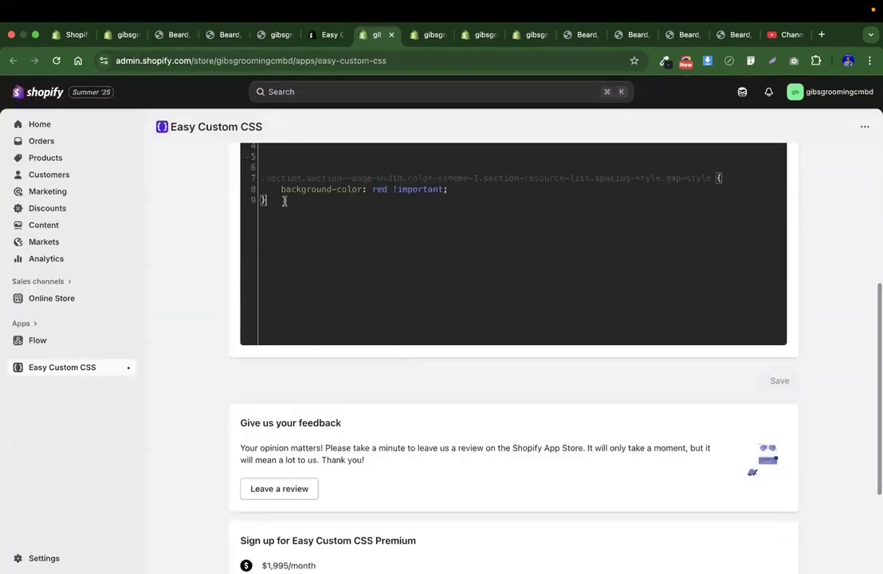
{"action": "key", "text": "Return"}
{"action": "key", "text": "Return"}
{"action": "key", "text": "ctrl+v"}
{"action": "left_click", "coordinate": [787, 386]}
Reload the Voodoo Prince preview to check the header background and inspect the Home menu link
{"action": "left_click", "coordinate": [167, 35]}
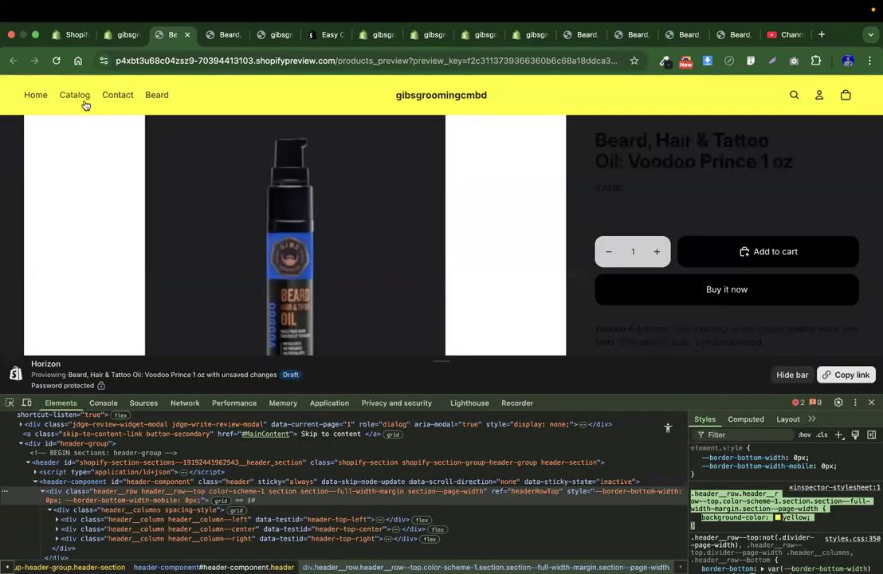
{"action": "left_click", "coordinate": [55, 61]}
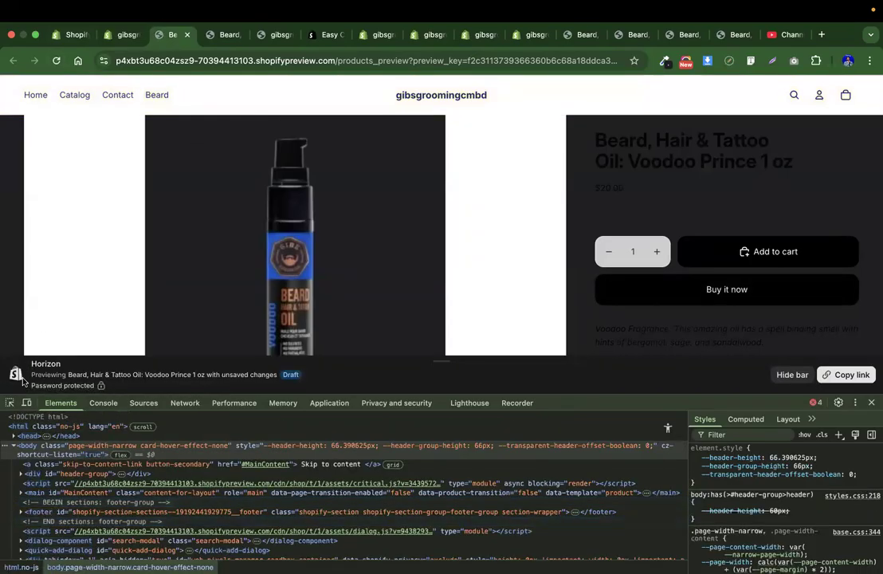
{"action": "left_click", "coordinate": [10, 402]}
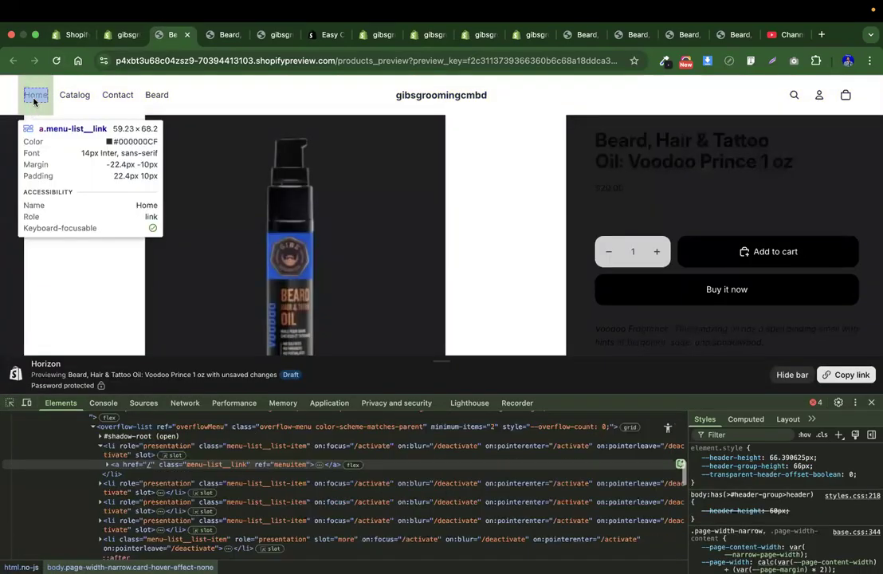
{"action": "left_click", "coordinate": [33, 101]}
Add !important to the yellow header background in Easy Custom CSS, save it and reload the Voodoo Prince preview
{"action": "left_click", "coordinate": [278, 35]}
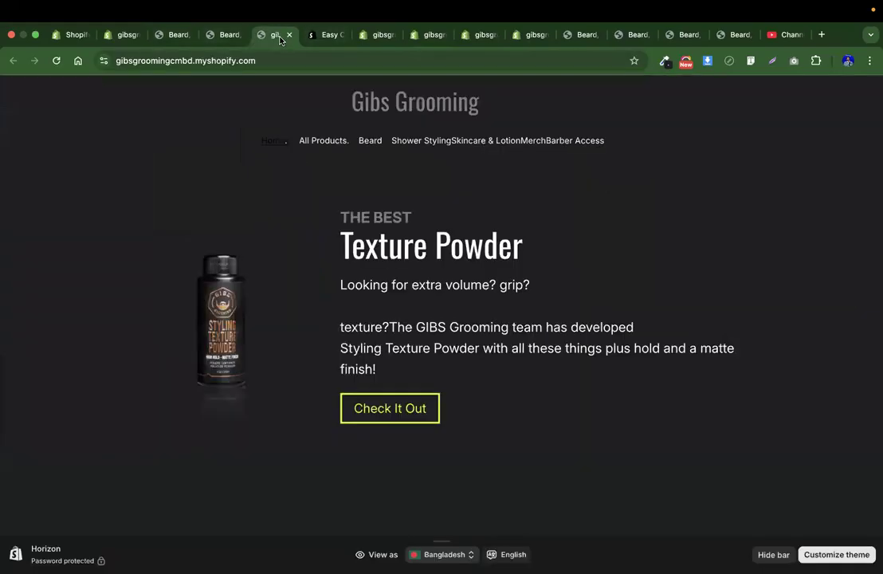
{"action": "left_click", "coordinate": [229, 34]}
{"action": "left_click", "coordinate": [380, 34]}
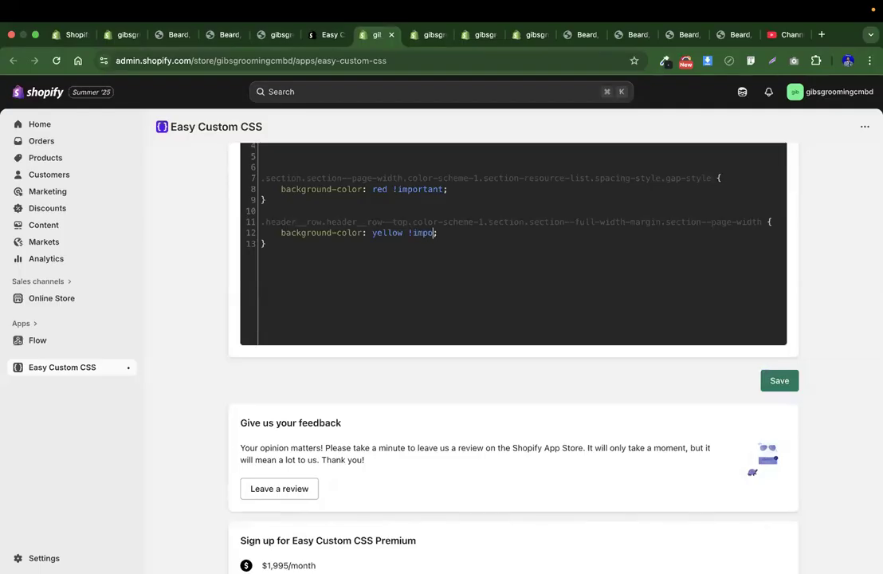
{"action": "left_click", "coordinate": [780, 381]}
{"action": "left_click", "coordinate": [163, 36]}
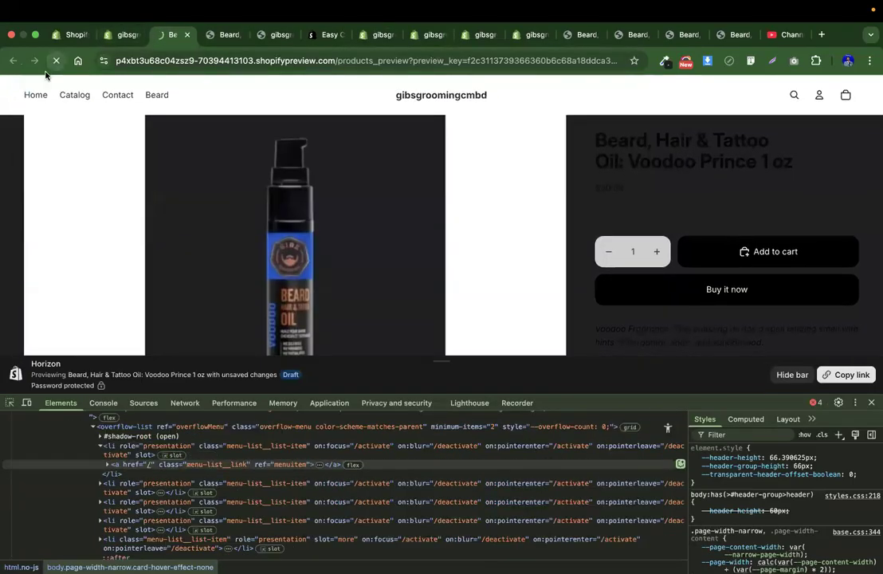
{"action": "left_click", "coordinate": [56, 61]}
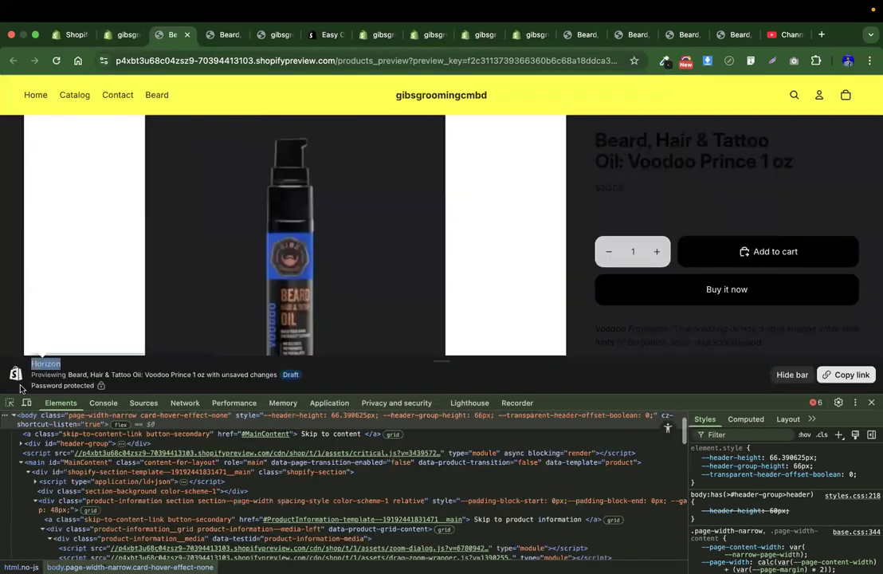
Inspect the Home menu link text and start a declaration in a new span.menu-list__link-title rule
{"action": "left_click", "coordinate": [10, 403]}
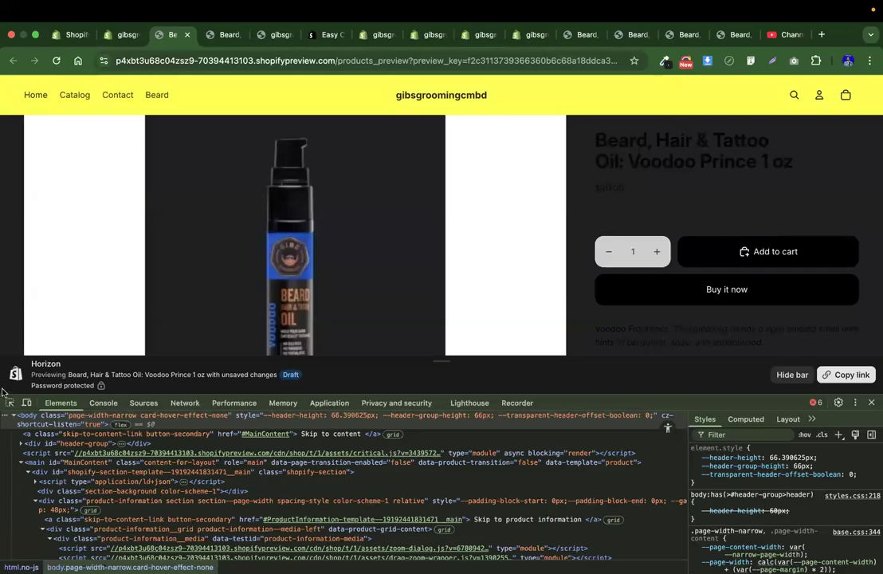
{"action": "key", "text": "super+shift+c"}
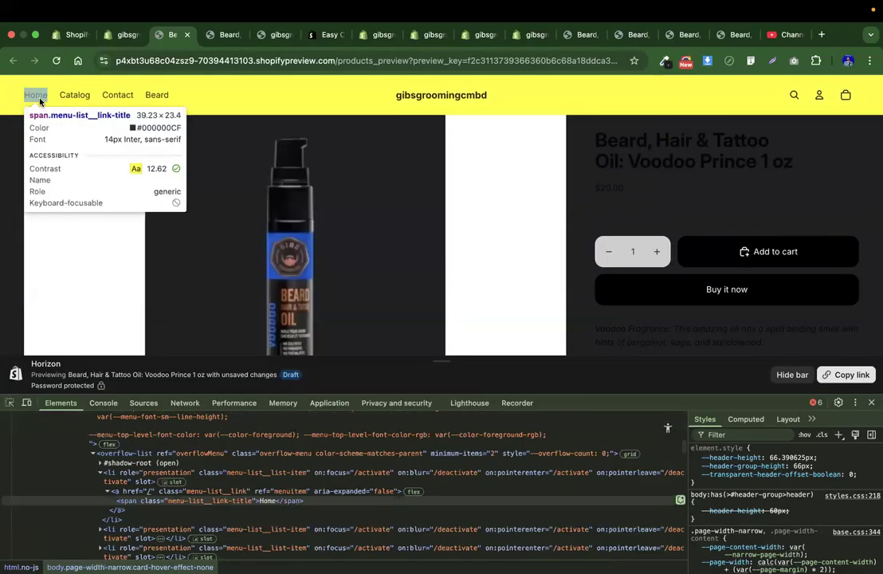
{"action": "left_click", "coordinate": [39, 102]}
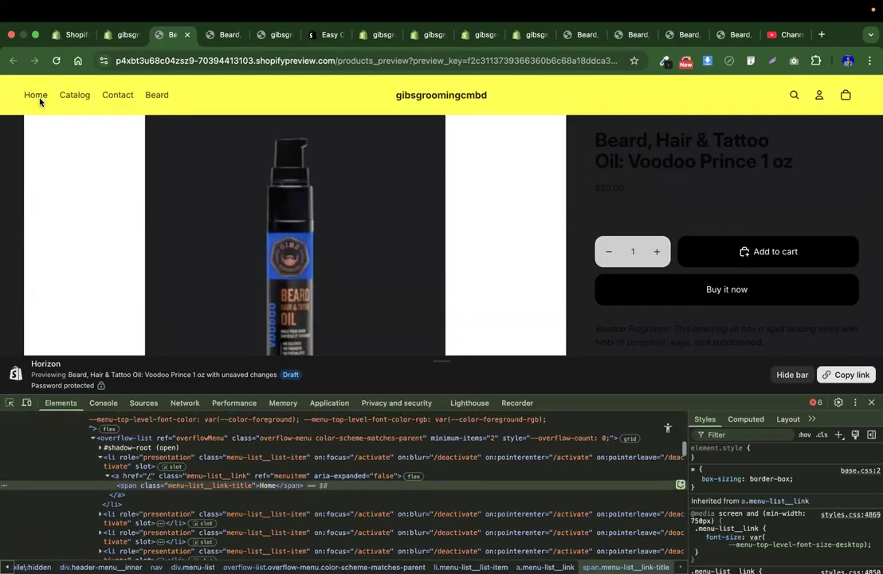
{"action": "left_click", "coordinate": [837, 436]}
{"action": "left_click", "coordinate": [737, 487]}
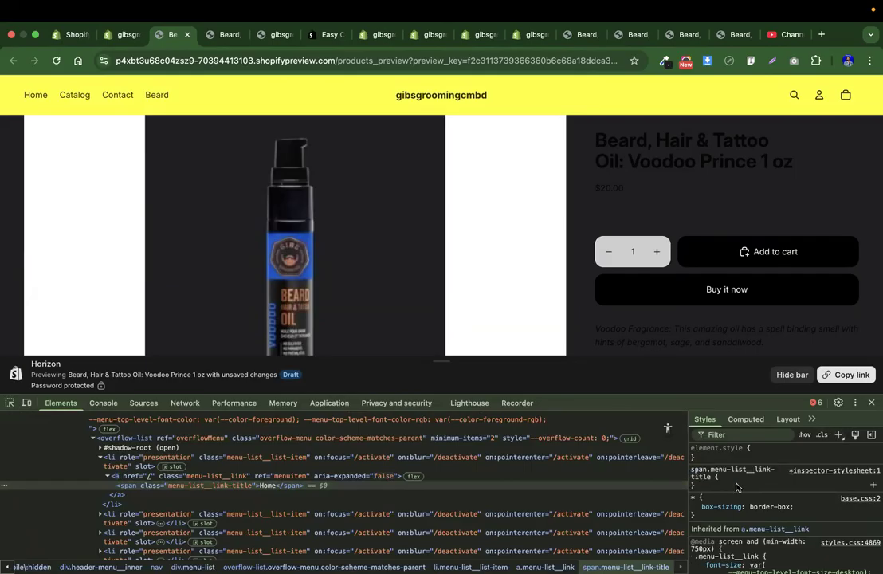
{"action": "left_click", "coordinate": [736, 486]}
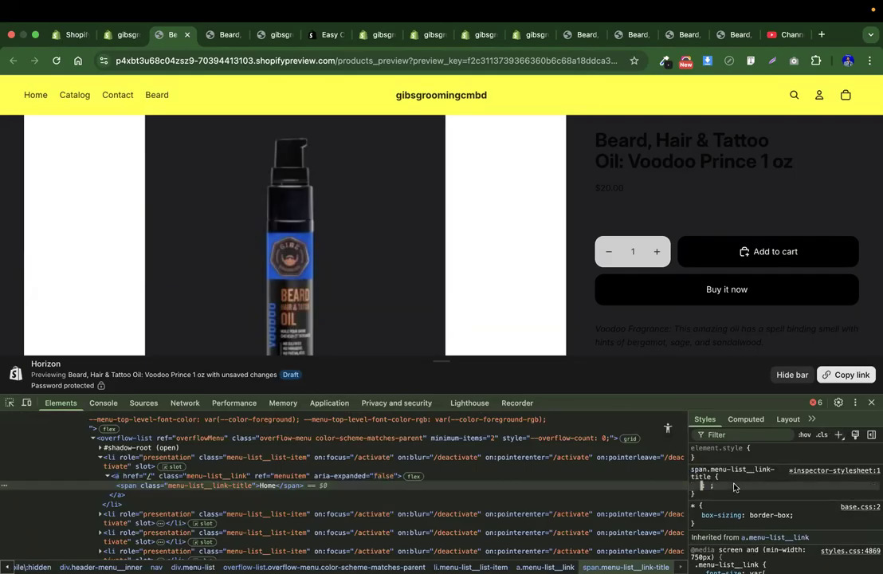
Switch to ChatGPT and ask for "text - color css"
{"action": "key", "text": "ctrl+Left"}
{"action": "key", "text": "ctrl+Left"}
{"action": "key", "text": "ctrl+Left"}
{"action": "left_click", "coordinate": [460, 539]}
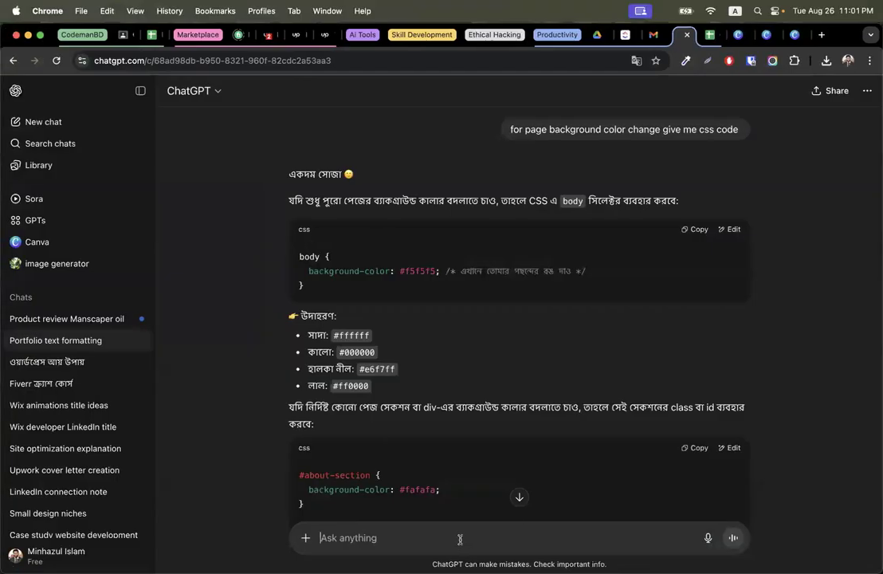
{"action": "type", "text": "text -"}
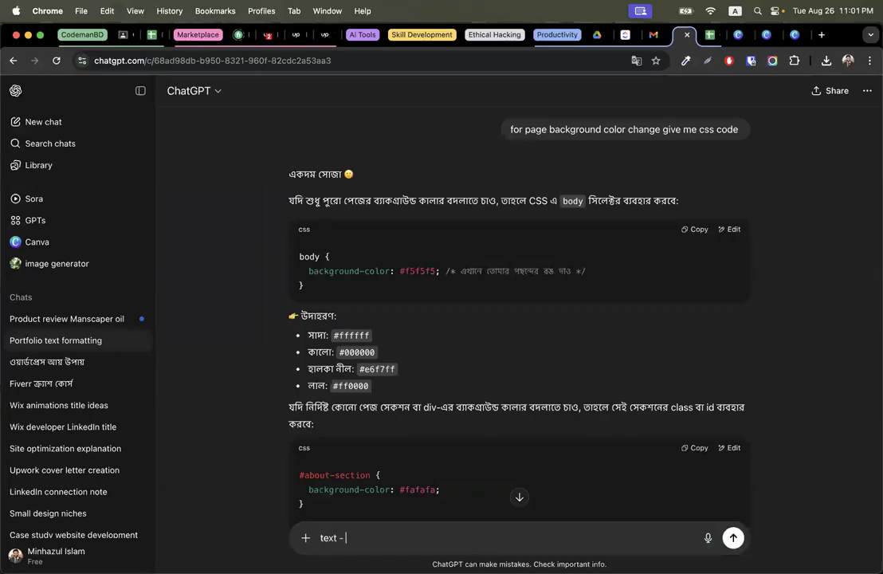
{"action": "type", "text": " color css"}
{"action": "key", "text": "Return"}
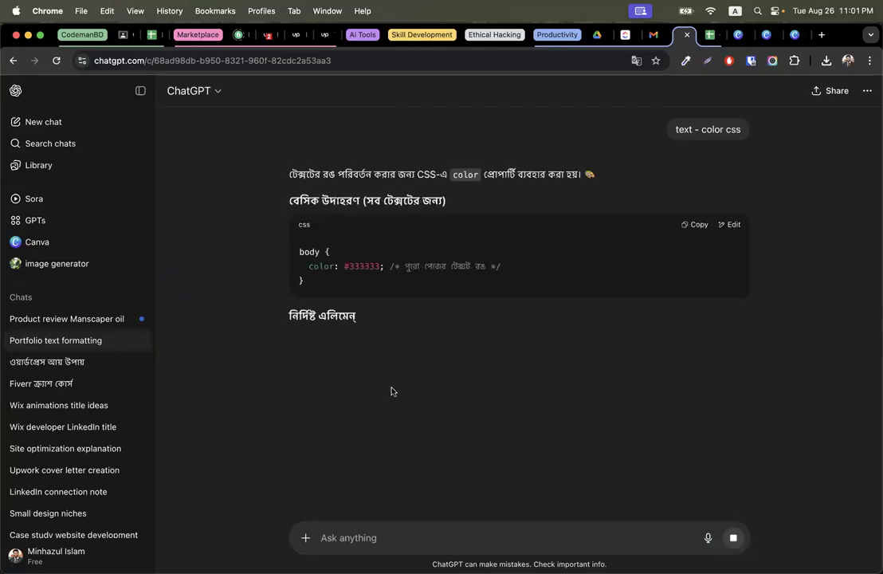
Copy the color declaration from ChatGPT's body example into the preview's menu link title rule and set its value to red
{"action": "left_click_drag", "start_coordinate": [308, 266], "coordinate": [388, 267]}
{"action": "key", "text": "ctrl+Right"}
{"action": "key", "text": "ctrl+Right"}
{"action": "key", "text": "ctrl+Right"}
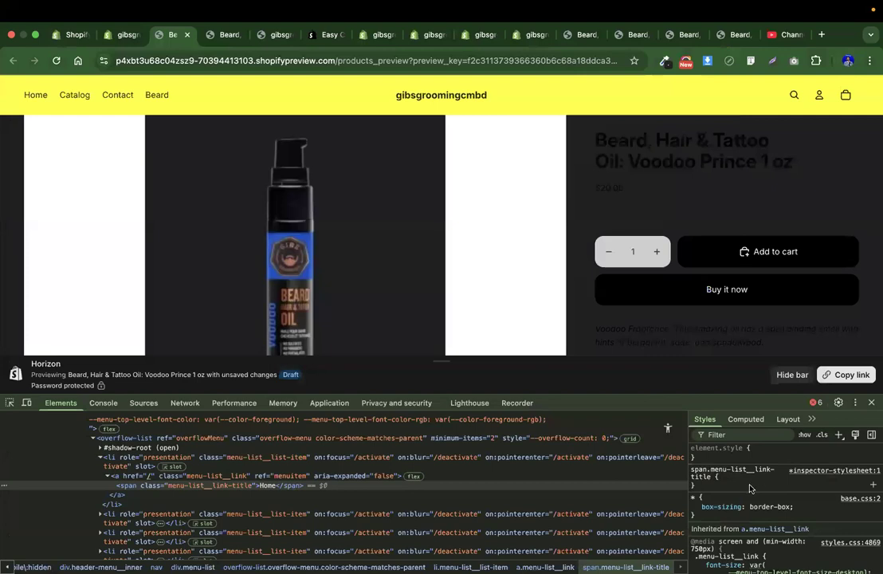
{"action": "left_click", "coordinate": [763, 480]}
{"action": "key", "text": "ctrl+v"}
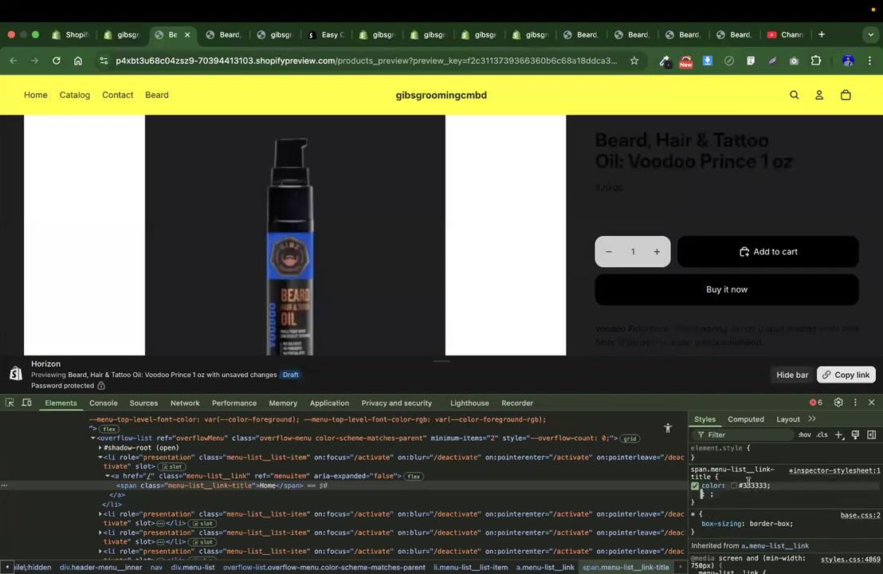
{"action": "left_click", "coordinate": [746, 484]}
{"action": "type", "text": "red"}
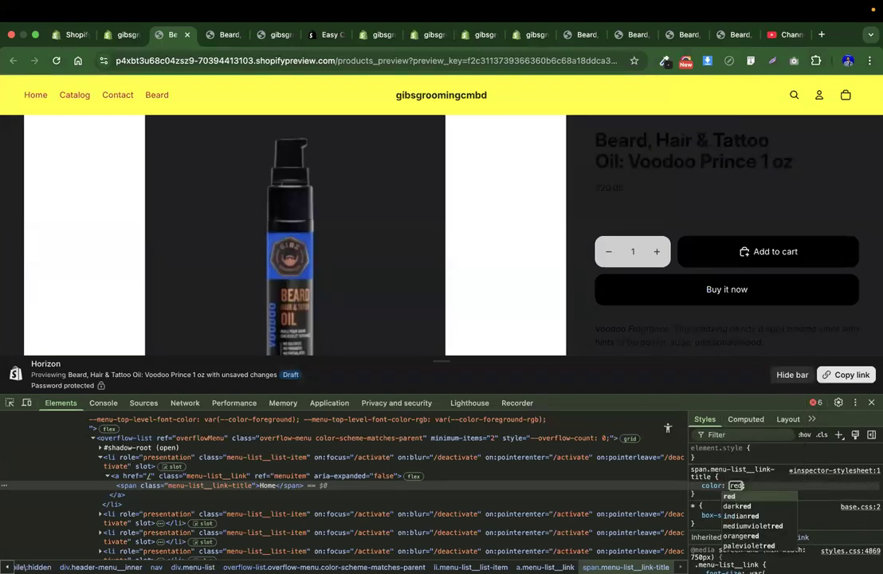
Set the text colour of the span.menu-list__link-title rule to red in the inspector and select the whole rule for copying
{"action": "key", "text": "Return"}
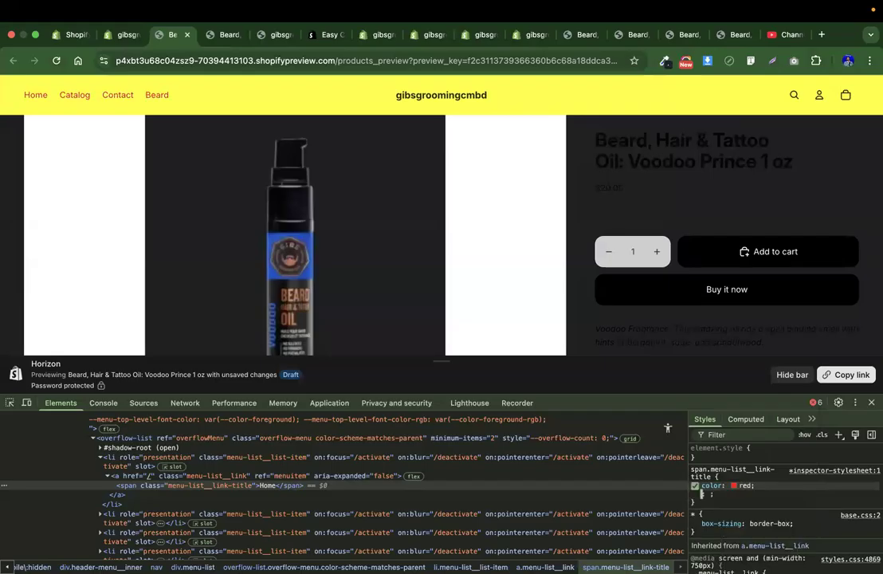
{"action": "left_click", "coordinate": [792, 486]}
{"action": "left_click_drag", "start_coordinate": [700, 495], "coordinate": [690, 472]}
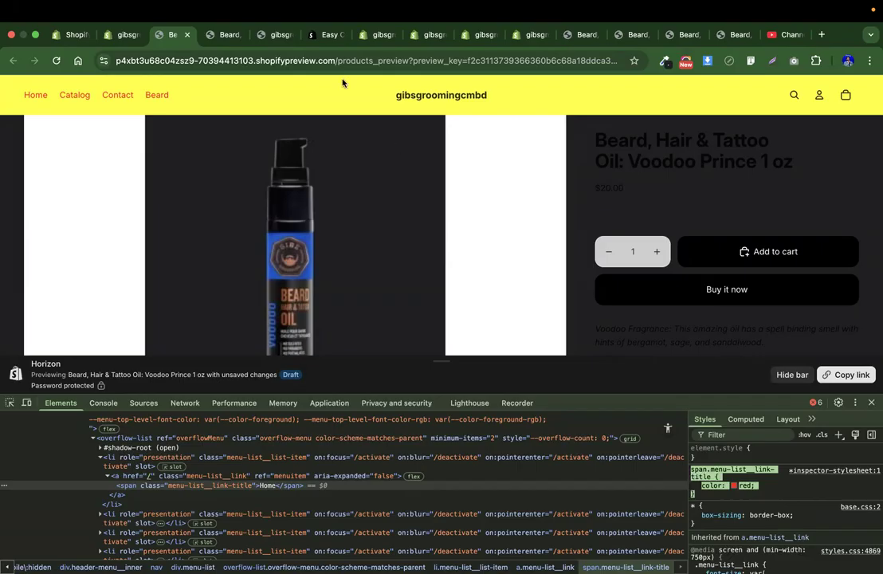
Add the copied span.menu-list__link-title rule with red text below the header rule in Easy Custom CSS and save
{"action": "left_click", "coordinate": [326, 35]}
{"action": "left_click", "coordinate": [374, 35]}
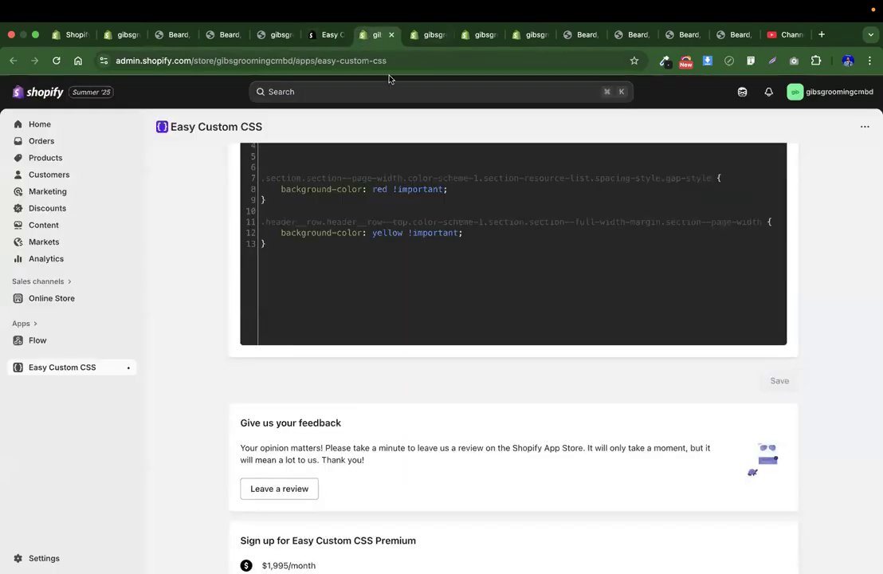
{"action": "left_click", "coordinate": [310, 254]}
{"action": "key", "text": "Return"}
{"action": "key", "text": "Return"}
{"action": "key", "text": "ctrl+v"}
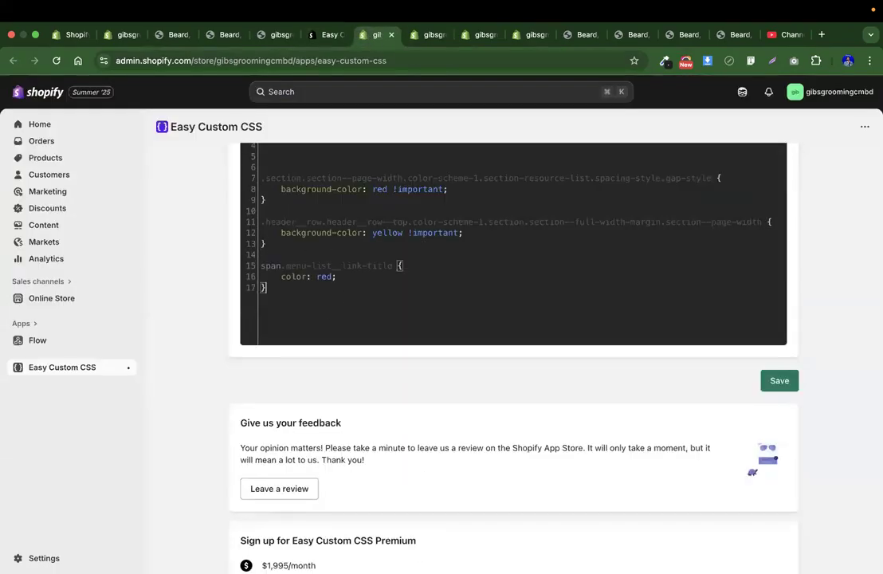
{"action": "left_click", "coordinate": [791, 384]}
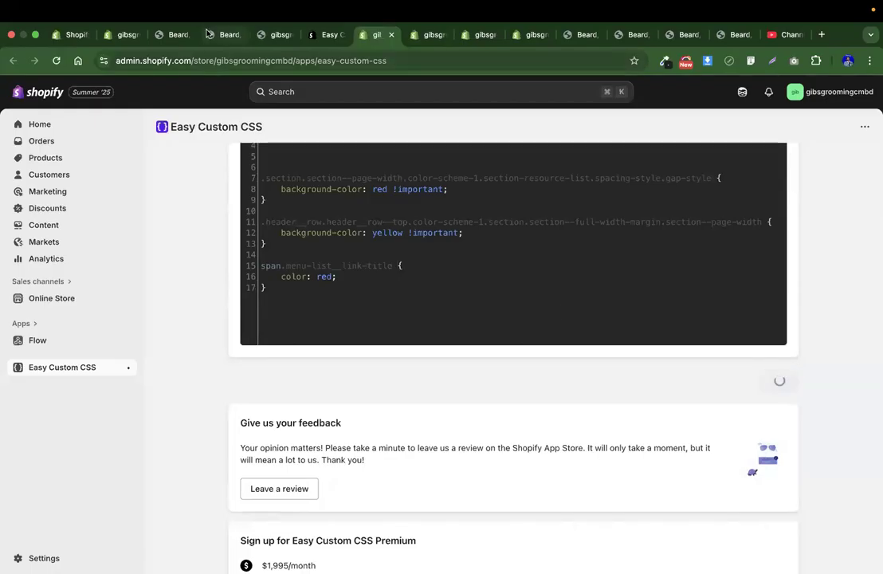
Reload the Manscaper 1 oz product preview to check the saved header styling
{"action": "left_click", "coordinate": [206, 33]}
{"action": "left_click", "coordinate": [55, 61]}
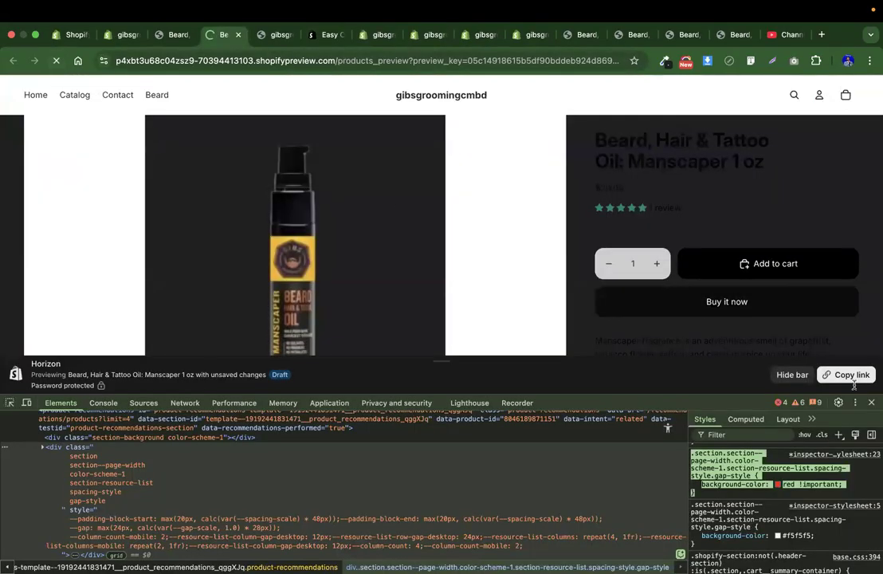
{"action": "left_click", "coordinate": [867, 399]}
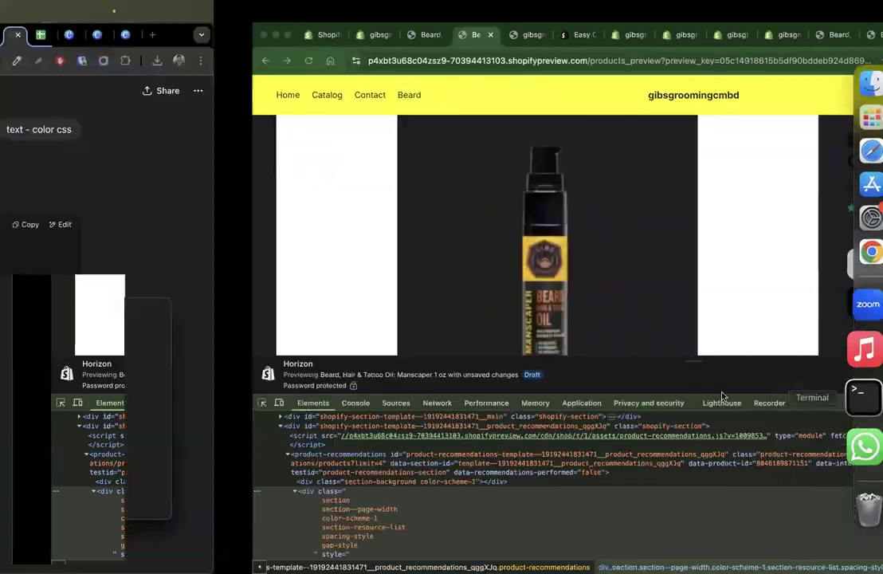
Switch to Upwork and send "Alright. I am waiting" in the Squarespace website update conversation
{"action": "key", "text": "ctrl+Right"}
{"action": "key", "text": "ctrl+Left"}
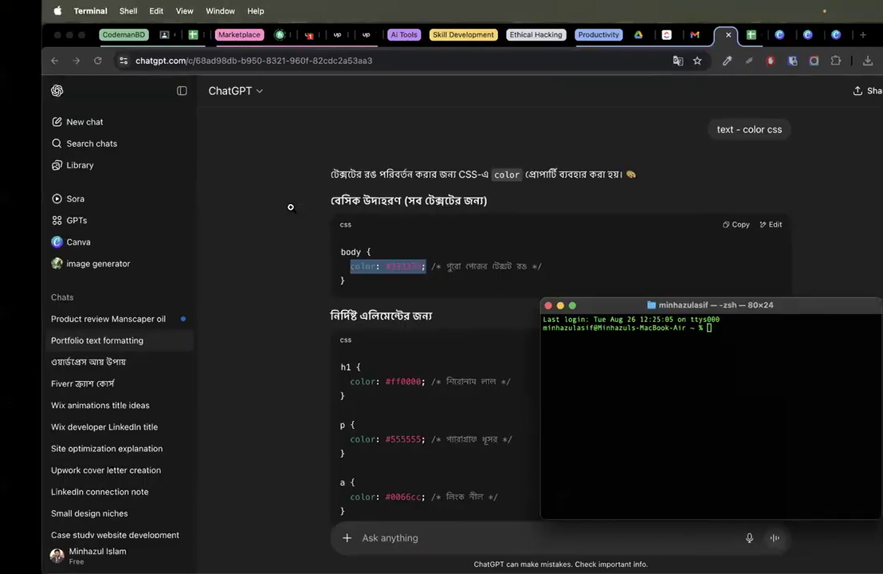
{"action": "left_click", "coordinate": [269, 36]}
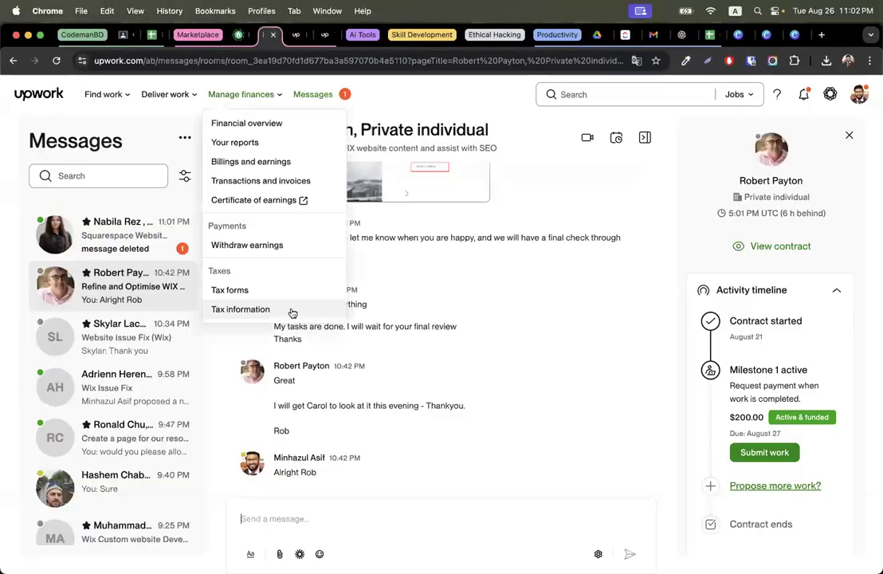
{"action": "left_click", "coordinate": [121, 238]}
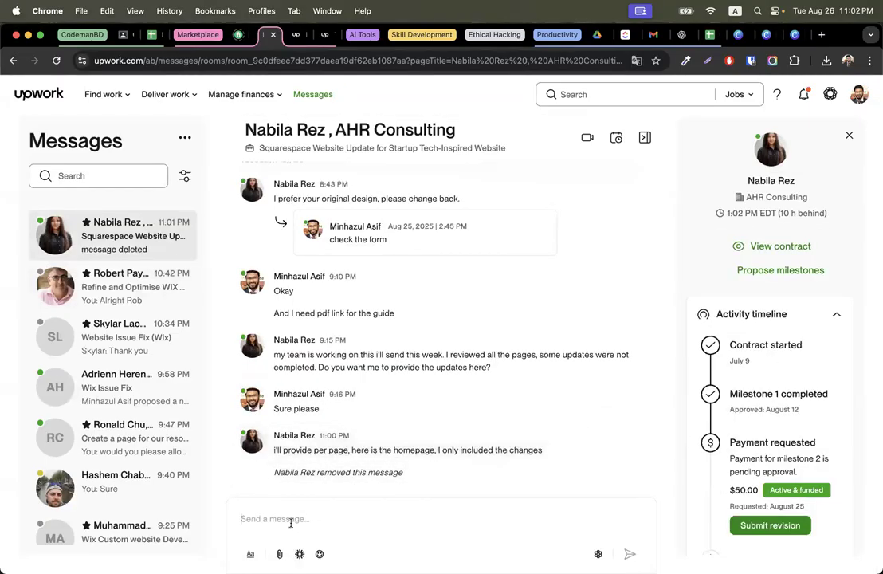
{"action": "type", "text": "Alrigh"}
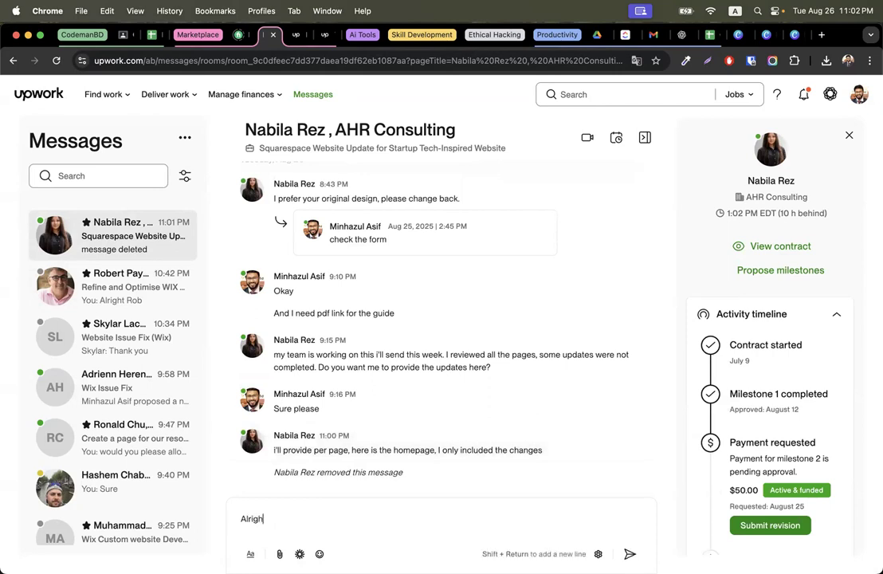
{"action": "type", "text": "t. I am waiting"}
{"action": "key", "text": "Return"}
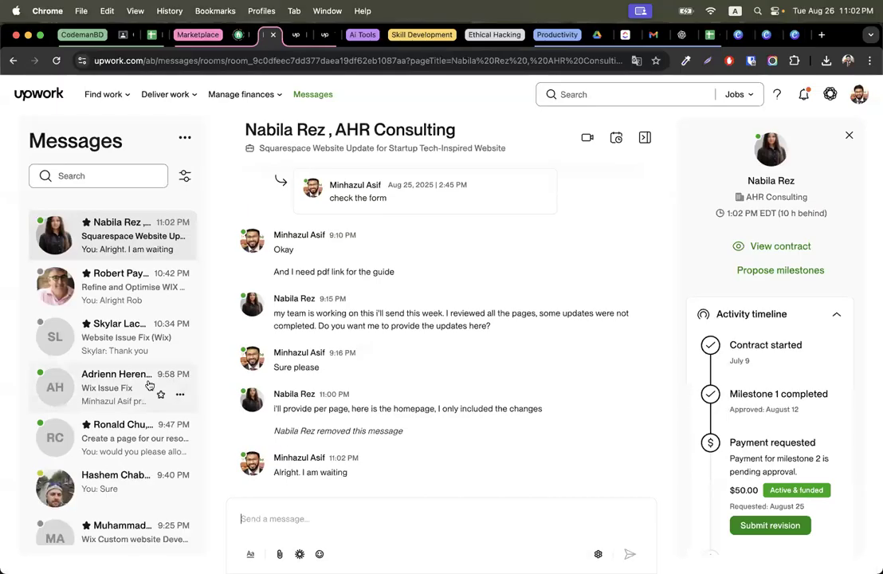
Return to the Manscaper 1 oz store preview and close the developer tools
{"action": "key", "text": "ctrl+Right"}
{"action": "key", "text": "ctrl+Right"}
{"action": "key", "text": "ctrl+Right"}
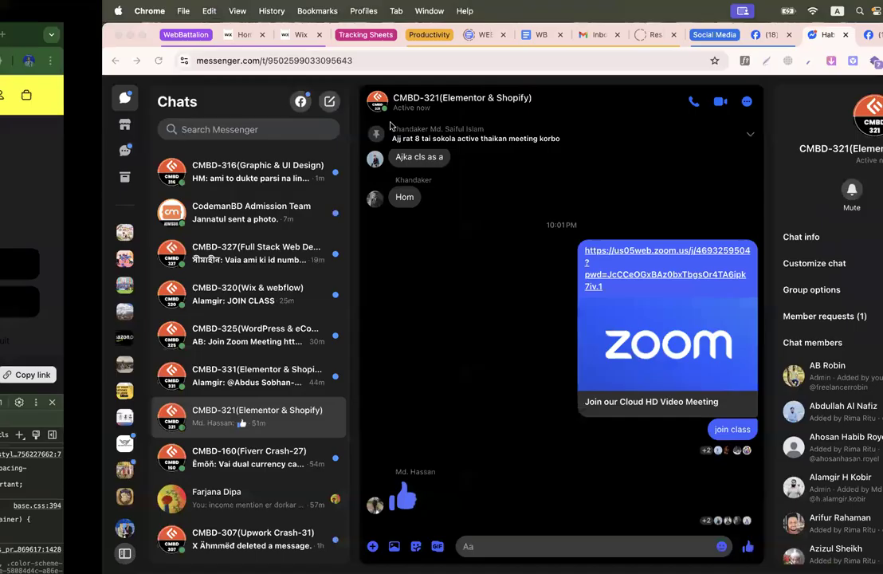
{"action": "key", "text": "ctrl+Left"}
{"action": "key", "text": "ctrl+Left"}
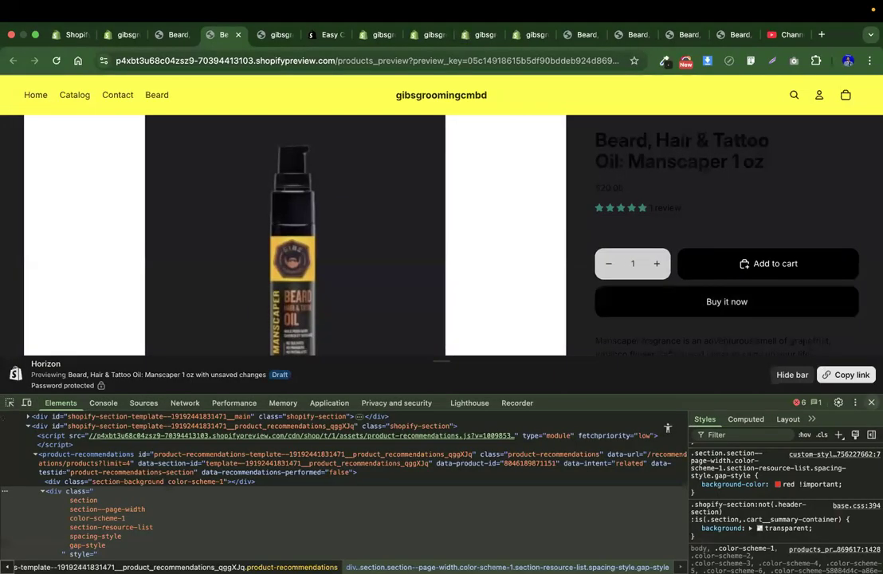
{"action": "key", "text": "super+alt+i"}
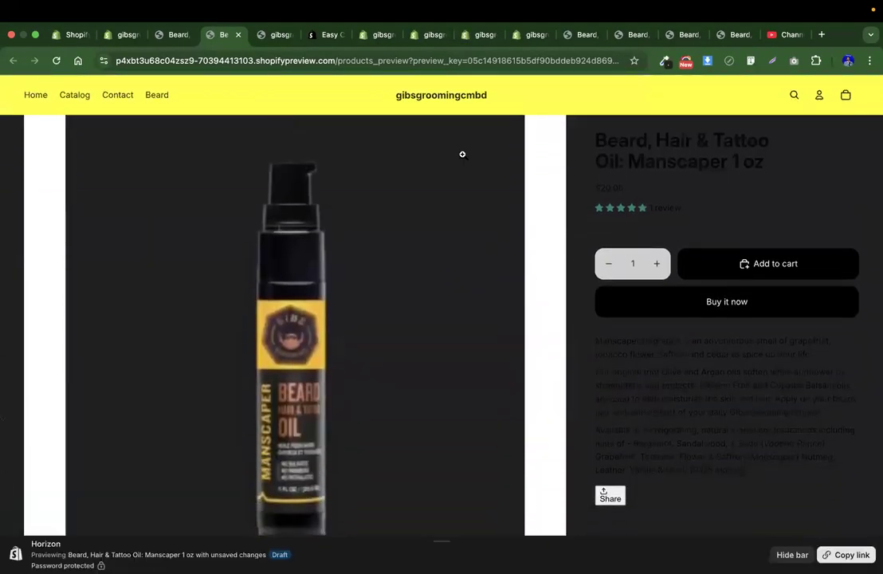
Examine the announcement bar and header on the original Gibs Grooming site's Manscaper product page
{"action": "left_click", "coordinate": [373, 35]}
{"action": "left_click", "coordinate": [528, 35]}
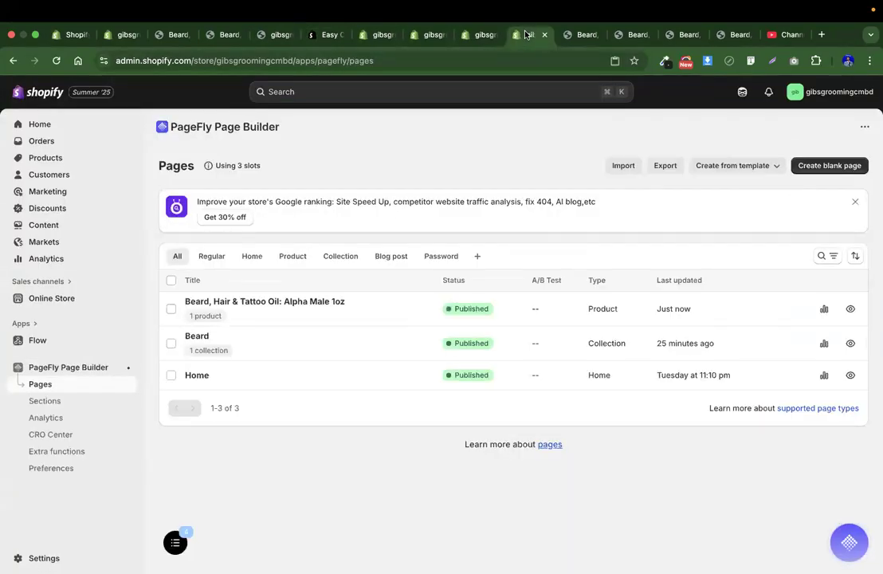
{"action": "left_click", "coordinate": [466, 35]}
{"action": "left_click", "coordinate": [590, 36]}
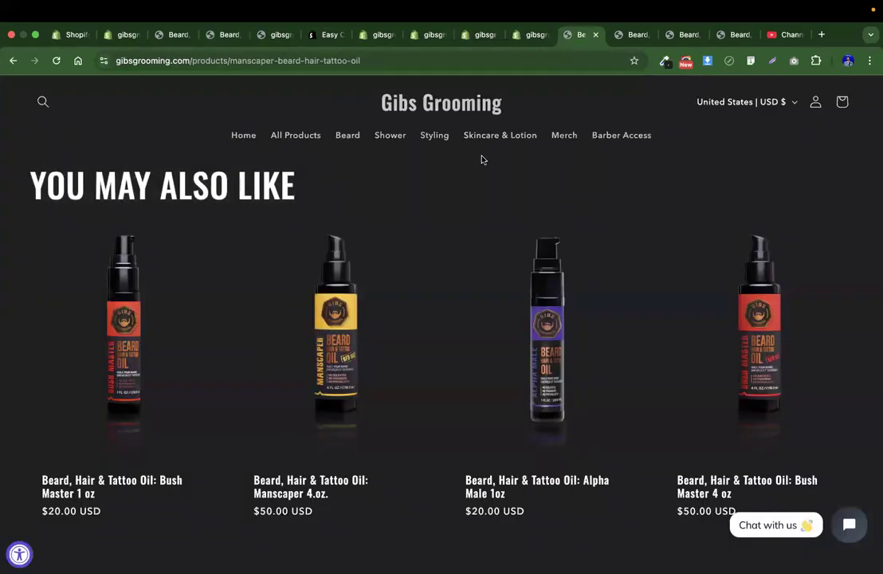
{"action": "scroll", "coordinate": [494, 191], "scroll_direction": "up", "scroll_amount": 15}
{"action": "scroll", "coordinate": [504, 214], "scroll_direction": "down", "scroll_amount": 2}
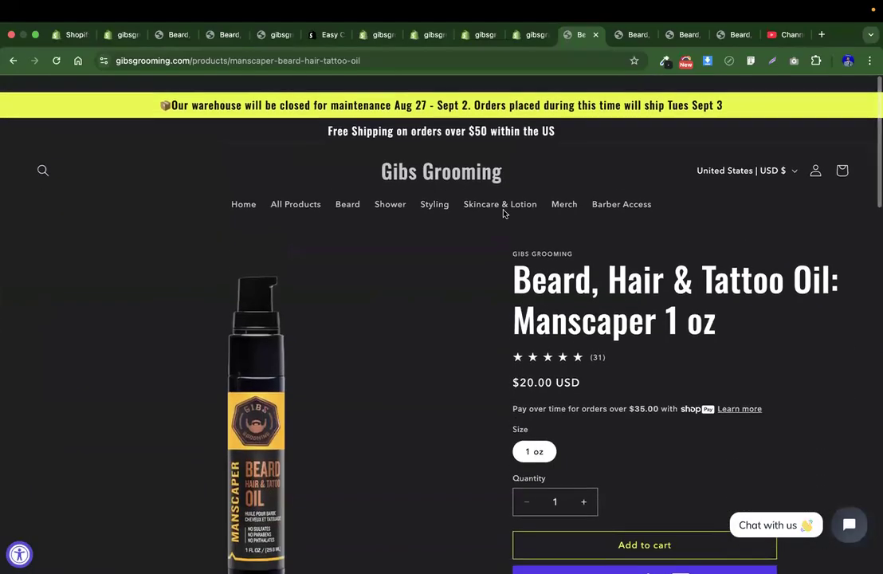
Browse the original site's Home, All Products and Beard pages, examining the header and product listings
{"action": "left_click", "coordinate": [237, 187]}
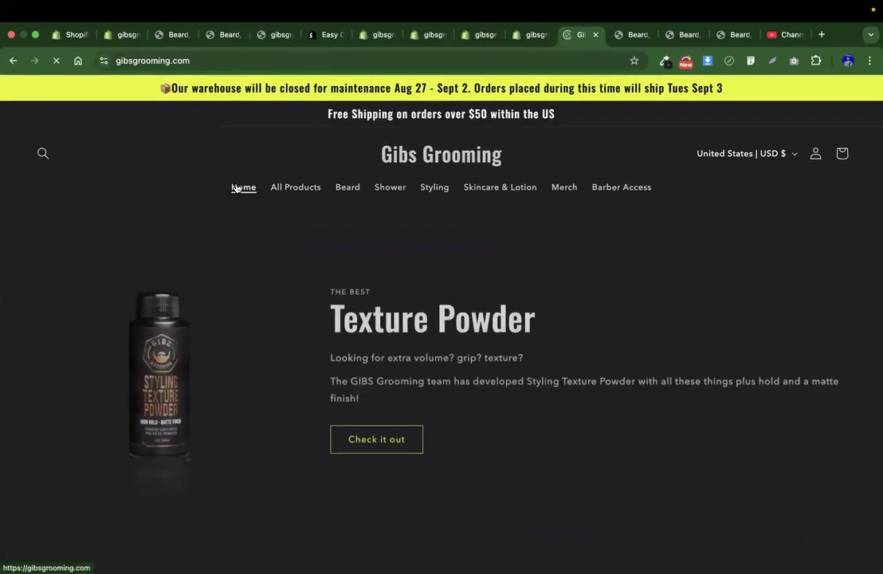
{"action": "left_click", "coordinate": [286, 187]}
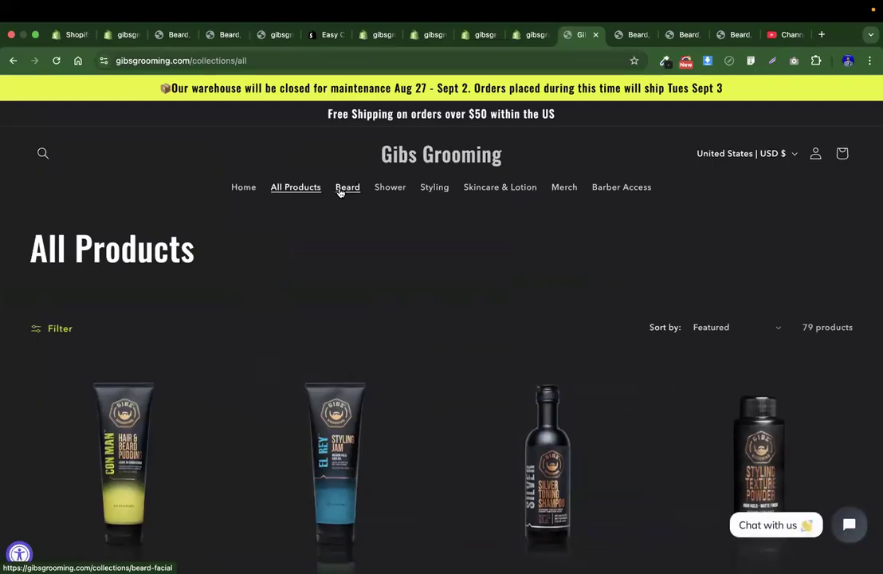
{"action": "left_click", "coordinate": [341, 190]}
{"action": "left_click", "coordinate": [297, 192]}
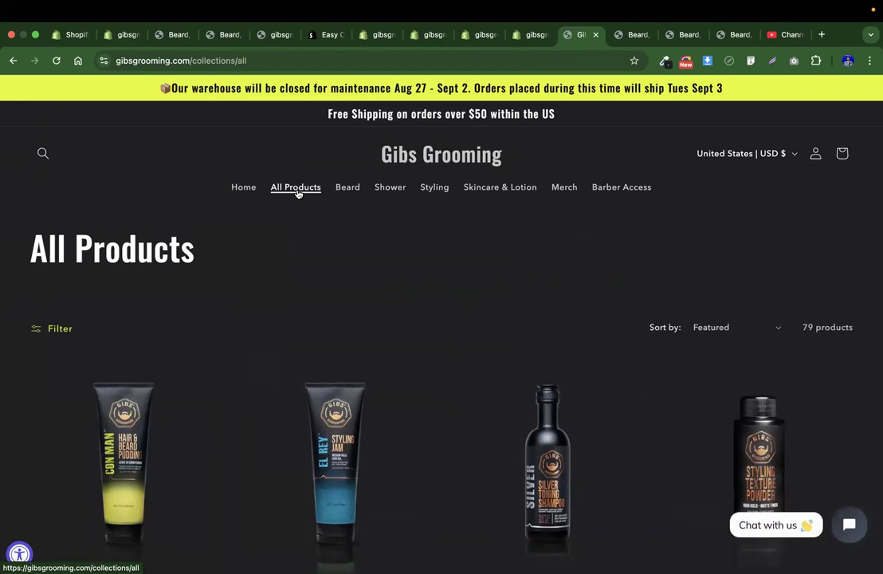
{"action": "scroll", "coordinate": [297, 194], "scroll_direction": "down", "scroll_amount": 20}
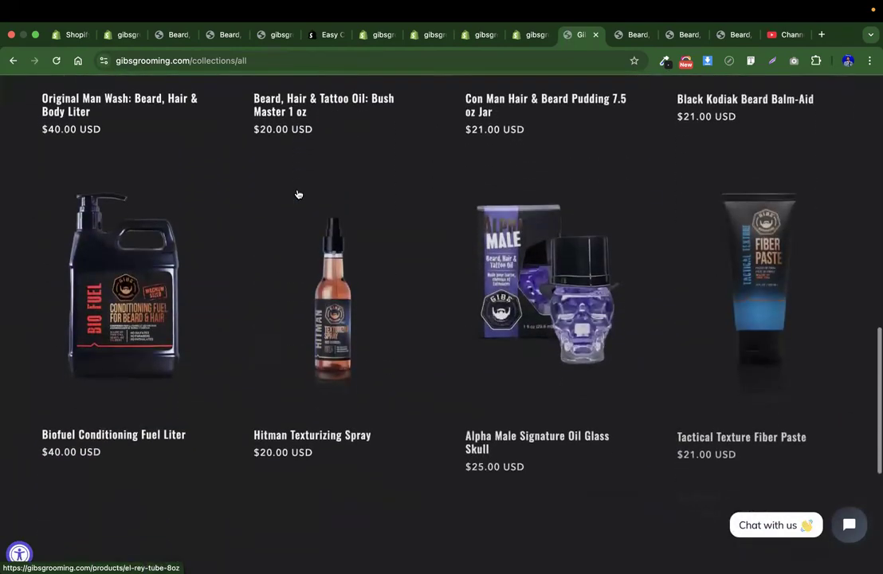
{"action": "scroll", "coordinate": [297, 194], "scroll_direction": "up", "scroll_amount": 20}
{"action": "scroll", "coordinate": [297, 193], "scroll_direction": "down", "scroll_amount": 20}
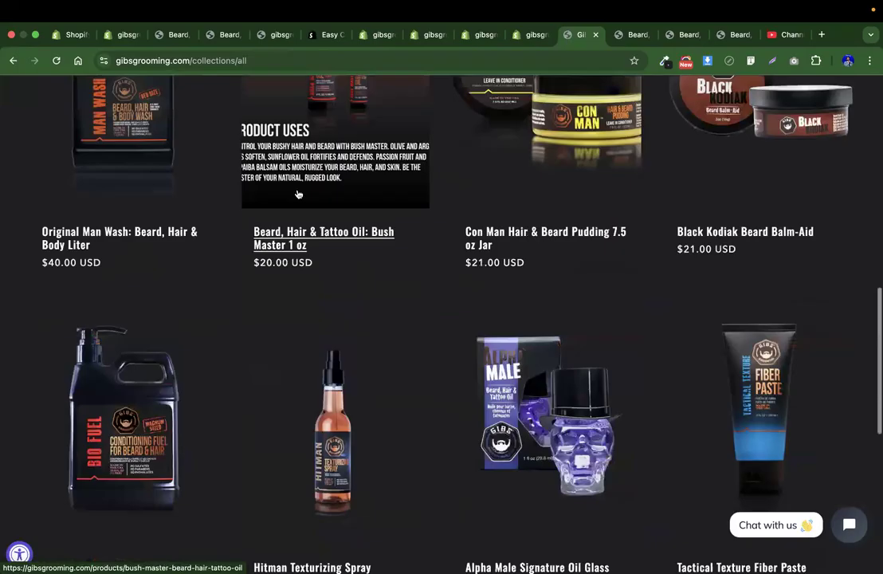
{"action": "scroll", "coordinate": [297, 193], "scroll_direction": "up", "scroll_amount": 6}
{"action": "scroll", "coordinate": [298, 193], "scroll_direction": "up", "scroll_amount": 10}
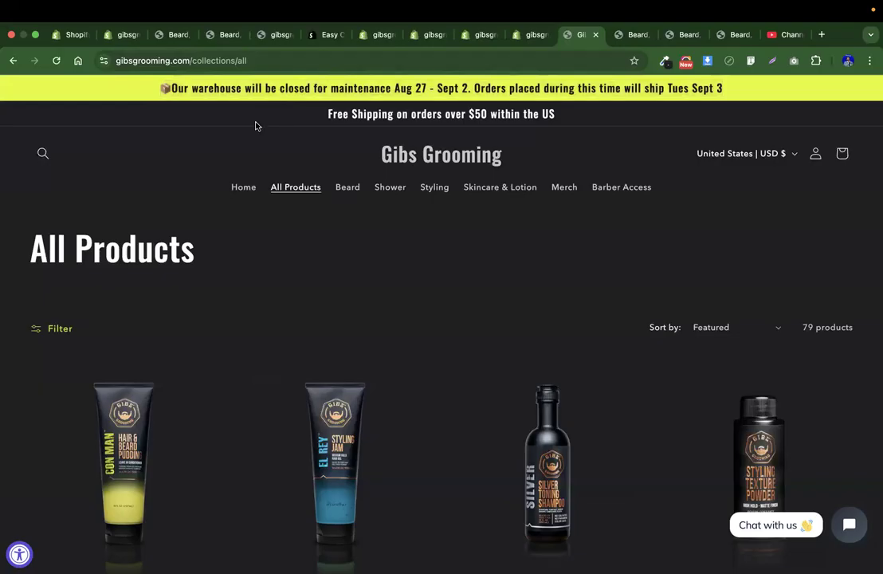
Search the Shopify App Store for "announcement bar"
{"action": "left_click", "coordinate": [325, 35]}
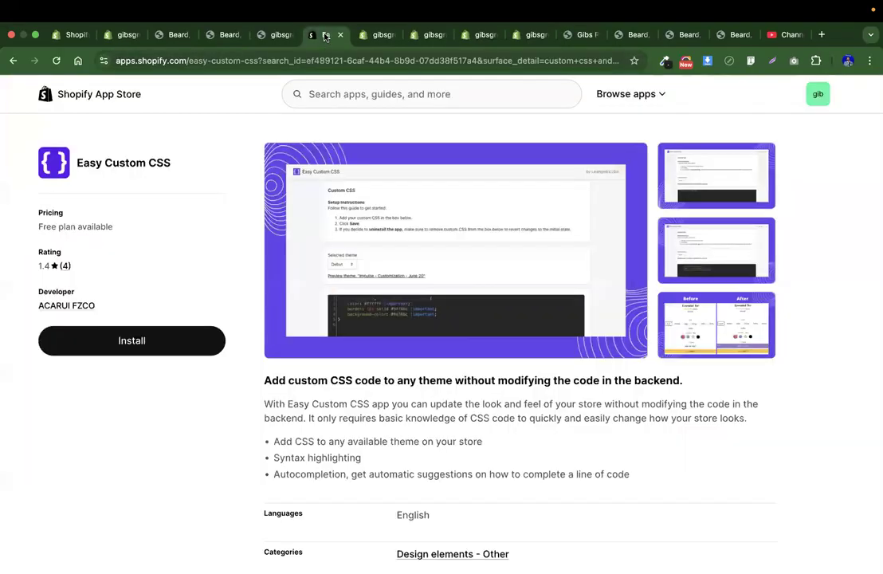
{"action": "left_click", "coordinate": [335, 93]}
{"action": "type", "text": "ann"}
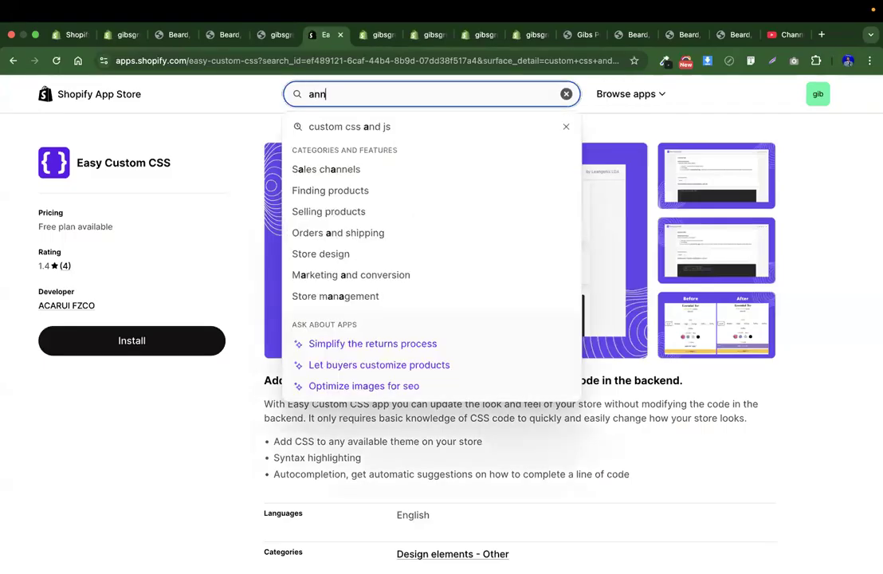
{"action": "type", "text": "ounceme"}
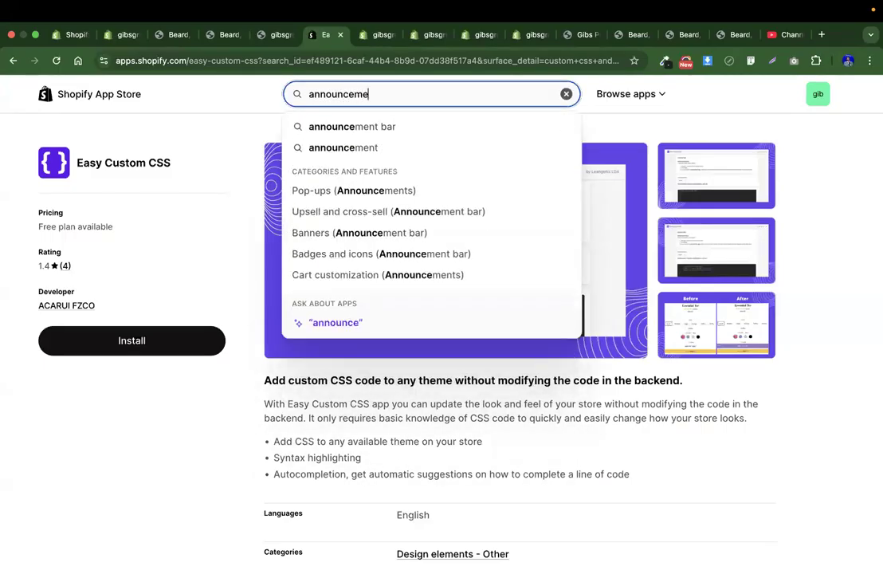
{"action": "type", "text": "nt bar"}
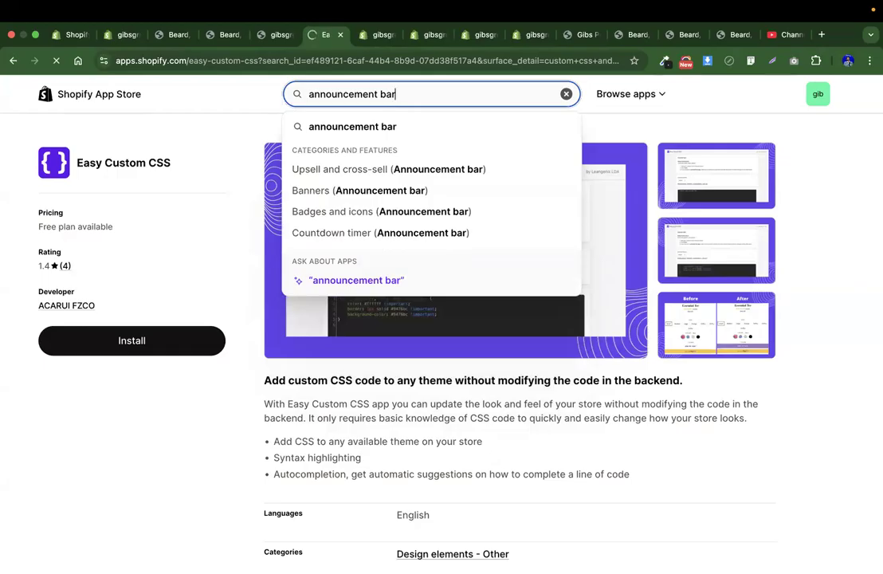
{"action": "key", "text": "Return"}
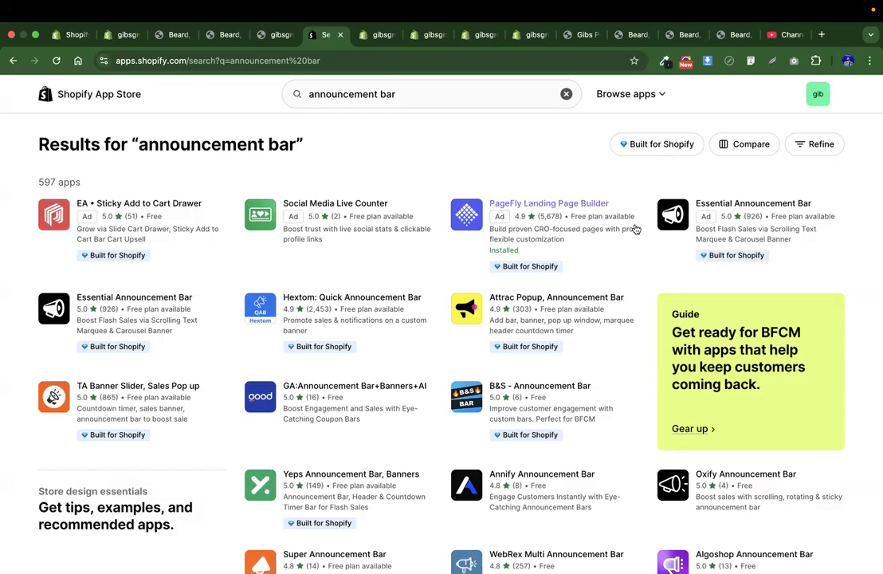
Try to install Hextom: Quick Announcement Bar on the store, and leave its app page and store listing
{"action": "scroll", "coordinate": [516, 243], "scroll_direction": "down", "scroll_amount": 4}
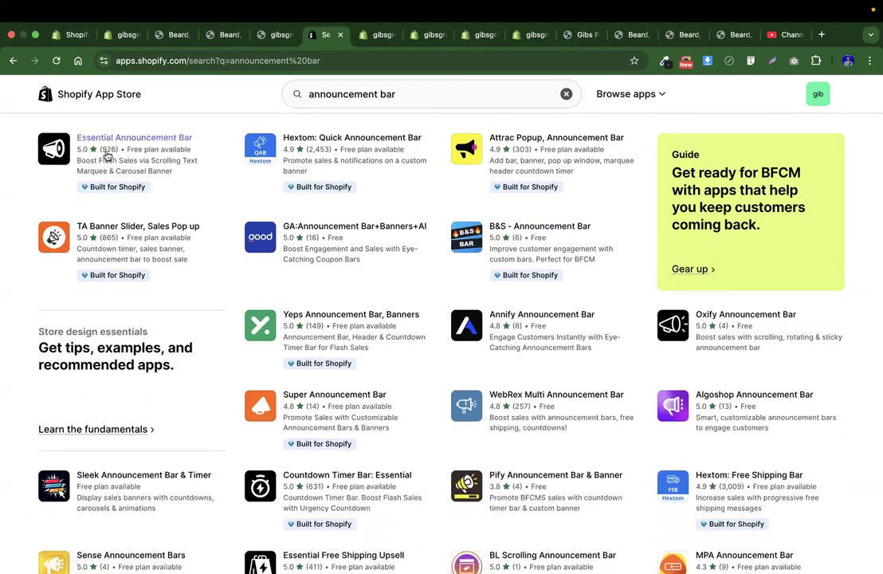
{"action": "left_click", "coordinate": [363, 139]}
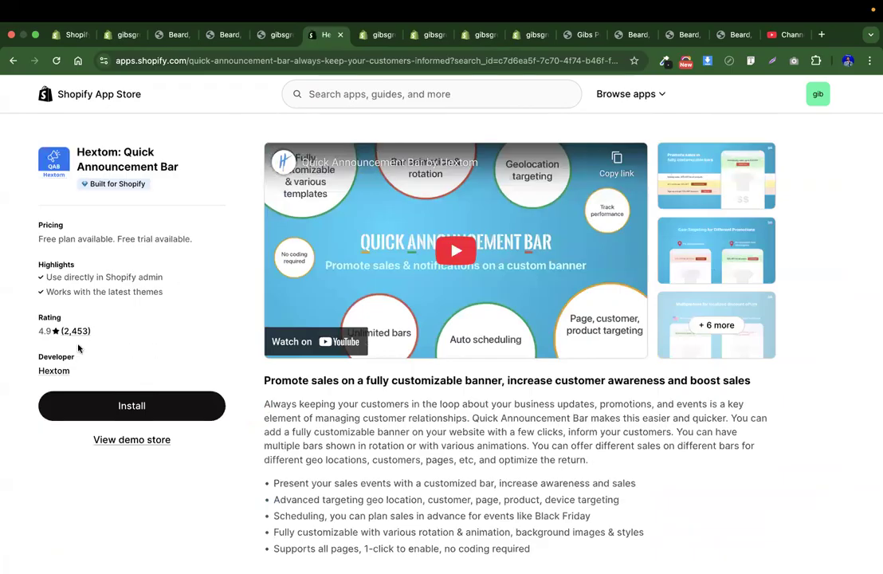
{"action": "left_click_drag", "start_coordinate": [12, 238], "coordinate": [211, 238]}
{"action": "left_click", "coordinate": [124, 411]}
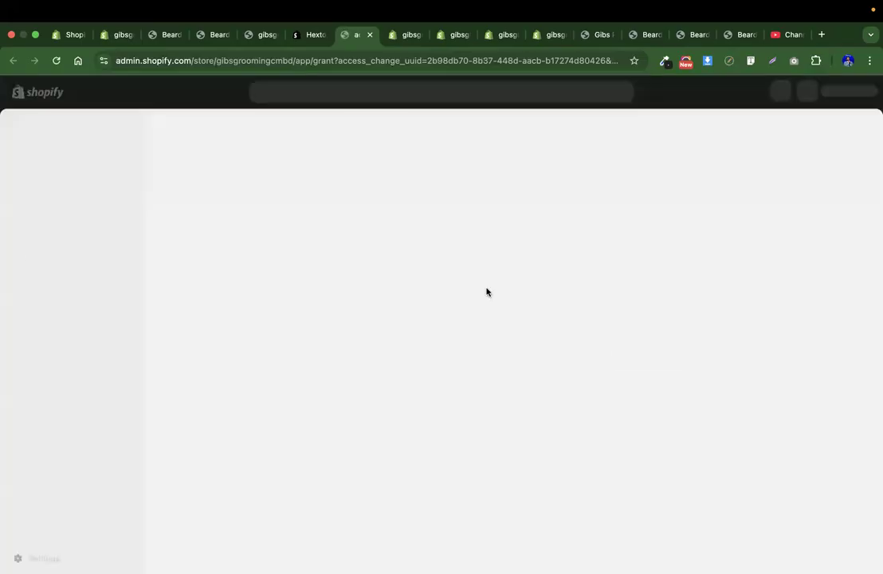
{"action": "left_click", "coordinate": [675, 357]}
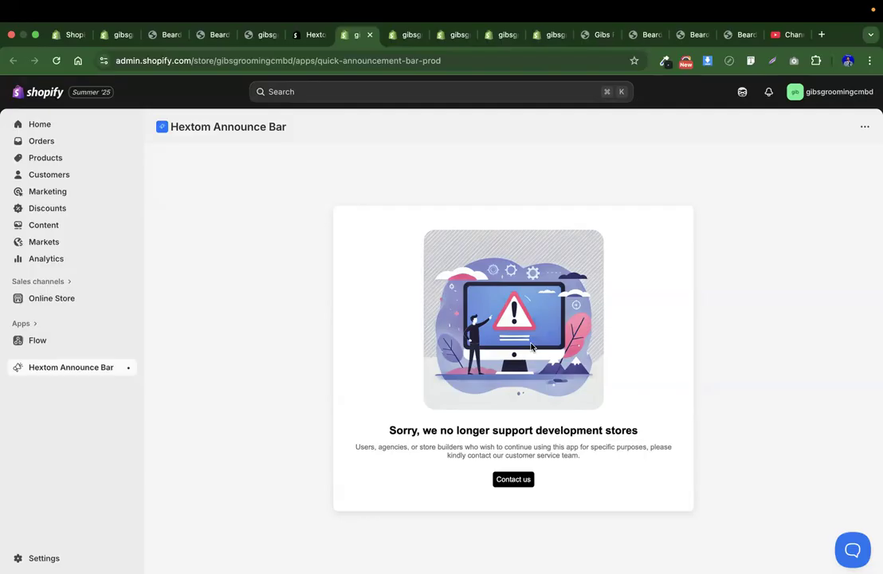
{"action": "left_click", "coordinate": [369, 35]}
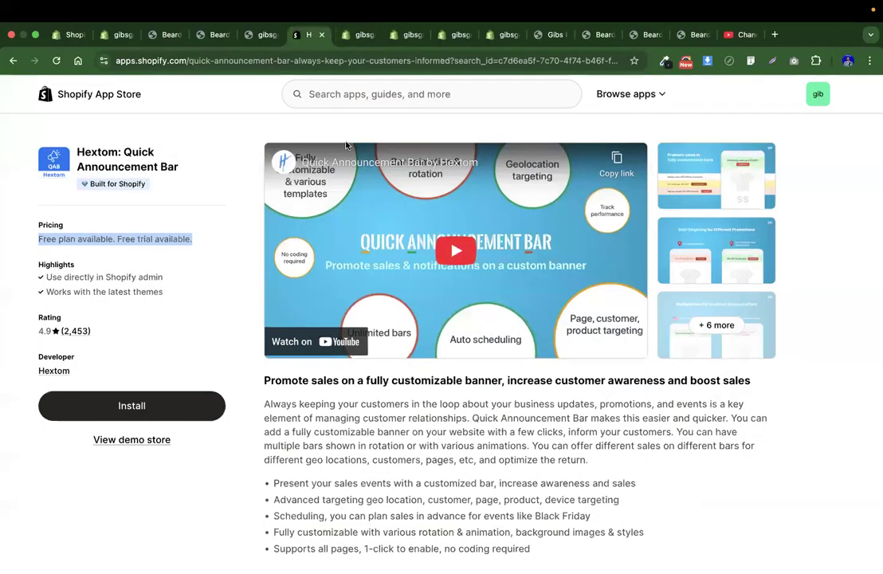
{"action": "left_click", "coordinate": [12, 60]}
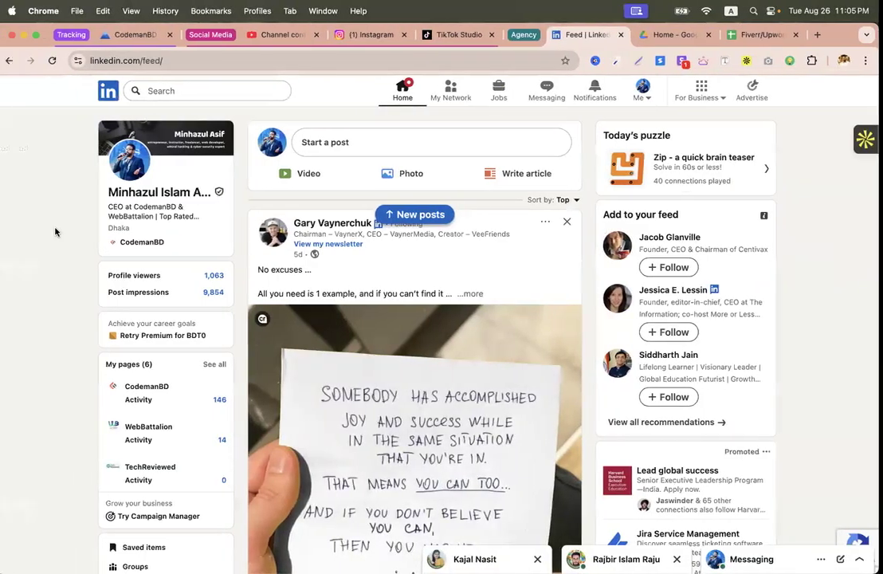
Switch back to the browser window showing the Shopify App Store results for announcement bars
{"action": "key", "text": "ctrl+Left"}
{"action": "key", "text": "ctrl+Right"}
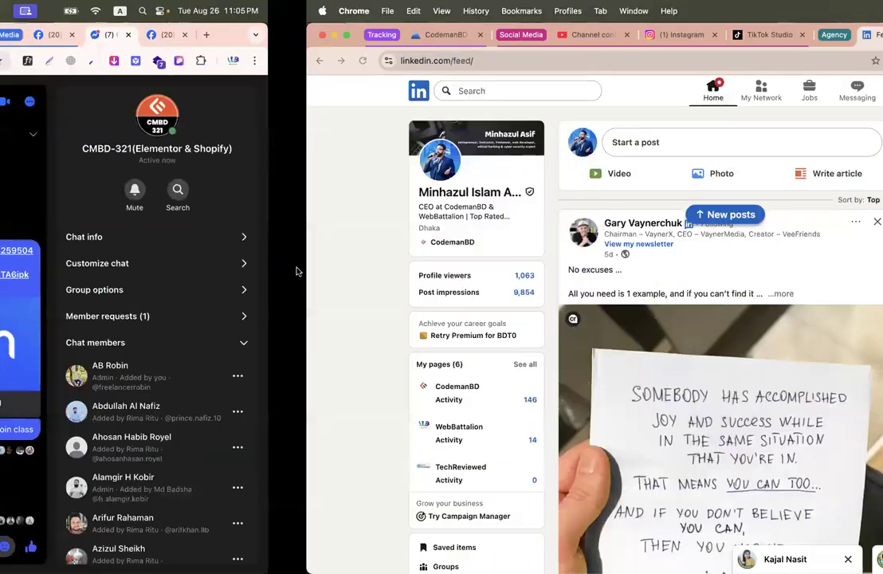
{"action": "key", "text": "ctrl+Up"}
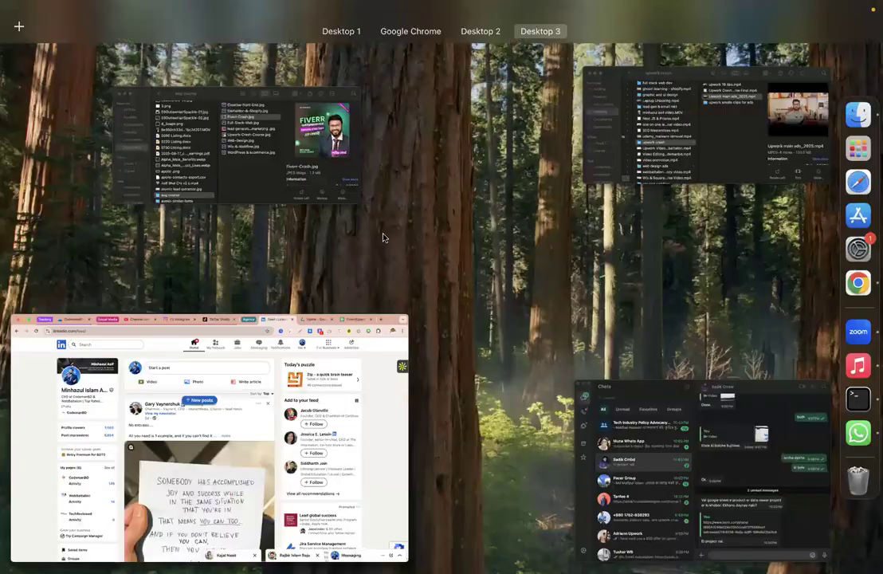
{"action": "key", "text": "ctrl+Left"}
{"action": "key", "text": "ctrl+Left"}
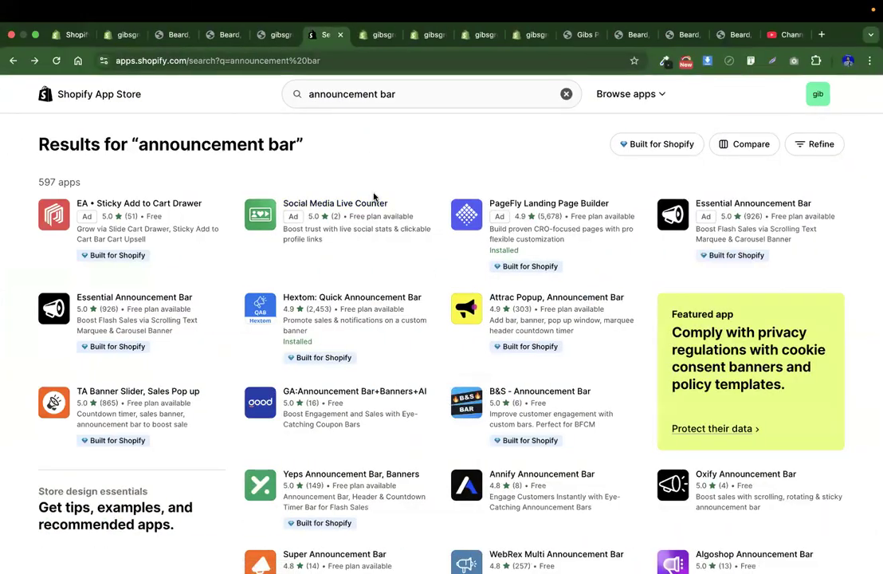
Install the Essential Announcement Bar app on the gibsgroomingcmbd store
{"action": "left_click", "coordinate": [129, 300]}
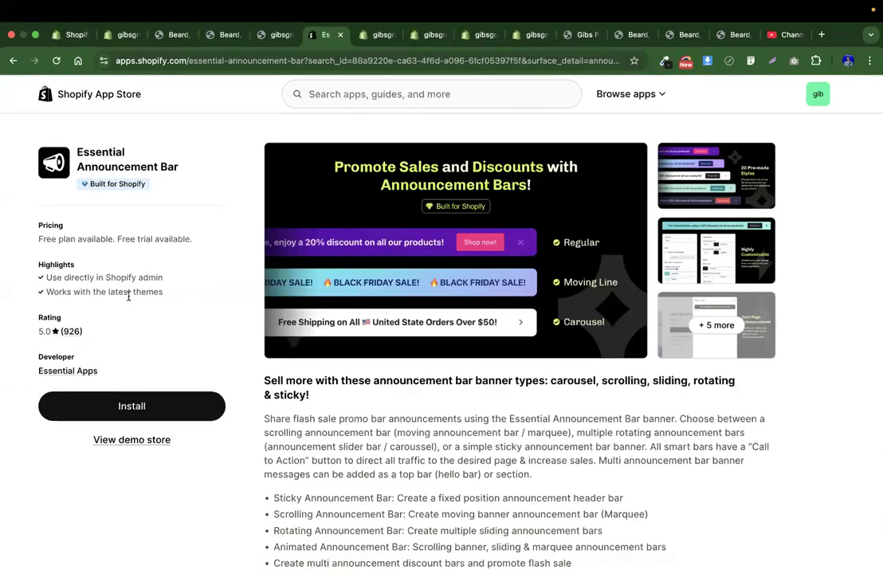
{"action": "left_click", "coordinate": [134, 407]}
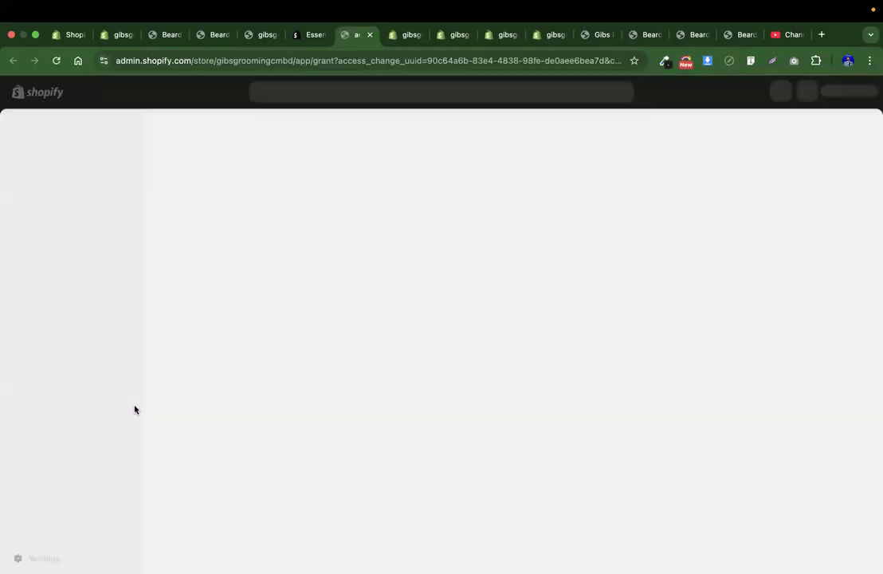
{"action": "left_click", "coordinate": [668, 360]}
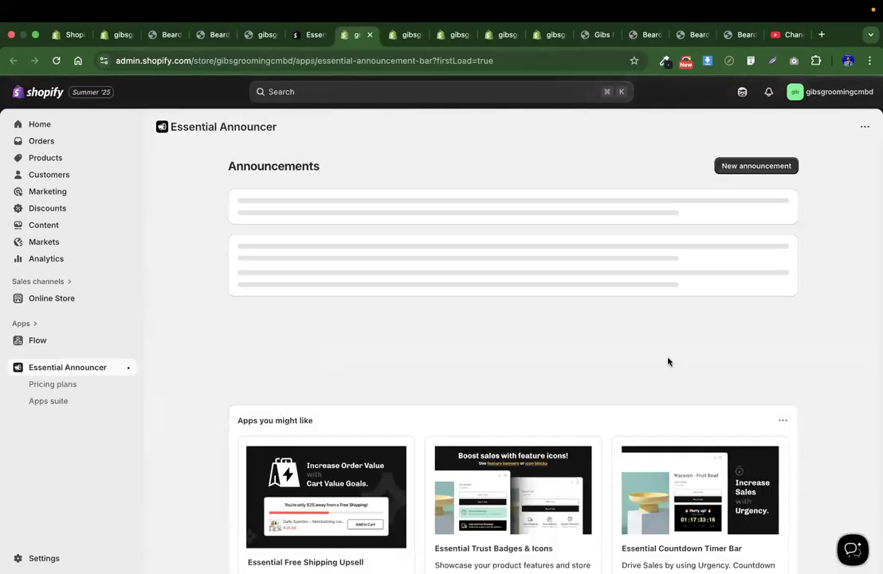
Create a new Top/Bottom bar announcement in Essential Announcer, dismissing the support chat message
{"action": "left_click", "coordinate": [737, 169]}
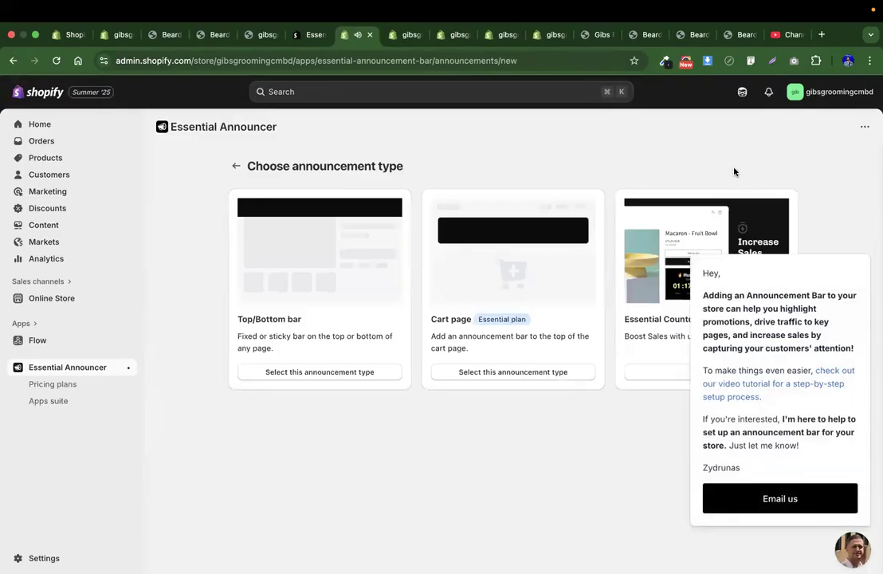
{"action": "left_click", "coordinate": [853, 241]}
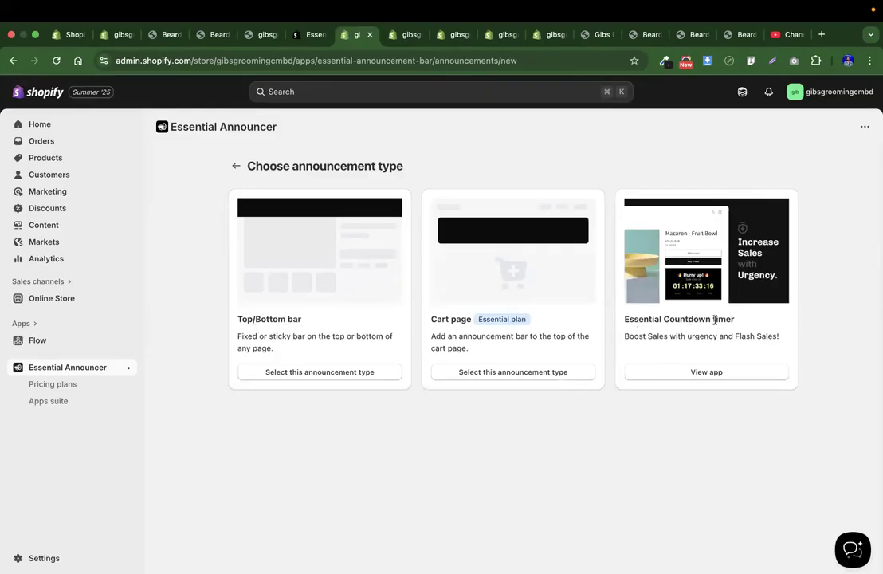
{"action": "left_click", "coordinate": [323, 373]}
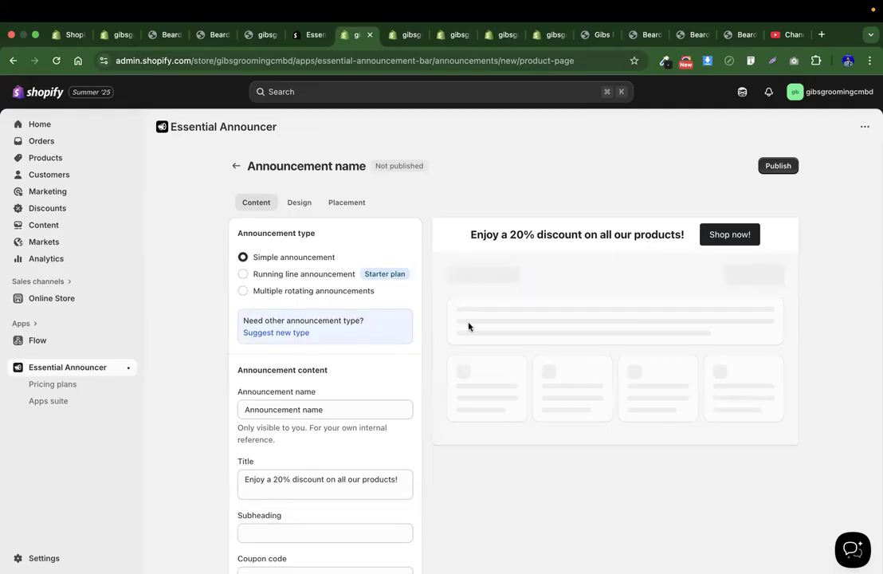
Copy the warehouse maintenance notice from the yellow announcement bar on the original site's All Products page
{"action": "scroll", "coordinate": [469, 326], "scroll_direction": "down", "scroll_amount": 3}
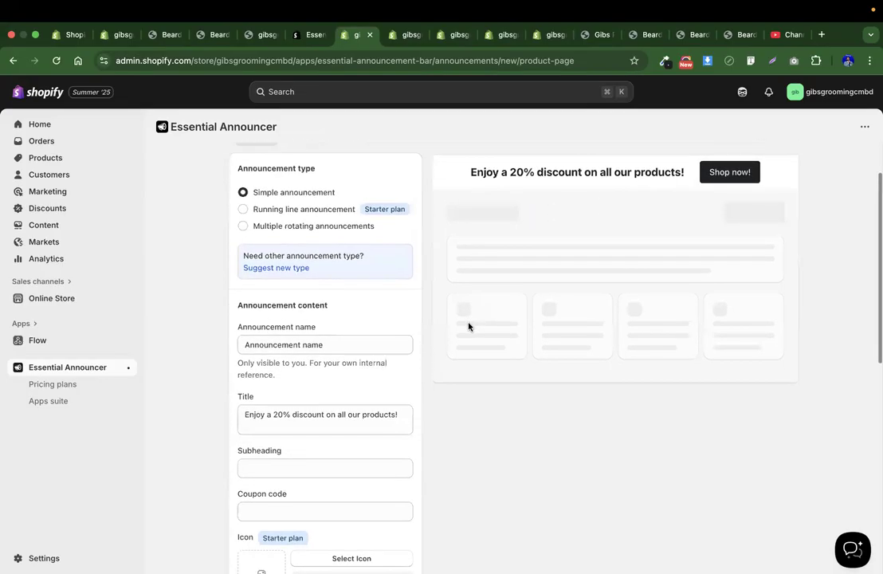
{"action": "left_click_drag", "start_coordinate": [463, 174], "coordinate": [658, 189]}
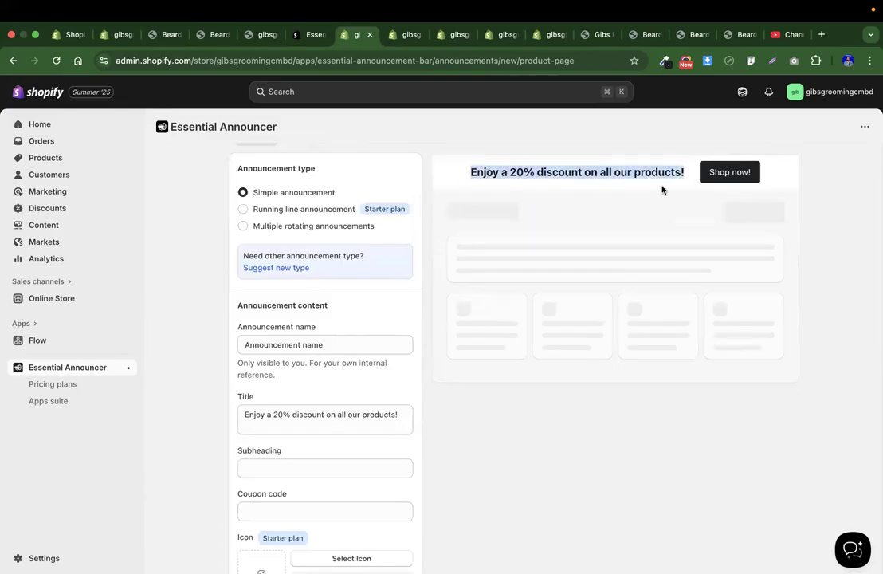
{"action": "left_click", "coordinate": [440, 36]}
{"action": "left_click", "coordinate": [503, 37]}
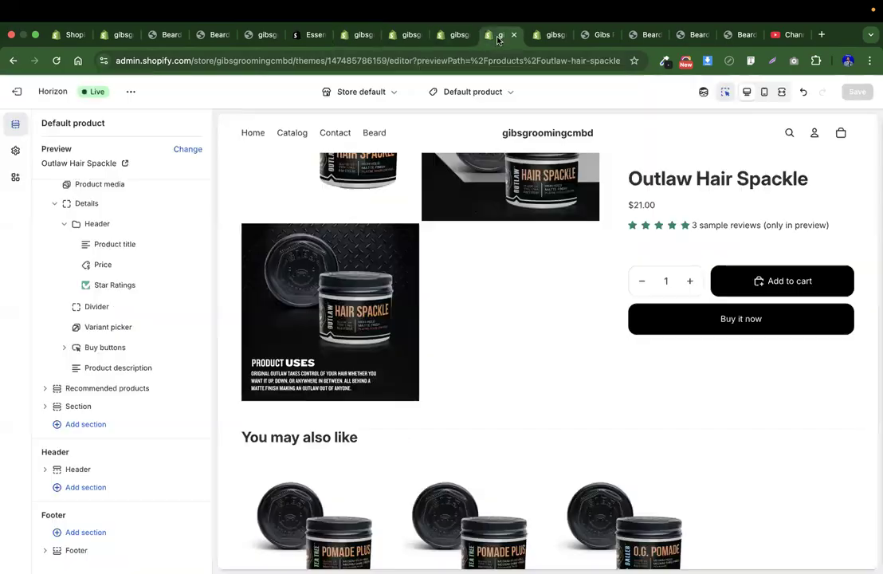
{"action": "left_click", "coordinate": [553, 36]}
{"action": "left_click", "coordinate": [590, 36]}
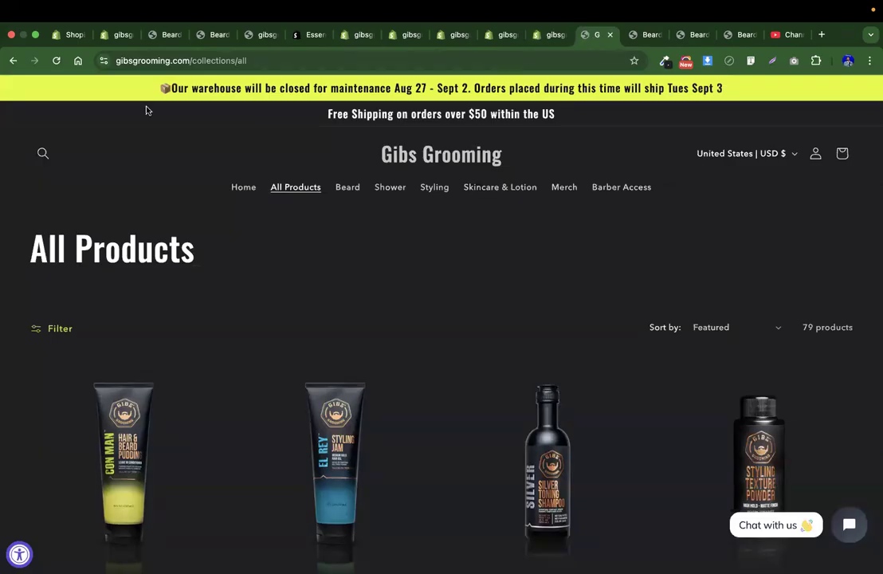
{"action": "left_click_drag", "start_coordinate": [148, 86], "coordinate": [638, 84]}
{"action": "left_click", "coordinate": [725, 87]}
{"action": "triple_click", "coordinate": [724, 87]}
{"action": "key", "text": "super+c"}
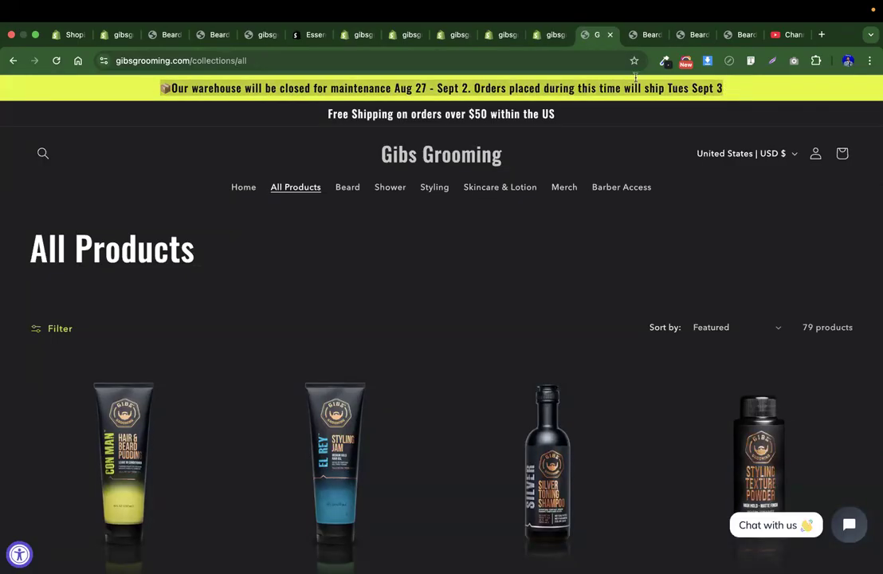
Close the spare Beard page, storefront preview and App Store listing tabs, and return to the announcement editor
{"action": "left_click", "coordinate": [404, 38]}
{"action": "left_click", "coordinate": [378, 37]}
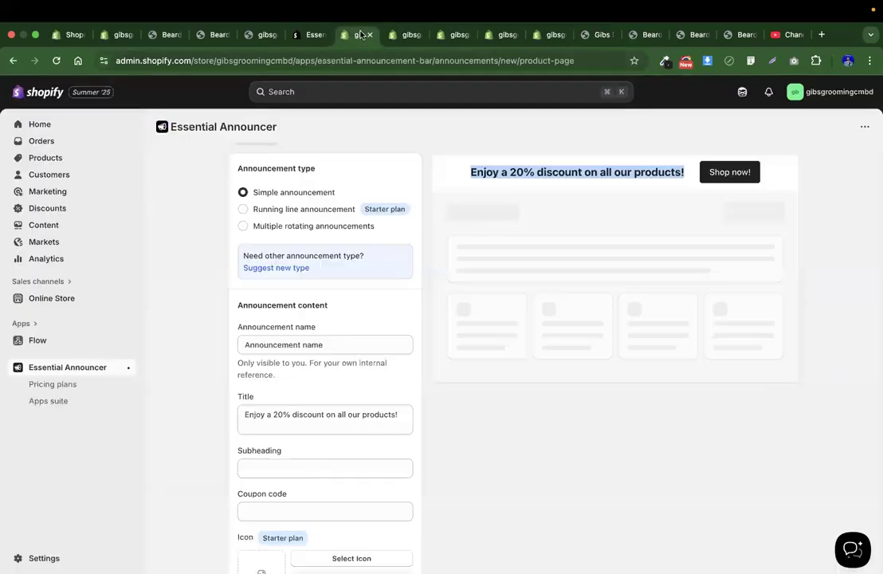
{"action": "left_click", "coordinate": [451, 36]}
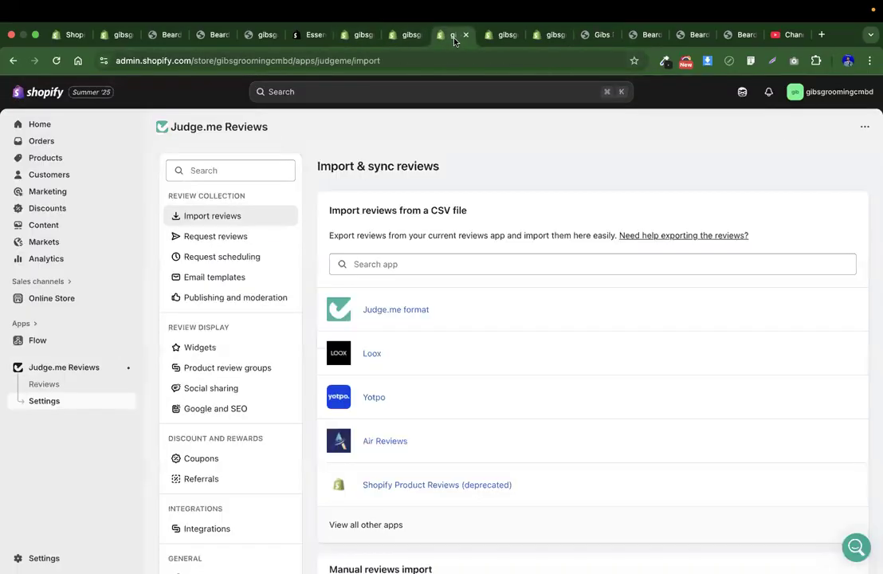
{"action": "left_click", "coordinate": [511, 34]}
{"action": "left_click", "coordinate": [259, 35]}
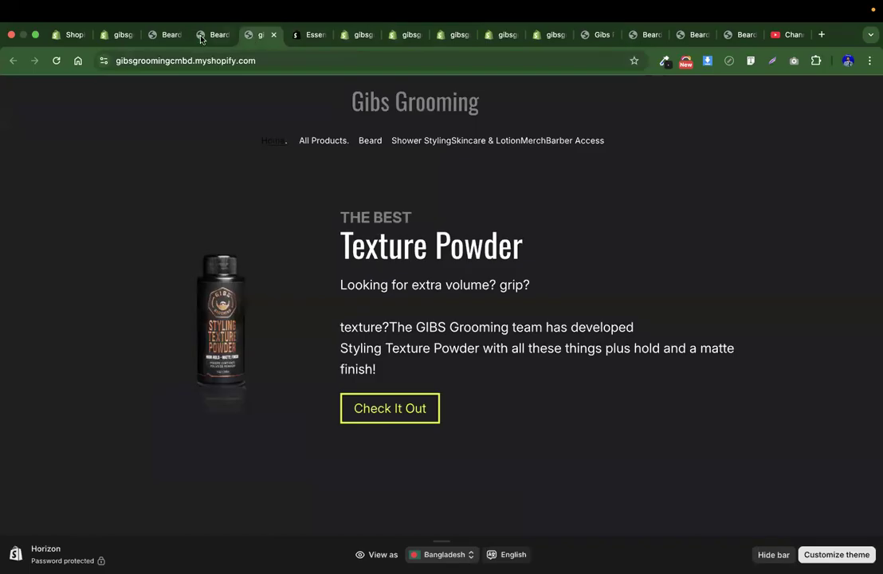
{"action": "left_click", "coordinate": [212, 35]}
{"action": "left_click", "coordinate": [224, 35]}
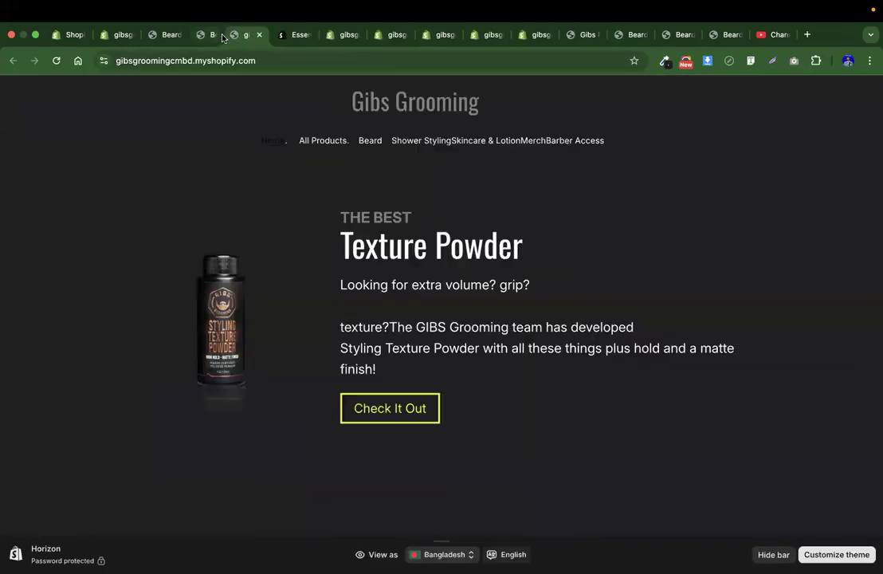
{"action": "left_click", "coordinate": [224, 35]}
{"action": "left_click", "coordinate": [224, 35]}
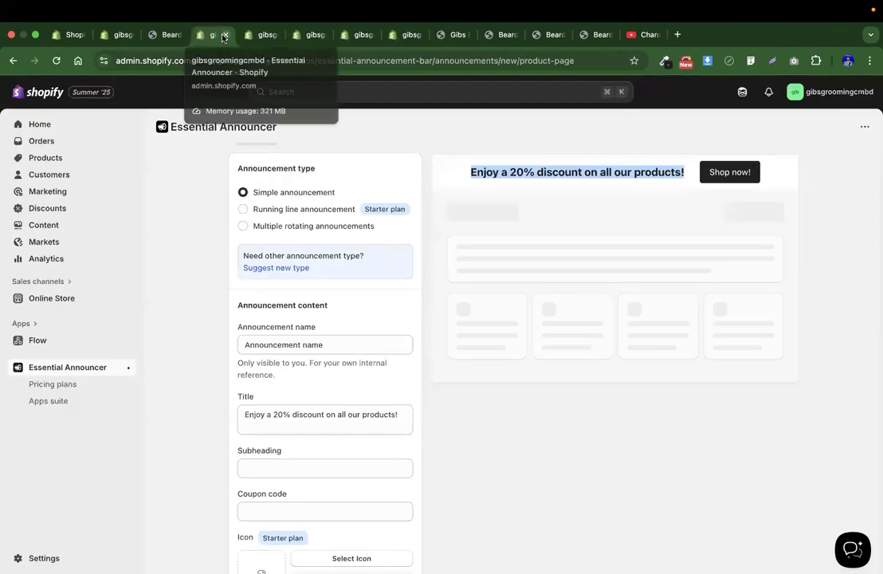
Set the announcement title to "📦Our warehouse will be closed for maintenance Aug 27 - Sept 2. Orders placed during this time will ship Tues Sept 3"
{"action": "double_click", "coordinate": [309, 414]}
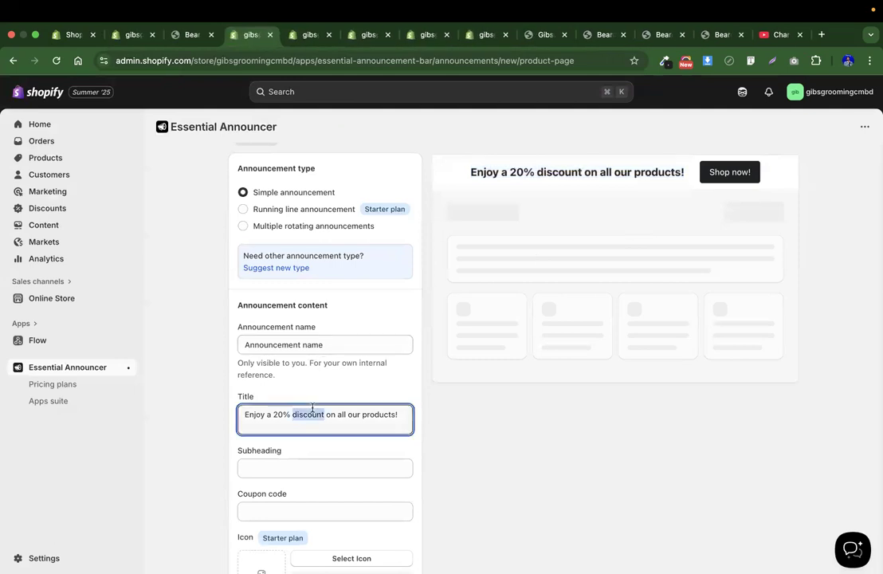
{"action": "key", "text": "super+a"}
{"action": "key", "text": "super+v"}
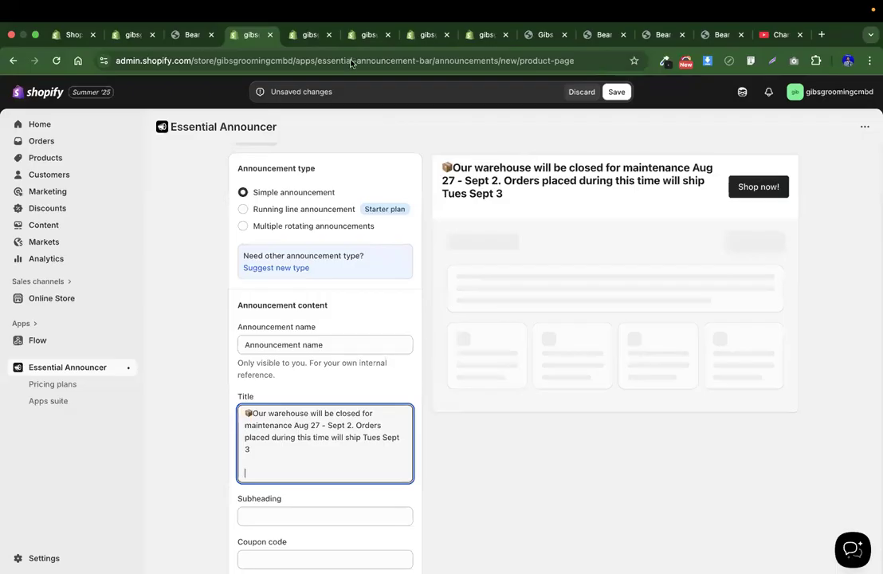
Compare with the original site's announcement bar and set the announcement's call to action to No call to action
{"action": "left_click", "coordinate": [538, 36]}
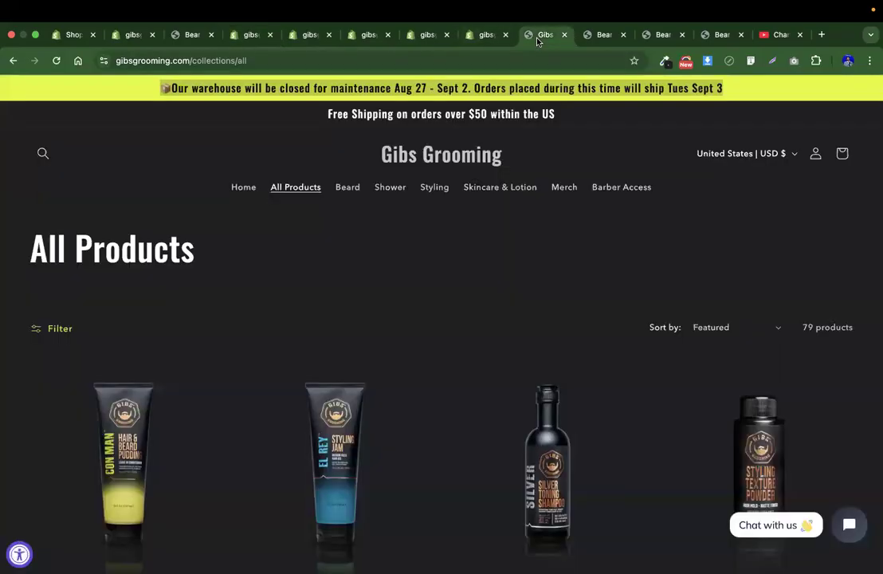
{"action": "left_click", "coordinate": [315, 35]}
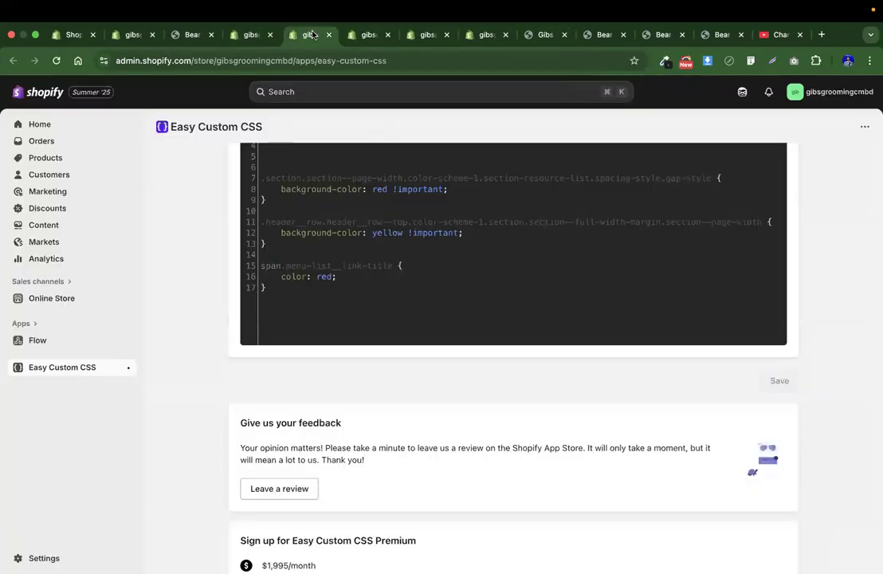
{"action": "left_click", "coordinate": [248, 34]}
{"action": "scroll", "coordinate": [318, 488], "scroll_direction": "down", "scroll_amount": 5}
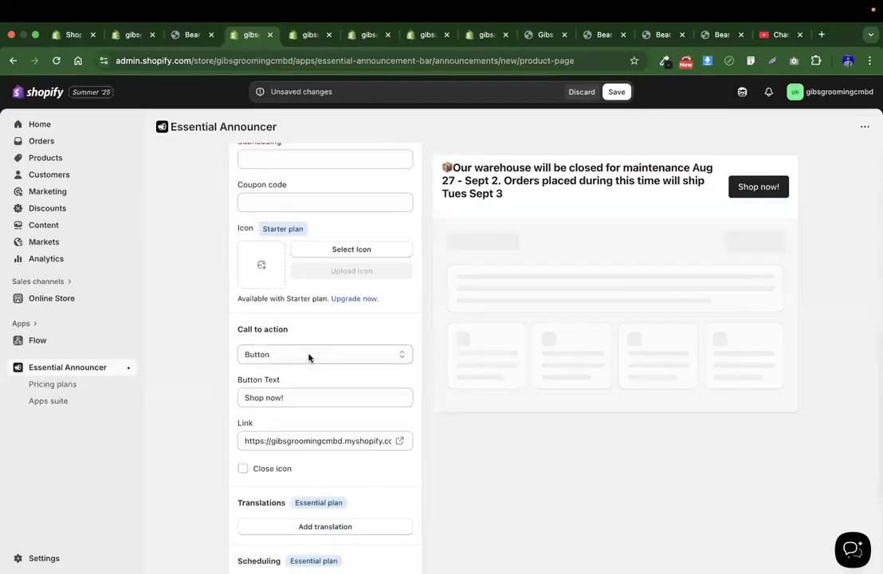
{"action": "left_click", "coordinate": [310, 357]}
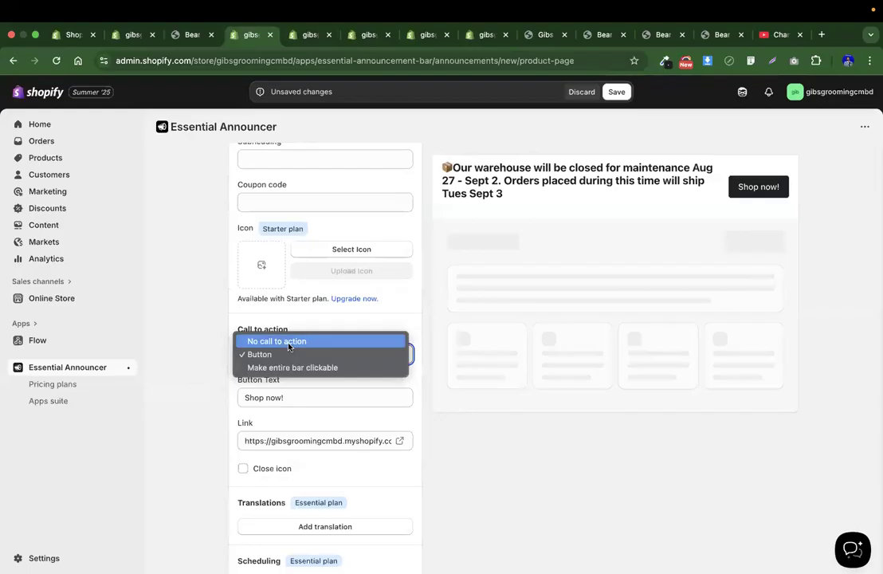
{"action": "left_click", "coordinate": [288, 343]}
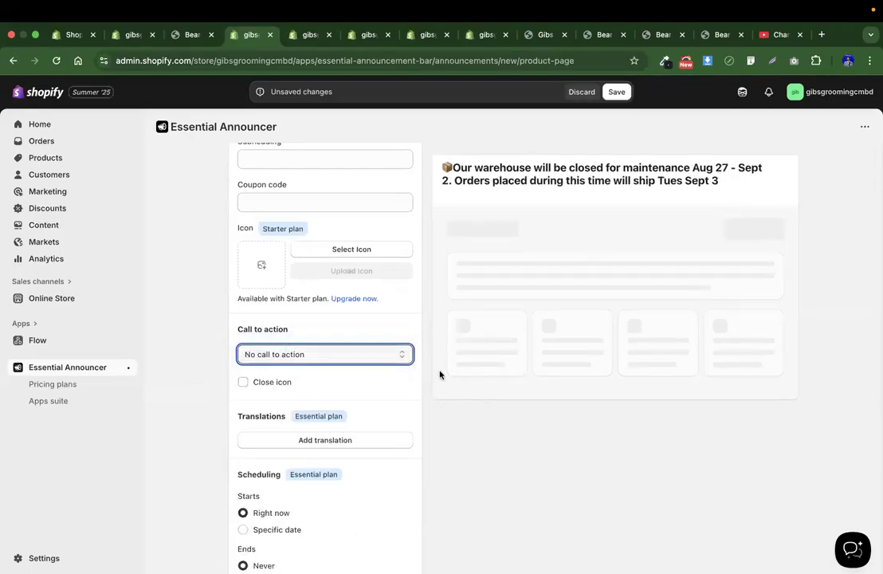
Review the remaining content options of the announcement and open its design settings at the card background
{"action": "scroll", "coordinate": [423, 387], "scroll_direction": "down", "scroll_amount": 2}
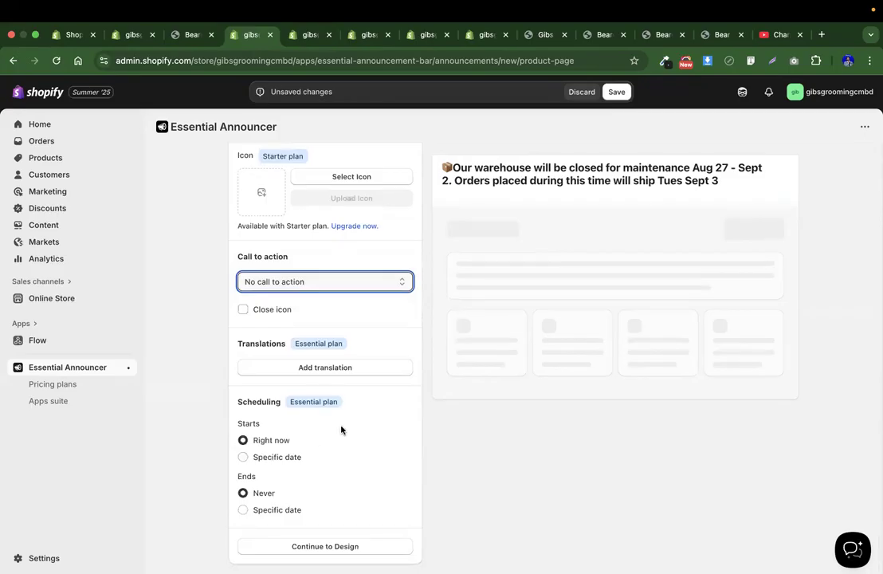
{"action": "scroll", "coordinate": [342, 431], "scroll_direction": "up", "scroll_amount": 5}
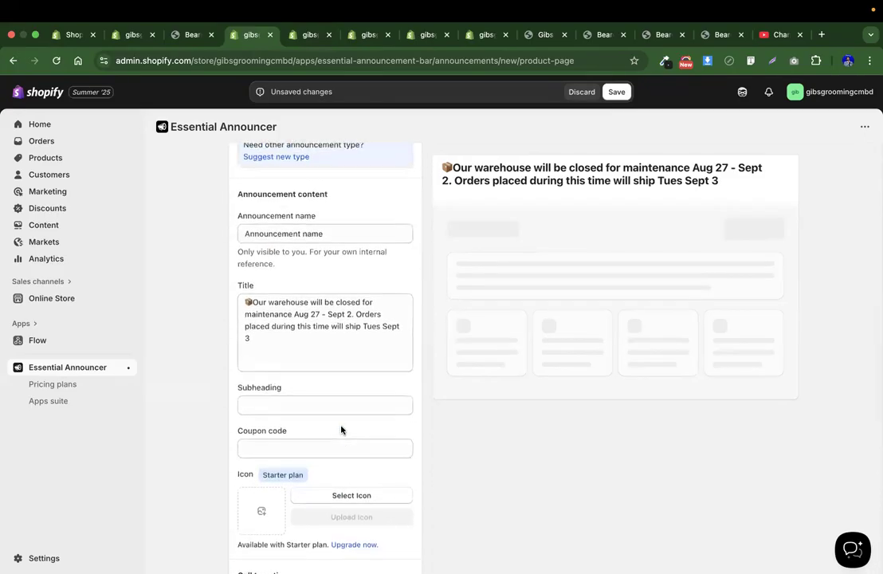
{"action": "scroll", "coordinate": [341, 430], "scroll_direction": "up", "scroll_amount": 3}
{"action": "scroll", "coordinate": [341, 430], "scroll_direction": "down", "scroll_amount": 2}
{"action": "scroll", "coordinate": [341, 431], "scroll_direction": "up", "scroll_amount": 2}
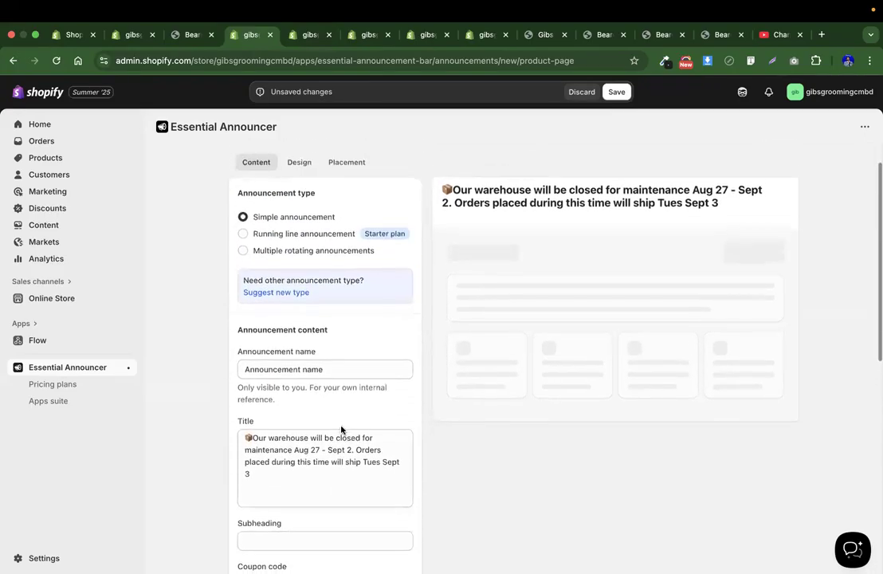
{"action": "scroll", "coordinate": [341, 430], "scroll_direction": "up", "scroll_amount": 1}
{"action": "left_click", "coordinate": [292, 208]}
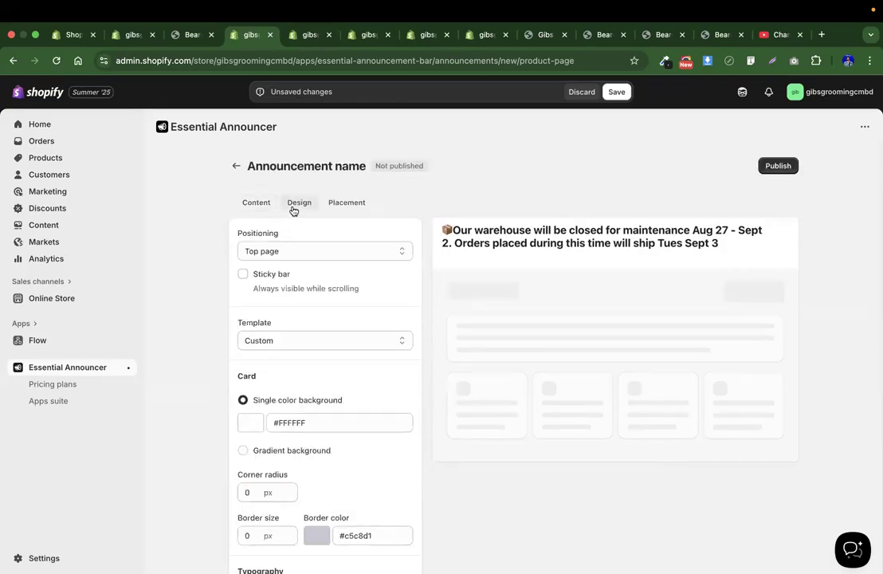
{"action": "scroll", "coordinate": [291, 290], "scroll_direction": "down", "scroll_amount": 2}
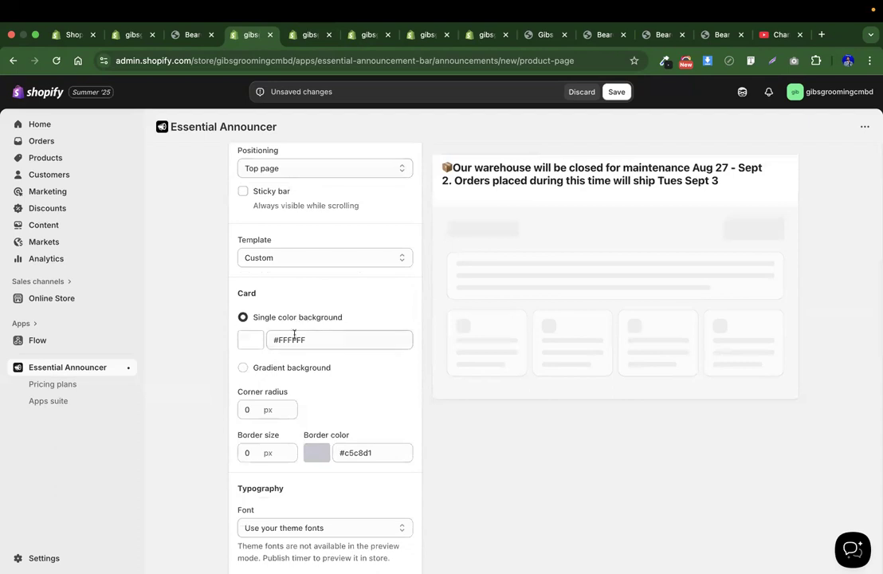
Sample the yellow background color of the original site's announcement bar with the color picker extension
{"action": "left_click", "coordinate": [546, 35]}
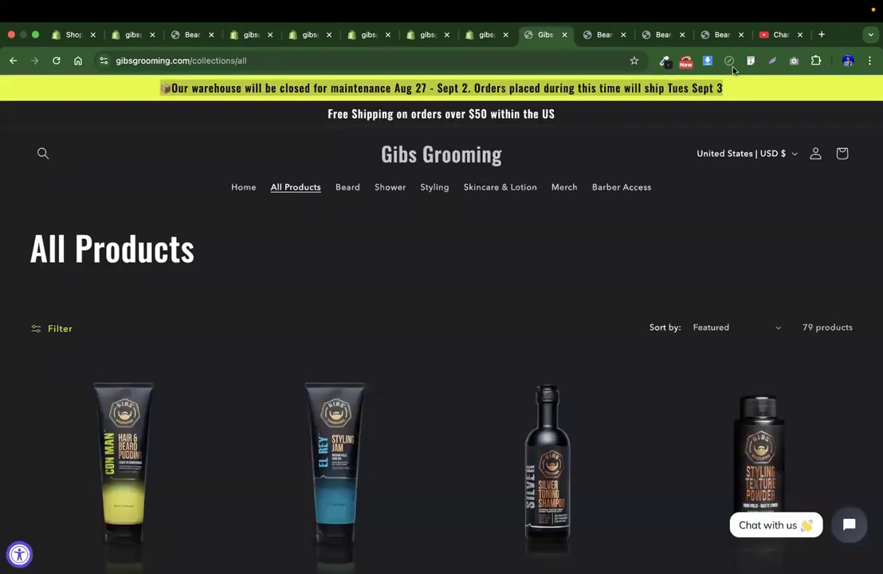
{"action": "left_click", "coordinate": [666, 64]}
{"action": "left_click", "coordinate": [653, 79]}
{"action": "left_click", "coordinate": [816, 123]}
Set the announcement card's single color background to the sampled #E3FC02
{"action": "left_click", "coordinate": [365, 34]}
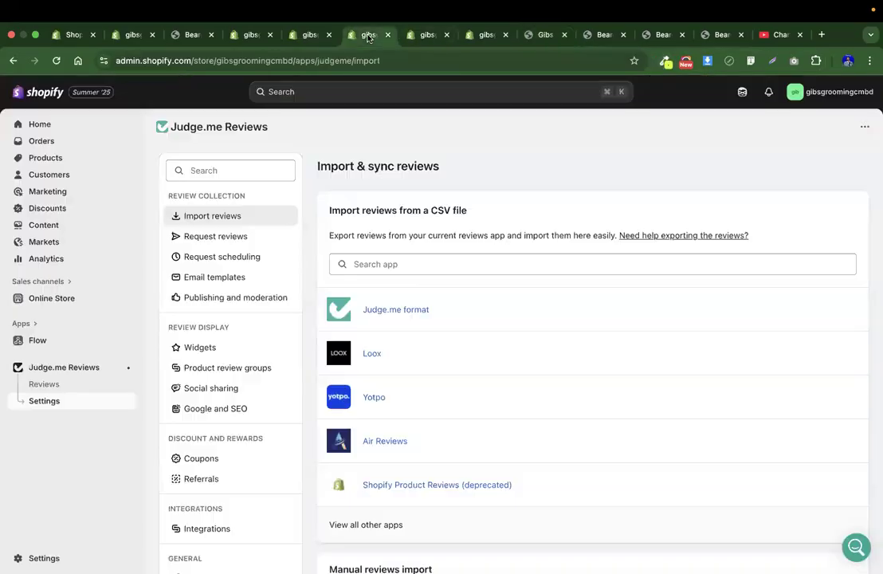
{"action": "left_click", "coordinate": [307, 35]}
{"action": "left_click", "coordinate": [236, 35]}
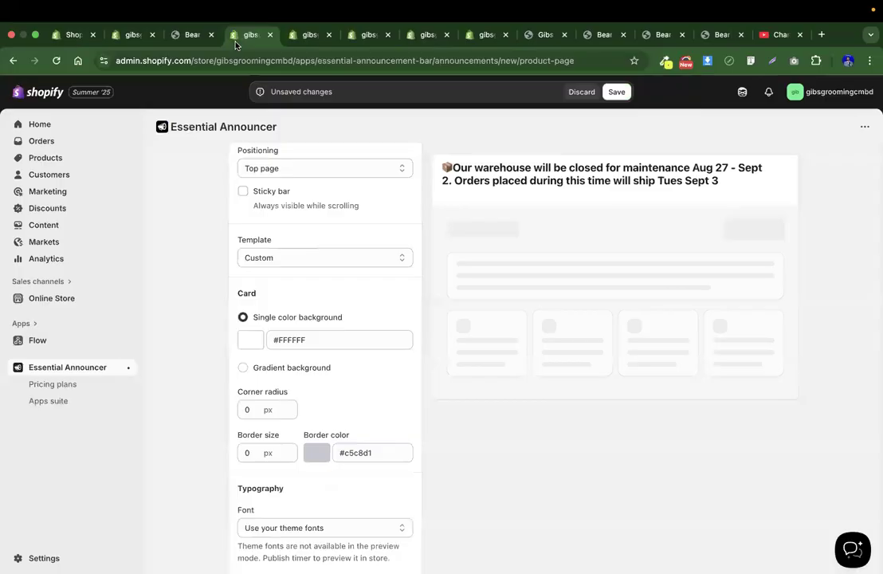
{"action": "left_click", "coordinate": [350, 338]}
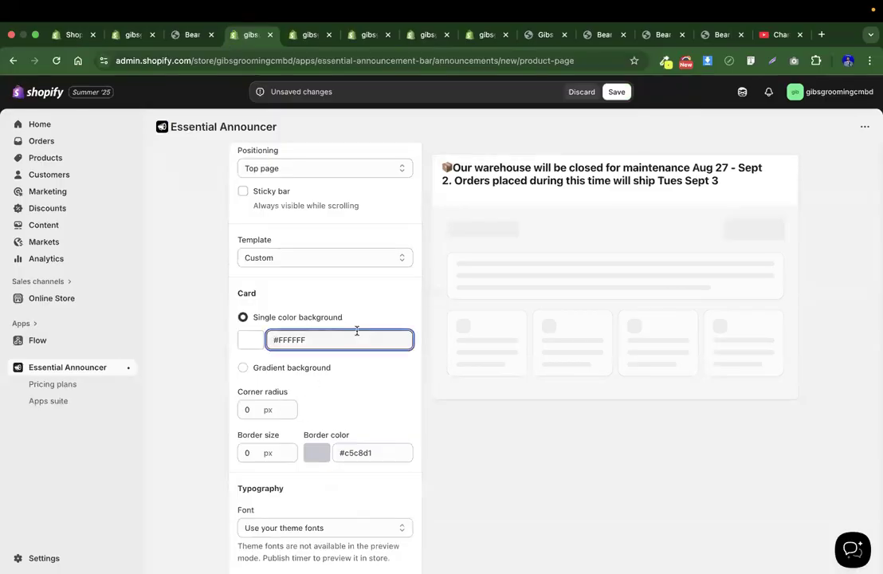
{"action": "key", "text": "super+a"}
{"action": "key", "text": "super+v"}
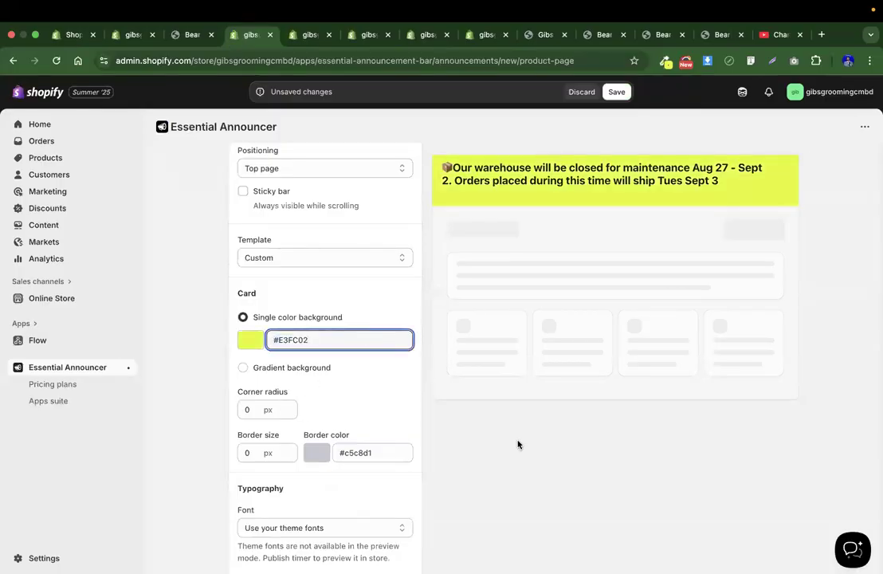
Publish the warehouse announcement, activate the Essential Announcer app embed in the Horizon theme and save the theme
{"action": "scroll", "coordinate": [262, 291], "scroll_direction": "up", "scroll_amount": 3}
{"action": "left_click", "coordinate": [257, 203]}
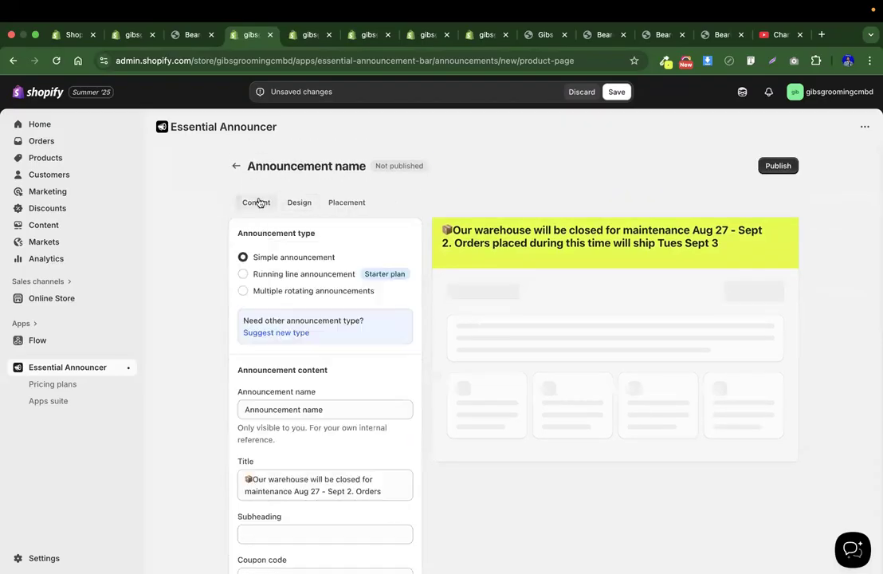
{"action": "scroll", "coordinate": [319, 445], "scroll_direction": "down", "scroll_amount": 2}
{"action": "left_click", "coordinate": [288, 459]}
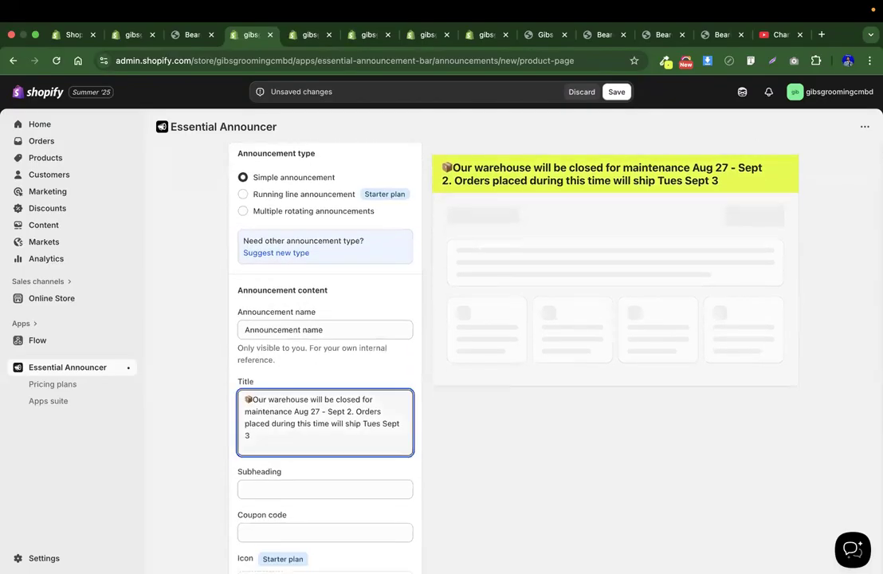
{"action": "scroll", "coordinate": [487, 432], "scroll_direction": "up", "scroll_amount": 2}
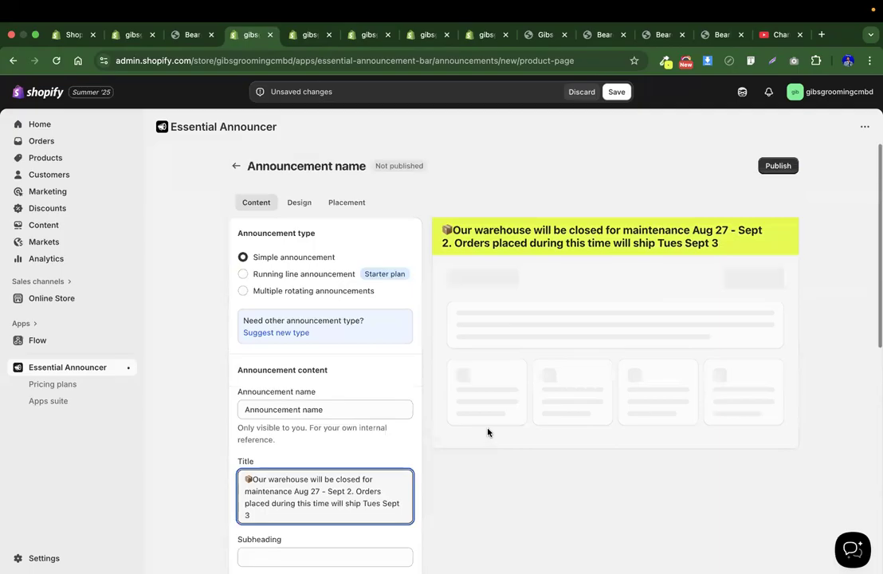
{"action": "left_click", "coordinate": [778, 165]}
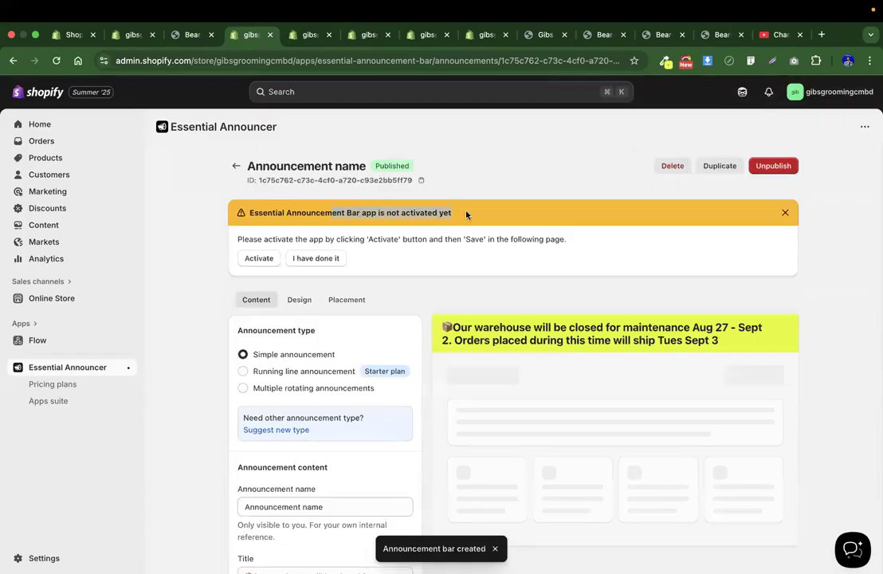
{"action": "left_click", "coordinate": [257, 261]}
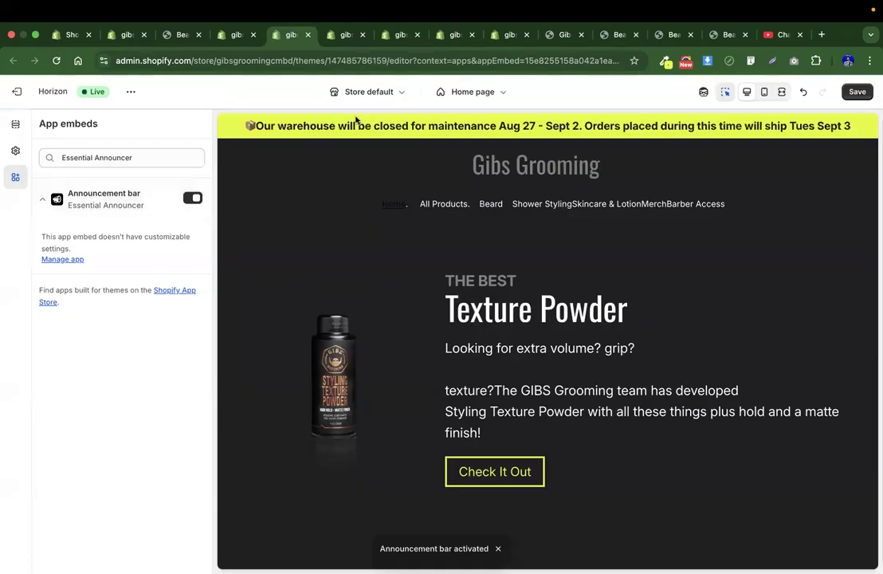
{"action": "left_click", "coordinate": [857, 92]}
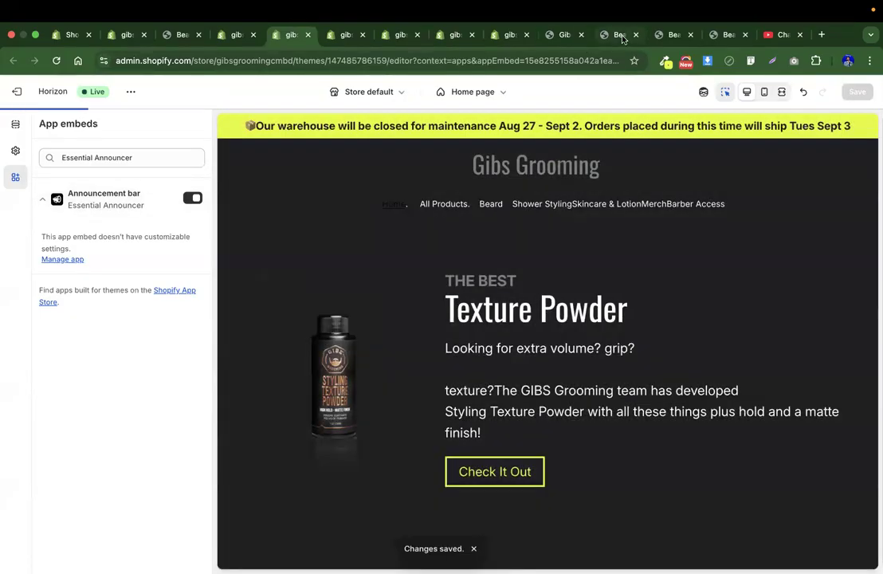
Copy the text "Free Shipping on orders over $50 within the US" from the original site's second announcement bar
{"action": "left_click", "coordinate": [619, 34]}
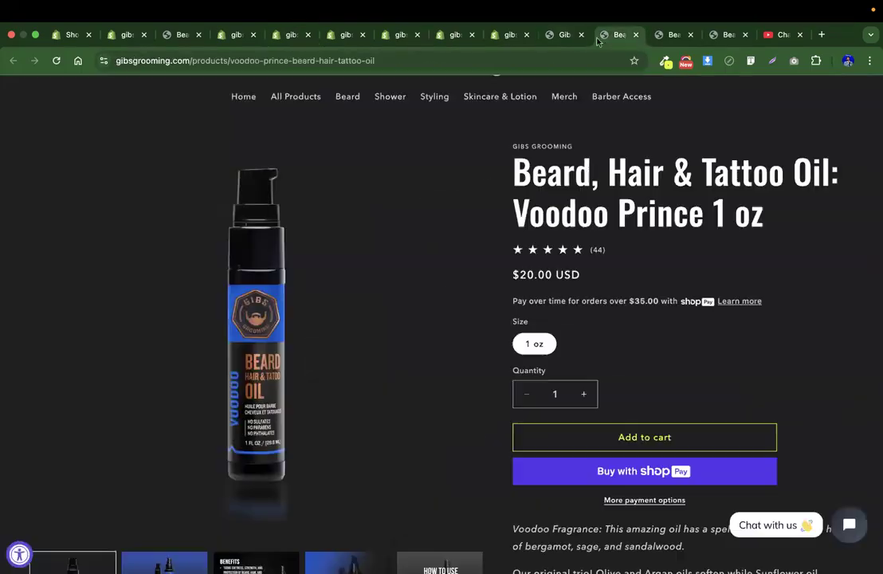
{"action": "left_click", "coordinate": [569, 37]}
{"action": "left_click_drag", "start_coordinate": [323, 114], "coordinate": [714, 114]}
{"action": "key", "text": "cmd+c"}
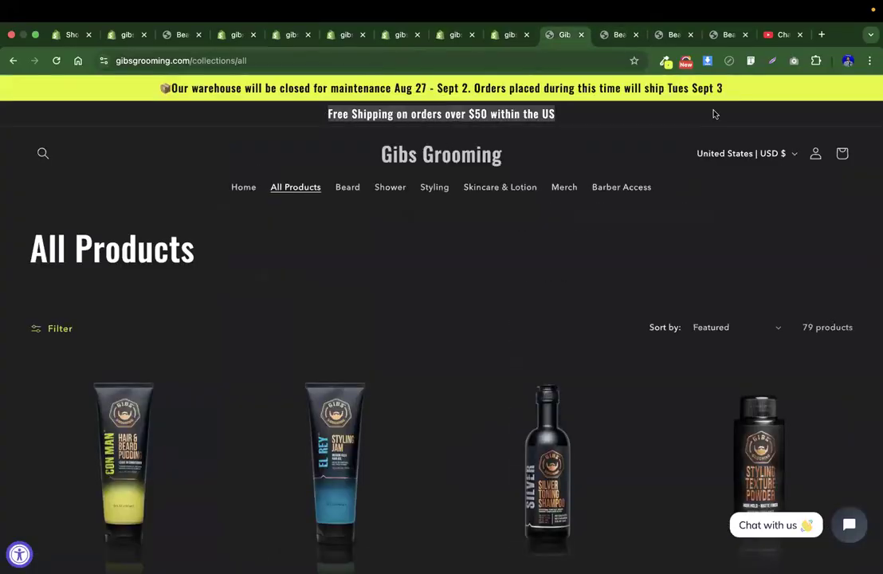
Confirm in Essential Announcer that the app activation is done and return to the announcements list
{"action": "left_click", "coordinate": [277, 38]}
{"action": "left_click", "coordinate": [234, 37]}
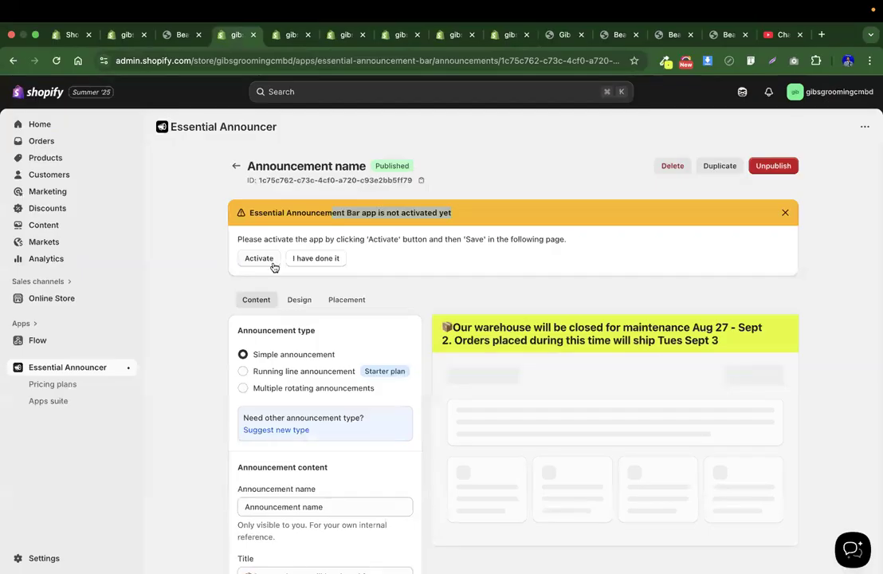
{"action": "left_click", "coordinate": [311, 259]}
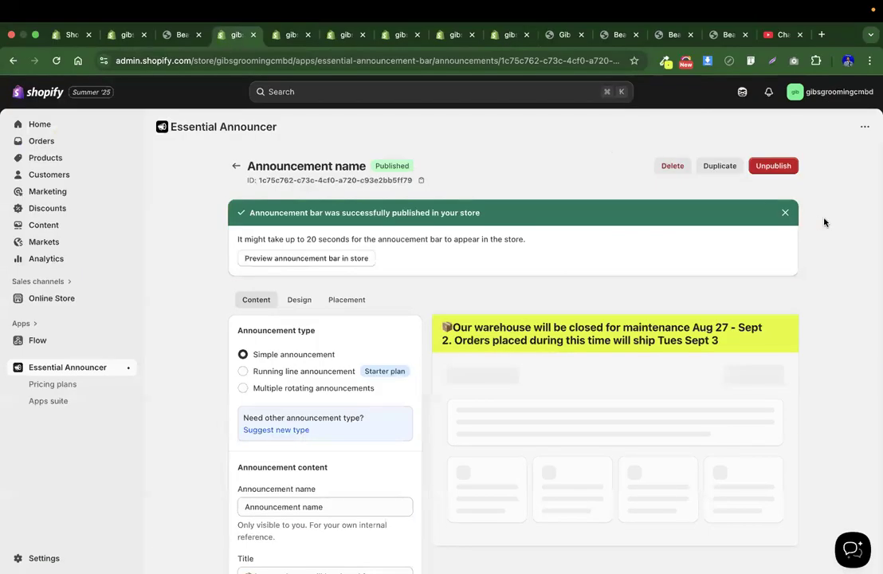
{"action": "left_click", "coordinate": [237, 169]}
{"action": "left_click", "coordinate": [738, 167]}
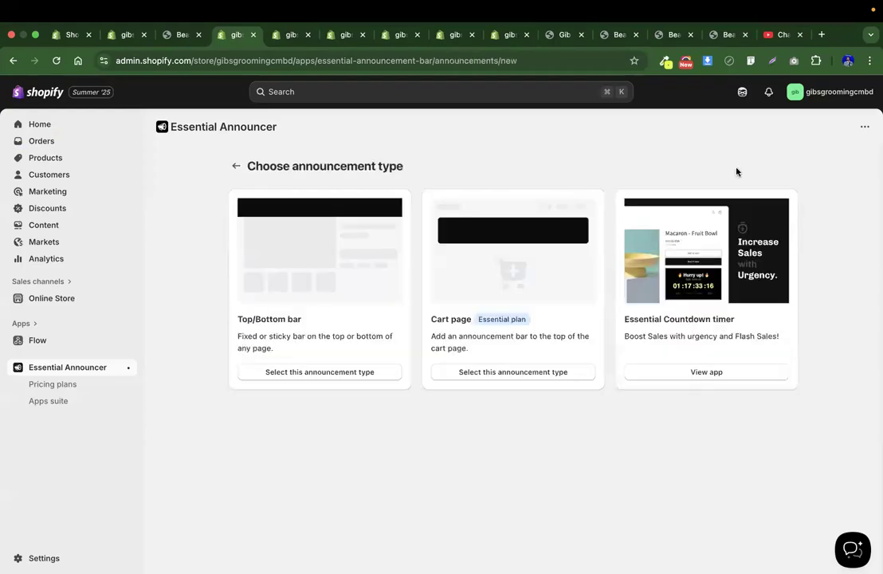
{"action": "left_click", "coordinate": [314, 370]}
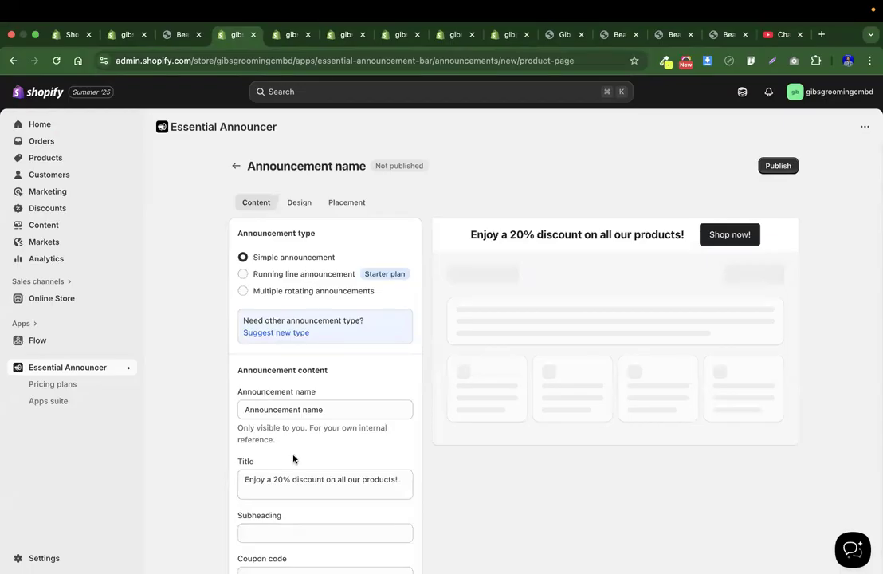
{"action": "scroll", "coordinate": [338, 374], "scroll_direction": "down", "scroll_amount": 3}
{"action": "scroll", "coordinate": [337, 377], "scroll_direction": "up", "scroll_amount": 3}
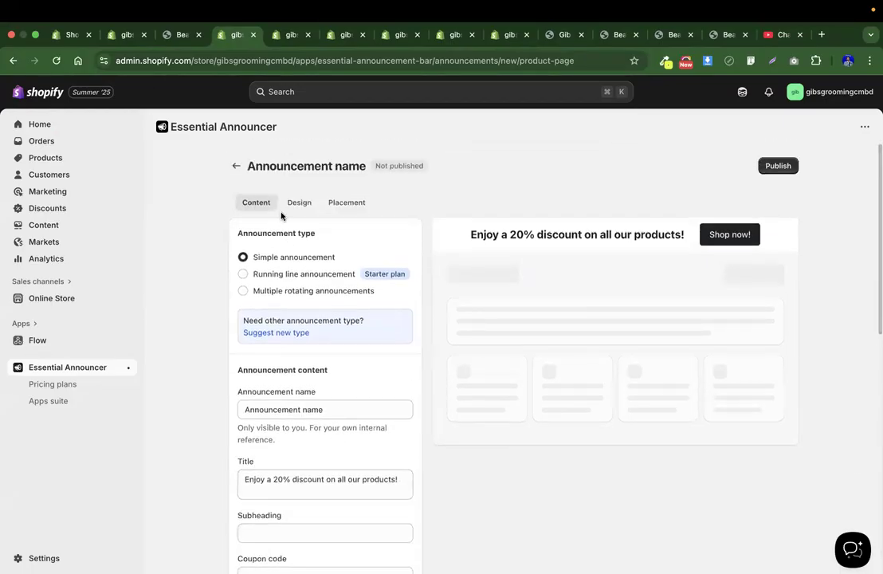
{"action": "left_click", "coordinate": [235, 166]}
{"action": "scroll", "coordinate": [314, 354], "scroll_direction": "down", "scroll_amount": 5}
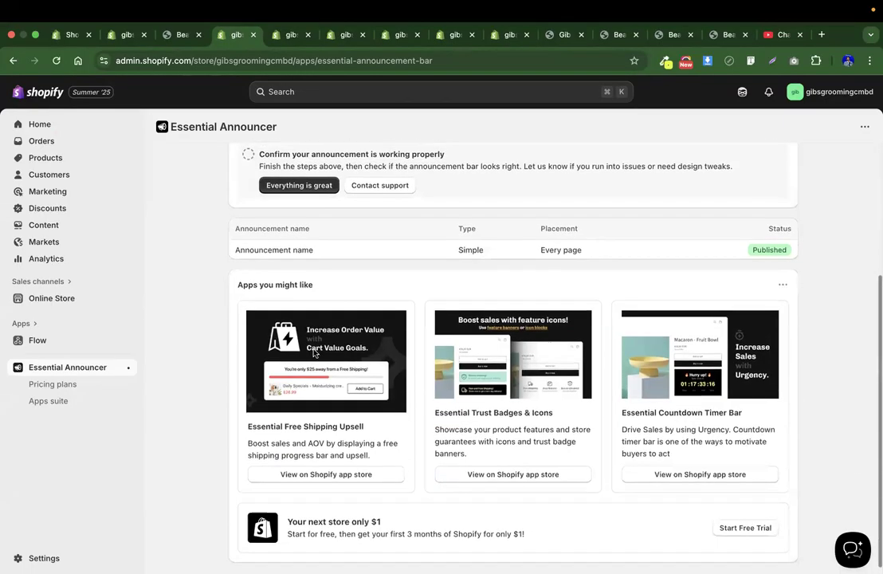
{"action": "scroll", "coordinate": [448, 271], "scroll_direction": "up", "scroll_amount": 5}
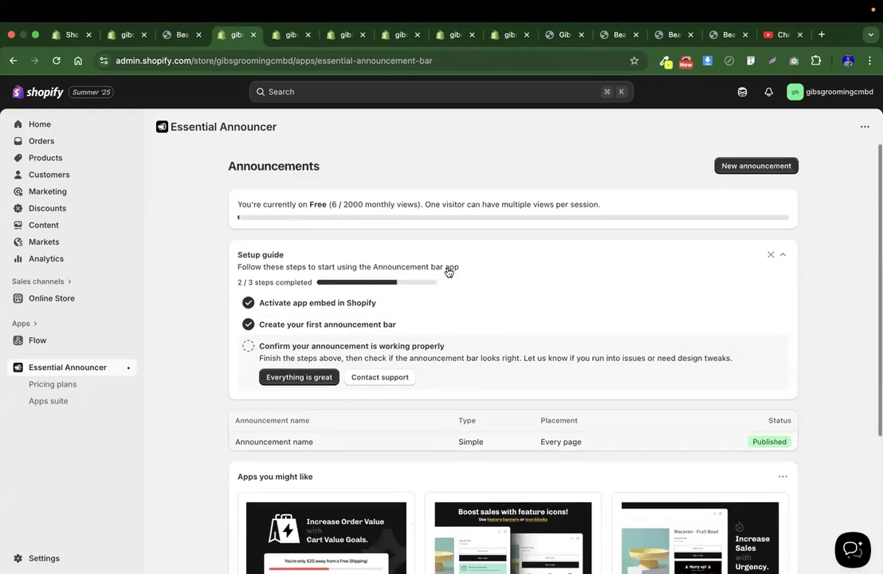
Create a new Top/Bottom bar announcement with the title "Free Shipping on orders over $50 within the US"
{"action": "left_click", "coordinate": [757, 165]}
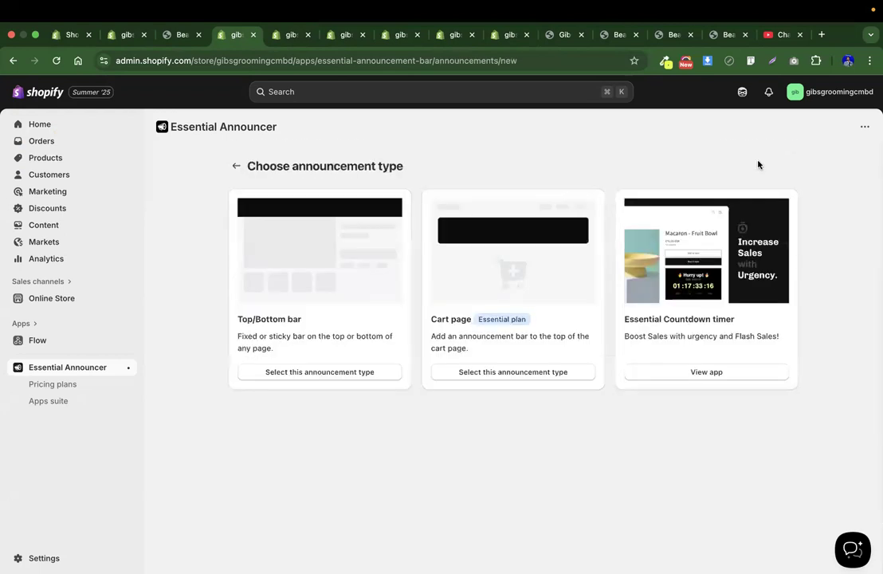
{"action": "left_click", "coordinate": [311, 371]}
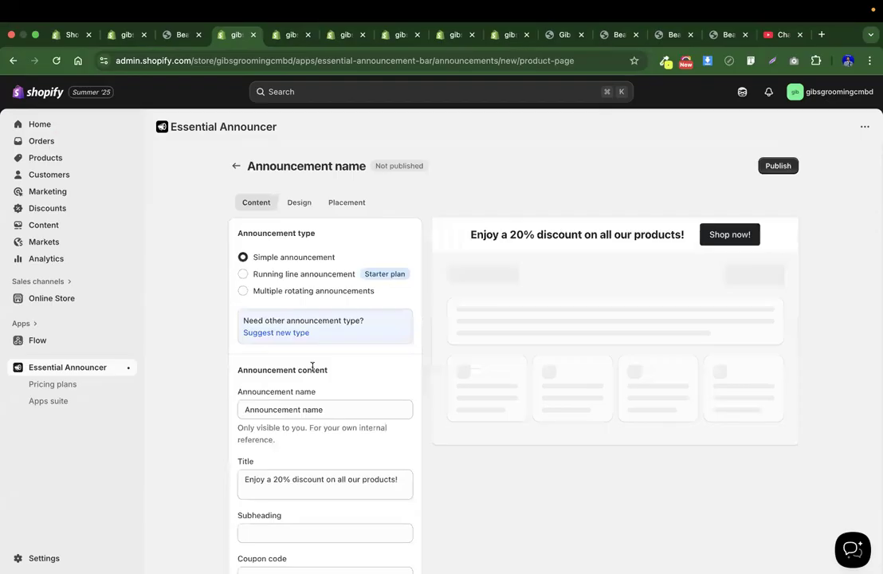
{"action": "left_click", "coordinate": [346, 413]}
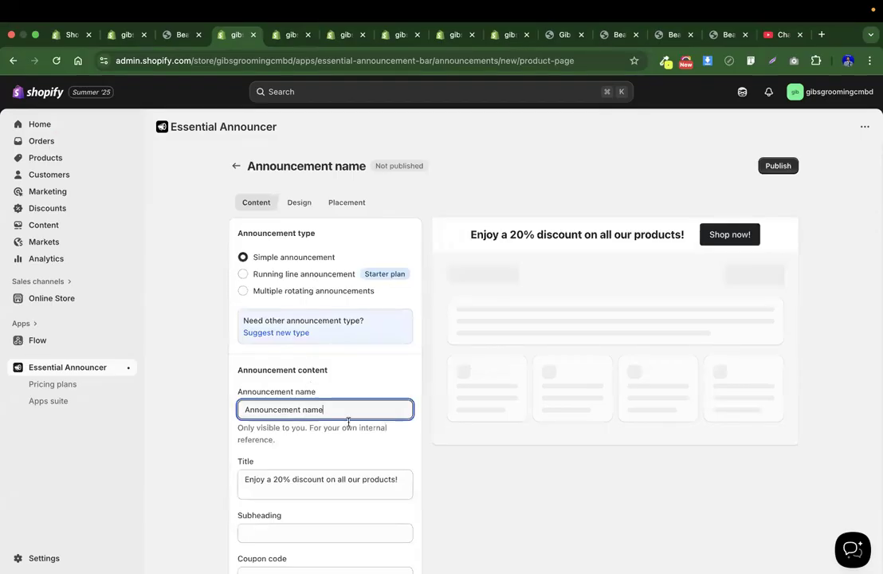
{"action": "left_click", "coordinate": [337, 474]}
{"action": "key", "text": "cmd+a"}
{"action": "key", "text": "cmd+v"}
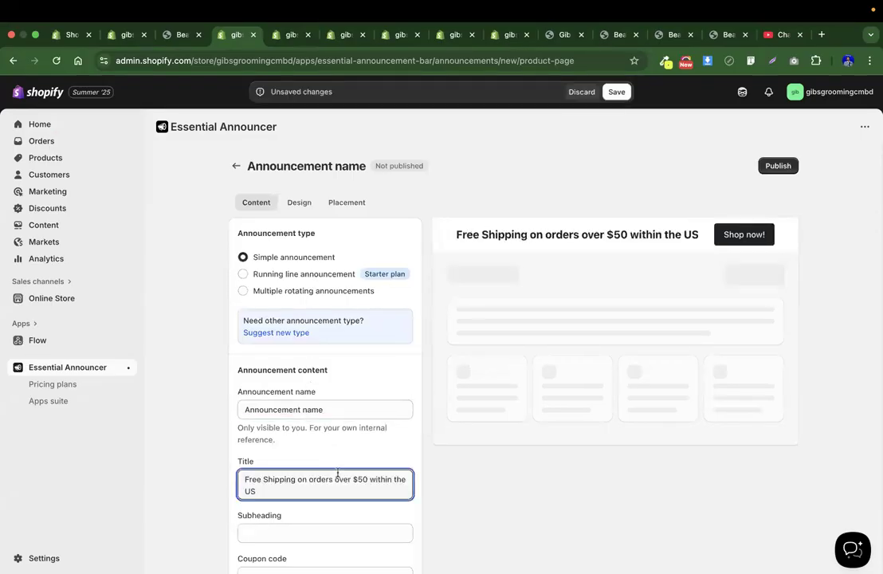
Check the original site's bars and close the unneeded browser tabs, including the Judge.me Reviews and product preview ones
{"action": "left_click", "coordinate": [600, 35]}
{"action": "left_click", "coordinate": [563, 34]}
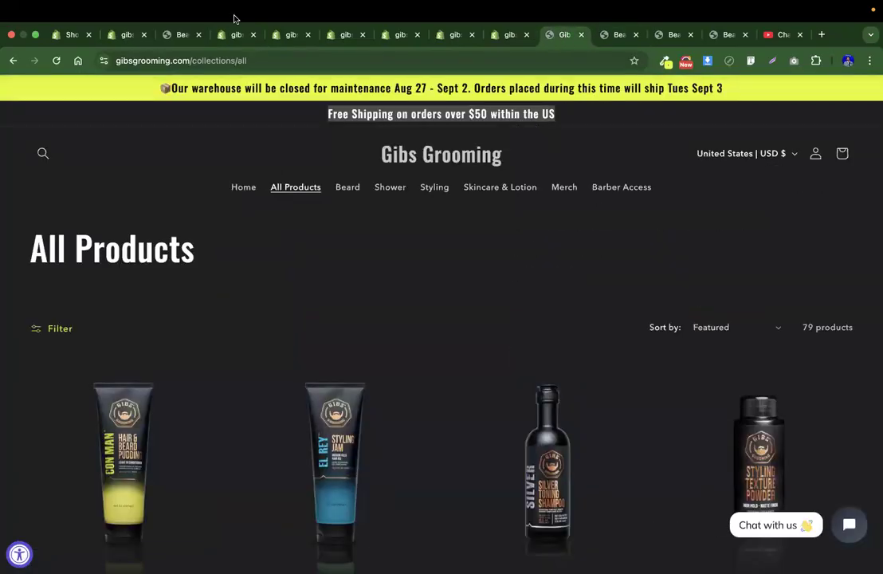
{"action": "left_click", "coordinate": [175, 34]}
{"action": "left_click", "coordinate": [285, 35]}
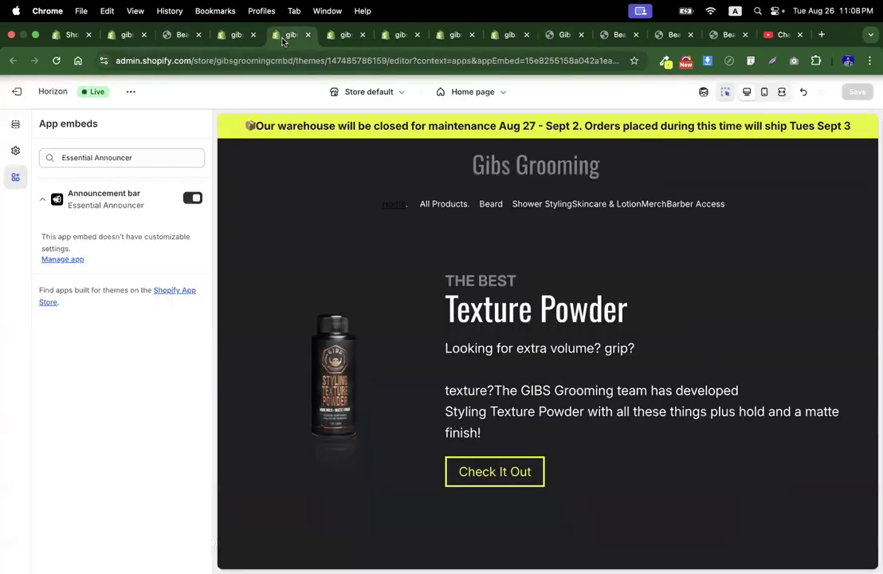
{"action": "left_click", "coordinate": [343, 35]}
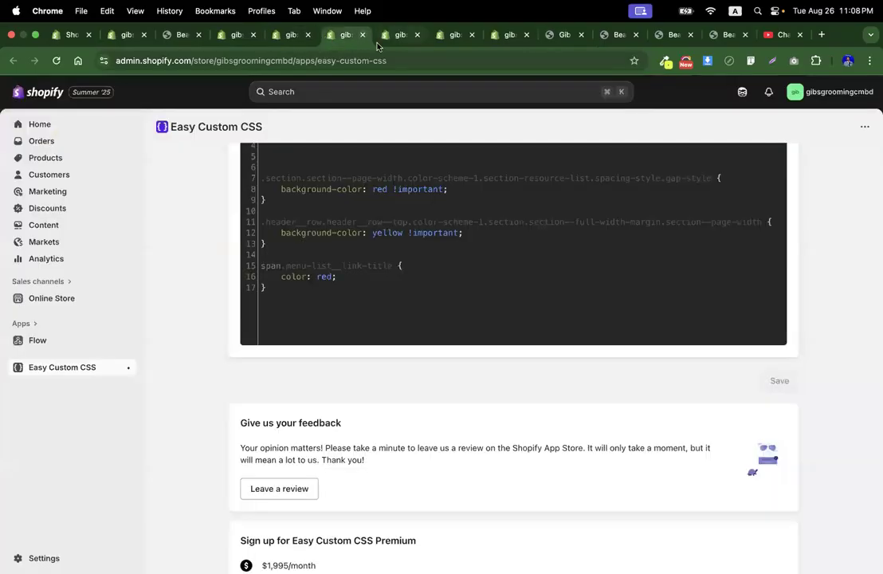
{"action": "left_click", "coordinate": [397, 35]}
{"action": "left_click", "coordinate": [471, 35]}
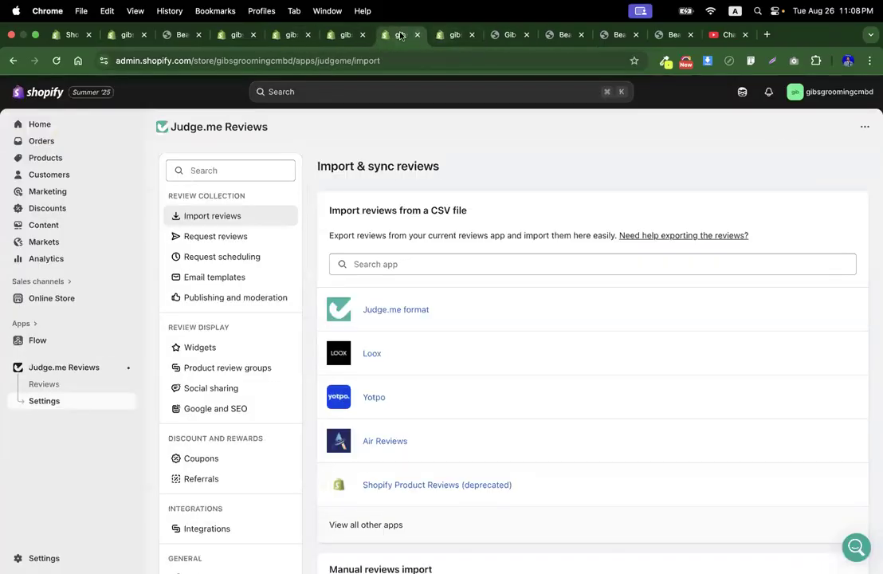
{"action": "left_click", "coordinate": [416, 35]}
{"action": "left_click", "coordinate": [177, 35]}
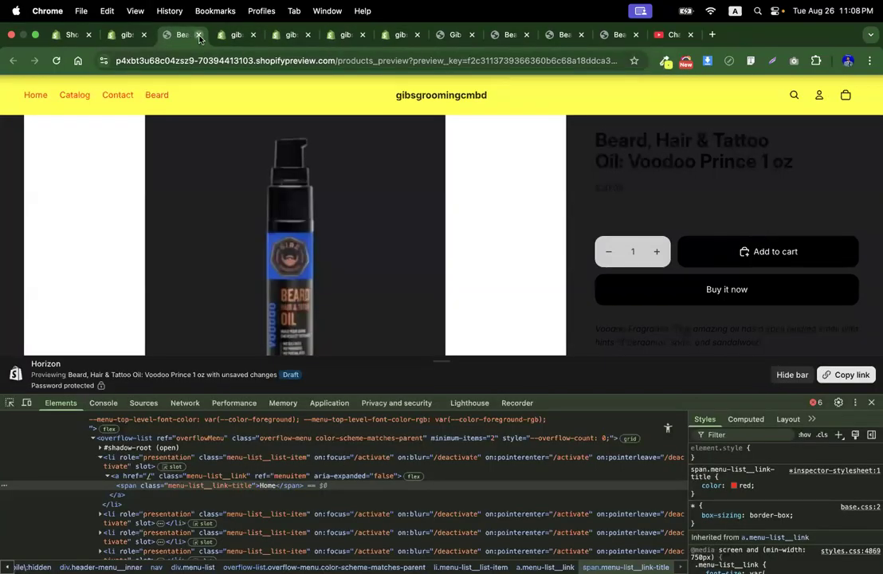
{"action": "left_click", "coordinate": [199, 35]}
Set the free shipping announcement's call to action to No call to action
{"action": "scroll", "coordinate": [343, 466], "scroll_direction": "down", "scroll_amount": 3}
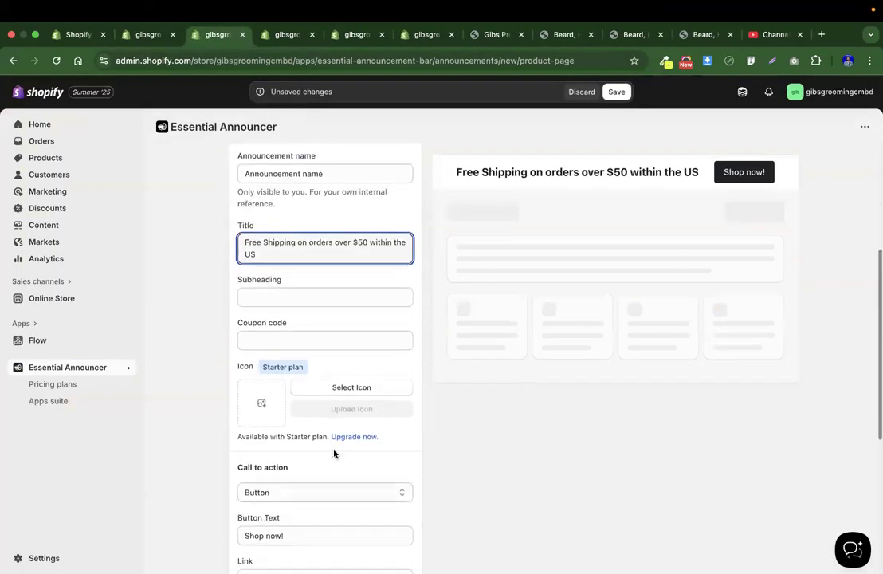
{"action": "scroll", "coordinate": [318, 373], "scroll_direction": "down", "scroll_amount": 2}
{"action": "left_click", "coordinate": [297, 368]}
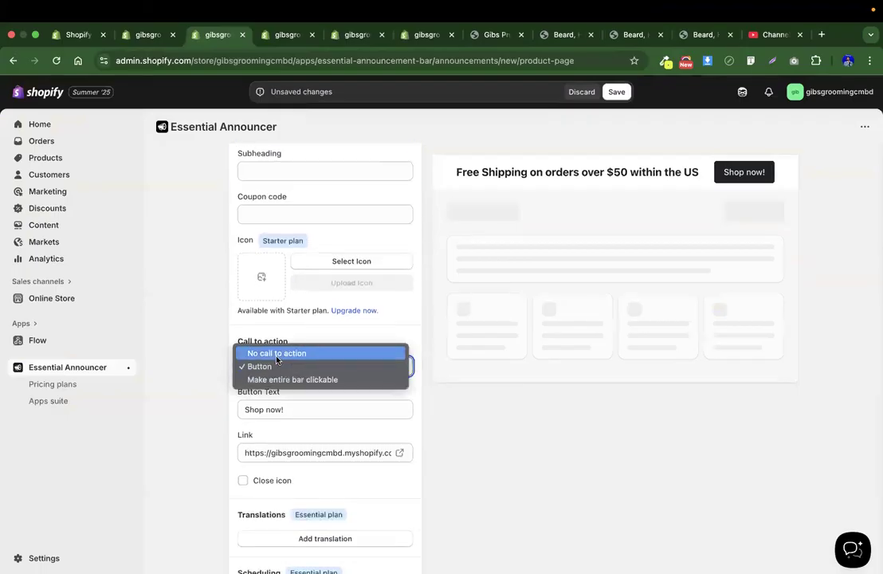
{"action": "left_click", "coordinate": [271, 352]}
{"action": "scroll", "coordinate": [340, 479], "scroll_direction": "up", "scroll_amount": 5}
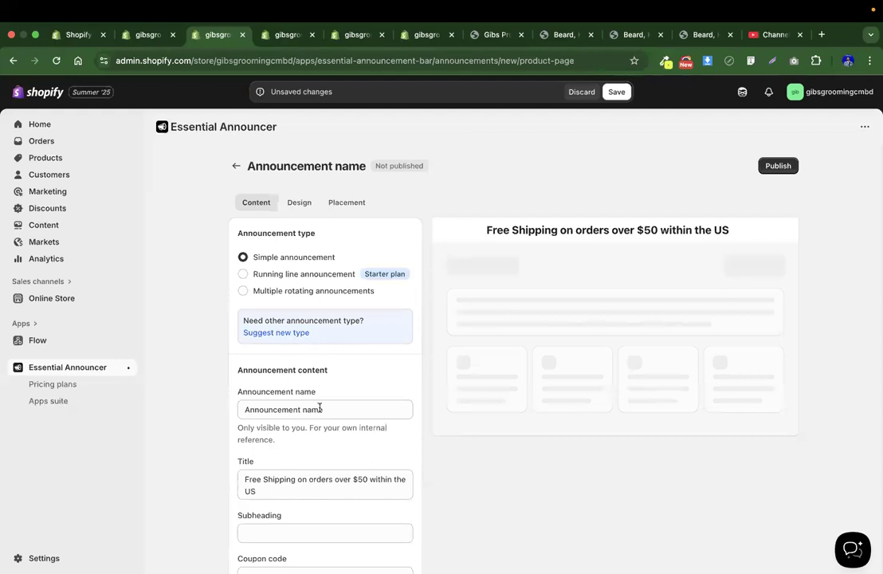
{"action": "scroll", "coordinate": [334, 422], "scroll_direction": "down", "scroll_amount": 2}
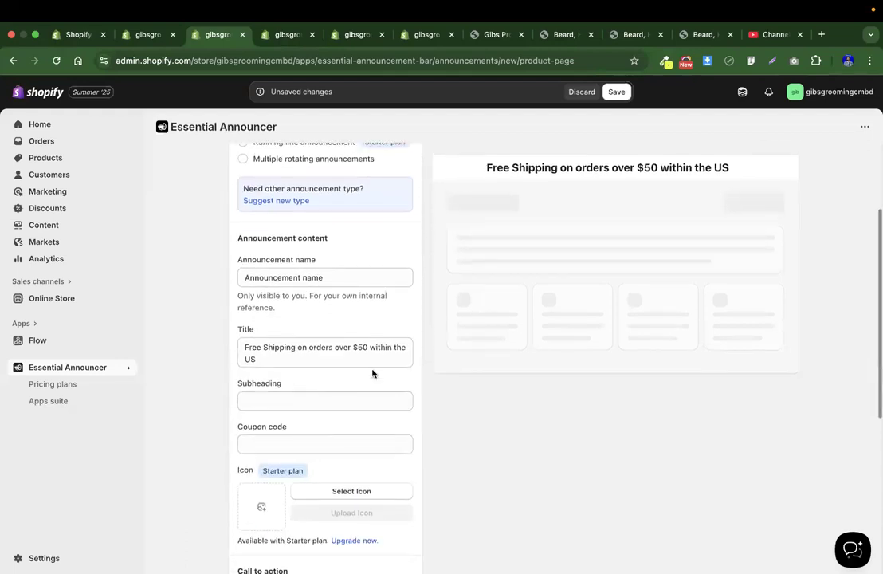
Sample the dark background color of the original site's free shipping bar with the color picker extension and return to the new announcement
{"action": "left_click", "coordinate": [492, 40]}
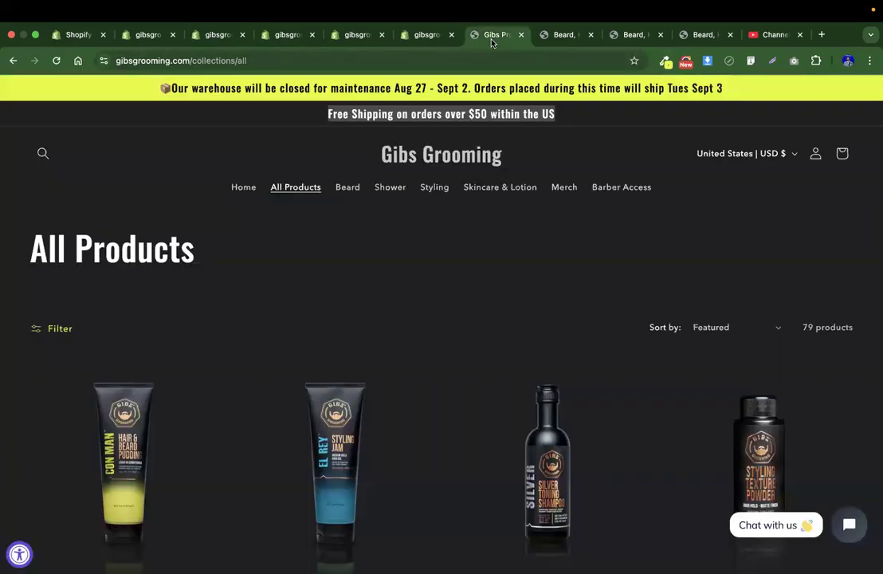
{"action": "left_click", "coordinate": [663, 64]}
{"action": "left_click", "coordinate": [629, 77]}
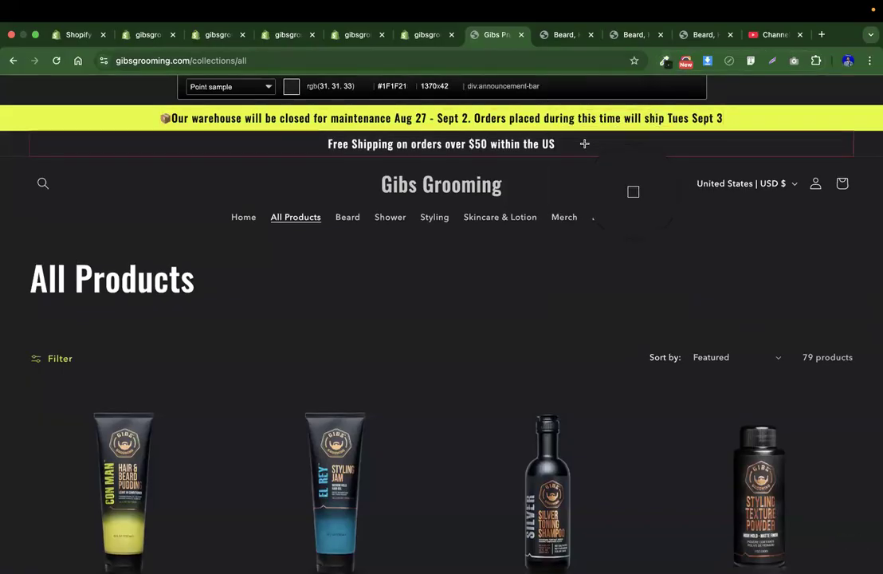
{"action": "left_click", "coordinate": [633, 192]}
{"action": "left_click", "coordinate": [195, 39]}
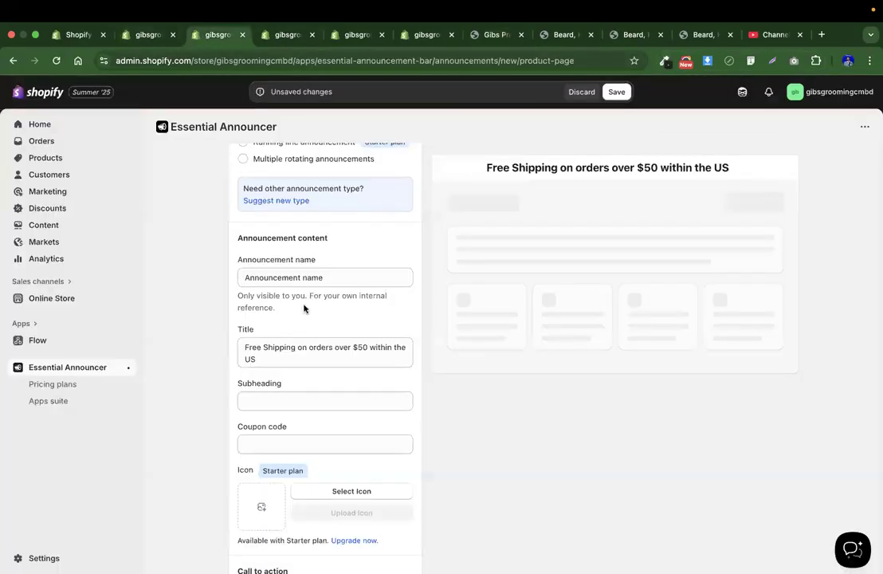
Set the free shipping announcement's single color card background to #1F1F21
{"action": "scroll", "coordinate": [323, 436], "scroll_direction": "up", "scroll_amount": 3}
{"action": "left_click", "coordinate": [303, 203]}
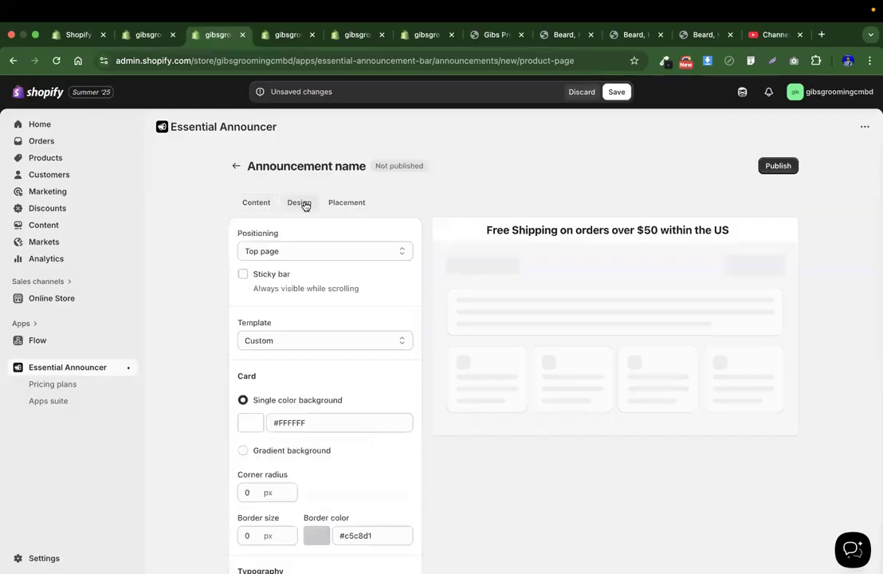
{"action": "scroll", "coordinate": [310, 383], "scroll_direction": "down", "scroll_amount": 2}
{"action": "triple_click", "coordinate": [331, 322]}
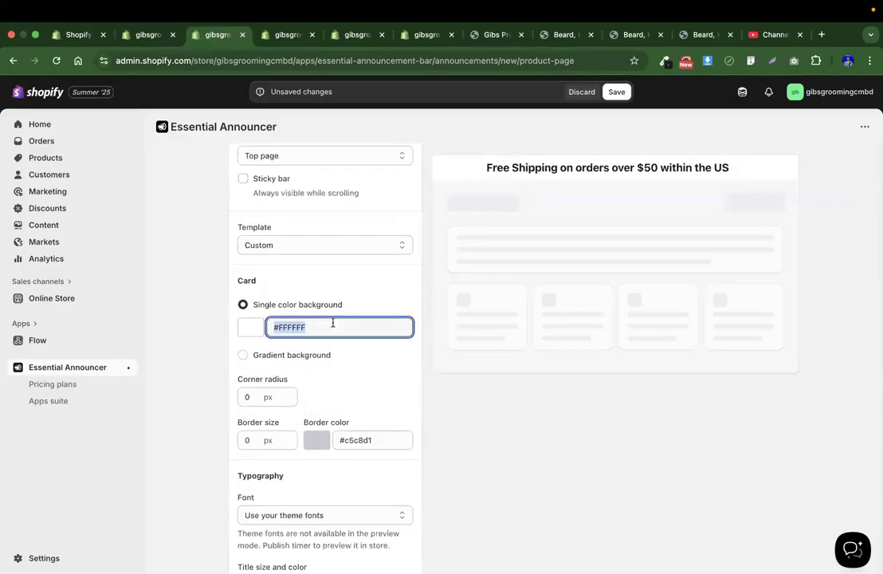
{"action": "type", "text": "#1F1F21"}
{"action": "left_click", "coordinate": [340, 376]}
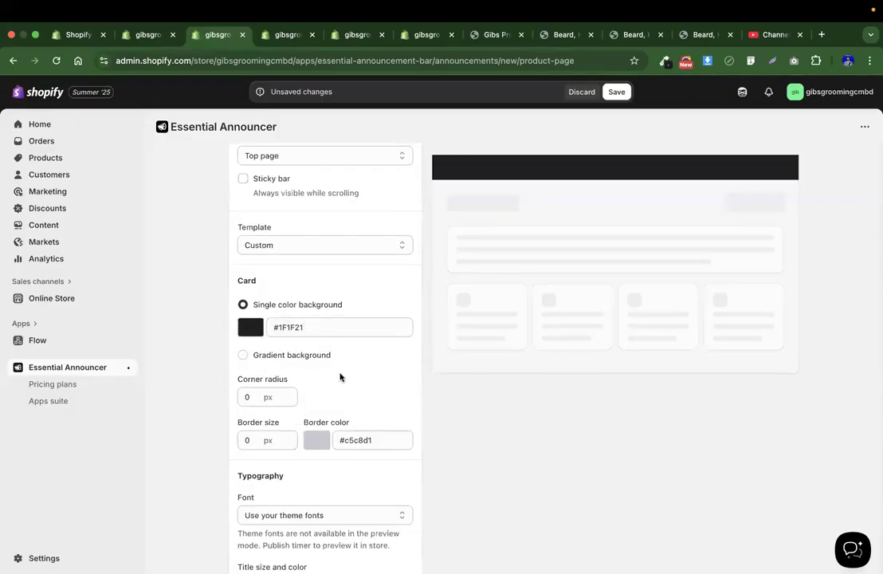
Set the announcement's title color to #f2f2f2 and save the announcement
{"action": "scroll", "coordinate": [341, 377], "scroll_direction": "down", "scroll_amount": 5}
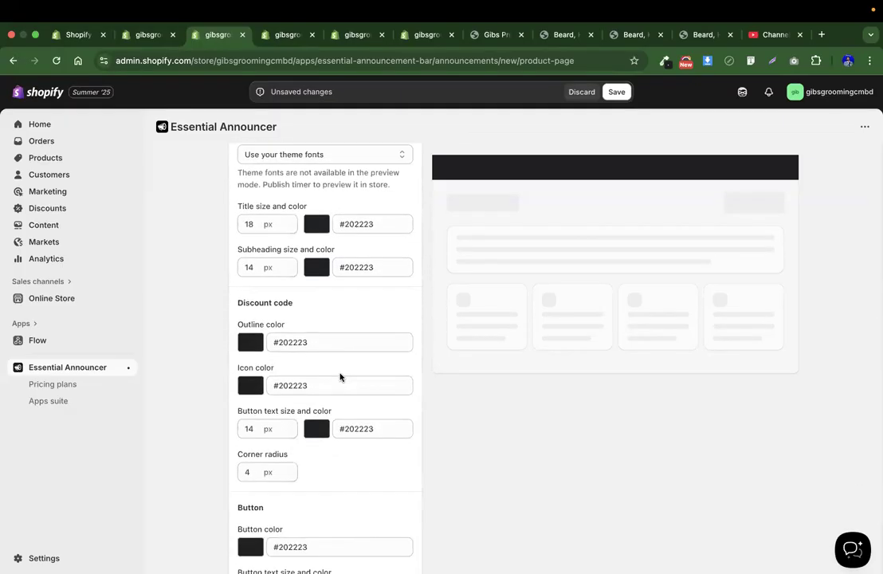
{"action": "scroll", "coordinate": [340, 377], "scroll_direction": "down", "scroll_amount": 3}
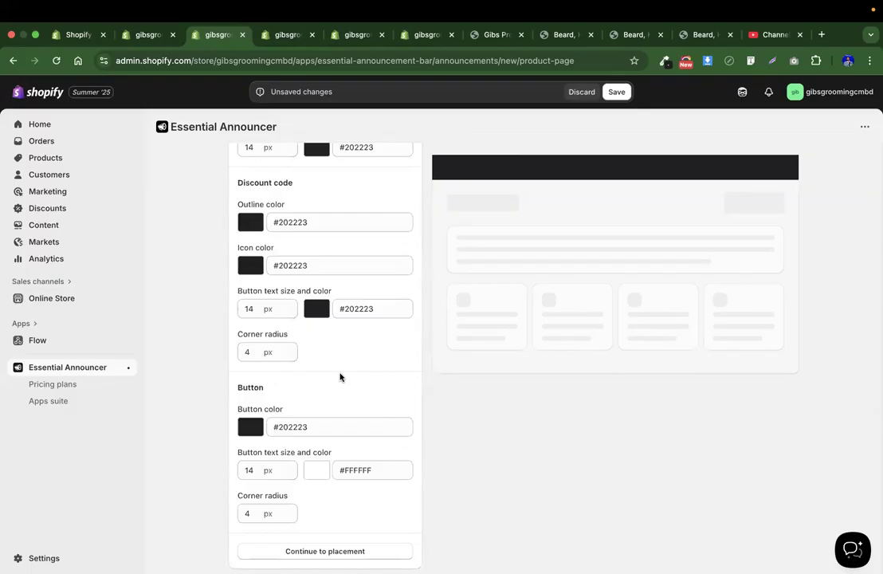
{"action": "scroll", "coordinate": [340, 377], "scroll_direction": "up", "scroll_amount": 5}
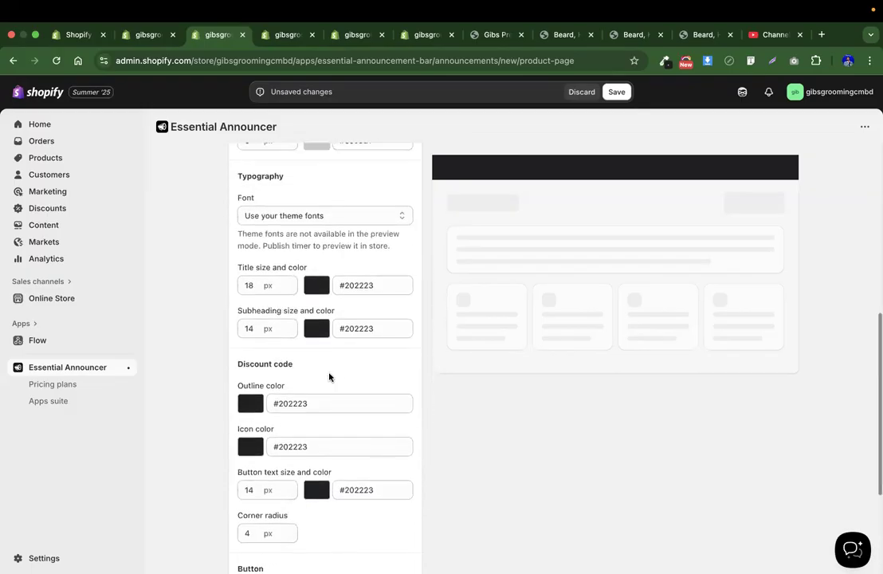
{"action": "scroll", "coordinate": [329, 377], "scroll_direction": "up", "scroll_amount": 2}
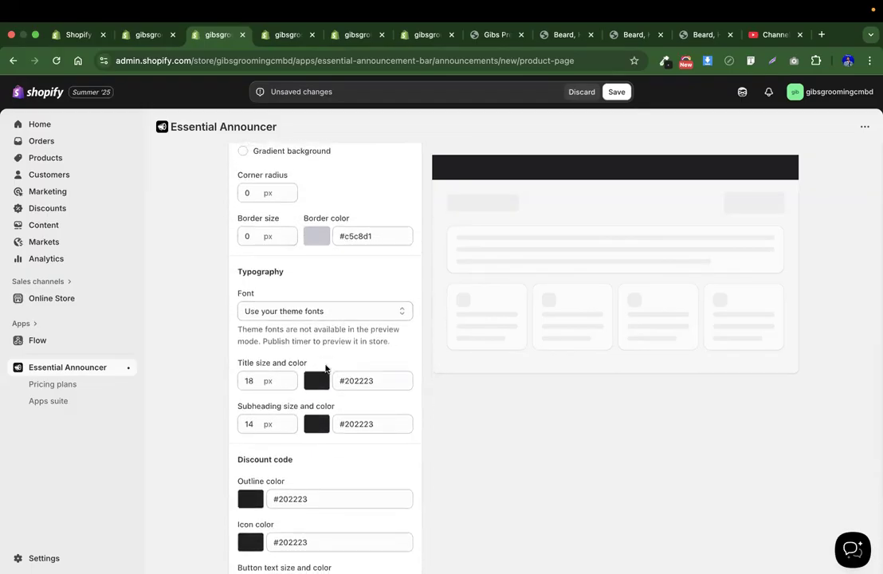
{"action": "left_click", "coordinate": [364, 381]}
{"action": "left_click", "coordinate": [316, 382]}
{"action": "left_click", "coordinate": [366, 451]}
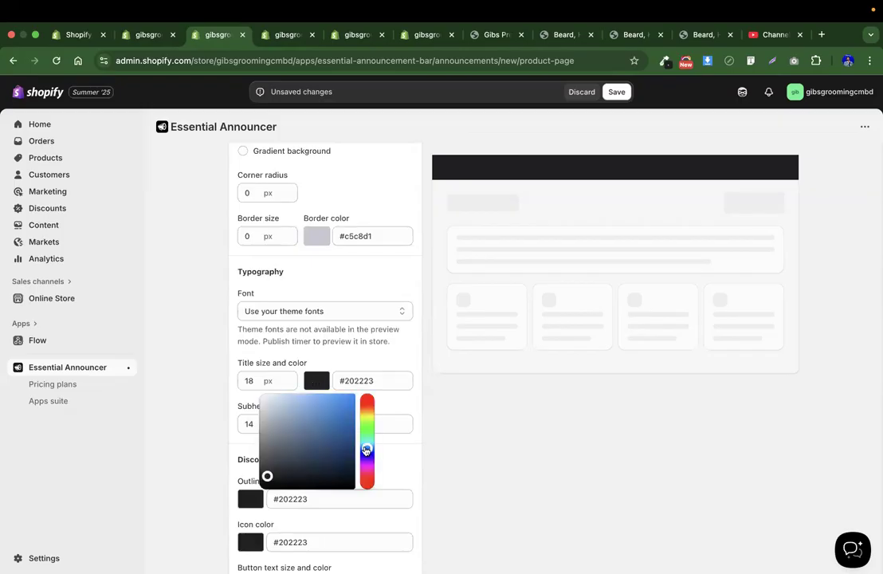
{"action": "left_click_drag", "start_coordinate": [299, 443], "coordinate": [245, 401]}
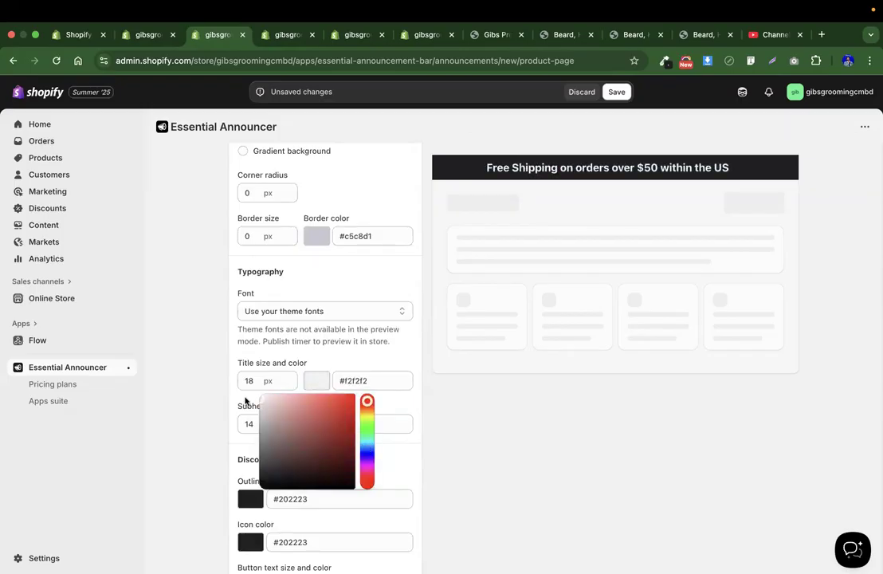
{"action": "left_click", "coordinate": [534, 178]}
{"action": "left_click", "coordinate": [619, 93]}
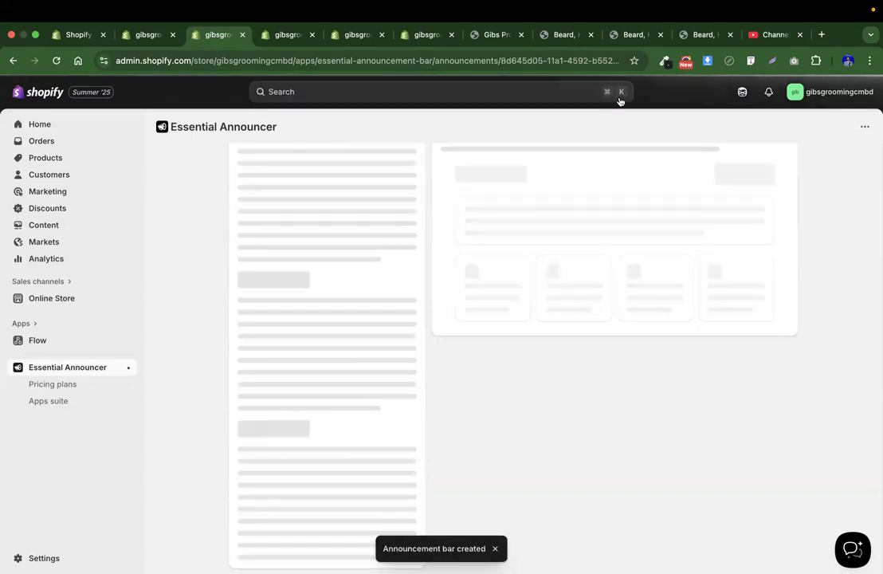
Reload the theme editor's home page preview and compare its announcement bars with the original site's
{"action": "left_click", "coordinate": [563, 32]}
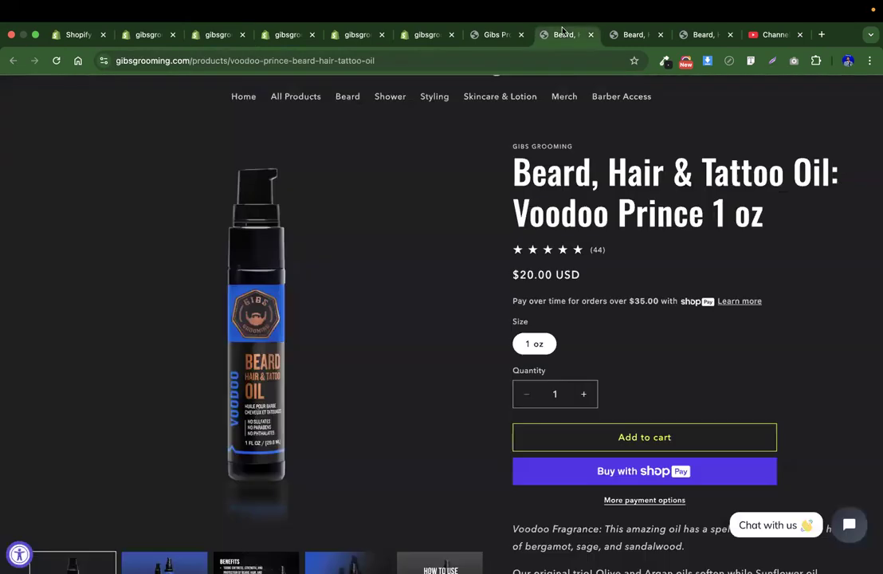
{"action": "left_click", "coordinate": [283, 35]}
{"action": "left_click", "coordinate": [56, 62]}
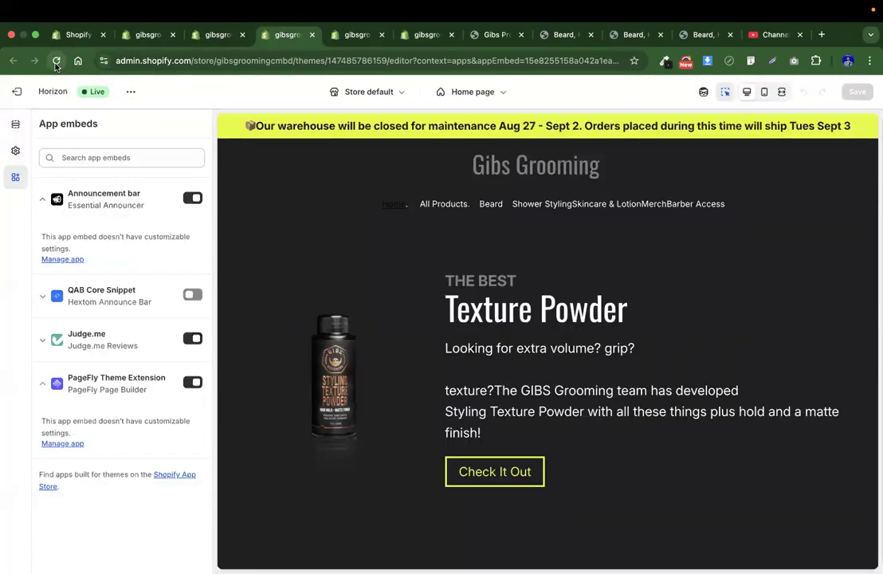
{"action": "left_click", "coordinate": [361, 36]}
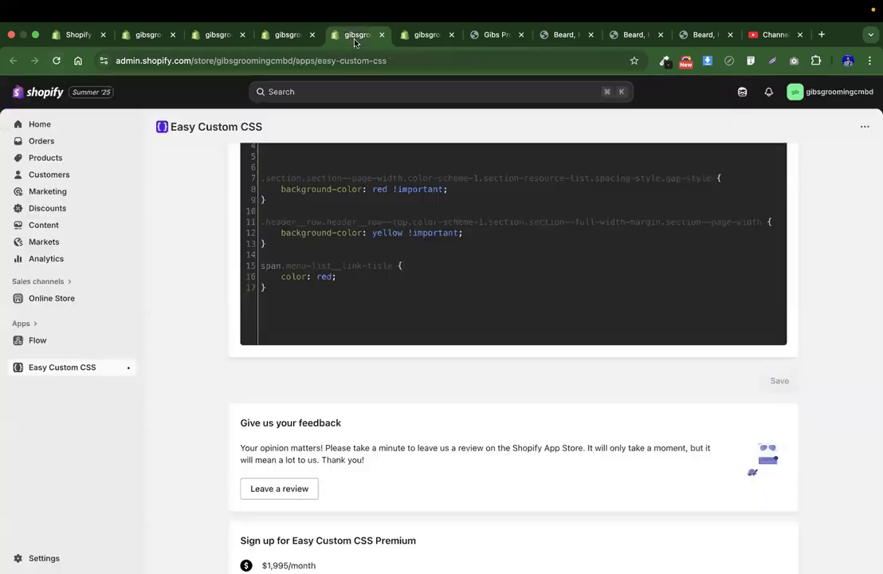
{"action": "left_click", "coordinate": [430, 36]}
{"action": "left_click", "coordinate": [484, 35]}
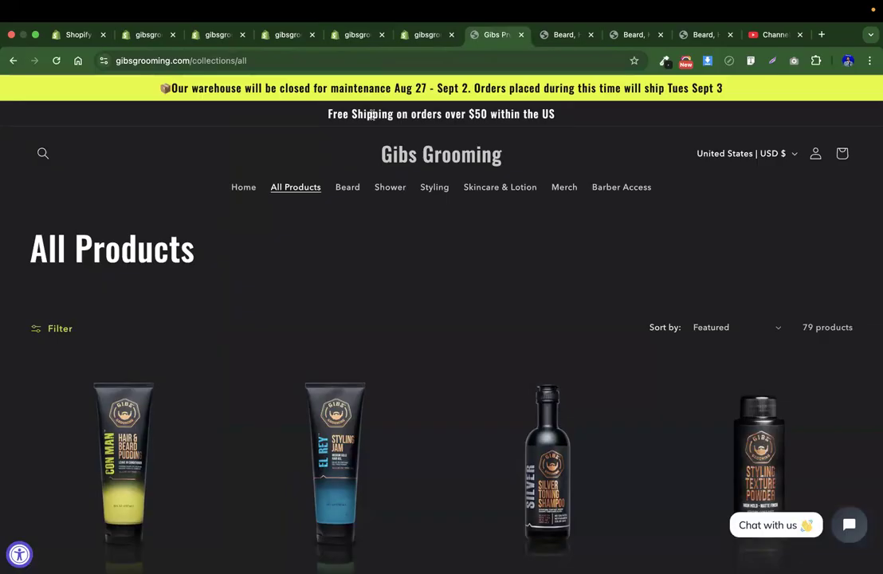
Open the unpublished free shipping announcement in Essential Announcer and publish it
{"action": "left_click", "coordinate": [427, 35]}
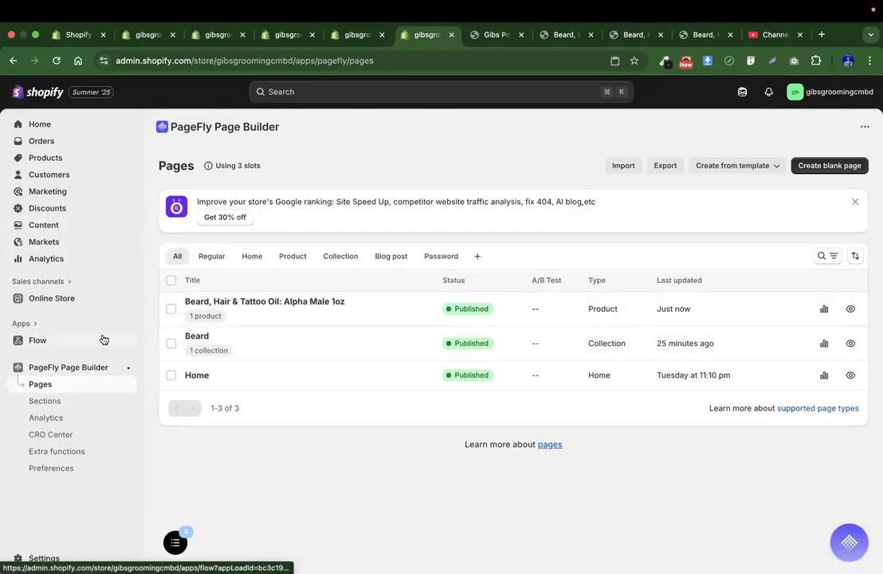
{"action": "left_click", "coordinate": [33, 324]}
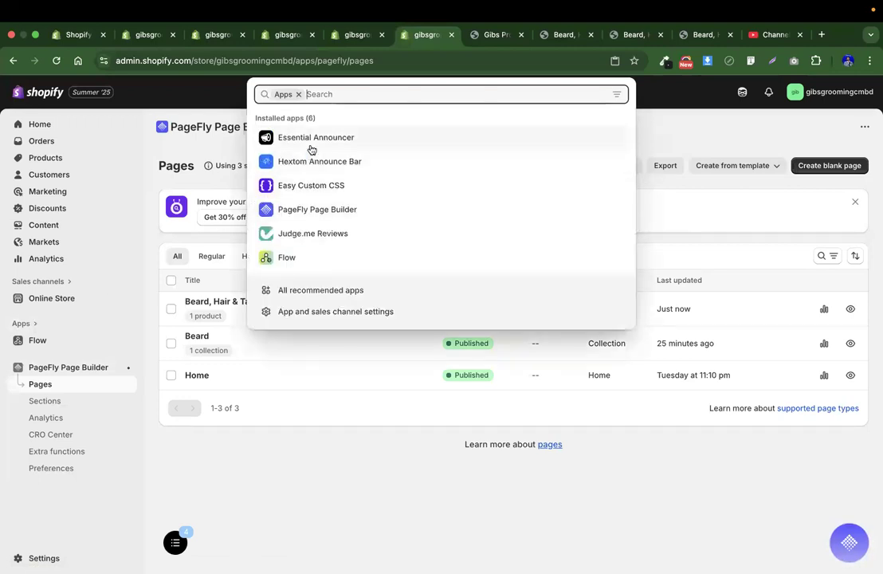
{"action": "left_click", "coordinate": [310, 141]}
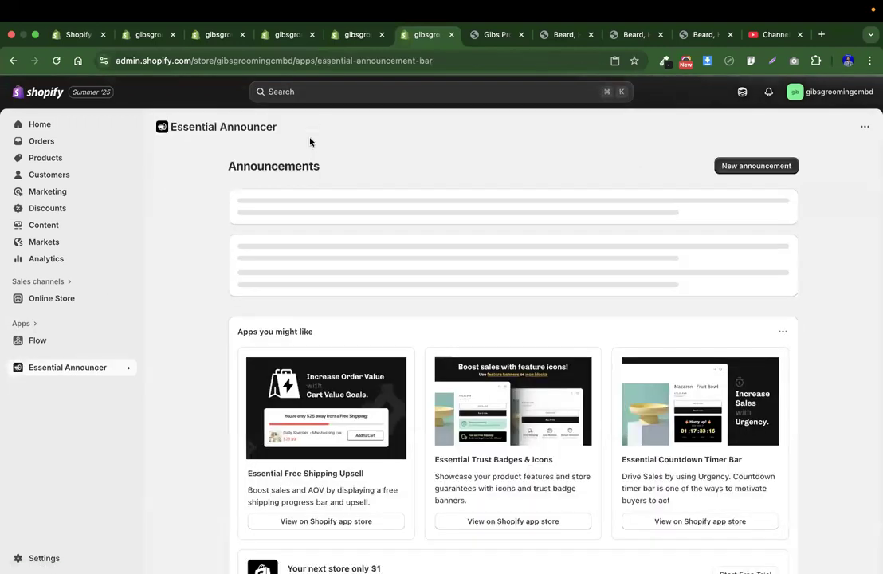
{"action": "scroll", "coordinate": [201, 362], "scroll_direction": "down", "scroll_amount": 3}
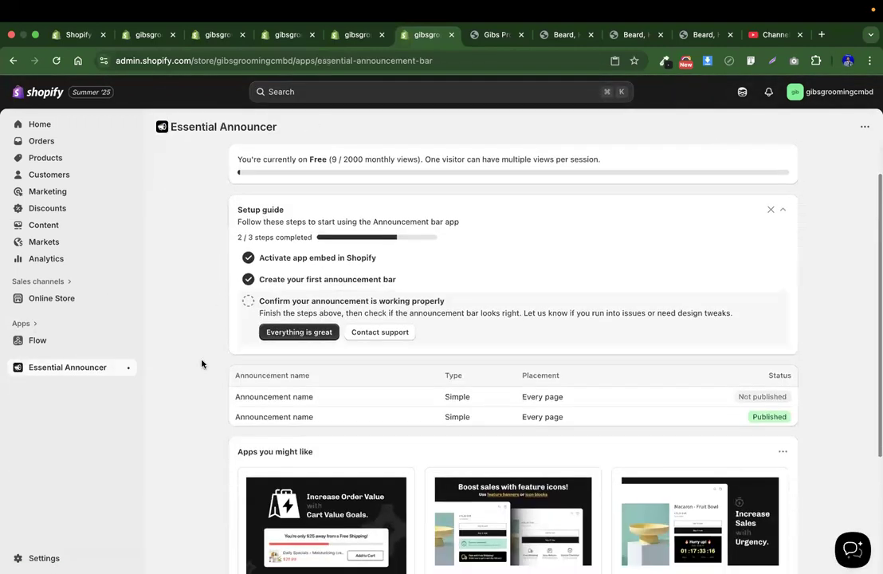
{"action": "left_click", "coordinate": [721, 334]}
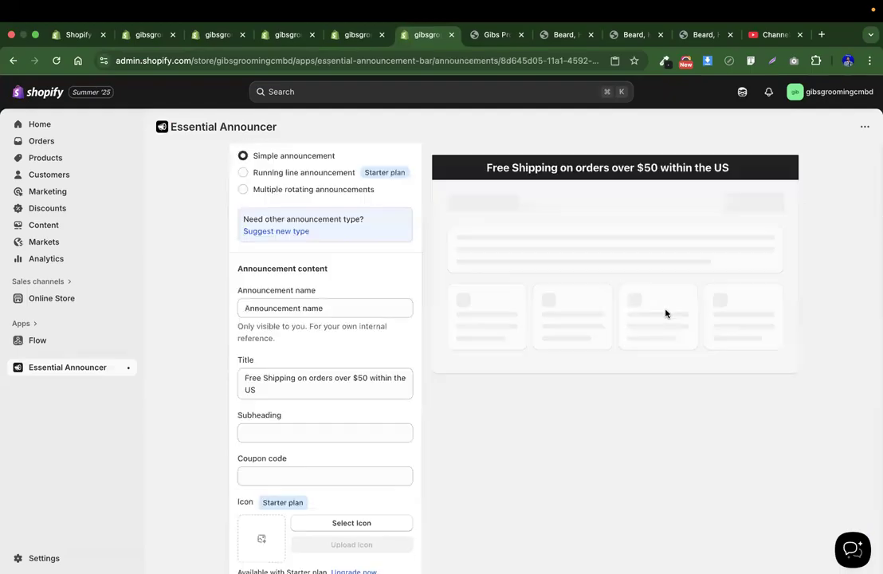
{"action": "scroll", "coordinate": [490, 485], "scroll_direction": "down", "scroll_amount": 5}
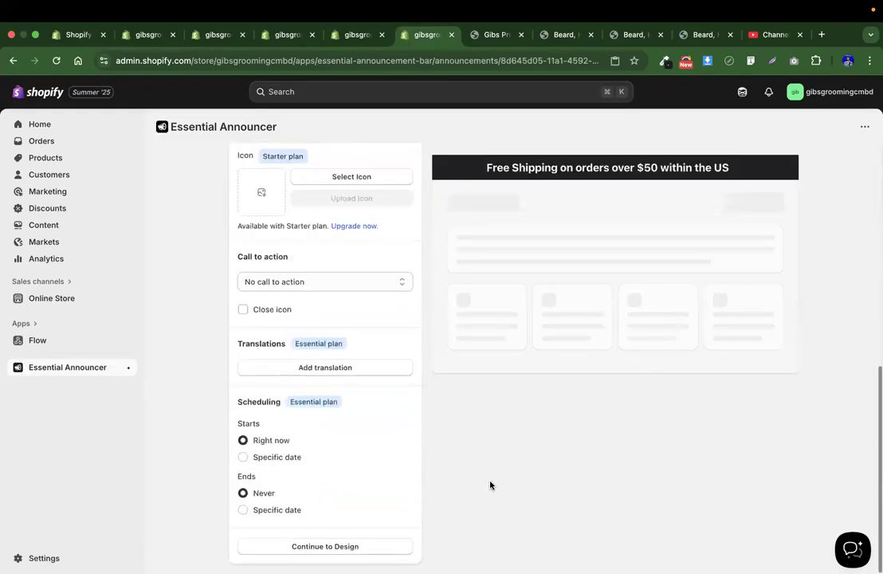
{"action": "scroll", "coordinate": [472, 451], "scroll_direction": "up", "scroll_amount": 6}
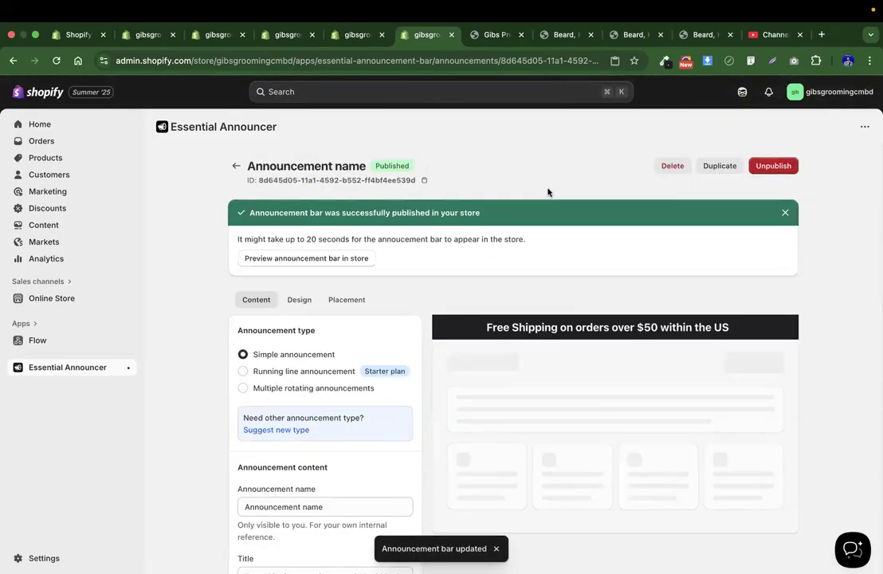
Check the original site's bar order again and reload the theme editor preview to examine both bars
{"action": "left_click", "coordinate": [496, 34]}
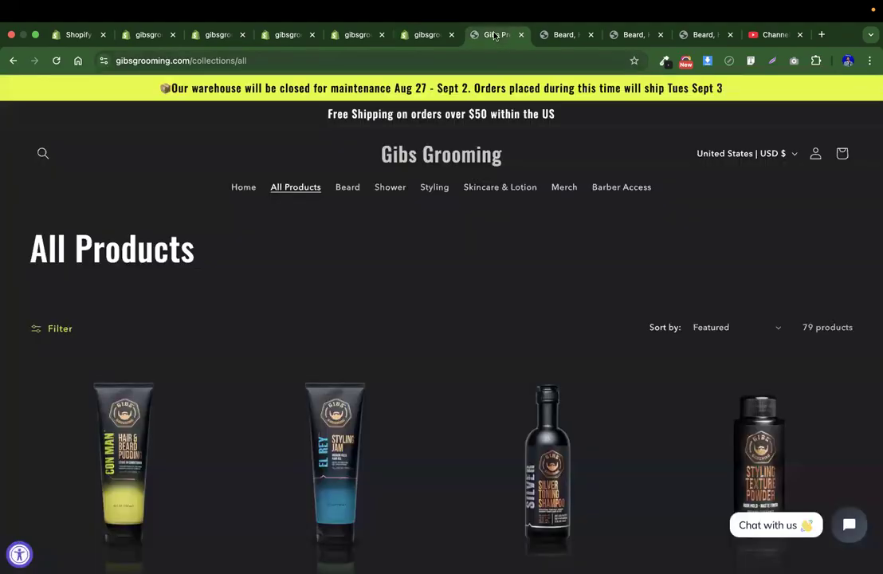
{"action": "left_click", "coordinate": [351, 33]}
{"action": "left_click", "coordinate": [267, 36]}
{"action": "left_click", "coordinate": [55, 62]}
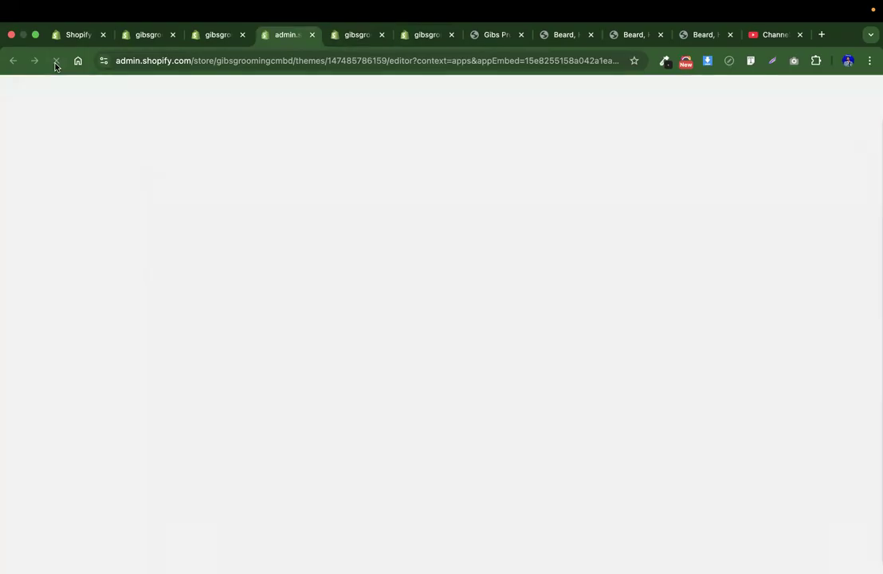
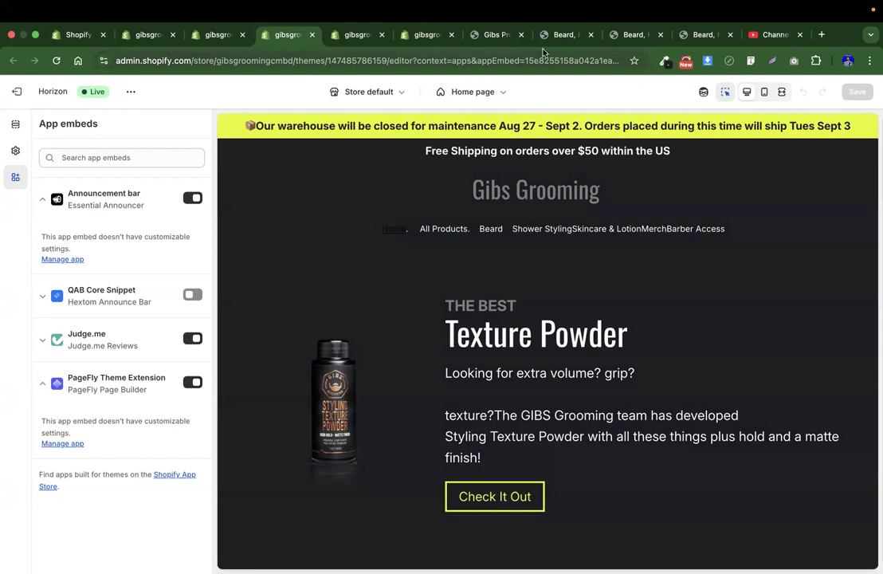
Review the original Voodoo Prince 1 oz product page down to its reviews and close its tab
{"action": "key", "text": "super+8"}
{"action": "scroll", "coordinate": [437, 187], "scroll_direction": "up", "scroll_amount": 2}
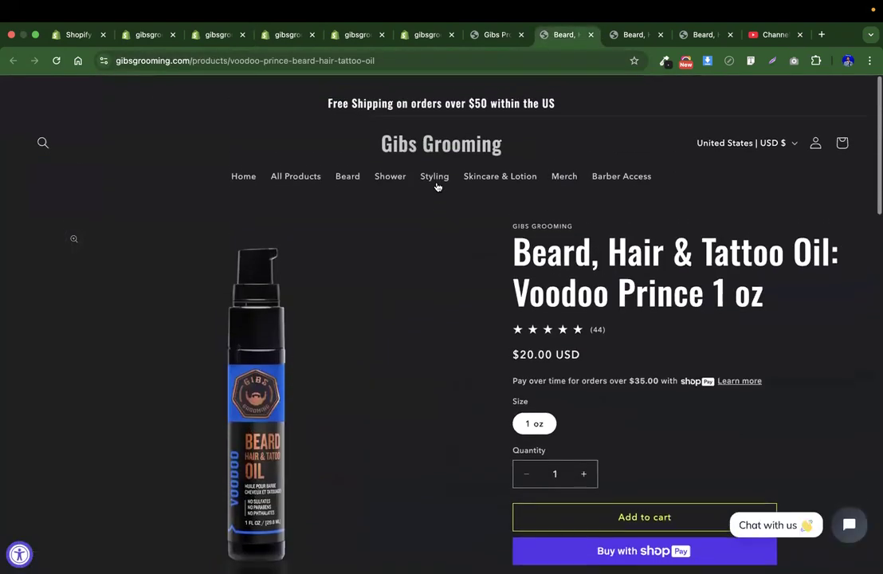
{"action": "scroll", "coordinate": [437, 185], "scroll_direction": "down", "scroll_amount": 1}
{"action": "scroll", "coordinate": [263, 477], "scroll_direction": "down", "scroll_amount": 15}
{"action": "scroll", "coordinate": [263, 477], "scroll_direction": "down", "scroll_amount": 3}
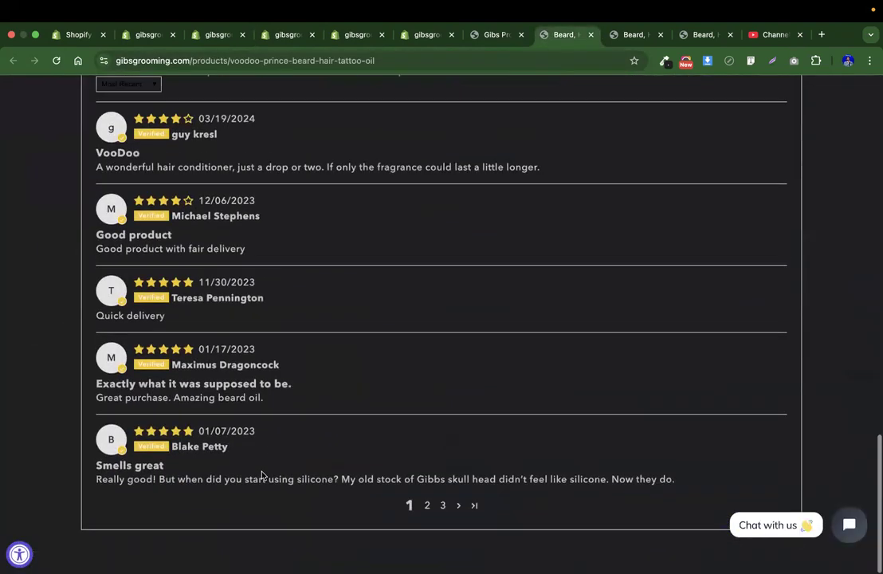
{"action": "scroll", "coordinate": [263, 477], "scroll_direction": "up", "scroll_amount": 15}
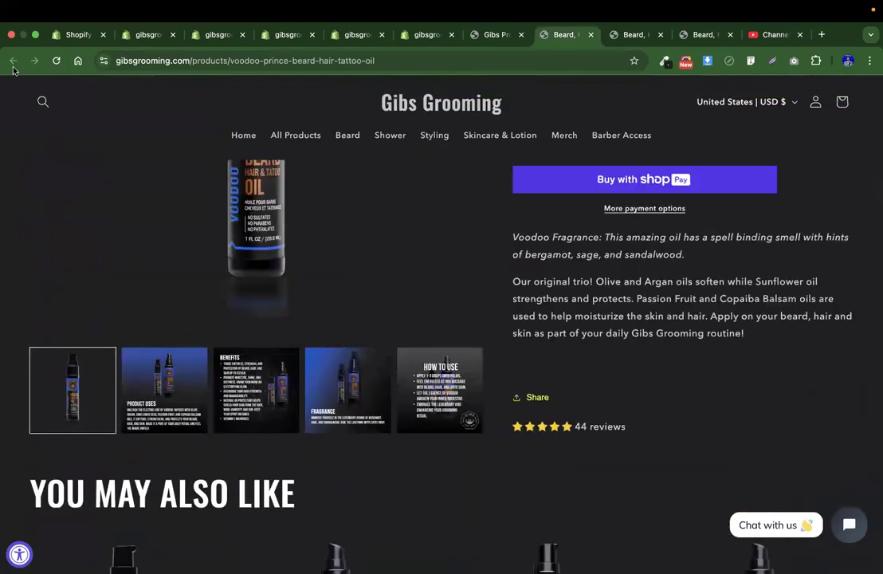
{"action": "left_click", "coordinate": [590, 34]}
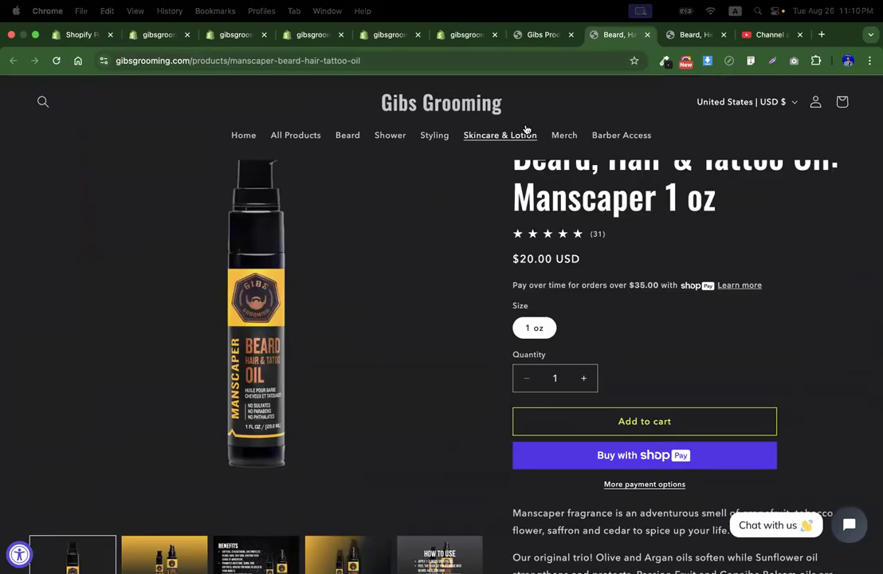
Switch to Upwork and send "thanks" in the unread "Create a page for our resource library" client conversation
{"action": "key", "text": "ctrl+Left"}
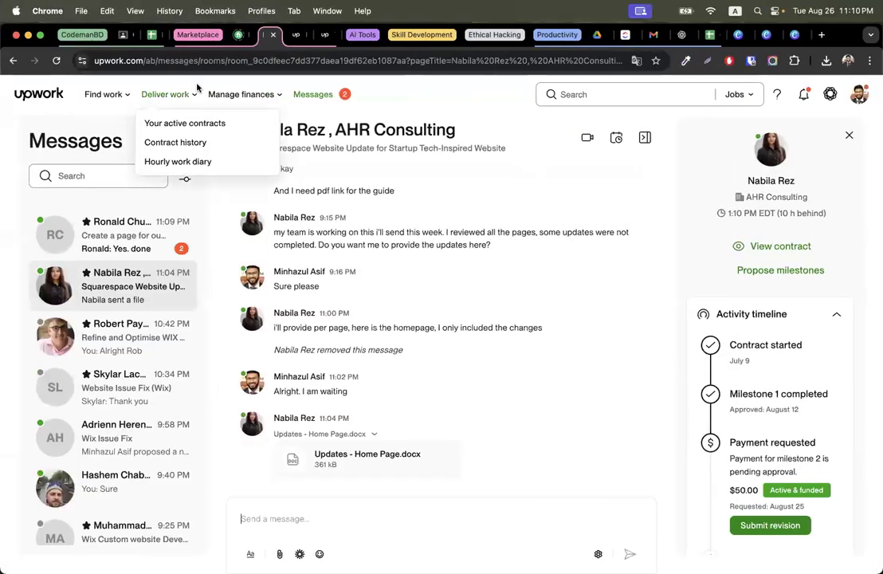
{"action": "left_click", "coordinate": [102, 247]}
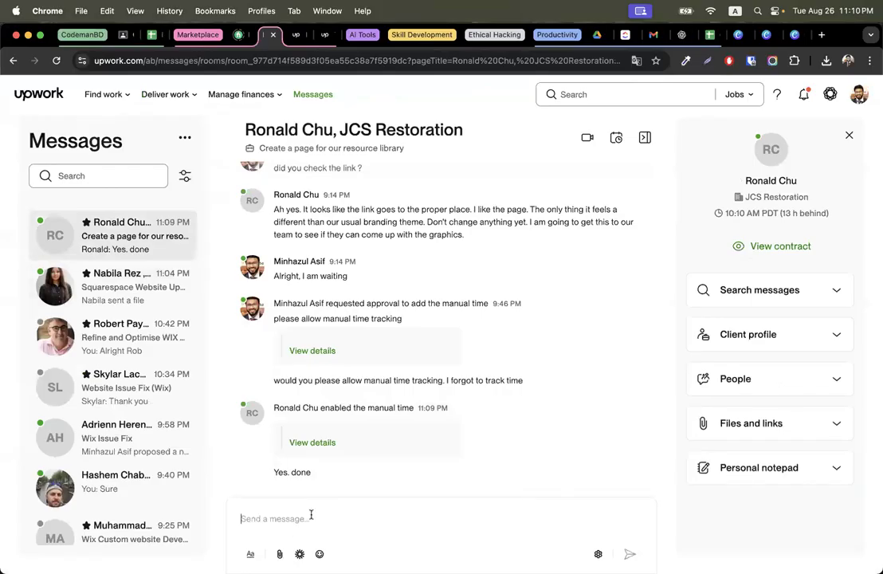
{"action": "type", "text": "thanks"}
{"action": "key", "text": "Return"}
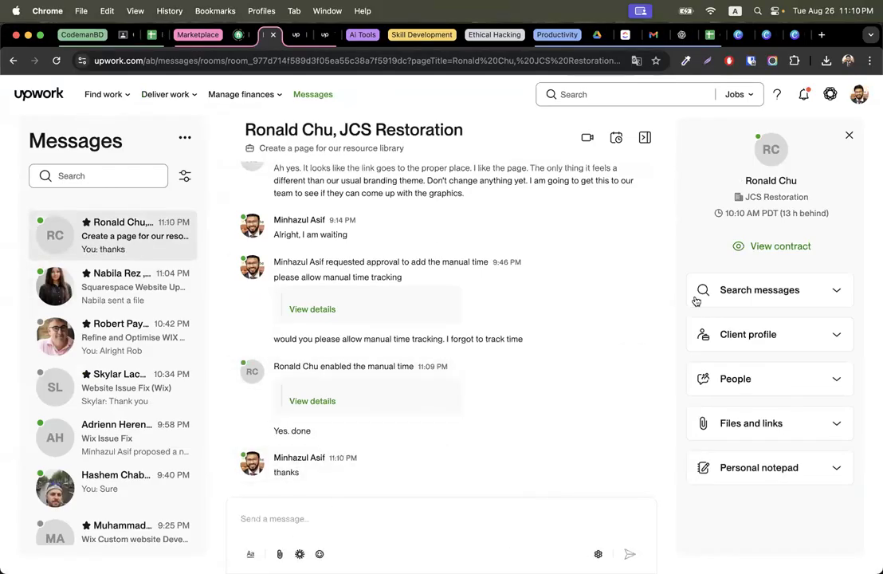
Open the contract for "Create a page for our resource library" and start a manual time entry
{"action": "left_click", "coordinate": [765, 245]}
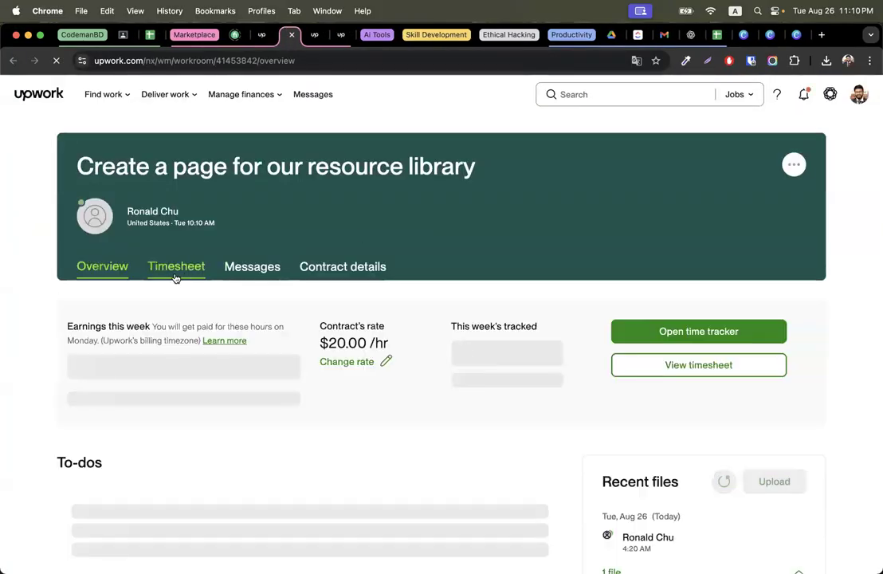
{"action": "left_click", "coordinate": [175, 276]}
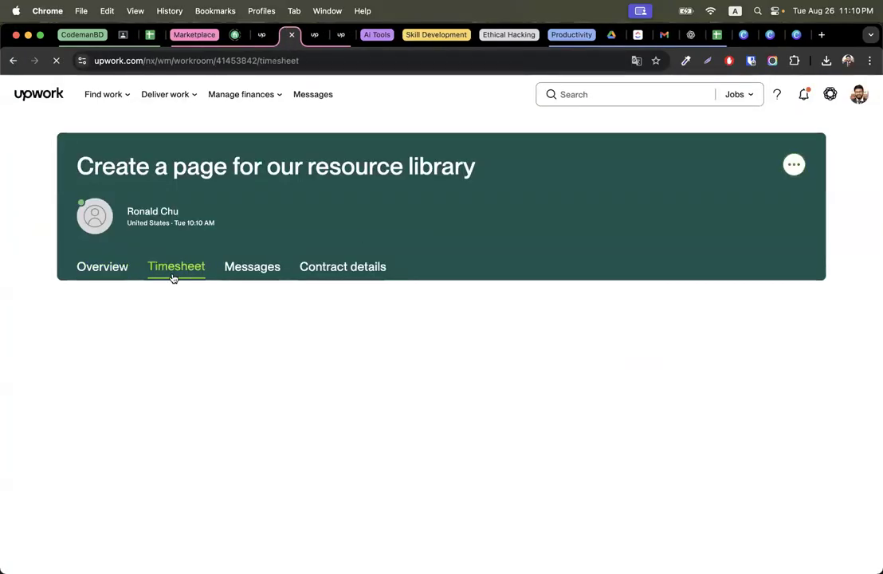
{"action": "left_click", "coordinate": [106, 274]}
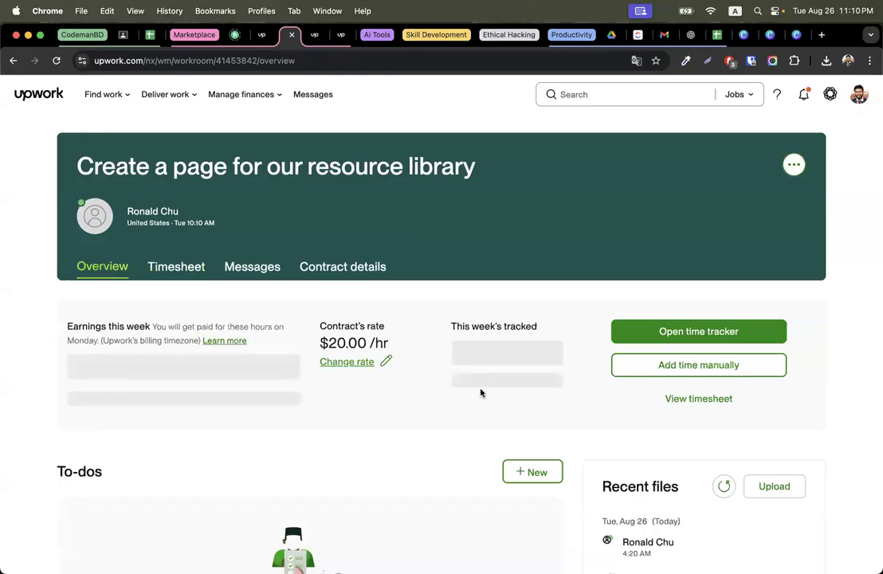
{"action": "left_click", "coordinate": [675, 366]}
Set the manual time entry to Mon, Aug 25, 2025, from 1:00 AM to 6:00 AM
{"action": "left_click", "coordinate": [325, 209]}
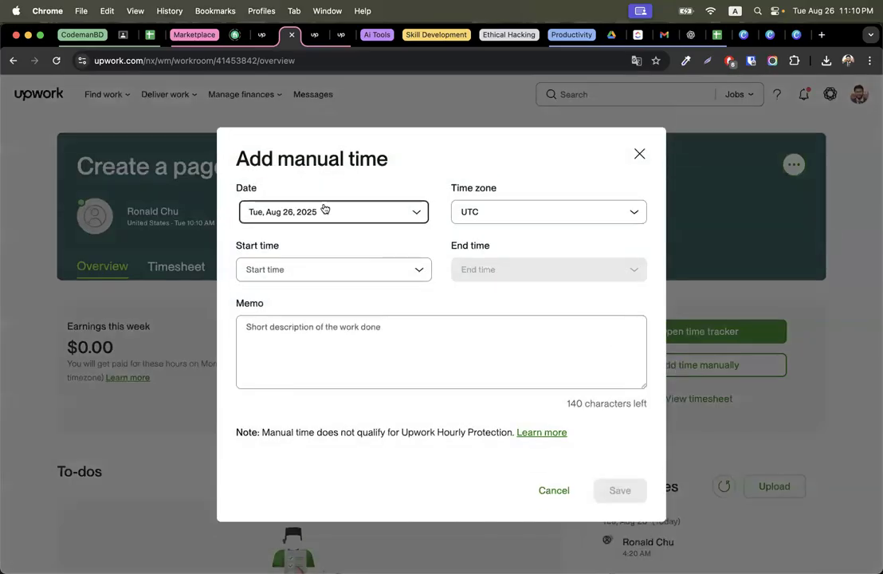
{"action": "left_click", "coordinate": [301, 244]}
{"action": "left_click", "coordinate": [360, 273]}
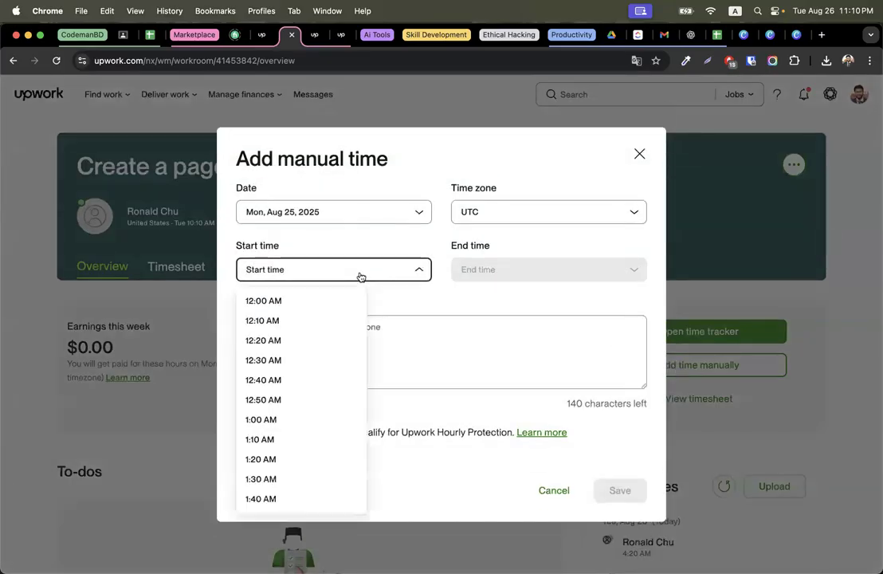
{"action": "left_click", "coordinate": [283, 419]}
{"action": "left_click", "coordinate": [522, 250]}
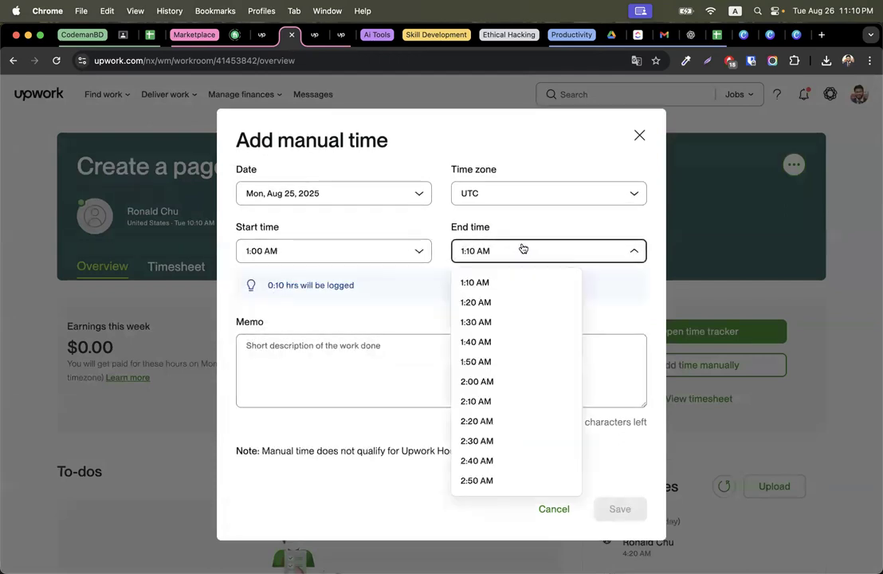
{"action": "scroll", "coordinate": [487, 456], "scroll_direction": "down", "scroll_amount": 5}
{"action": "scroll", "coordinate": [492, 398], "scroll_direction": "down", "scroll_amount": 2}
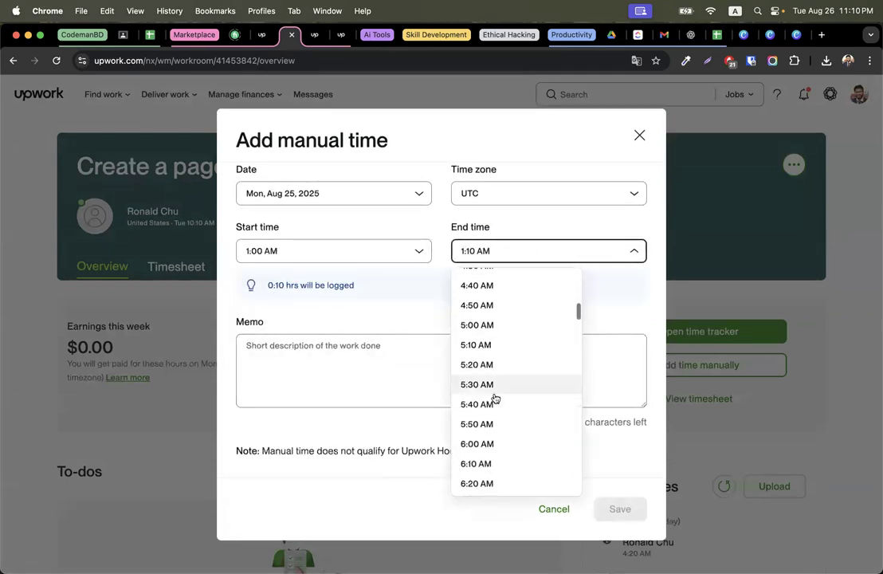
{"action": "scroll", "coordinate": [494, 398], "scroll_direction": "down", "scroll_amount": 3}
{"action": "scroll", "coordinate": [491, 318], "scroll_direction": "up", "scroll_amount": 1}
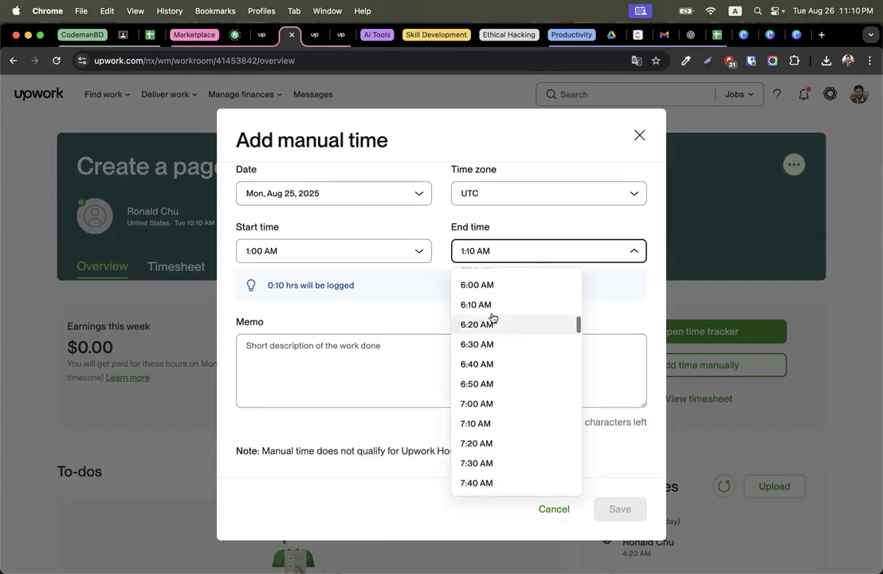
{"action": "left_click", "coordinate": [488, 298]}
Enter "Resource page design" as the memo and save the manual time entry
{"action": "left_click", "coordinate": [382, 362]}
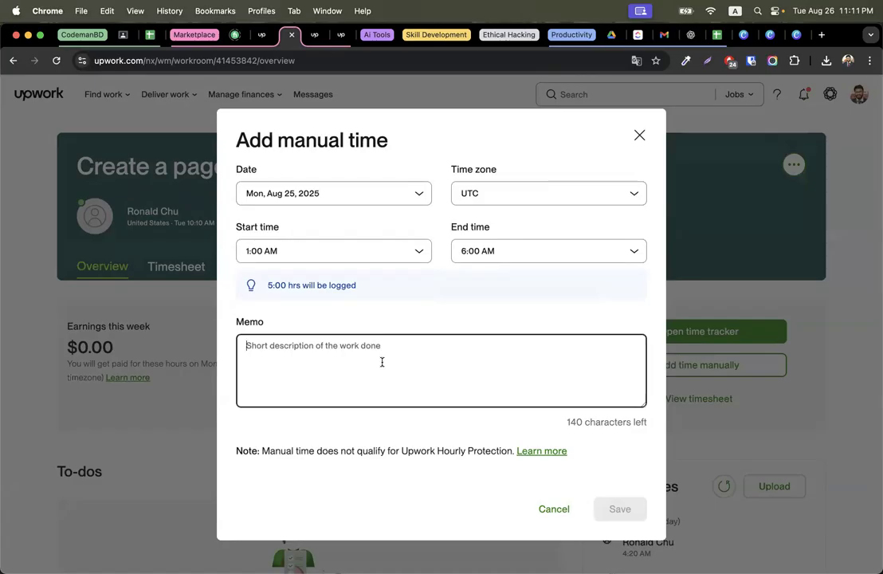
{"action": "type", "text": "Resource"}
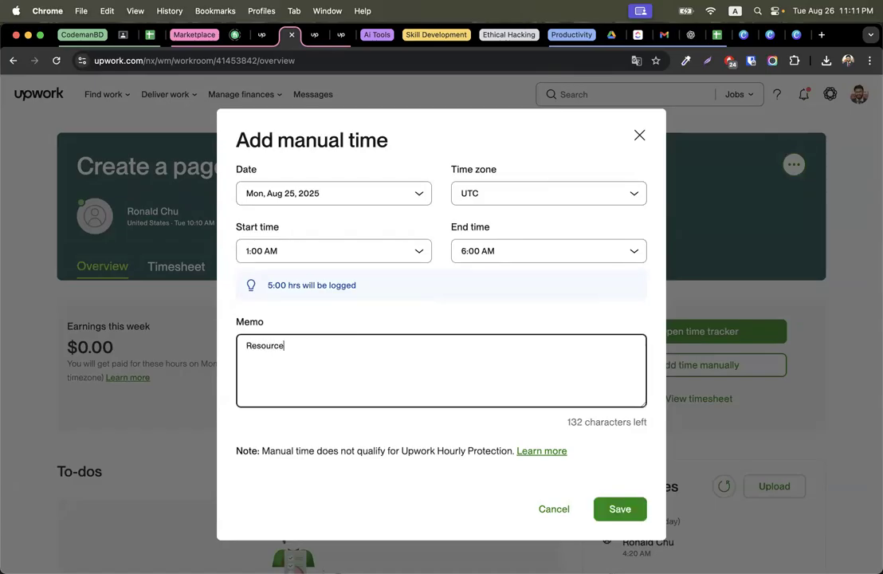
{"action": "type", "text": " page design"}
{"action": "left_click", "coordinate": [626, 511]}
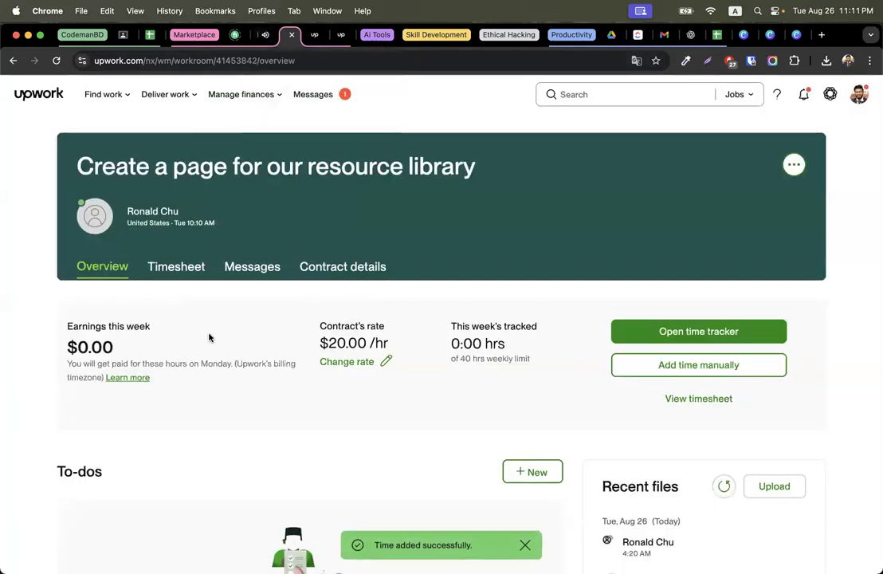
Return to the resource library client conversation and send "I am waiting for your feedback"
{"action": "left_click", "coordinate": [258, 36]}
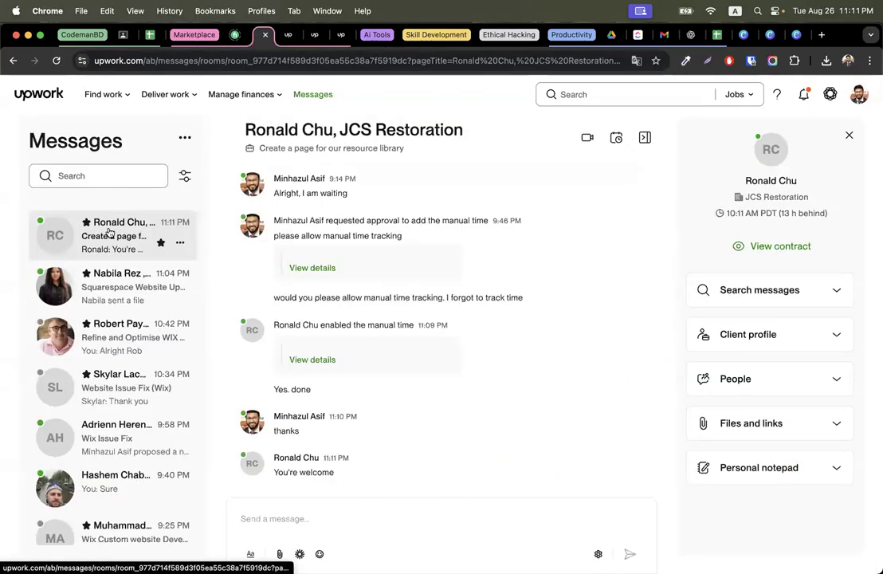
{"action": "type", "text": "I am waiting"}
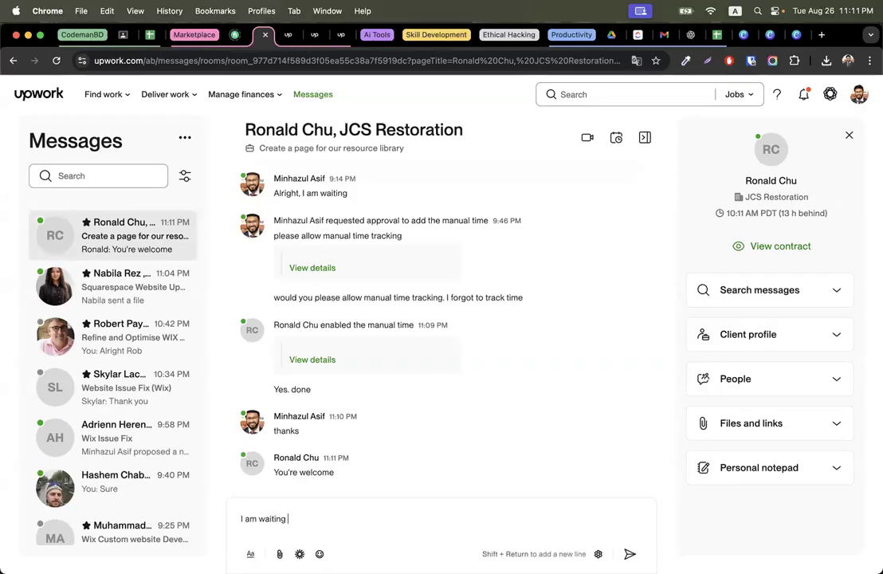
{"action": "type", "text": " for your feedback"}
{"action": "key", "text": "Return"}
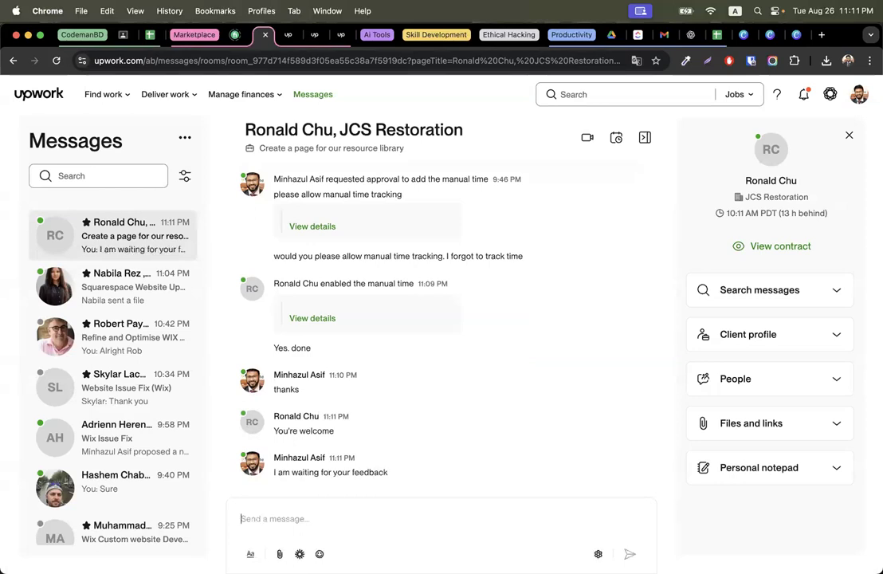
Look through the recent Squarespace, Wix SEO and Website Issue Fix (Wix) client conversations for anything needing a reply
{"action": "left_click", "coordinate": [119, 276]}
{"action": "left_click", "coordinate": [118, 333]}
{"action": "left_click", "coordinate": [112, 385]}
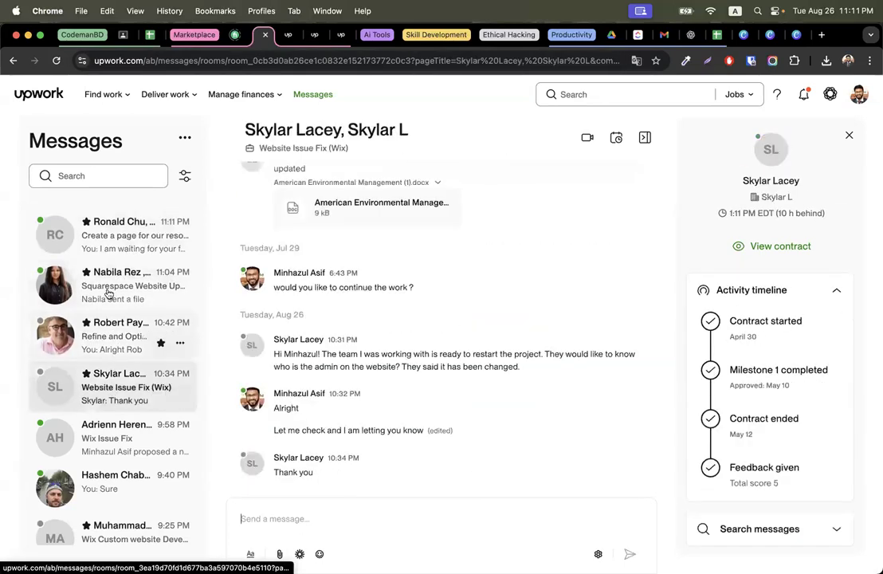
{"action": "left_click", "coordinate": [108, 236]}
{"action": "left_click", "coordinate": [94, 286]}
{"action": "left_click", "coordinate": [96, 335]}
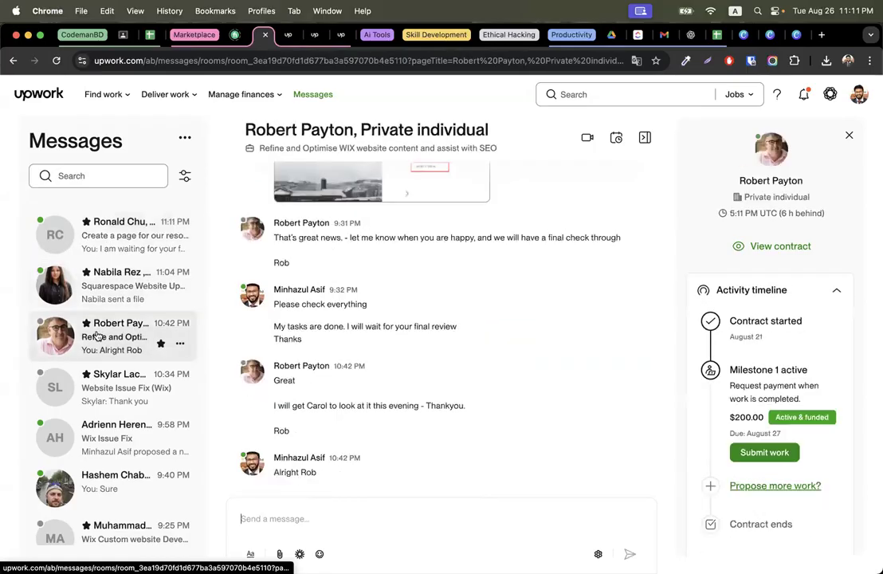
{"action": "left_click", "coordinate": [98, 388]}
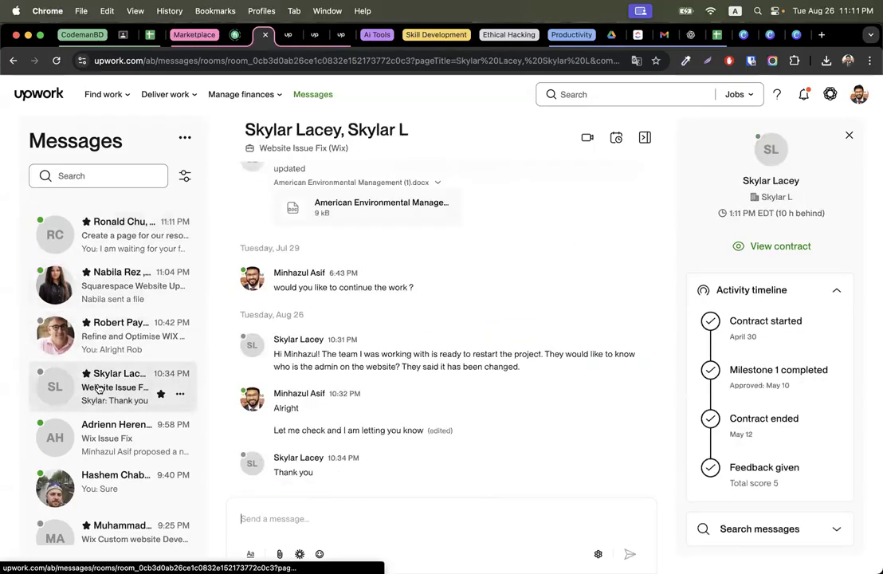
Close the surplus Upwork tabs beside the contract overview and return to the messages page
{"action": "left_click", "coordinate": [317, 35]}
{"action": "left_click", "coordinate": [317, 35]}
{"action": "left_click", "coordinate": [318, 35]}
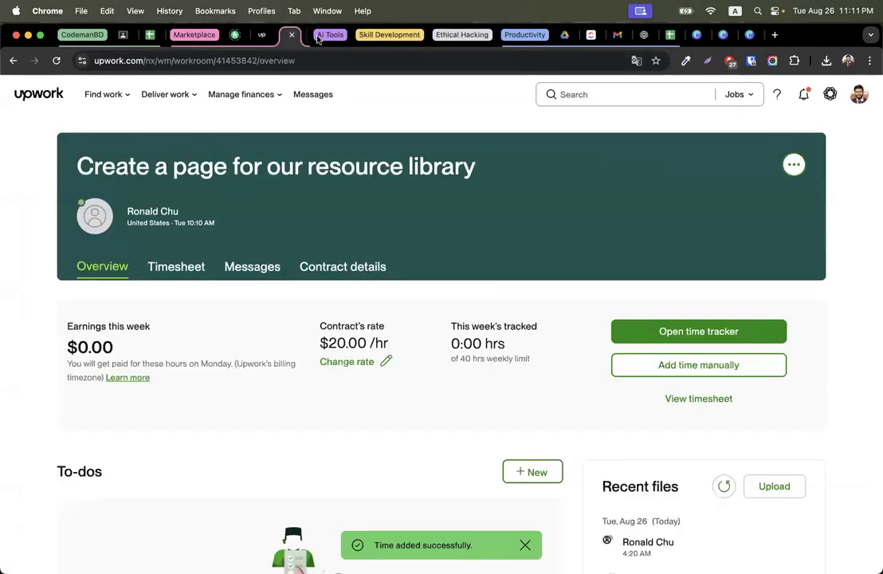
{"action": "left_click", "coordinate": [265, 35]}
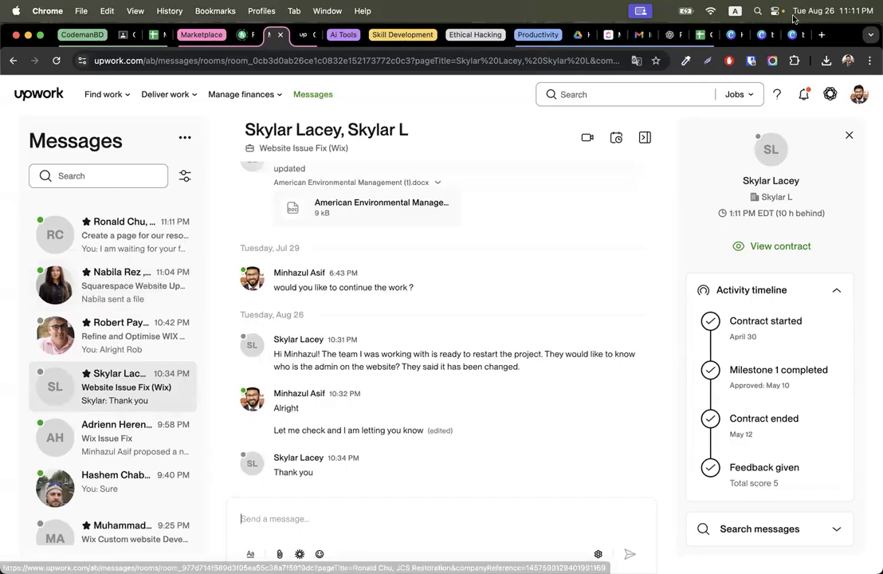
Open the freelancer's own Upwork profile and examine its total earnings, consultations and portfolio sections
{"action": "left_click", "coordinate": [858, 95]}
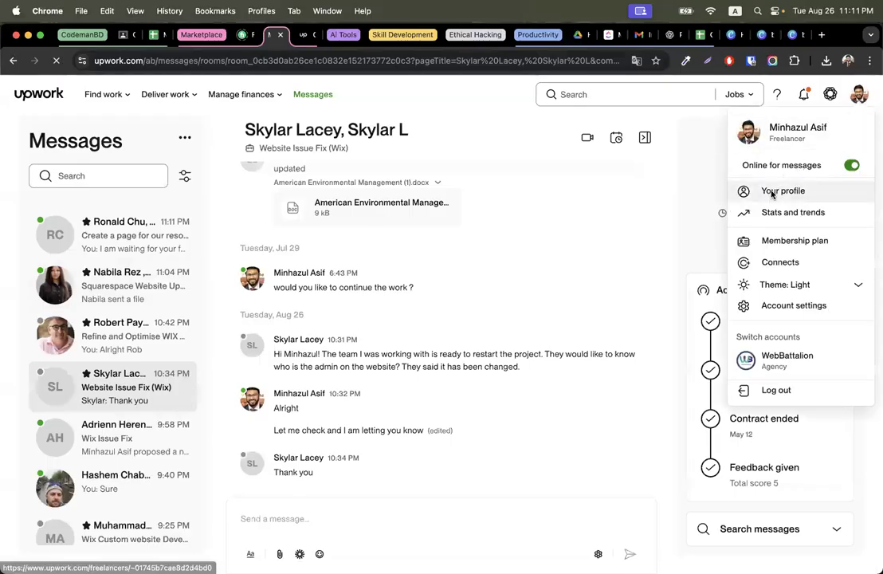
{"action": "left_click", "coordinate": [765, 191]}
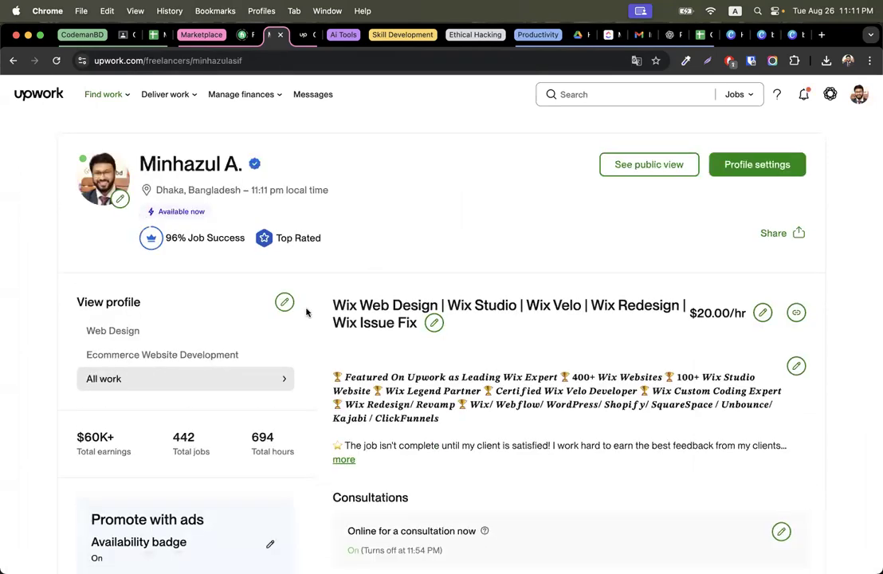
{"action": "scroll", "coordinate": [306, 311], "scroll_direction": "down", "scroll_amount": 3}
{"action": "left_click_drag", "start_coordinate": [74, 330], "coordinate": [133, 333]}
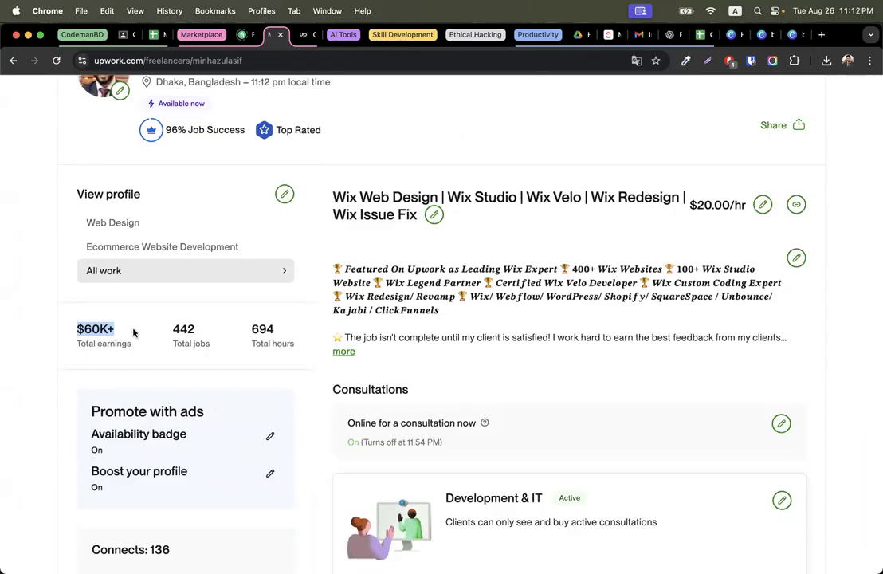
{"action": "scroll", "coordinate": [493, 325], "scroll_direction": "up", "scroll_amount": 3}
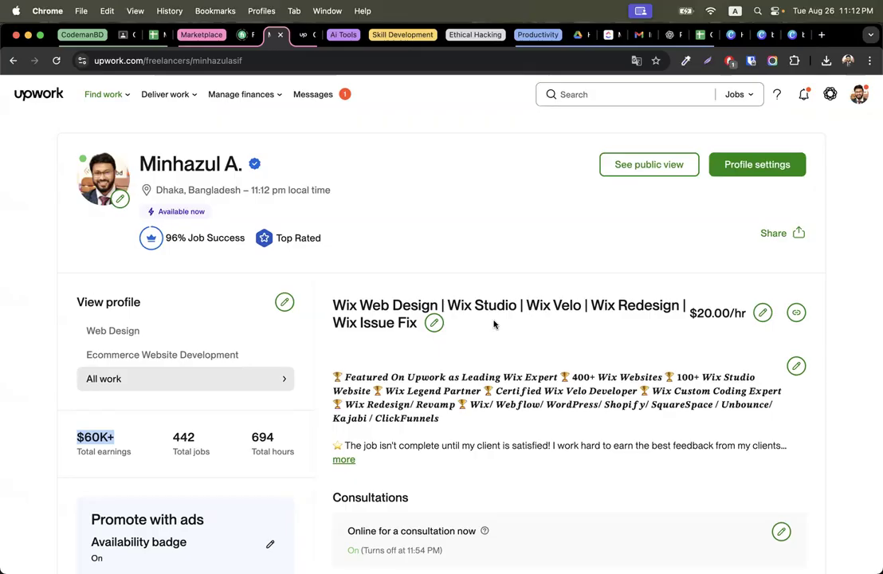
{"action": "scroll", "coordinate": [457, 275], "scroll_direction": "down", "scroll_amount": 15}
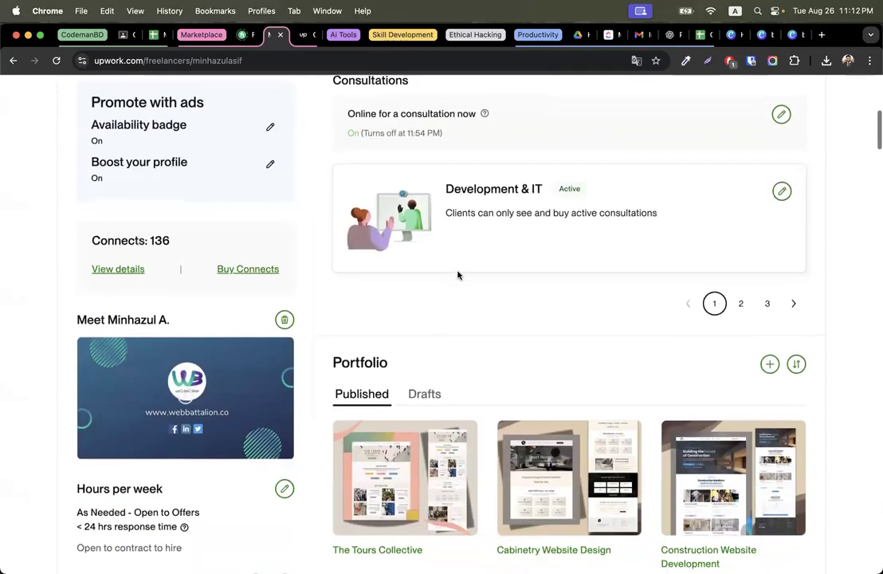
{"action": "scroll", "coordinate": [457, 275], "scroll_direction": "up", "scroll_amount": 15}
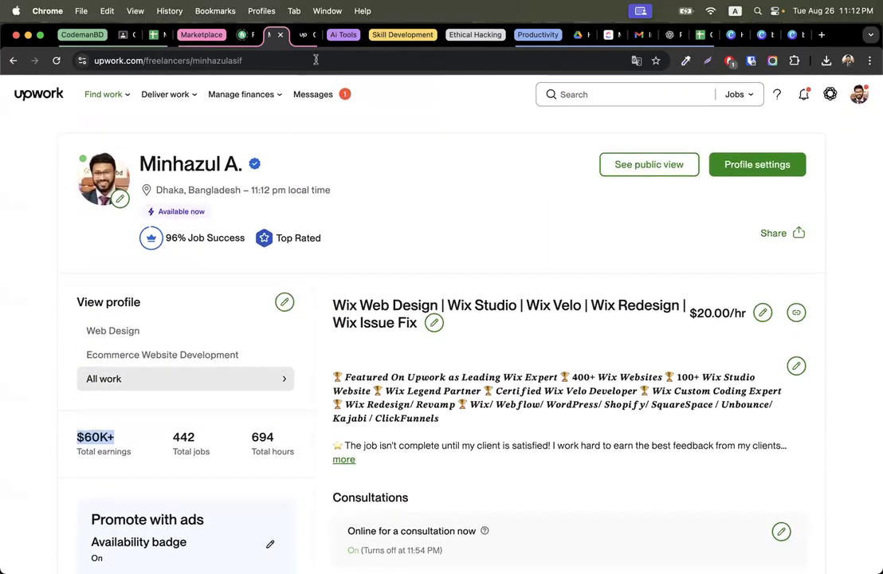
Open the unread "Wix Property Listing (Dynamic CMS)" client conversation in the messages and reply "alright"
{"action": "left_click", "coordinate": [316, 96]}
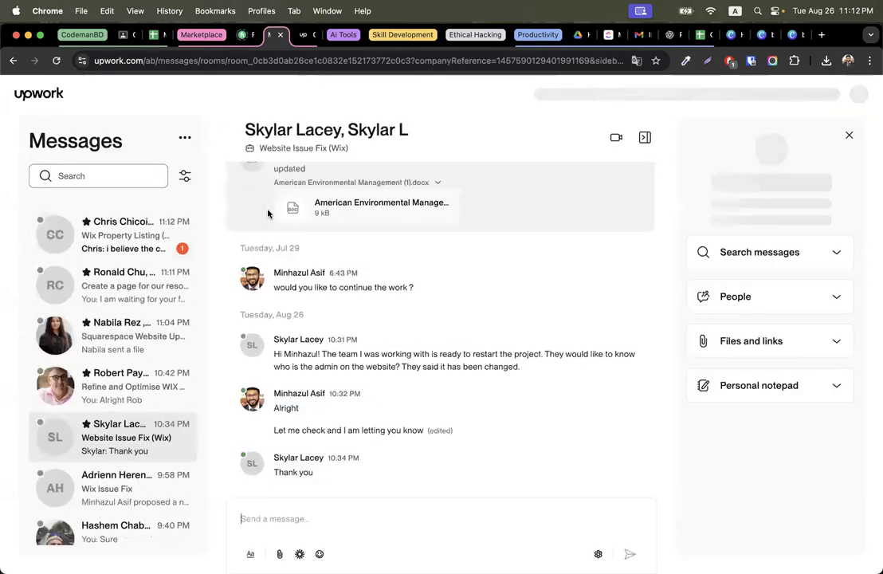
{"action": "left_click", "coordinate": [126, 240]}
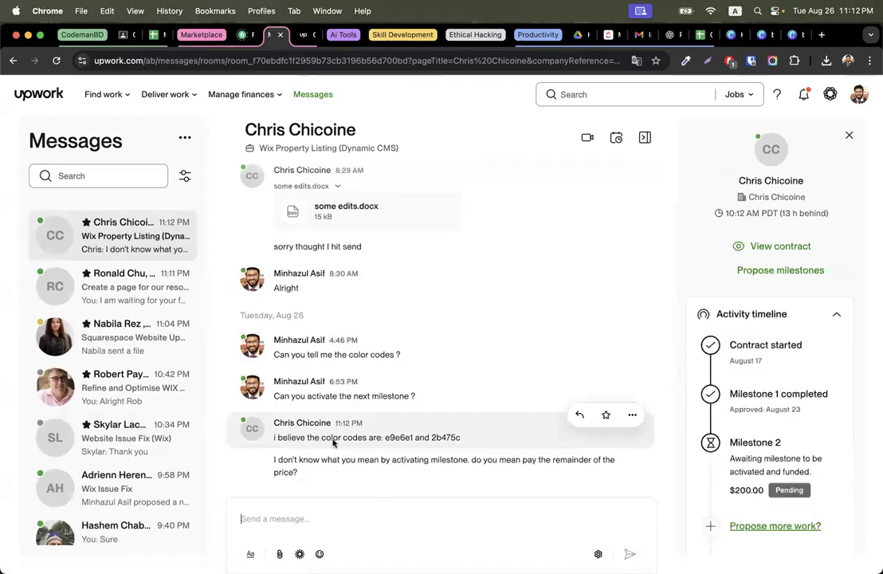
{"action": "left_click", "coordinate": [250, 519]}
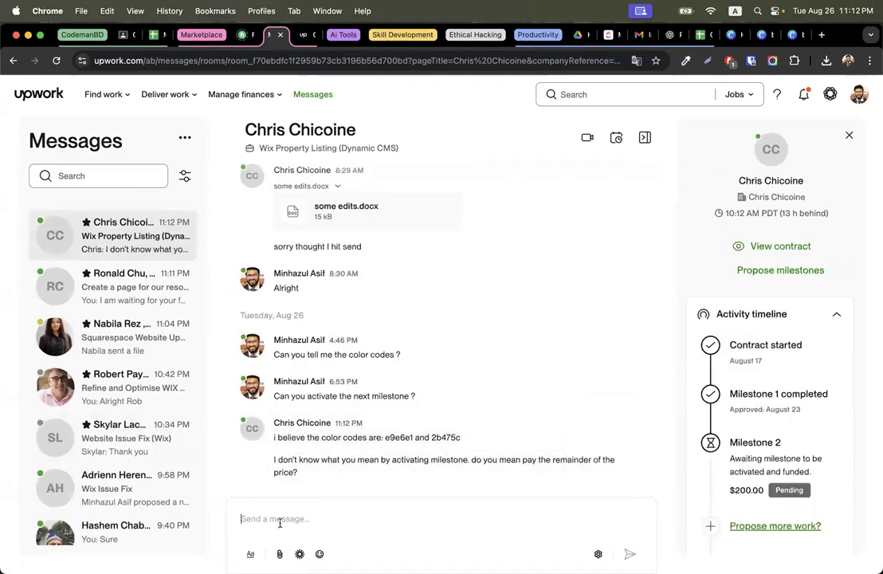
{"action": "type", "text": "alright"}
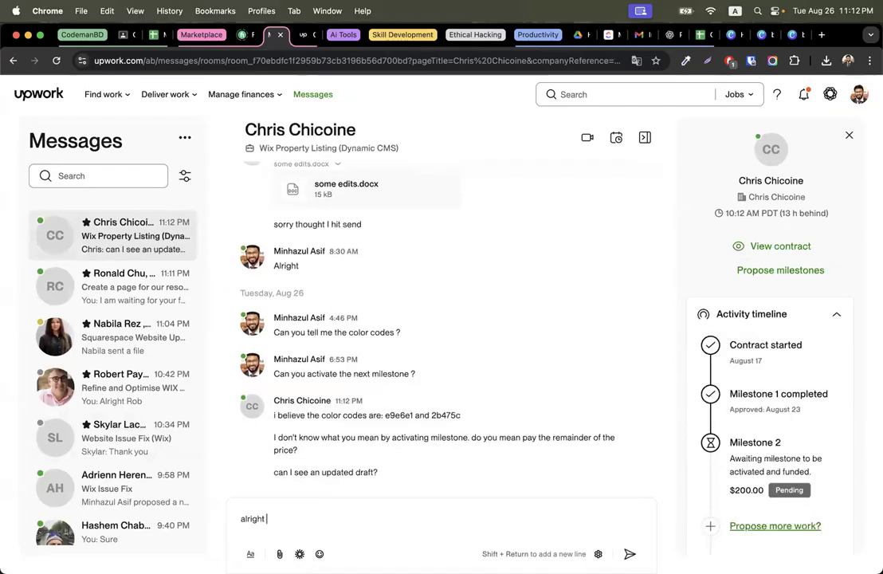
{"action": "key", "text": "Return"}
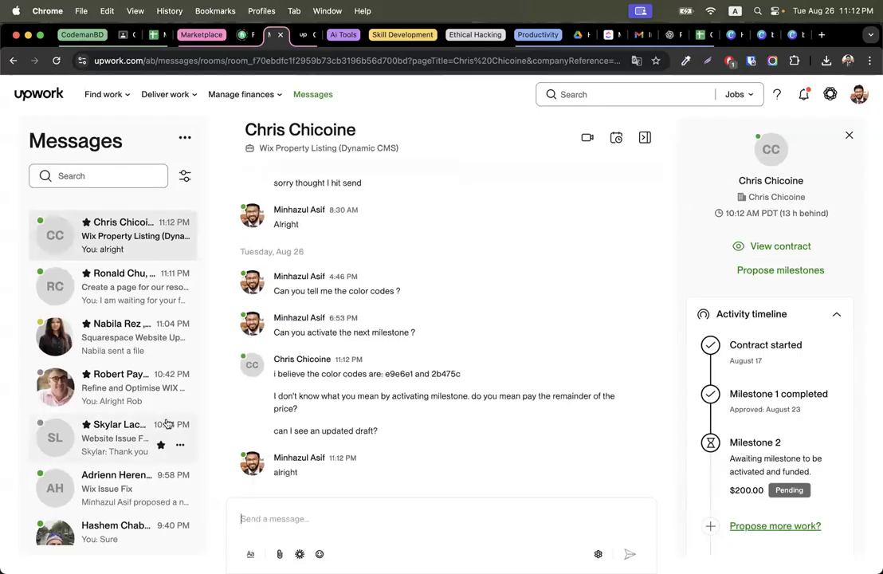
Go through the recent client conversations and reply "Alright" to the unread "Create a page for our resource library" message
{"action": "left_click", "coordinate": [108, 322]}
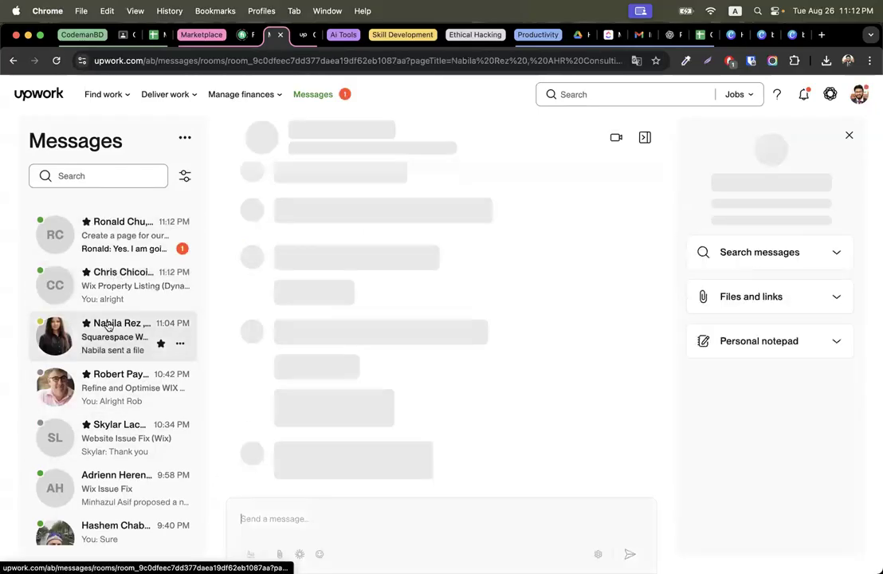
{"action": "left_click", "coordinate": [110, 380]}
{"action": "left_click", "coordinate": [109, 446]}
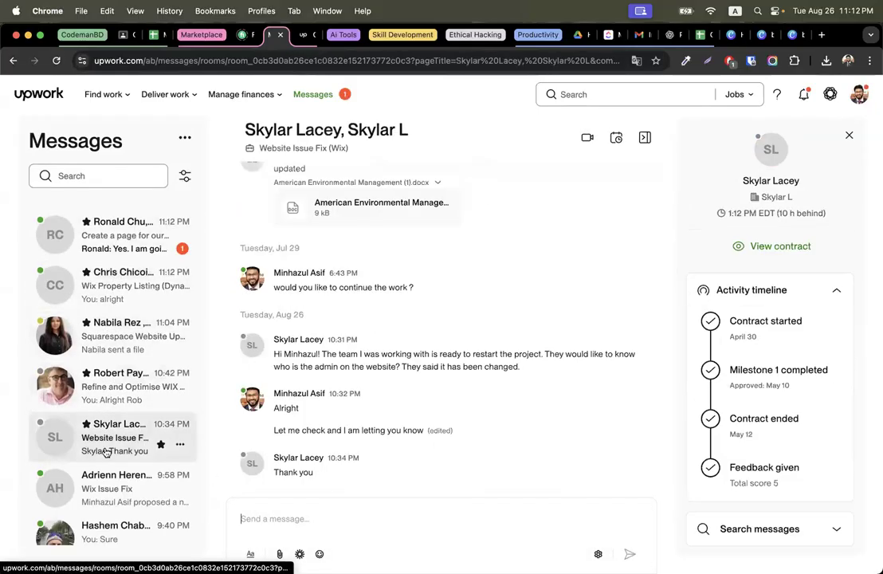
{"action": "left_click", "coordinate": [104, 249]}
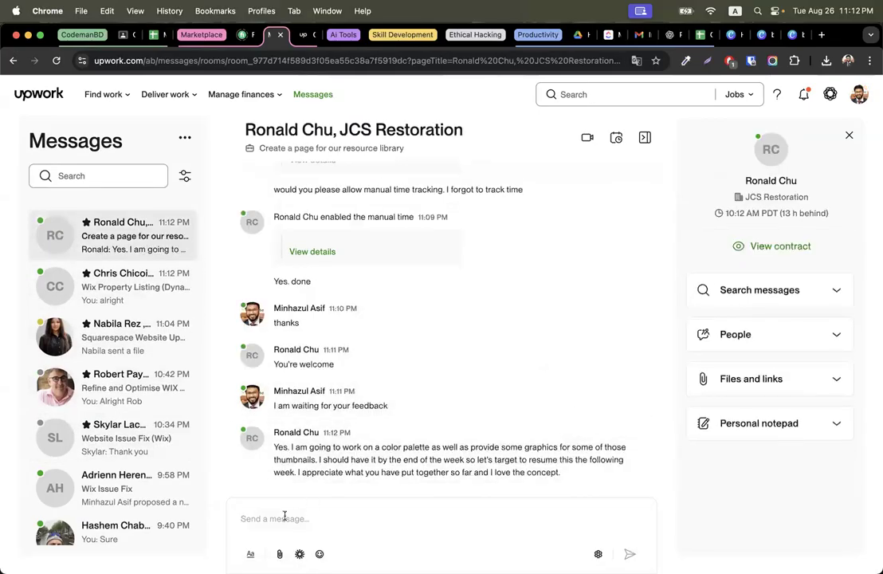
{"action": "left_click", "coordinate": [292, 510]}
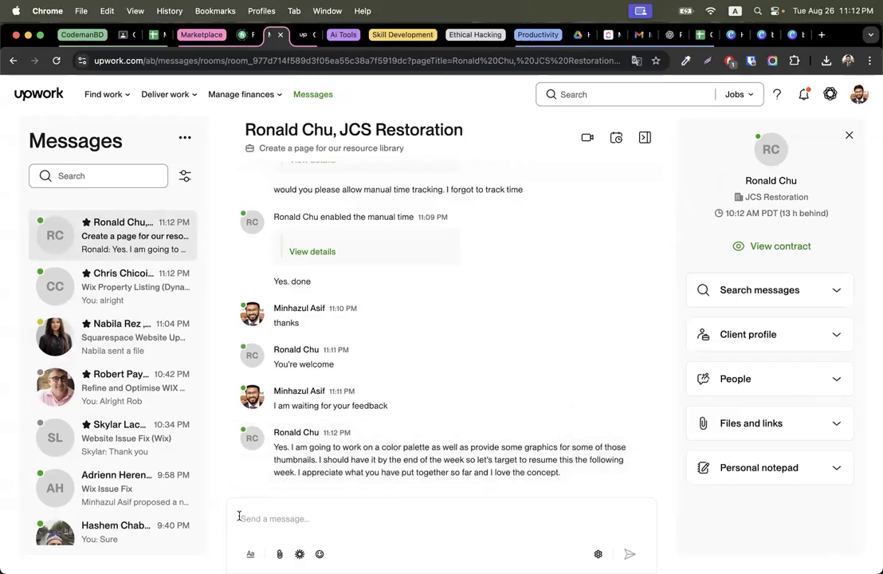
{"action": "type", "text": "Alright"}
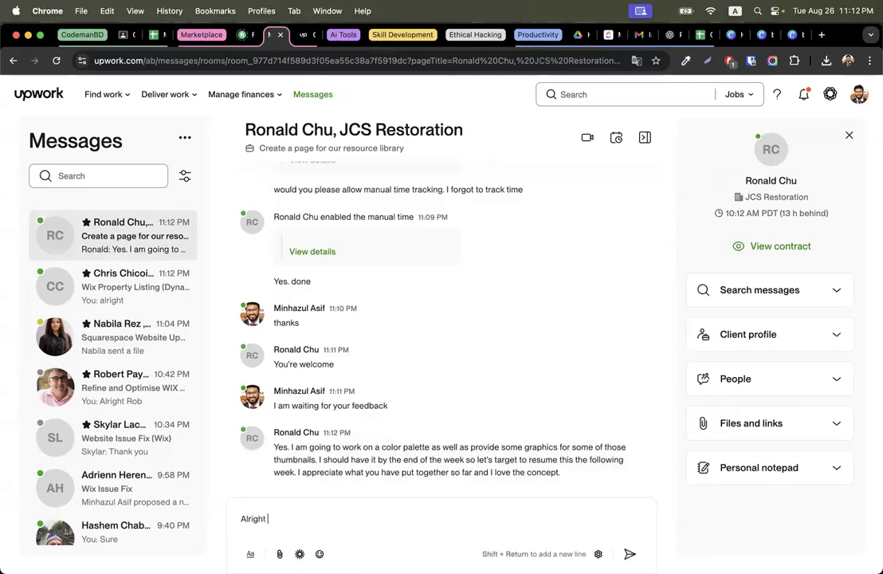
{"action": "key", "text": "Return"}
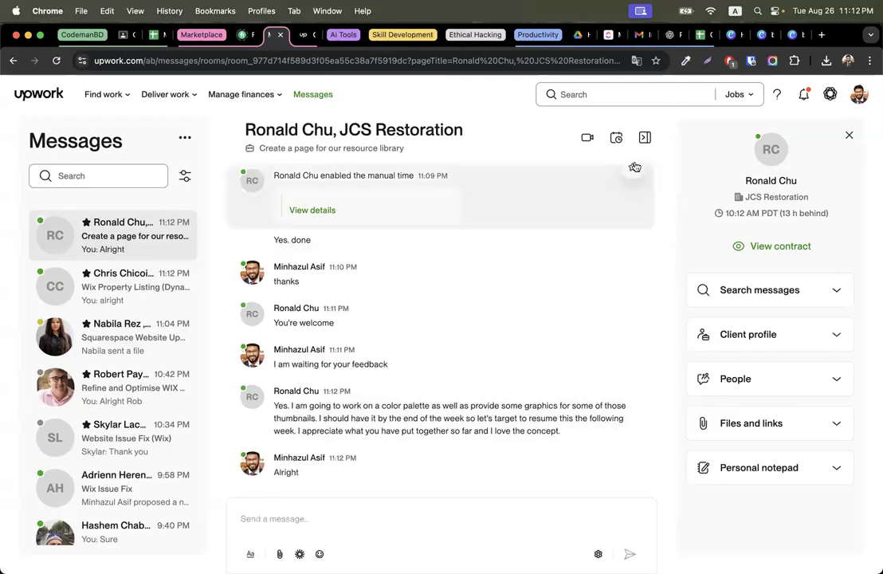
Search Upwork talent for "wix" and look through the results for the freelancer's own profile listing
{"action": "left_click", "coordinate": [735, 94]}
{"action": "left_click", "coordinate": [749, 157]}
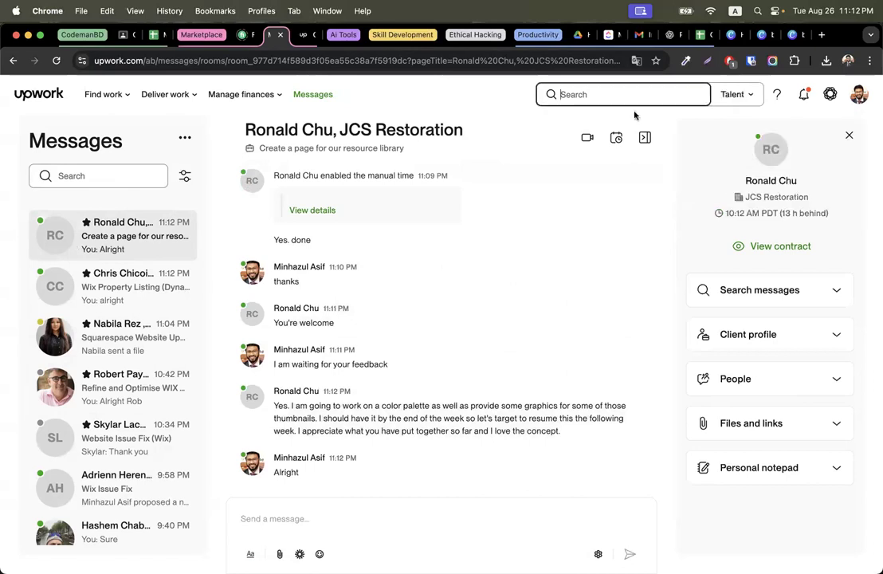
{"action": "type", "text": "wix"}
{"action": "key", "text": "Return"}
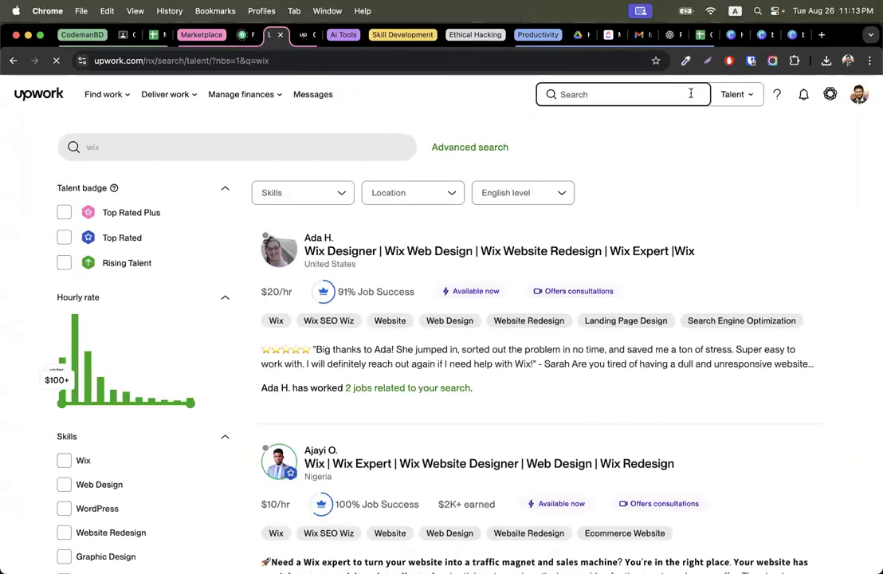
{"action": "scroll", "coordinate": [809, 217], "scroll_direction": "down", "scroll_amount": 3}
{"action": "scroll", "coordinate": [810, 216], "scroll_direction": "down", "scroll_amount": 15}
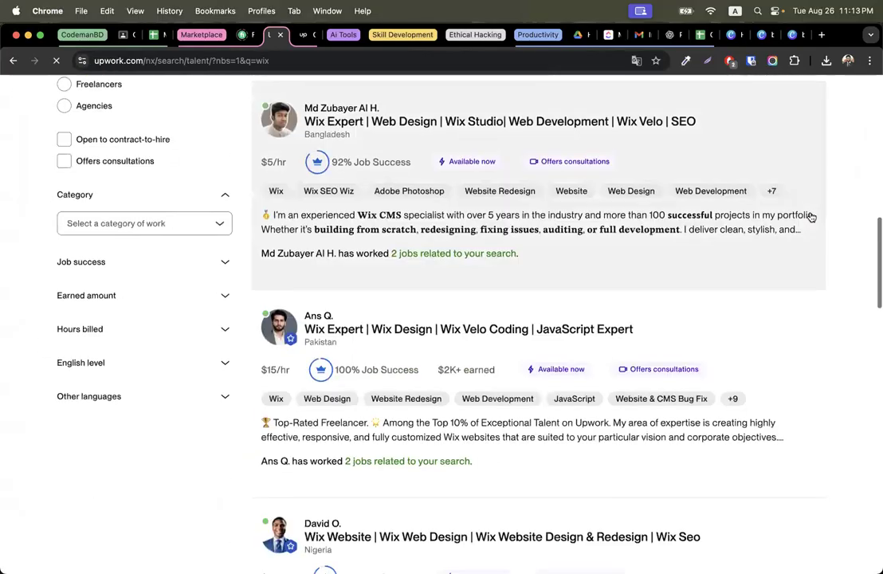
{"action": "scroll", "coordinate": [811, 216], "scroll_direction": "down", "scroll_amount": 2}
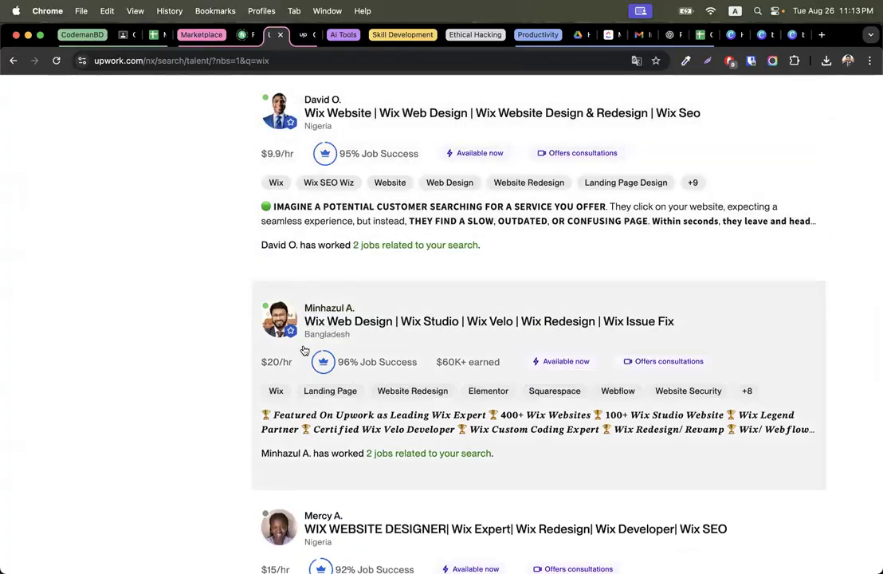
{"action": "scroll", "coordinate": [219, 346], "scroll_direction": "up", "scroll_amount": 20}
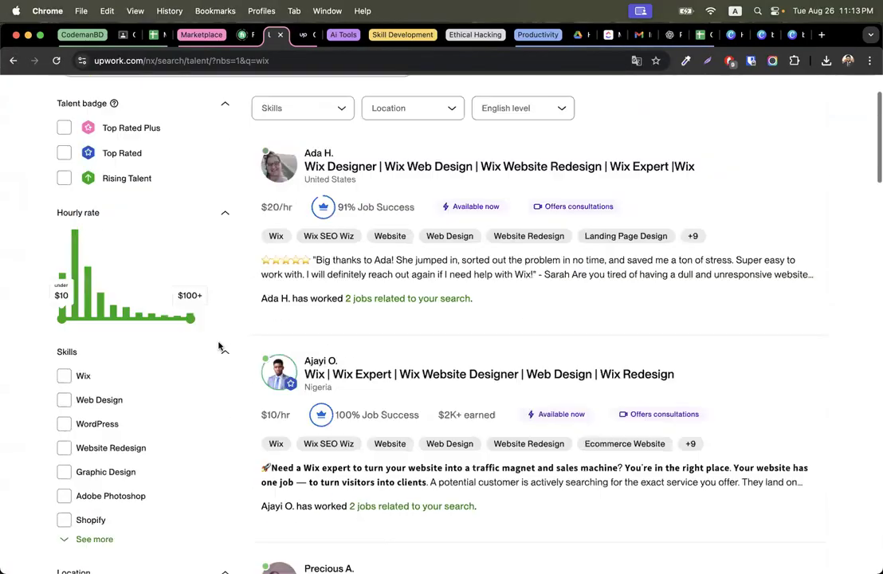
Return to the Upwork messages and open the starred-off conversation whose latest message is "Sure"
{"action": "left_click", "coordinate": [311, 95]}
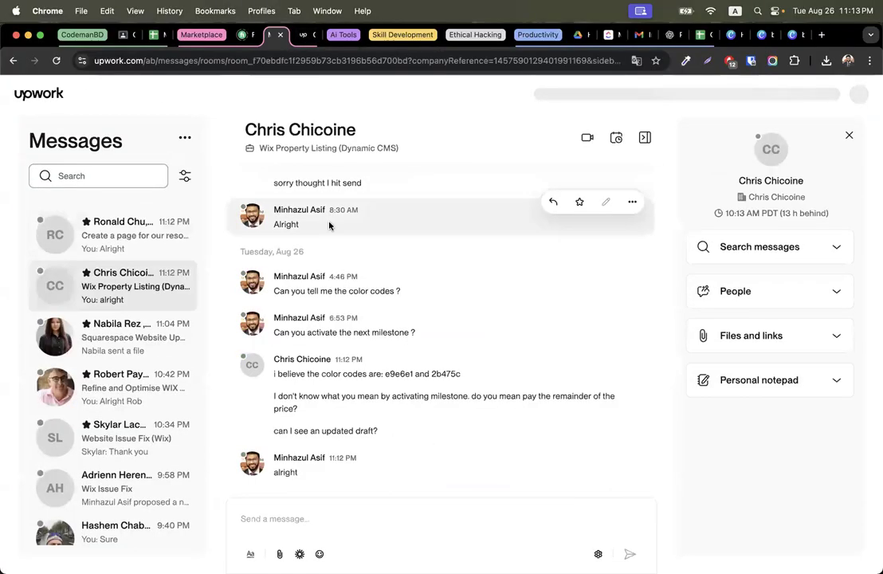
{"action": "left_click", "coordinate": [159, 236]}
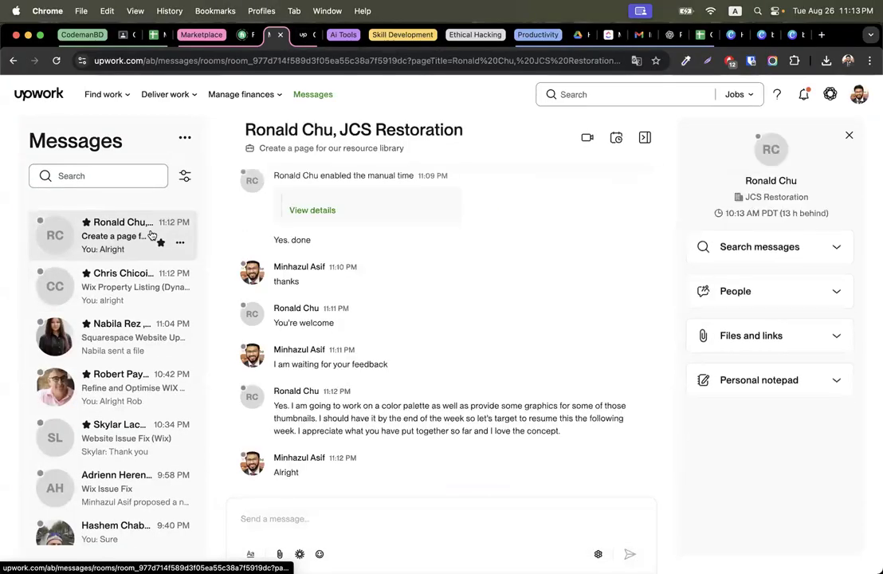
{"action": "scroll", "coordinate": [118, 423], "scroll_direction": "down", "scroll_amount": 3}
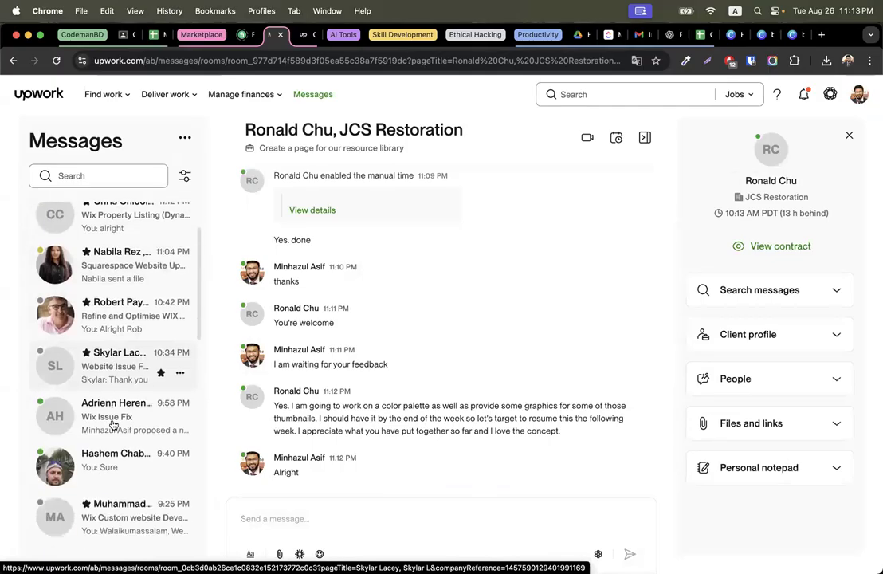
{"action": "scroll", "coordinate": [113, 423], "scroll_direction": "down", "scroll_amount": 5}
{"action": "left_click", "coordinate": [104, 311]}
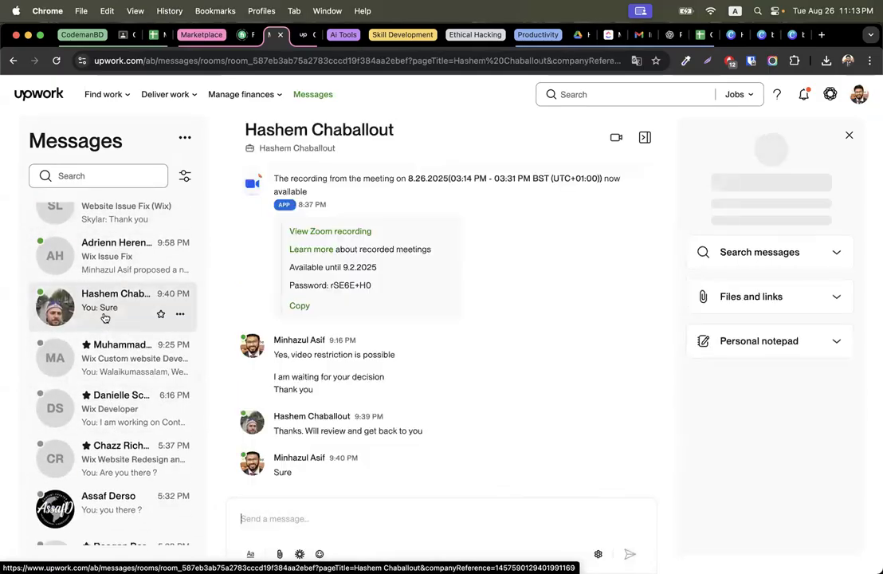
Read the conversation from the opening inquiry about a multilingual Wix e-commerce website through the shared e-commerce links to the Zoom recording
{"action": "scroll", "coordinate": [361, 317], "scroll_direction": "up", "scroll_amount": 15}
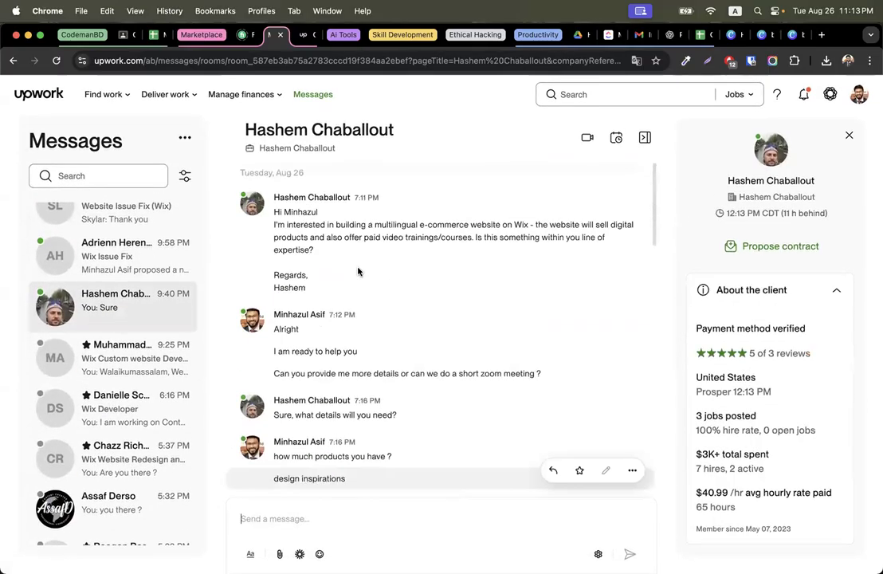
{"action": "left_click_drag", "start_coordinate": [294, 226], "coordinate": [545, 284]}
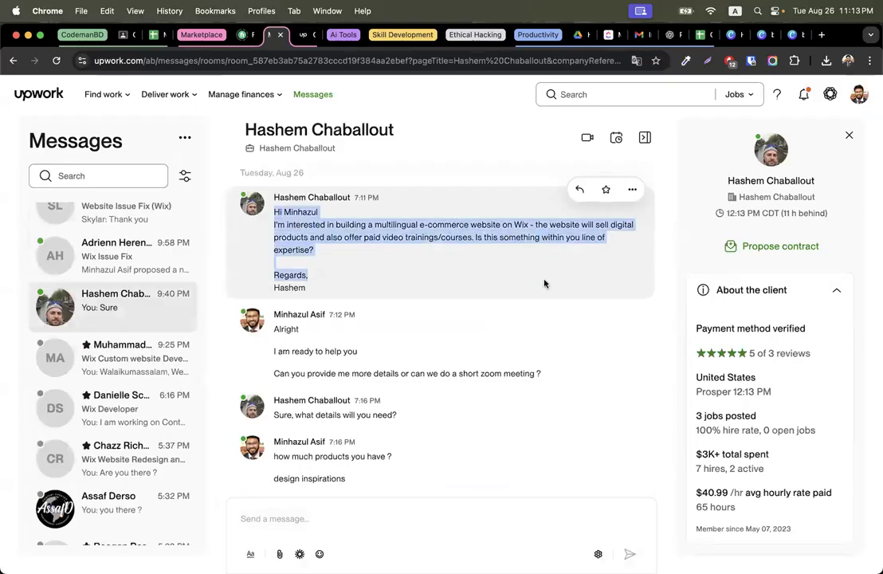
{"action": "scroll", "coordinate": [487, 350], "scroll_direction": "down", "scroll_amount": 10}
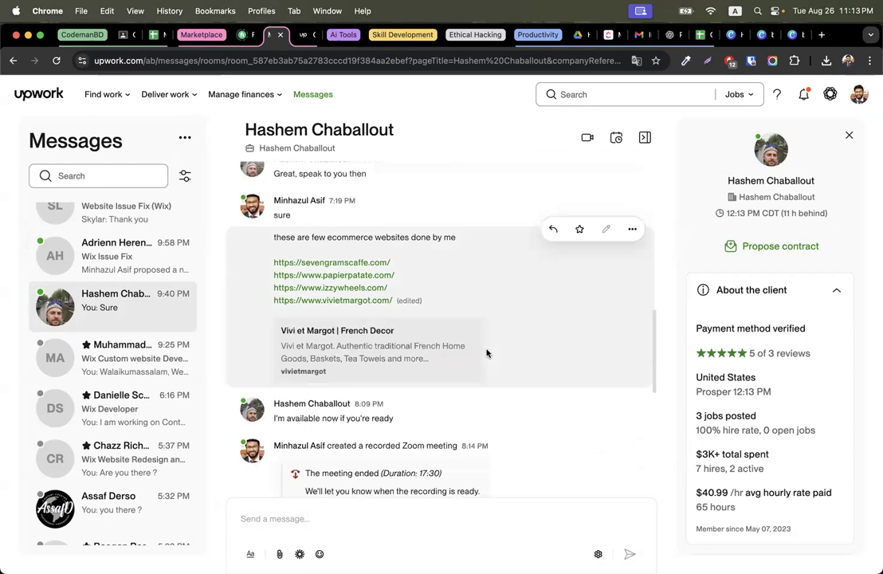
{"action": "scroll", "coordinate": [487, 353], "scroll_direction": "down", "scroll_amount": 5}
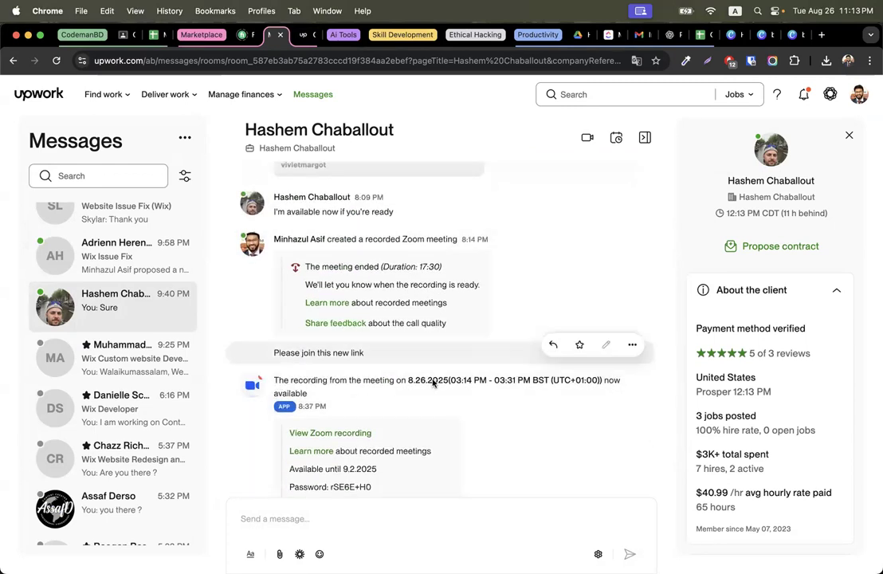
{"action": "scroll", "coordinate": [446, 375], "scroll_direction": "down", "scroll_amount": 5}
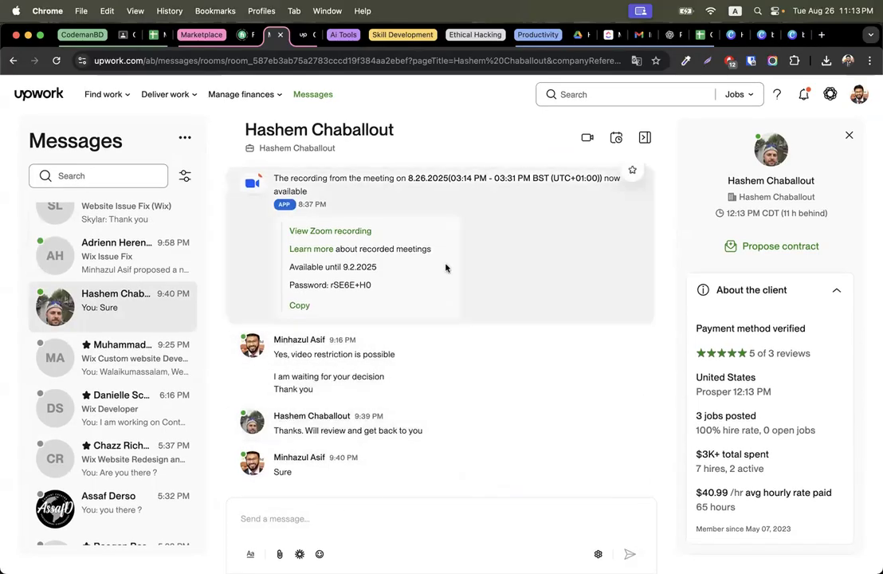
{"action": "scroll", "coordinate": [426, 414], "scroll_direction": "up", "scroll_amount": 1}
{"action": "scroll", "coordinate": [426, 416], "scroll_direction": "up", "scroll_amount": 3}
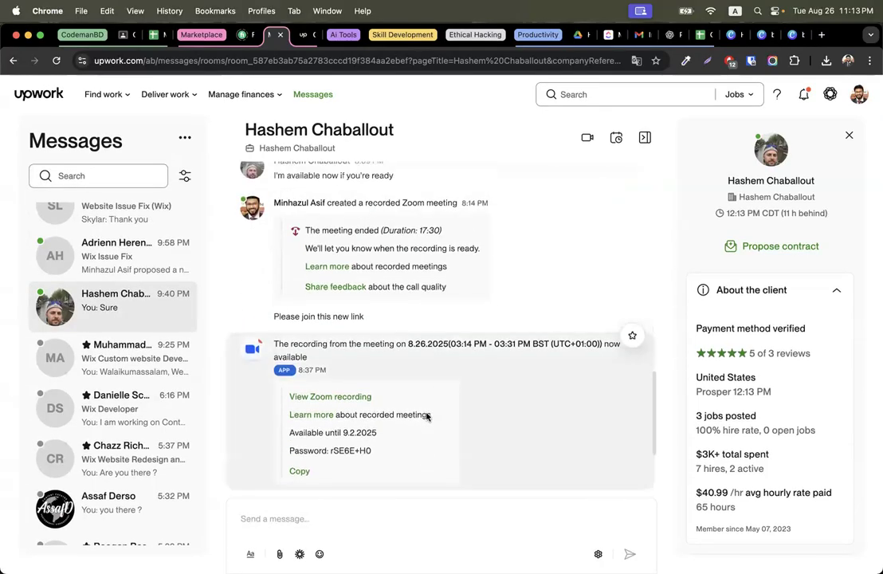
{"action": "scroll", "coordinate": [425, 414], "scroll_direction": "up", "scroll_amount": 8}
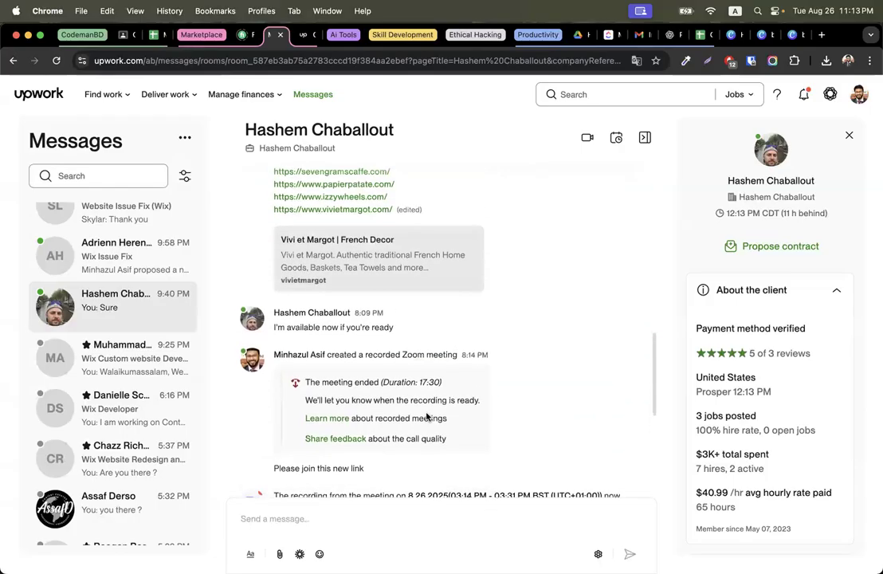
{"action": "scroll", "coordinate": [426, 415], "scroll_direction": "down", "scroll_amount": 10}
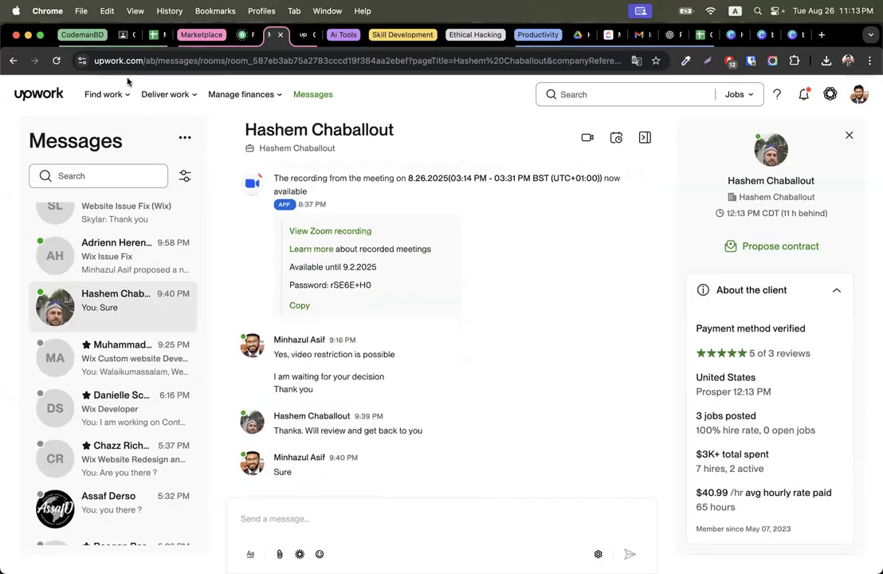
Open the gibsgrooming.com link from the "Project - pagefly" assignment in the CMBD-321 classwork on Google Classroom
{"action": "left_click", "coordinate": [129, 35]}
{"action": "scroll", "coordinate": [208, 296], "scroll_direction": "down", "scroll_amount": 4}
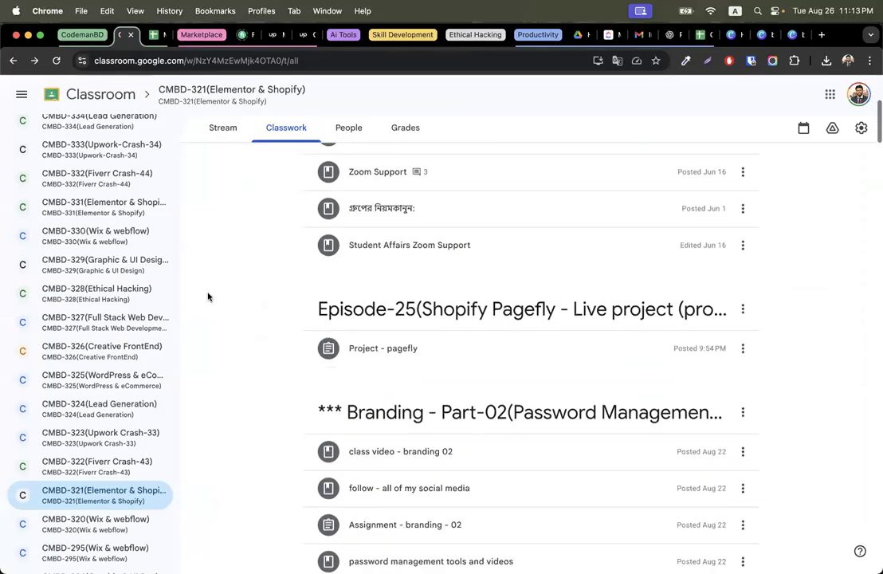
{"action": "left_click", "coordinate": [353, 341]}
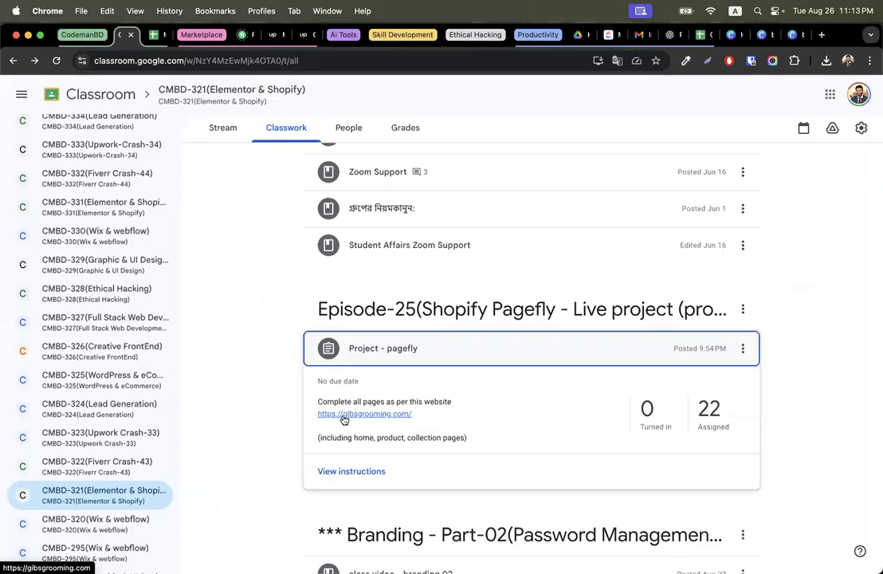
{"action": "left_click", "coordinate": [343, 415]}
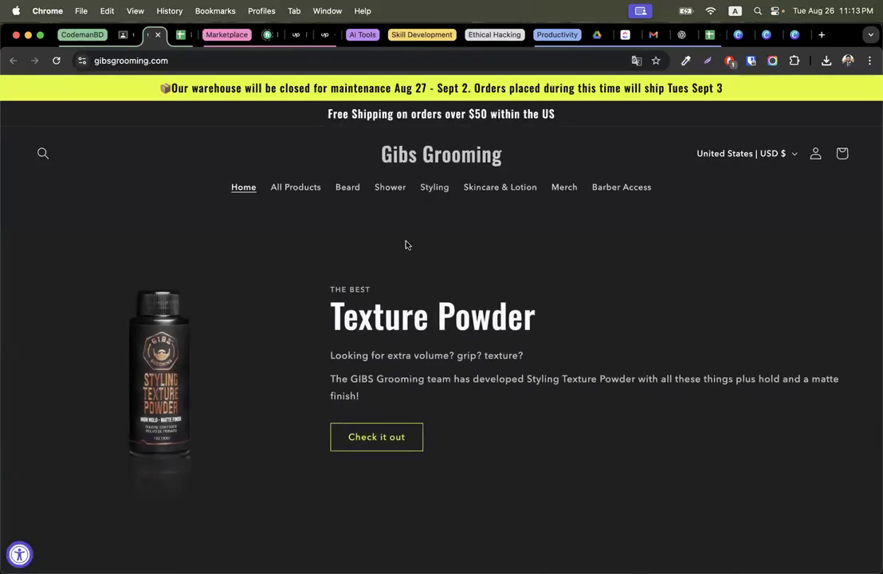
Examine the product grid of the Gibs Grooming Beard collection page from top to bottom
{"action": "left_click", "coordinate": [345, 188]}
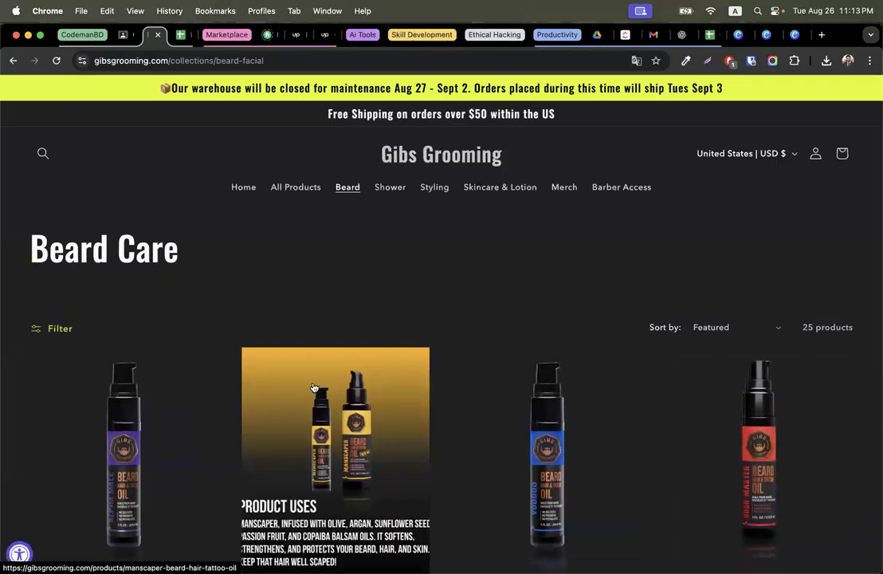
{"action": "scroll", "coordinate": [313, 388], "scroll_direction": "down", "scroll_amount": 10}
{"action": "scroll", "coordinate": [313, 389], "scroll_direction": "up", "scroll_amount": 2}
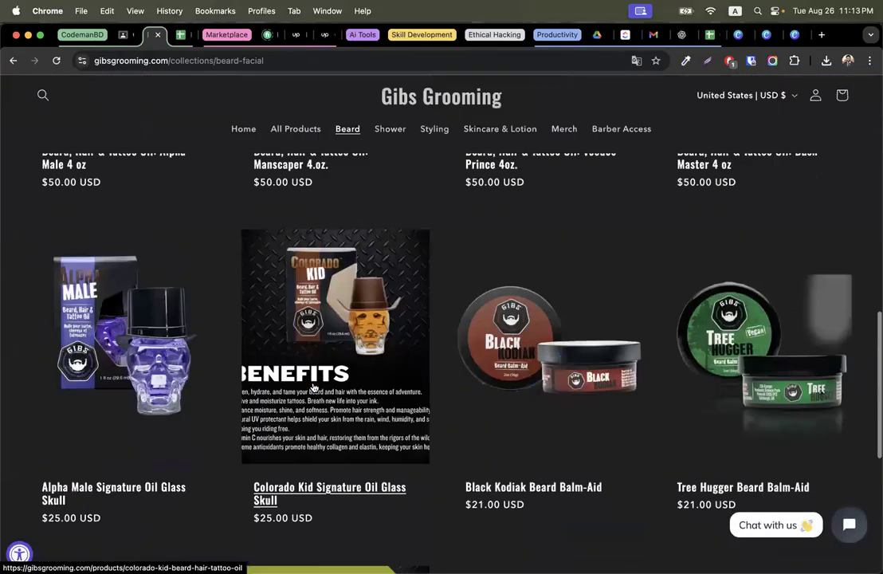
{"action": "scroll", "coordinate": [314, 388], "scroll_direction": "up", "scroll_amount": 10}
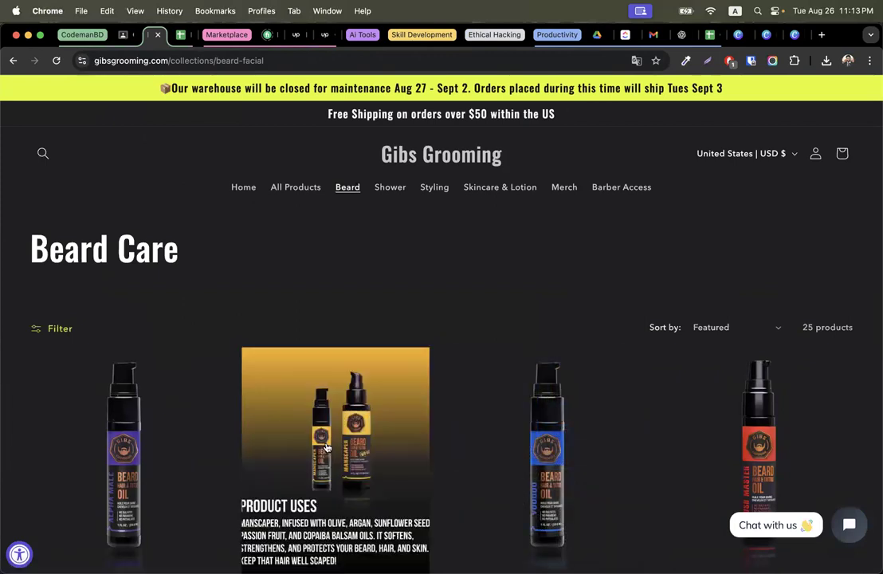
Look through the Shower, Styling, Skincare & Lotion, Merch, Barber Access, Home and All Products pages of the Gibs Grooming site
{"action": "left_click", "coordinate": [395, 189]}
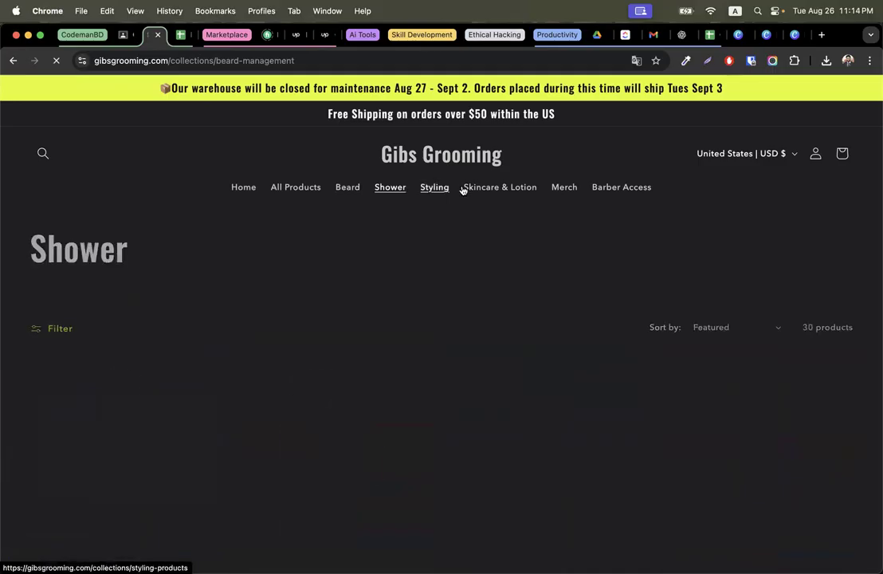
{"action": "left_click", "coordinate": [434, 188]}
{"action": "left_click", "coordinate": [494, 188]}
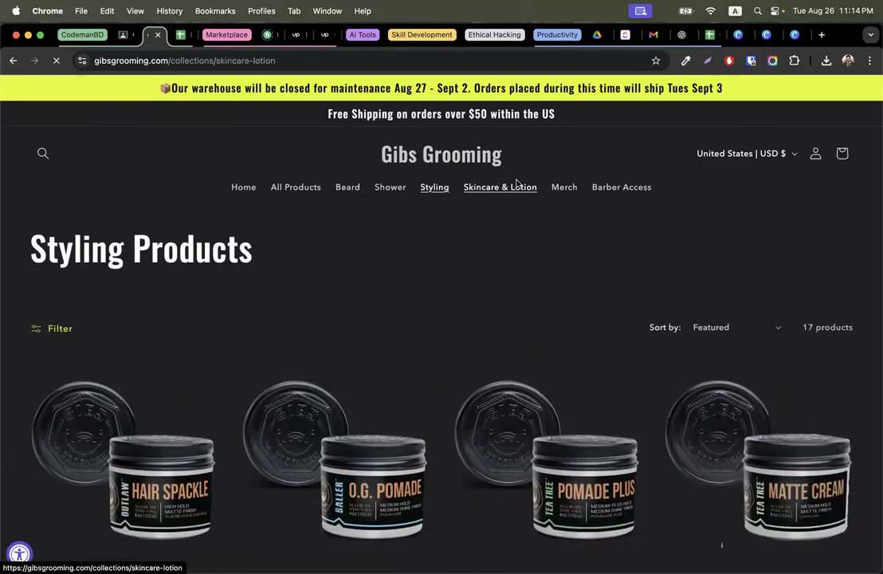
{"action": "left_click", "coordinate": [557, 189]}
{"action": "left_click", "coordinate": [607, 189]}
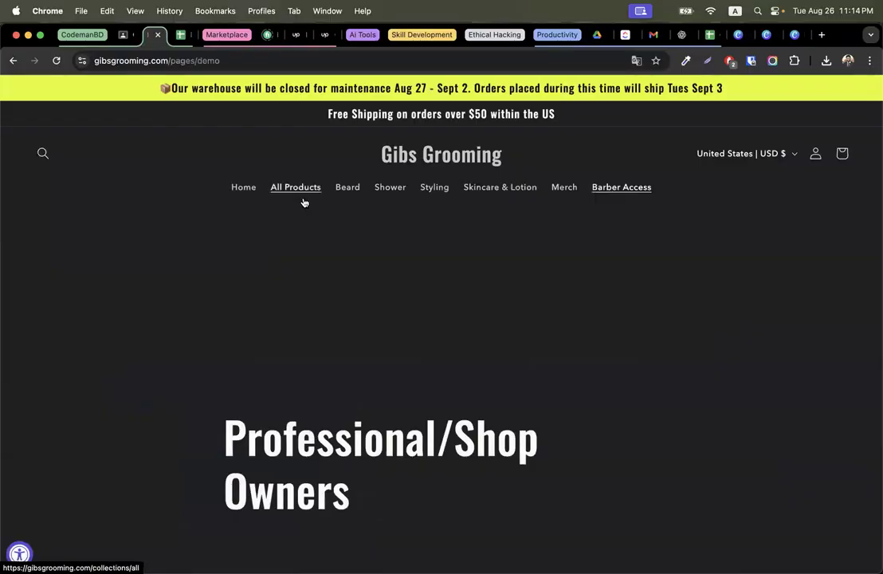
{"action": "left_click", "coordinate": [233, 192]}
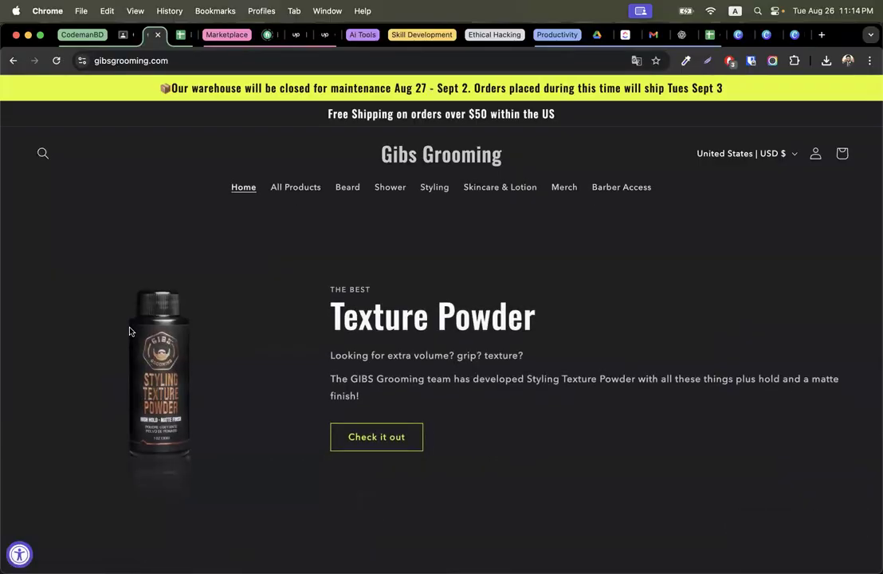
{"action": "left_click", "coordinate": [297, 192]}
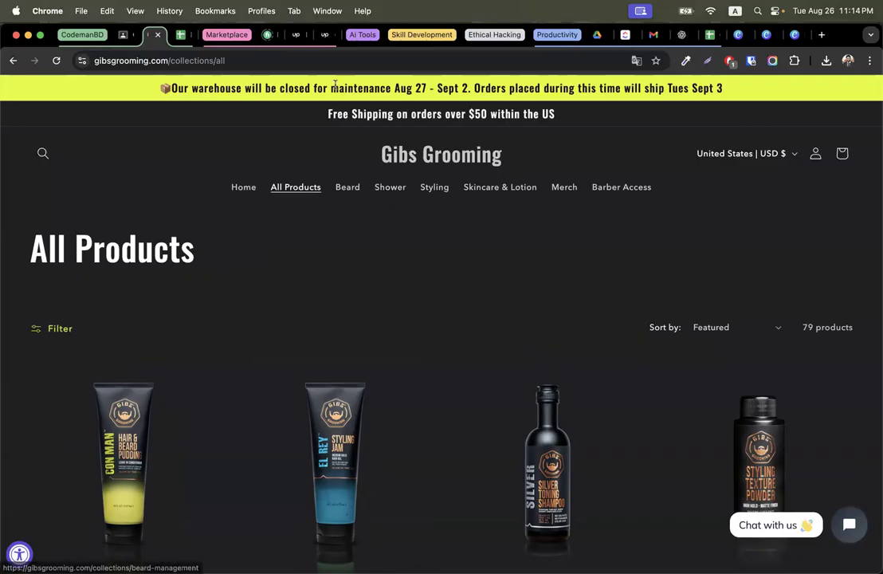
Switch to the gibsgroomingcmbd Shopify admin and open the live storefront from the Online Store themes page
{"action": "key", "text": "ctrl+Right"}
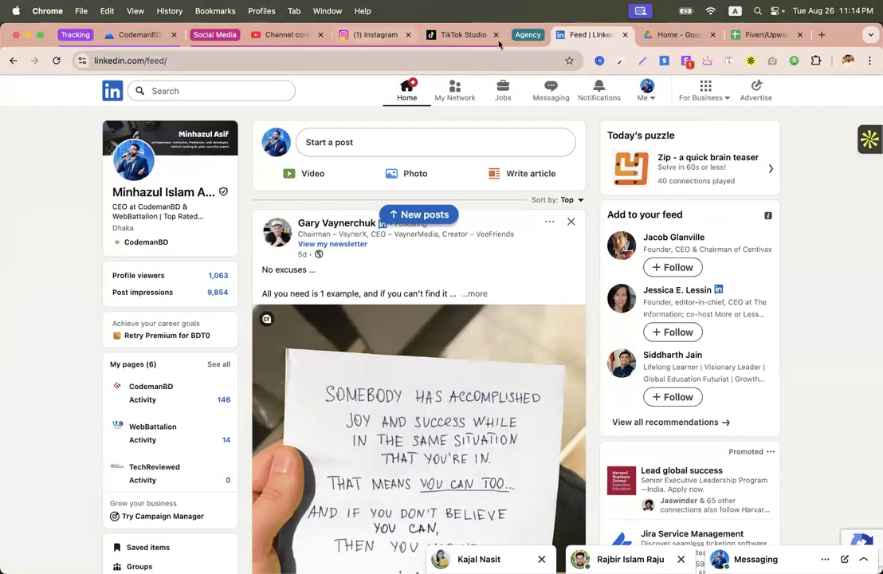
{"action": "key", "text": "ctrl+Left"}
{"action": "key", "text": "ctrl+Left"}
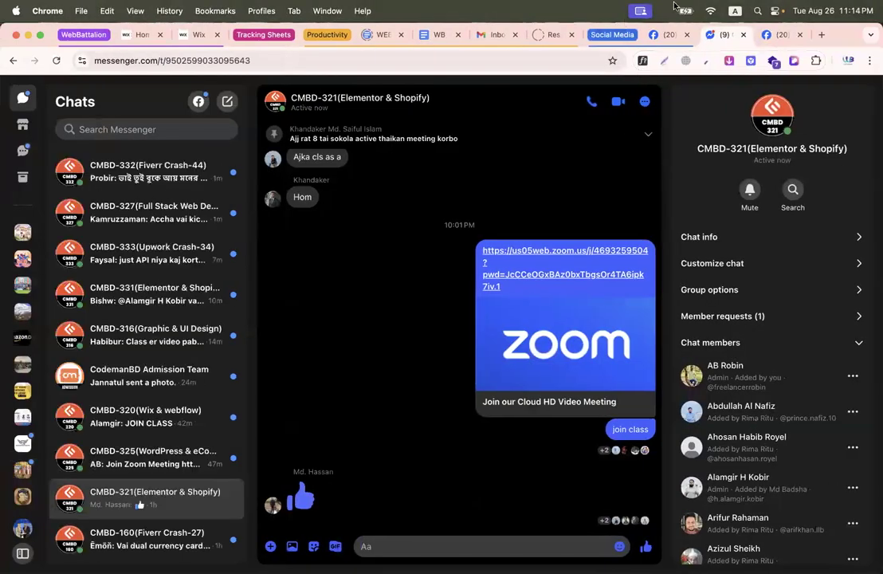
{"action": "left_click", "coordinate": [461, 32]}
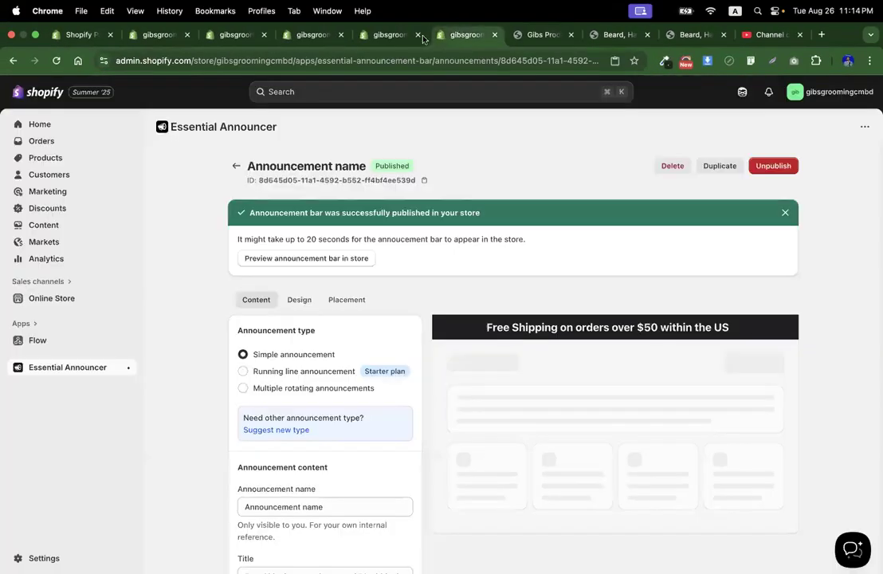
{"action": "left_click", "coordinate": [397, 34]}
{"action": "left_click", "coordinate": [470, 35]}
{"action": "left_click", "coordinate": [539, 36]}
{"action": "left_click", "coordinate": [331, 34]}
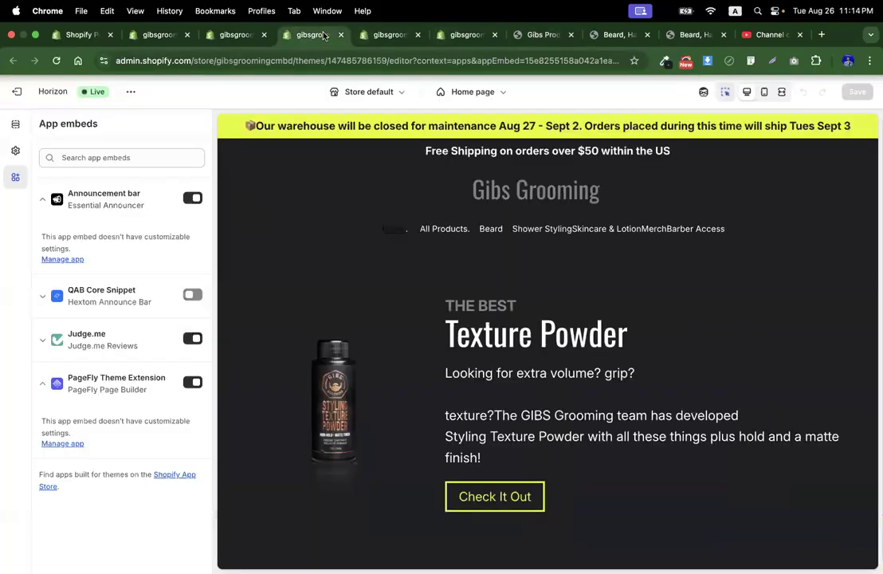
{"action": "left_click", "coordinate": [240, 32]}
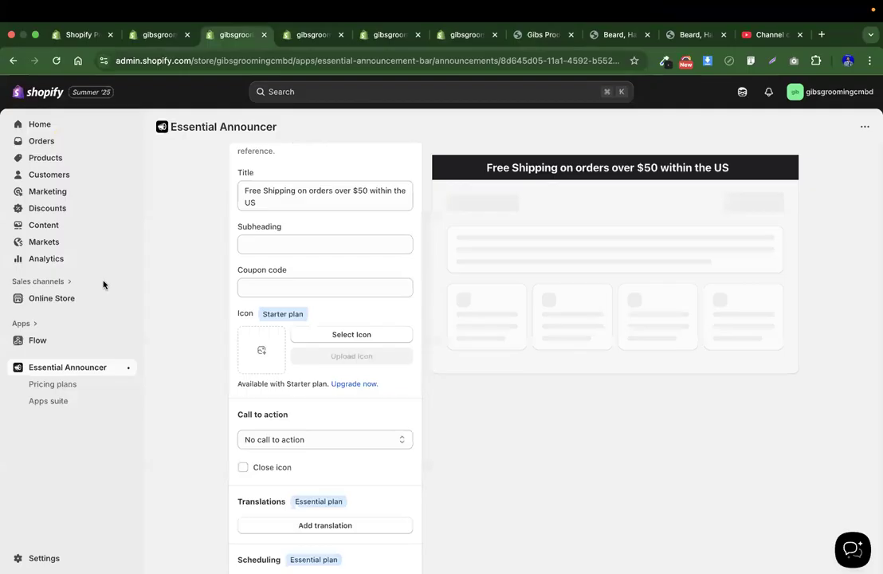
{"action": "left_click", "coordinate": [54, 299]}
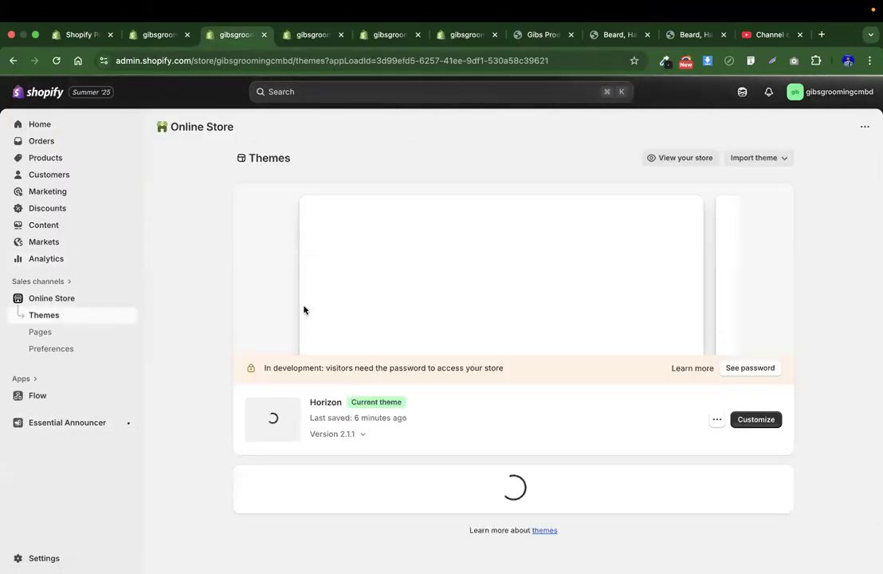
{"action": "left_click", "coordinate": [683, 159]}
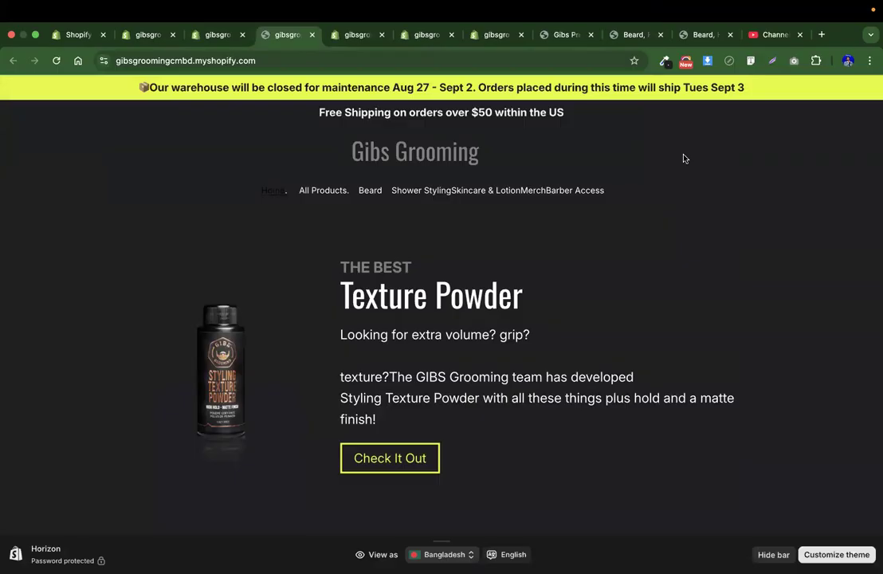
Inspect the Home link in the storefront's header menu and add a new style rule for its a selector
{"action": "right_click", "coordinate": [270, 197]}
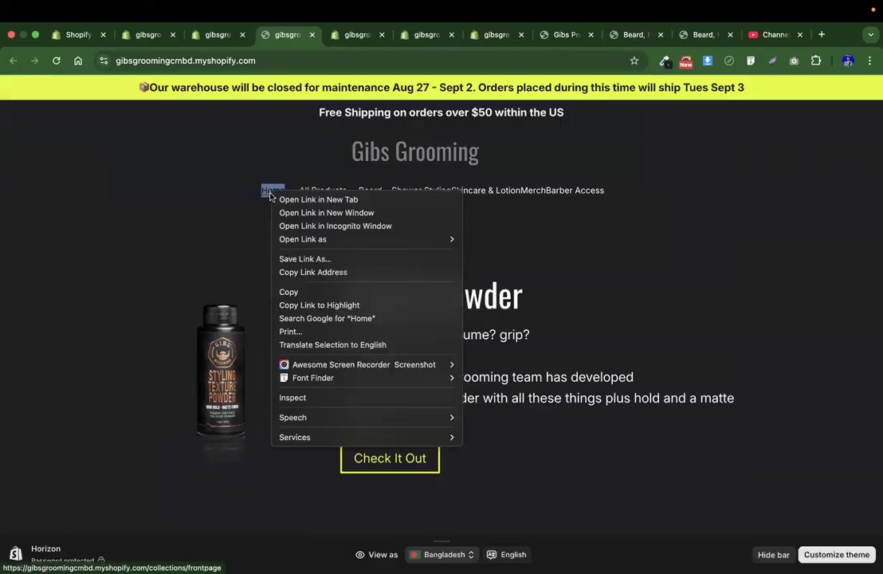
{"action": "left_click", "coordinate": [302, 398]}
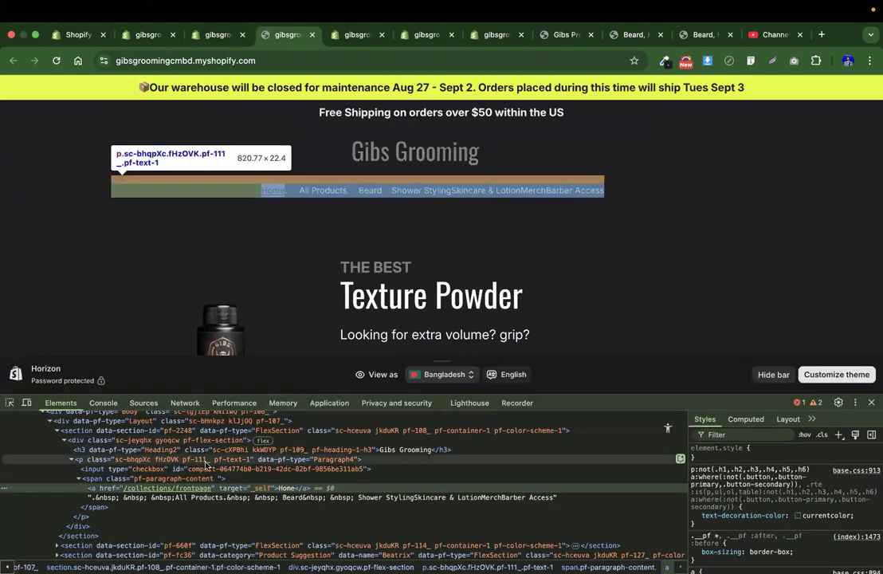
{"action": "left_click", "coordinate": [838, 435]}
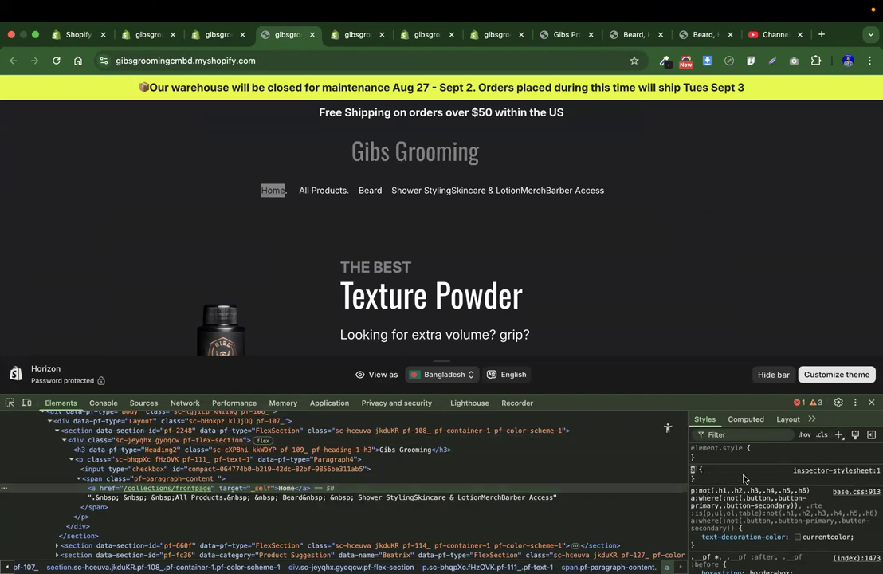
{"action": "left_click", "coordinate": [716, 480]}
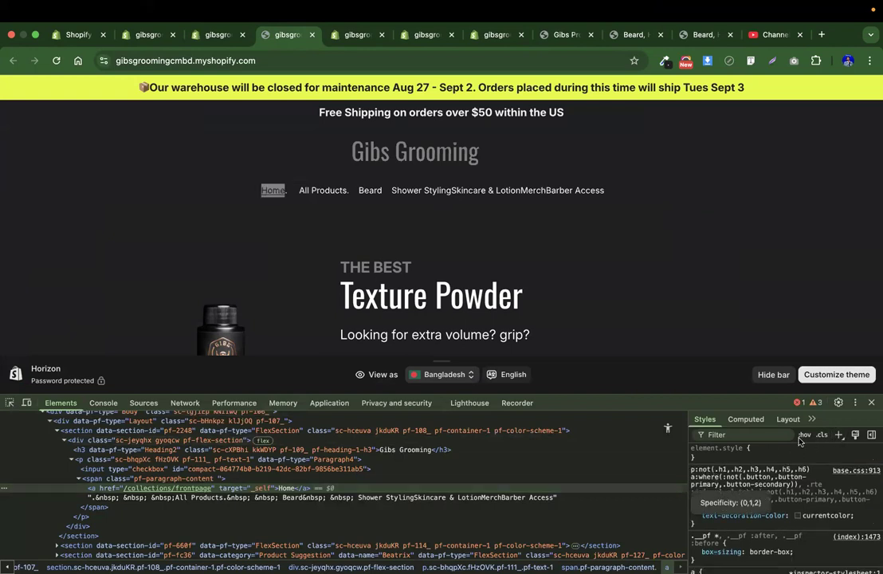
{"action": "left_click", "coordinate": [839, 435]}
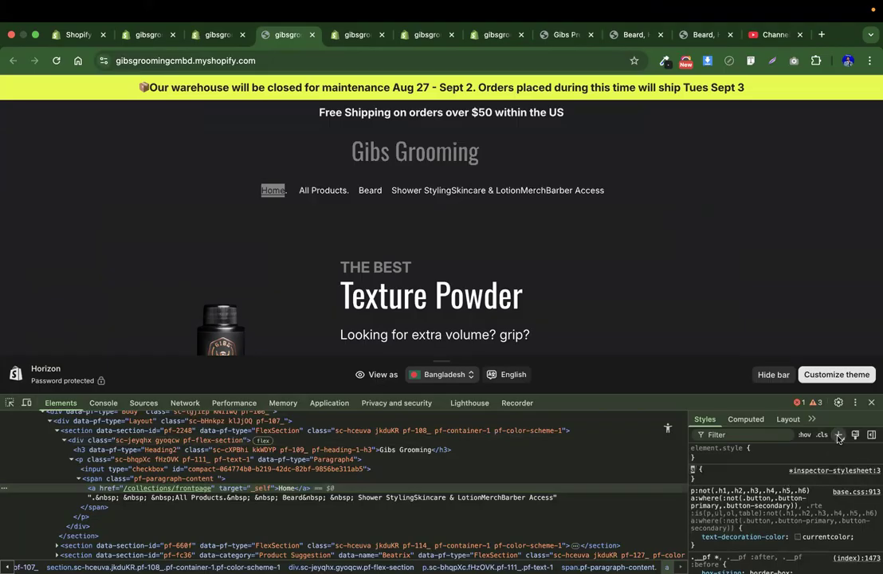
Give the inspected Home link's new a rule the declaration color: white
{"action": "left_click", "coordinate": [729, 479]}
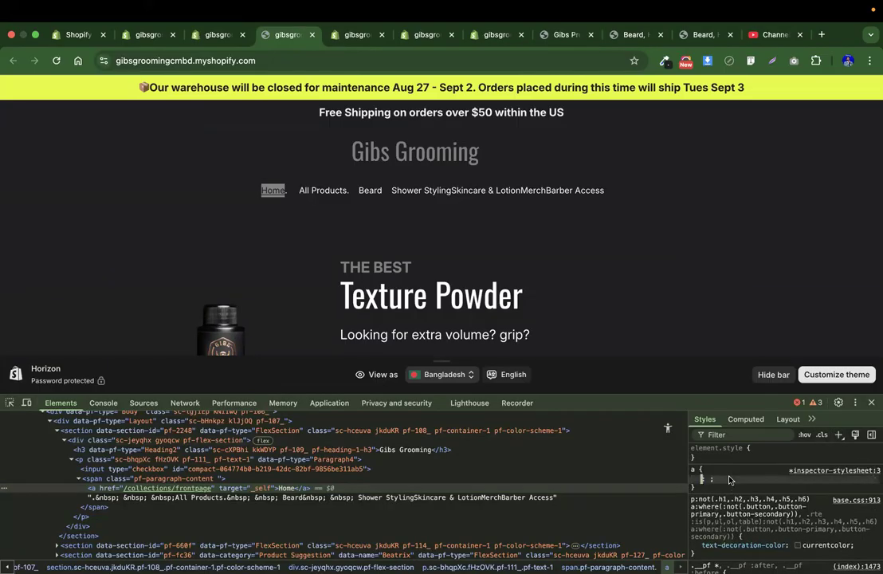
{"action": "type", "text": "color"}
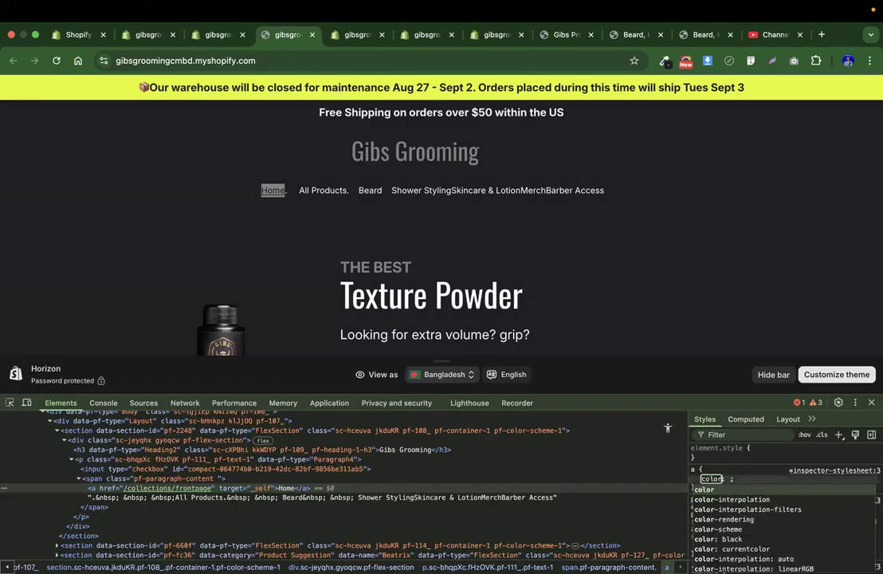
{"action": "key", "text": "Tab"}
{"action": "type", "text": "white"}
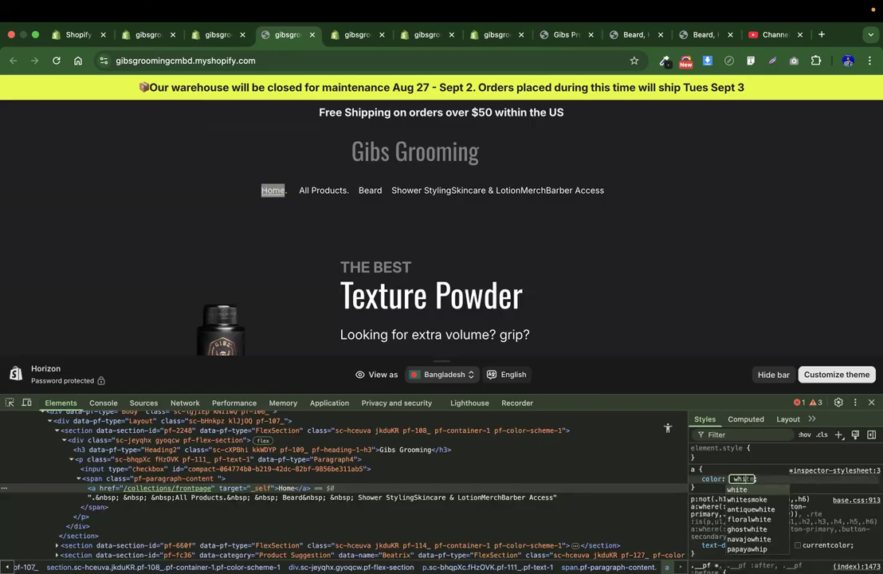
{"action": "key", "text": "Return"}
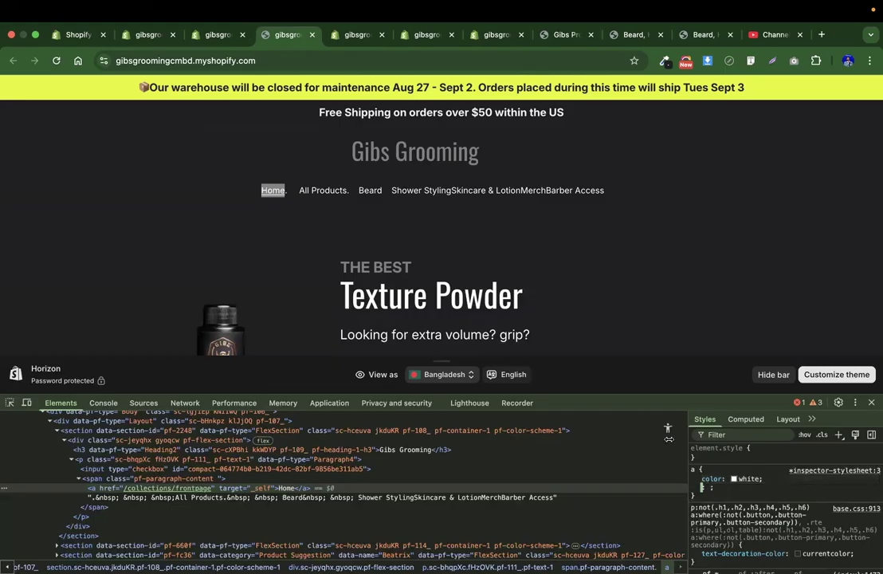
{"action": "left_click", "coordinate": [732, 491]}
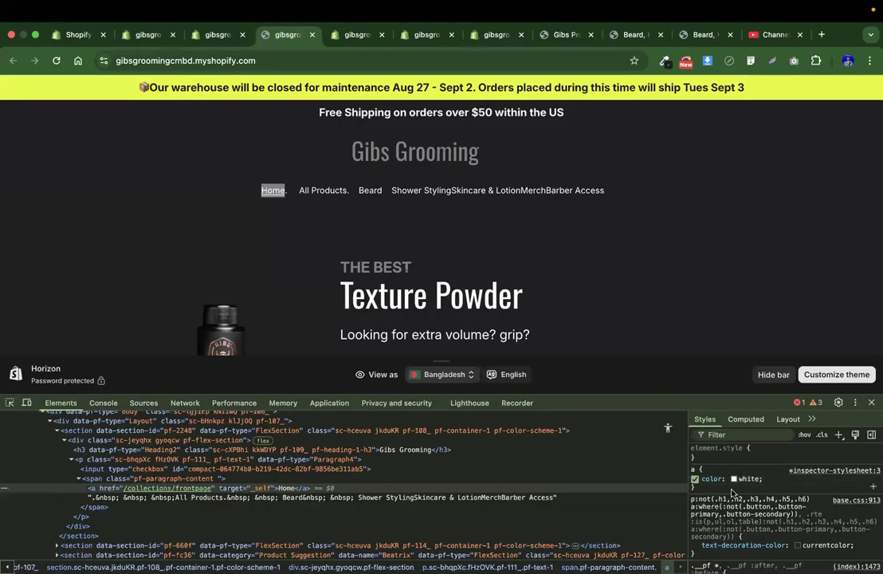
Copy the white link rule to the end of the Easy Custom CSS code, using the selector a:active
{"action": "left_click_drag", "start_coordinate": [697, 487], "coordinate": [686, 469]}
{"action": "key", "text": "super+c"}
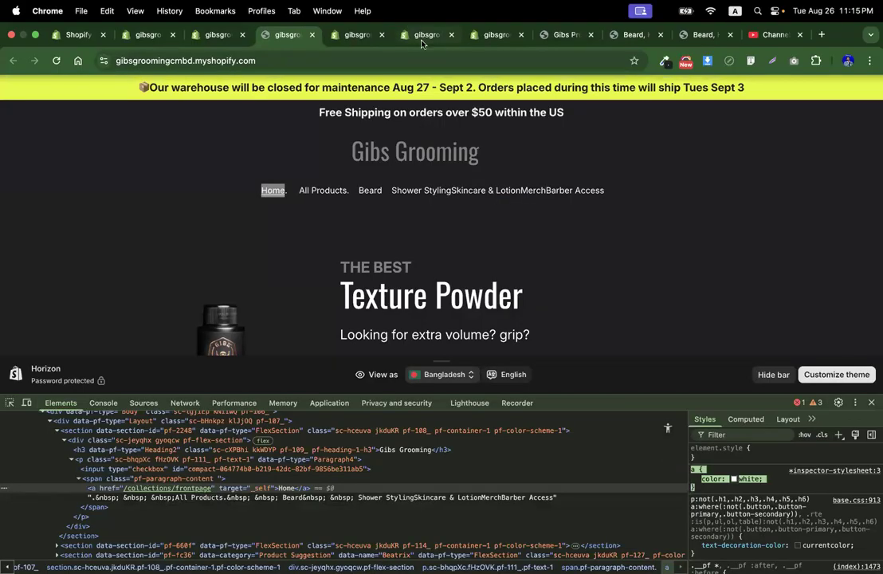
{"action": "left_click", "coordinate": [425, 35]}
{"action": "key", "text": "Return"}
{"action": "key", "text": "Return"}
{"action": "key", "text": "super+v"}
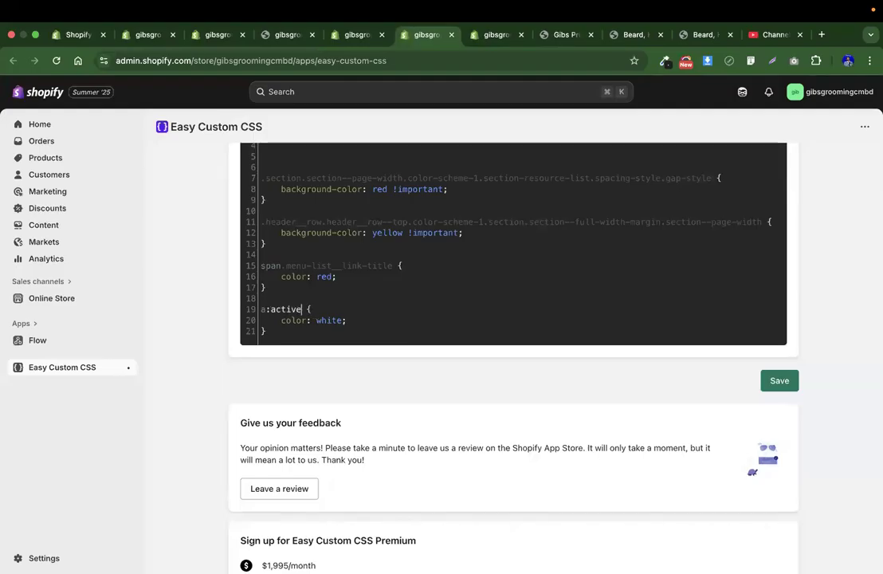
Switch to ChatGPT and ask it to "change text active color" in the open chat
{"action": "key", "text": "ctrl+Left"}
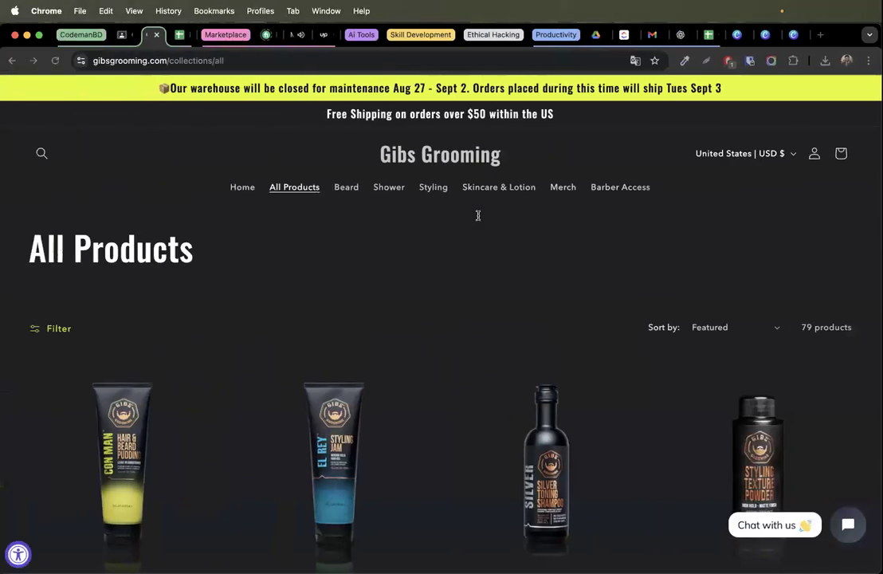
{"action": "left_click", "coordinate": [681, 35]}
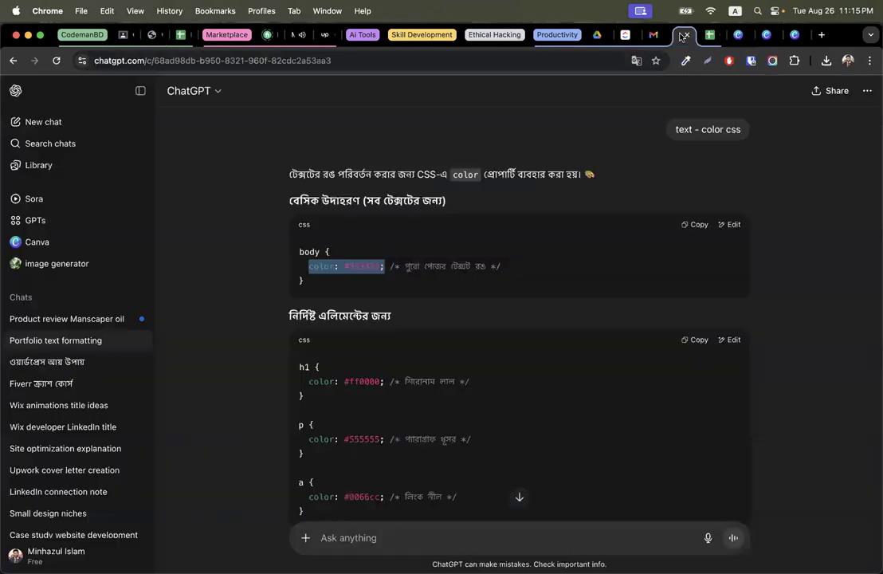
{"action": "left_click", "coordinate": [316, 538]}
{"action": "type", "text": "change t"}
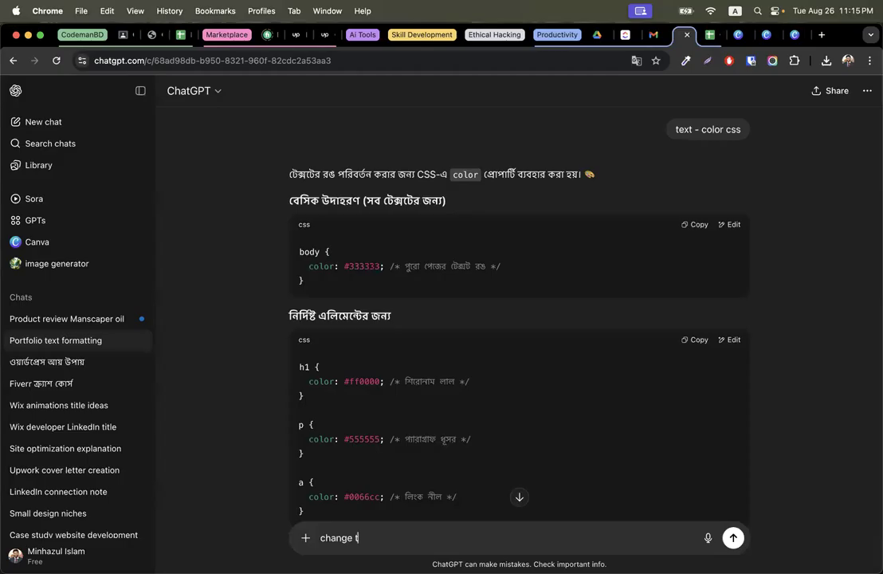
{"action": "type", "text": "ext active color"}
{"action": "key", "text": "Return"}
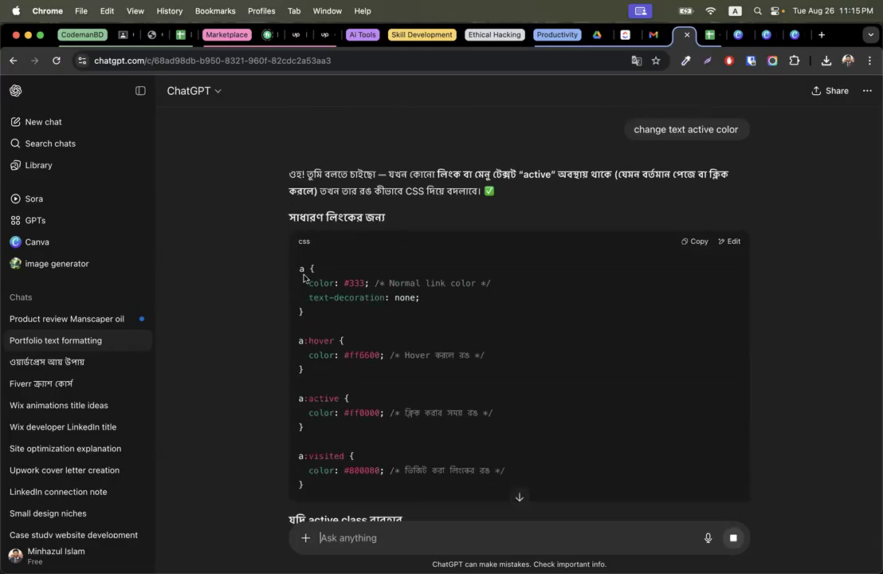
Examine the a, a:hover and a:active rules in the ChatGPT answer, including the a:active selector and its color declaration
{"action": "left_click_drag", "start_coordinate": [296, 273], "coordinate": [311, 295]}
{"action": "scroll", "coordinate": [316, 310], "scroll_direction": "down", "scroll_amount": 1}
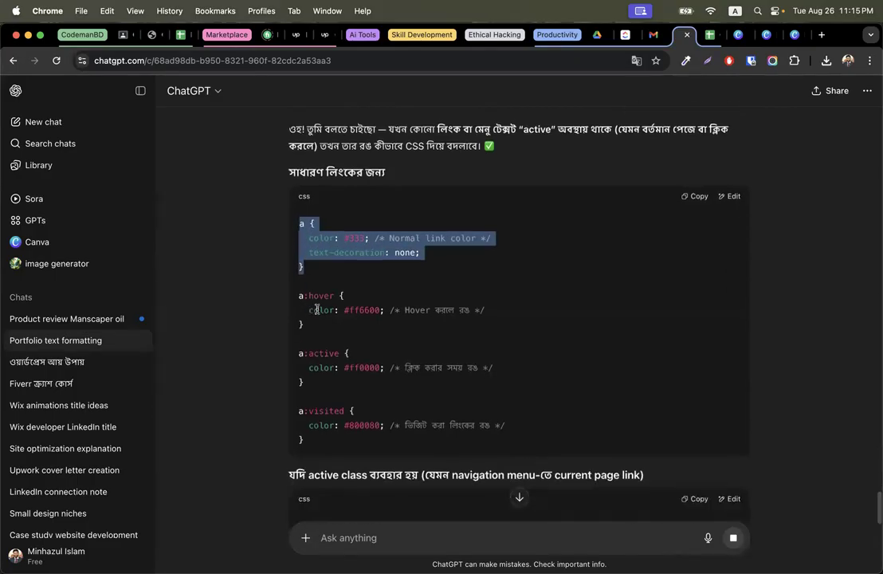
{"action": "left_click_drag", "start_coordinate": [297, 296], "coordinate": [296, 384]}
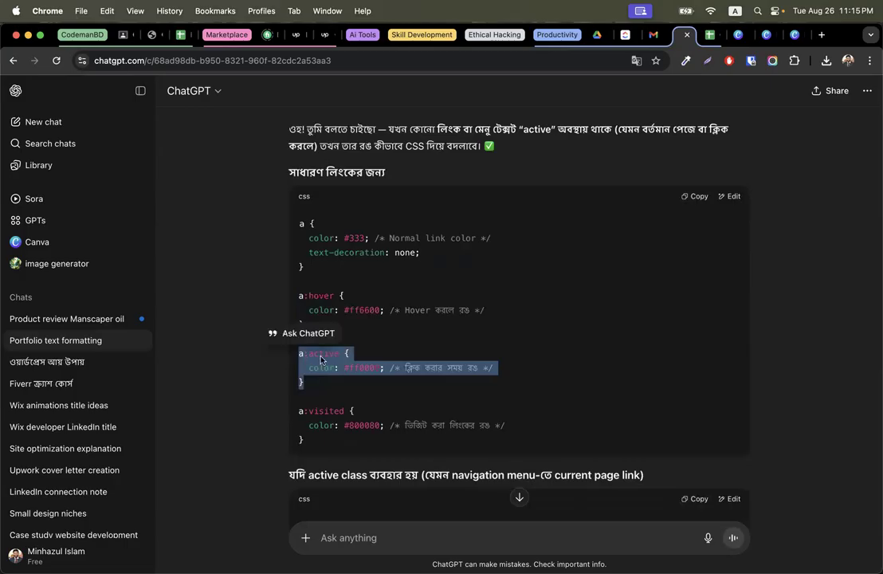
{"action": "left_click", "coordinate": [319, 352]}
{"action": "double_click", "coordinate": [322, 353]}
{"action": "left_click_drag", "start_coordinate": [309, 370], "coordinate": [354, 368]}
{"action": "left_click", "coordinate": [307, 369]}
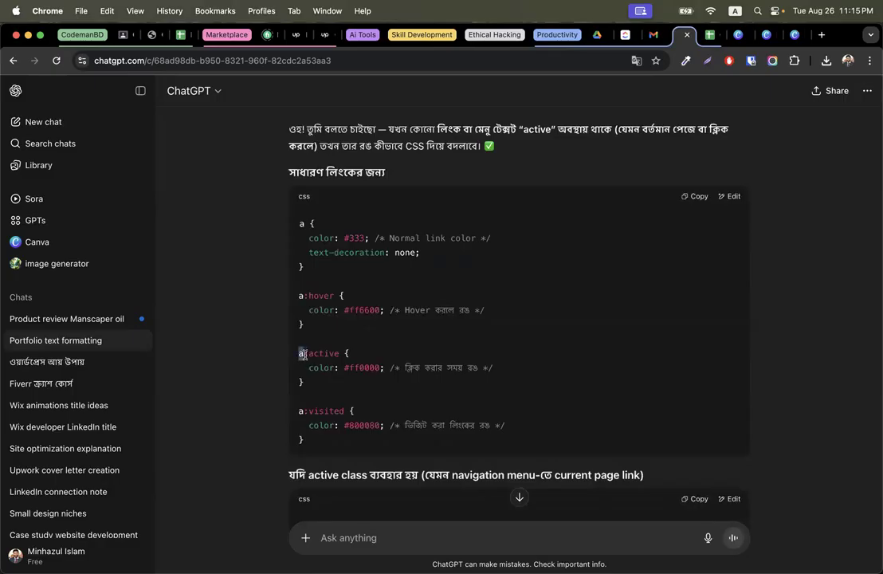
Compare the inspected Home link rule on the storefront with the a:active rule in the ChatGPT answer
{"action": "key", "text": "ctrl+Right"}
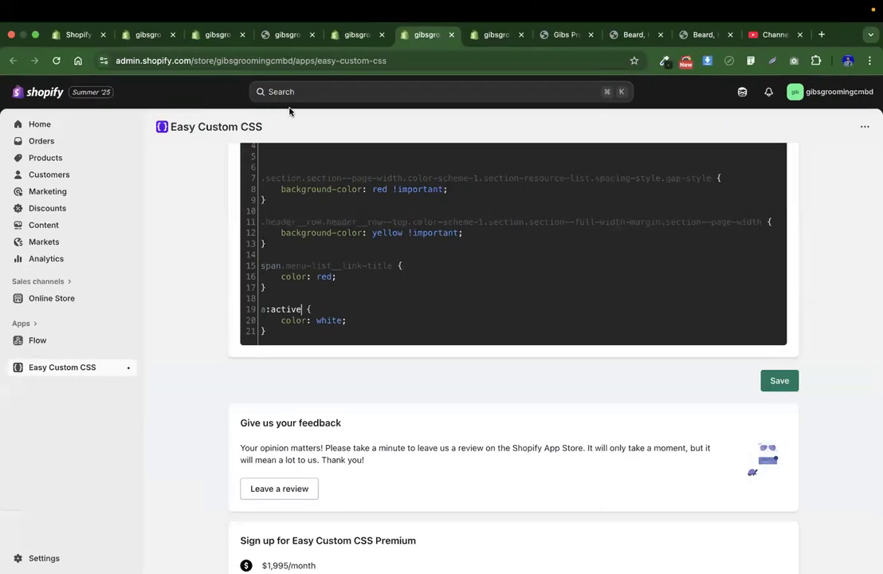
{"action": "left_click", "coordinate": [358, 34]}
{"action": "left_click", "coordinate": [286, 34]}
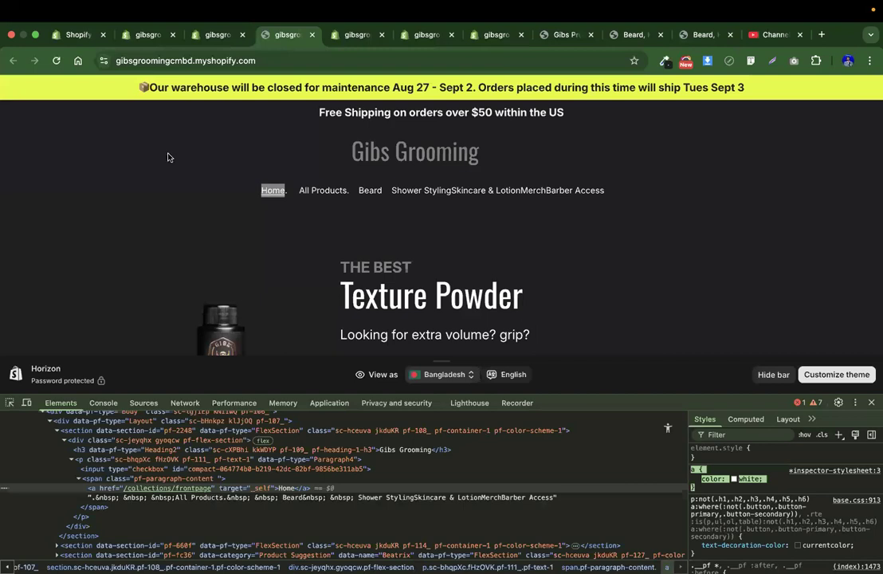
{"action": "left_click", "coordinate": [9, 402]}
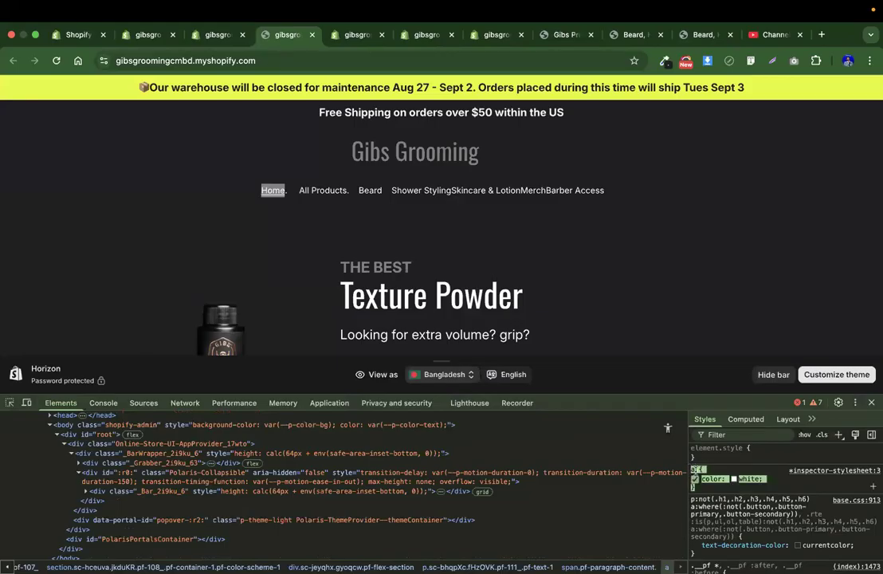
{"action": "key", "text": "ctrl+Left"}
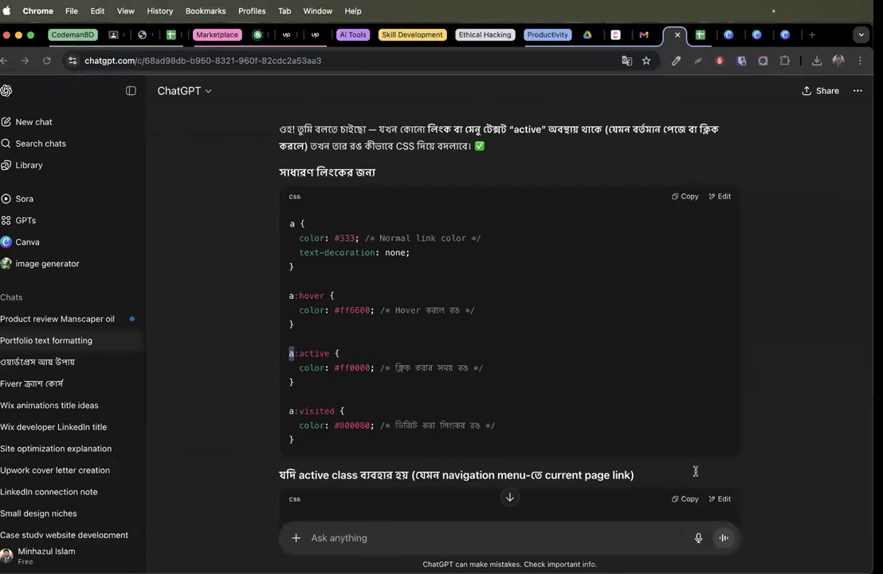
{"action": "double_click", "coordinate": [320, 356]}
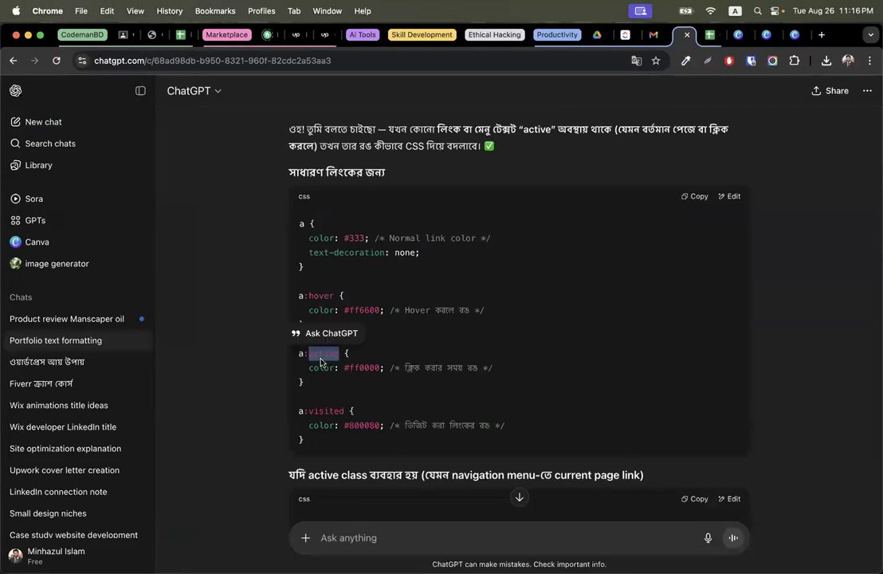
{"action": "left_click_drag", "start_coordinate": [302, 370], "coordinate": [384, 369]}
Return to the Easy Custom CSS code in the Shopify admin, at the a:active rule
{"action": "key", "text": "ctrl+Right"}
{"action": "key", "text": "ctrl+Right"}
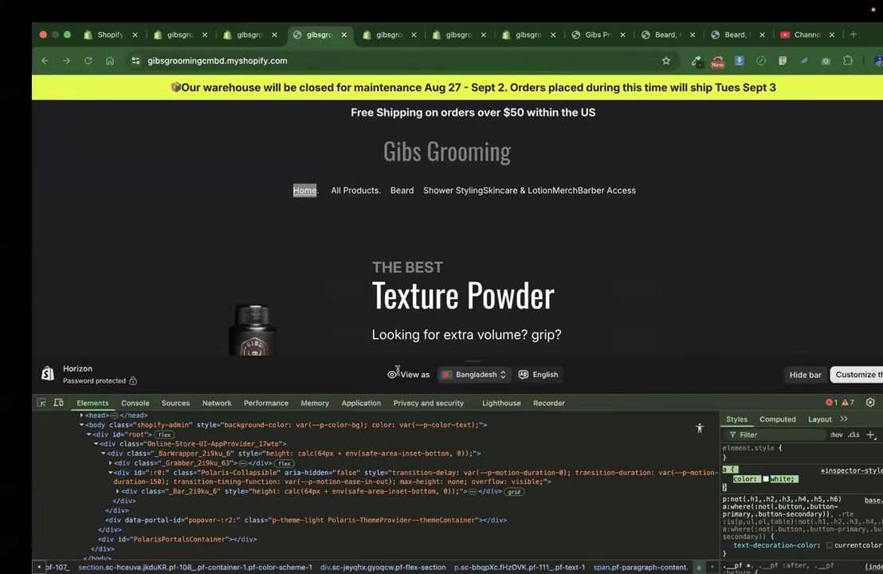
{"action": "key", "text": "ctrl+Left"}
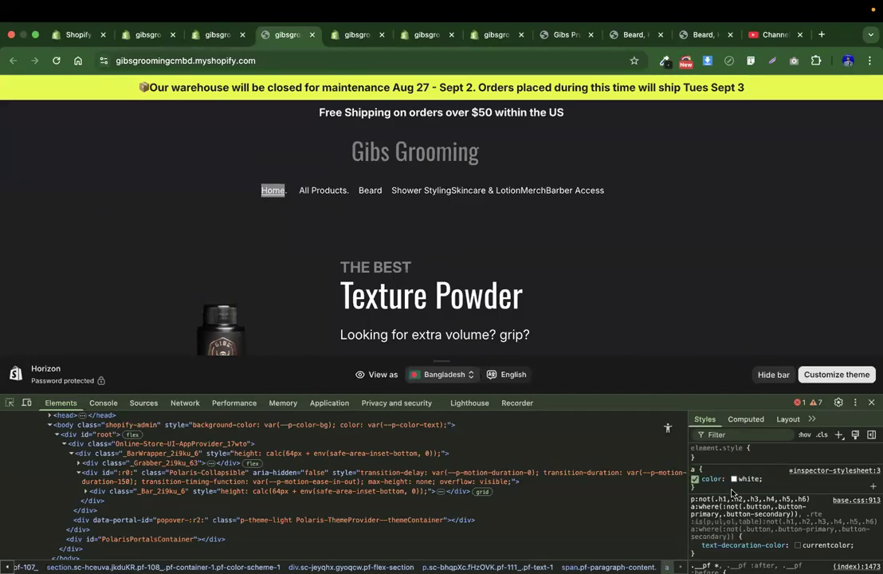
{"action": "left_click", "coordinate": [350, 34]}
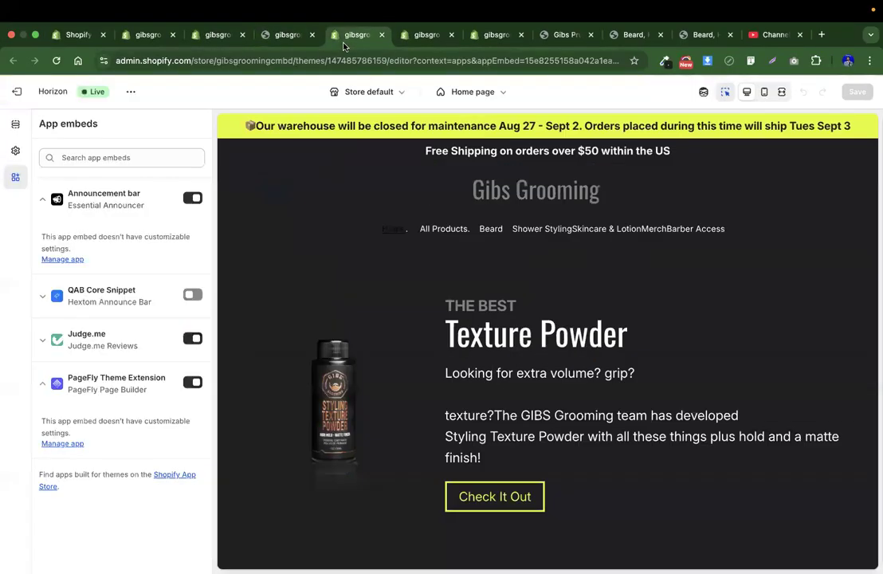
{"action": "left_click", "coordinate": [422, 35]}
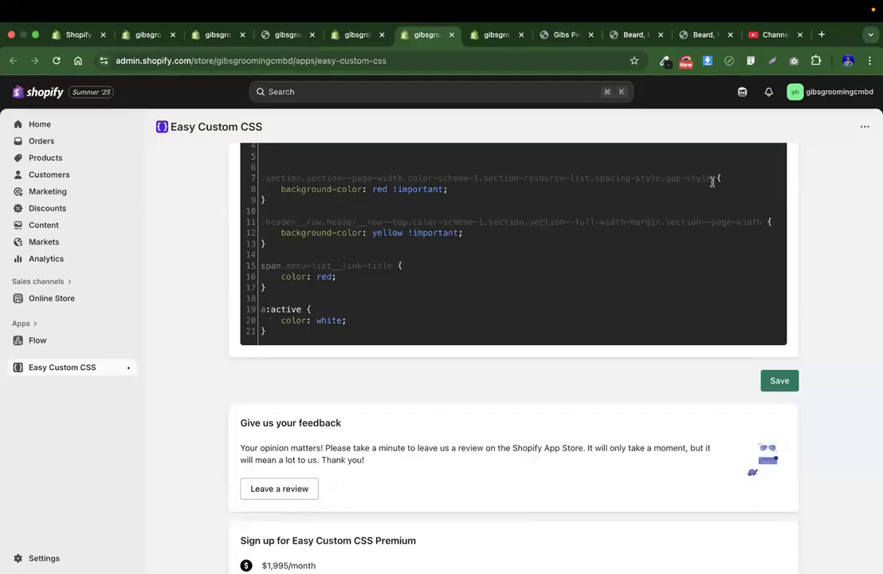
Save the a:active custom CSS, reload the Gibs Grooming storefront and close its developer tools to check the Home link's color
{"action": "left_click", "coordinate": [792, 386]}
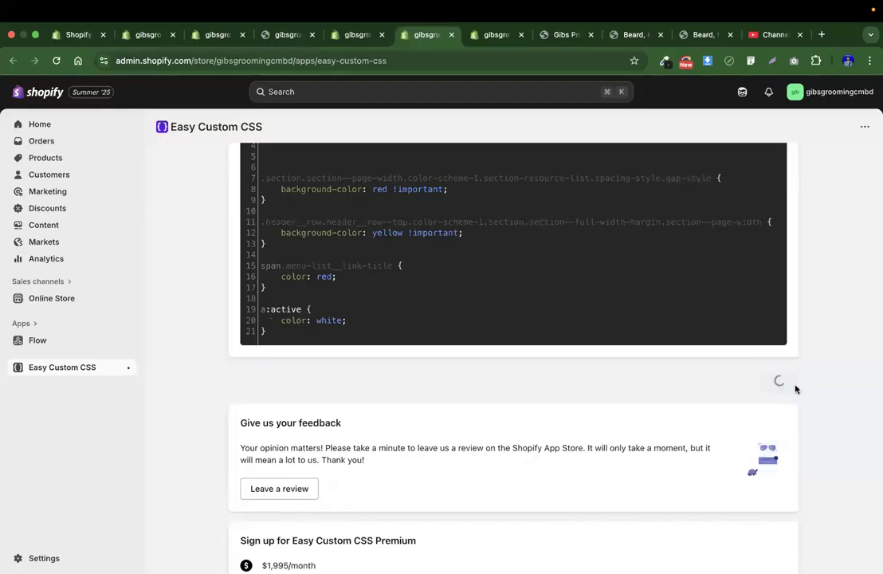
{"action": "left_click", "coordinate": [488, 34]}
{"action": "left_click", "coordinate": [560, 35]}
{"action": "left_click", "coordinate": [502, 34]}
{"action": "left_click", "coordinate": [287, 34]}
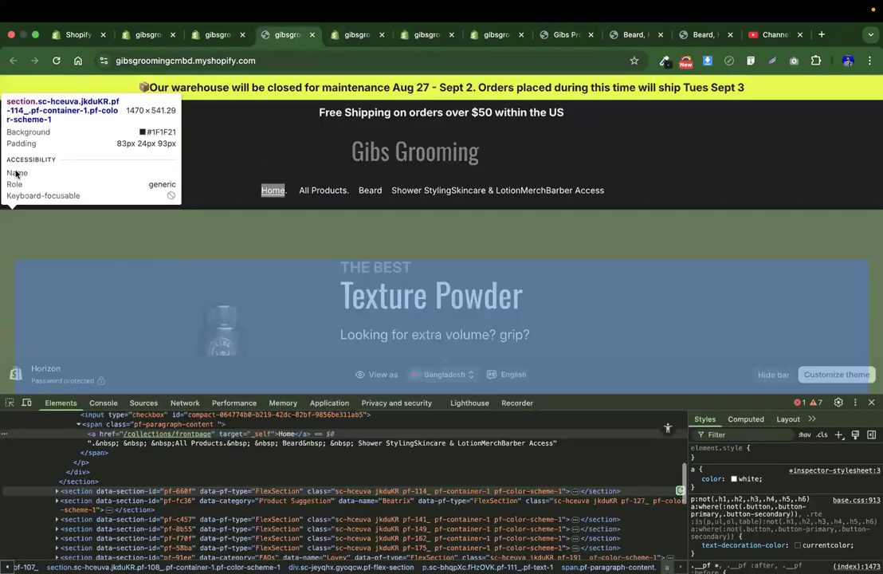
{"action": "left_click", "coordinate": [56, 62]}
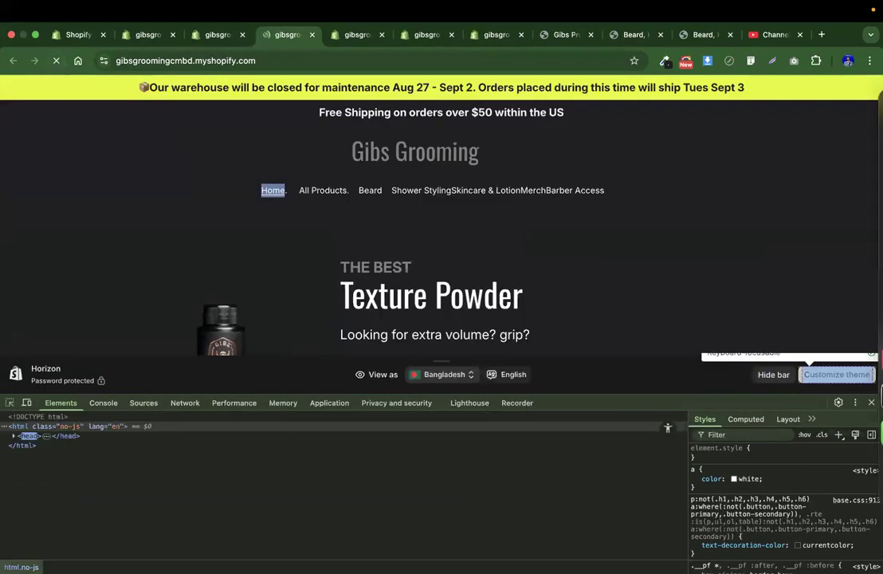
{"action": "left_click", "coordinate": [871, 403]}
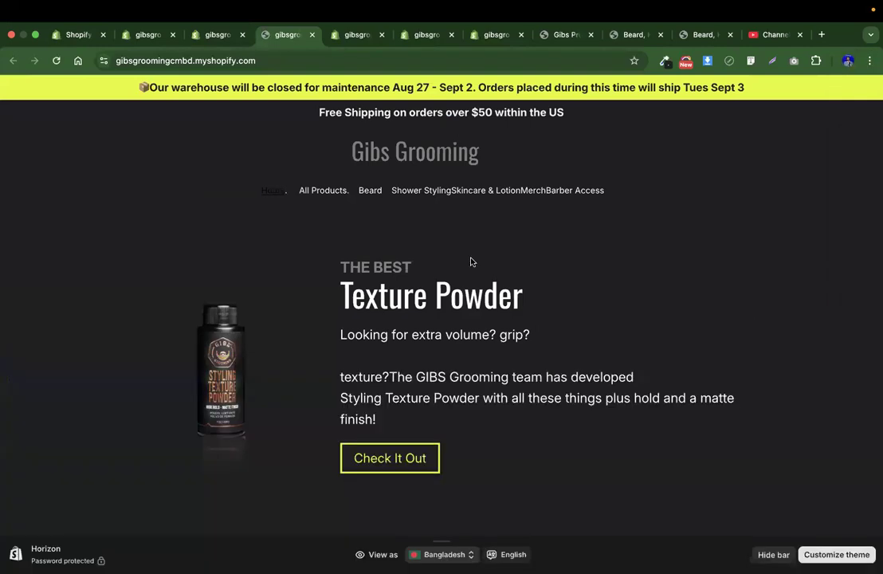
Switch to Google Classroom and look through the CMBD-321 classwork topics, from the Episode-25 project back to Episode-16
{"action": "key", "text": "ctrl+Left"}
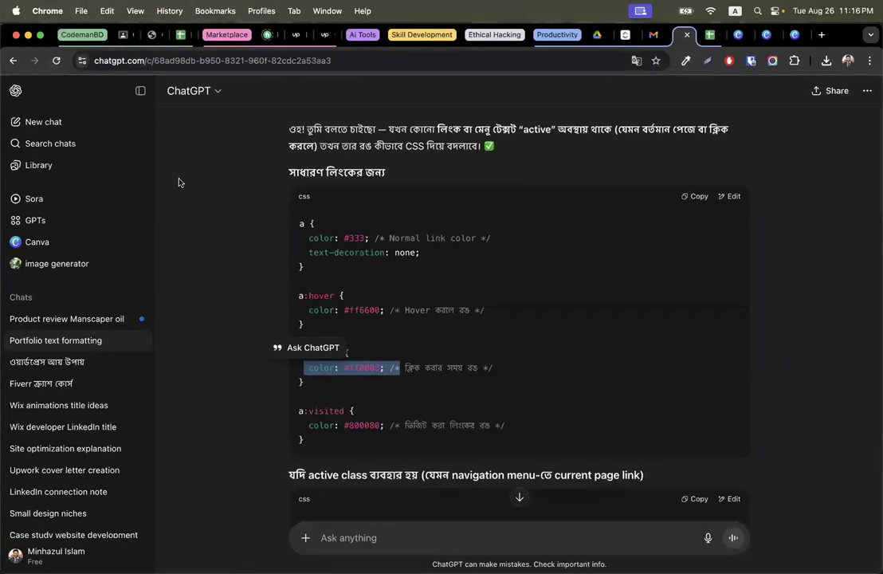
{"action": "left_click", "coordinate": [326, 35]}
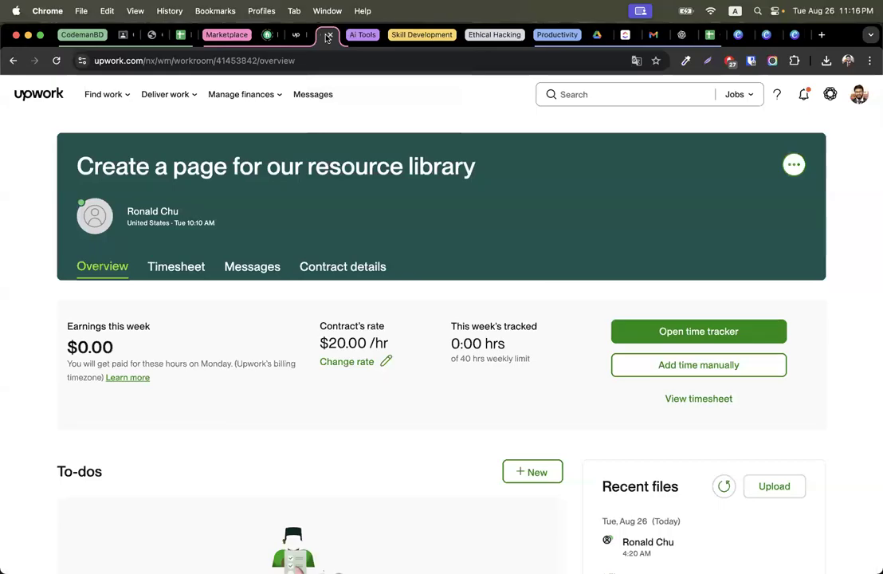
{"action": "left_click", "coordinate": [114, 34]}
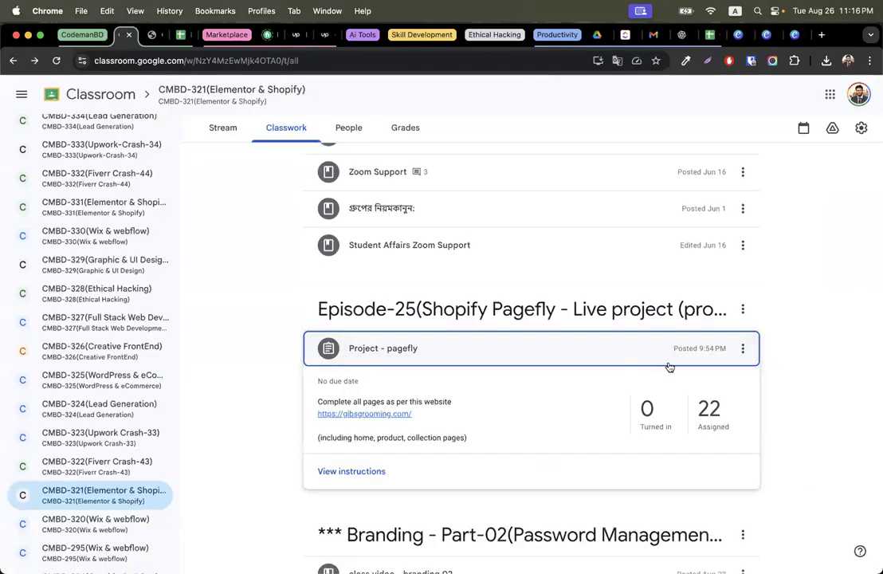
{"action": "scroll", "coordinate": [838, 302], "scroll_direction": "up", "scroll_amount": 5}
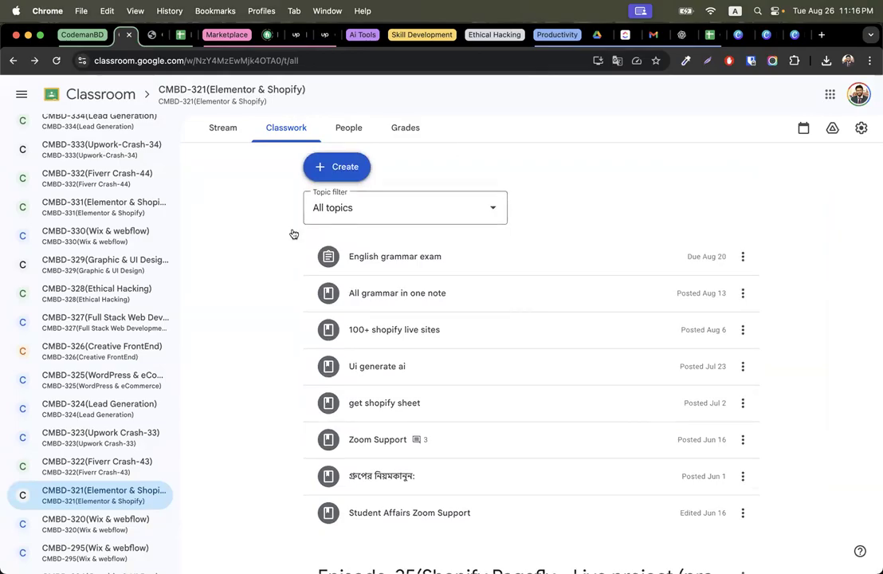
{"action": "scroll", "coordinate": [232, 343], "scroll_direction": "down", "scroll_amount": 10}
{"action": "scroll", "coordinate": [233, 343], "scroll_direction": "down", "scroll_amount": 2}
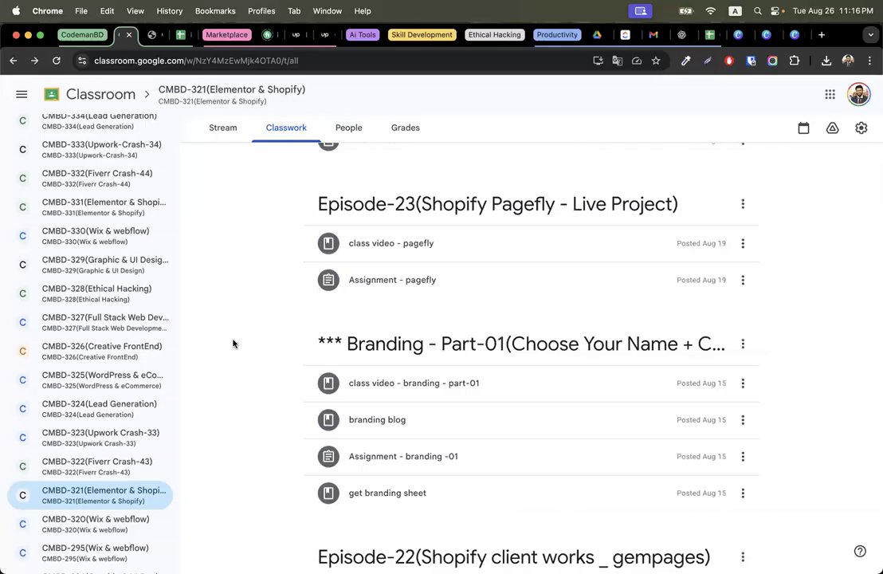
{"action": "scroll", "coordinate": [232, 343], "scroll_direction": "down", "scroll_amount": 15}
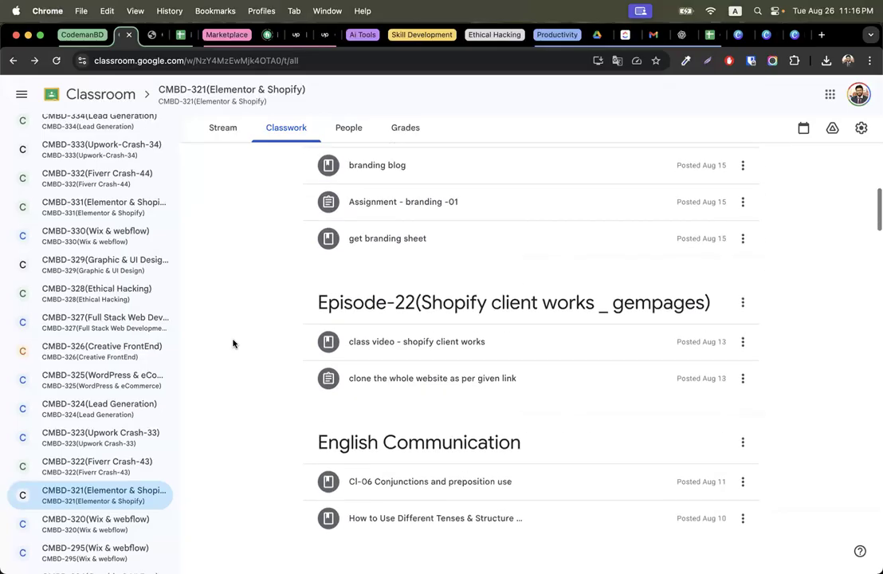
{"action": "scroll", "coordinate": [232, 343], "scroll_direction": "up", "scroll_amount": 3}
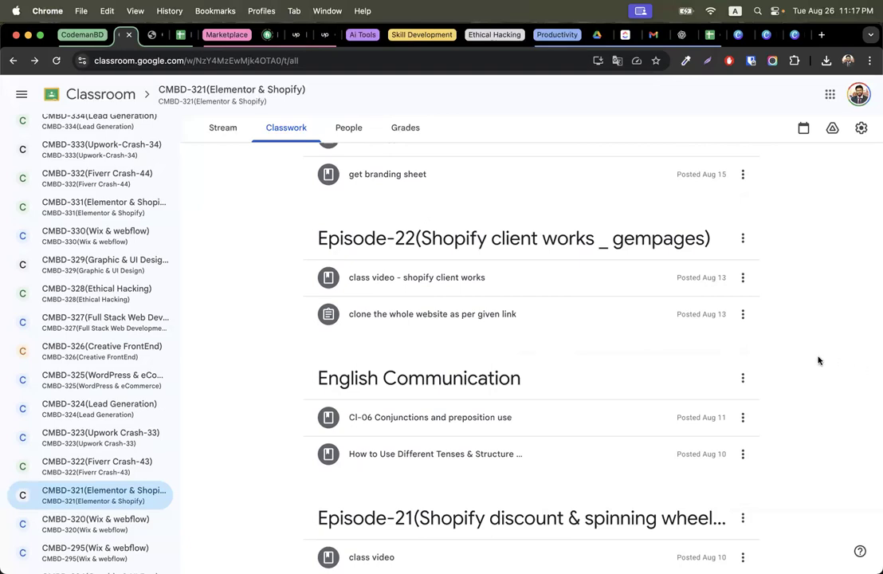
{"action": "scroll", "coordinate": [818, 361], "scroll_direction": "down", "scroll_amount": 10}
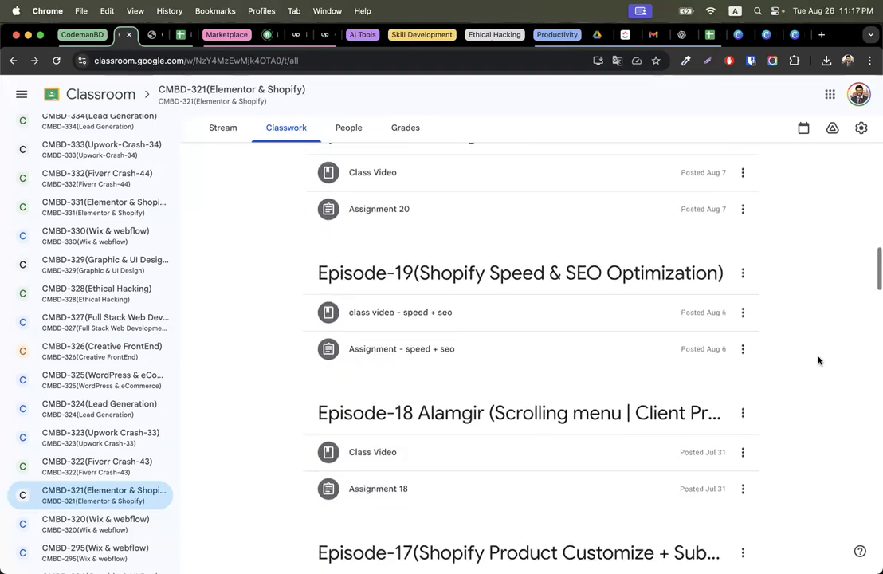
{"action": "scroll", "coordinate": [778, 313], "scroll_direction": "down", "scroll_amount": 3}
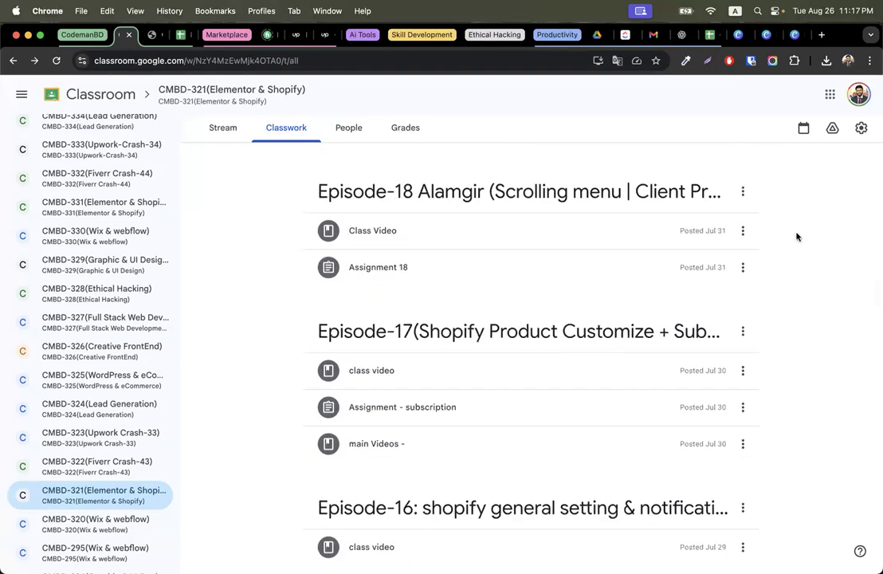
{"action": "scroll", "coordinate": [797, 237], "scroll_direction": "down", "scroll_amount": 2}
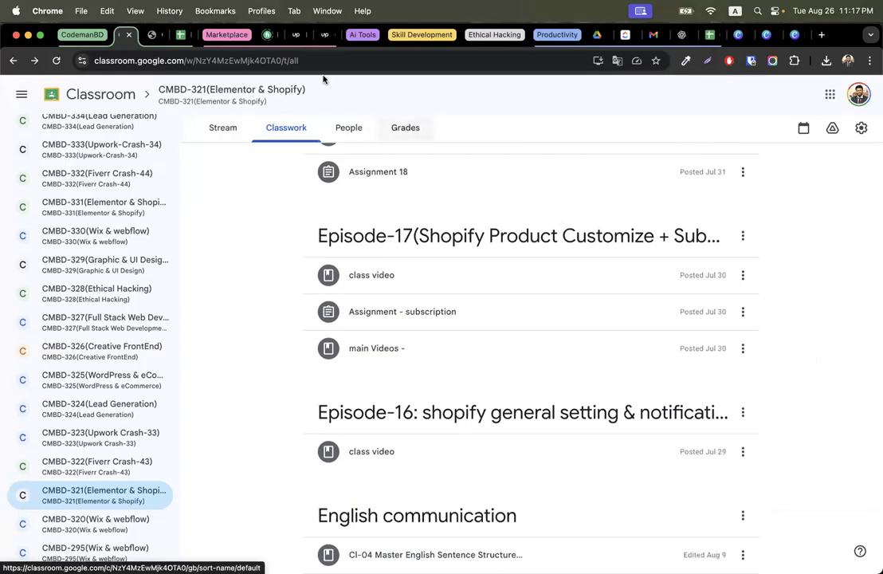
Return to Easy Custom CSS in the Shopify admin and review the a:active rule, the setup instructions and the selected theme
{"action": "key", "text": "ctrl+Right"}
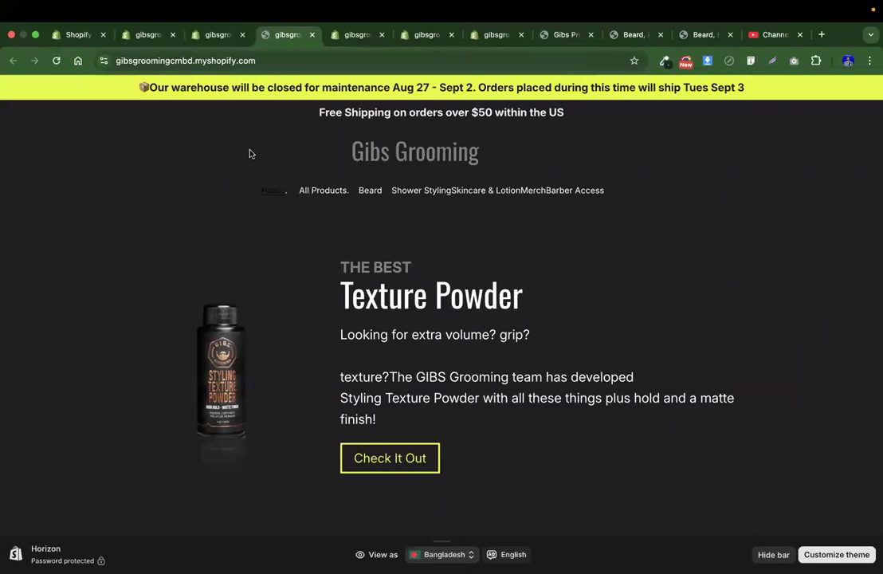
{"action": "left_click", "coordinate": [215, 34]}
{"action": "left_click", "coordinate": [353, 36]}
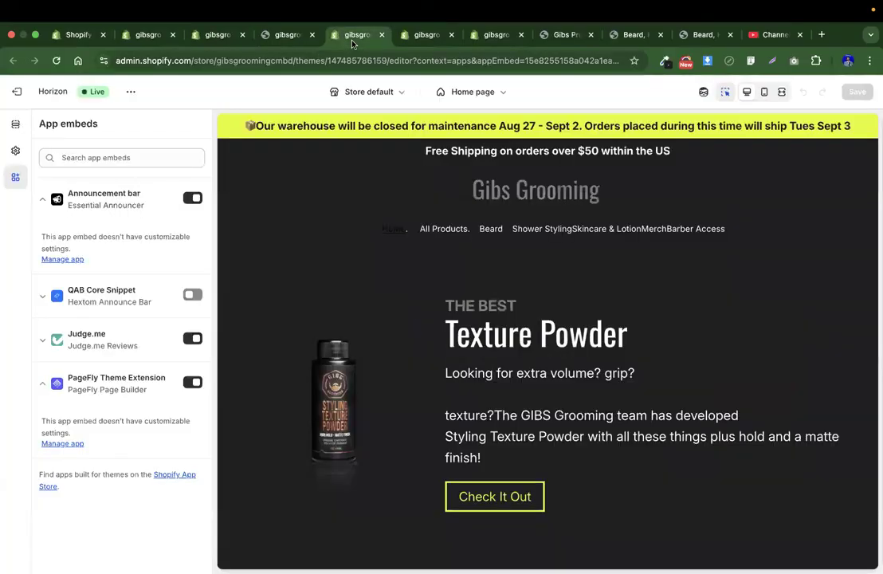
{"action": "left_click", "coordinate": [426, 34]}
{"action": "left_click", "coordinate": [494, 35]}
{"action": "left_click", "coordinate": [427, 35]}
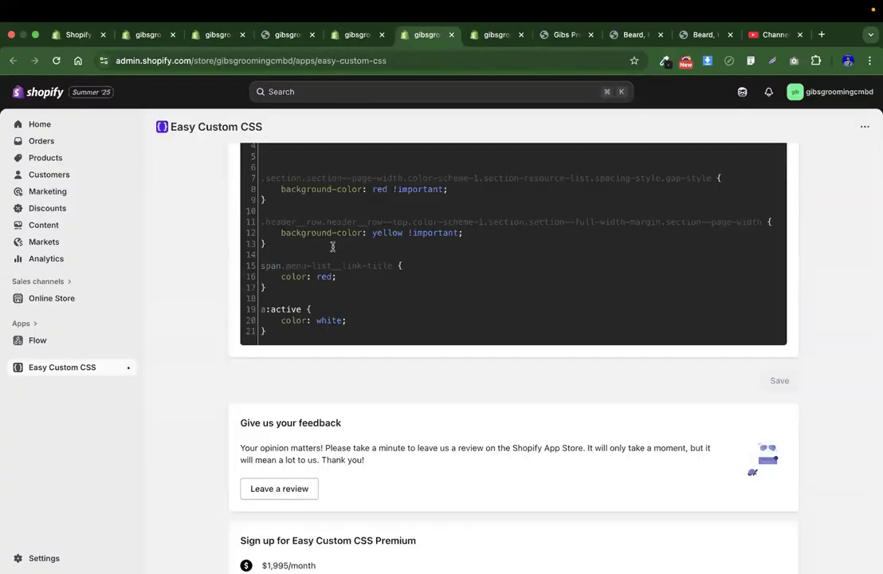
{"action": "left_click_drag", "start_coordinate": [280, 321], "coordinate": [380, 324]}
{"action": "left_click_drag", "start_coordinate": [288, 333], "coordinate": [257, 317]}
{"action": "left_click", "coordinate": [365, 281]}
{"action": "scroll", "coordinate": [365, 281], "scroll_direction": "up", "scroll_amount": 5}
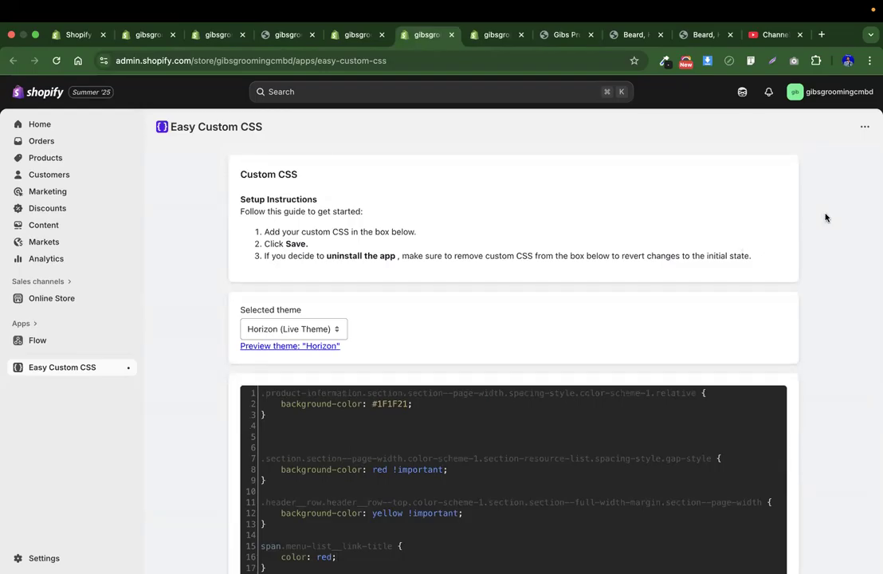
Leave the locked iPhone Mirroring window and view the original Gibs Grooming All Products page
{"action": "mouse_move", "coordinate": [818, 9]}
{"action": "key", "text": "super+Tab"}
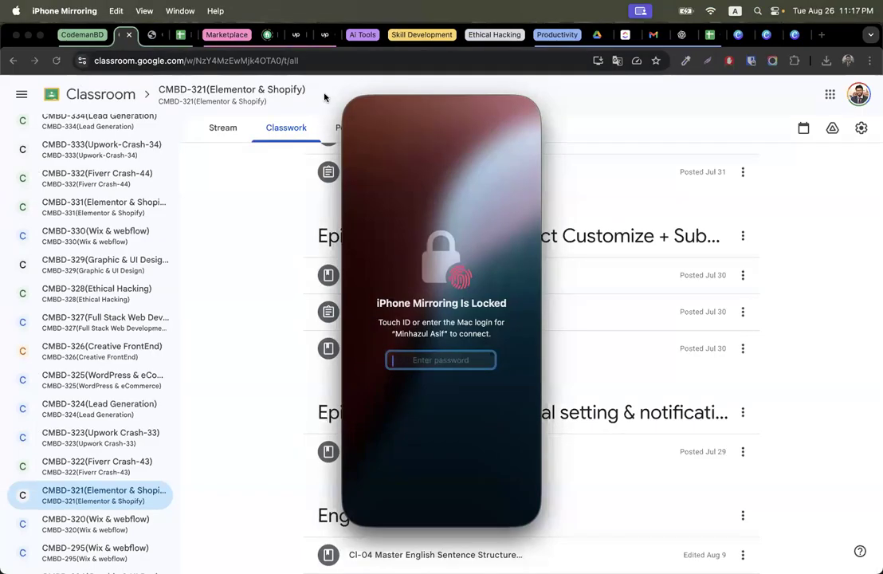
{"action": "left_click", "coordinate": [275, 223]}
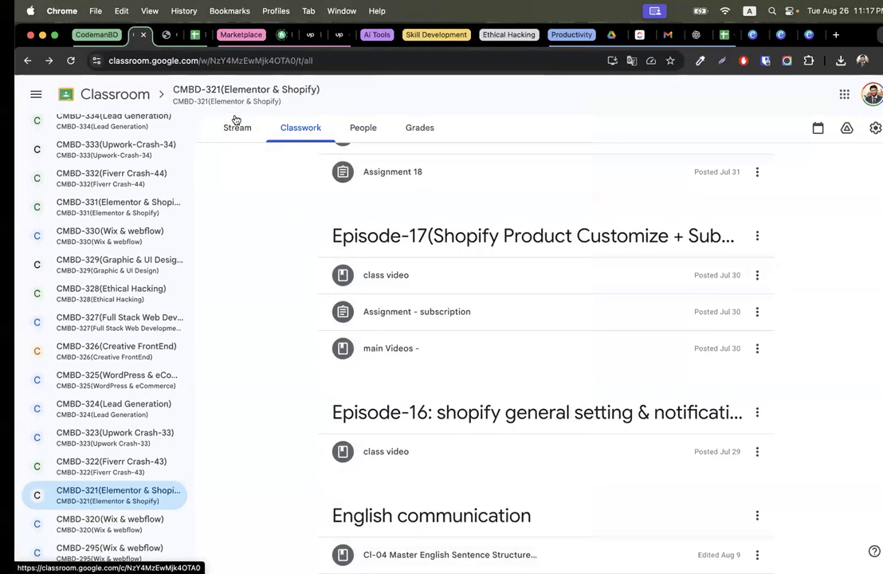
{"action": "left_click", "coordinate": [163, 36]}
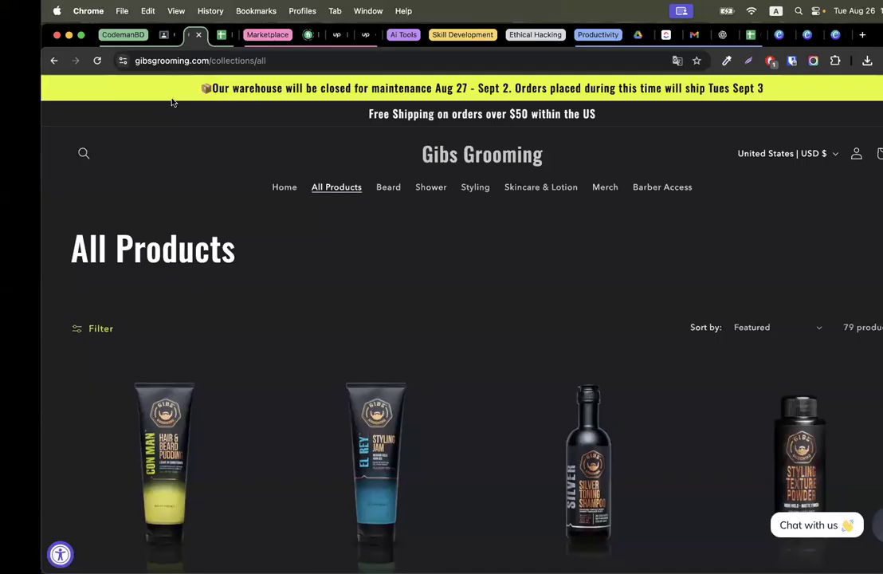
{"action": "key", "text": "ctrl+Right"}
{"action": "key", "text": "ctrl+Left"}
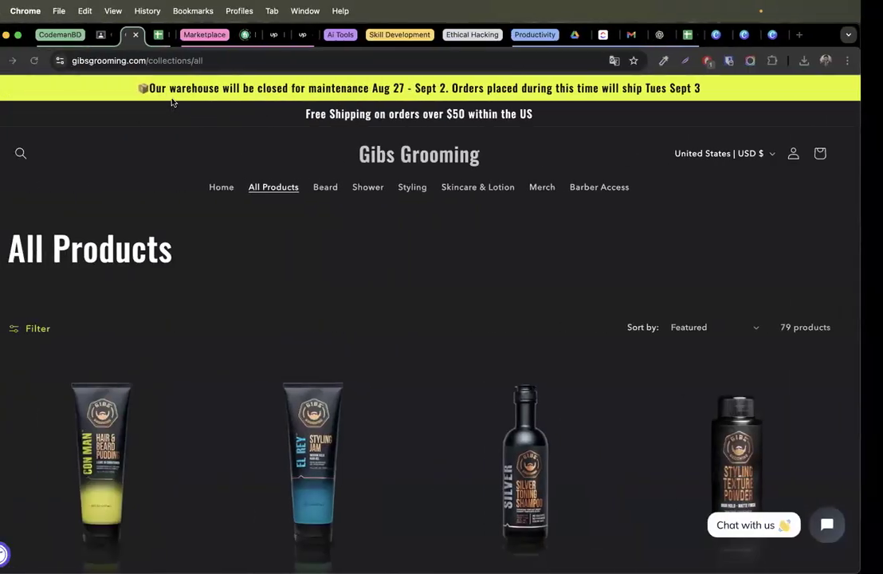
Switch to Upwork messages and open the Wix Issue Fix offer from the most recent client conversation
{"action": "left_click", "coordinate": [298, 35]}
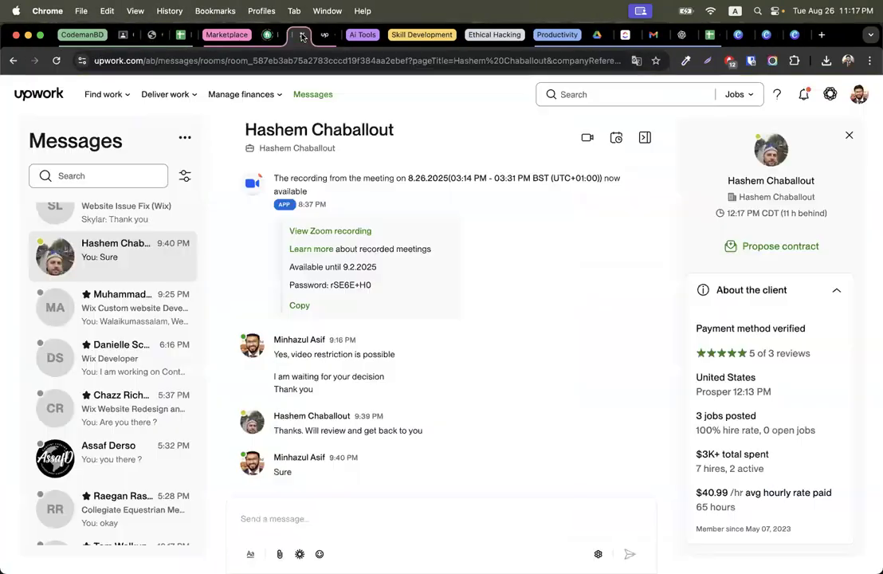
{"action": "scroll", "coordinate": [76, 375], "scroll_direction": "up", "scroll_amount": 5}
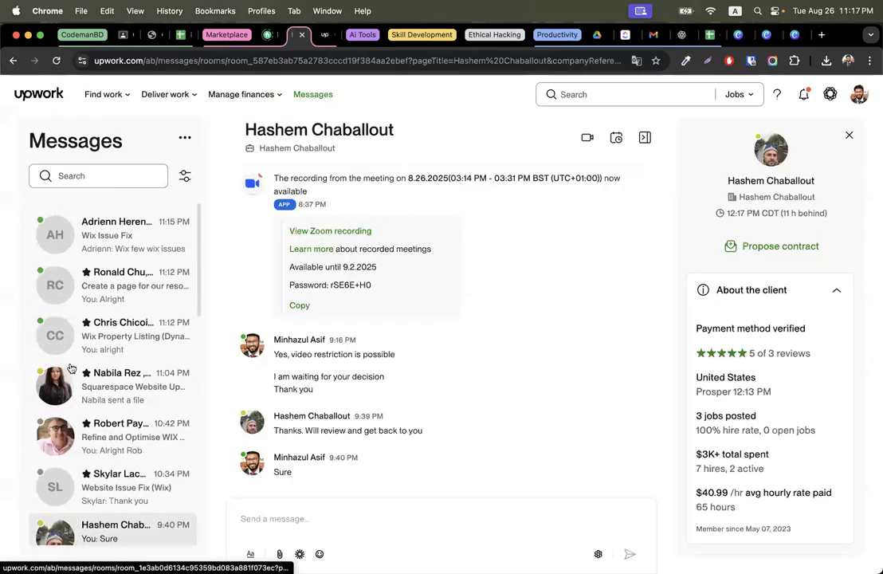
{"action": "left_click", "coordinate": [98, 237]}
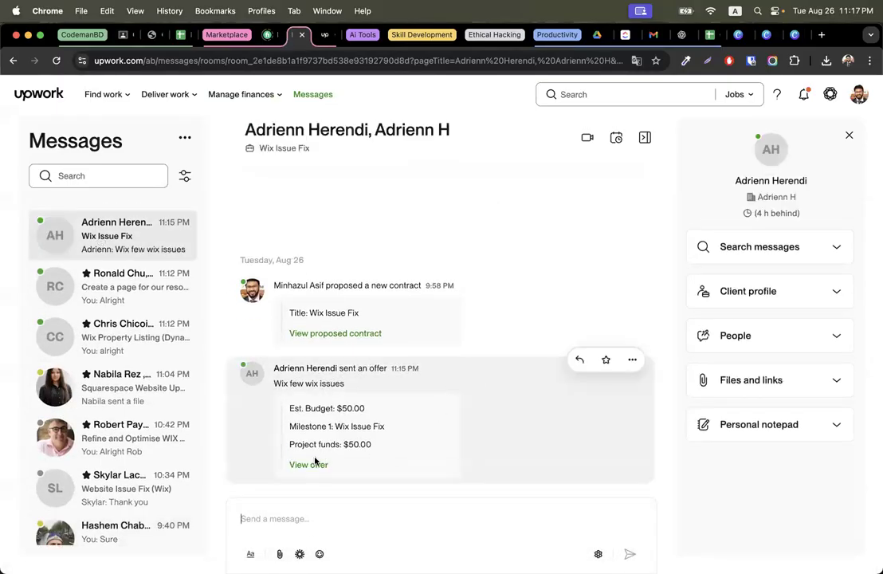
{"action": "left_click", "coordinate": [316, 463]}
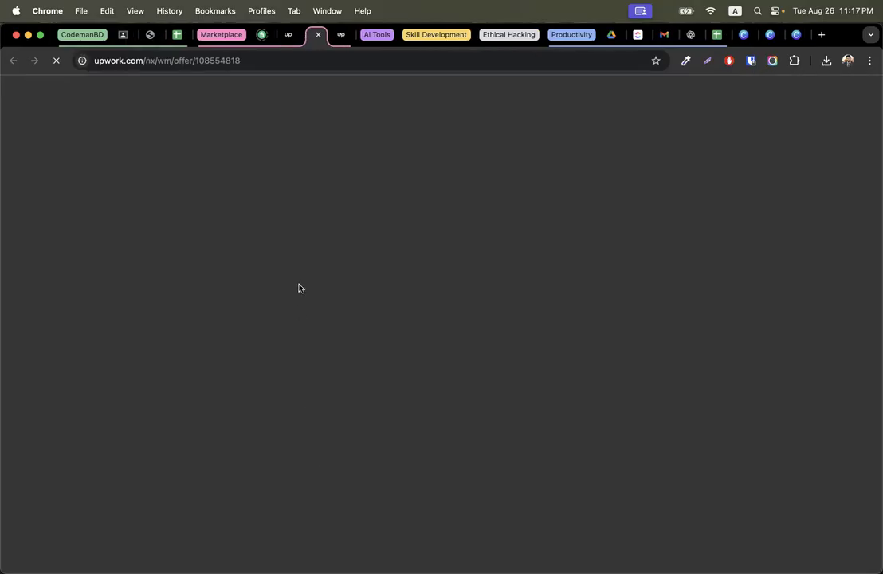
{"action": "scroll", "coordinate": [509, 395], "scroll_direction": "down", "scroll_amount": 4}
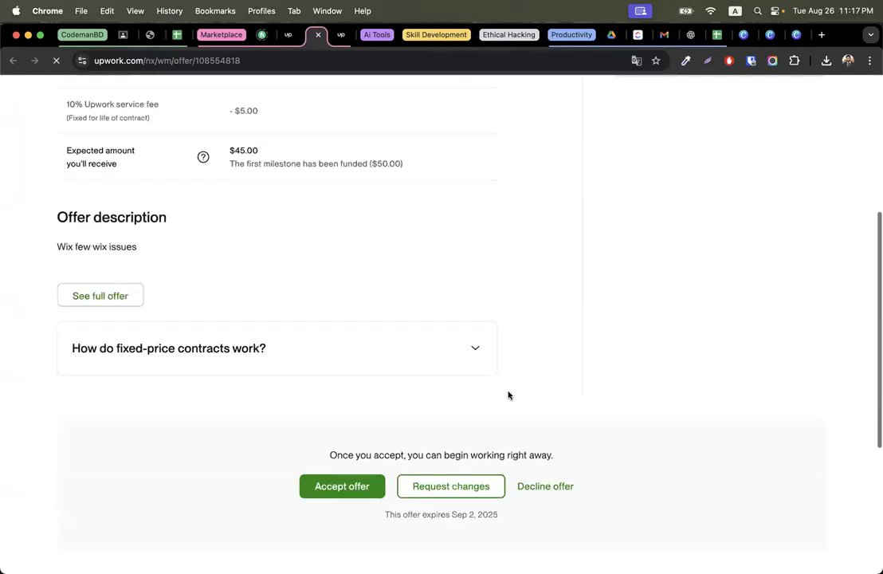
Accept the Wix Issue Fix offer with the message "thanks" to the client, agreeing to the Upwork terms
{"action": "left_click", "coordinate": [335, 486]}
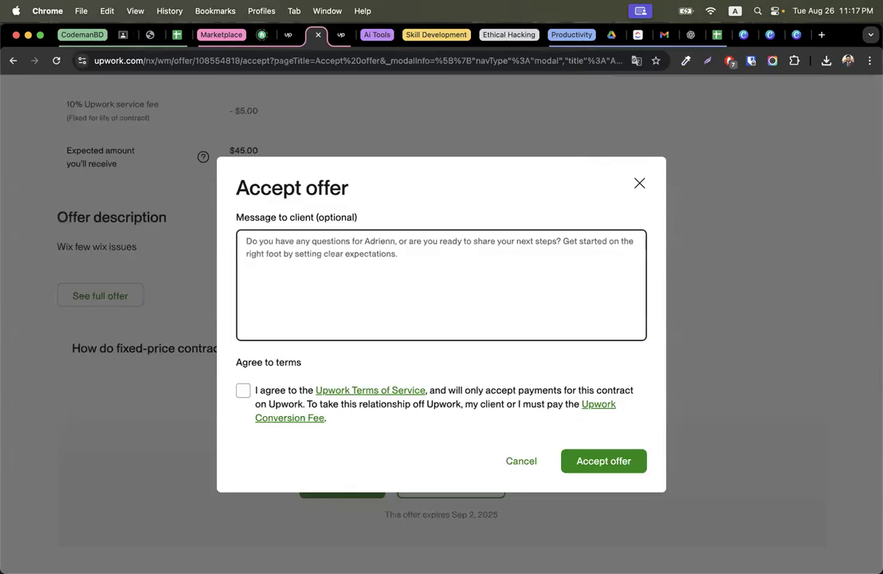
{"action": "type", "text": "thanks"}
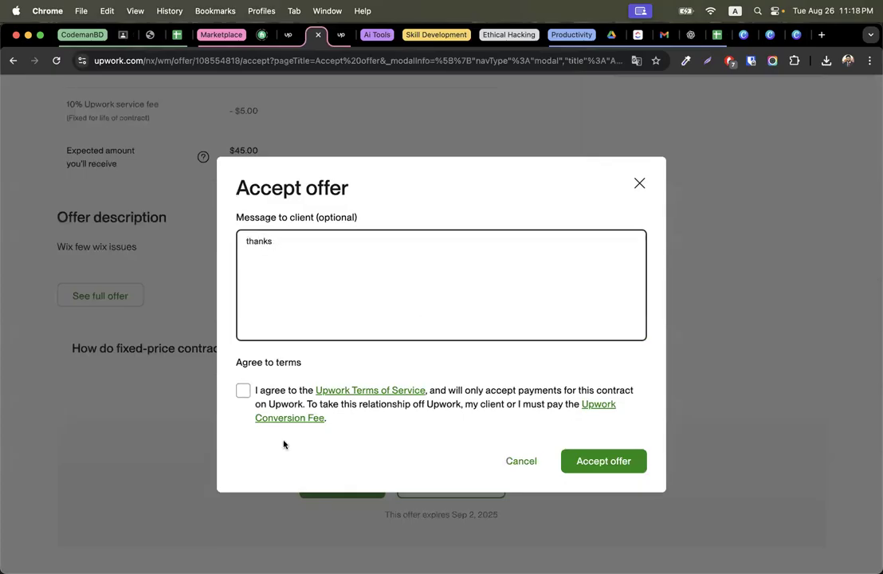
{"action": "left_click", "coordinate": [244, 389]}
{"action": "left_click", "coordinate": [604, 460]}
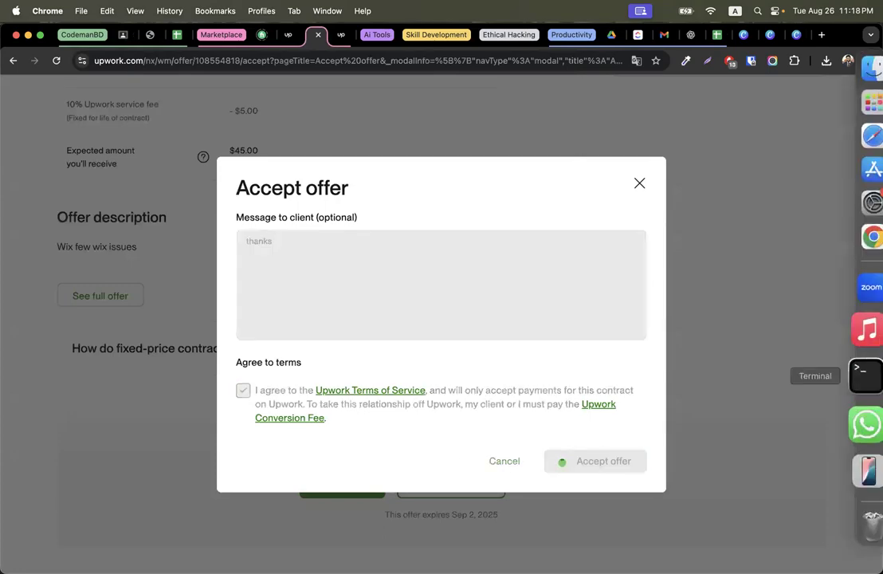
Switch to WhatsApp, read the Upwork client's latest message and return to Upwork
{"action": "left_click", "coordinate": [848, 406]}
{"action": "left_click", "coordinate": [285, 217]}
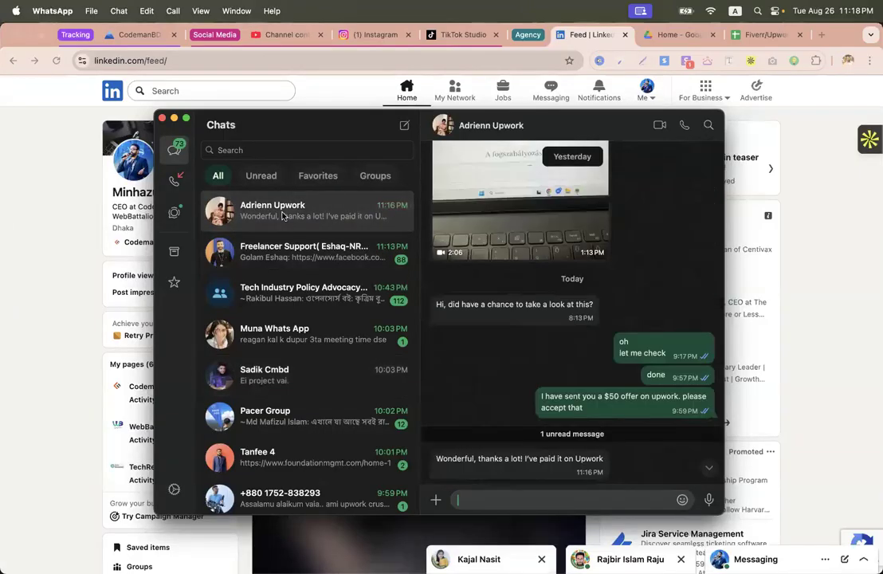
{"action": "key", "text": "ctrl+Left"}
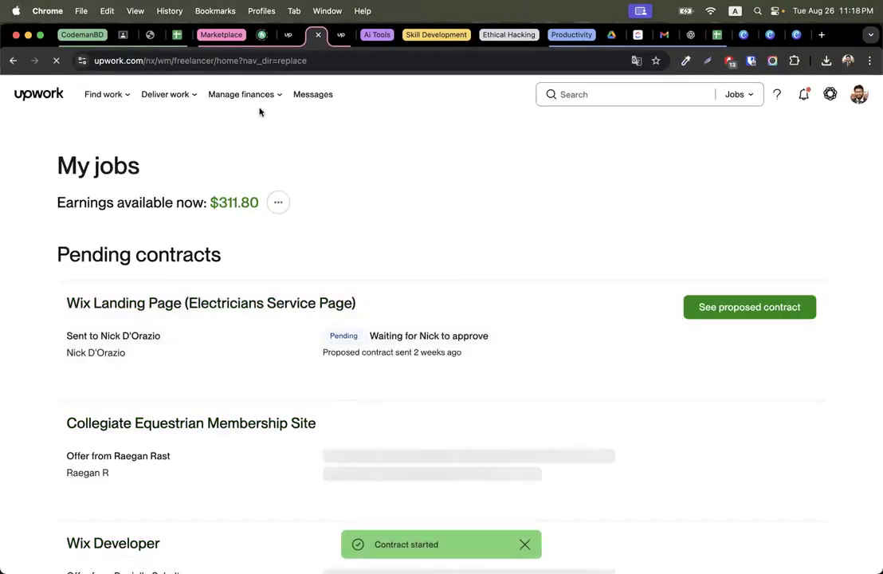
Open the Wix Issue Fix contract from the active milestones among the active contracts
{"action": "mouse_move", "coordinate": [168, 98]}
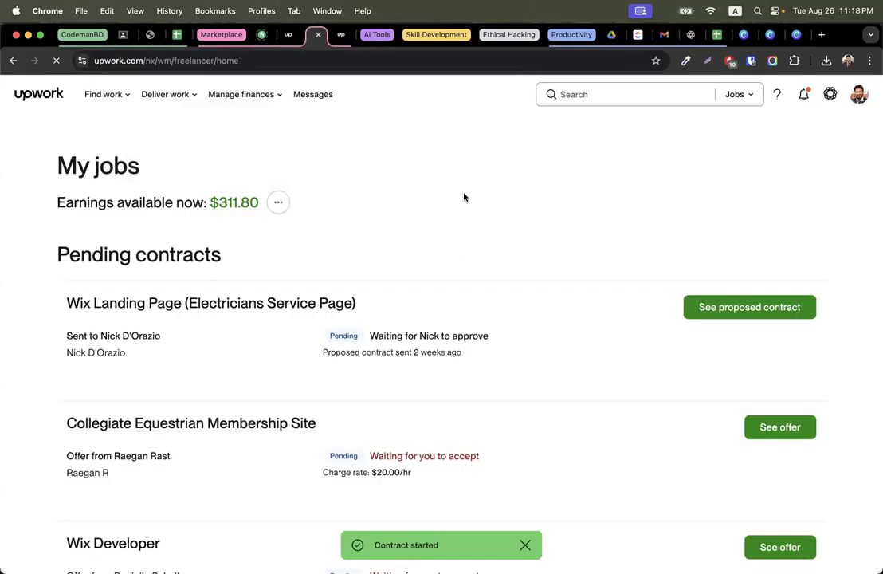
{"action": "scroll", "coordinate": [191, 363], "scroll_direction": "down", "scroll_amount": 5}
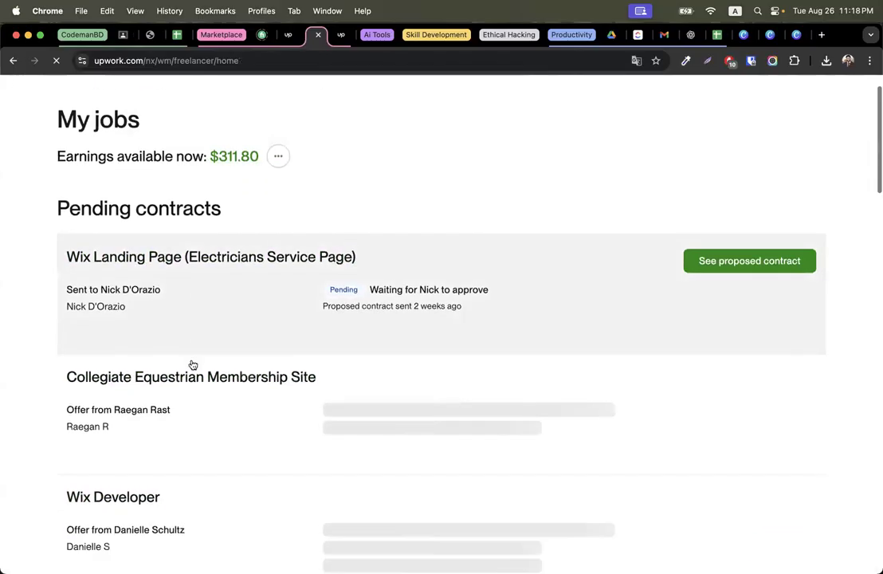
{"action": "scroll", "coordinate": [191, 364], "scroll_direction": "down", "scroll_amount": 3}
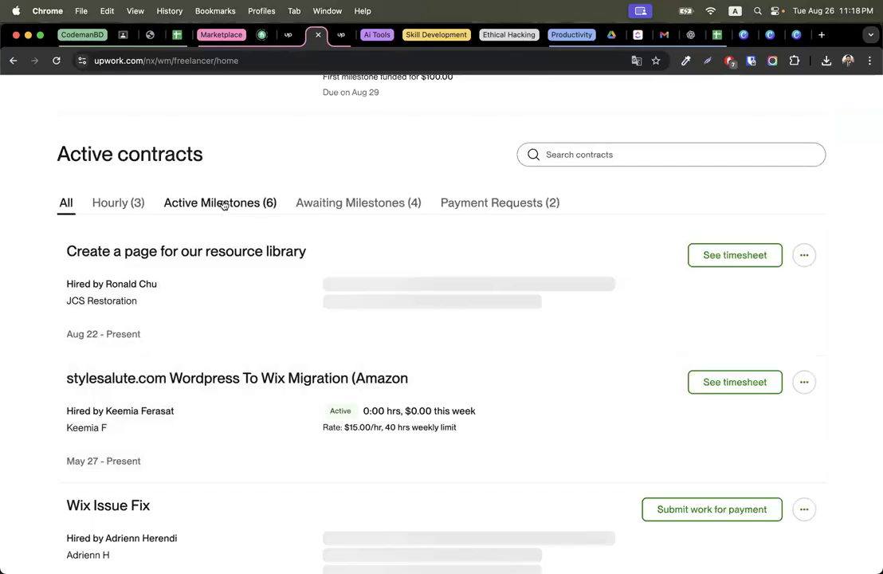
{"action": "left_click", "coordinate": [223, 203]}
{"action": "left_click", "coordinate": [127, 254]}
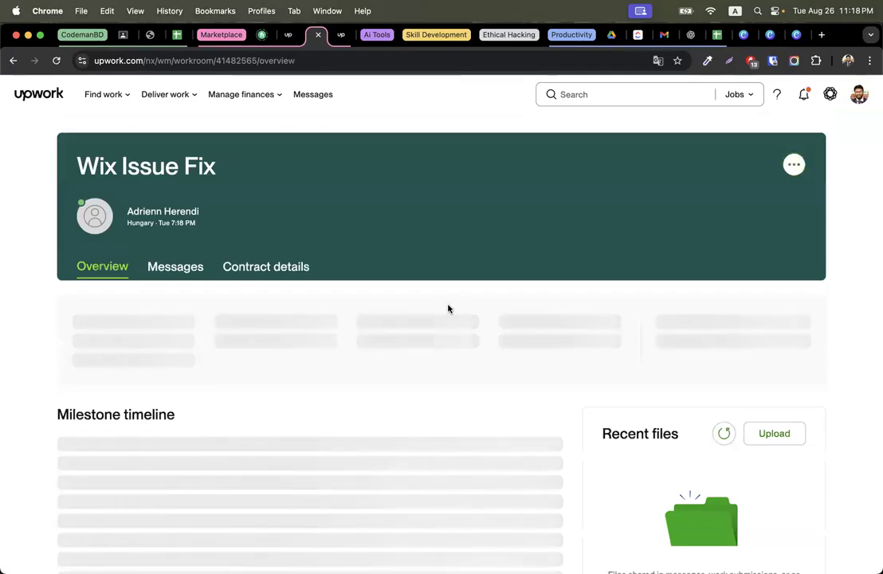
Submit the Wix Issue Fix milestone's work for payment with the message "please release the payment"
{"action": "scroll", "coordinate": [358, 412], "scroll_direction": "down", "scroll_amount": 4}
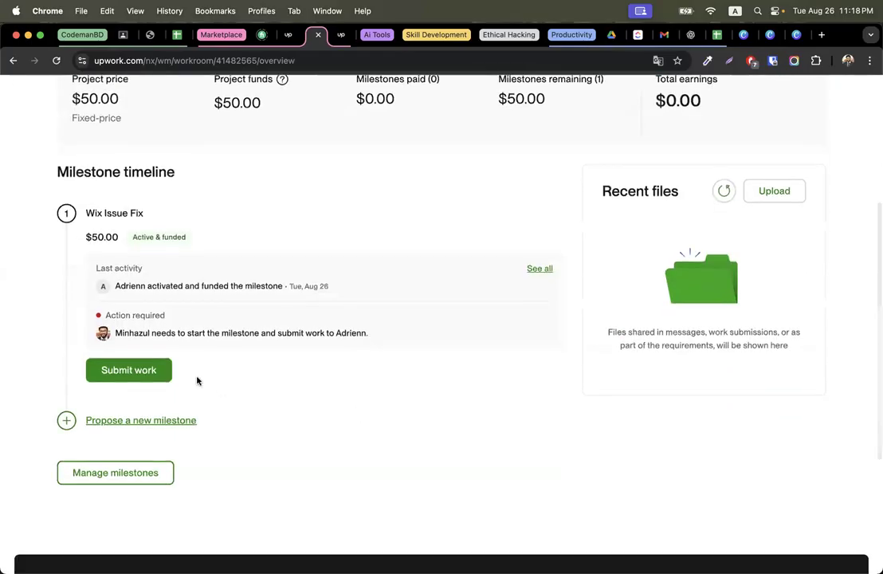
{"action": "left_click", "coordinate": [143, 371]}
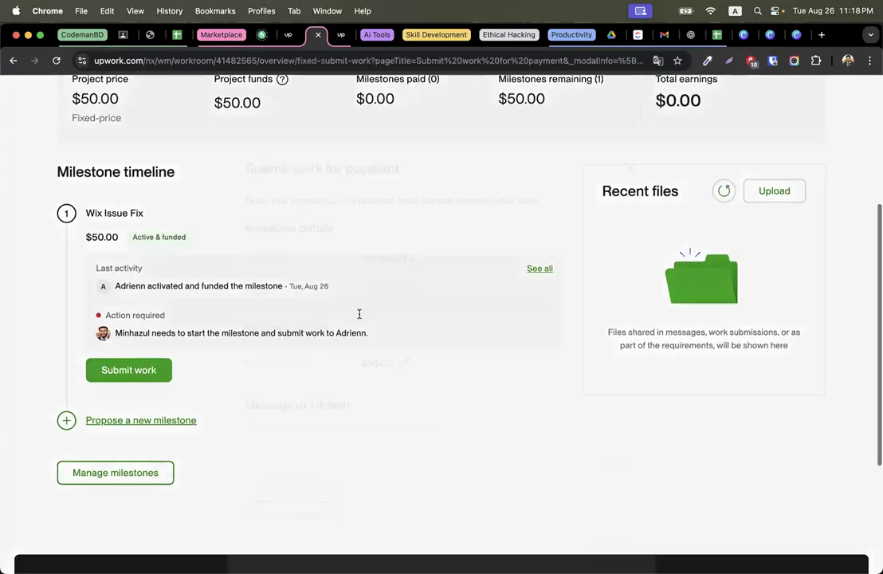
{"action": "type", "text": "please r"}
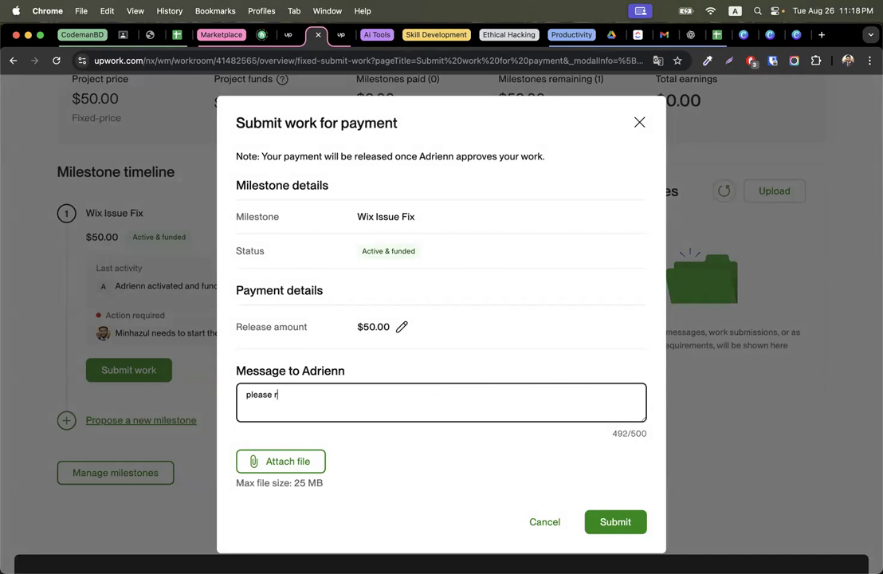
{"action": "type", "text": "elease the payment"}
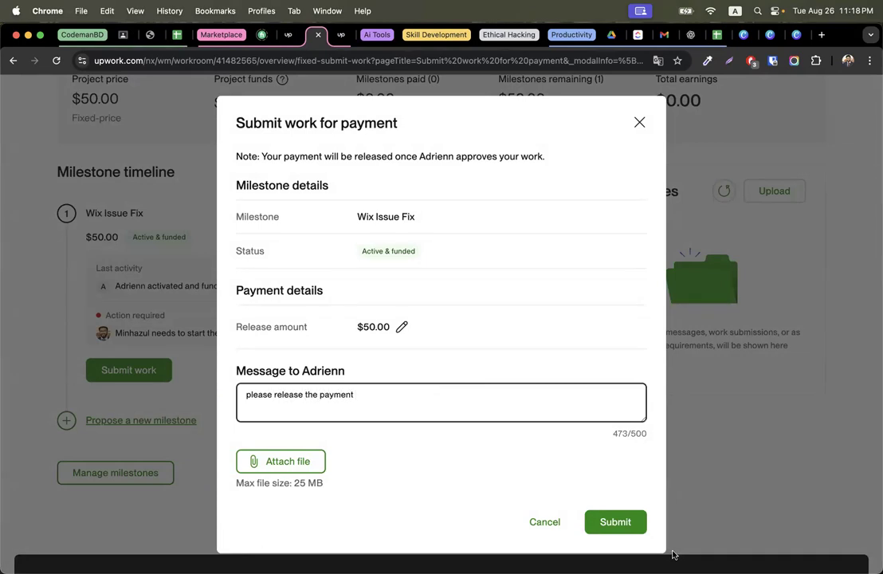
{"action": "left_click", "coordinate": [609, 528]}
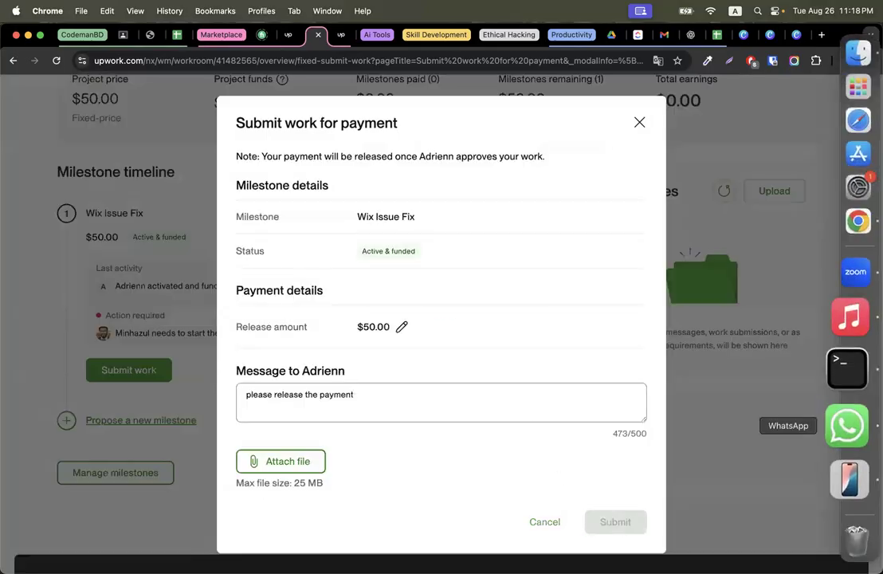
Switch to WhatsApp, send "thanks" to the Upwork client and return to Upwork
{"action": "left_click", "coordinate": [847, 425]}
{"action": "type", "text": "thanks"}
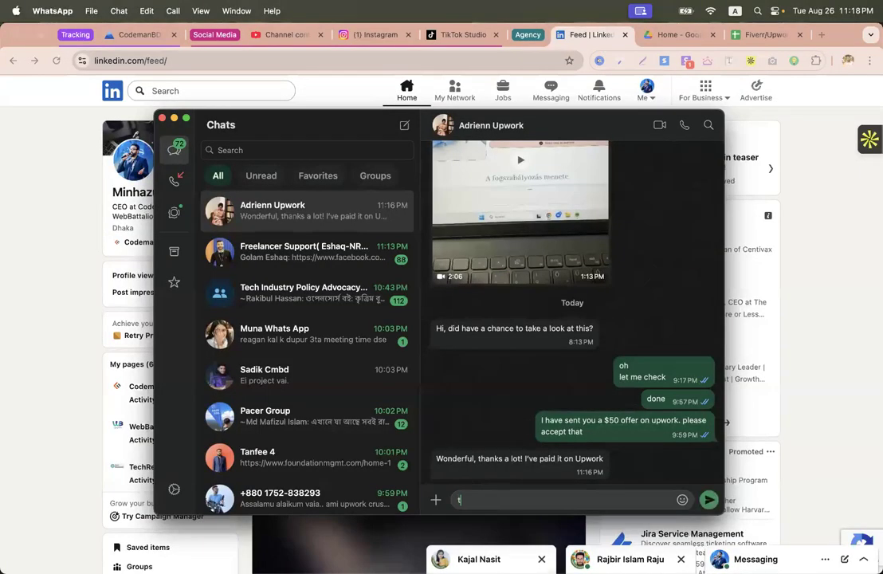
{"action": "key", "text": "Return"}
{"action": "key", "text": "ctrl+Left"}
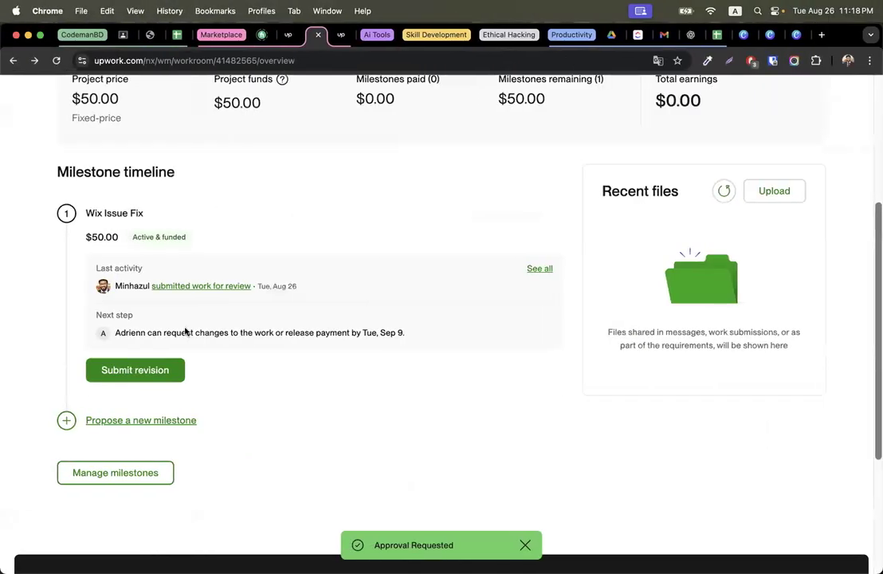
Close the spare Upwork page next to the Wix Issue Fix contract overview
{"action": "scroll", "coordinate": [315, 307], "scroll_direction": "up", "scroll_amount": 5}
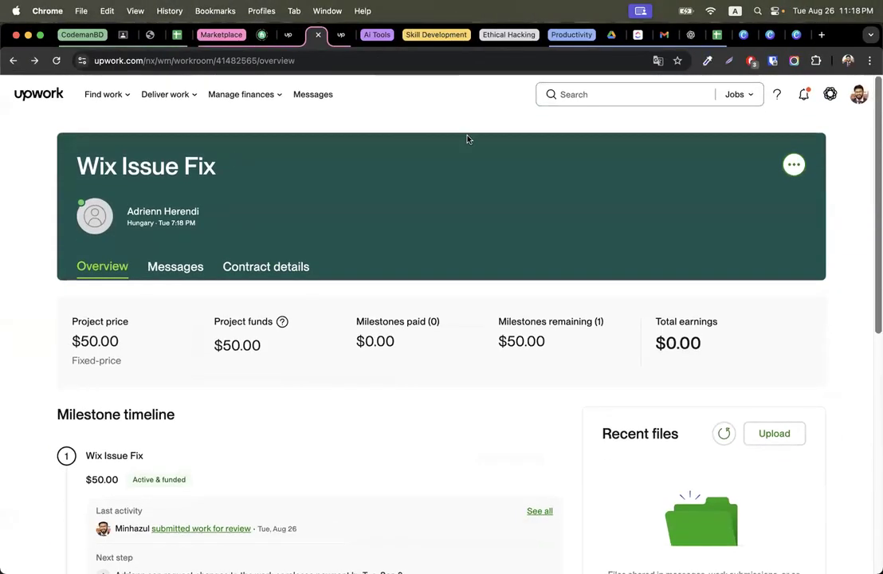
{"action": "left_click", "coordinate": [339, 35]}
{"action": "left_click", "coordinate": [343, 35]}
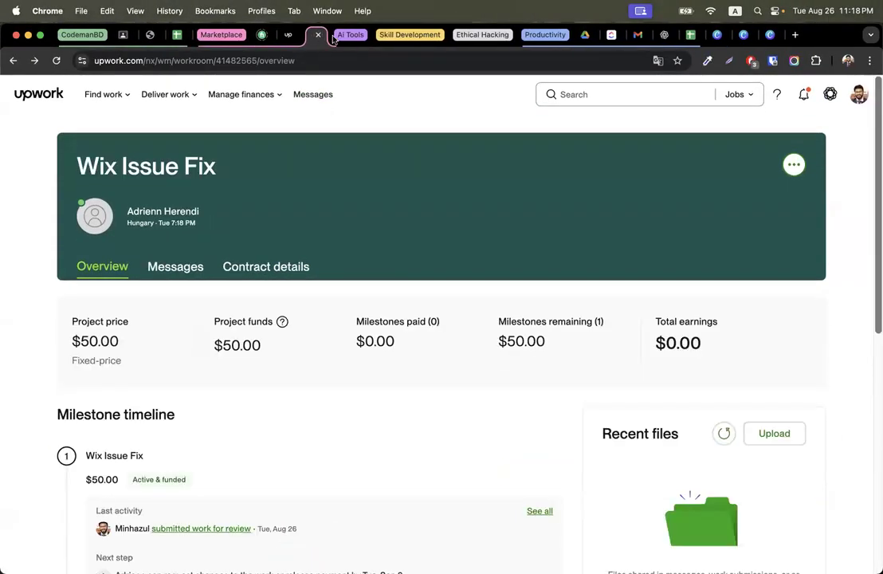
Open the Connects History and examine the monthly renewal and the extra Connects added on August 24, 2025
{"action": "scroll", "coordinate": [483, 274], "scroll_direction": "up", "scroll_amount": 2}
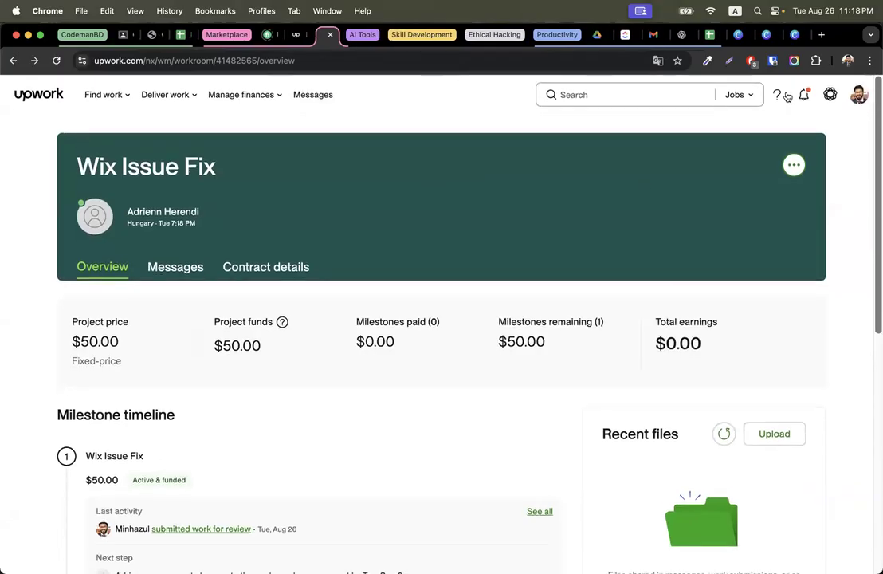
{"action": "left_click", "coordinate": [858, 94]}
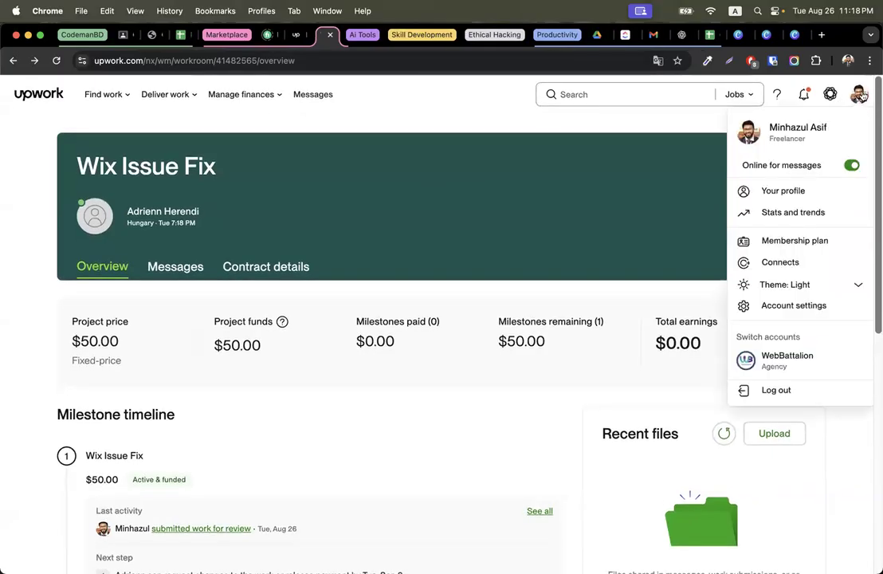
{"action": "left_click", "coordinate": [784, 263]}
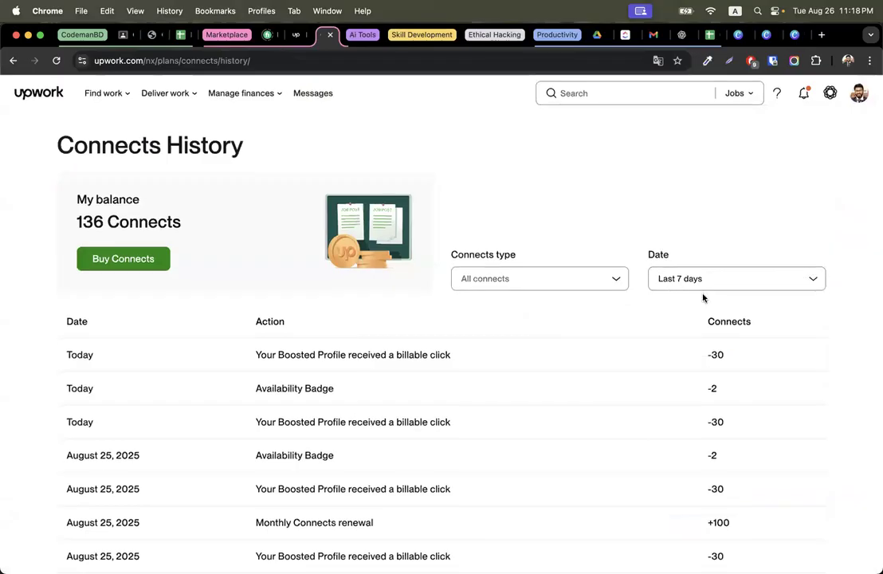
{"action": "scroll", "coordinate": [703, 297], "scroll_direction": "down", "scroll_amount": 5}
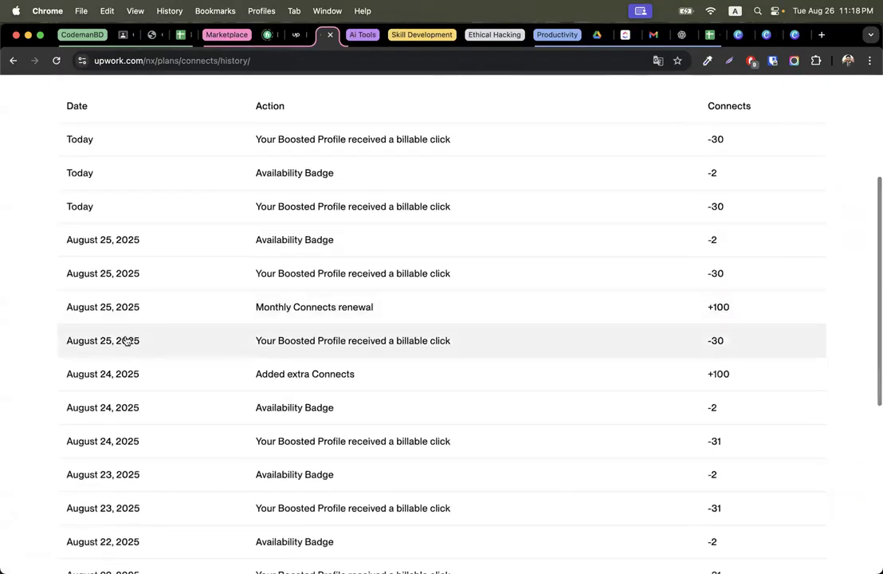
{"action": "left_click_drag", "start_coordinate": [705, 307], "coordinate": [761, 311]}
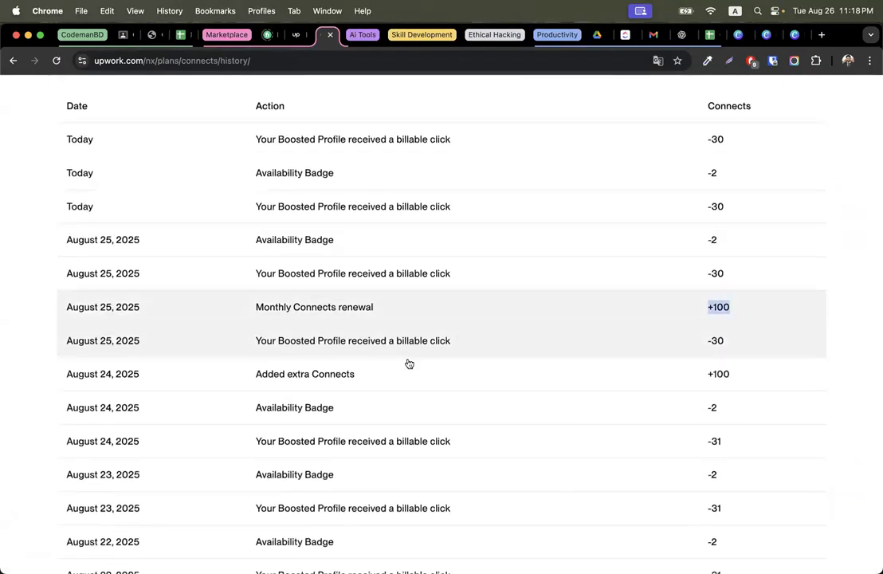
{"action": "left_click_drag", "start_coordinate": [706, 375], "coordinate": [744, 378]}
Load more Connects History entries, look through the older ones, and check the account options
{"action": "scroll", "coordinate": [744, 378], "scroll_direction": "down", "scroll_amount": 3}
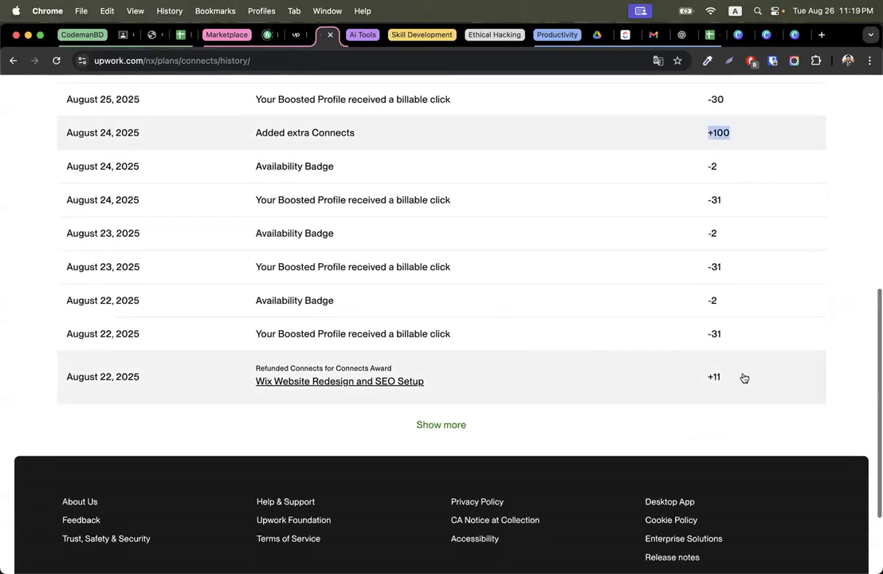
{"action": "left_click", "coordinate": [441, 425]}
{"action": "scroll", "coordinate": [578, 383], "scroll_direction": "down", "scroll_amount": 5}
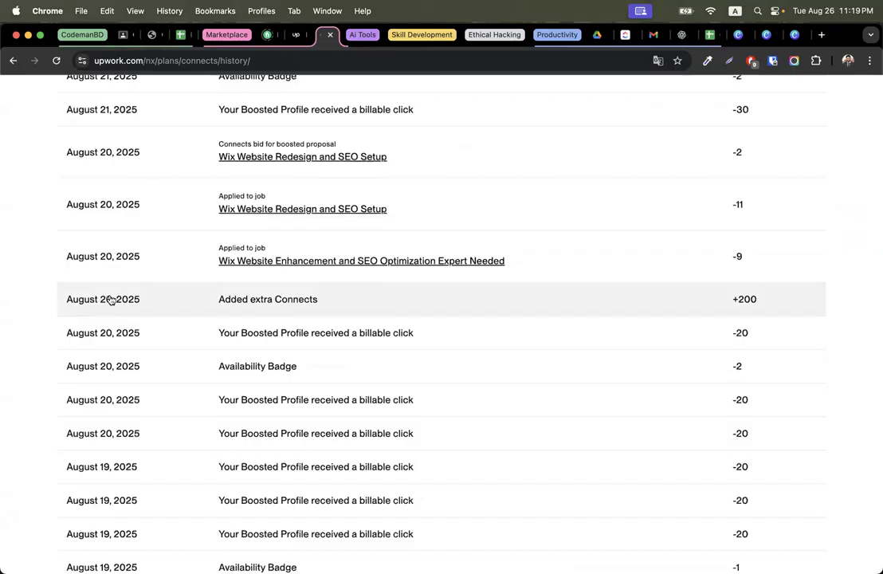
{"action": "scroll", "coordinate": [723, 313], "scroll_direction": "up", "scroll_amount": 15}
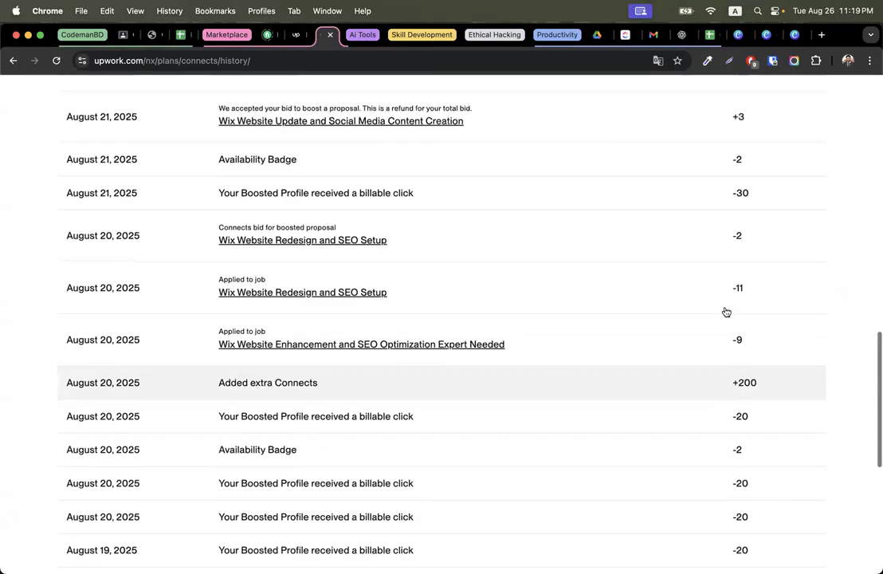
{"action": "left_click", "coordinate": [860, 97]}
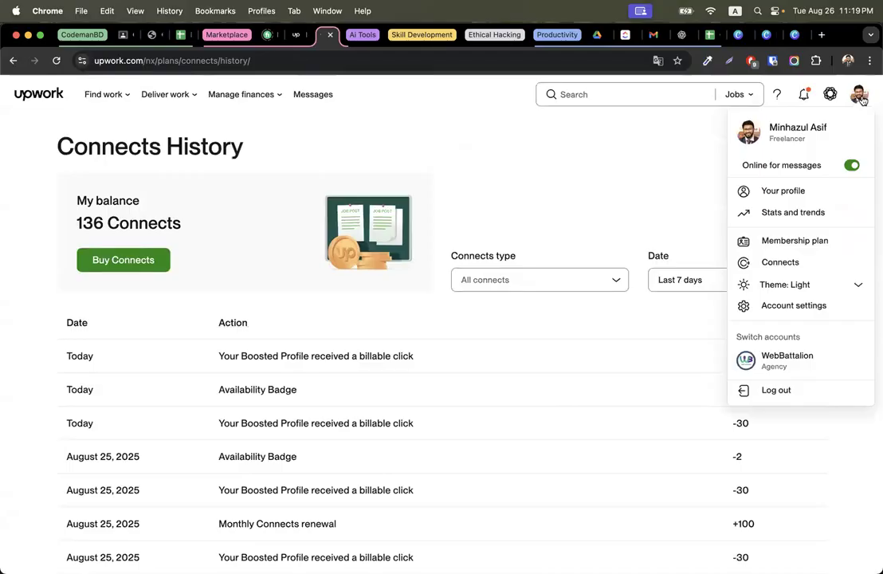
{"action": "left_click", "coordinate": [680, 169]}
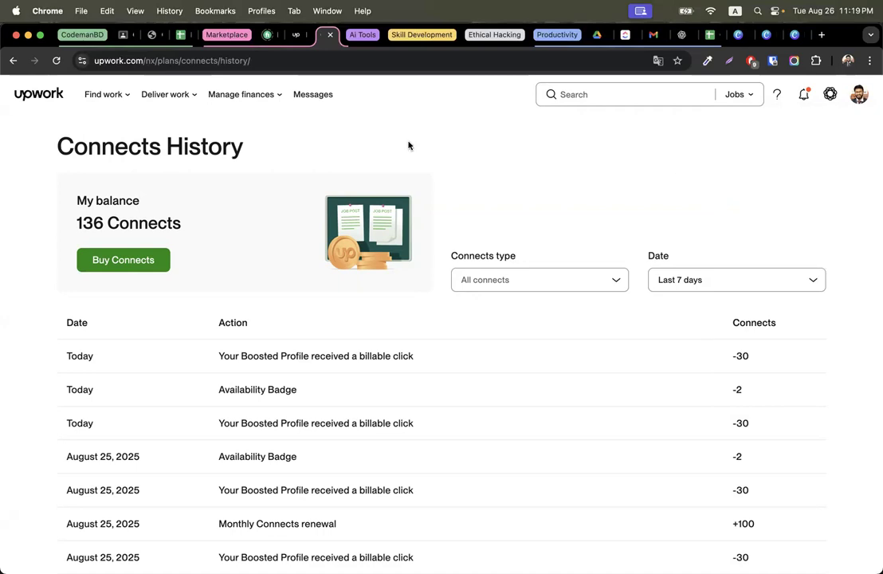
View the client's Upwork conversation, then switch to WhatsApp and send them "i have submitted the milestone"
{"action": "left_click", "coordinate": [296, 36]}
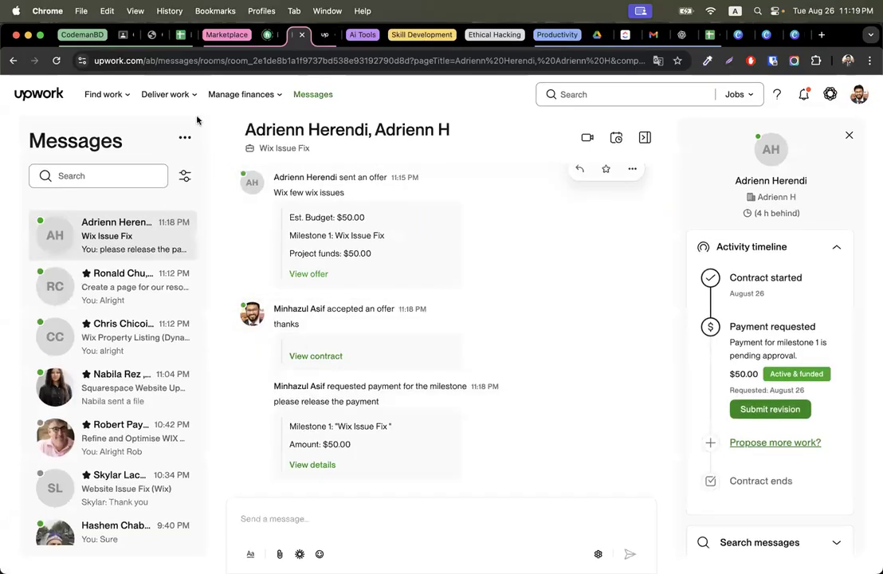
{"action": "left_click", "coordinate": [852, 418]}
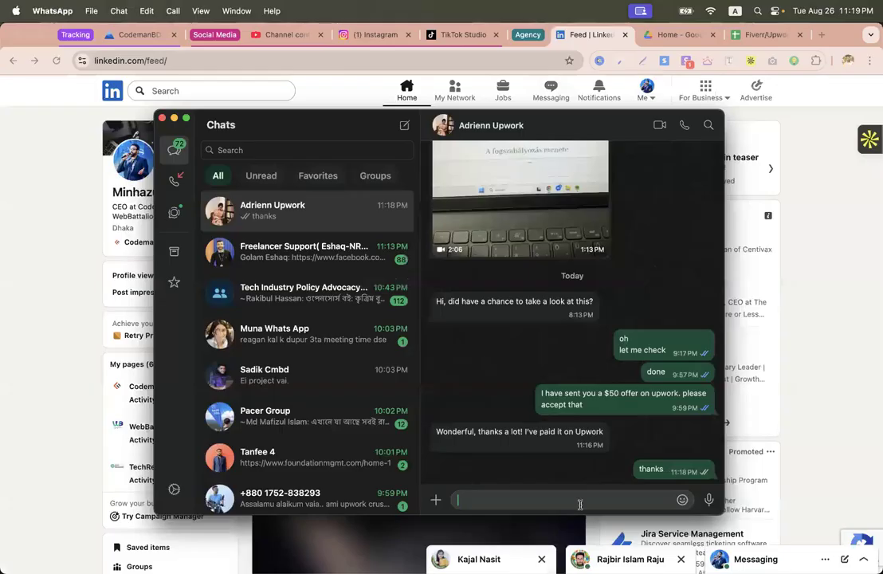
{"action": "type", "text": "i have su"}
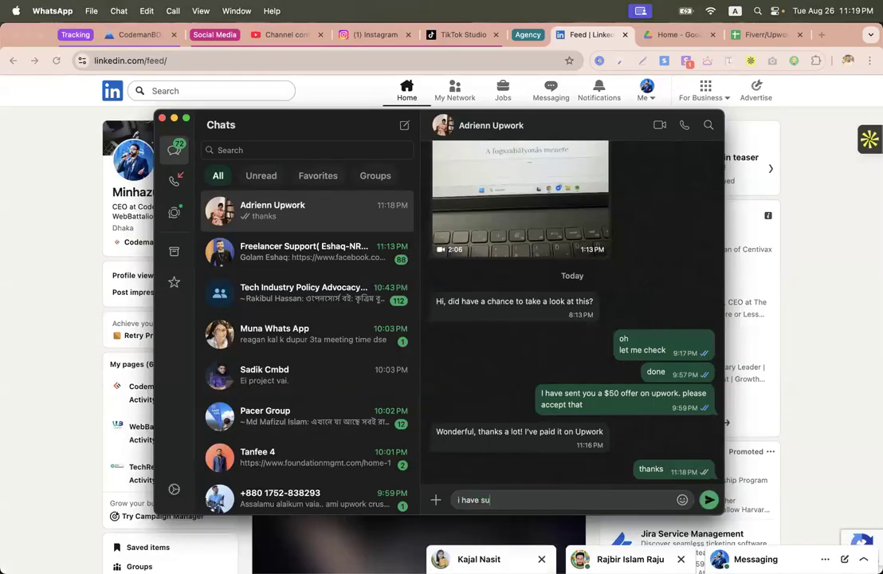
{"action": "type", "text": "bmitted the milestone"}
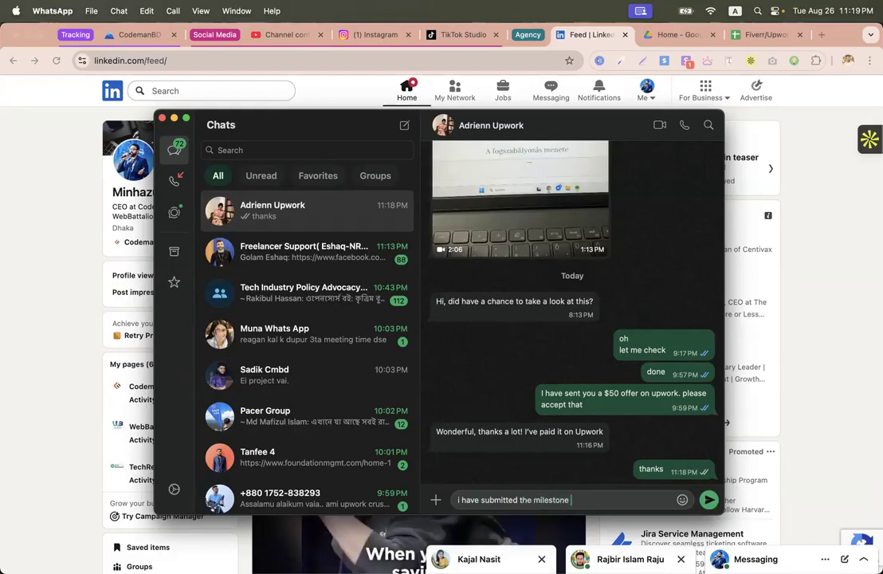
{"action": "key", "text": "Return"}
Send the client "please release the payment" in WhatsApp and return to the Upwork messages
{"action": "type", "text": "please r"}
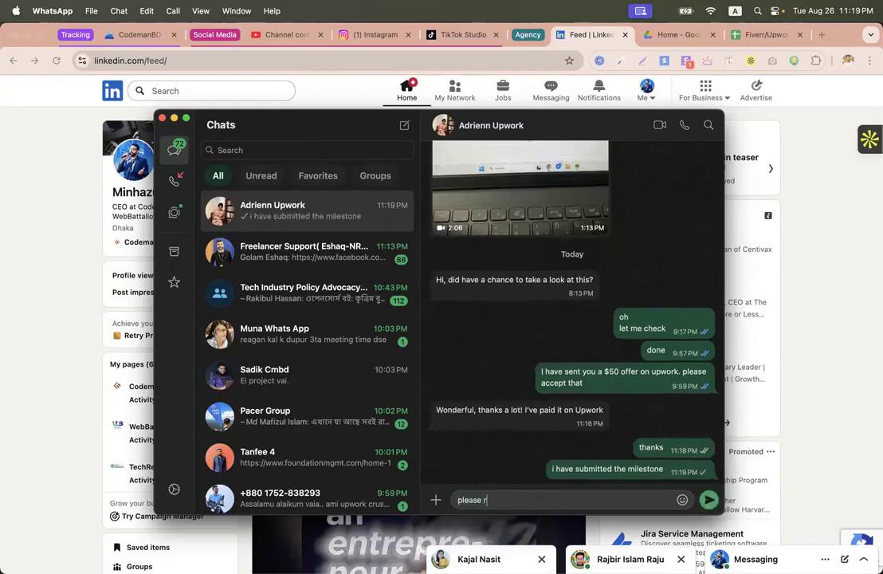
{"action": "type", "text": "elease the payment"}
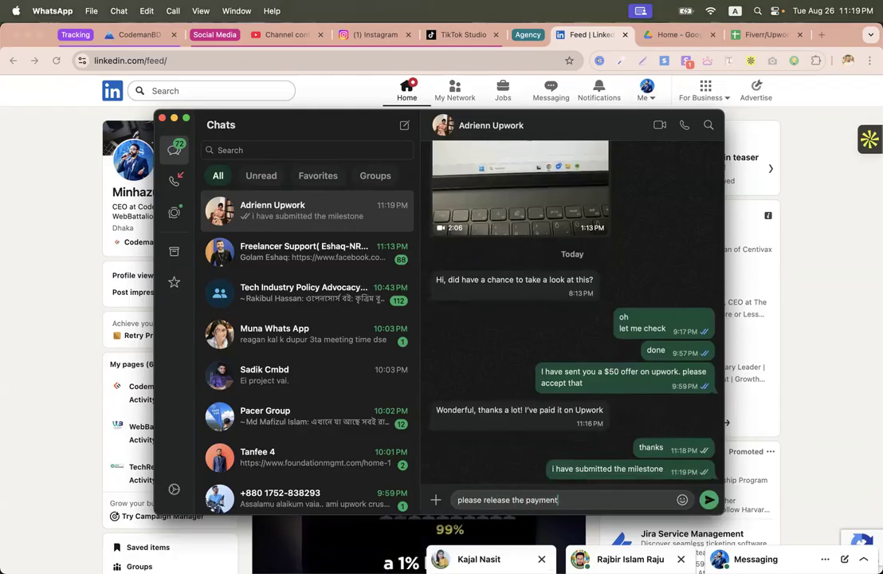
{"action": "key", "text": "Return"}
{"action": "key", "text": "ctrl+Left"}
{"action": "key", "text": "ctrl+Right"}
{"action": "key", "text": "ctrl+Left"}
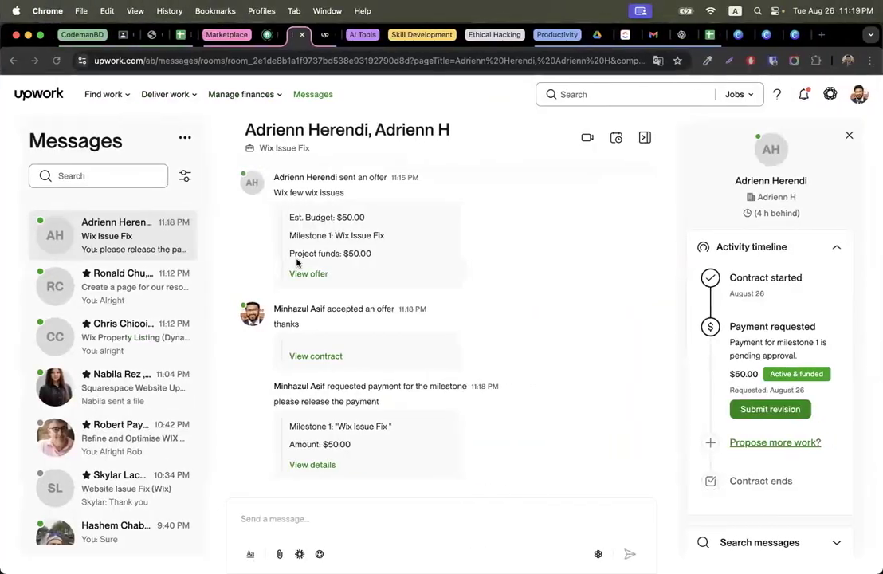
Switch to the MASTER DATABASE spreadsheet in Google Sheets and examine the class schedules and the Fiverr crash-45 batch numbers in A27:A31
{"action": "left_click", "coordinate": [181, 36]}
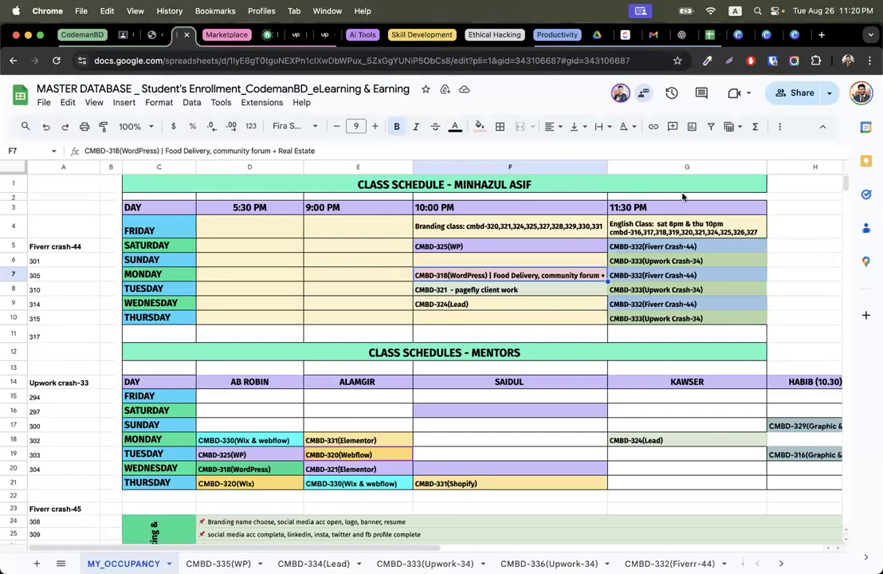
{"action": "left_click", "coordinate": [822, 250]}
{"action": "scroll", "coordinate": [154, 458], "scroll_direction": "down", "scroll_amount": 5}
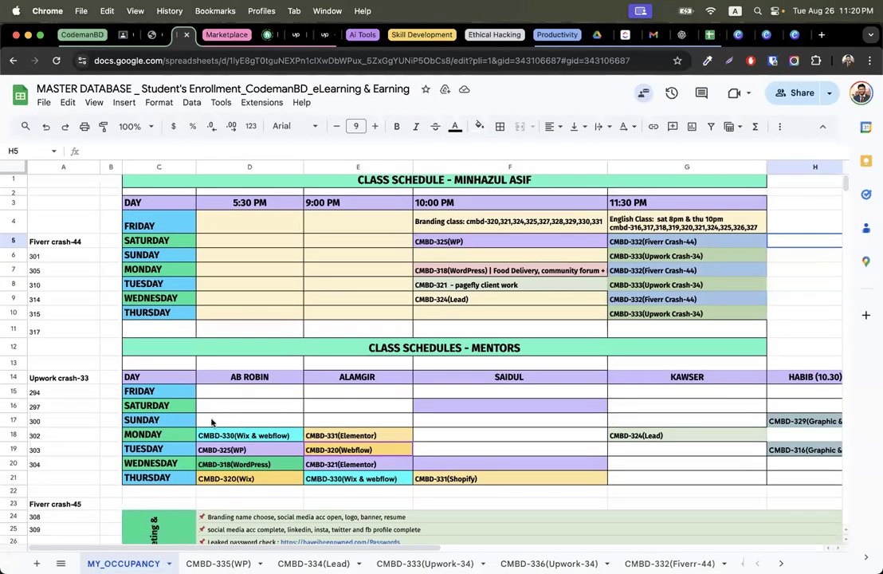
{"action": "scroll", "coordinate": [56, 408], "scroll_direction": "down", "scroll_amount": 2}
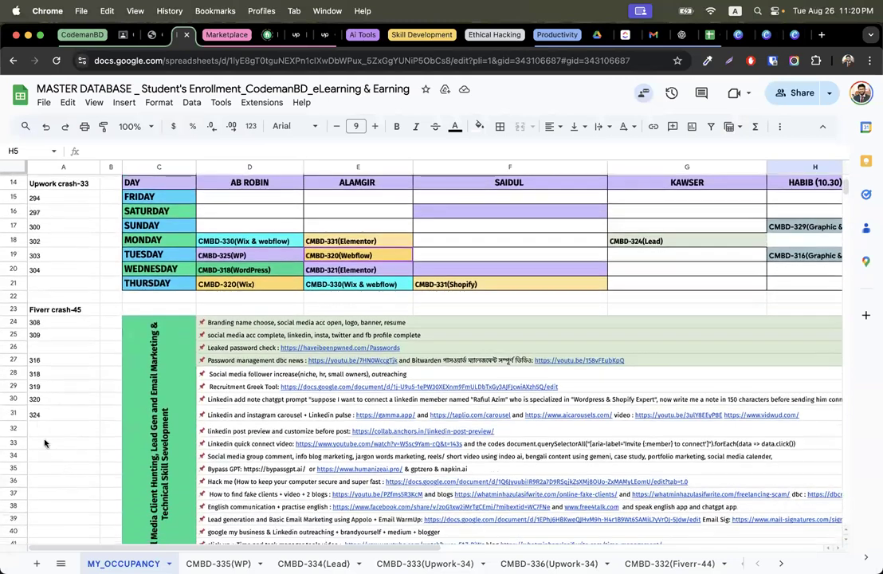
{"action": "left_click", "coordinate": [39, 414]}
{"action": "left_click_drag", "start_coordinate": [48, 360], "coordinate": [54, 414]}
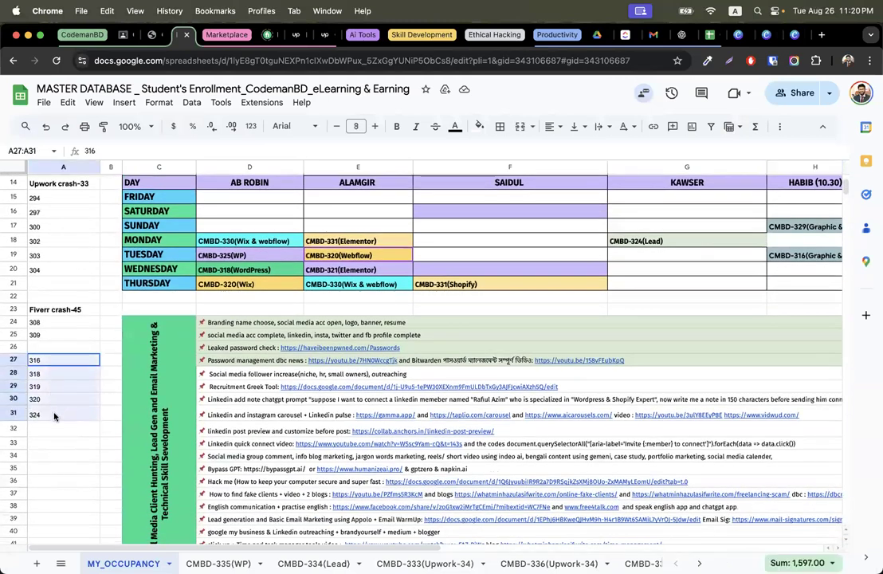
{"action": "left_click", "coordinate": [116, 390]}
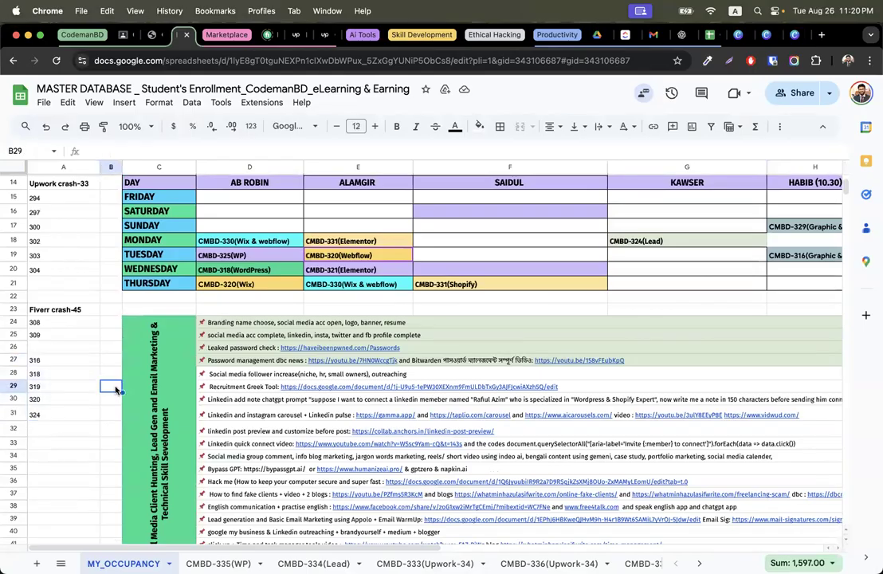
Review the full list of Fiverr crash-45 batch numbers in A24:A31 of the MY_OCCUPANCY sheet
{"action": "left_click", "coordinate": [52, 416]}
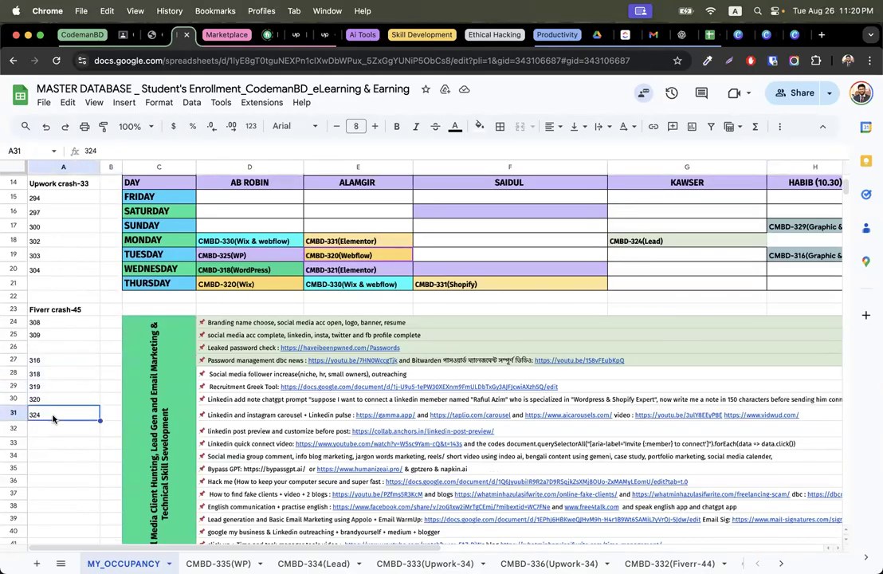
{"action": "left_click", "coordinate": [103, 387]}
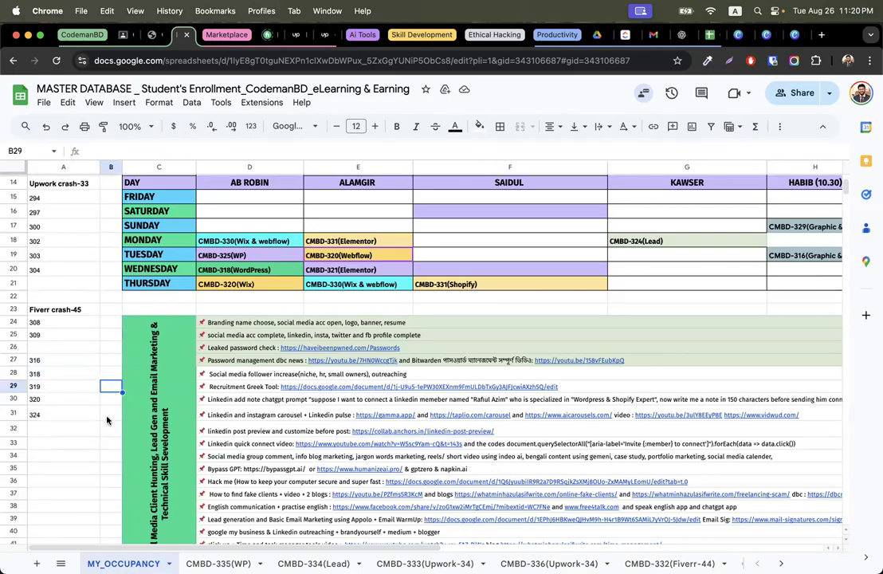
{"action": "left_click_drag", "start_coordinate": [110, 322], "coordinate": [106, 417]}
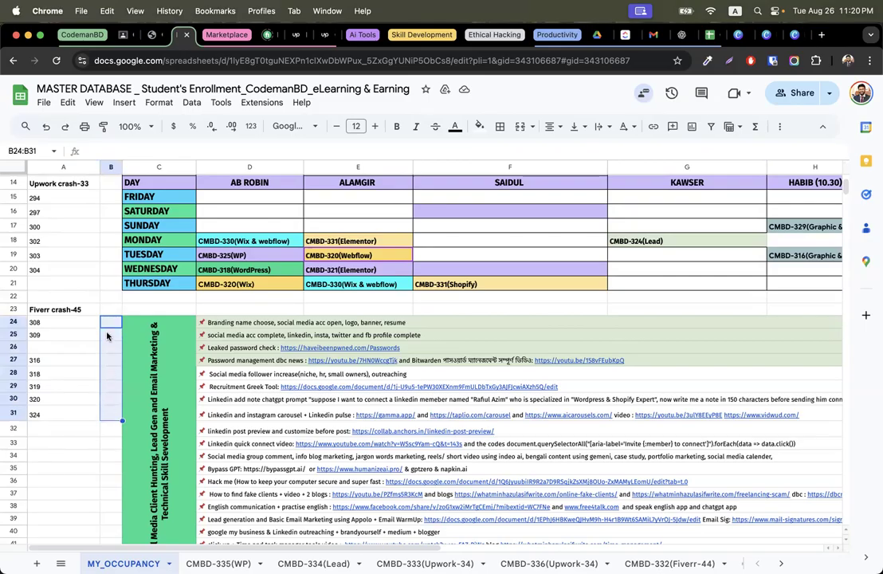
{"action": "left_click_drag", "start_coordinate": [55, 321], "coordinate": [67, 414]}
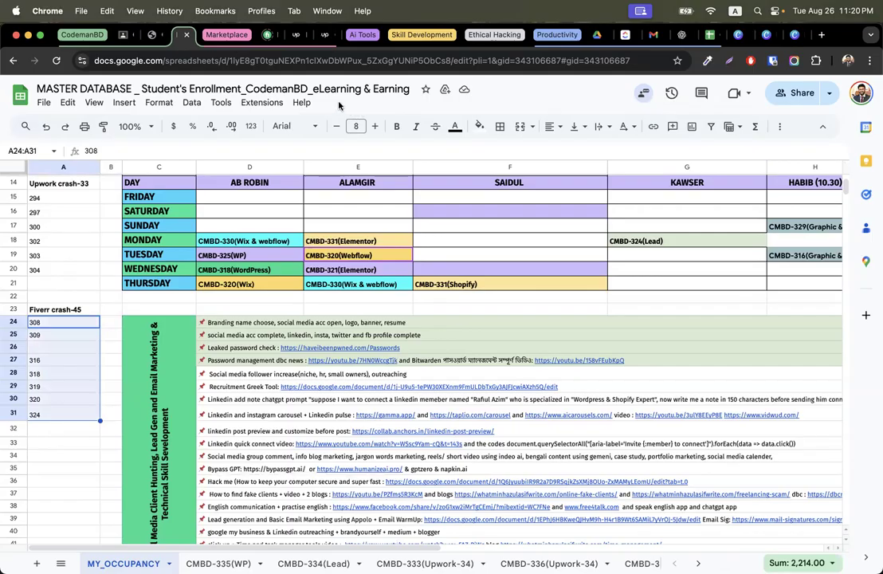
Examine the main class schedule's 11:30 PM CMBD-332 (Fiverr Crash-44) slots and the Tuesday 10:00 PM class in F8
{"action": "scroll", "coordinate": [435, 245], "scroll_direction": "up", "scroll_amount": 5}
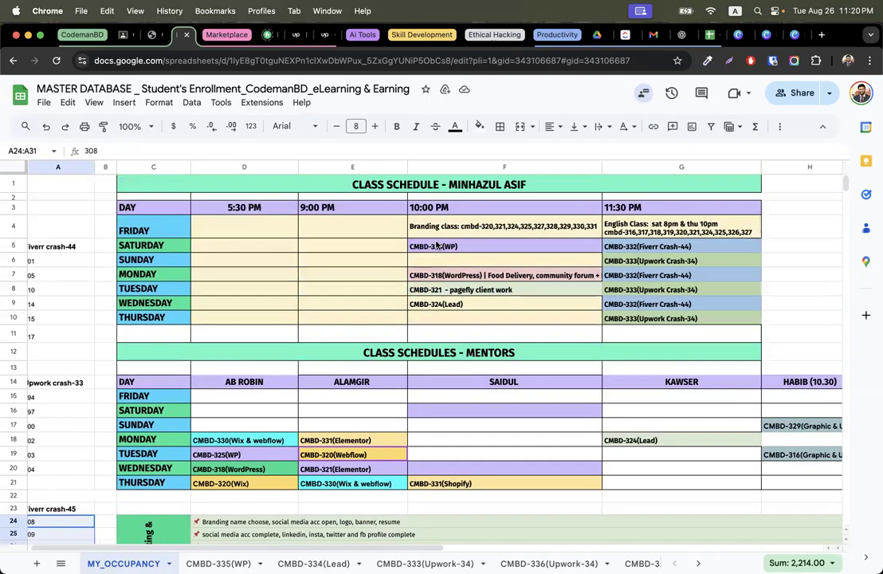
{"action": "left_click", "coordinate": [638, 251]}
{"action": "left_click", "coordinate": [641, 275]}
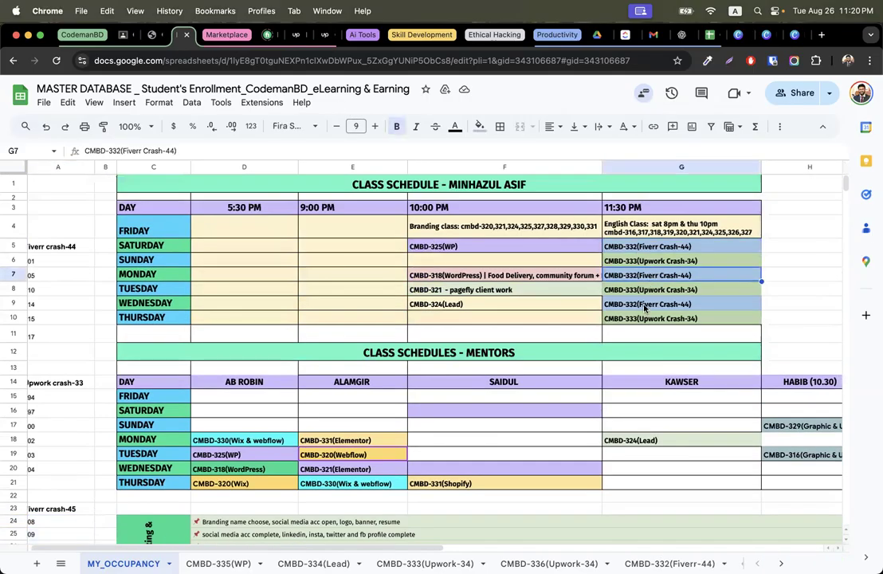
{"action": "left_click", "coordinate": [644, 305]}
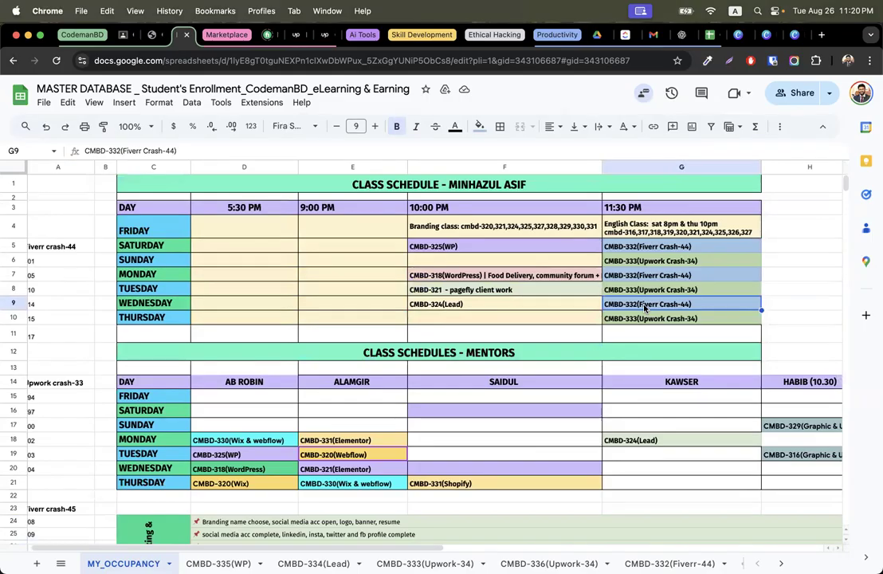
{"action": "left_click", "coordinate": [528, 290]}
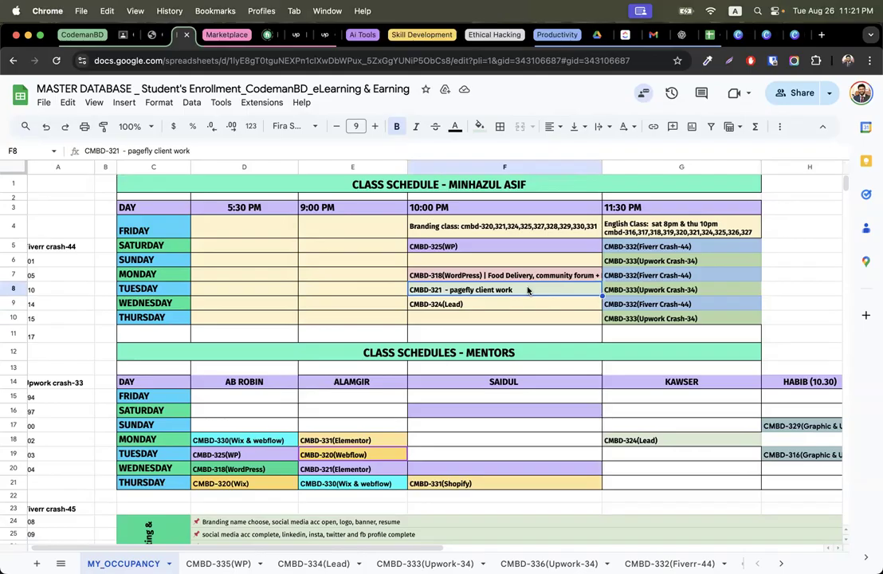
{"action": "left_click", "coordinate": [630, 248]}
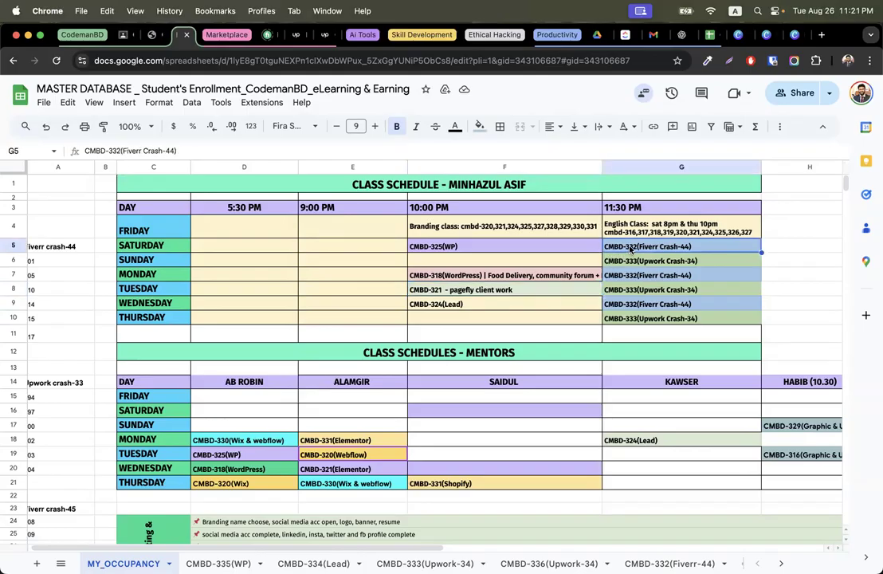